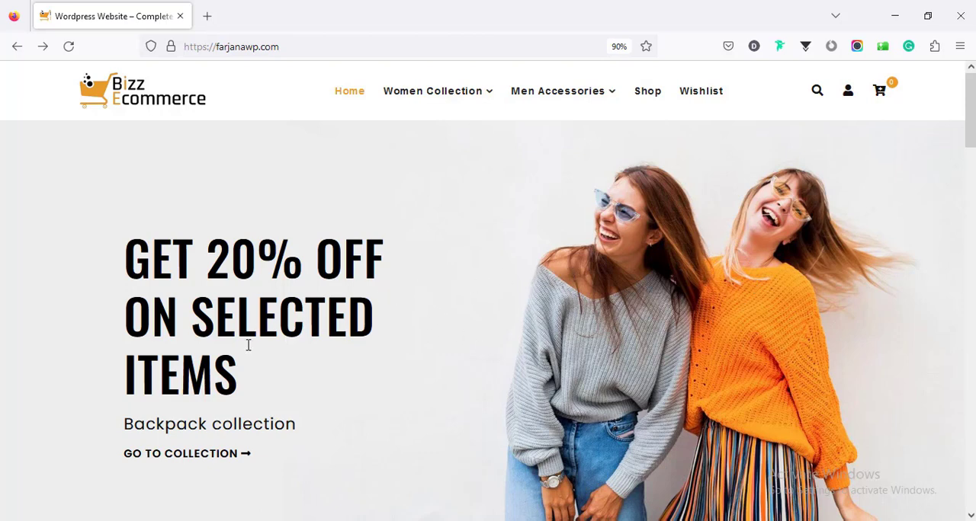
- Look through the store's home page from the hero banner and featured products down to the footer
scroll(487, 290, down, 5)
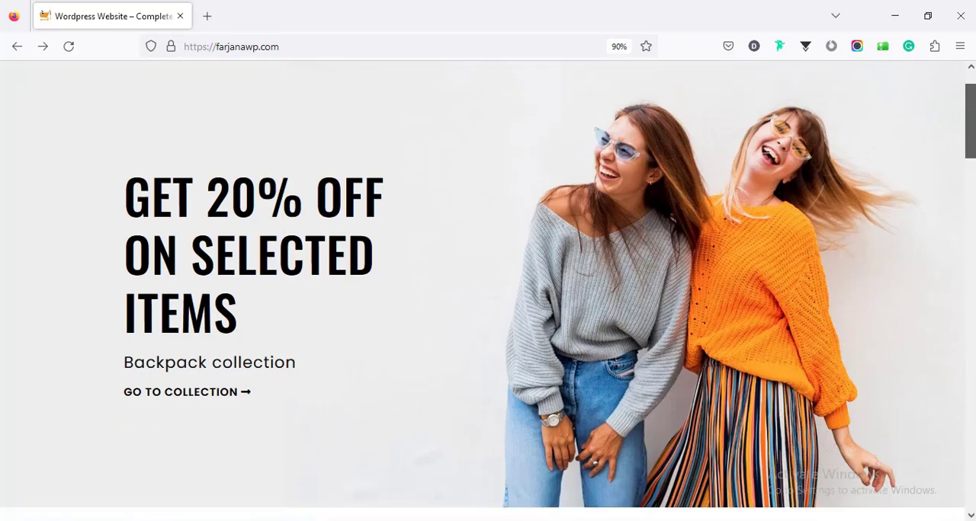
scroll(488, 320, down, 1)
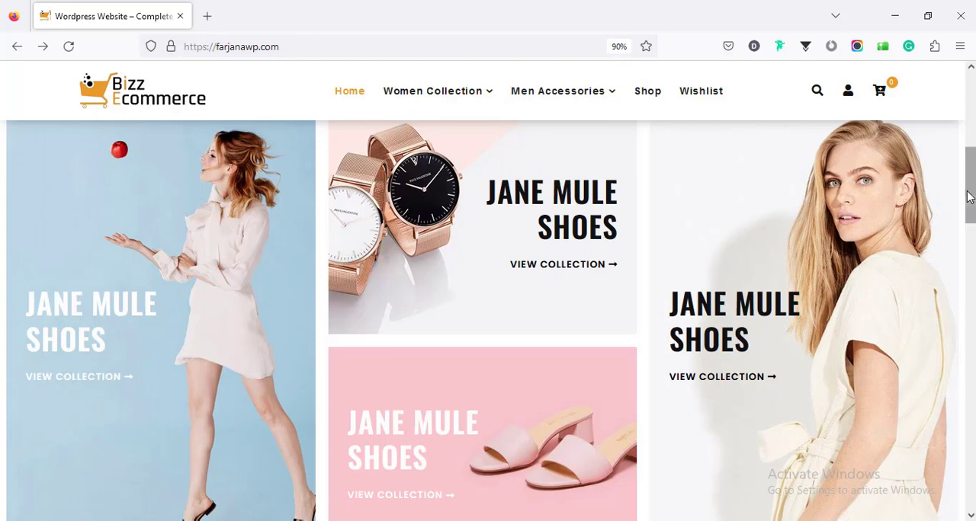
scroll(973, 212, down, 6)
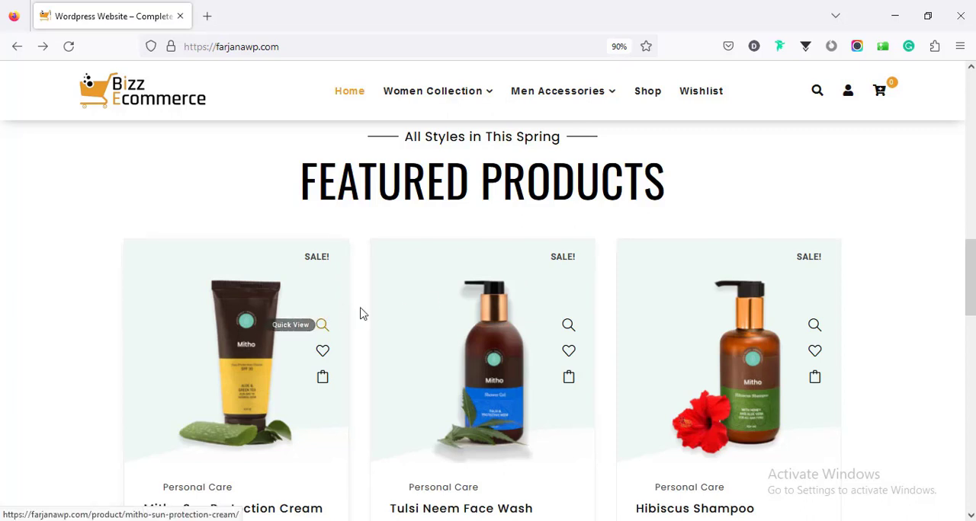
scroll(713, 299, down, 7)
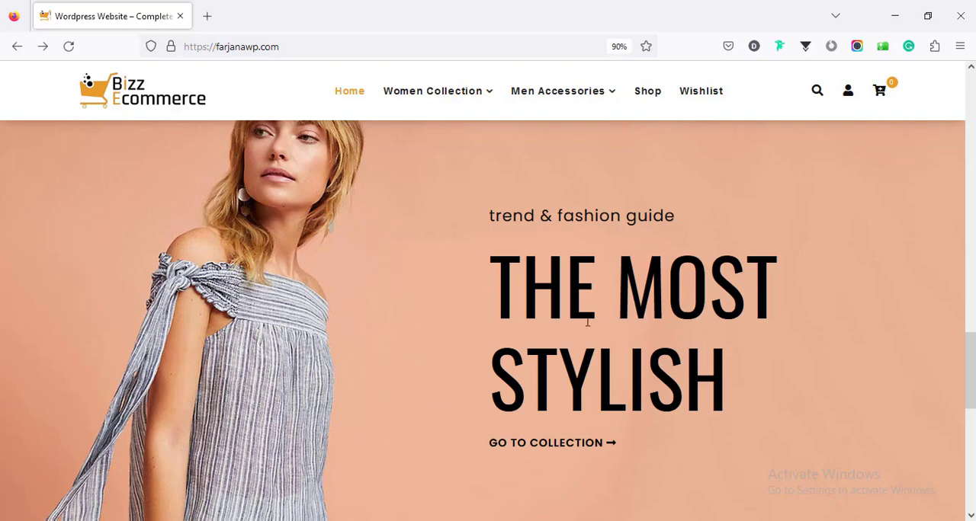
scroll(915, 365, down, 5)
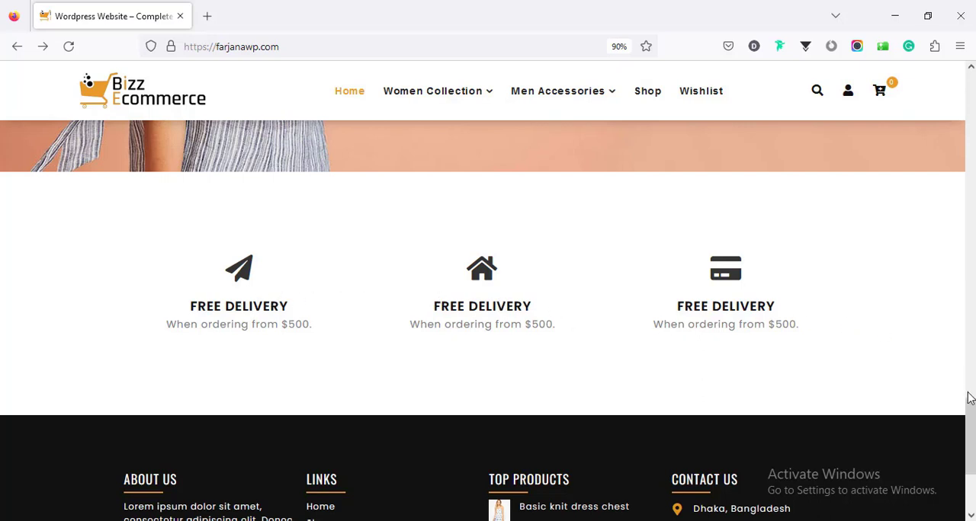
drag(969, 398, 951, 439)
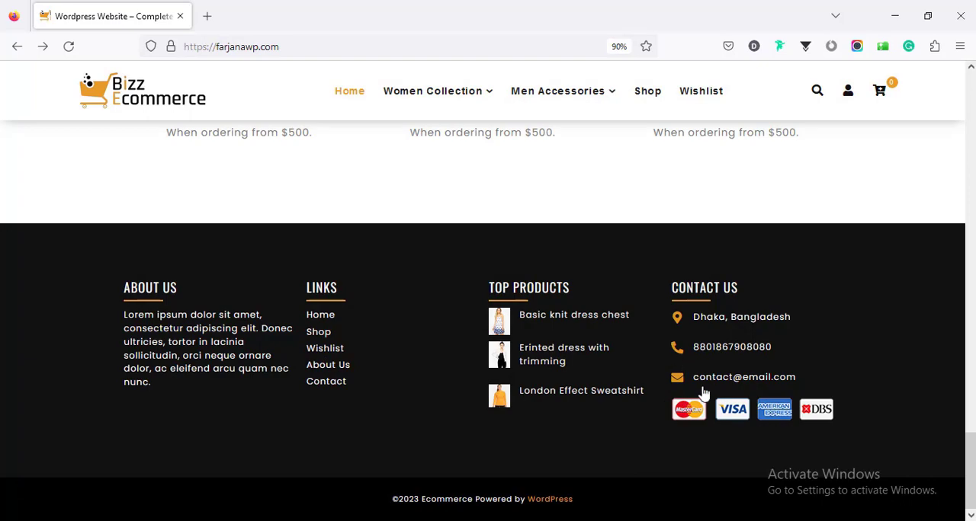
drag(970, 458, 970, 145)
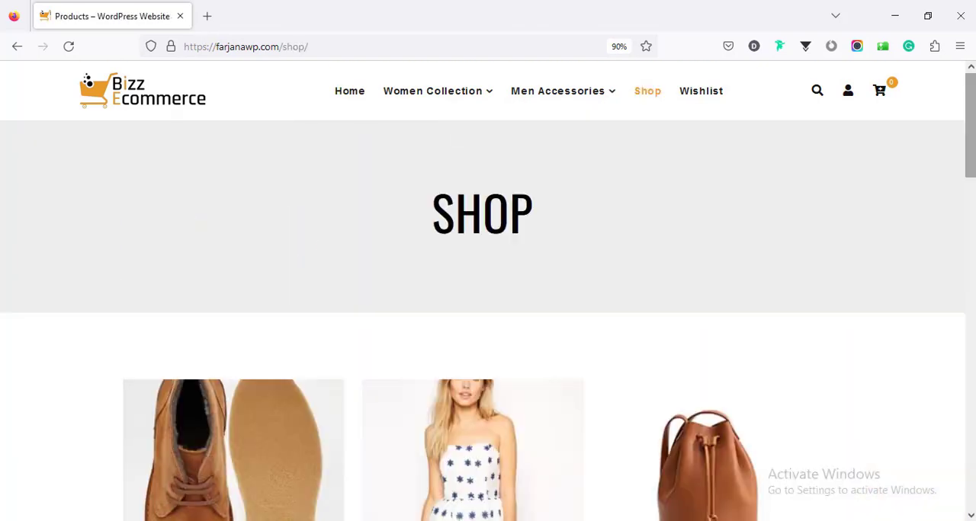
- Browse the product grid on the Shop page down to the pagination and return to its heading
scroll(488, 294, down, 3)
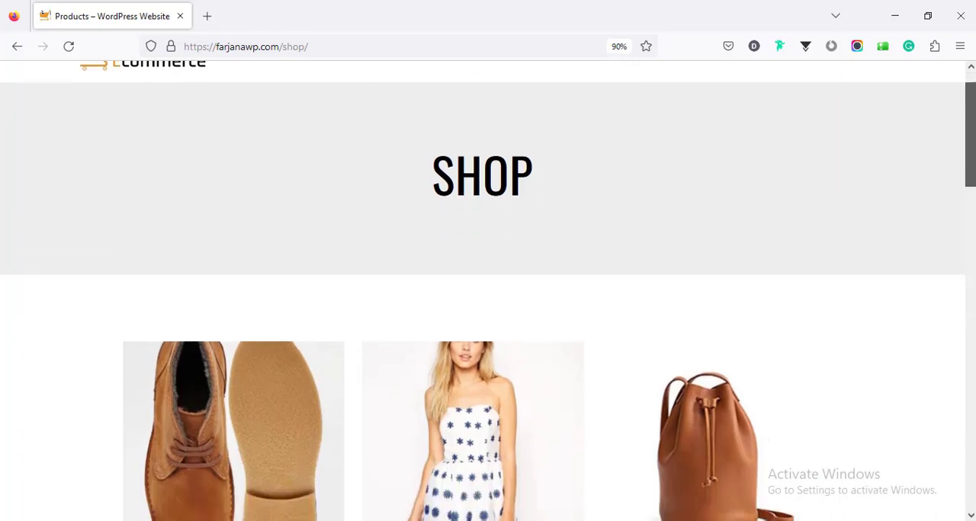
scroll(488, 294, down, 10)
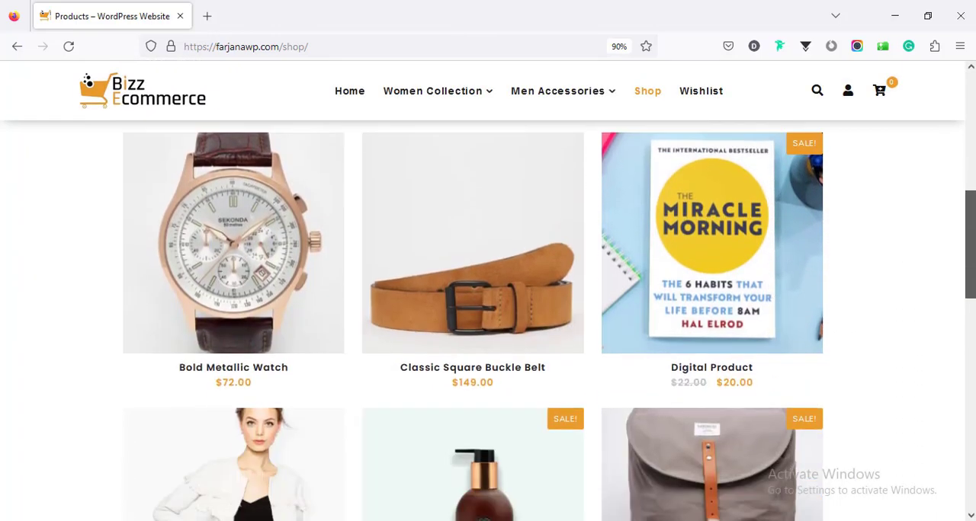
scroll(488, 320, down, 3)
scroll(488, 320, up, 8)
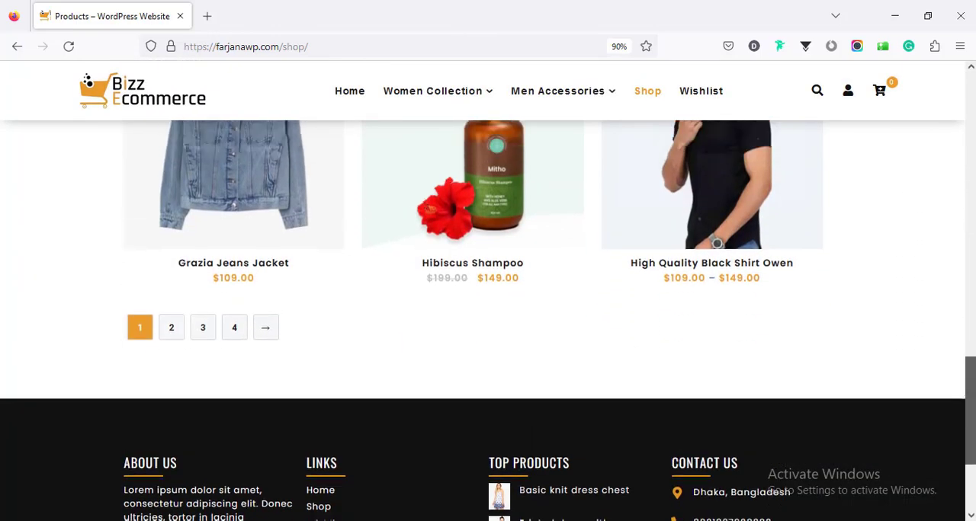
scroll(488, 305, up, 8)
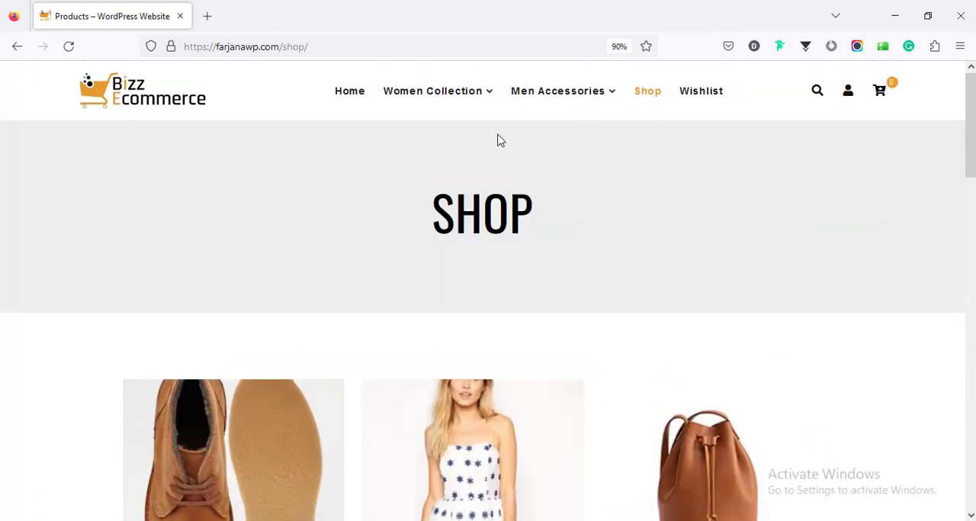
- Open the Women Accessories category from Women Collection and look over its products
mouse_move(462, 94)
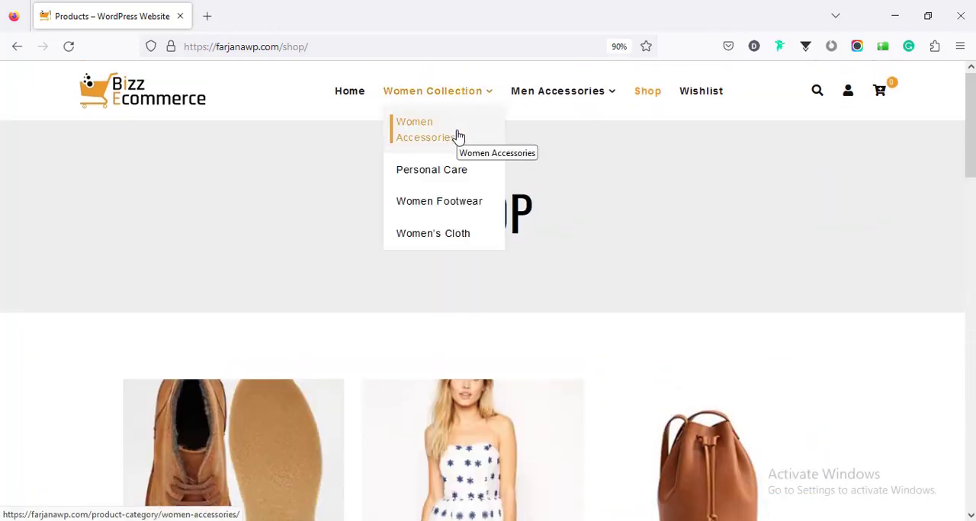
click(458, 136)
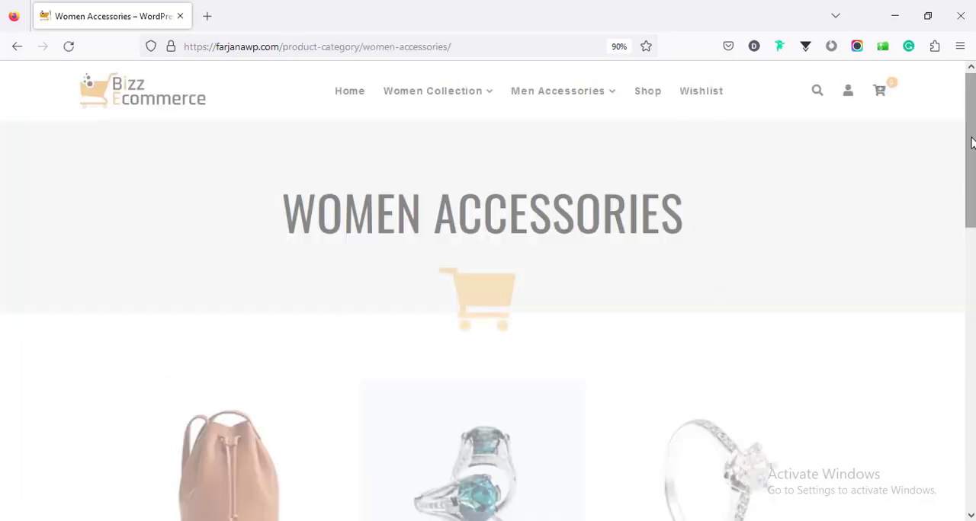
scroll(487, 305, down, 7)
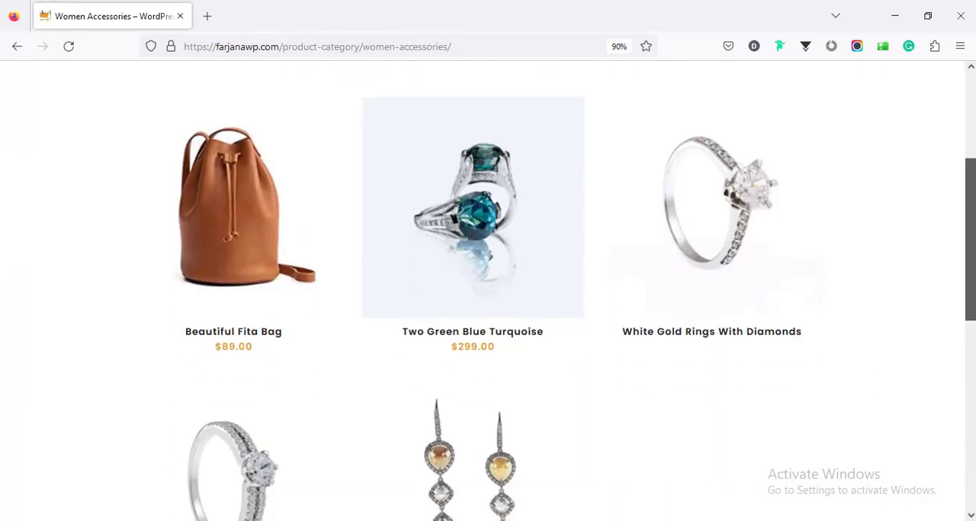
scroll(488, 305, up, 3)
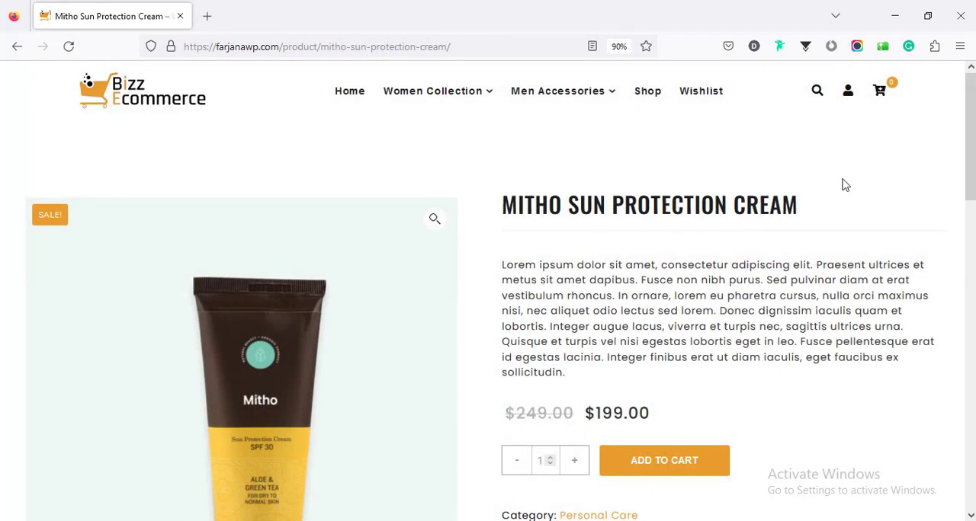
- Review the Mitho Sun Protection Cream product page down to the footer and open the About Us page
scroll(968, 168, down, 4)
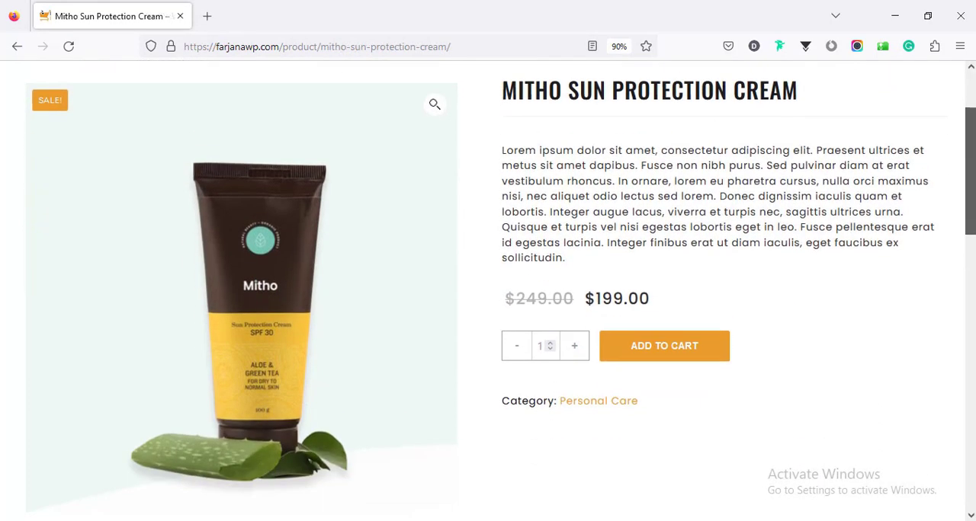
drag(973, 245, 920, 464)
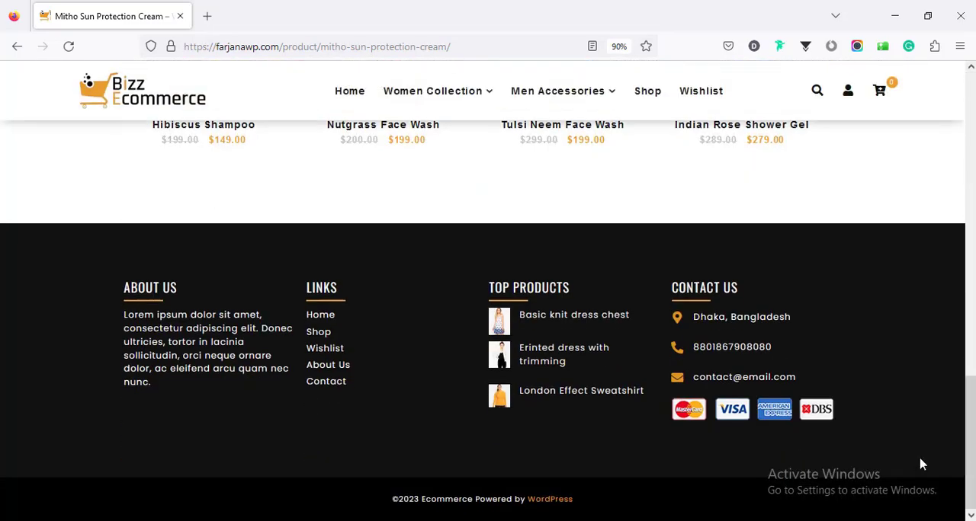
click(338, 369)
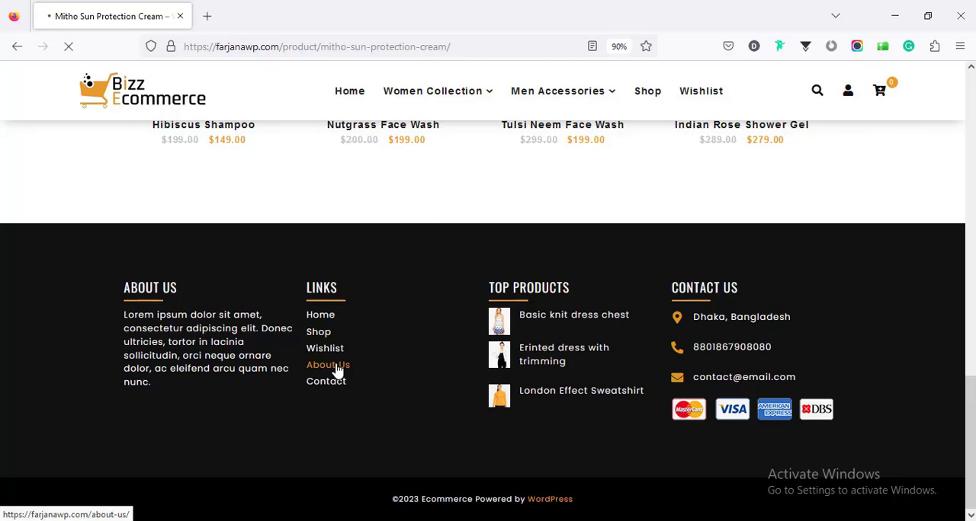
scroll(464, 367, down, 5)
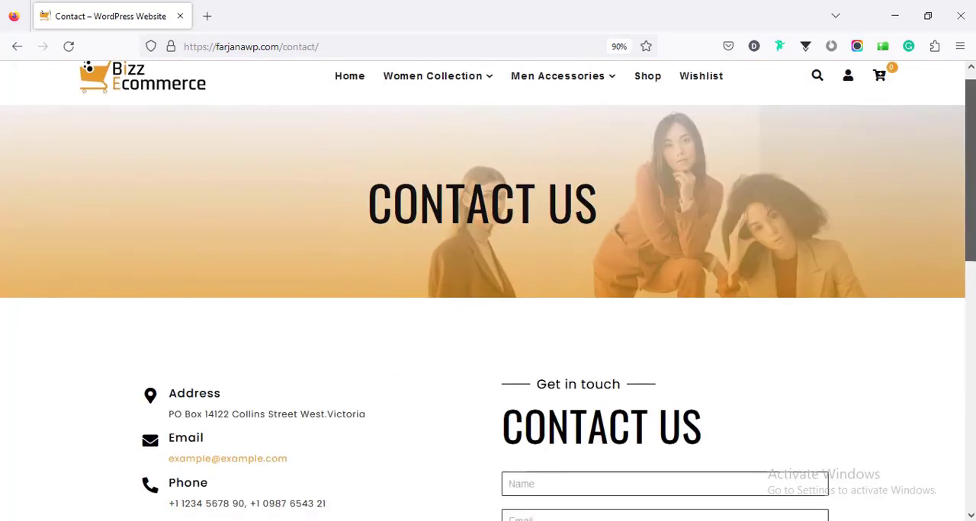
scroll(961, 179, down, 3)
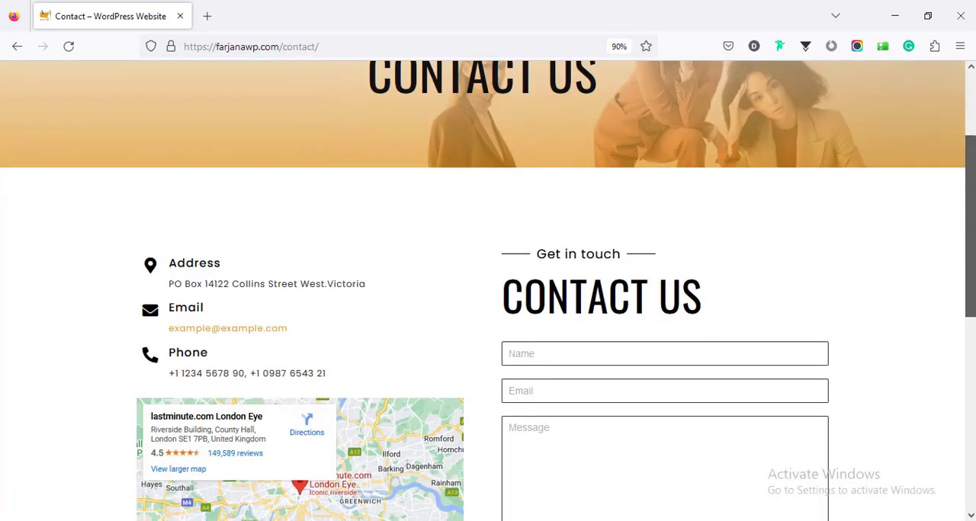
- Look over the Contact page's details, map and message form, and view the Wishlist page
scroll(974, 273, down, 3)
scroll(974, 272, up, 2)
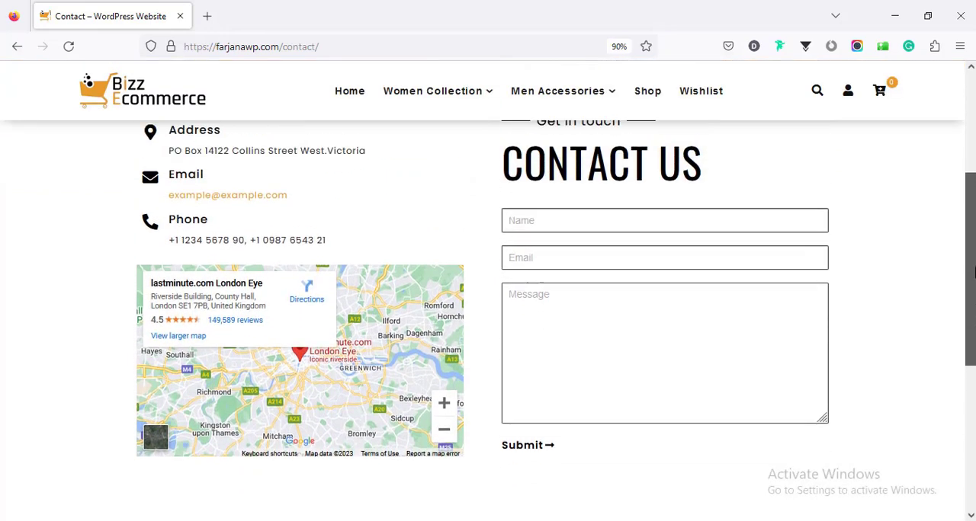
drag(974, 271, 972, 160)
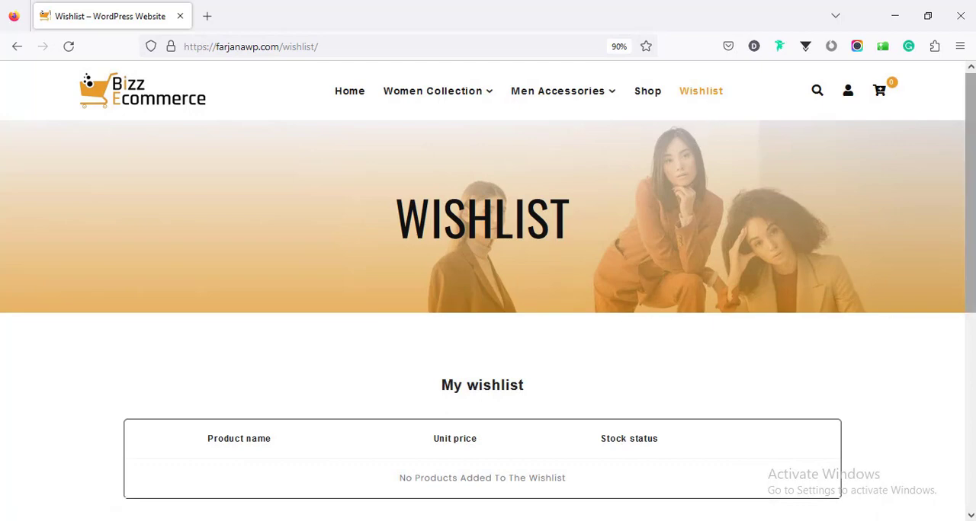
mouse_move(971, 287)
mouse_down()
mouse_move(971, 412)
mouse_move(971, 285)
mouse_up()
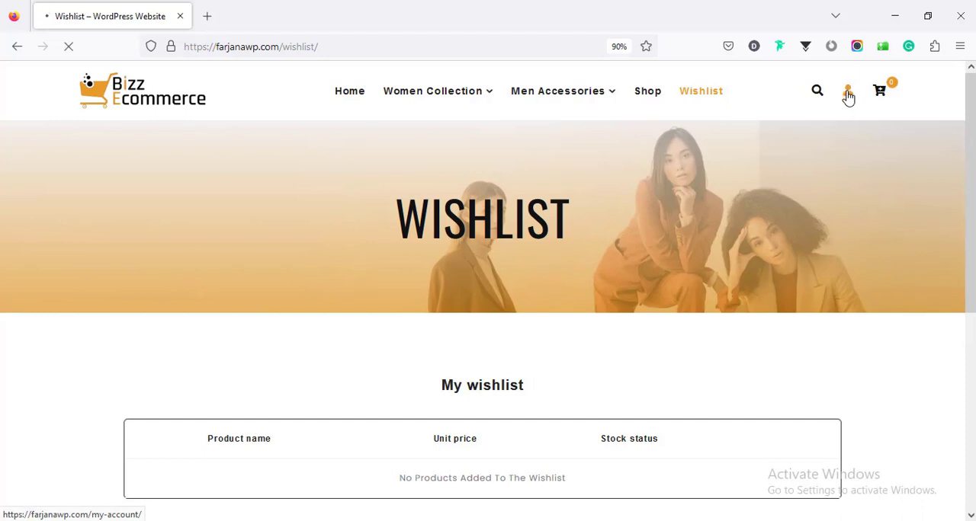
- View the login form on the My account page
scroll(637, 296, down, 5)
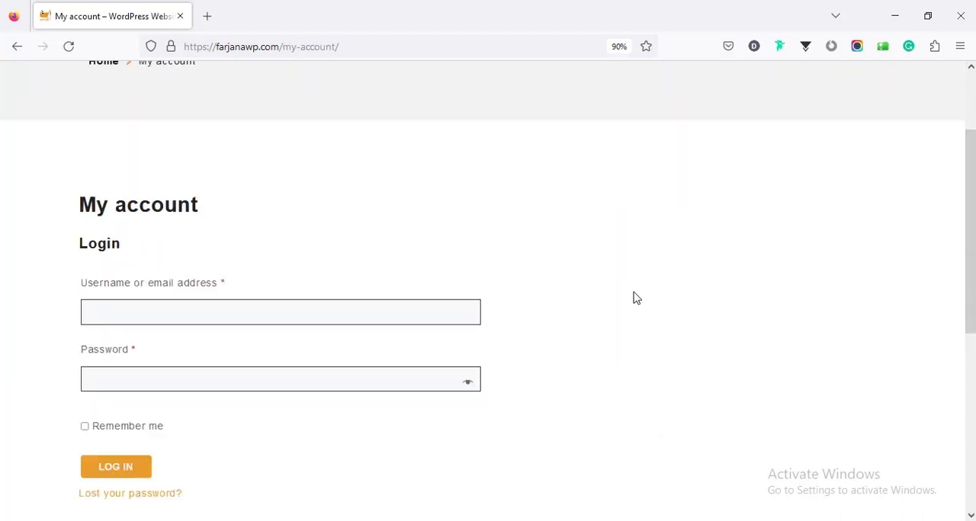
scroll(584, 300, up, 3)
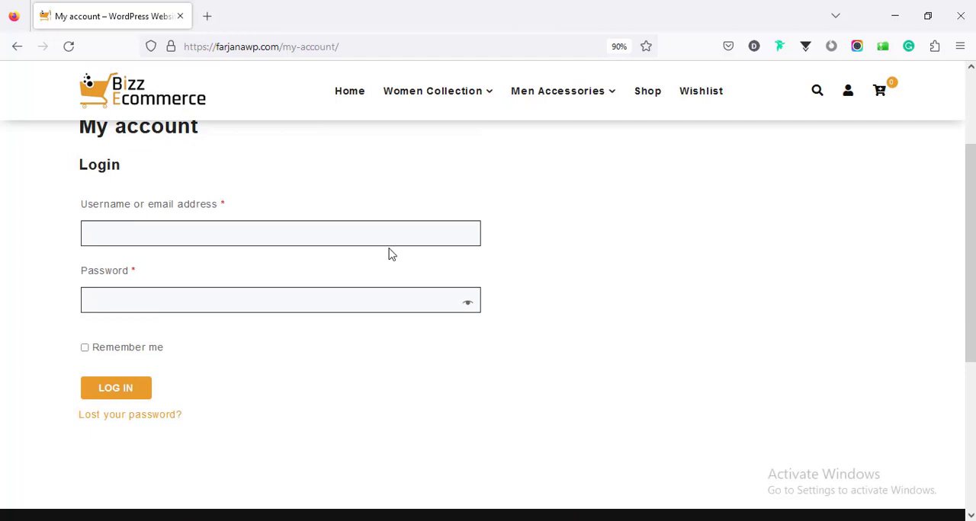
scroll(388, 356, up, 3)
- Look over the logged-in My account page and its list of account sections
scroll(480, 347, down, 1)
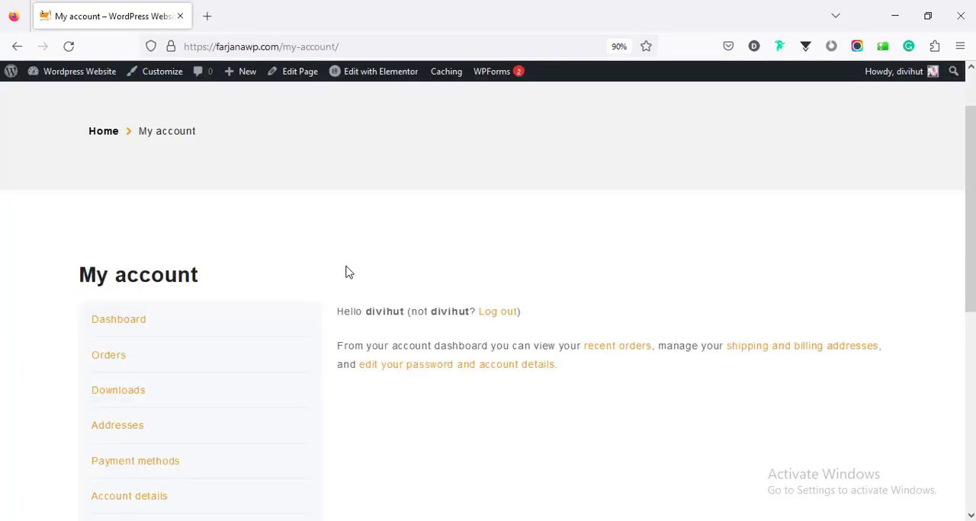
scroll(298, 309, down, 3)
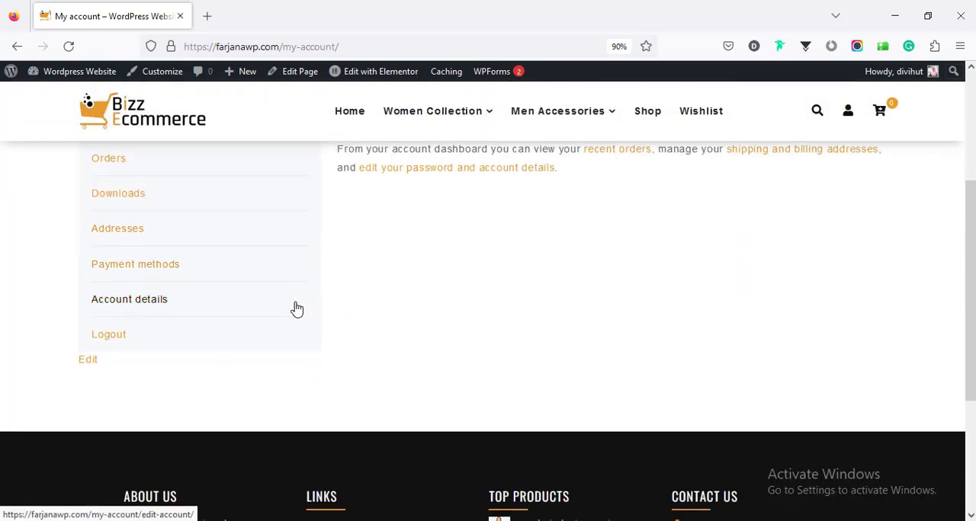
scroll(298, 309, up, 3)
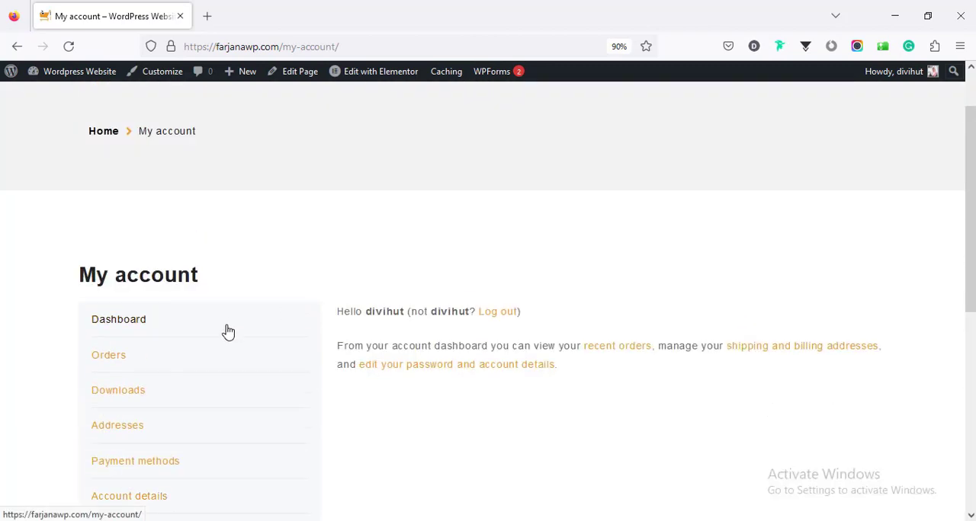
- Open the account's Dashboard and Orders sections and review the order list
click(227, 331)
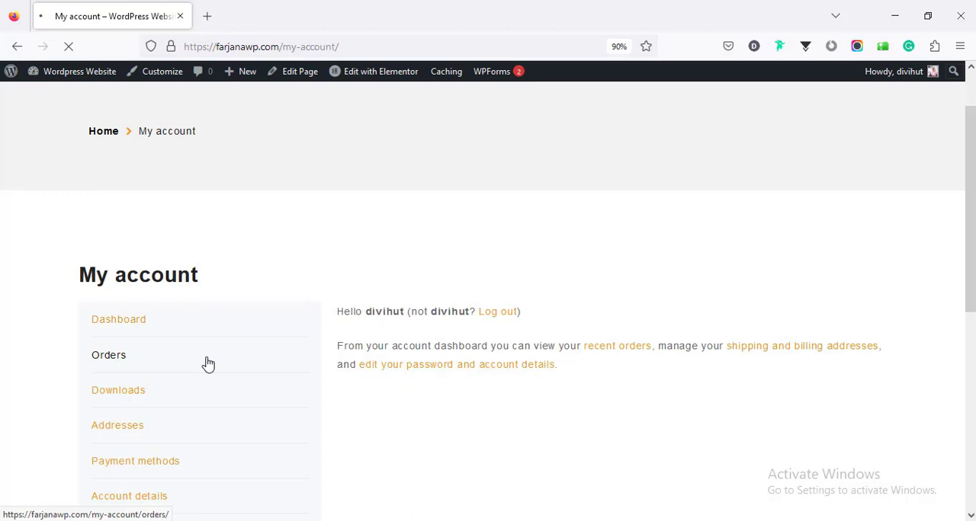
click(208, 364)
scroll(190, 343, down, 2)
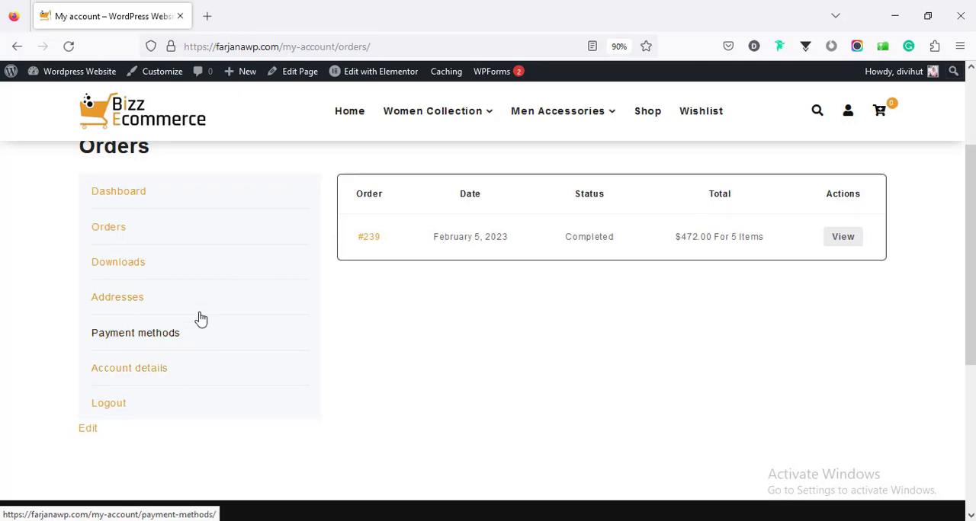
scroll(272, 320, up, 5)
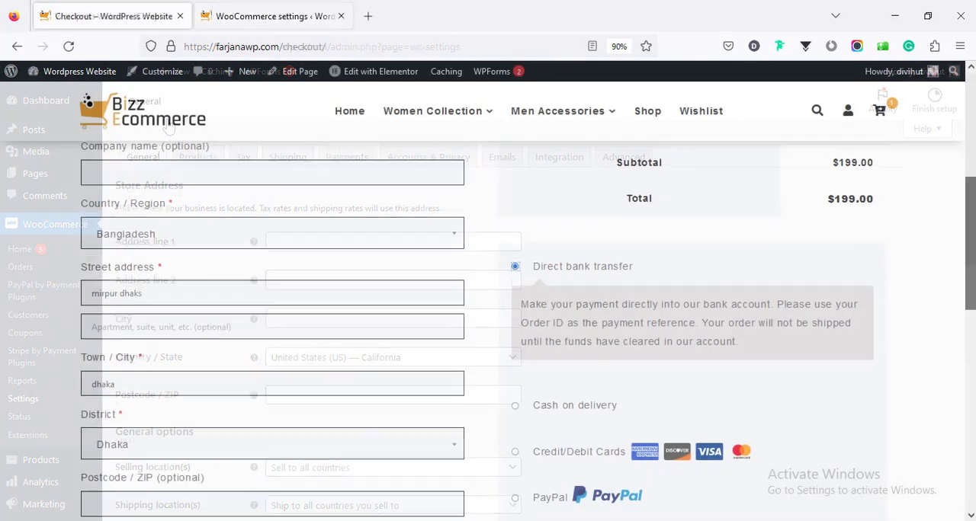
- Review the checkout's billing details and payment methods, and place the order with Cash on delivery
scroll(488, 305, down, 3)
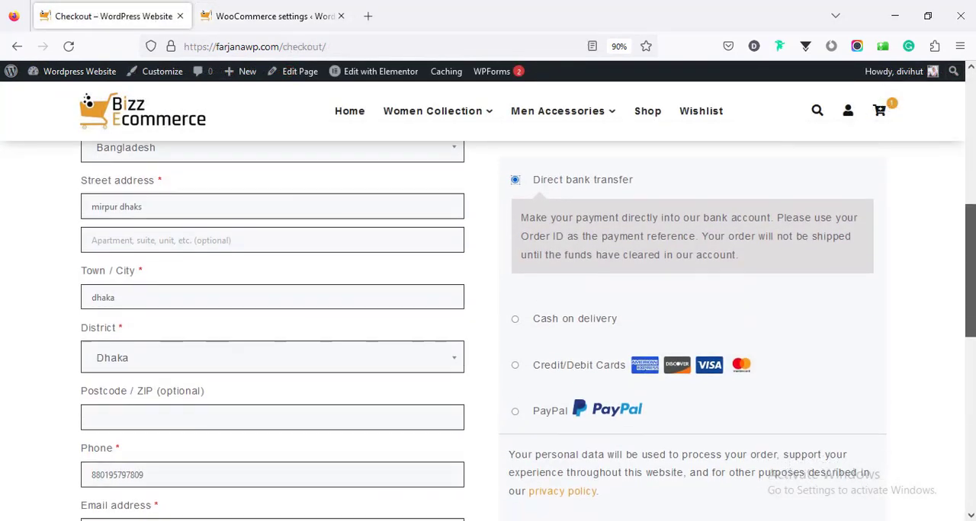
scroll(488, 305, down, 3)
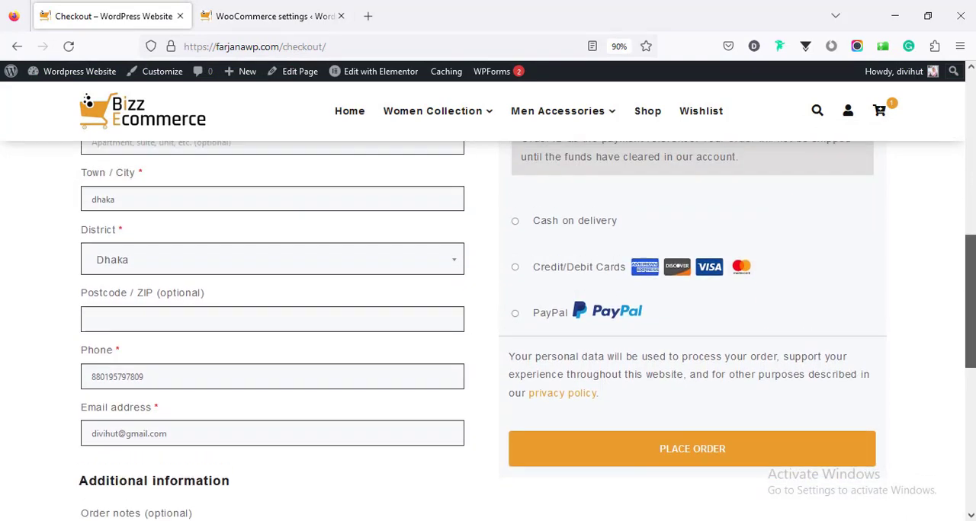
scroll(488, 328, up, 2)
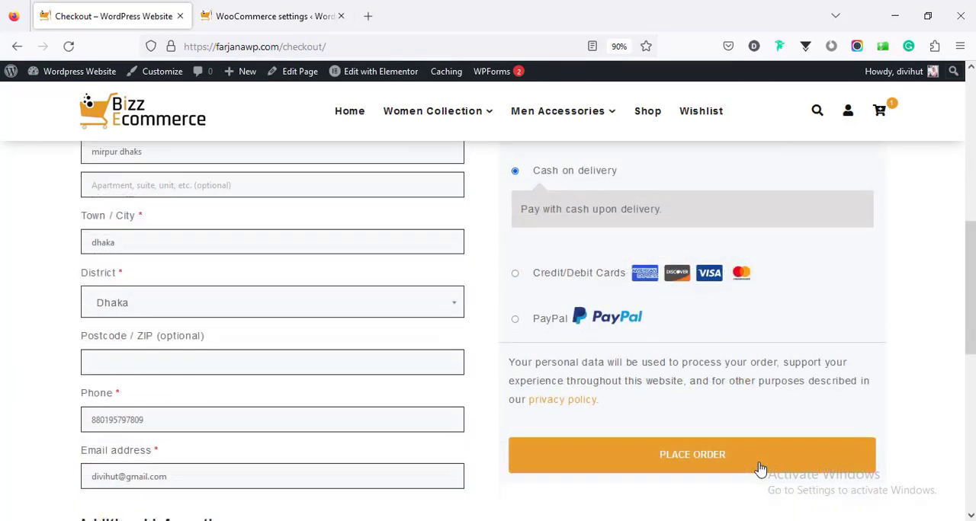
click(761, 464)
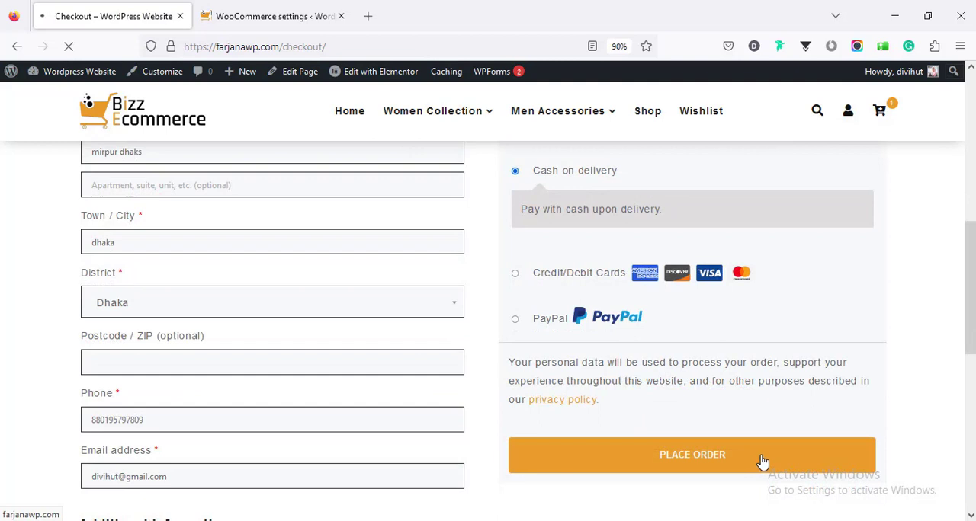
- Review the order confirmation page, including the order details and billing address
scroll(487, 328, down, 6)
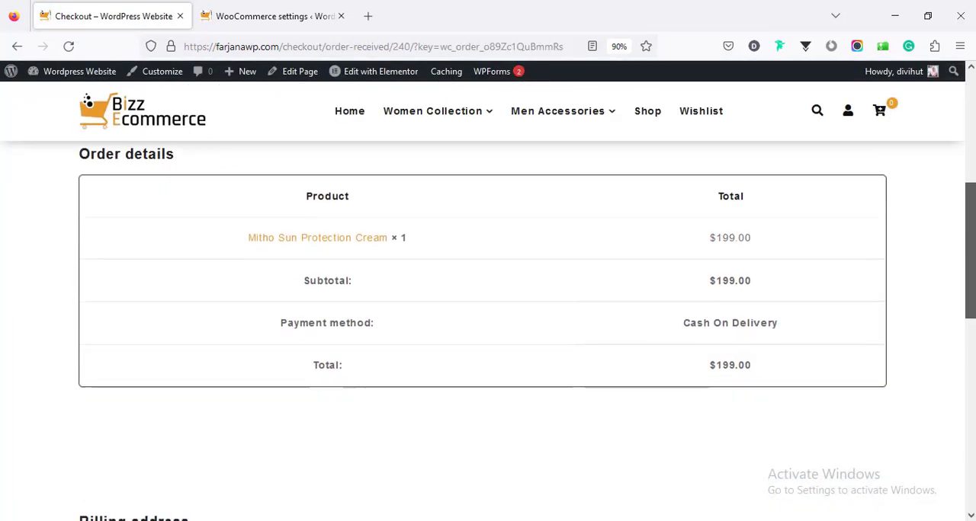
scroll(488, 328, down, 2)
scroll(488, 328, up, 3)
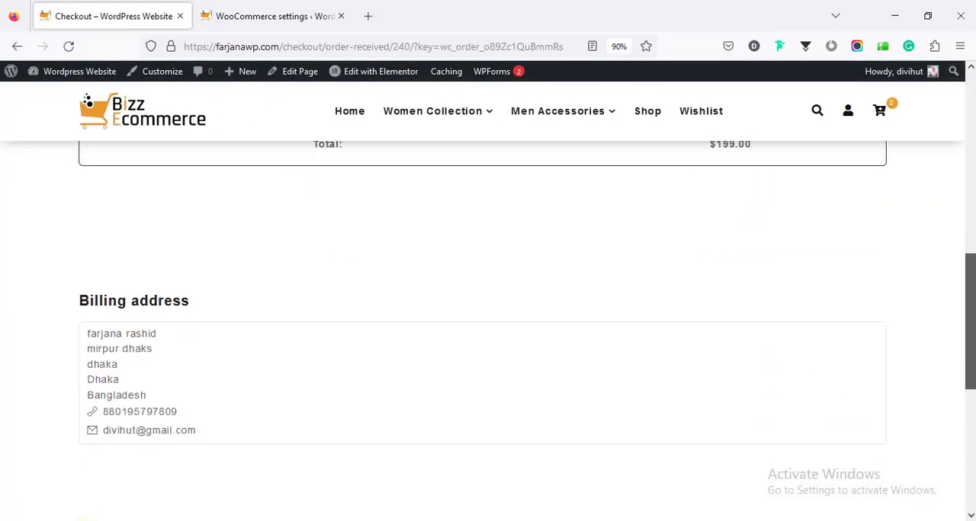
scroll(487, 328, up, 2)
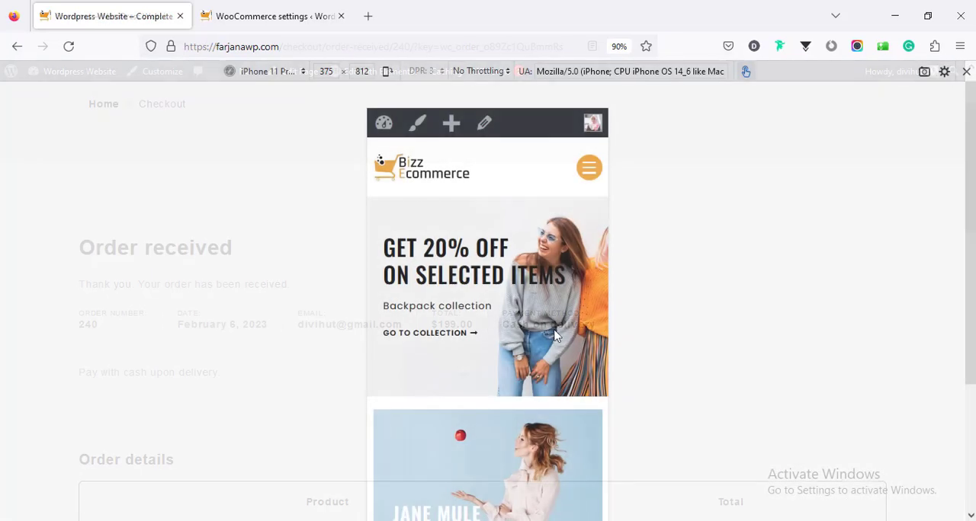
- Preview the store's home page in responsive view at the iPhone 11 Pro and iPad screen sizes
scroll(557, 328, down, 5)
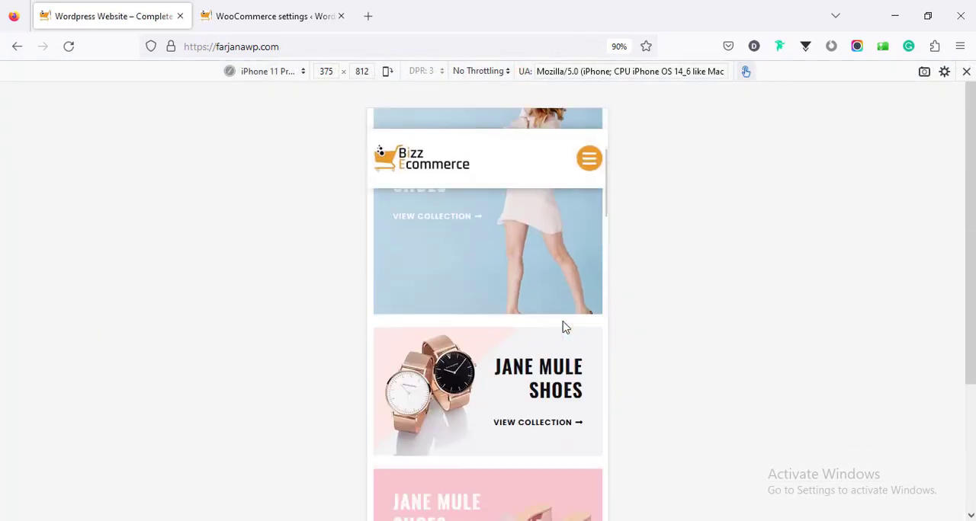
scroll(564, 326, down, 10)
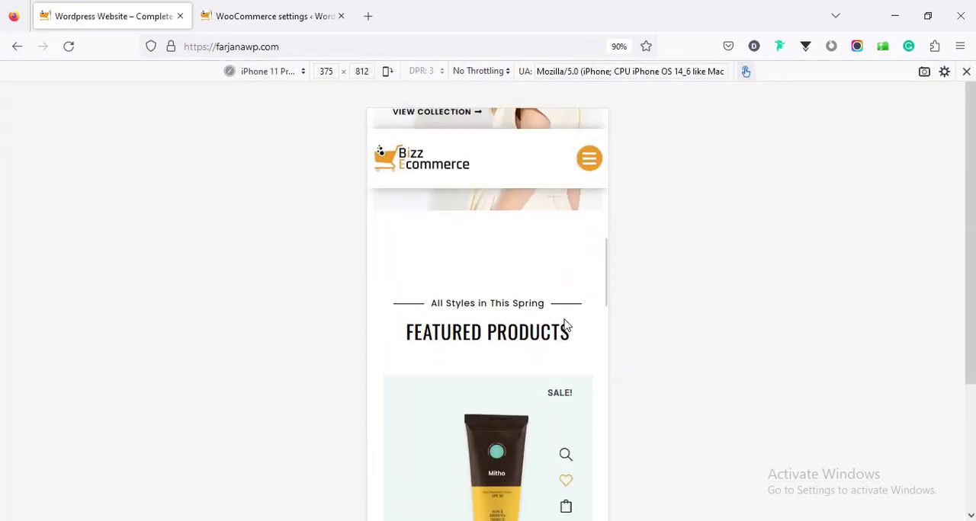
scroll(566, 324, down, 3)
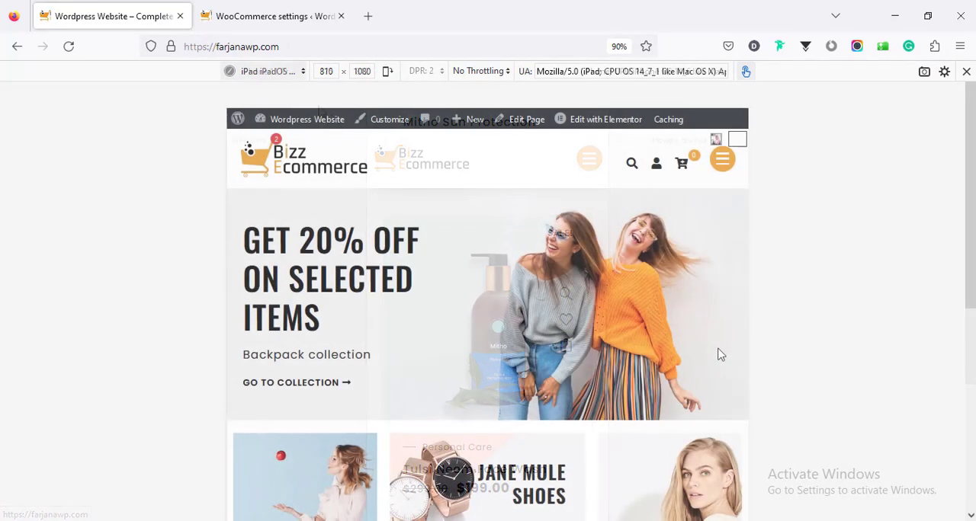
scroll(720, 354, down, 8)
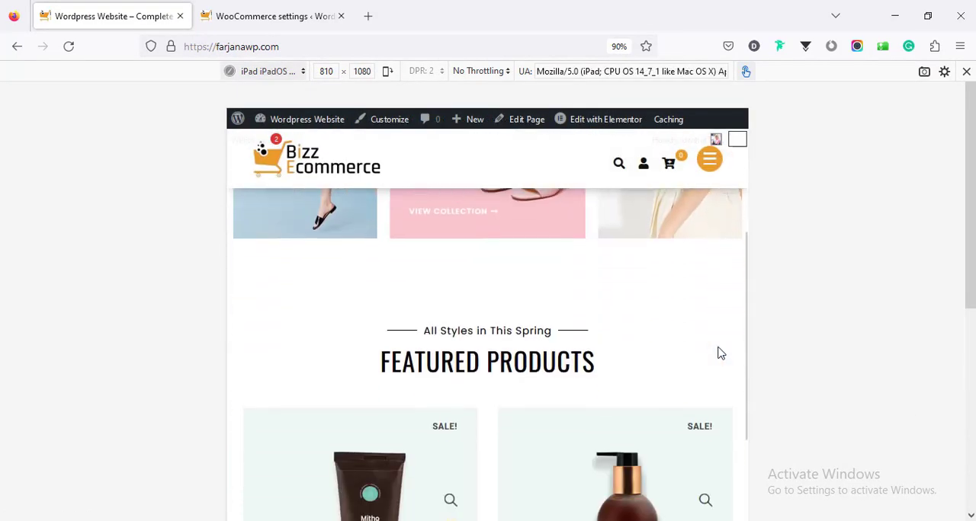
scroll(721, 351, down, 3)
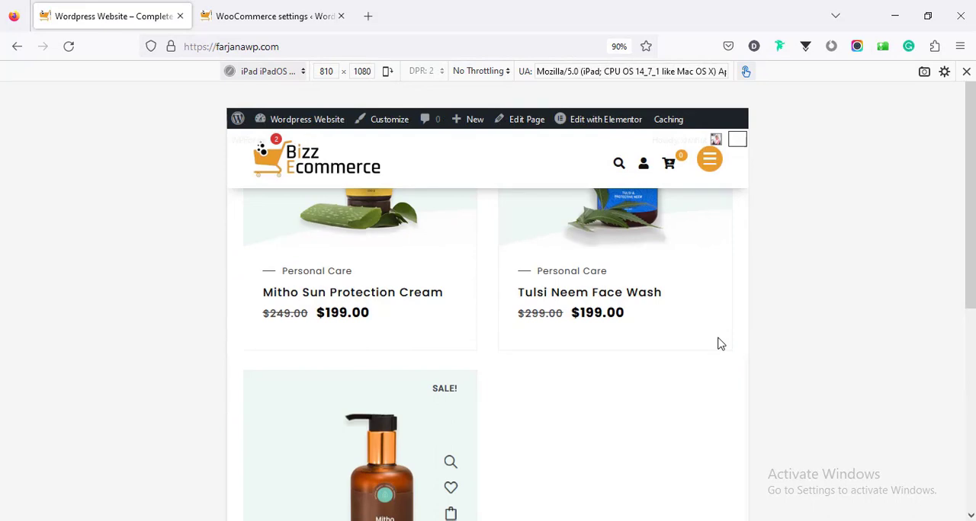
scroll(721, 344, up, 3)
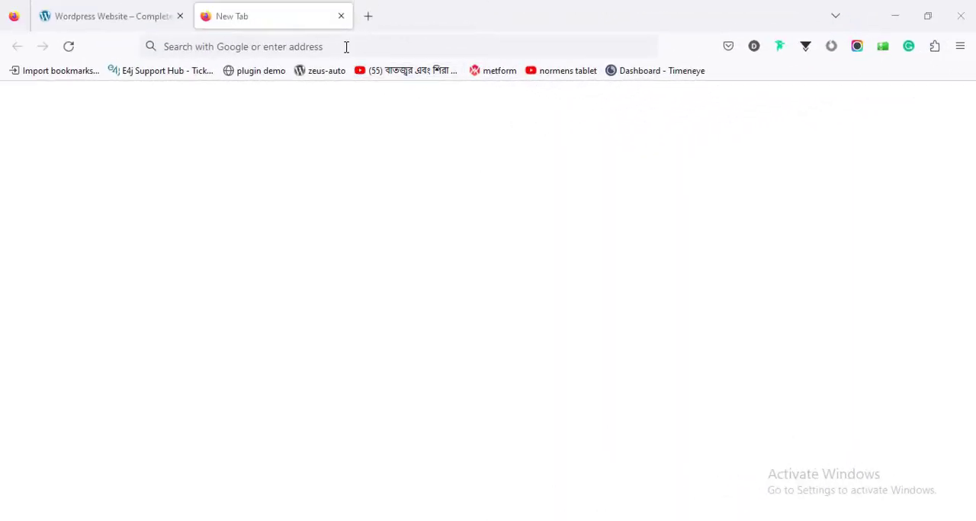
- Open the tutorial author's web design site in the new tab and go to its Tools page
click(346, 48)
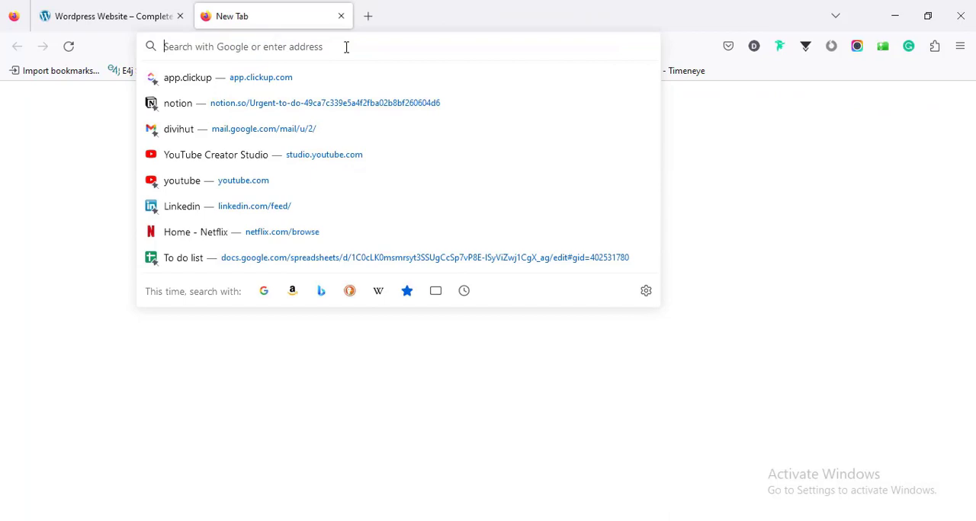
text(farjana-rashid.com/)
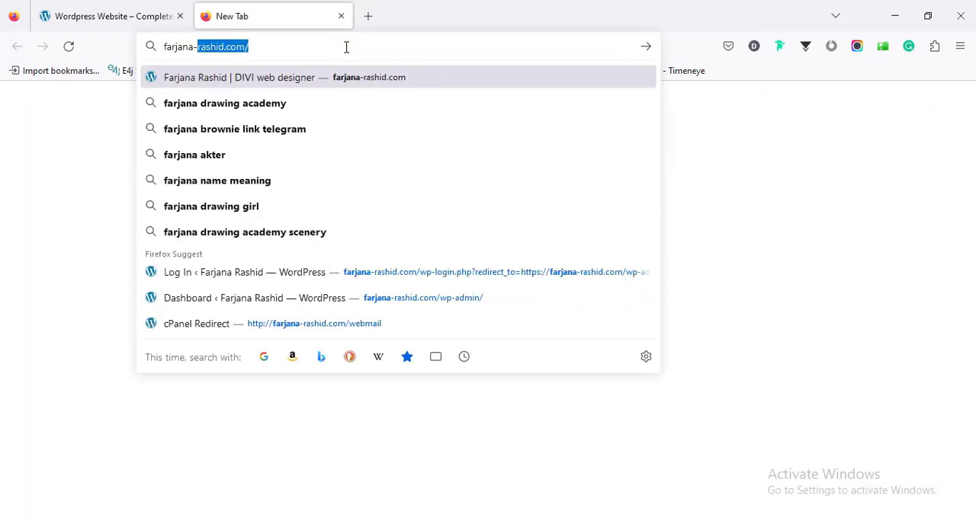
key(Return)
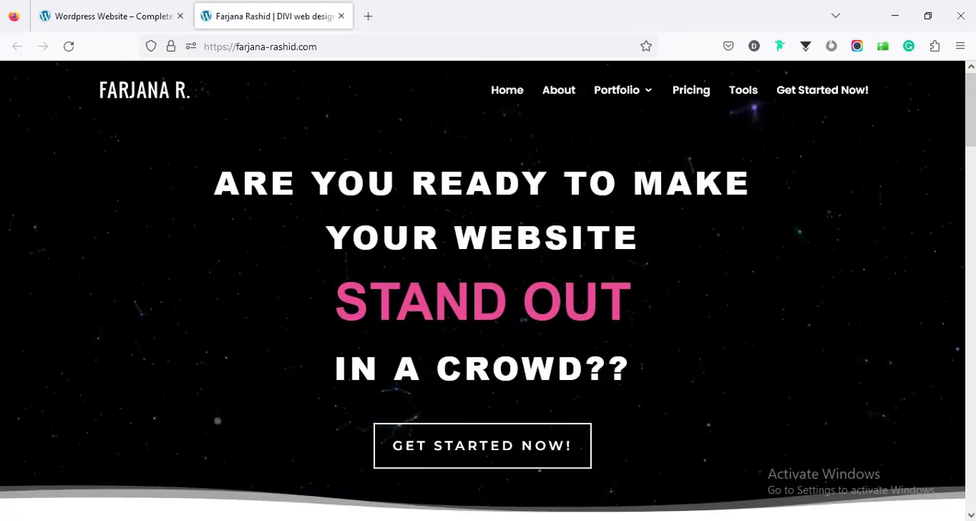
click(745, 98)
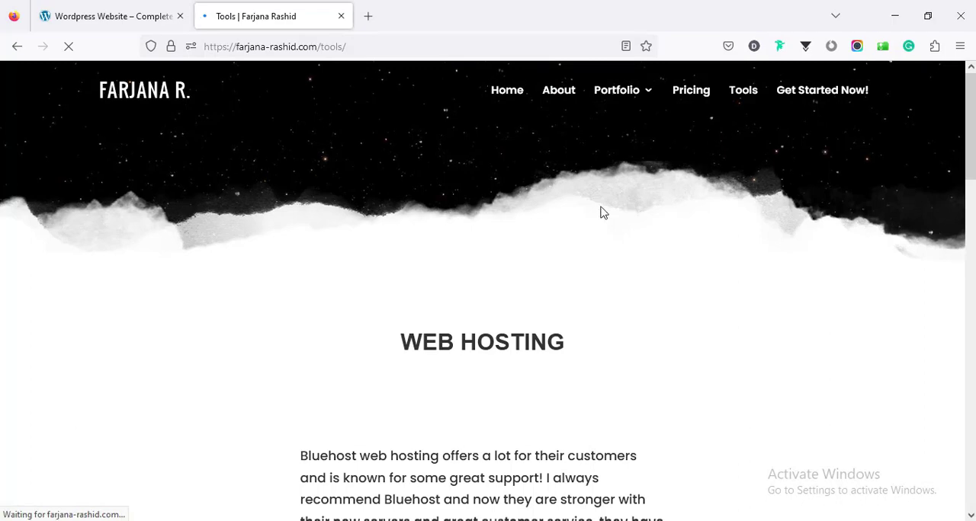
- Review the Bluehost recommendation in the Web Hosting section and follow its link to the Bluehost site
scroll(599, 212, down, 7)
scroll(599, 212, up, 4)
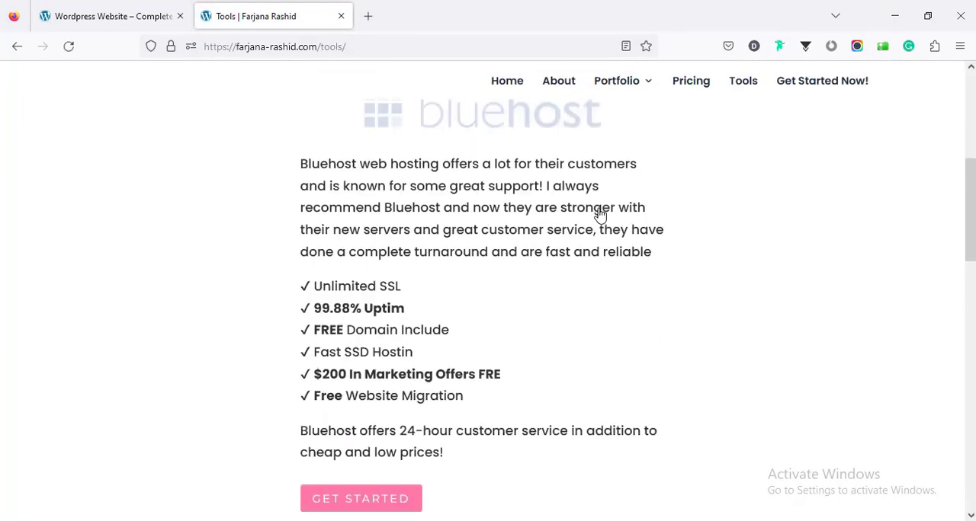
scroll(454, 278, down, 2)
scroll(450, 284, down, 1)
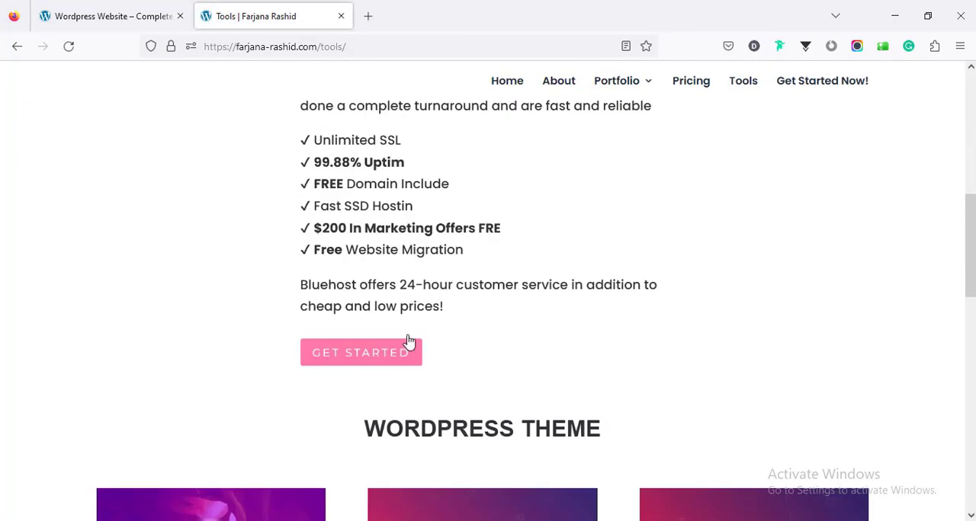
click(343, 364)
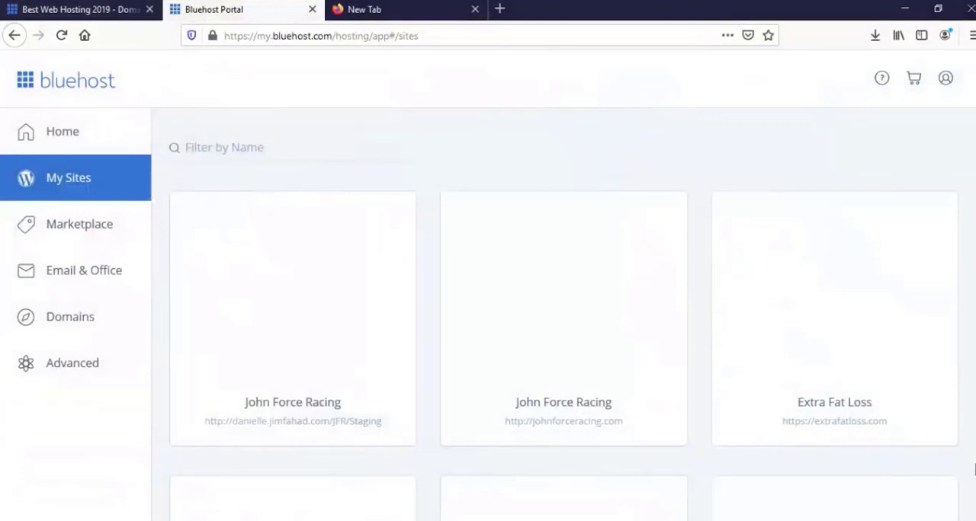
- Look through the websites listed under My Sites in the Bluehost portal
scroll(479, 249, down, 5)
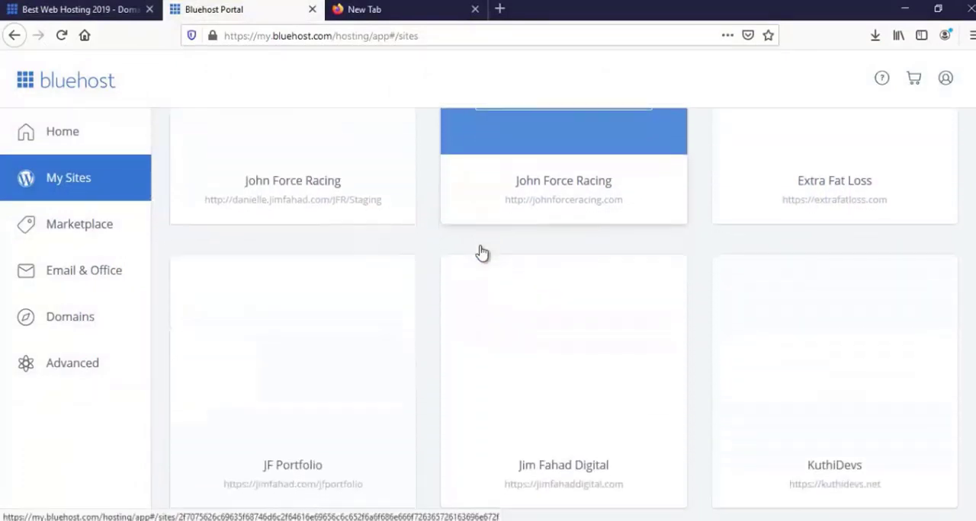
scroll(480, 276, down, 6)
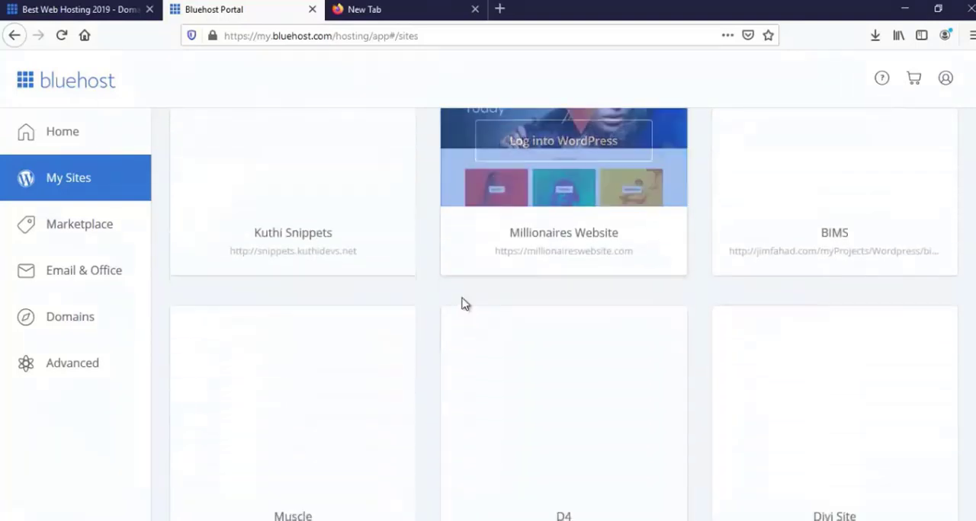
scroll(461, 304, down, 6)
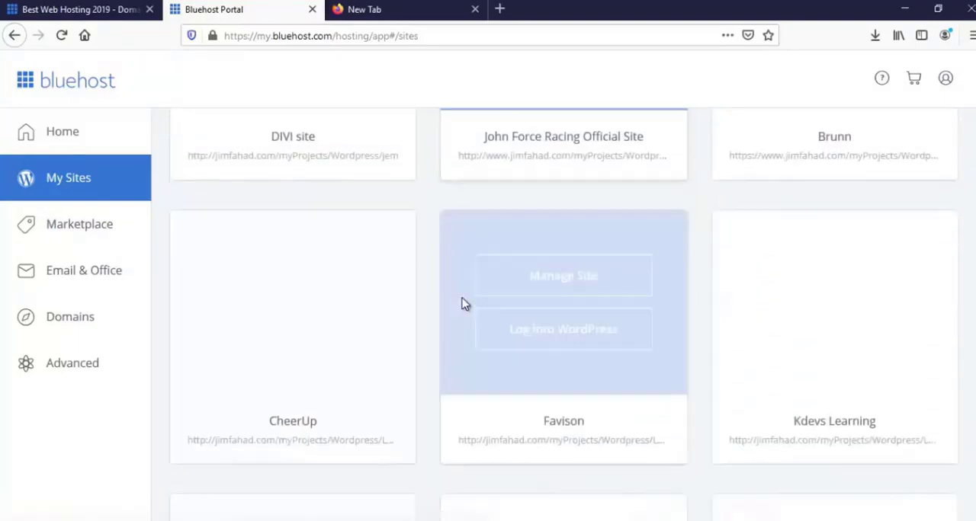
scroll(461, 304, down, 5)
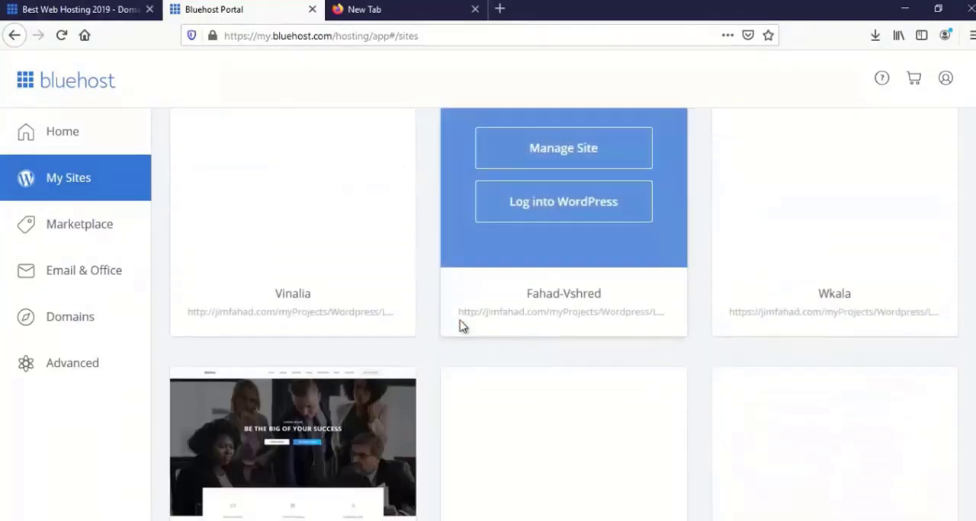
scroll(462, 327, down, 2)
scroll(462, 326, down, 2)
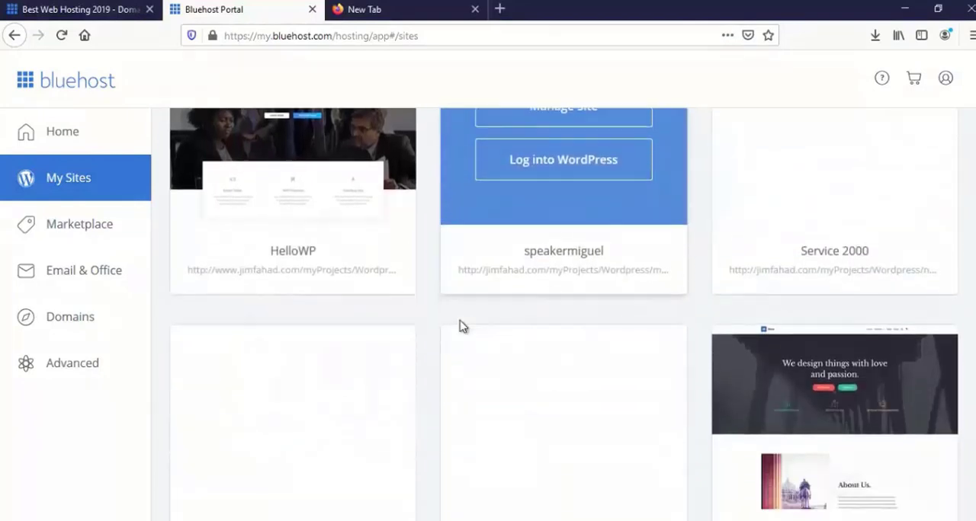
scroll(462, 326, down, 1)
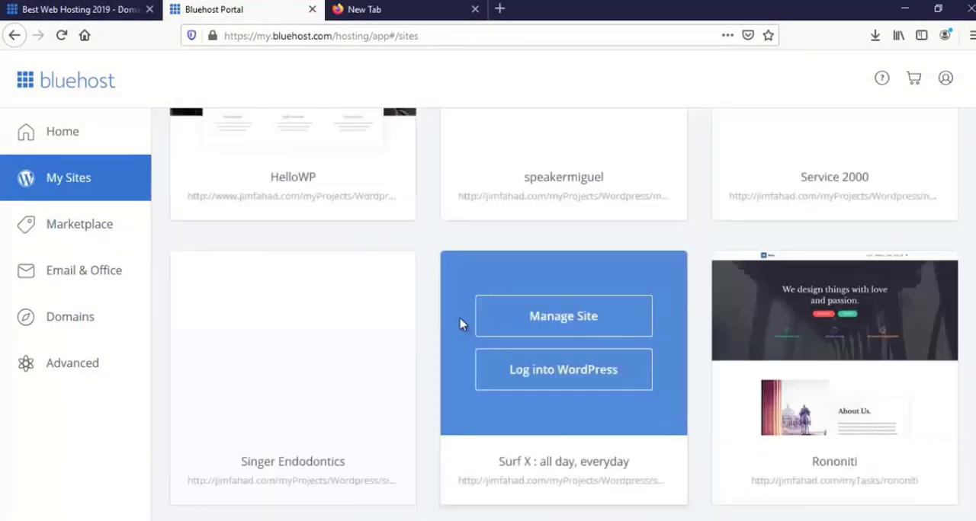
scroll(460, 325, down, 1)
scroll(462, 326, down, 1)
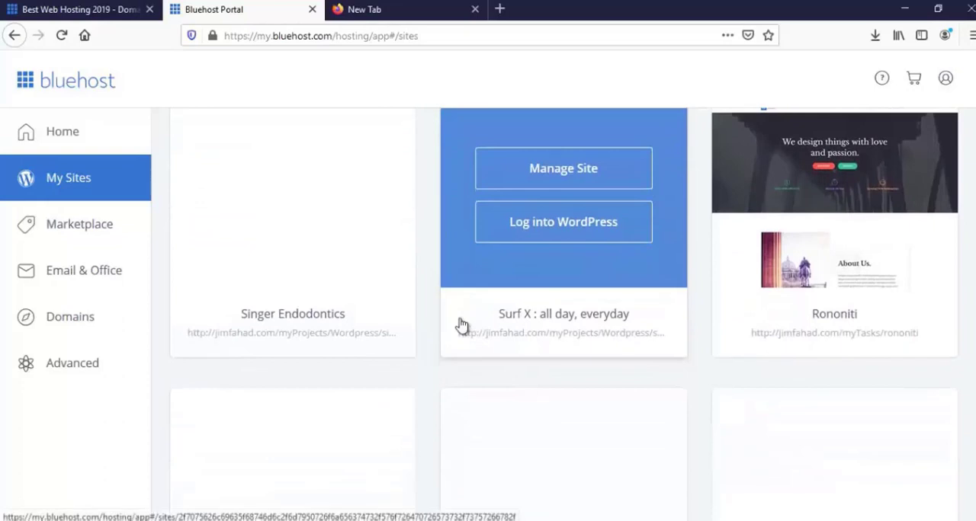
scroll(462, 327, down, 3)
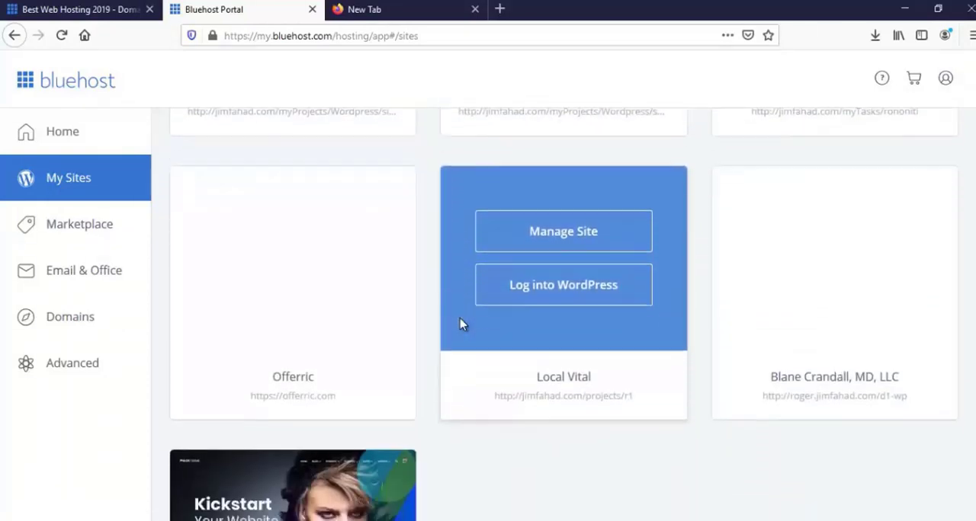
scroll(460, 325, up, 3)
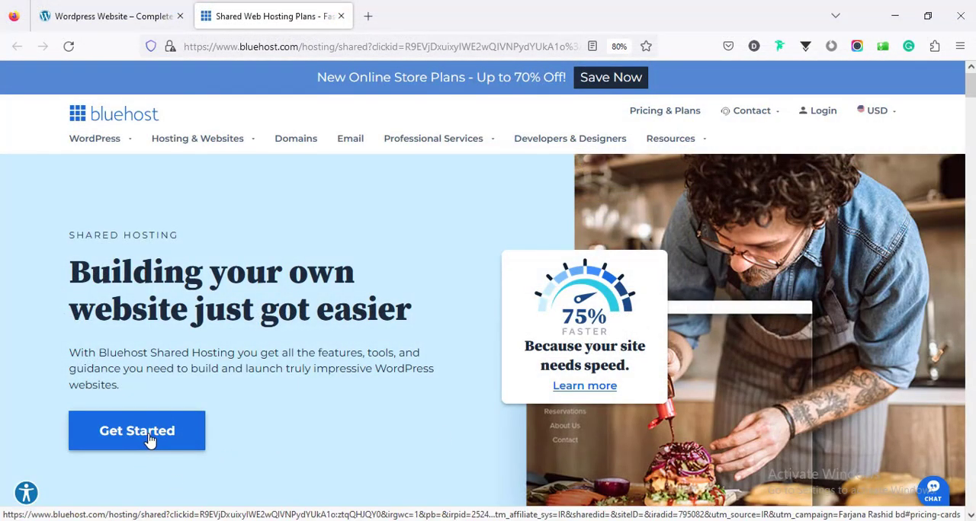
- Go to Bluehost's shared hosting plans and compare the 12-month prices of Basic, Plus, Choice Plus and Pro
click(150, 440)
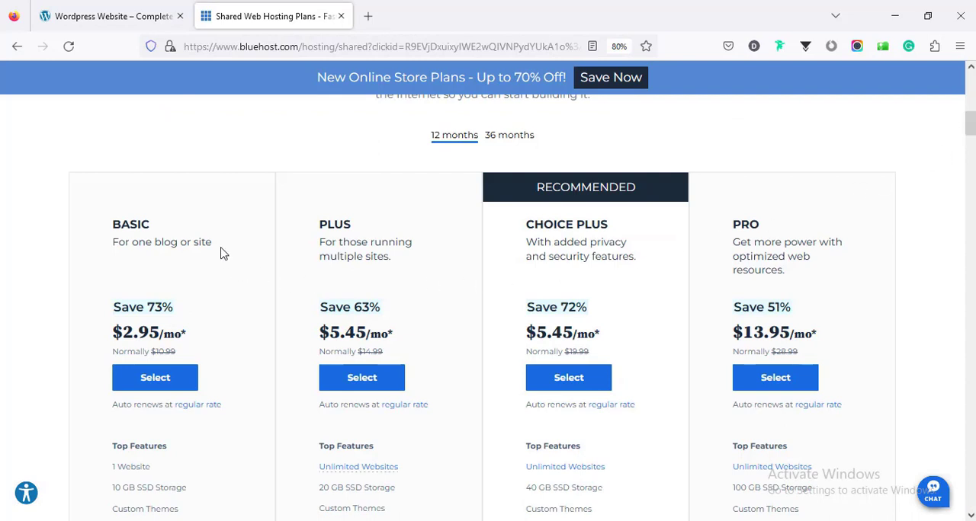
scroll(804, 274, up, 1)
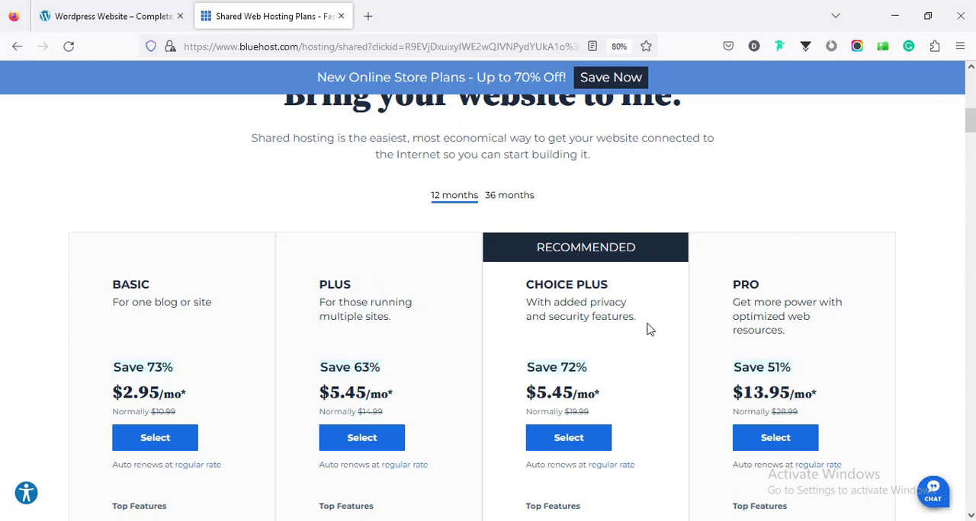
scroll(211, 338, down, 2)
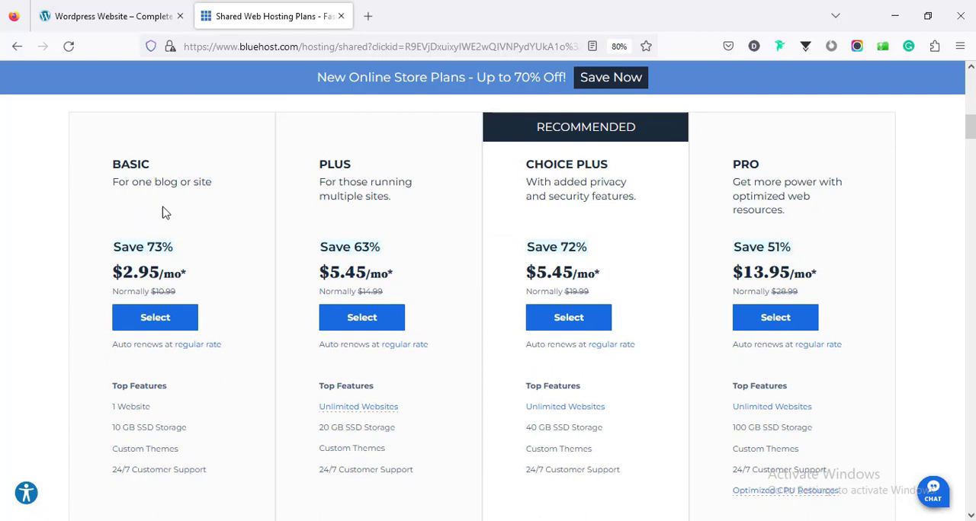
scroll(191, 261, down, 1)
scroll(192, 265, up, 2)
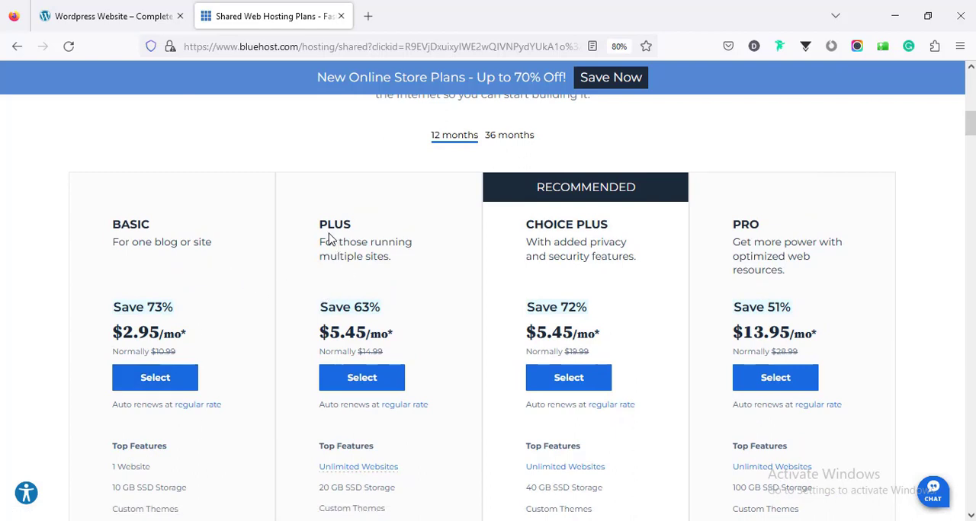
scroll(377, 242, down, 2)
scroll(375, 251, up, 1)
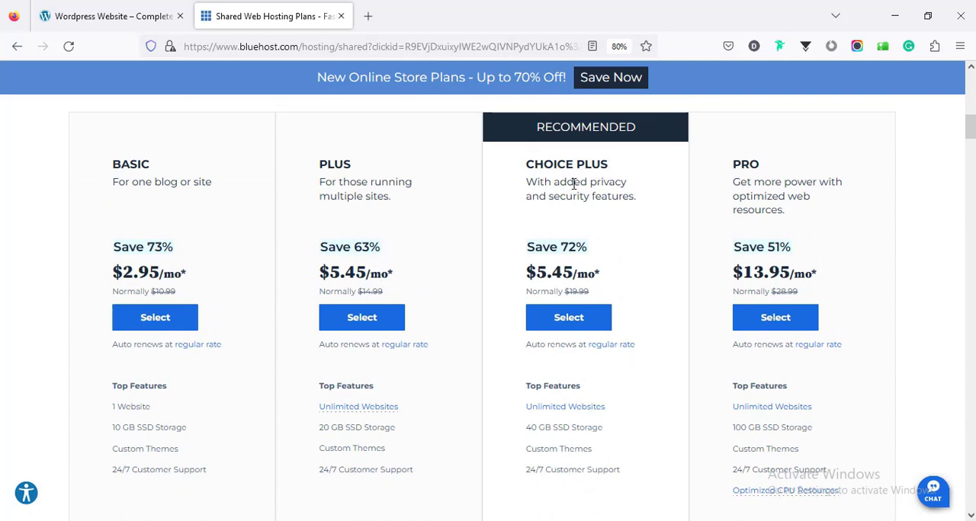
- Examine the top features, included extras and pro tools of the shared hosting plans, especially Choice Plus
scroll(573, 184, down, 4)
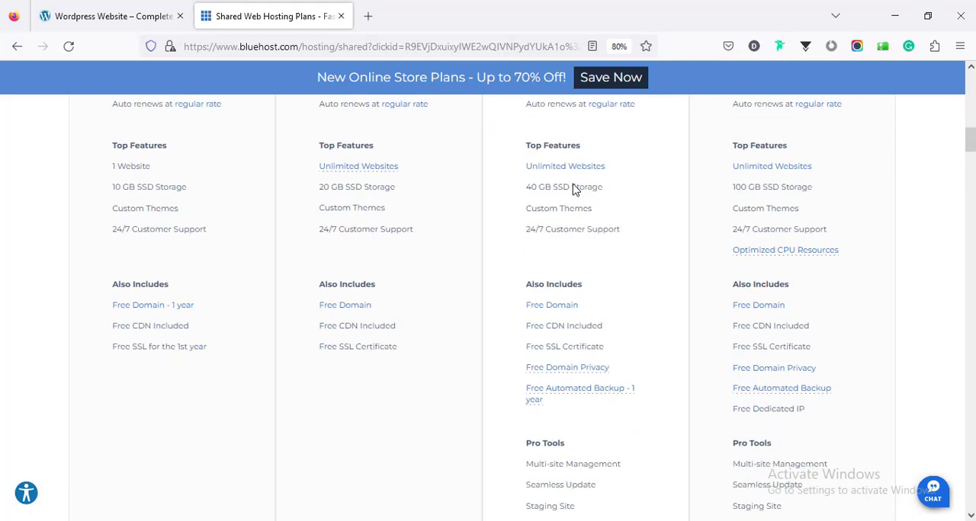
scroll(574, 188, down, 1)
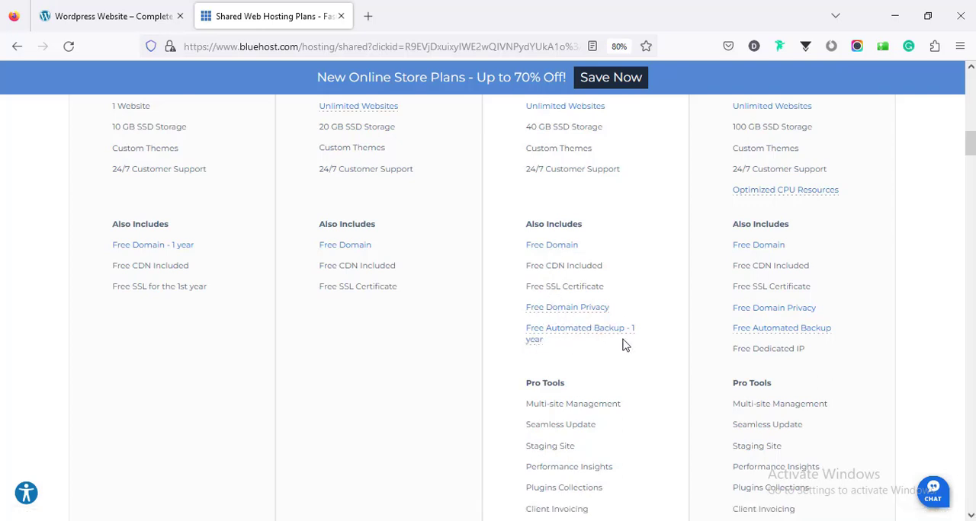
scroll(583, 352, down, 3)
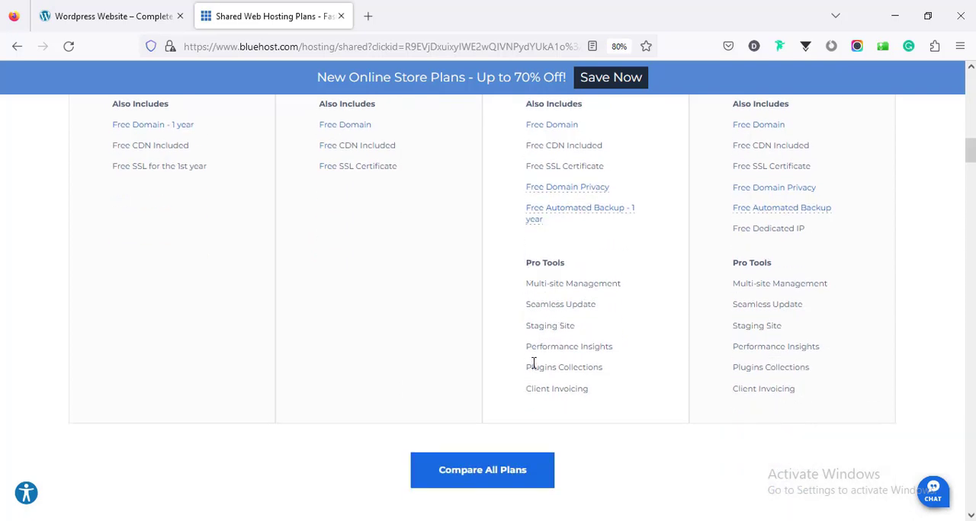
scroll(630, 352, up, 4)
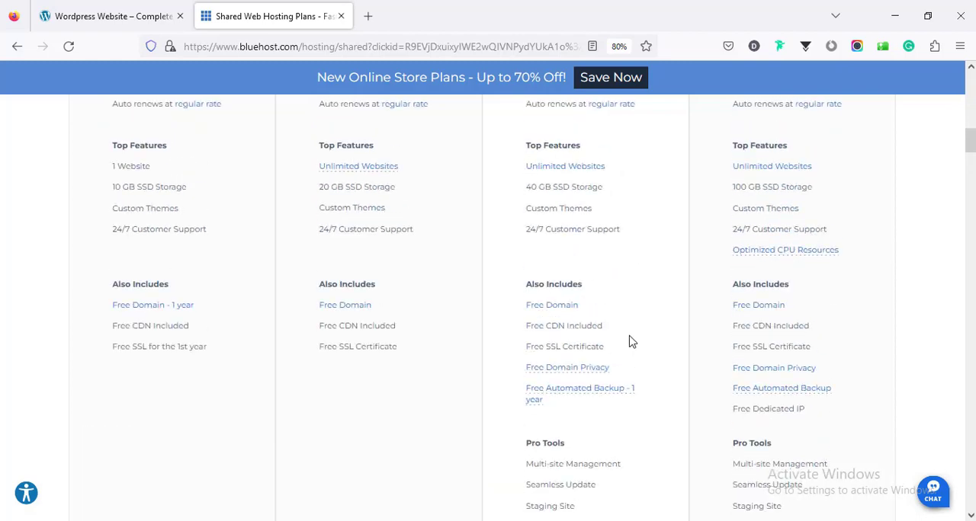
scroll(630, 335, up, 3)
scroll(712, 223, up, 1)
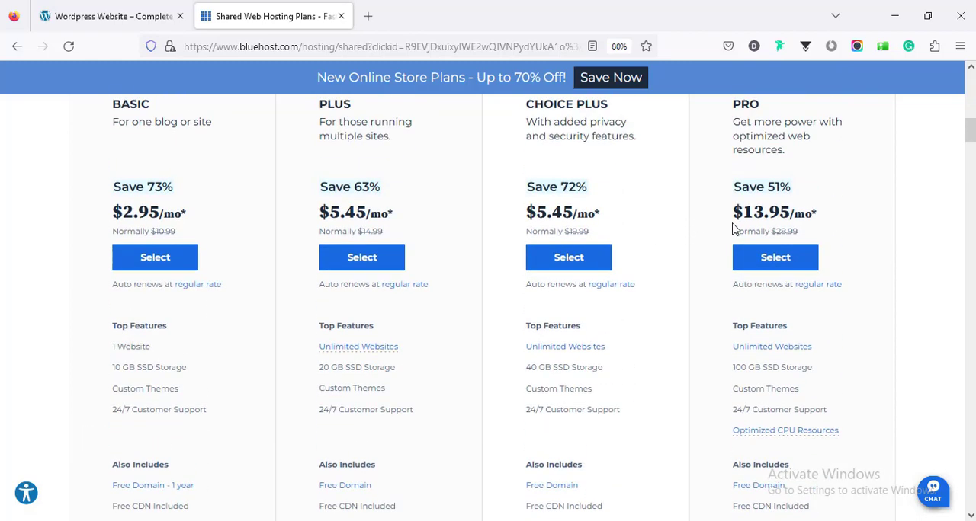
- Compare the Pro plan's features, included extras and pro tools with the other shared plans, and view the 36-month prices
scroll(733, 229, up, 2)
scroll(633, 221, down, 6)
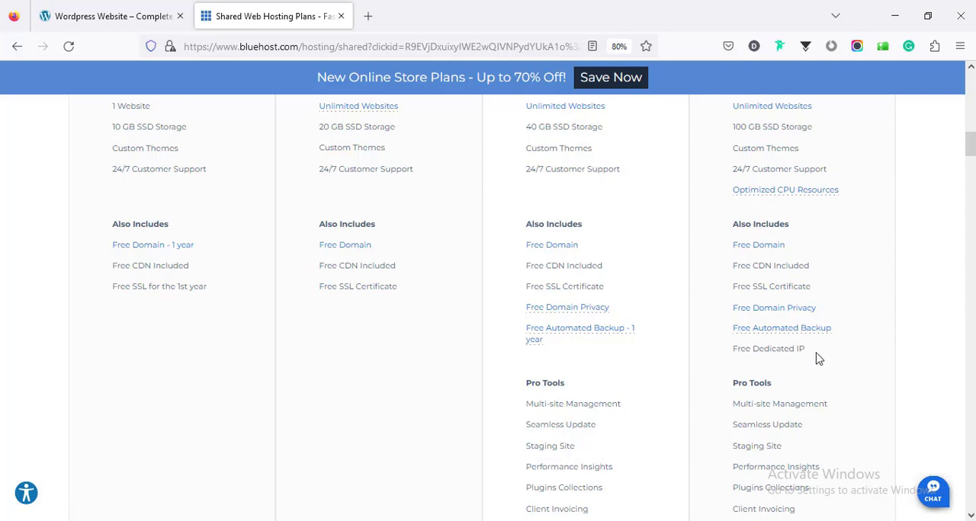
scroll(819, 358, down, 3)
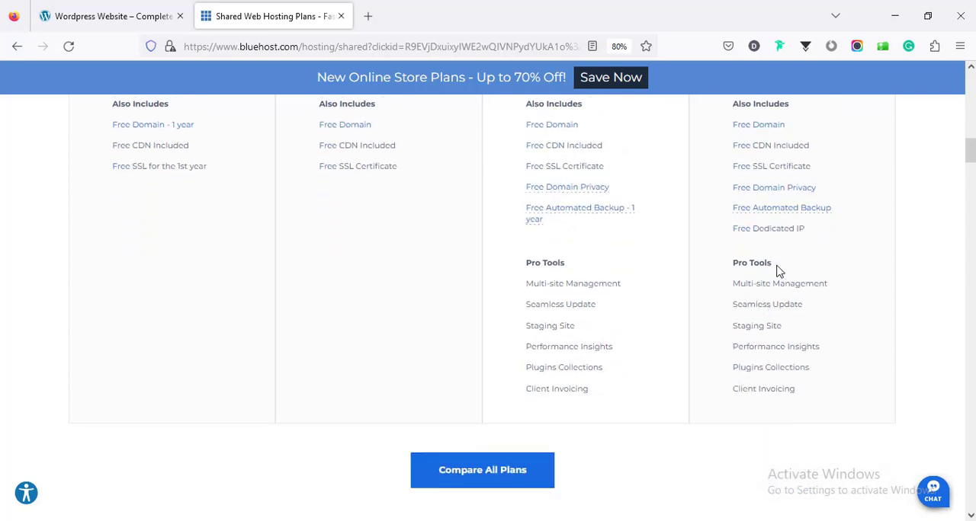
scroll(790, 402, up, 4)
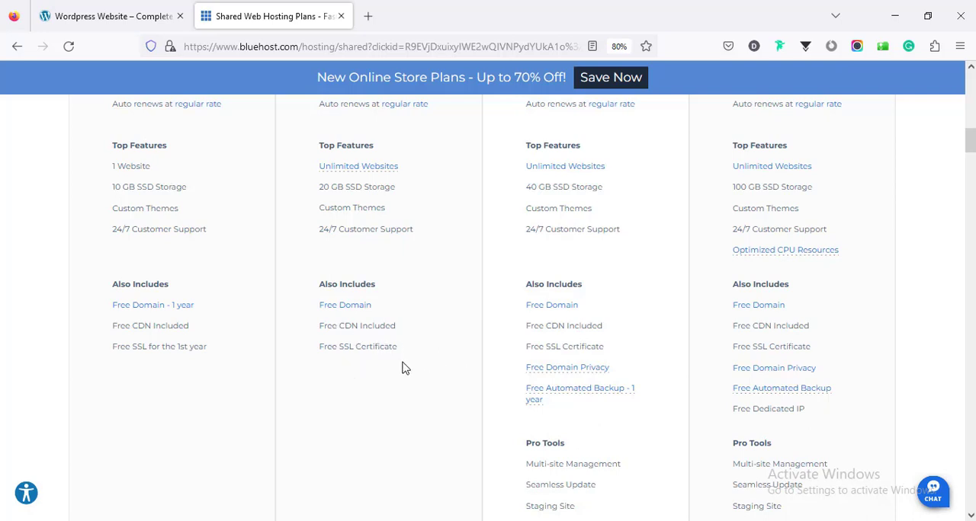
scroll(739, 351, up, 5)
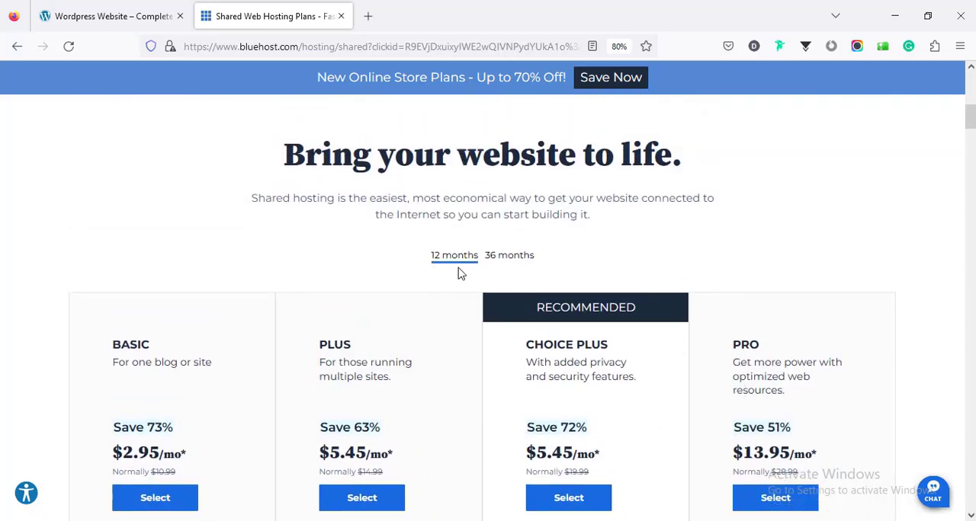
click(508, 261)
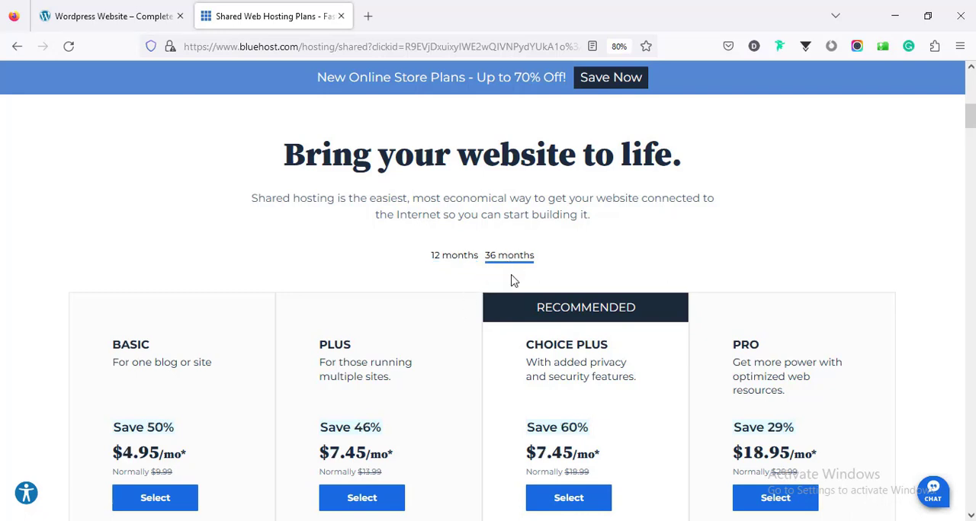
- Select the Basic shared hosting plan at its 12-month price of $2.95/mo
scroll(261, 195, down, 5)
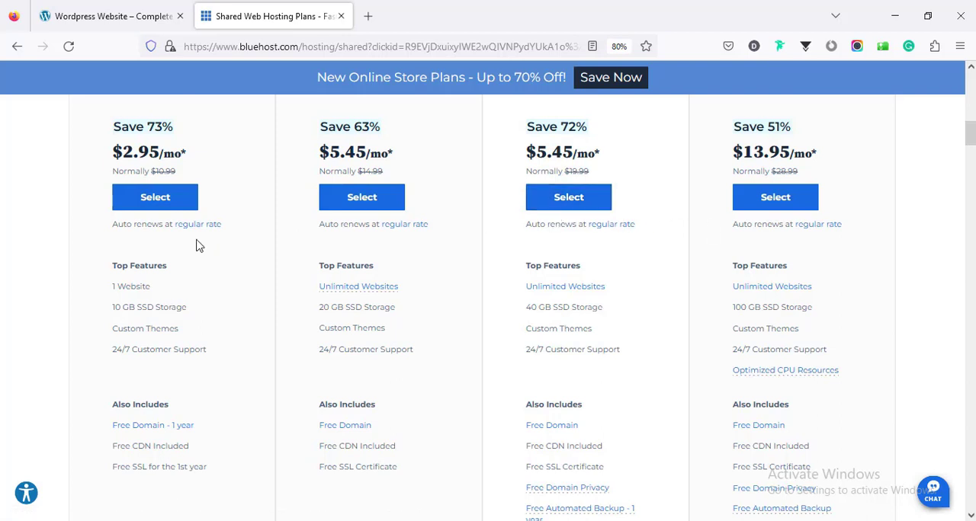
scroll(196, 246, up, 1)
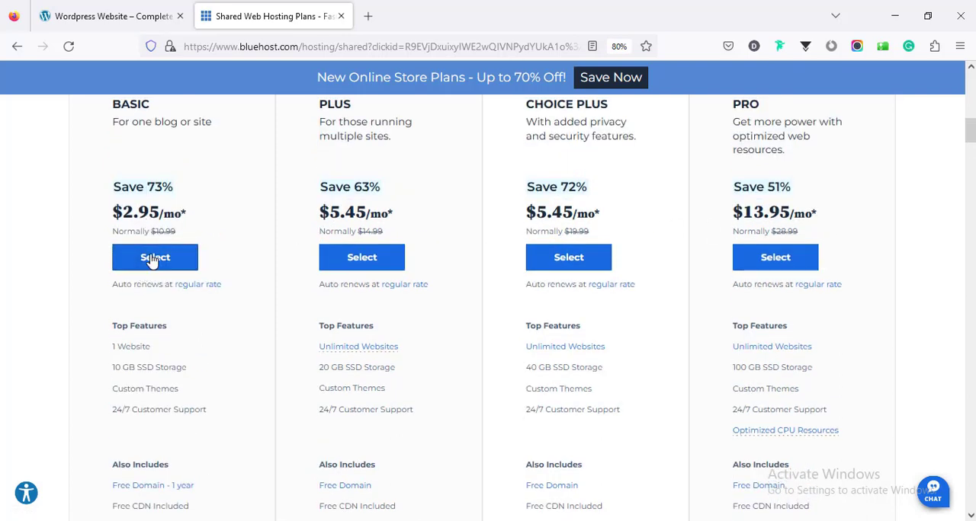
click(156, 260)
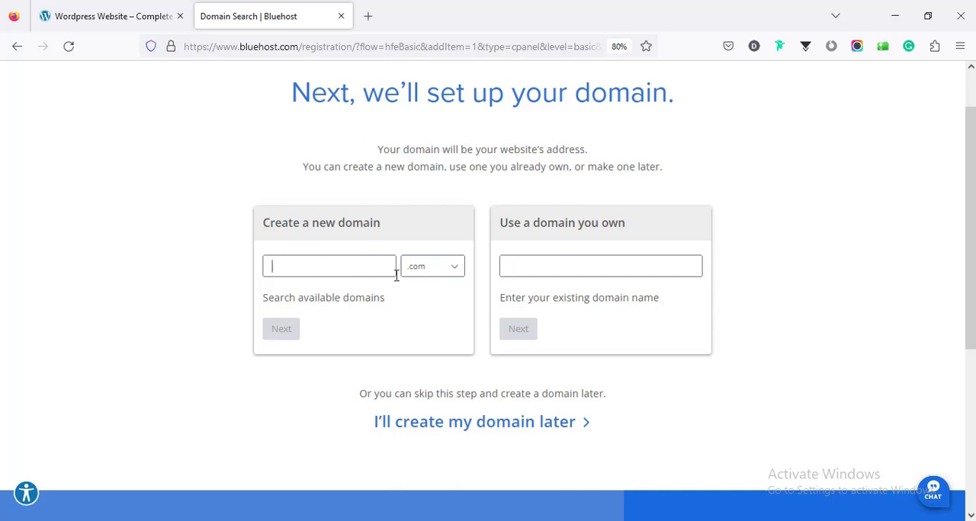
- Search for farjanawp as a new .com domain and continue with it to the account checkout
click(420, 273)
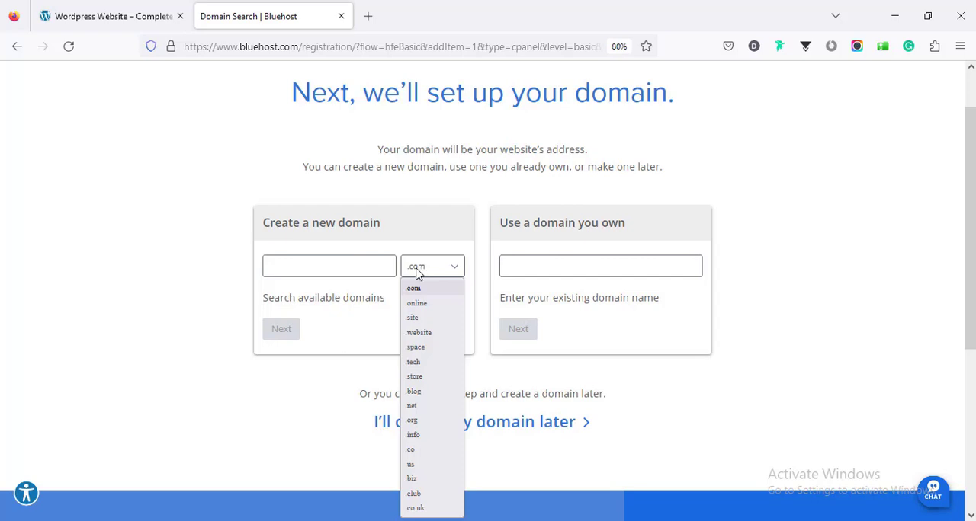
click(363, 265)
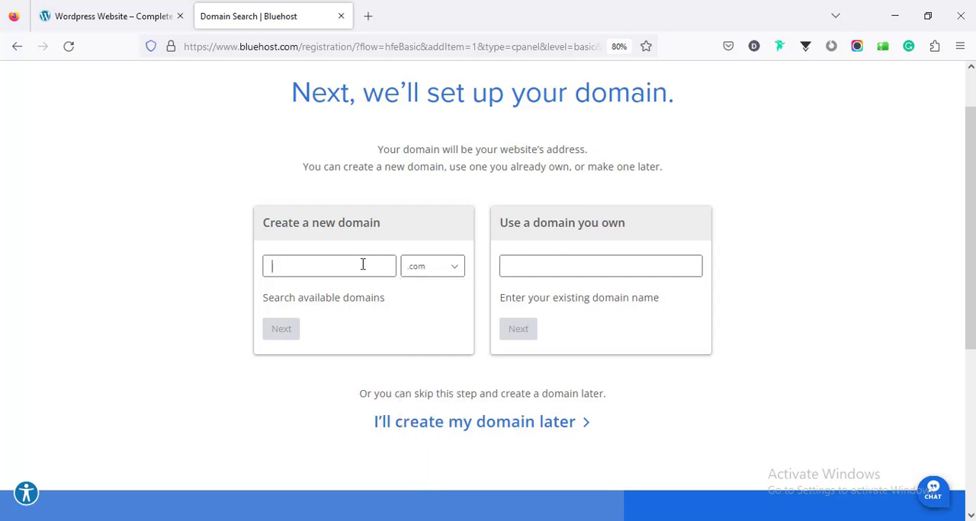
text(farjanaw)
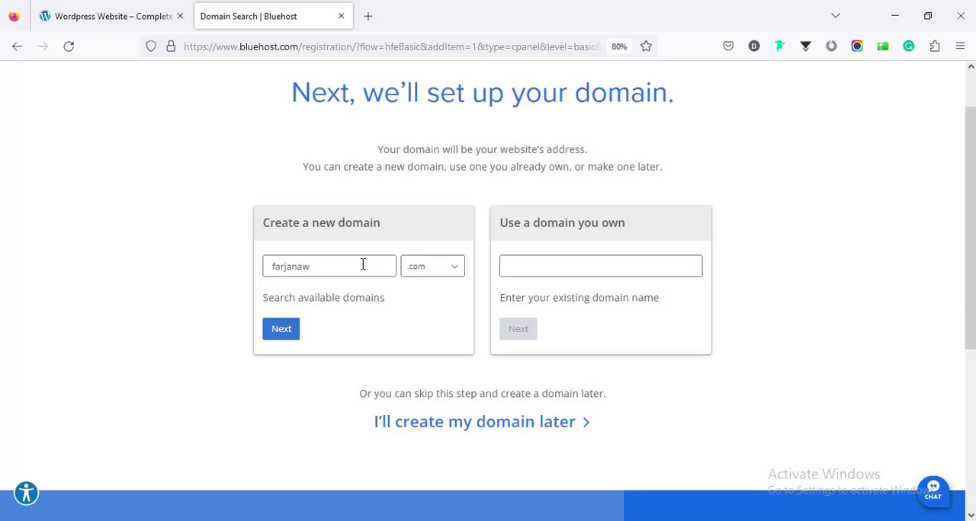
text(p)
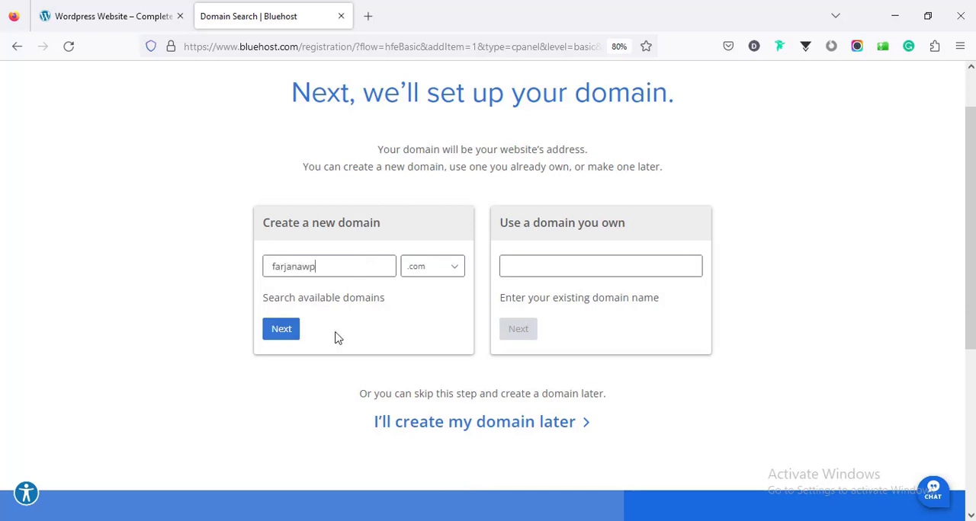
click(282, 333)
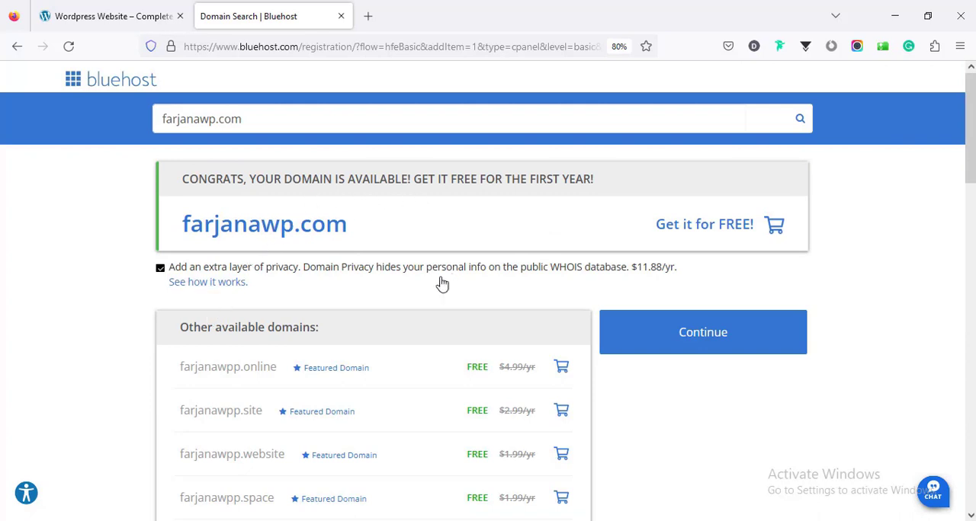
click(677, 347)
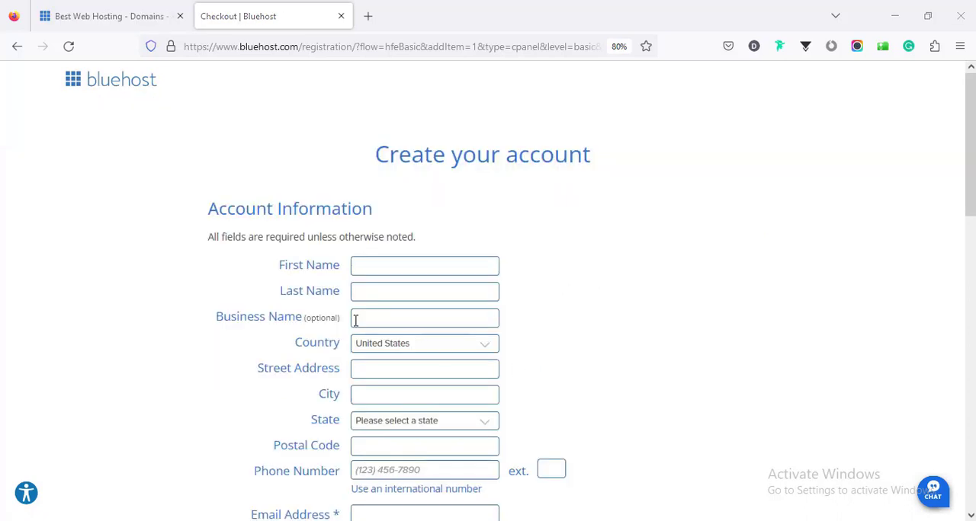
- Go through the account information fields and set the Basic plan's service term to 12 Month - $2.95/mo
scroll(599, 357, down, 3)
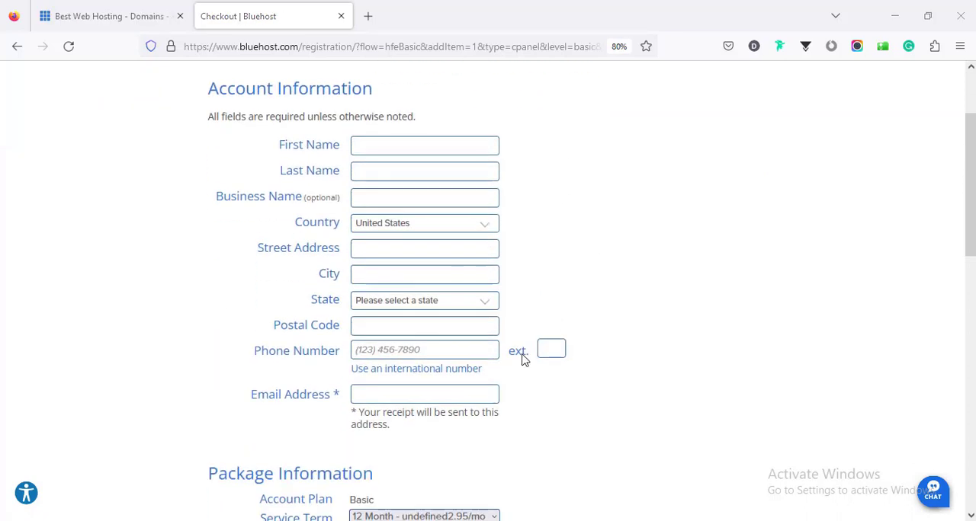
scroll(522, 358, down, 5)
scroll(458, 352, up, 8)
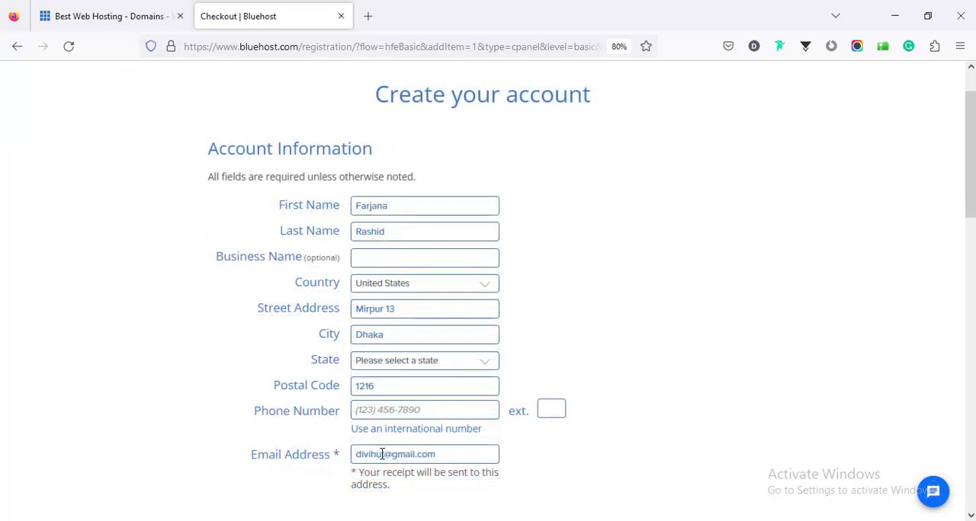
scroll(397, 320, down, 3)
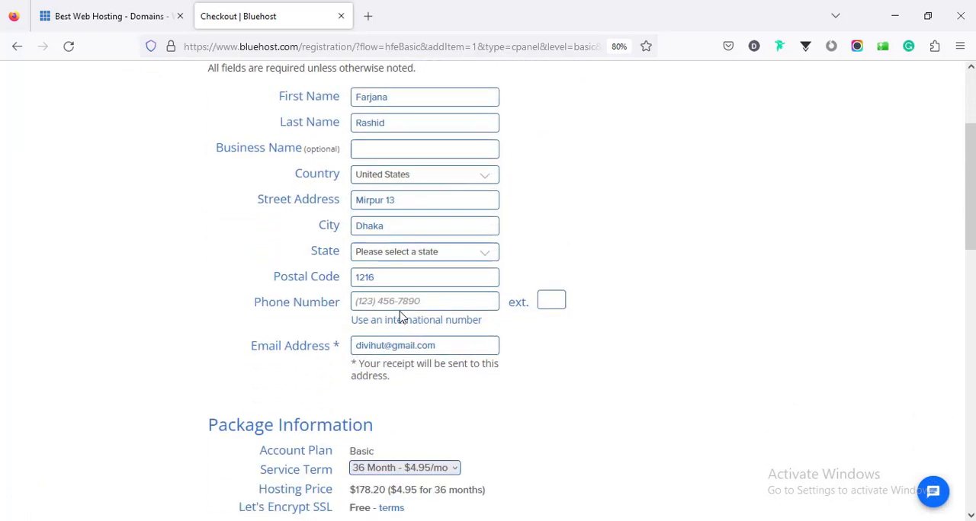
scroll(400, 316, down, 2)
scroll(398, 312, down, 2)
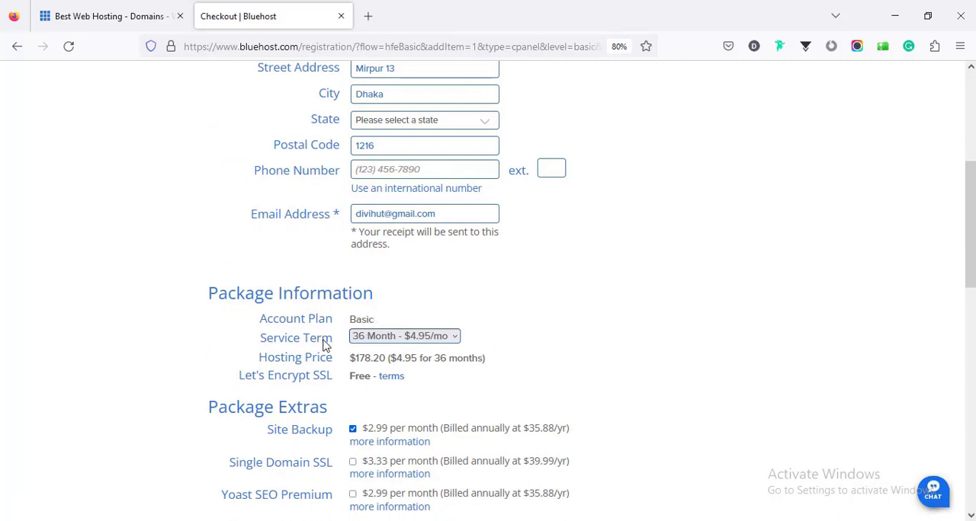
click(369, 341)
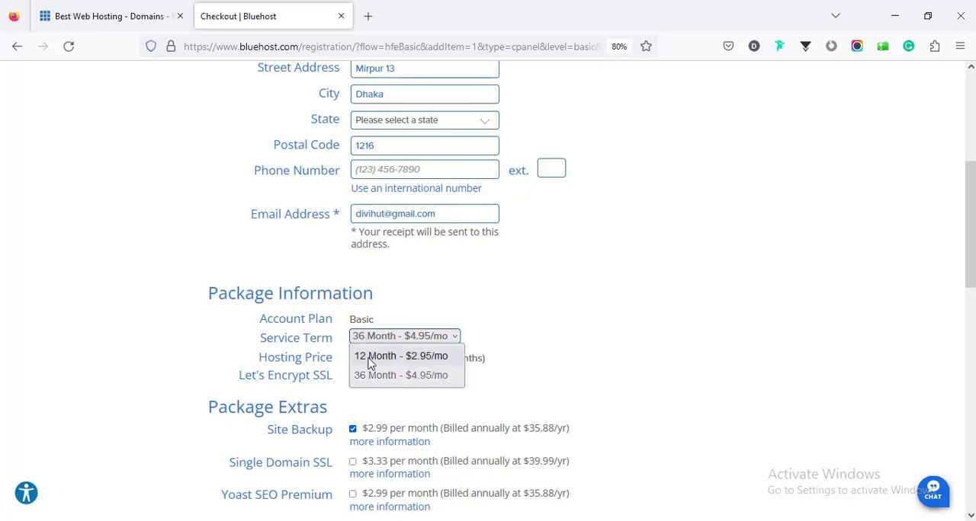
click(369, 358)
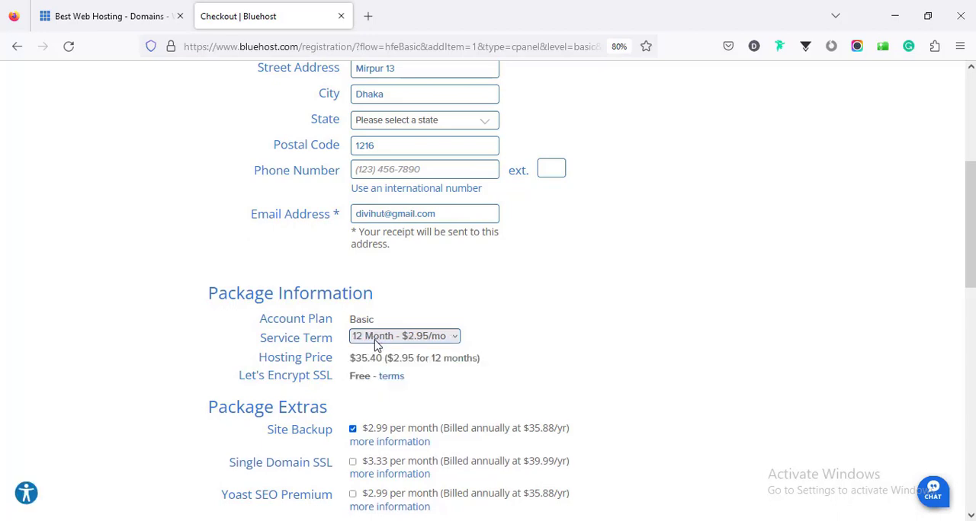
- Check the Basic price in the open WordPress plans table against the checkout, and return to the checkout page
scroll(375, 345, down, 1)
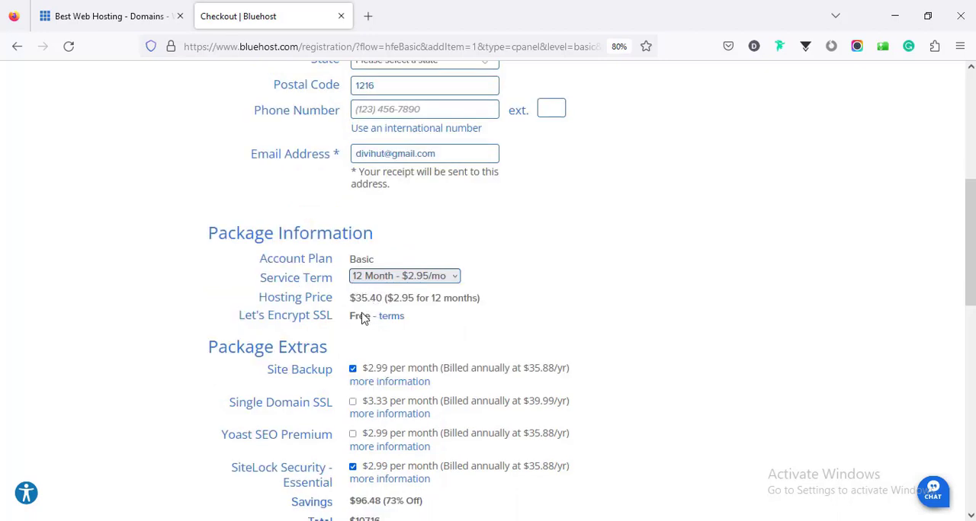
click(134, 18)
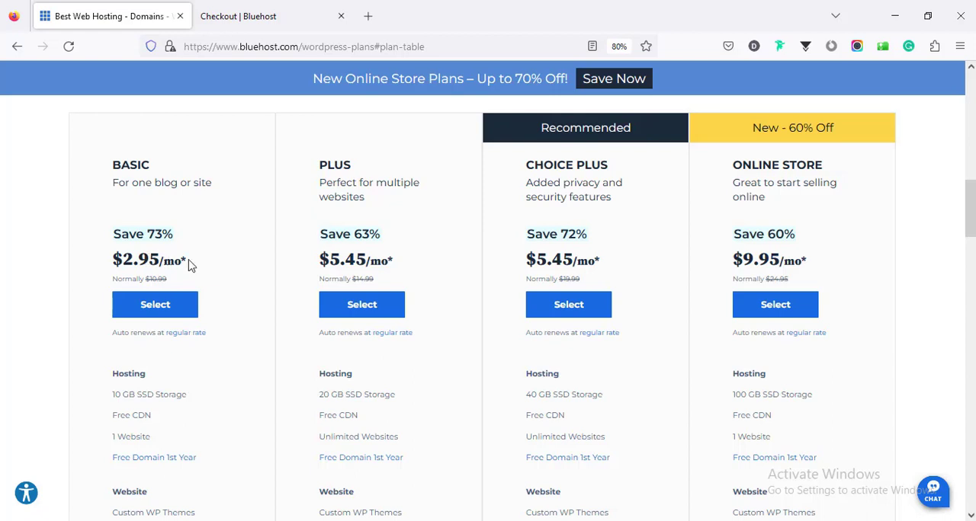
click(259, 16)
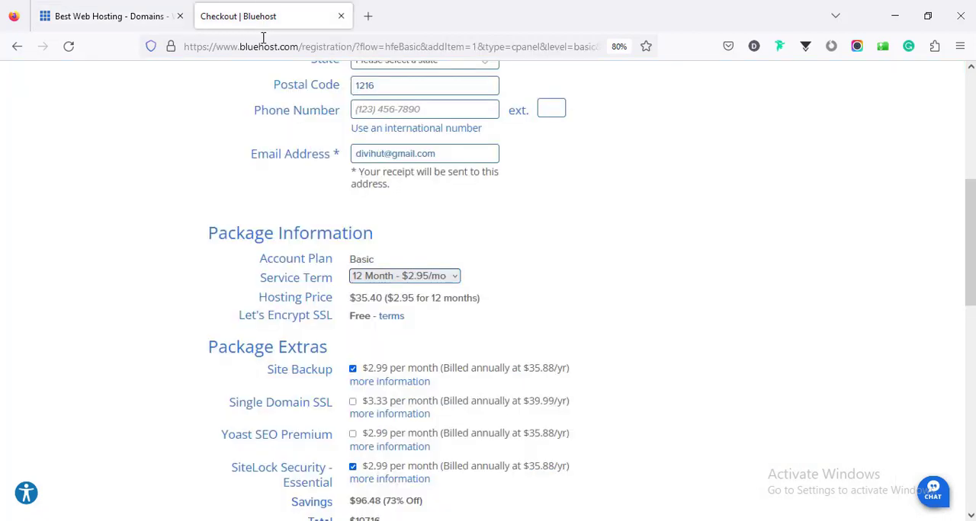
- Remove the Site Backup and SiteLock Security - Essential extras from the hosting package
scroll(355, 290, down, 3)
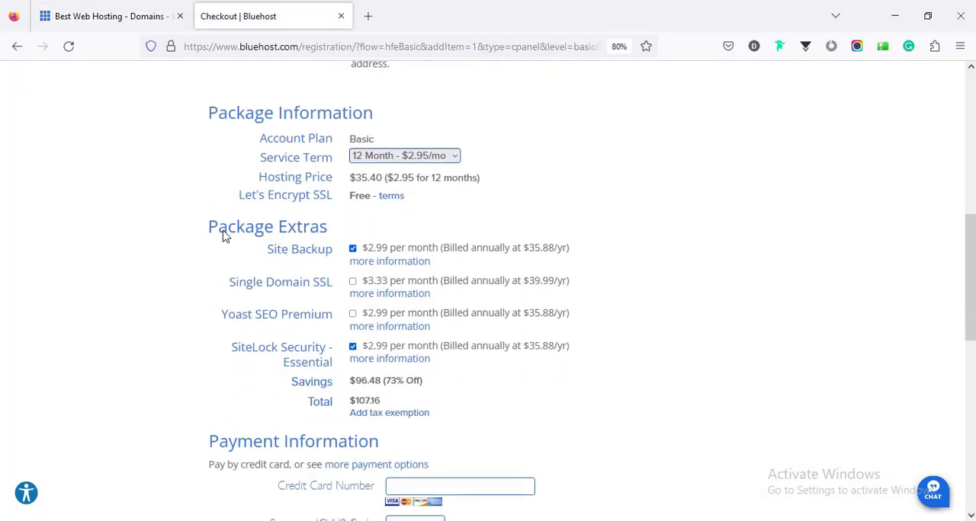
click(352, 252)
click(353, 348)
scroll(353, 347, down, 3)
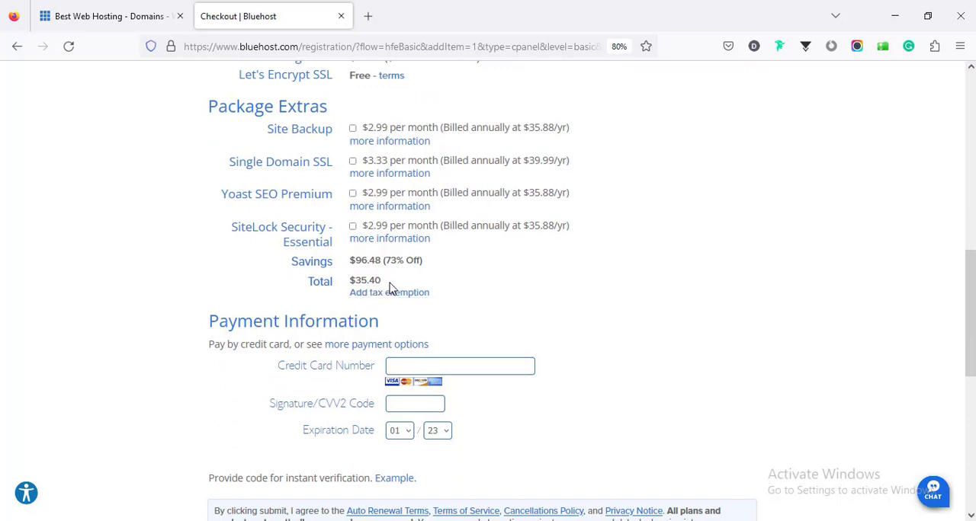
- Fill in the credit card details, opt out of phone communications and submit the hosting order
scroll(392, 276, down, 1)
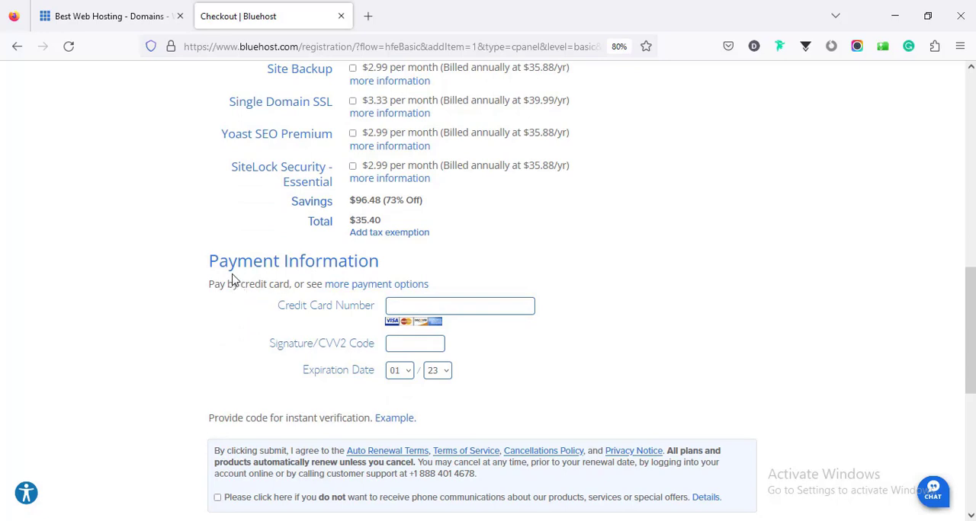
scroll(407, 291, down, 1)
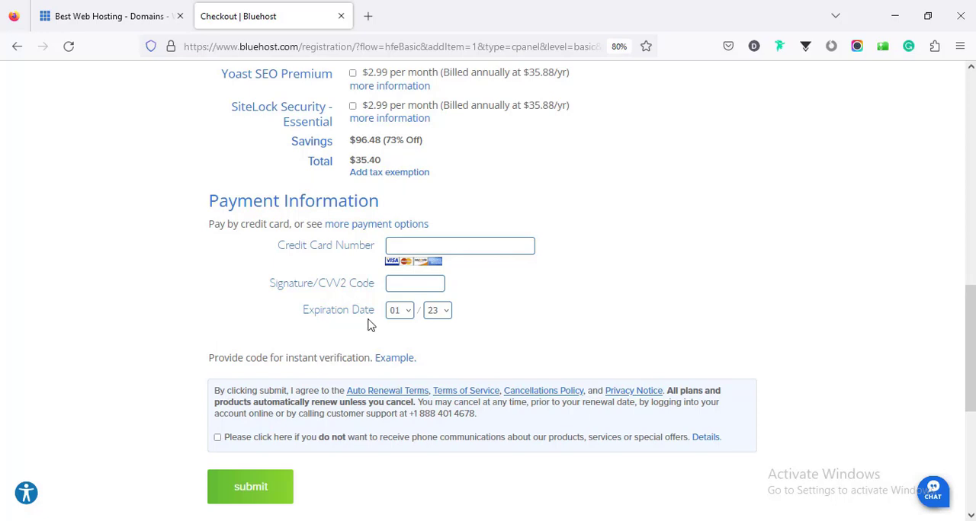
click(410, 246)
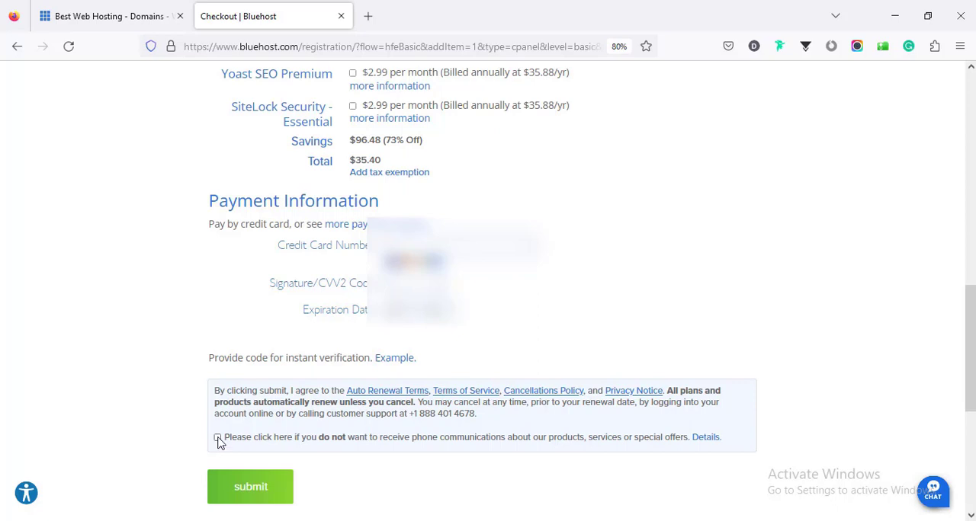
click(218, 438)
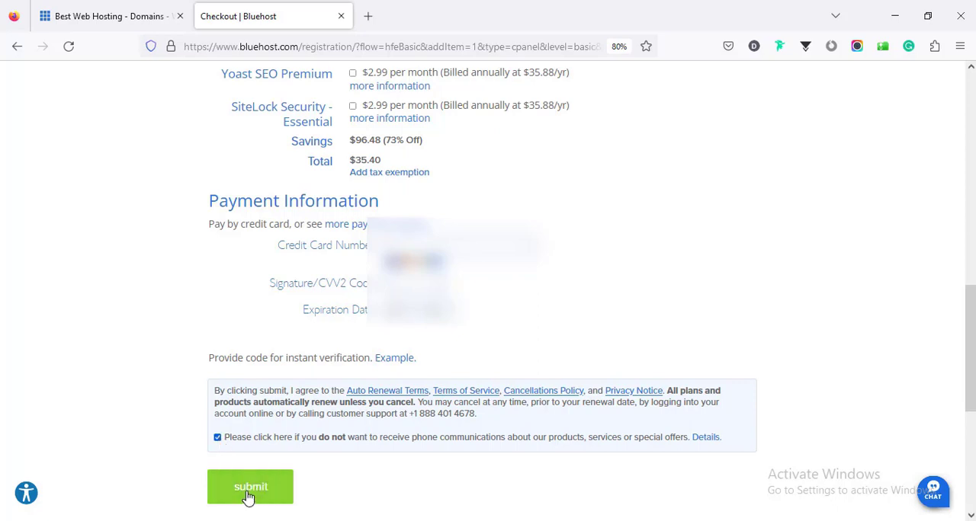
click(262, 494)
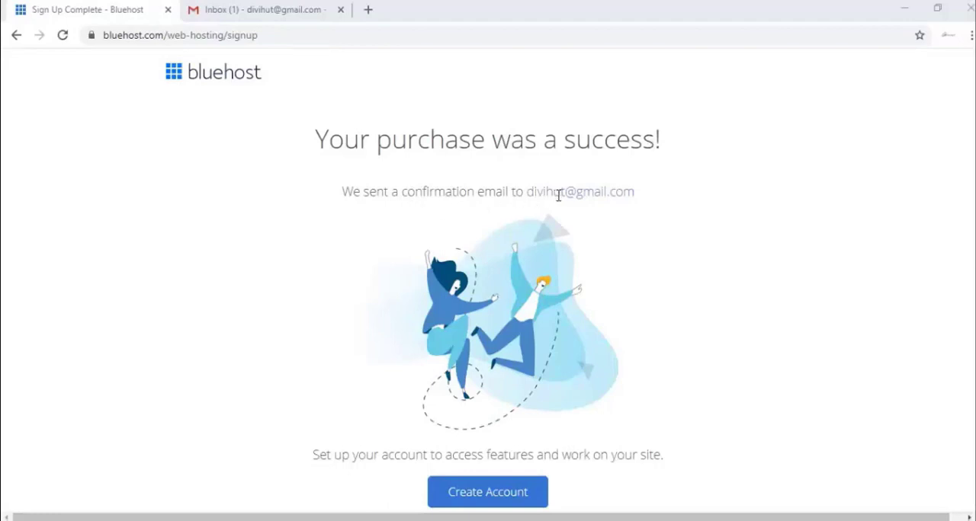
- Open Bluehost's WHOIS Verification email in Gmail and verify the email address for the new domain
click(257, 10)
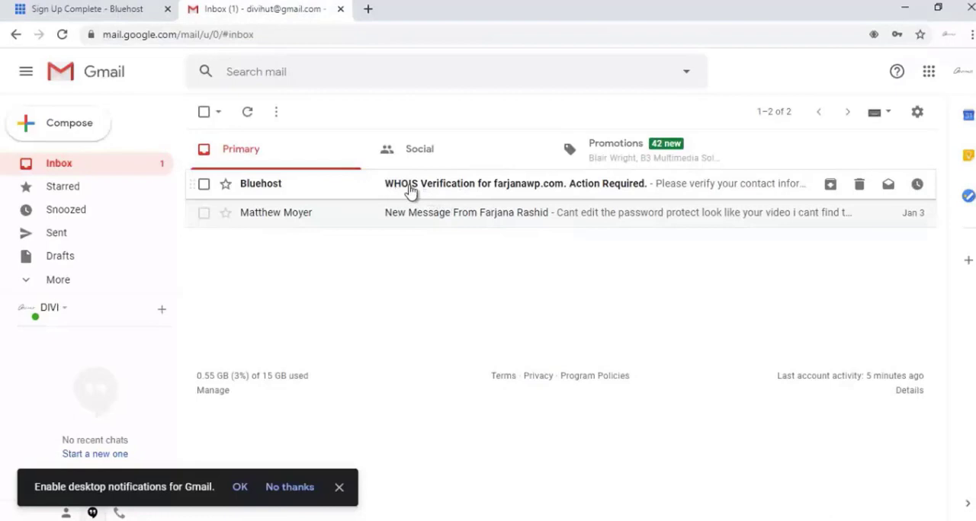
click(457, 192)
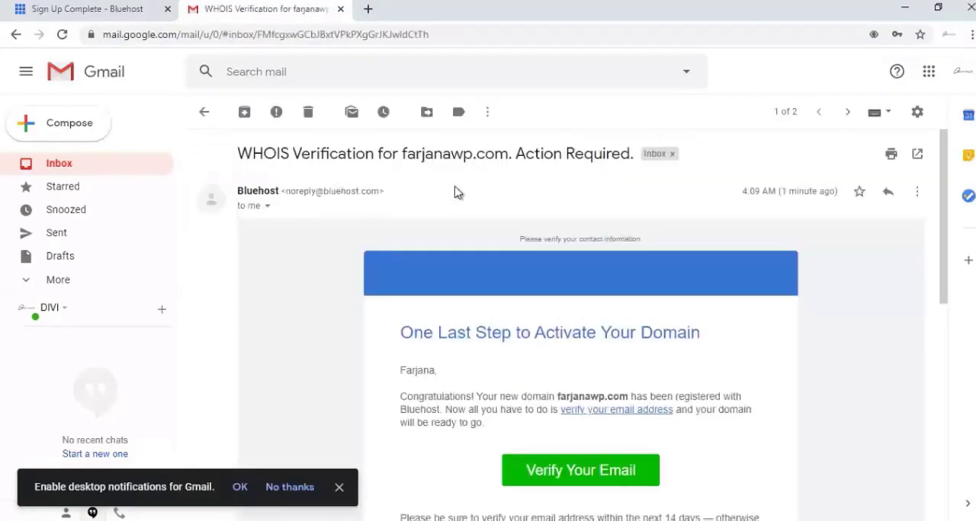
scroll(540, 307, down, 2)
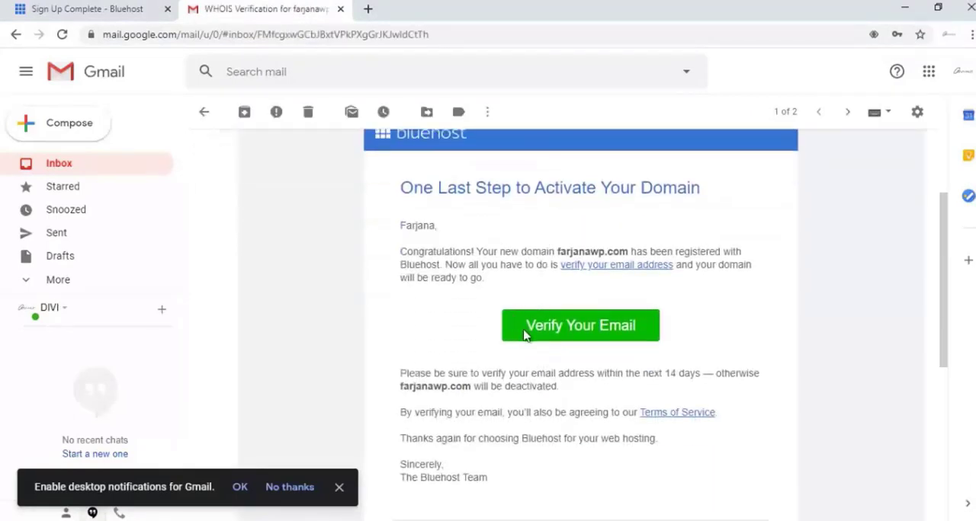
click(564, 332)
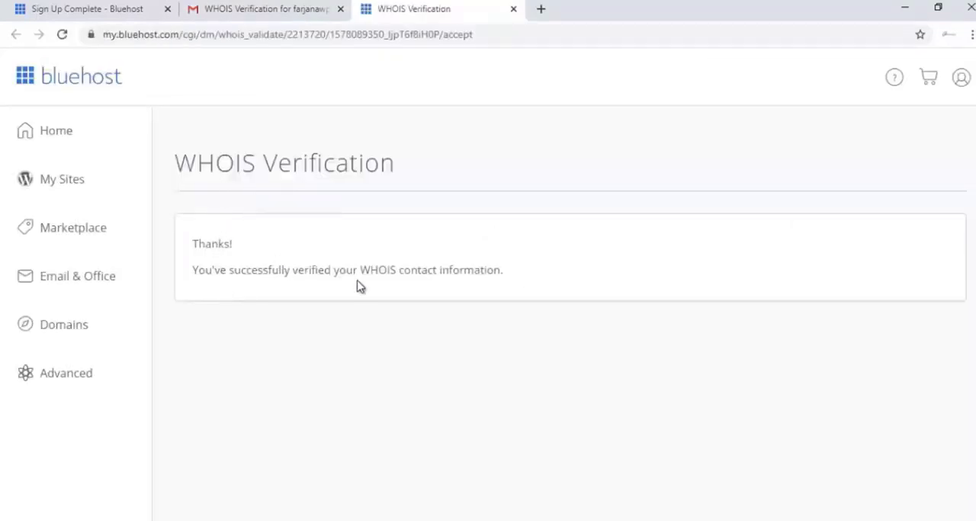
- Open the Welcome to Bluehost email in Gmail and review the payment confirmation and billed products
click(213, 8)
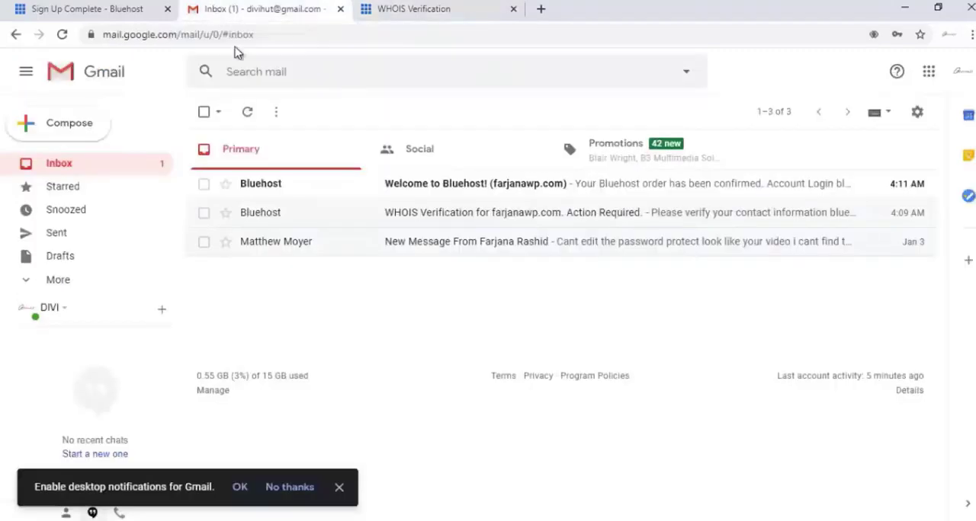
click(427, 189)
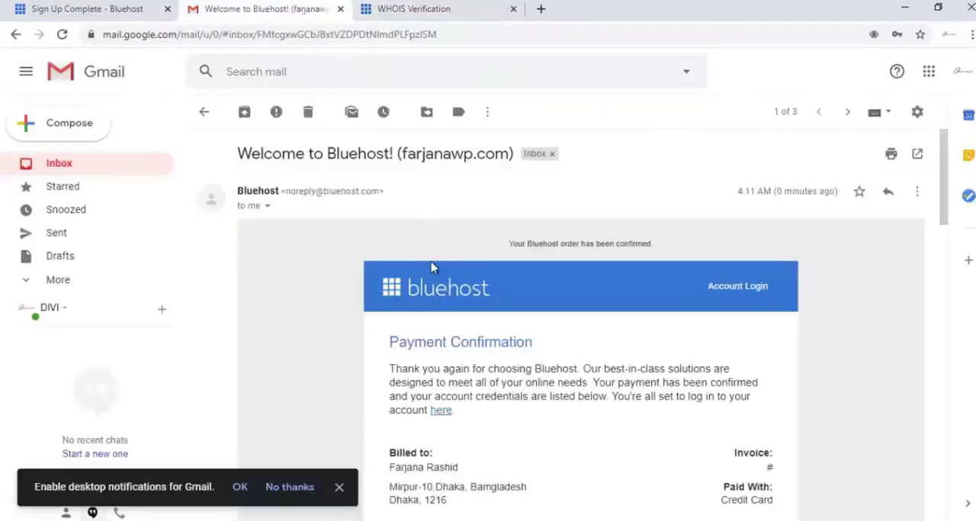
scroll(431, 266, down, 2)
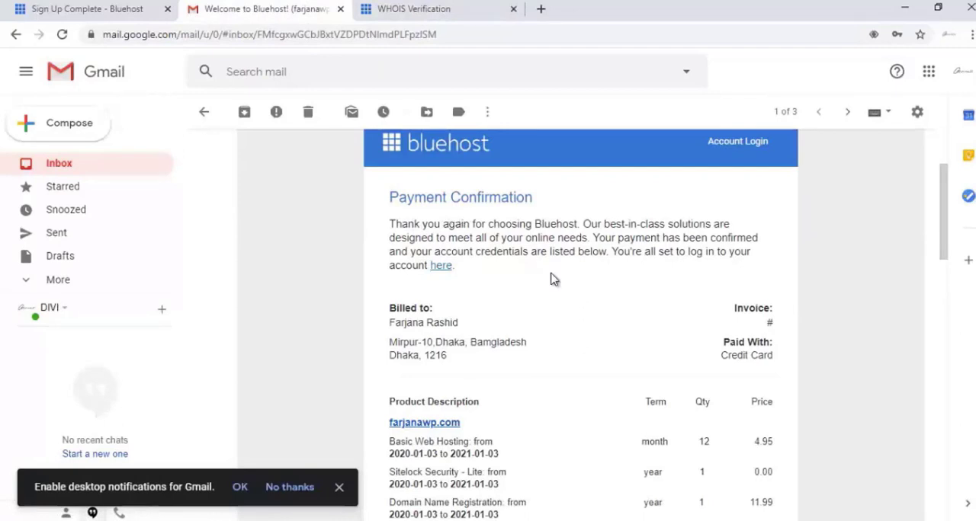
scroll(552, 277, down, 2)
scroll(549, 277, up, 2)
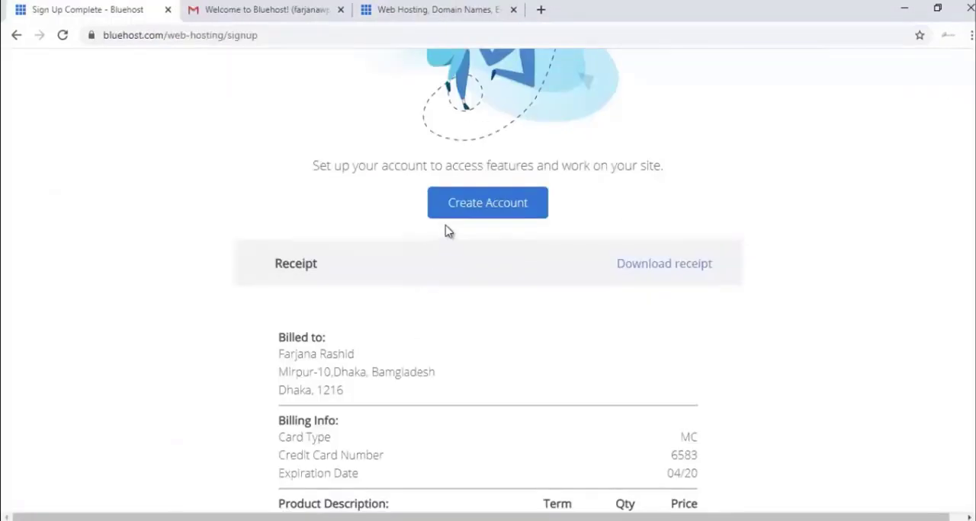
- Start the account creation from the sign-up receipt, enter and repeat a new account password, accept the terms and create the account
click(458, 209)
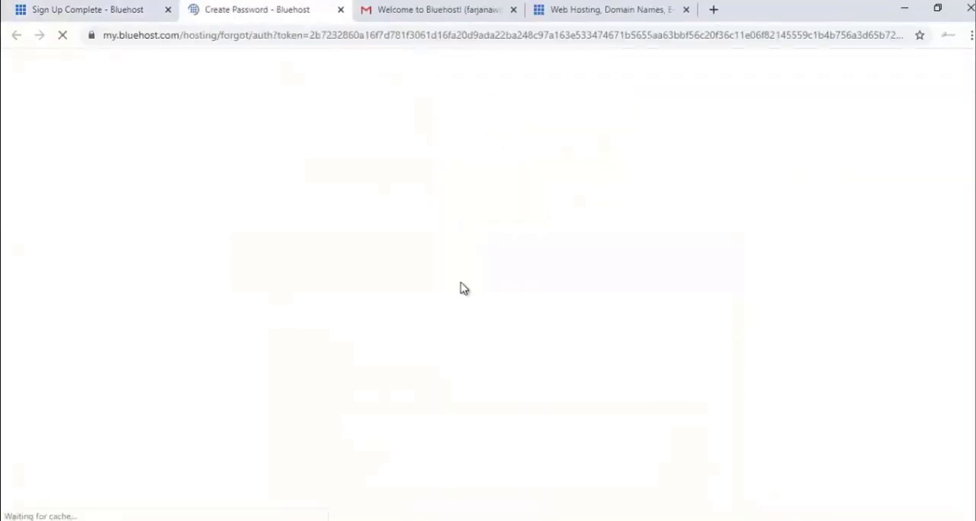
scroll(429, 312, down, 1)
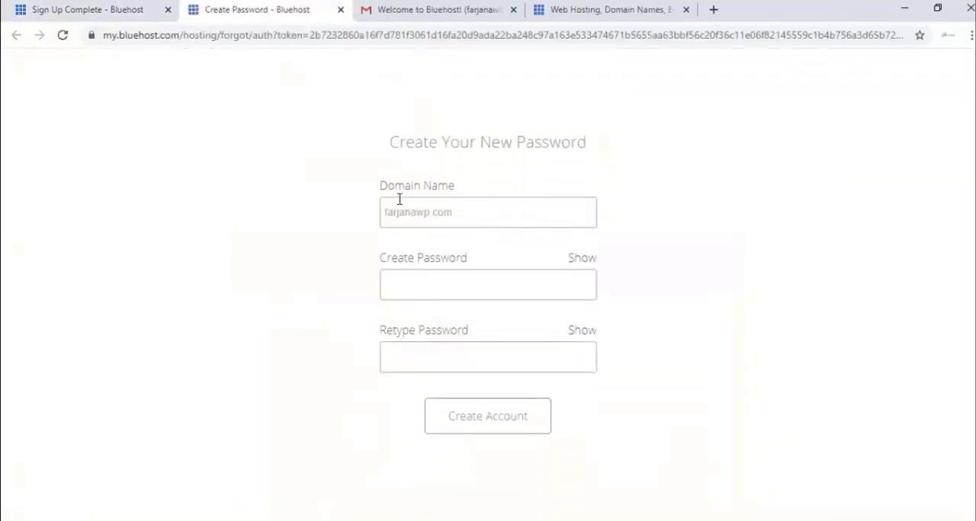
click(429, 287)
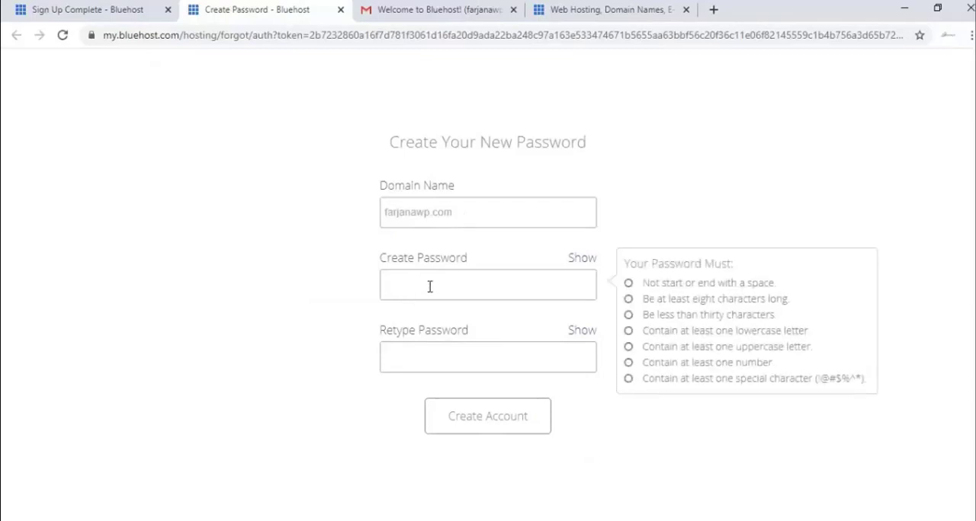
text(•••)
text(••••••••••)
click(435, 363)
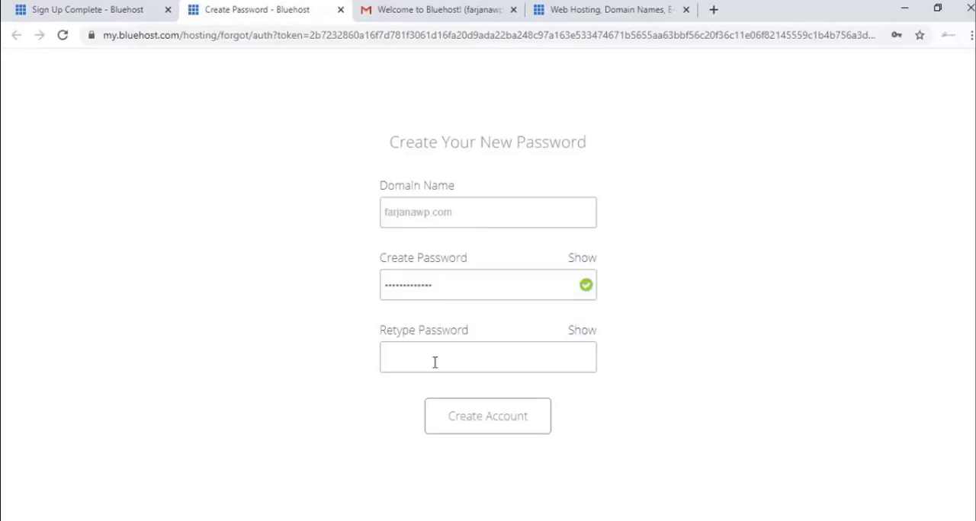
text(•••••••••••••)
click(321, 404)
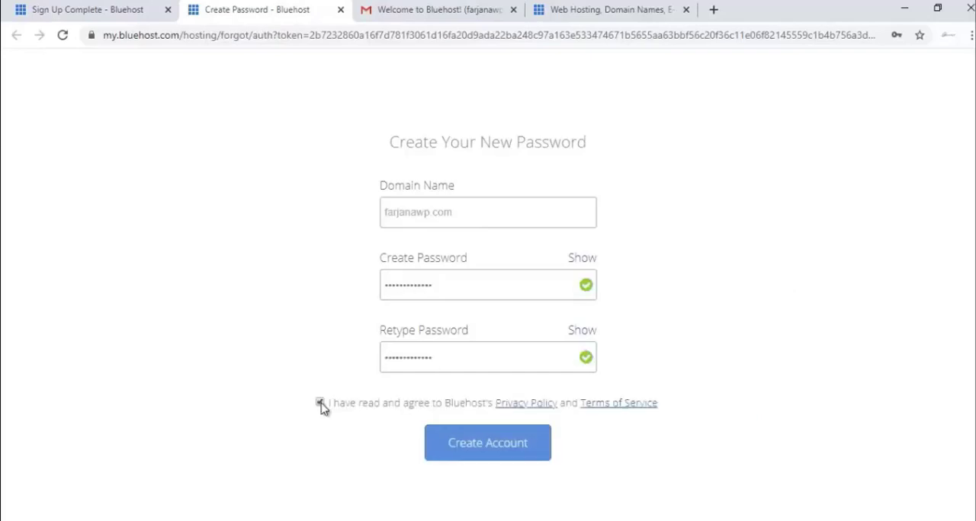
click(496, 455)
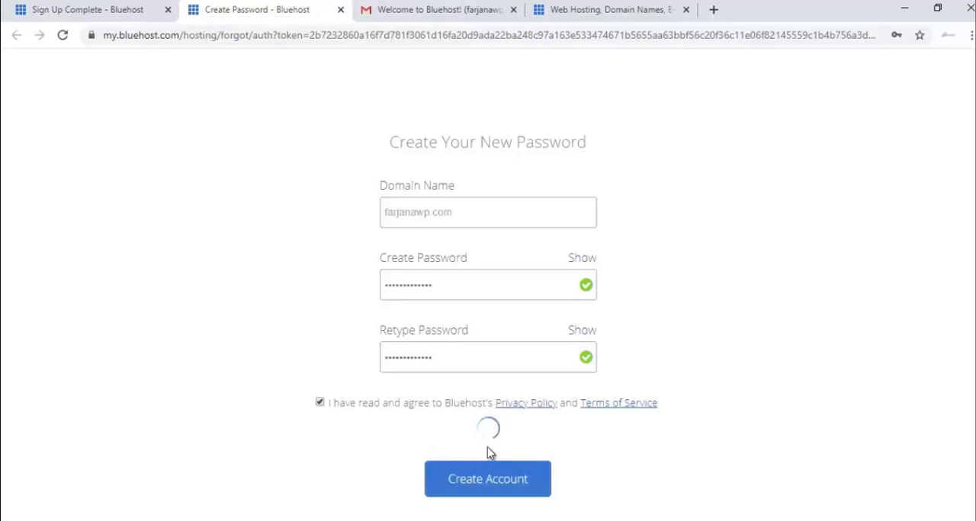
click(843, 158)
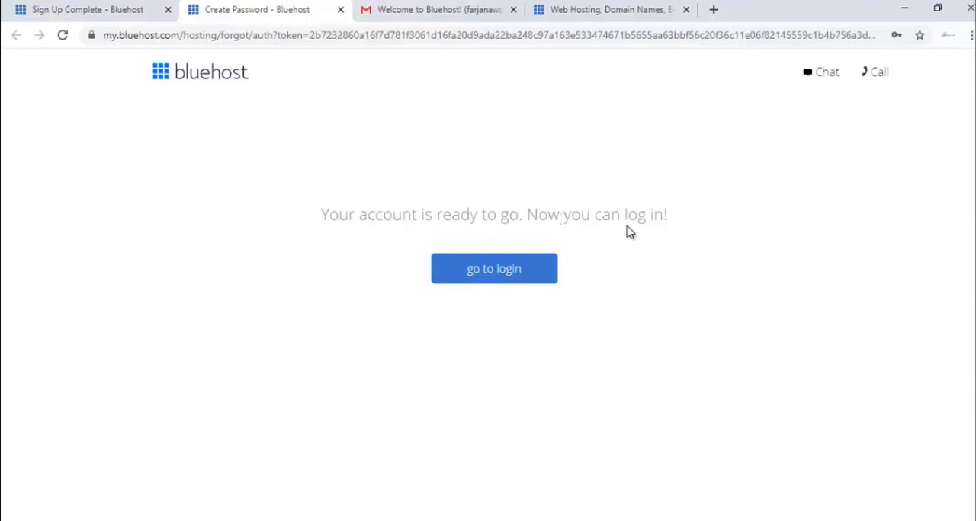
- Go to the hosting login and log in to the new account with the prefilled domain name and the account password
click(492, 274)
click(415, 454)
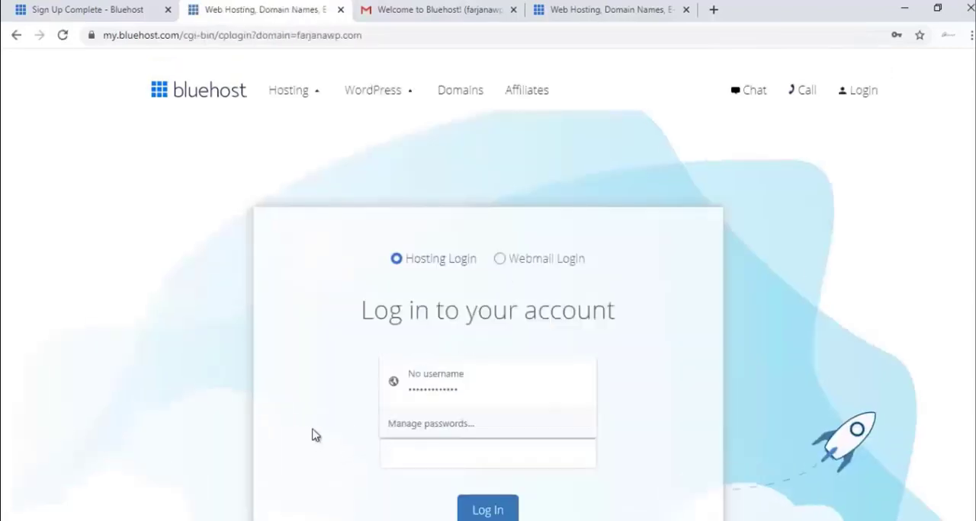
scroll(311, 434, down, 2)
click(446, 315)
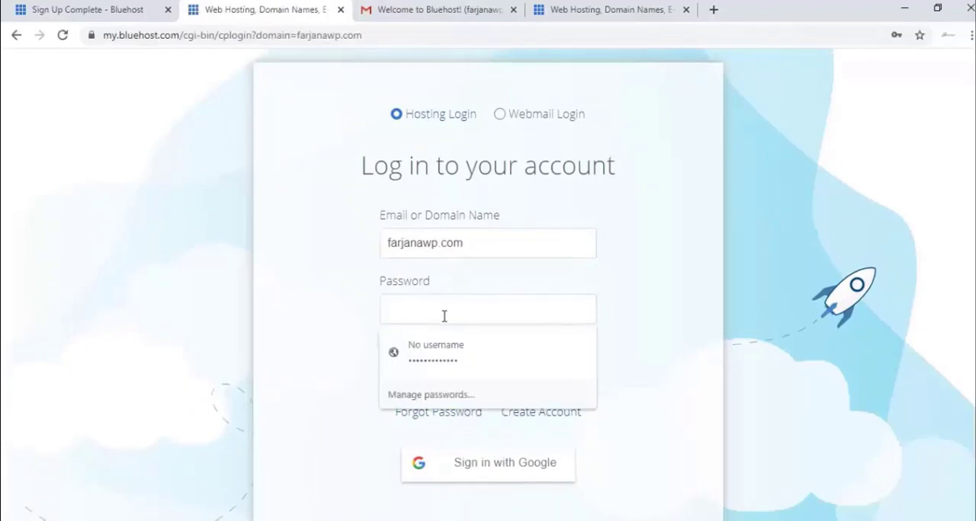
click(355, 305)
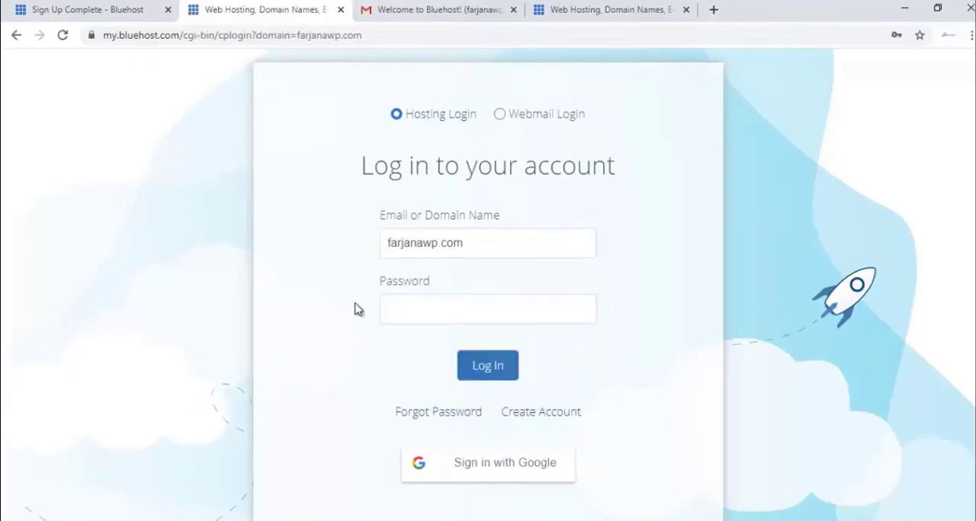
click(487, 366)
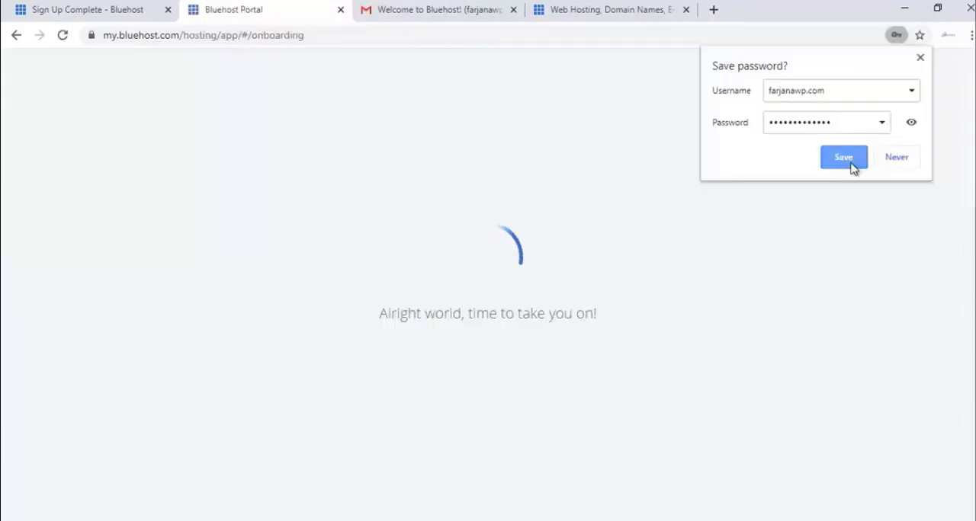
click(850, 163)
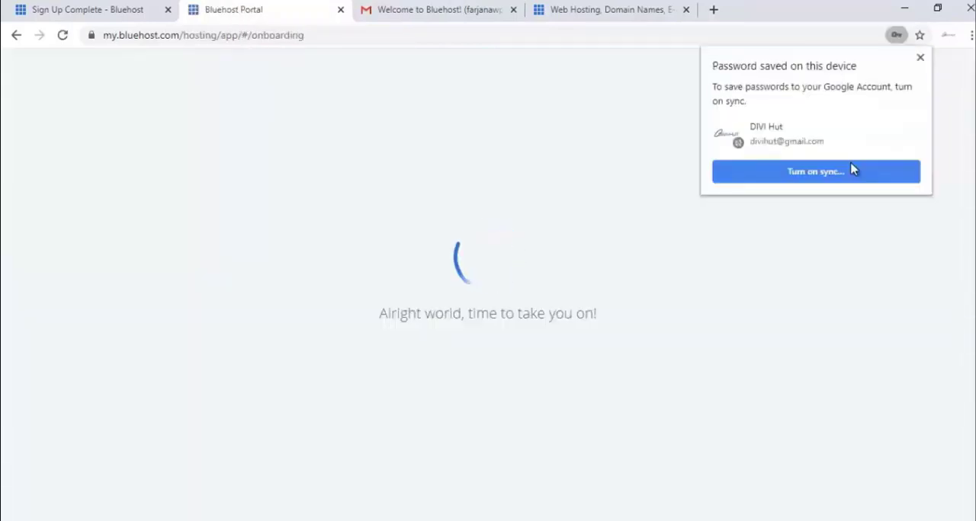
- Proceed through the WordPress installation onboarding and turn off Domain Privacy + Protection, declining its free trial
click(529, 510)
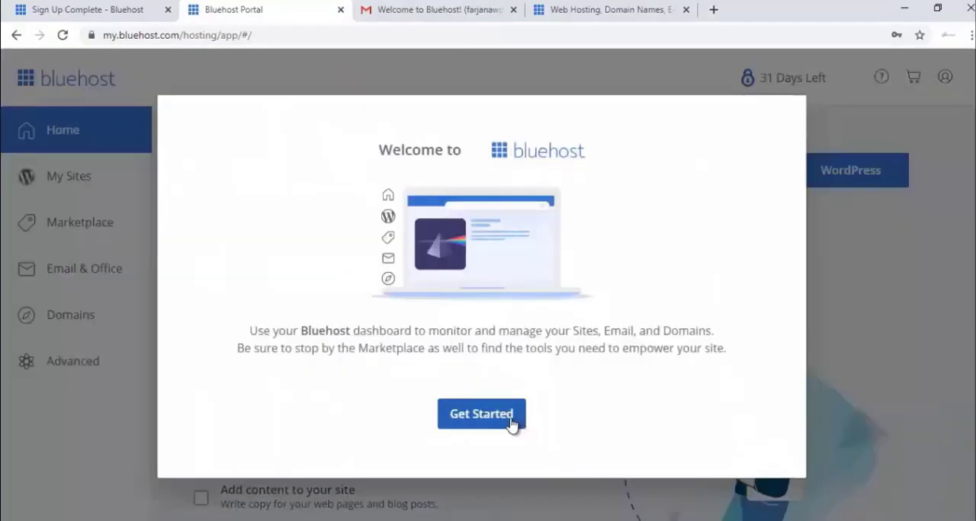
click(509, 421)
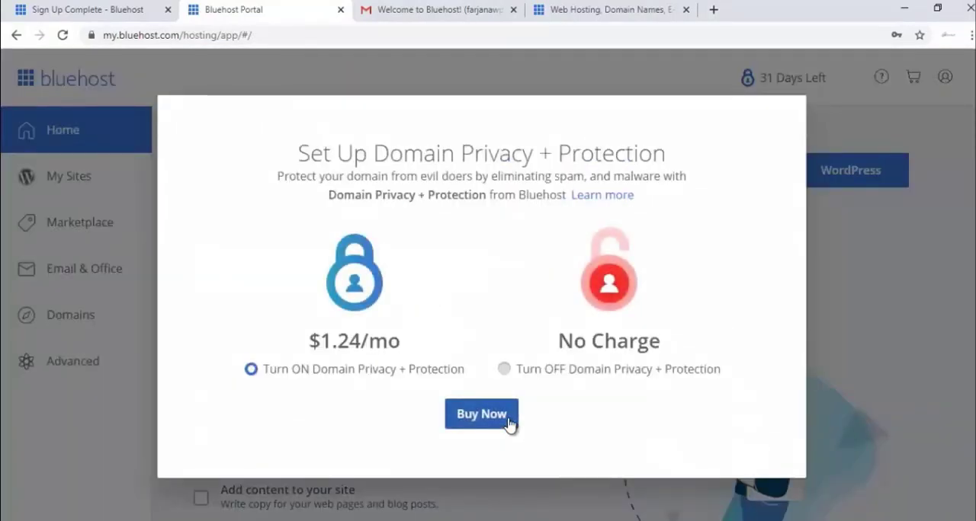
click(561, 373)
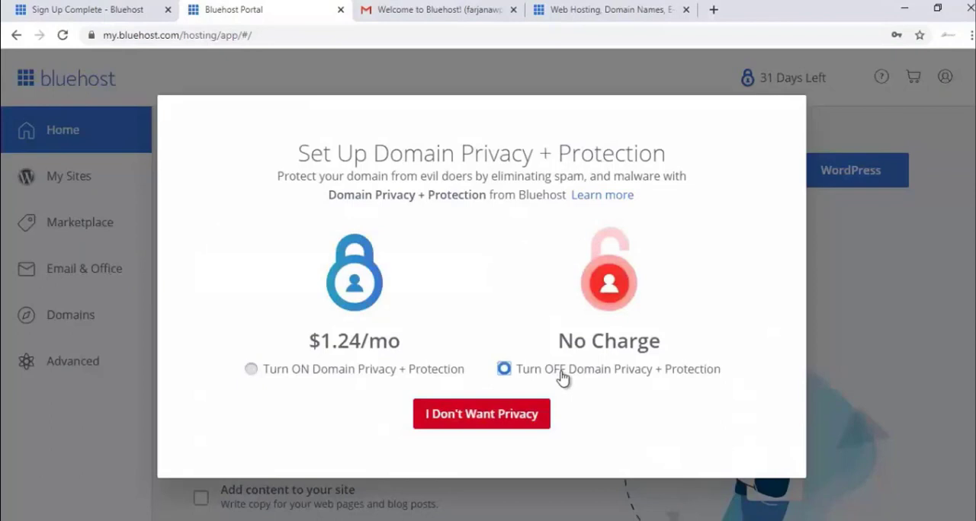
click(523, 415)
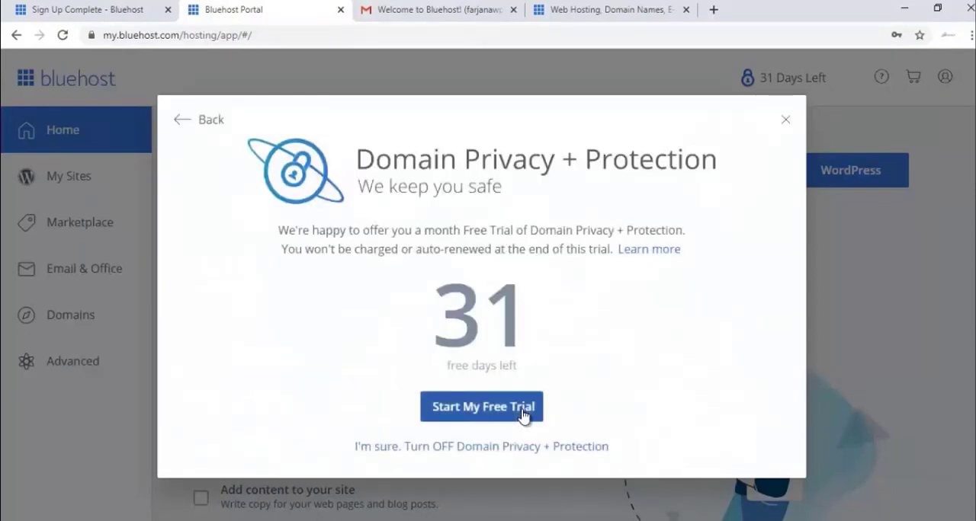
click(522, 448)
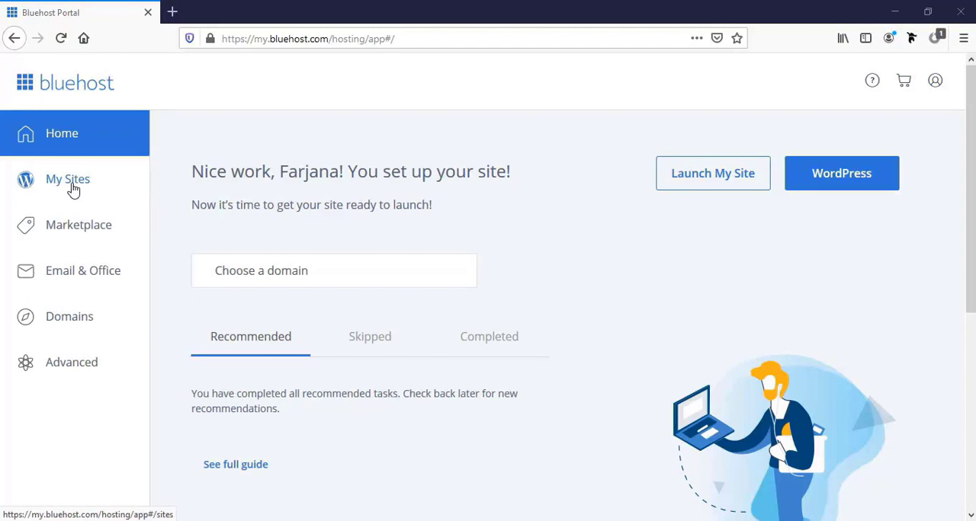
- Create a new site under My Sites, named "Wordpress Website", with the tagline "Complete Website by" followed by the owner's first name
click(73, 190)
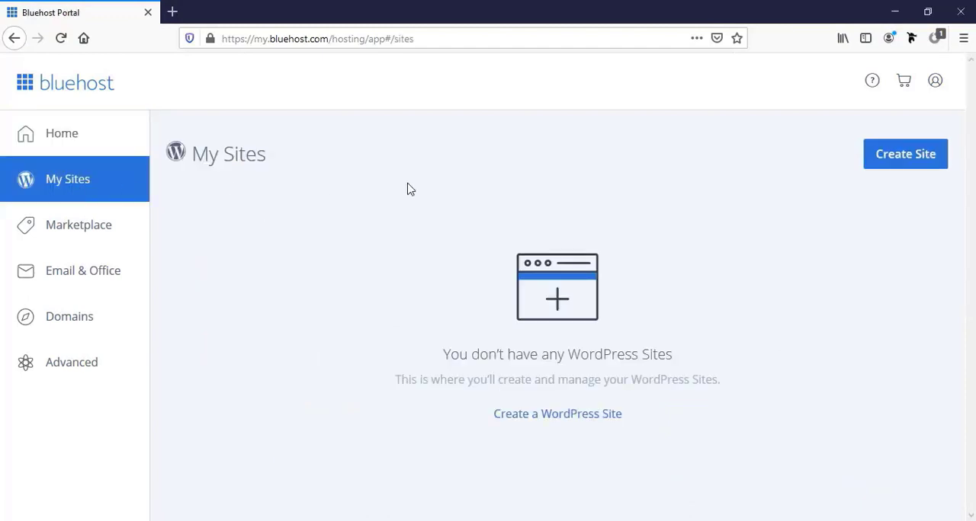
click(897, 161)
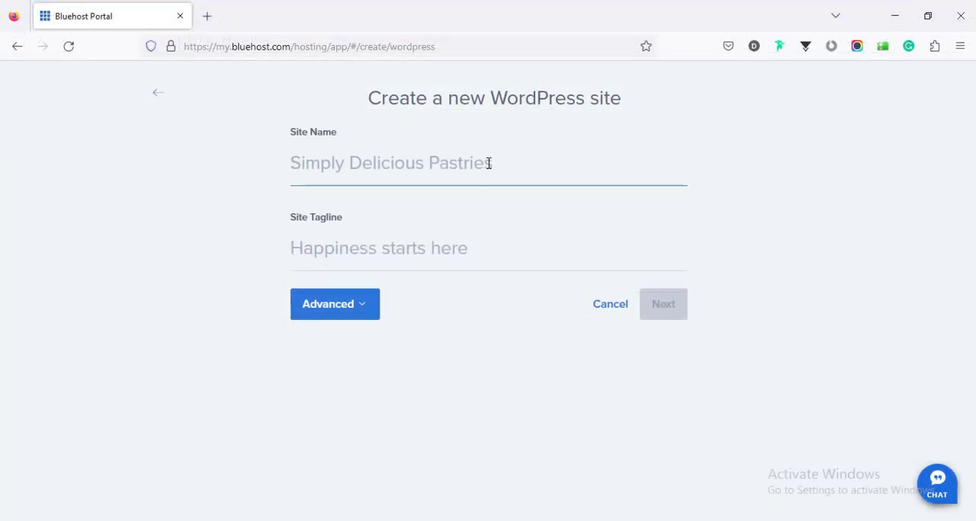
text(Wordpress Website)
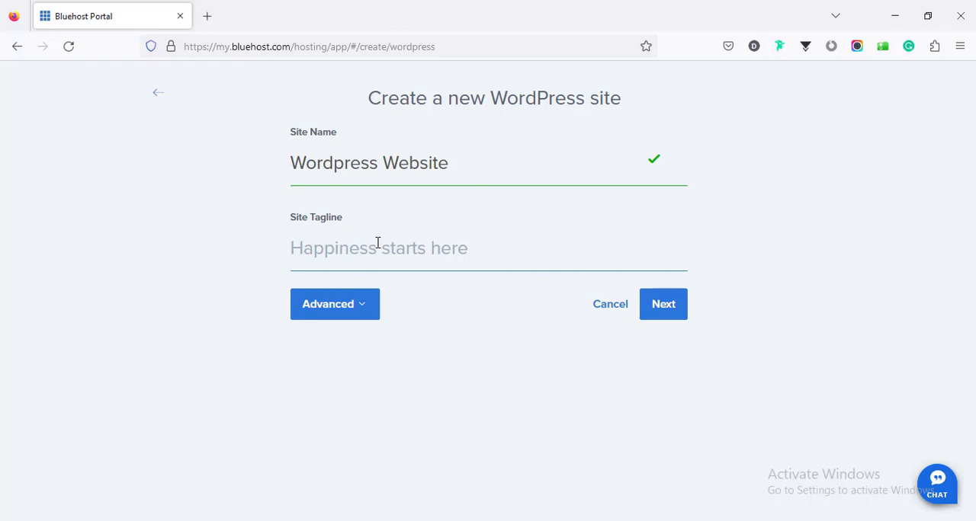
text(C)
text(omplete Website by Farjana)
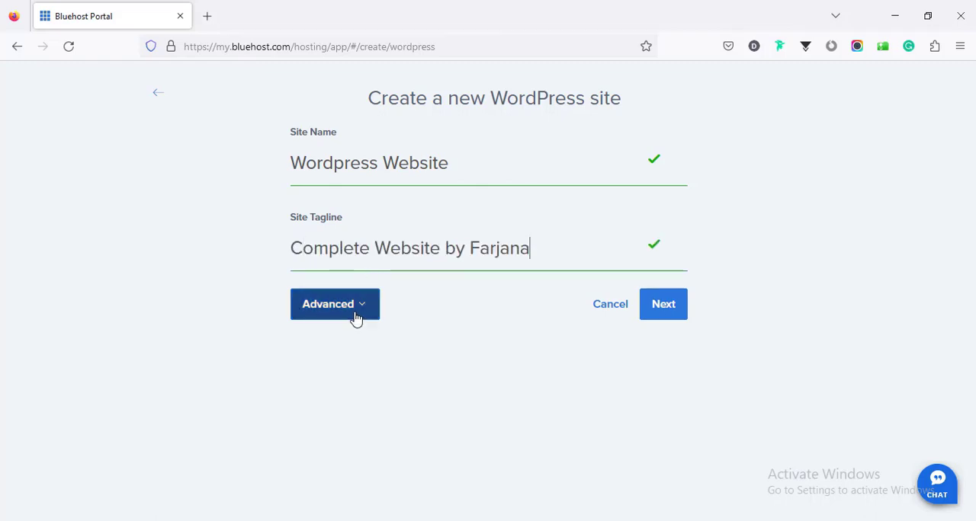
- Expand the advanced site settings, fill in the email address, WordPress admin username and admin password, and continue to the domain selection
click(355, 314)
scroll(366, 305, down, 2)
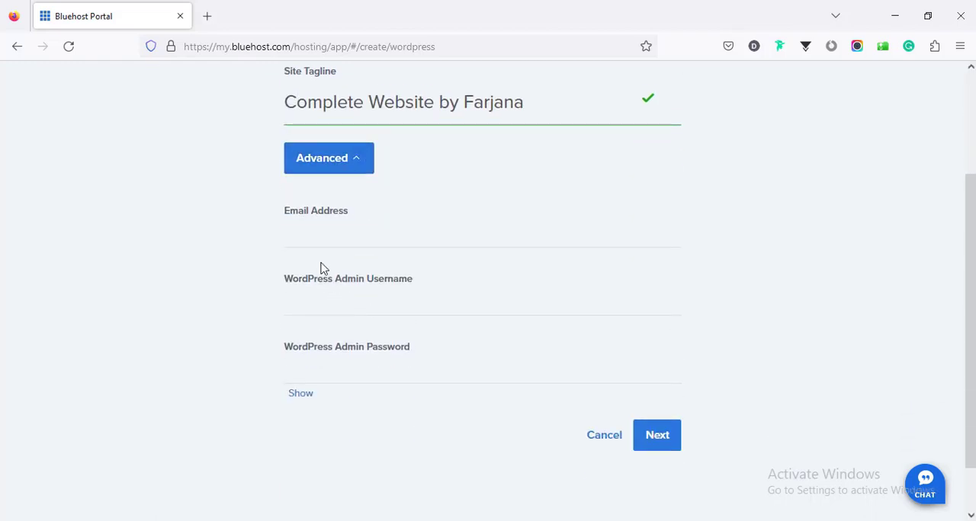
click(333, 238)
click(349, 300)
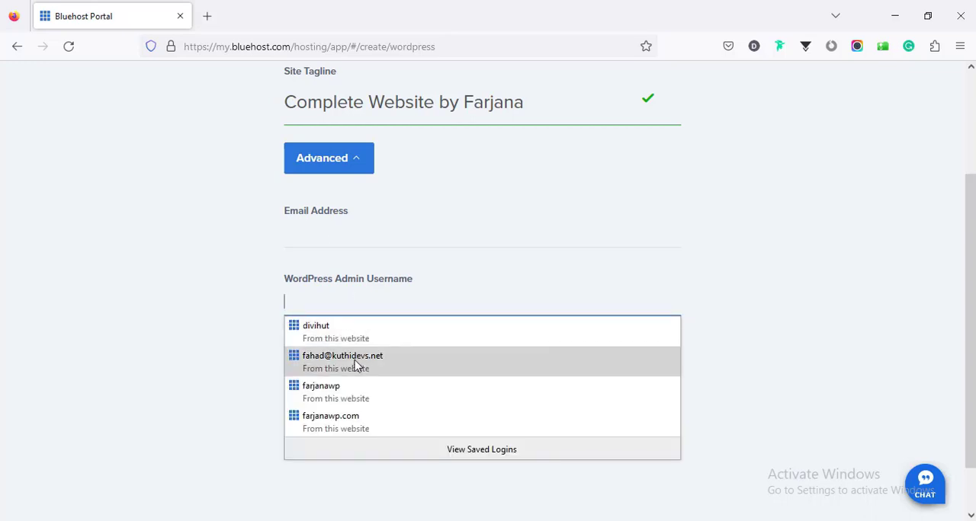
click(222, 319)
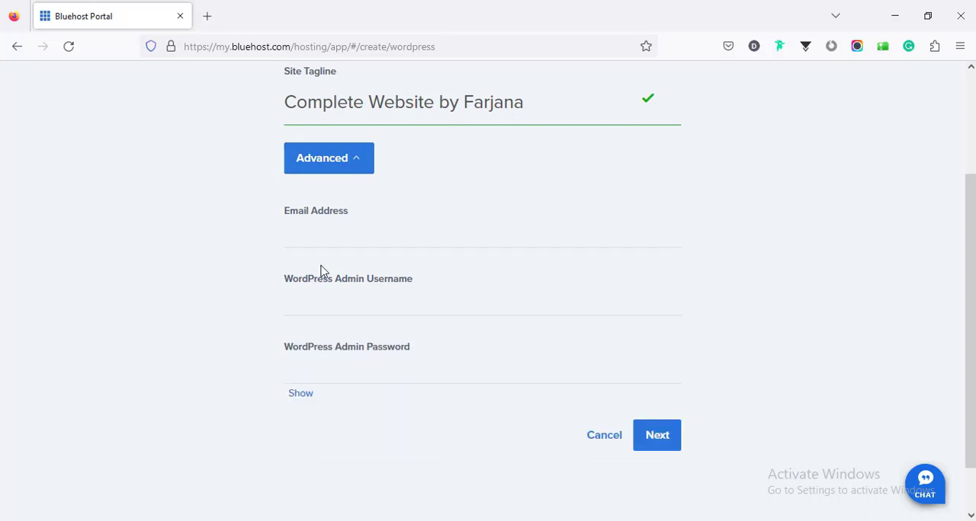
scroll(320, 271, up, 2)
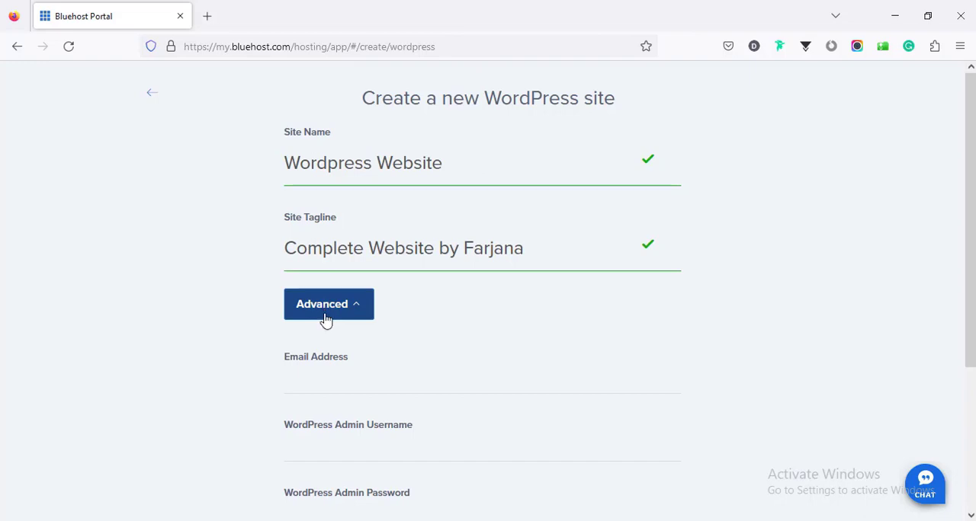
click(327, 367)
scroll(327, 367, down, 5)
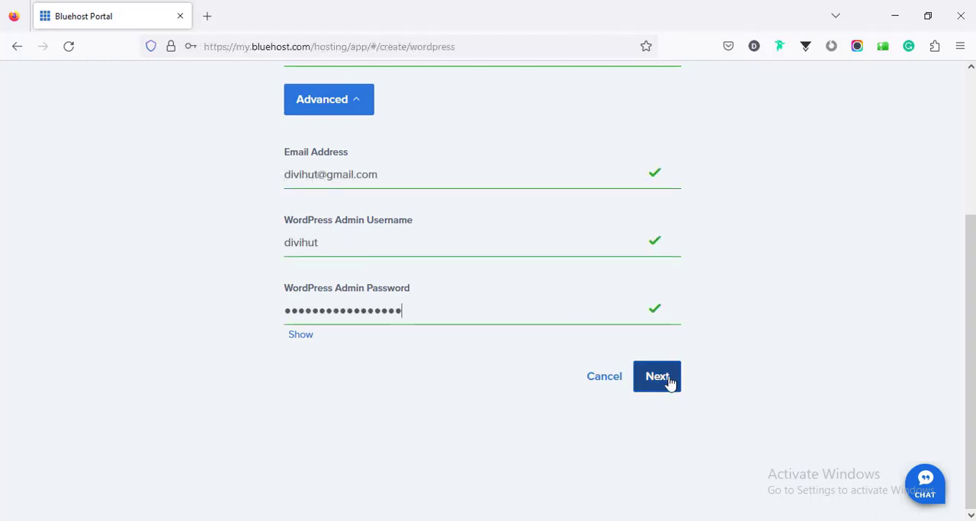
click(660, 379)
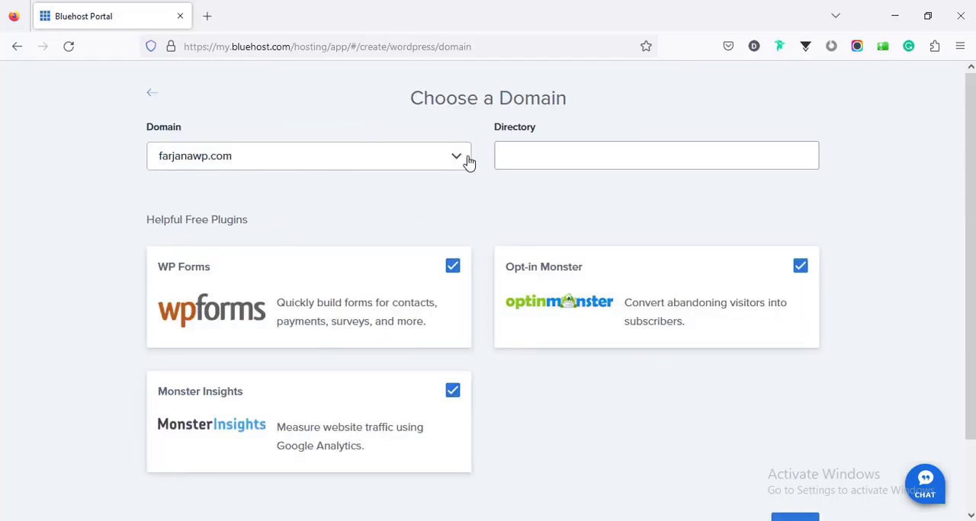
- Leave the directory empty for the chosen domain and deselect the WP Forms, Monster Insights and Opt-in Monster plugins
click(516, 151)
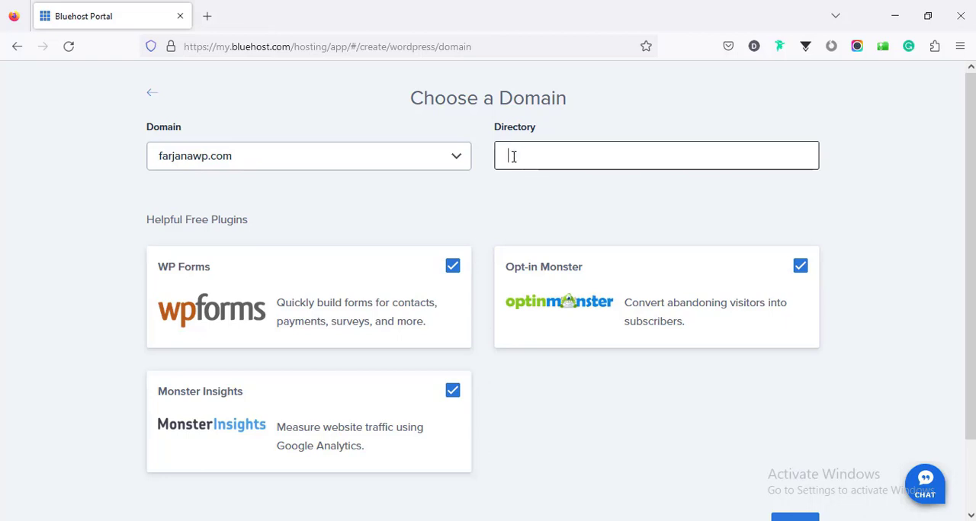
scroll(279, 316, down, 2)
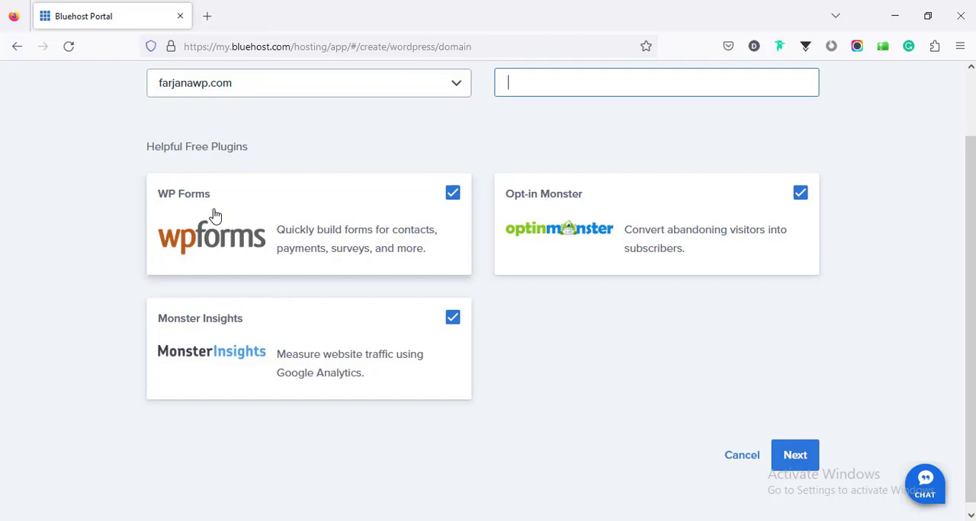
click(451, 193)
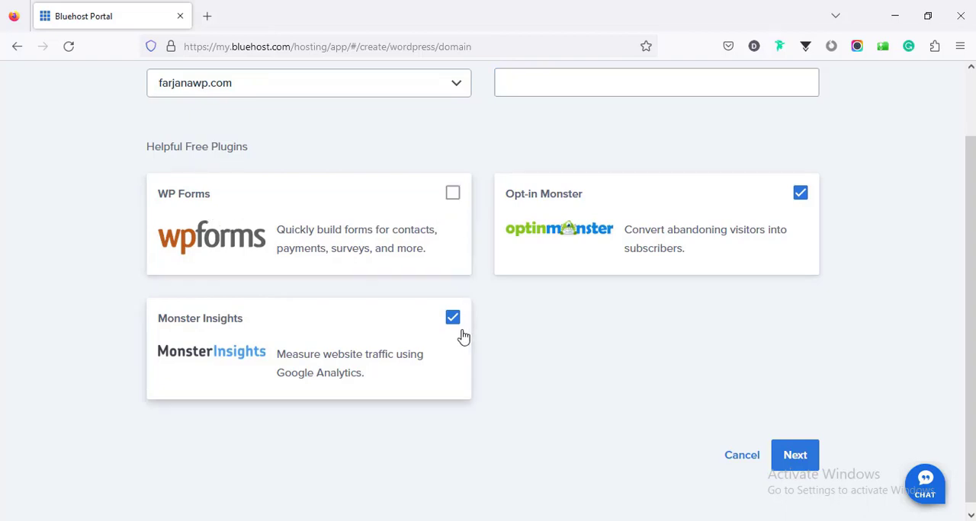
click(452, 318)
click(800, 196)
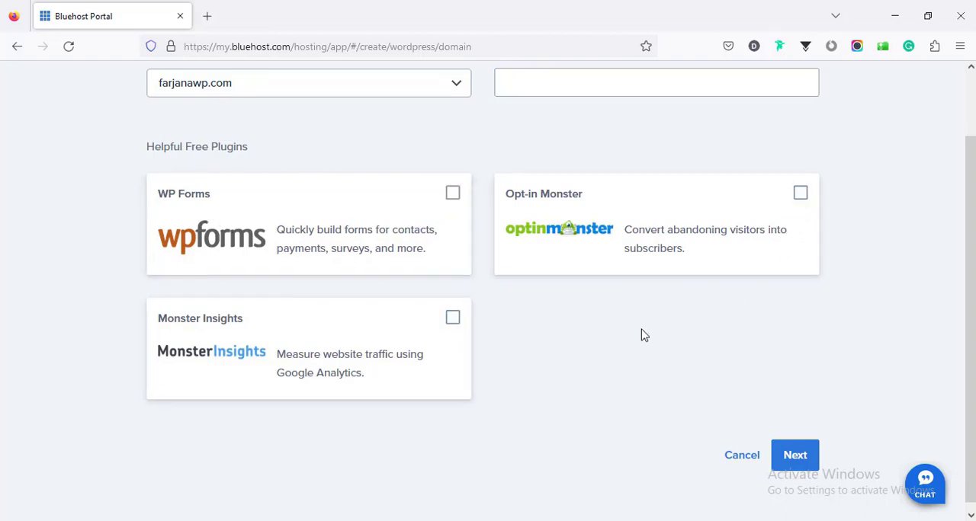
- Install WordPress on the chosen domain, skip the question about the site's main purpose, and log into WordPress
click(795, 450)
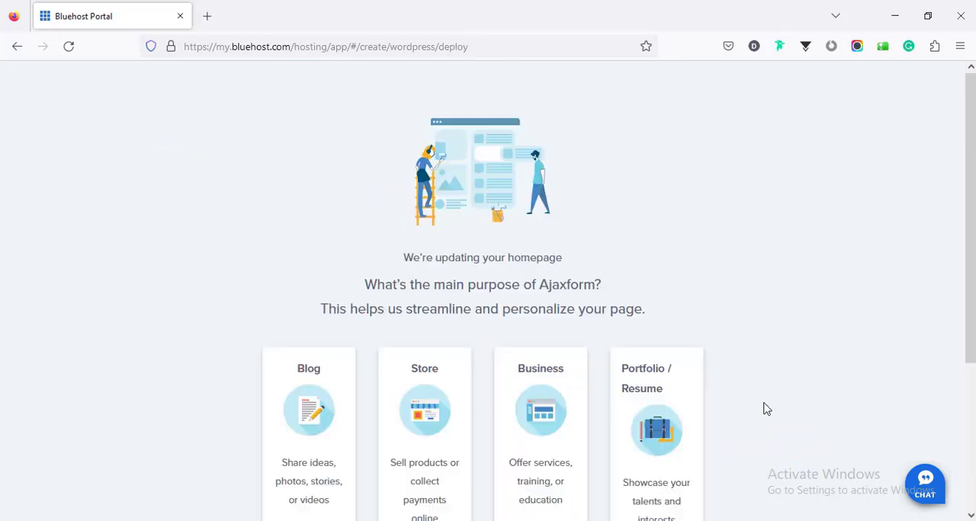
drag(969, 272, 968, 428)
click(481, 449)
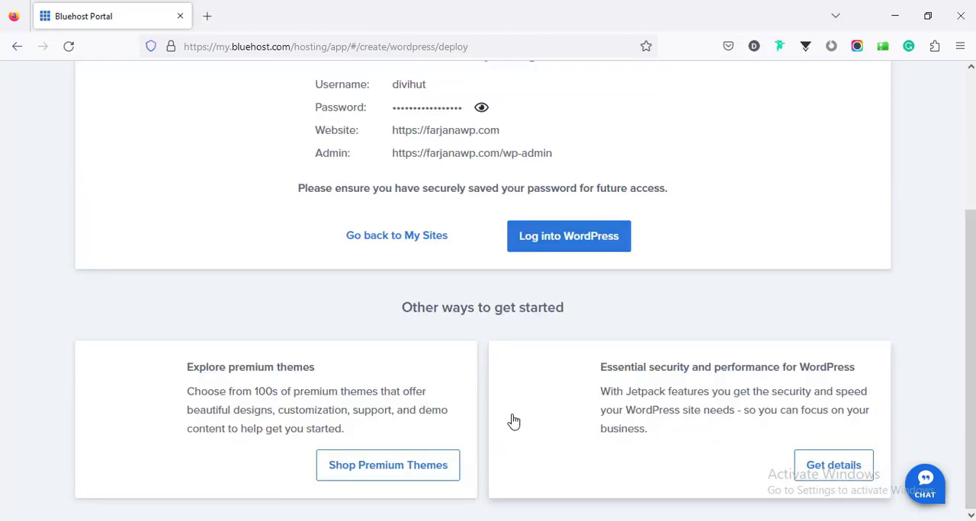
scroll(512, 421, up, 3)
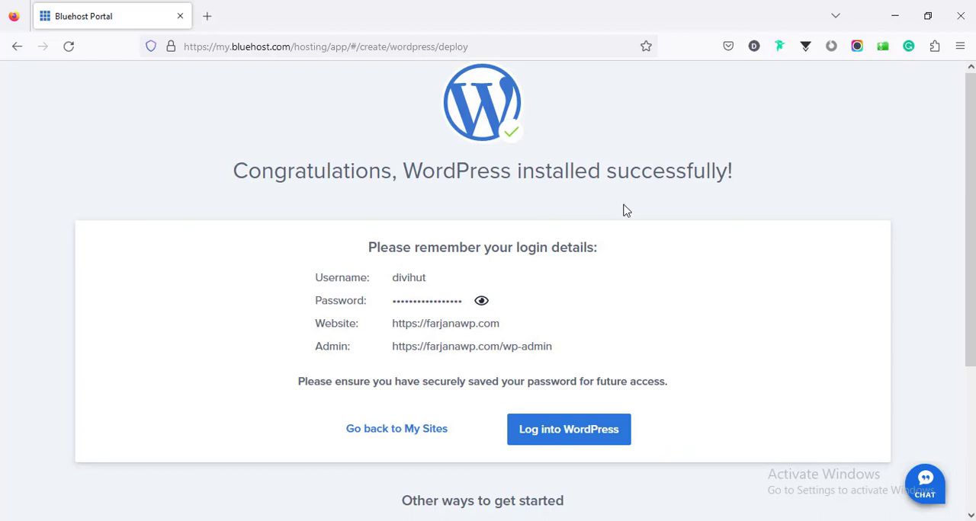
click(554, 433)
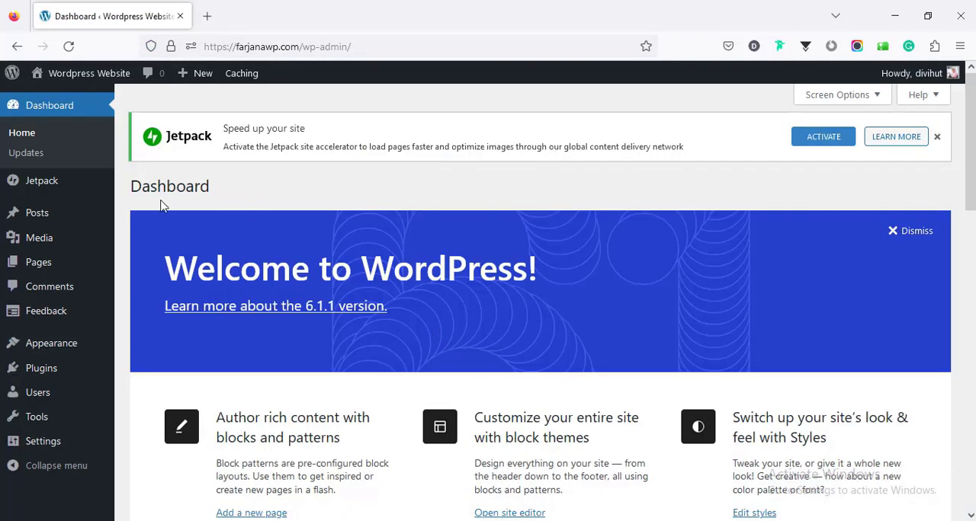
- Open the live site in a new browser tab, look over its homepage, and return to the dashboard
mouse_move(68, 76)
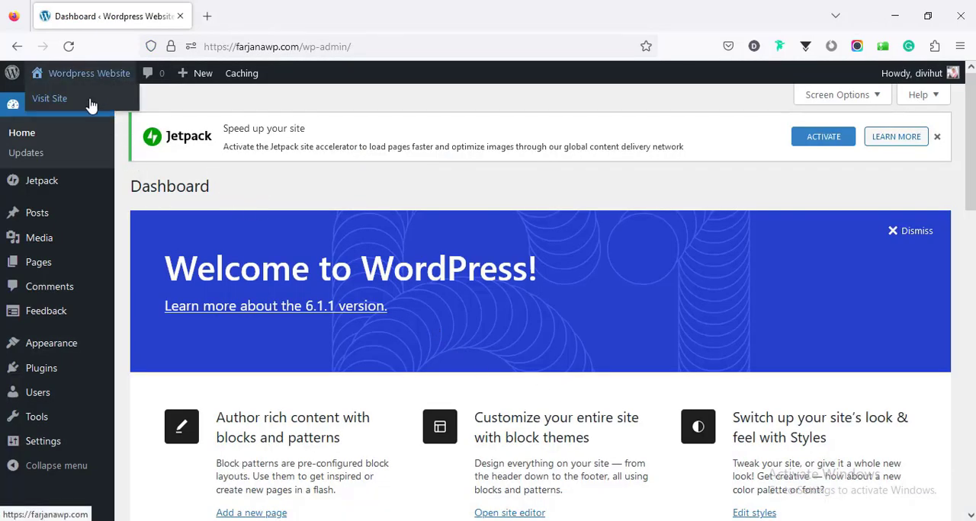
middle_click(90, 104)
click(251, 13)
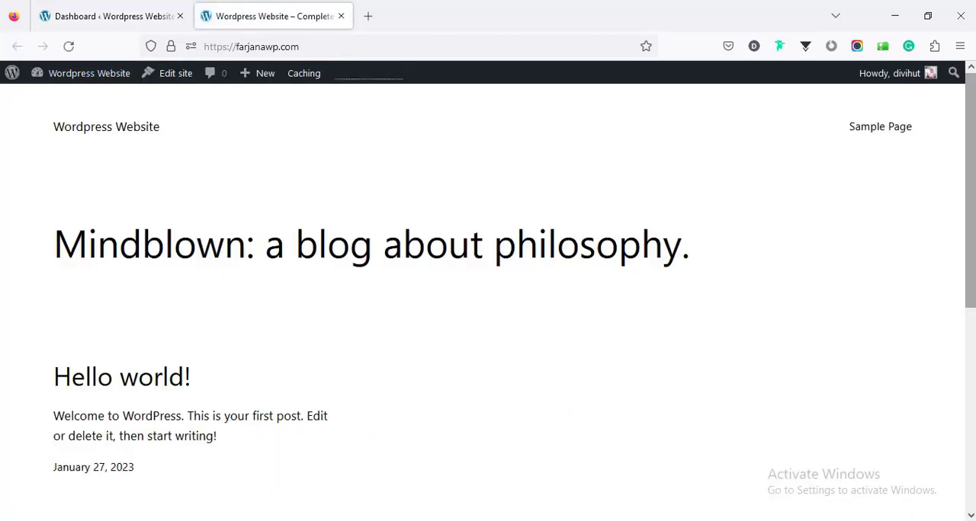
drag(970, 199, 970, 403)
click(113, 15)
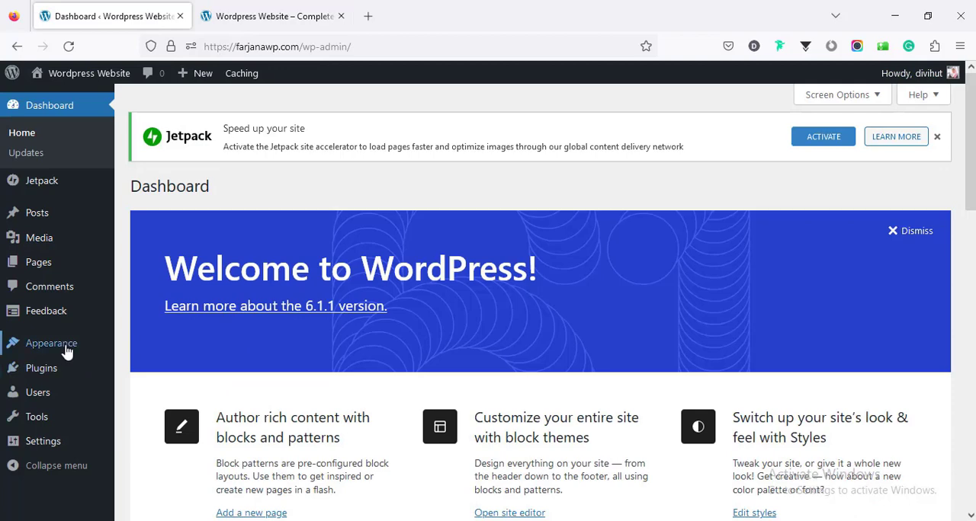
- Open the installed themes and activate the Sinatra theme
mouse_move(65, 347)
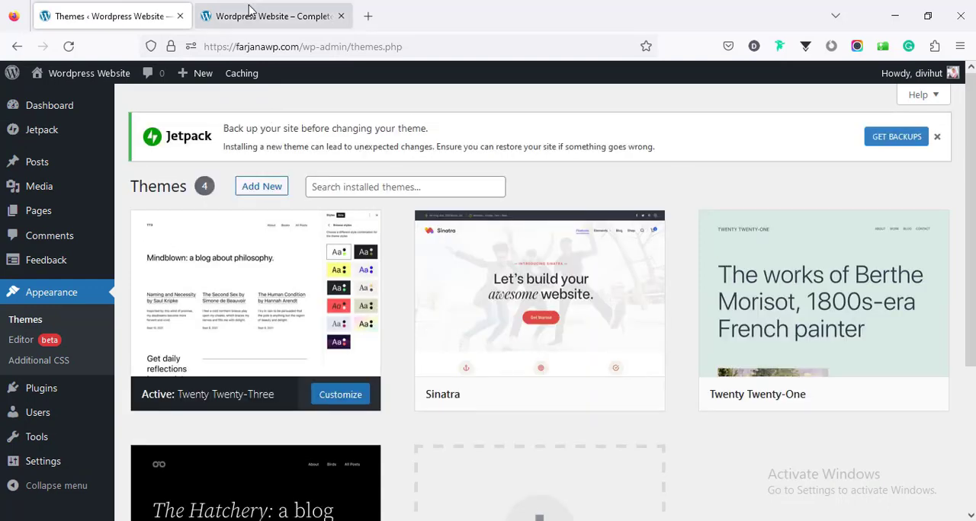
click(249, 11)
click(135, 12)
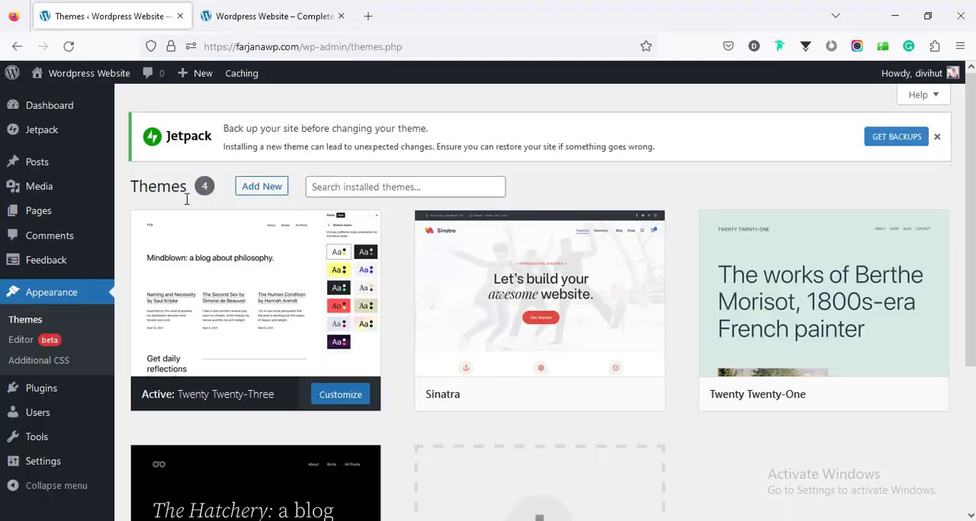
mouse_move(468, 307)
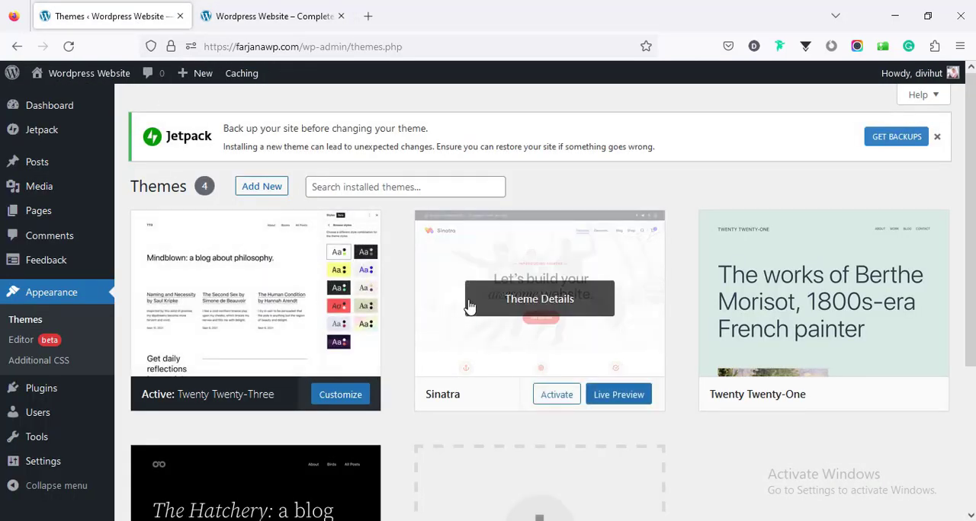
click(557, 396)
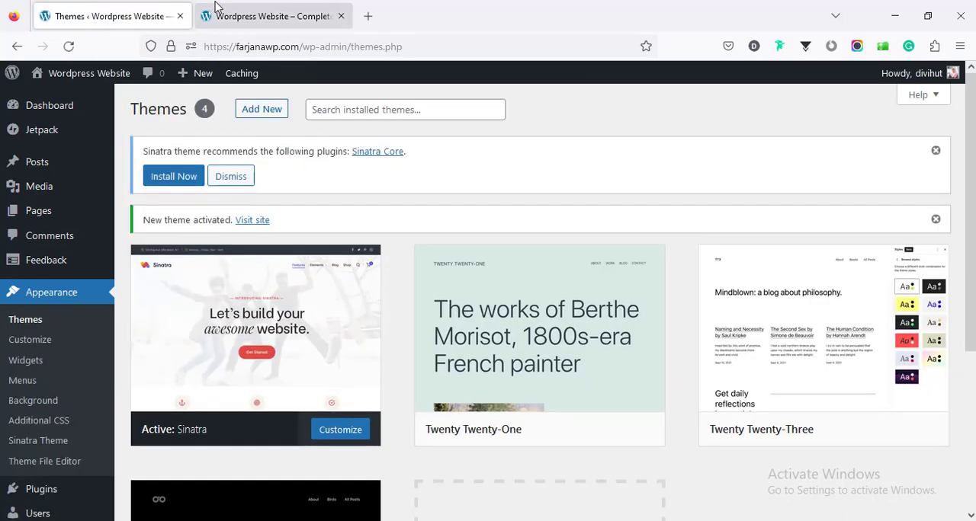
- Reload the live site to check its look with the Sinatra theme, and return to the themes page
click(279, 15)
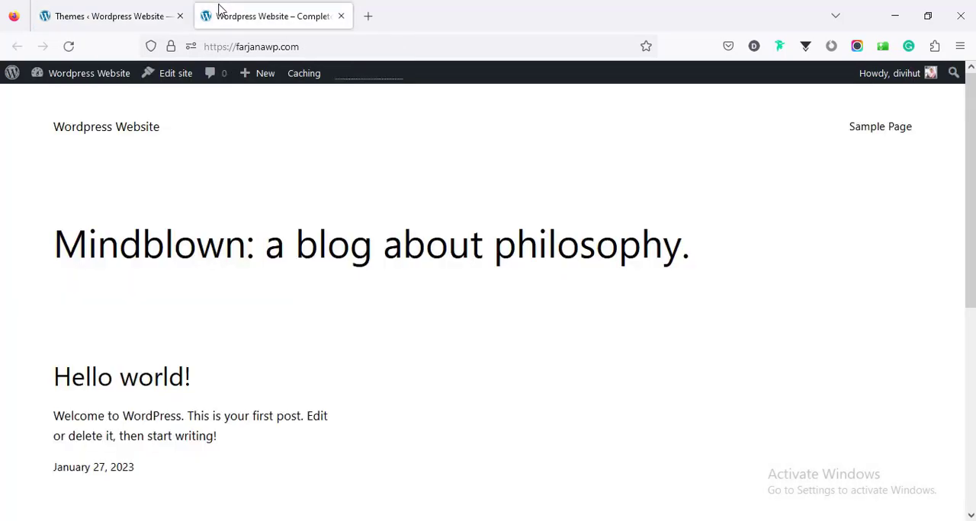
click(68, 46)
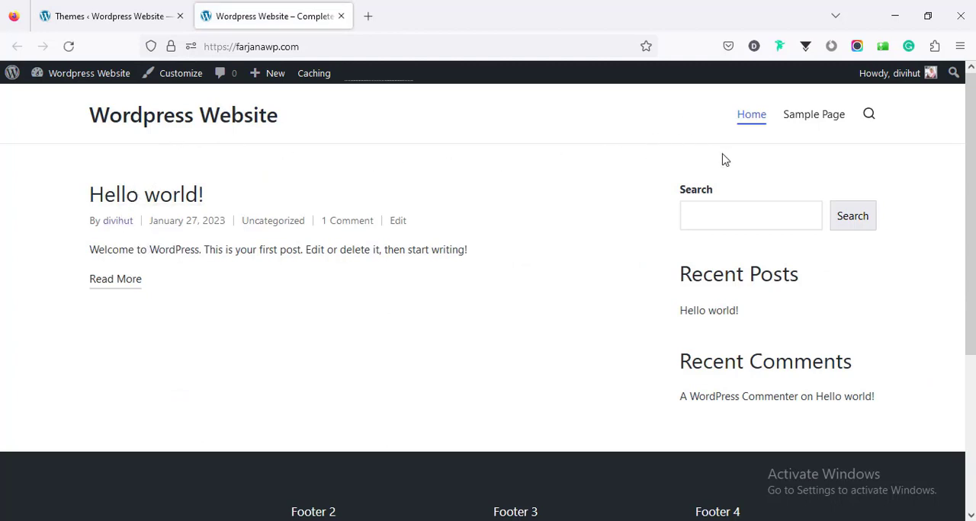
click(96, 6)
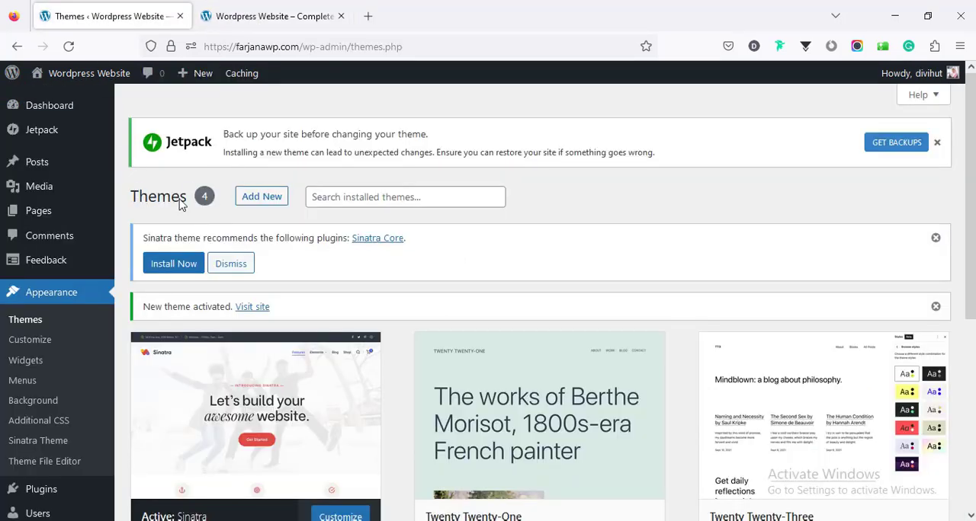
- Go to the dashboard home and look through its widgets, from the welcome panel to Jetpack Stats
mouse_move(55, 116)
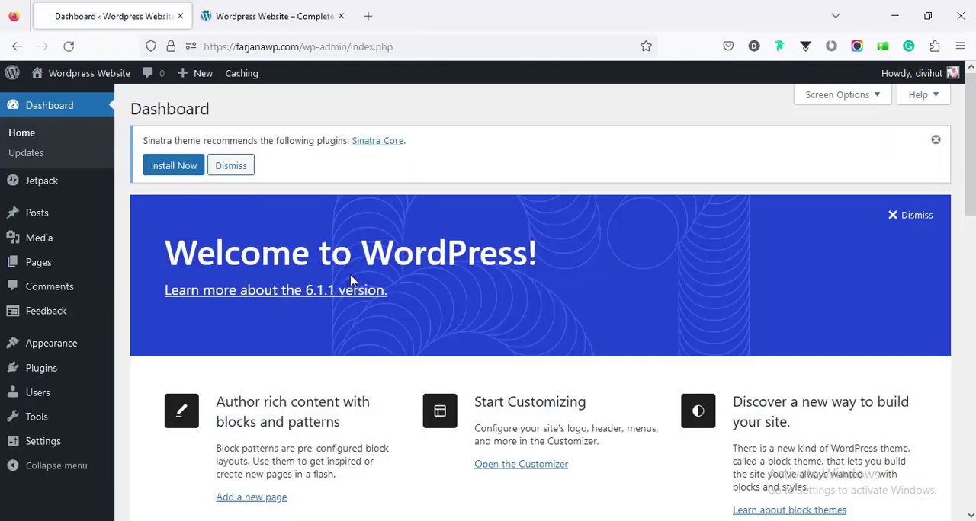
scroll(356, 286, down, 5)
scroll(356, 292, down, 4)
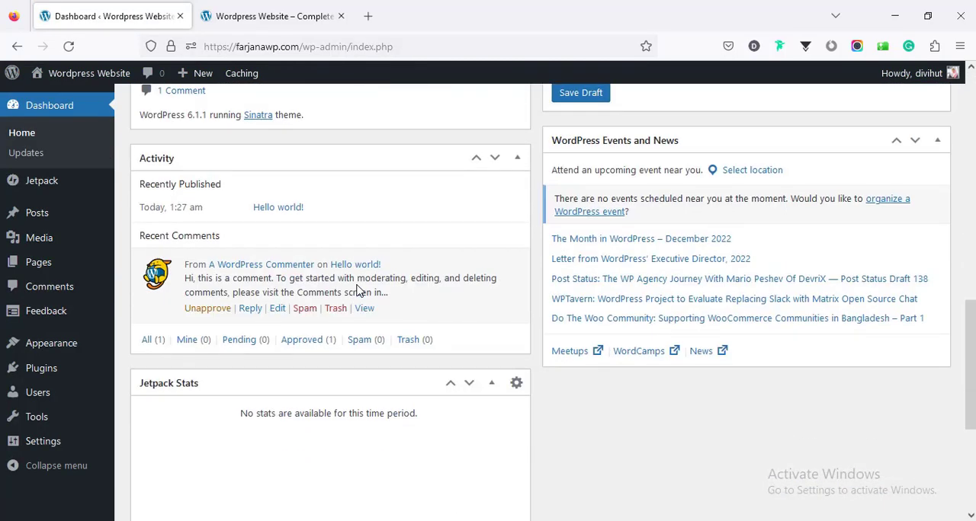
scroll(357, 290, down, 3)
scroll(356, 283, up, 4)
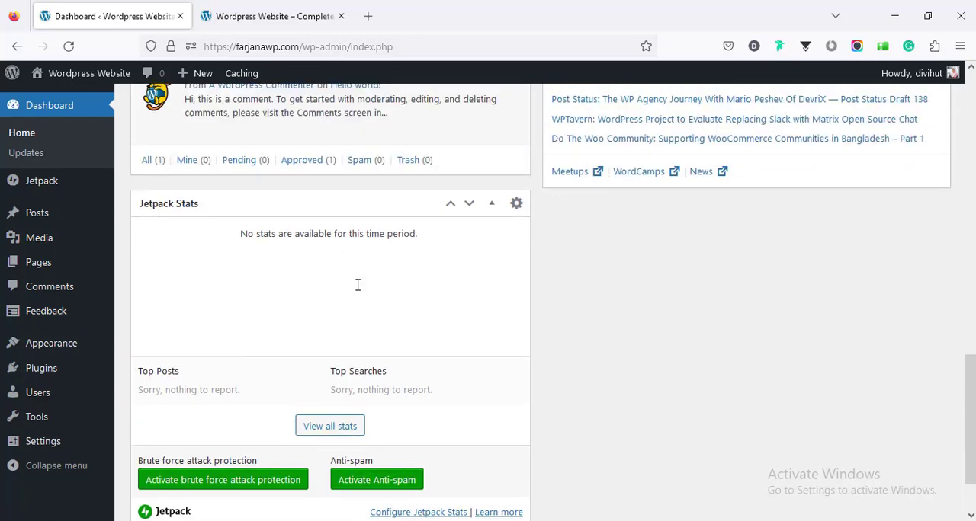
scroll(356, 284, up, 8)
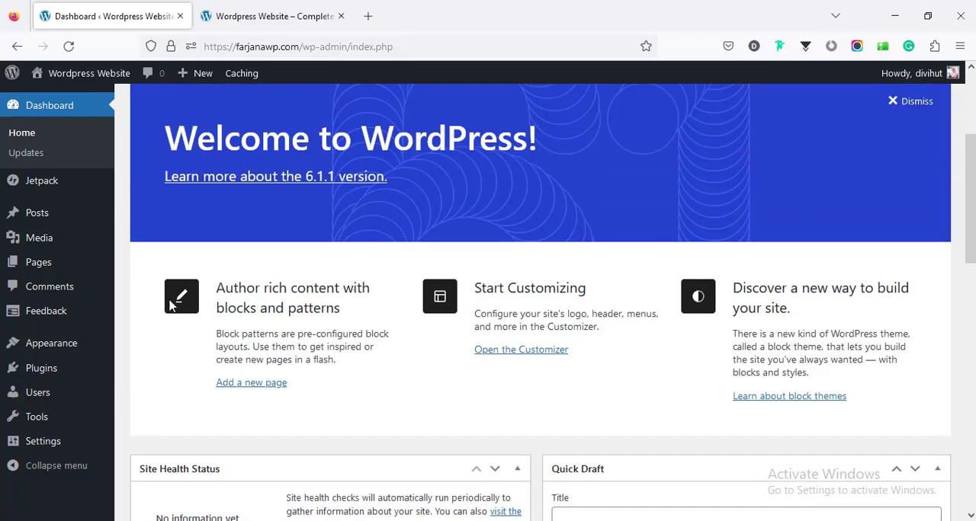
- Open the installed plugins, select all of them, and deactivate them in bulk
click(53, 373)
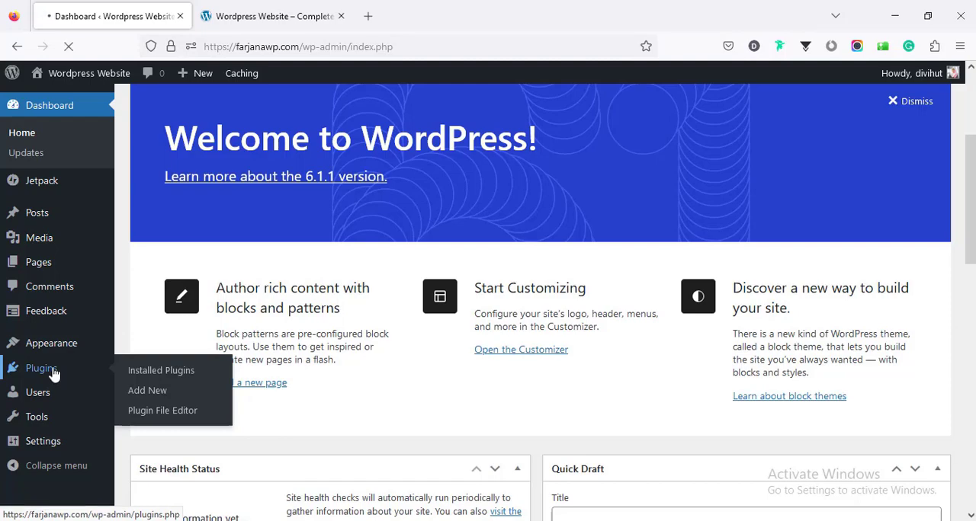
scroll(233, 290, down, 3)
scroll(233, 287, up, 5)
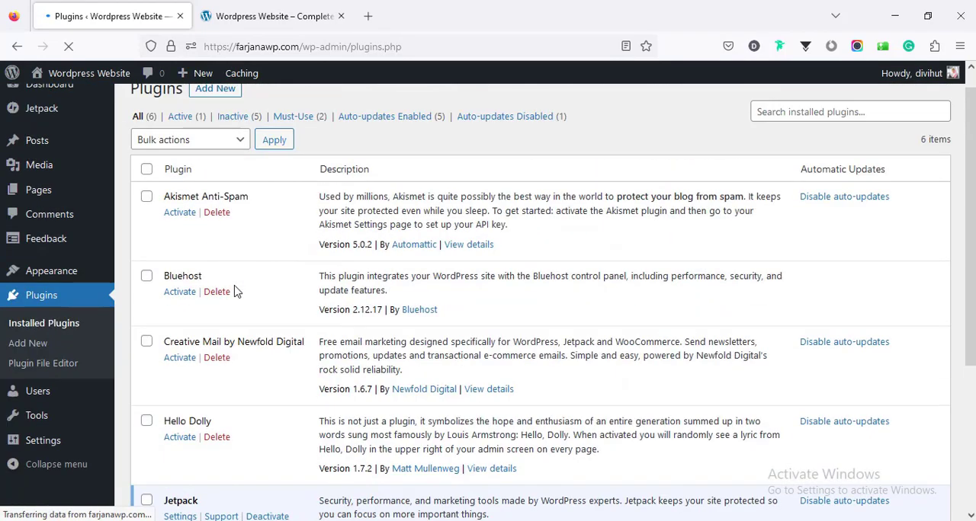
click(148, 192)
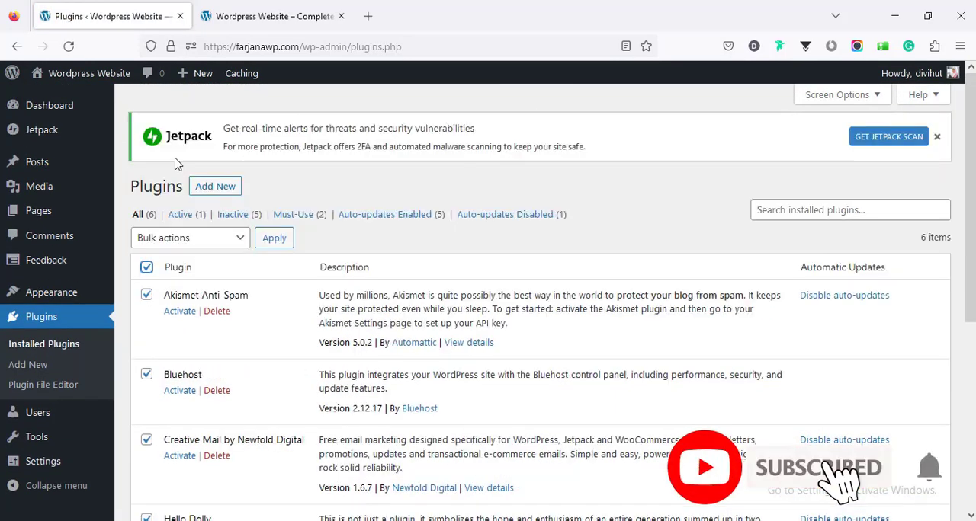
click(190, 238)
click(168, 301)
click(278, 243)
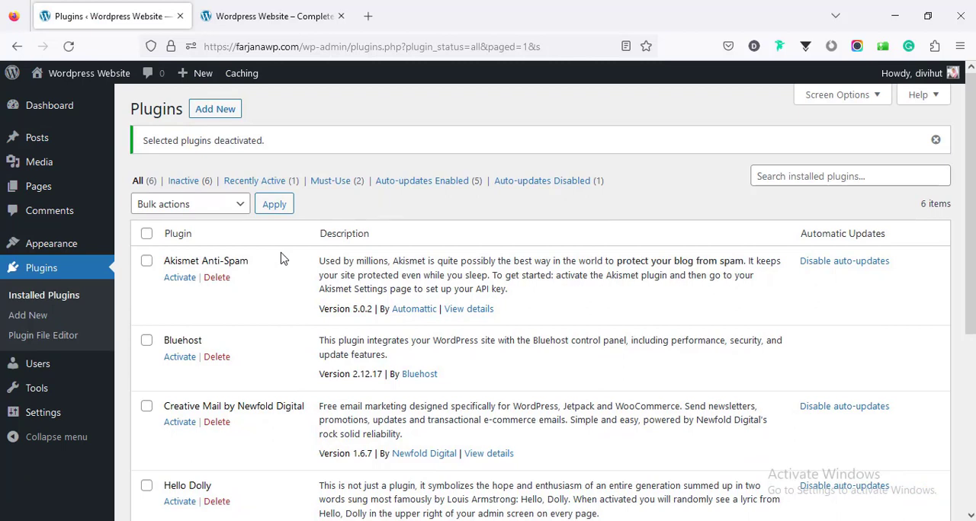
- Select all the deactivated plugins, delete them in bulk, and confirm removing their data
click(147, 235)
click(157, 205)
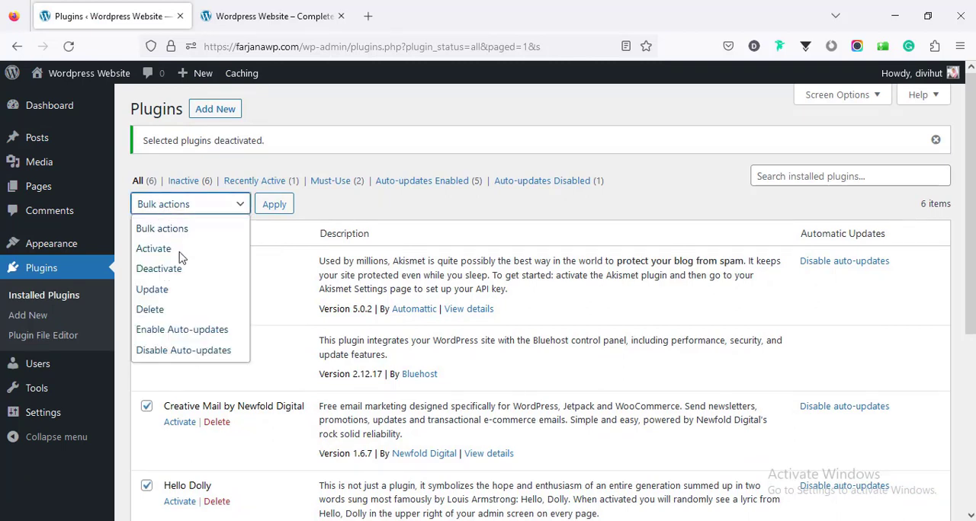
click(185, 311)
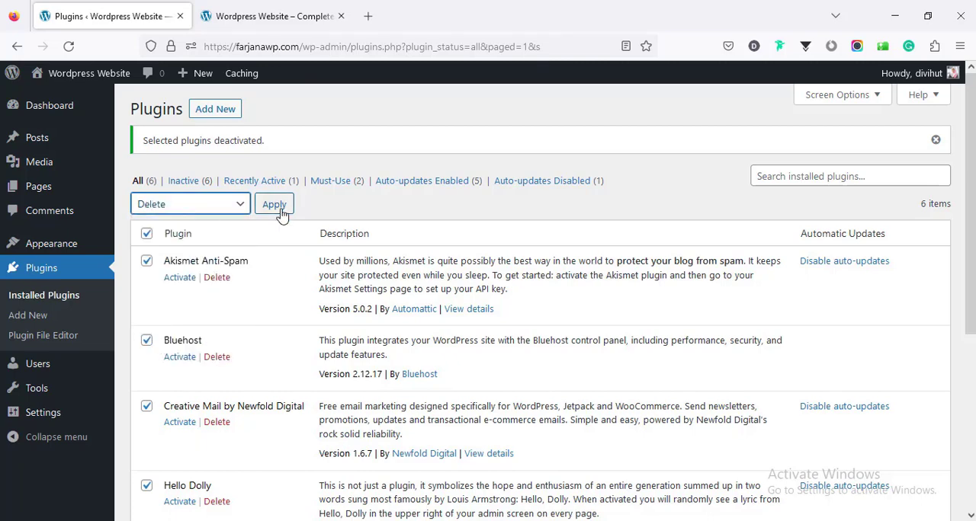
click(278, 208)
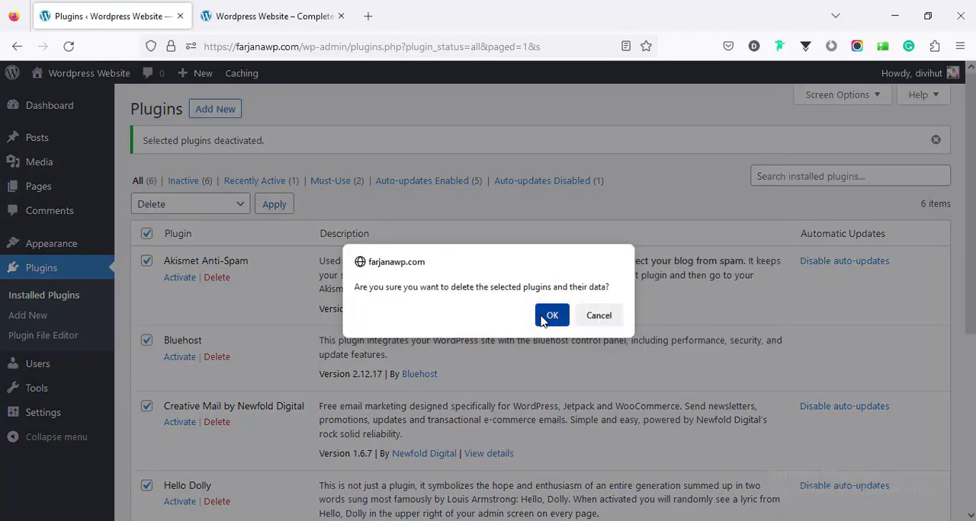
click(553, 317)
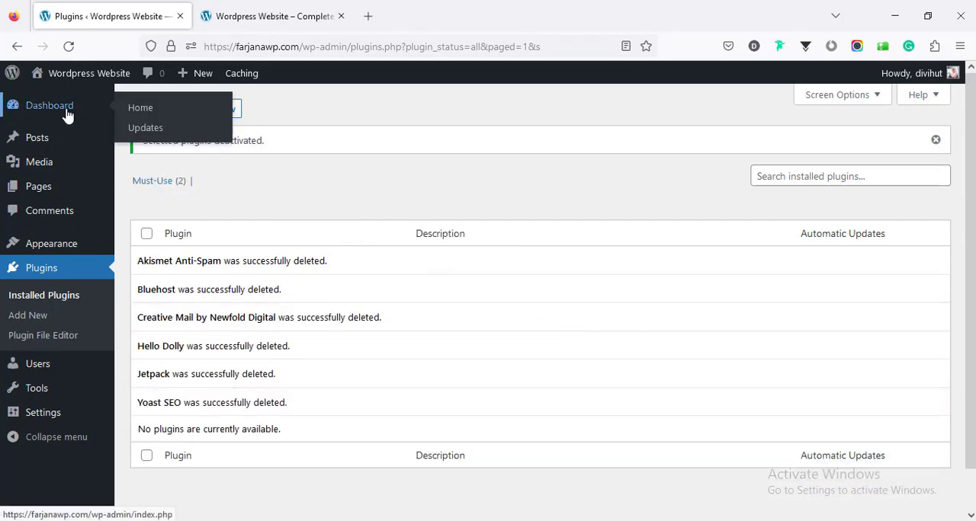
- Return to the dashboard and dismiss the Welcome to WordPress panel and the Sinatra Core plugin recommendation
click(67, 115)
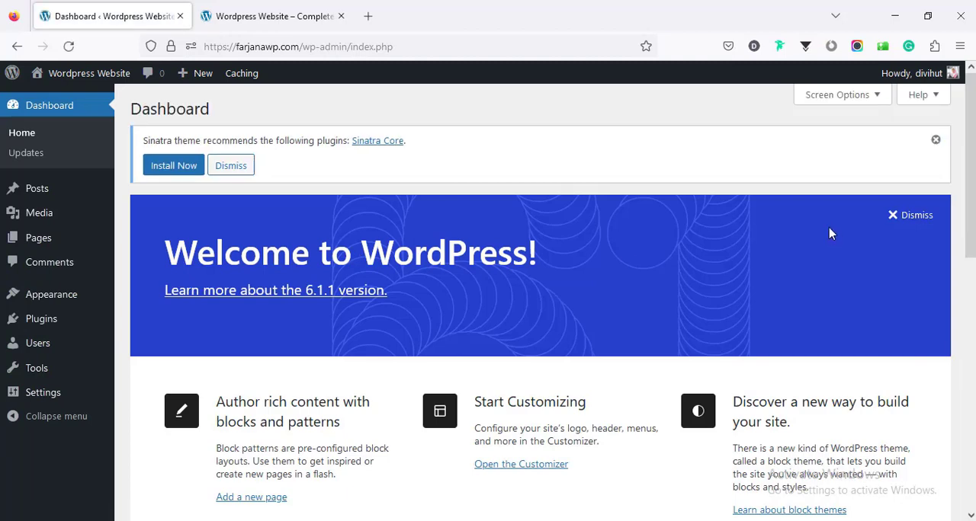
click(907, 216)
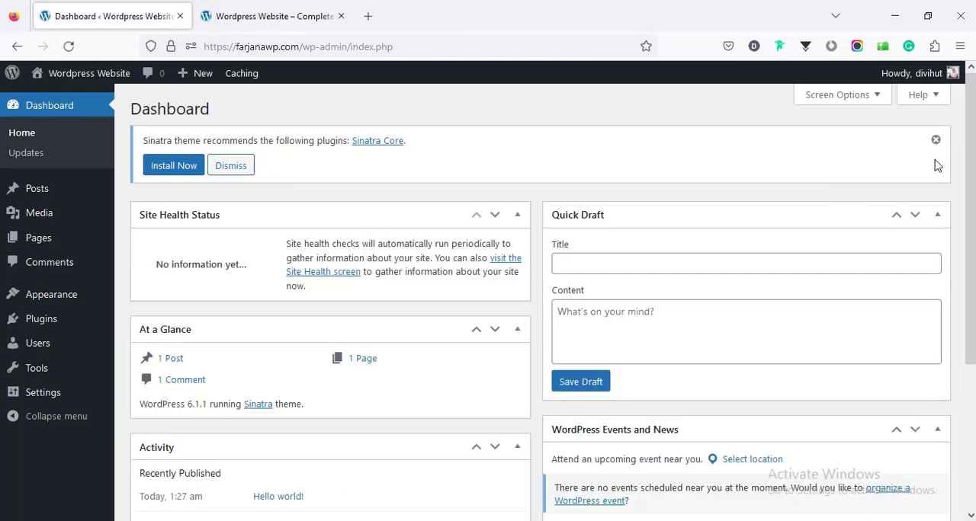
click(935, 139)
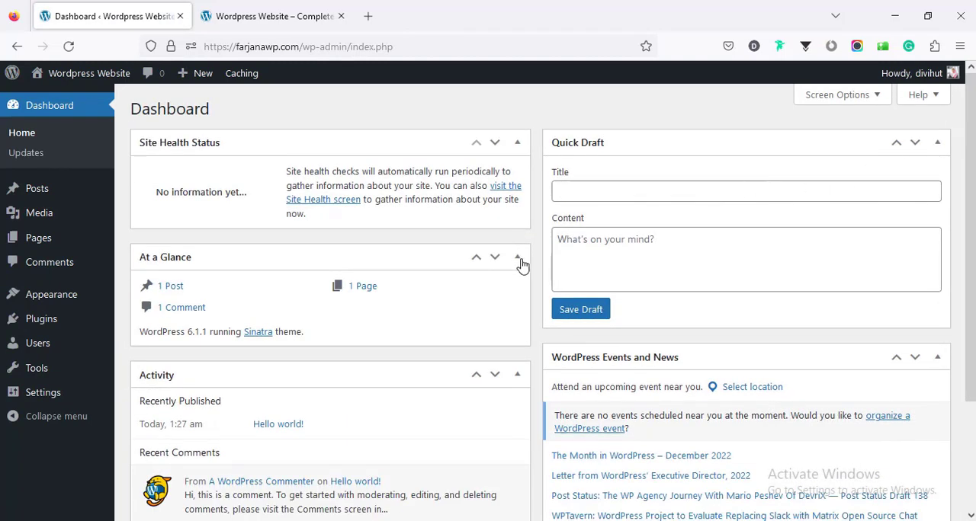
- Collapse the At a Glance, Site Health Status, Quick Draft, Activity, and WordPress Events and News widgets
click(518, 259)
click(518, 144)
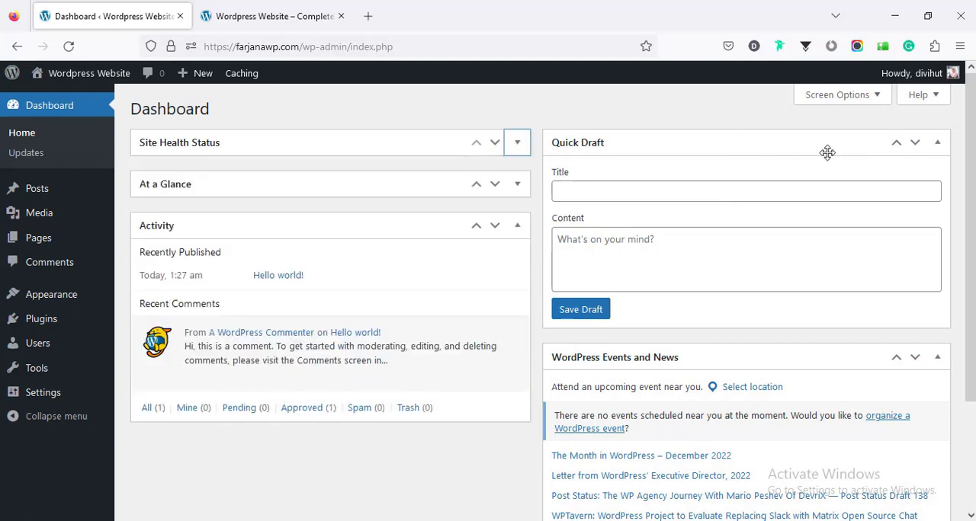
click(935, 145)
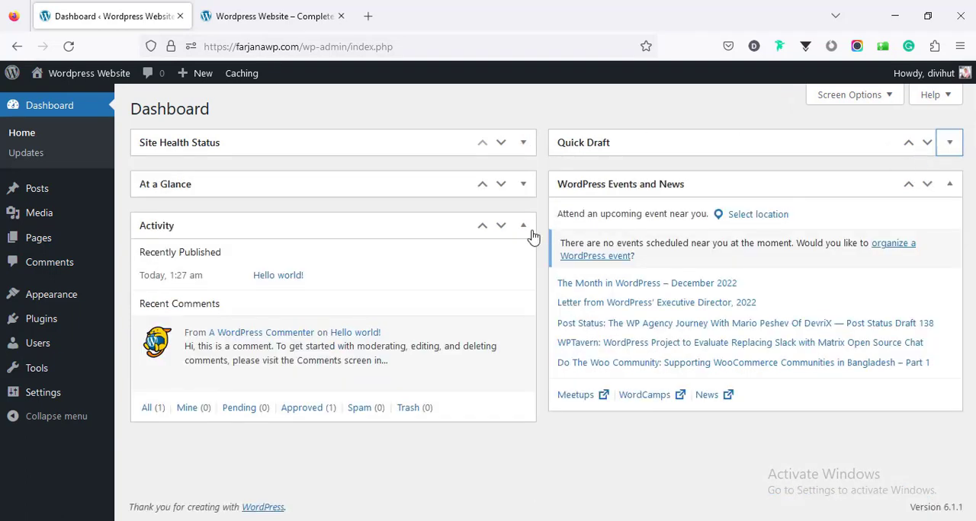
click(522, 226)
click(949, 185)
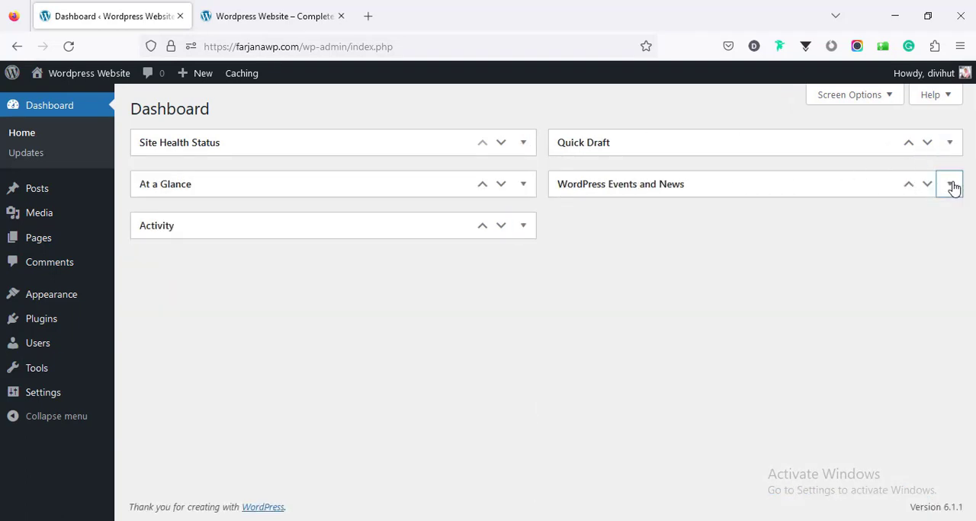
- Move the default "Hello world!" post to the trash and empty the posts trash
click(88, 197)
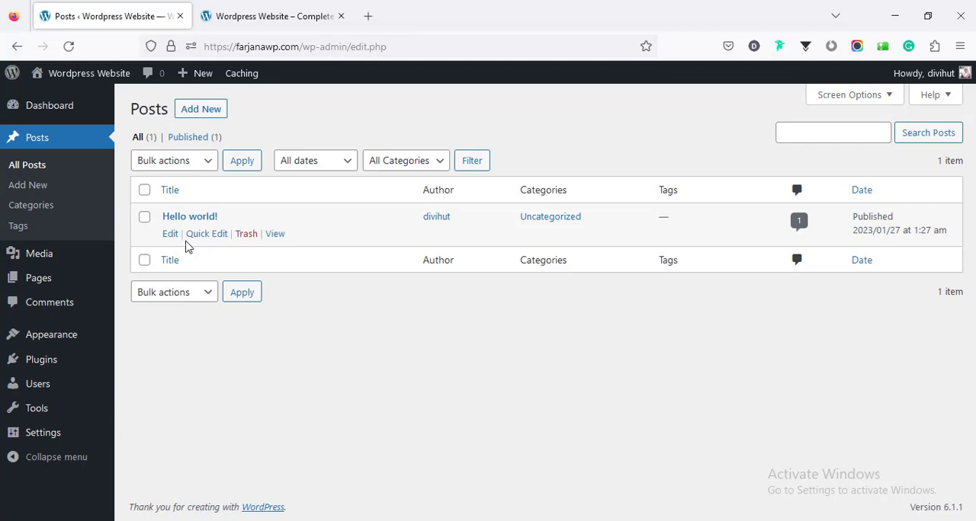
click(246, 234)
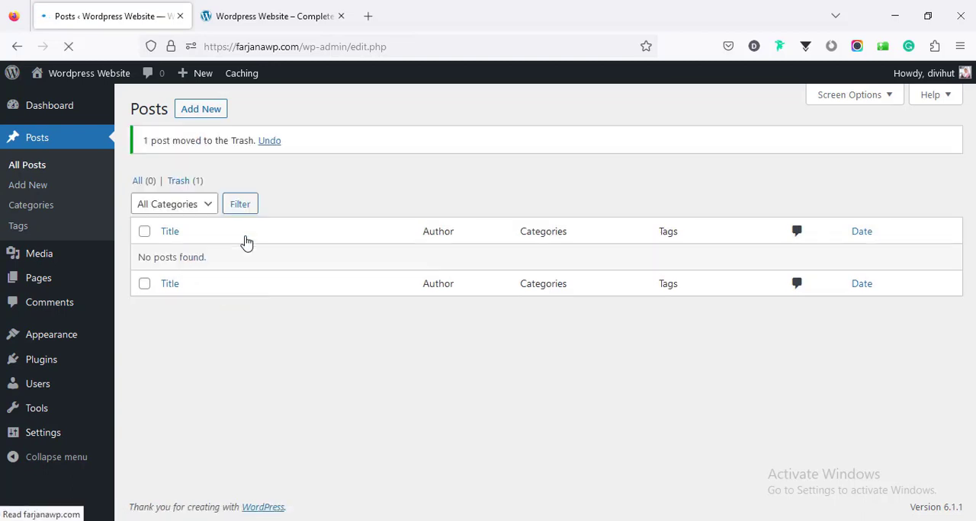
click(191, 183)
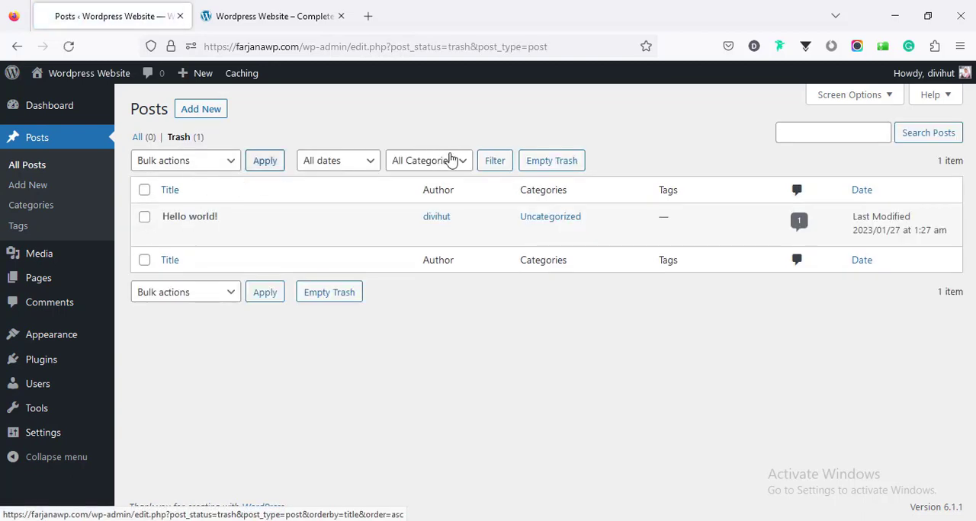
click(545, 162)
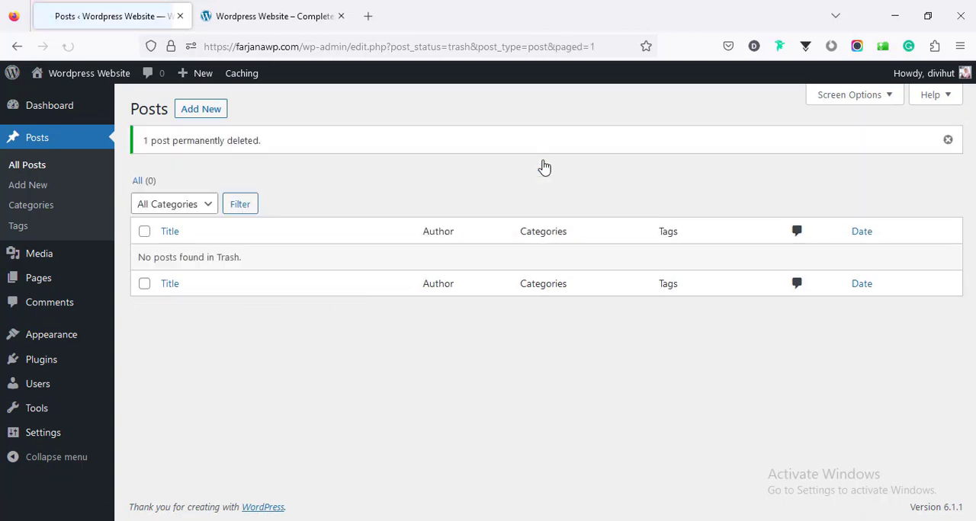
- Move the Privacy Policy and Sample Page pages to the trash in bulk, and empty the pages trash
click(79, 281)
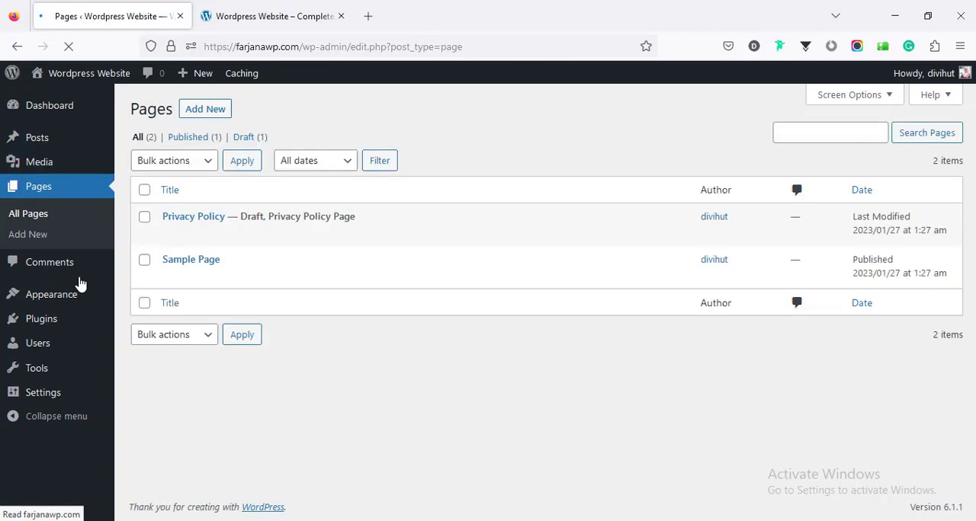
click(145, 192)
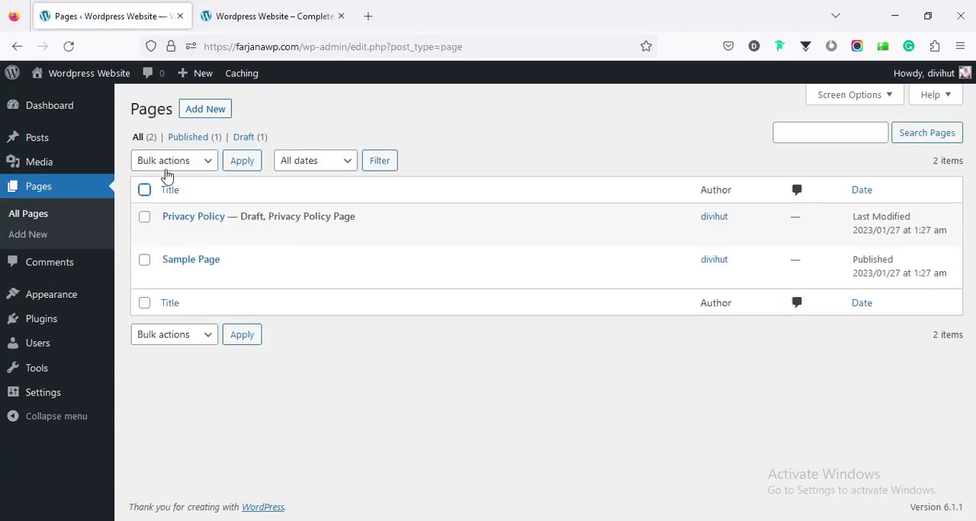
click(170, 162)
click(177, 226)
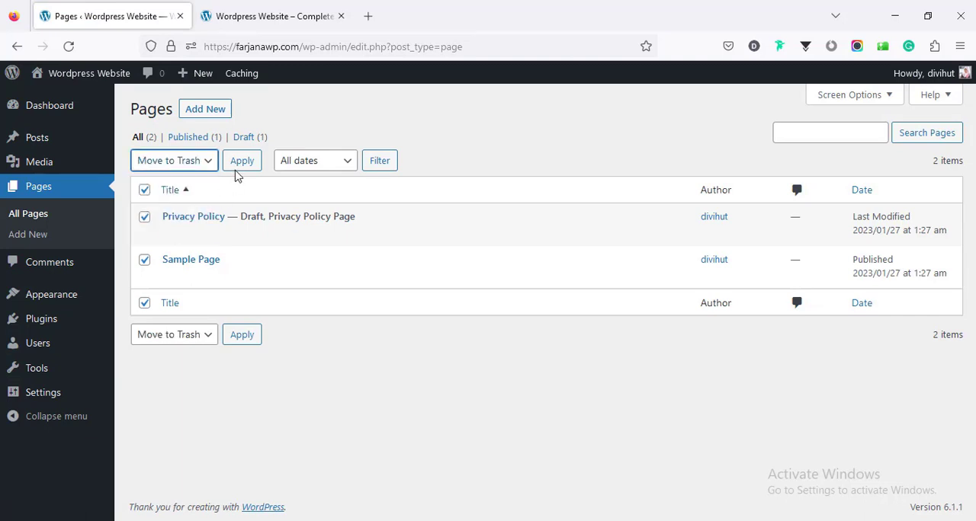
click(240, 163)
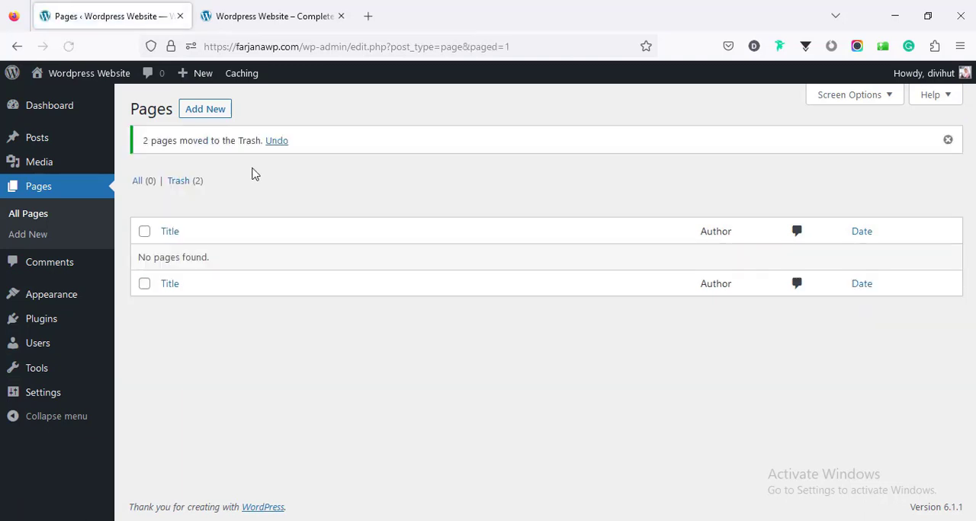
click(195, 185)
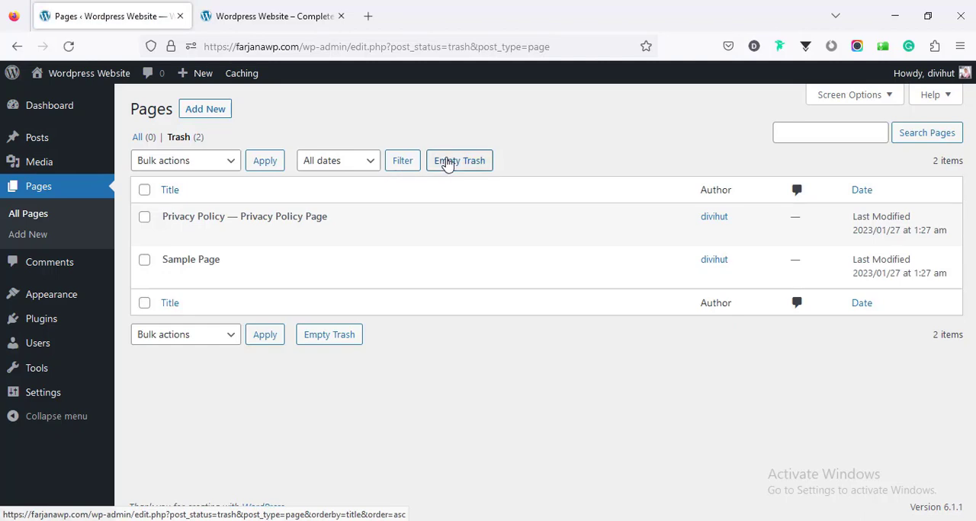
click(448, 163)
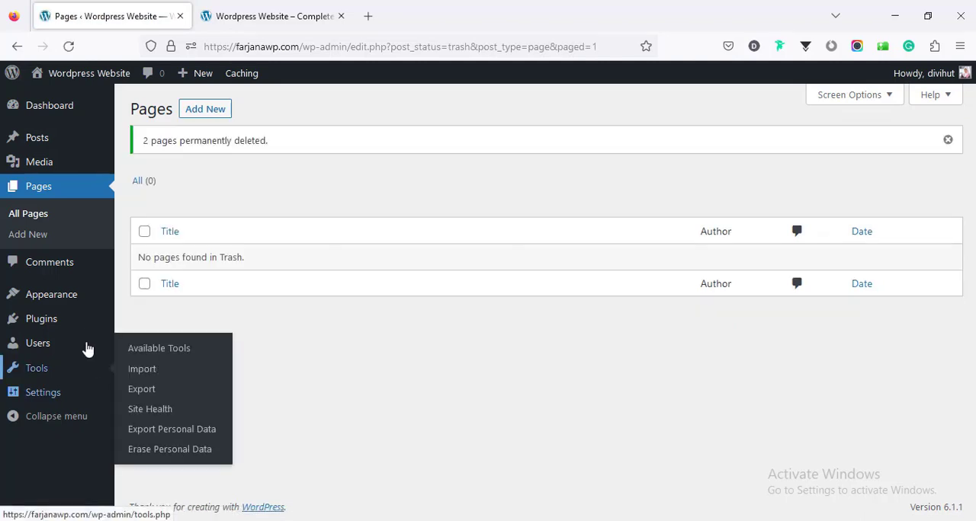
- In the Reading settings, discourage search engines from indexing this site and save the changes
click(76, 394)
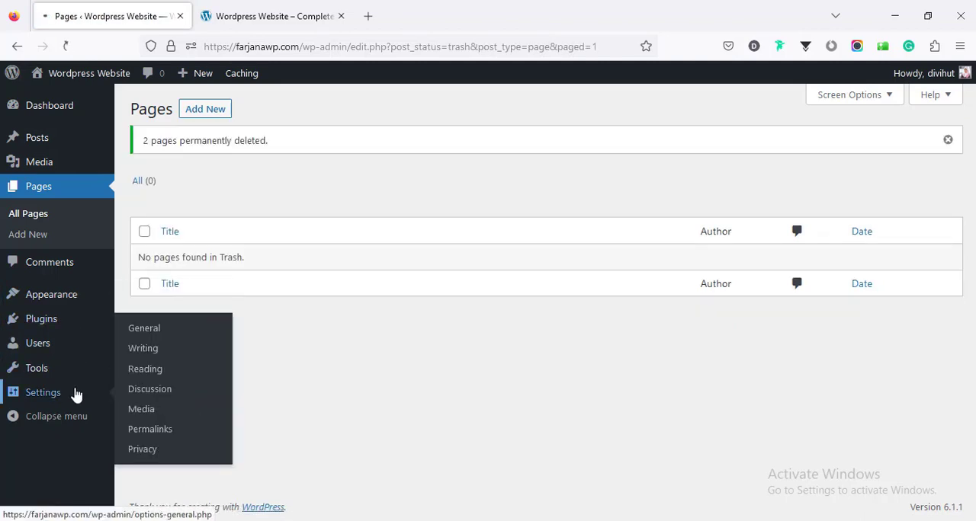
scroll(195, 394, down, 4)
scroll(195, 394, down, 5)
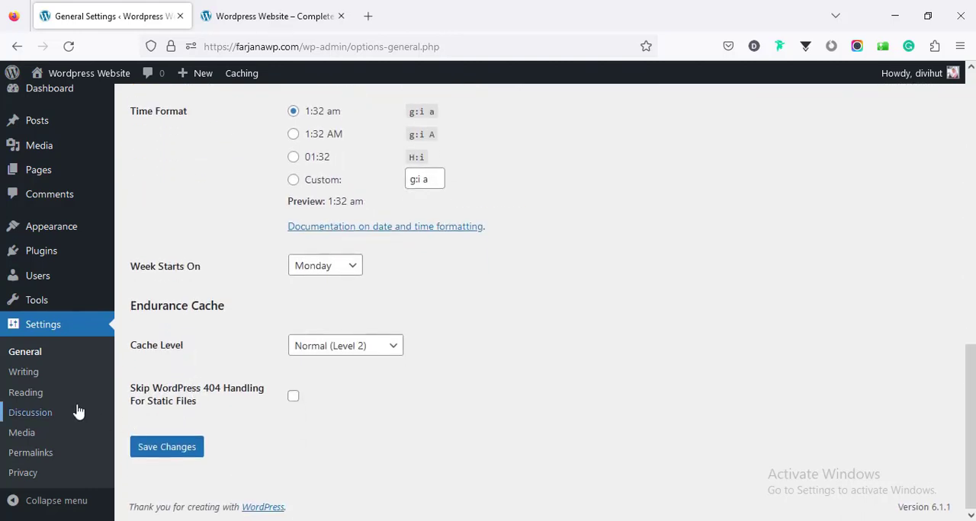
click(47, 398)
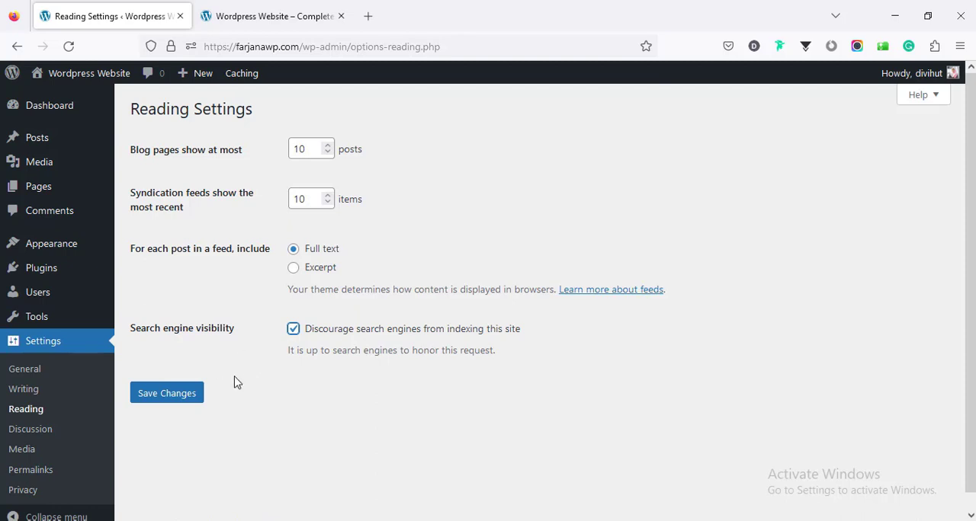
click(186, 401)
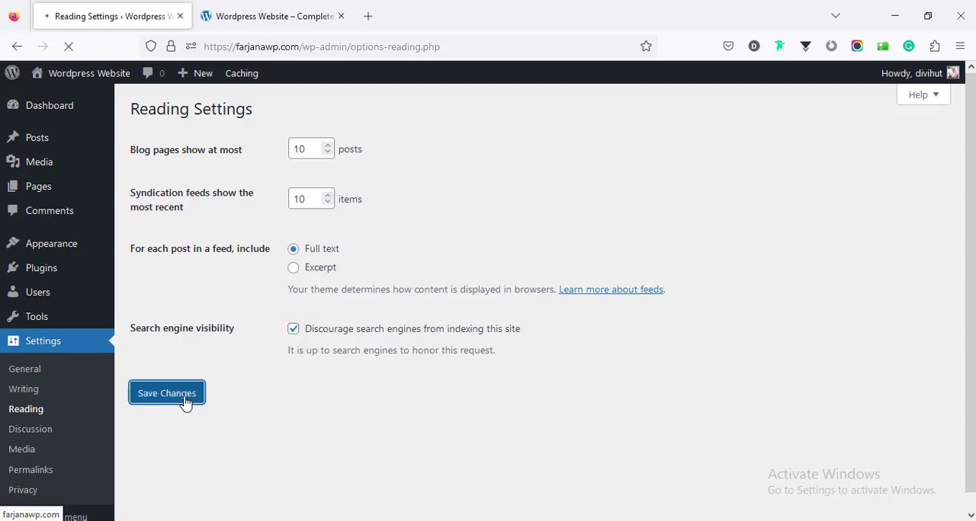
- Open the Permalink settings and check which permalink structure is selected
click(45, 472)
scroll(254, 340, down, 4)
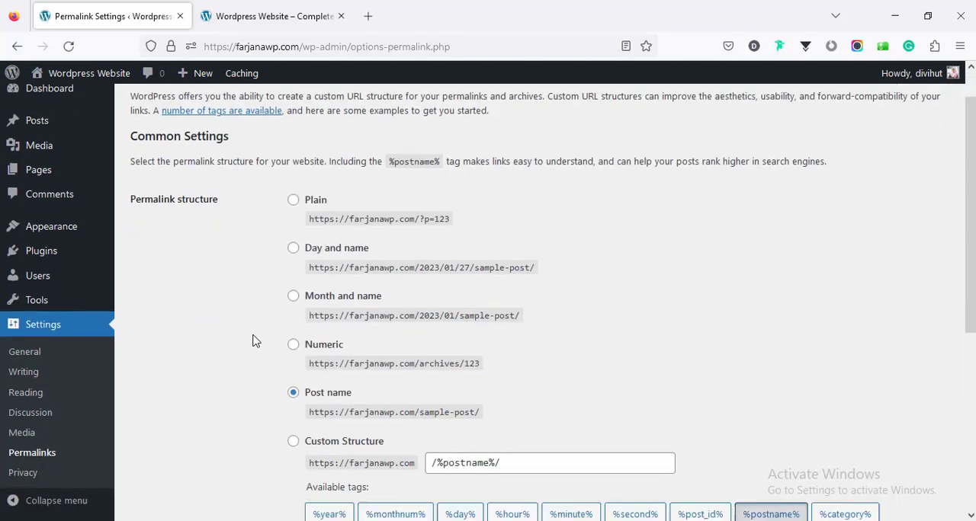
scroll(257, 303, up, 4)
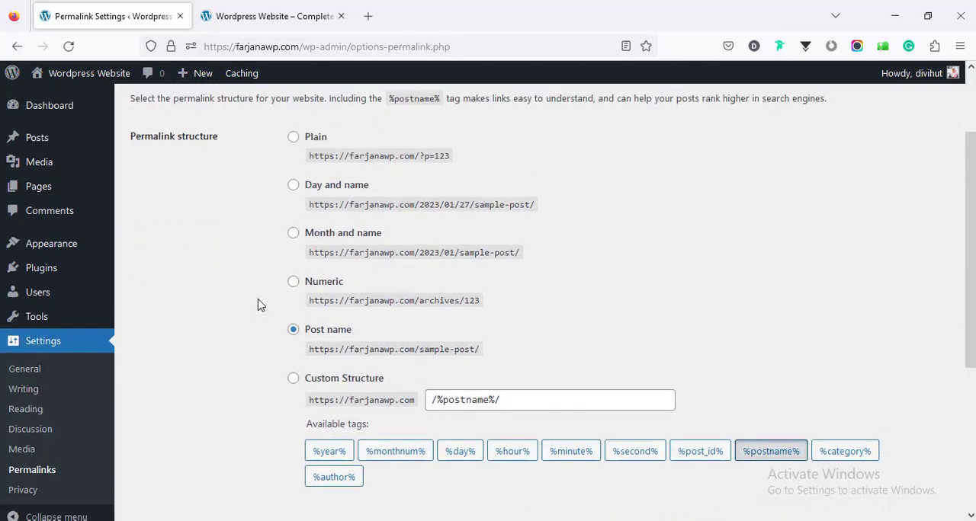
scroll(258, 303, down, 4)
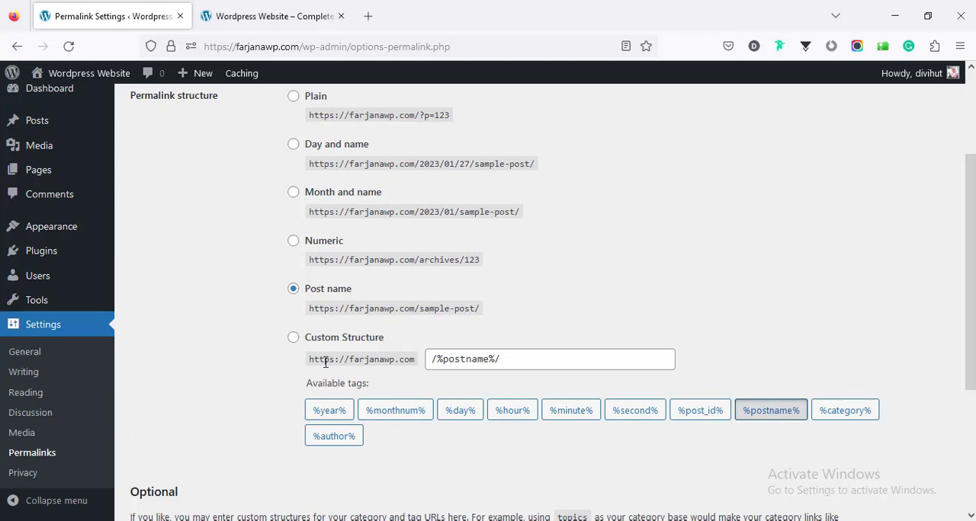
scroll(917, 475, up, 2)
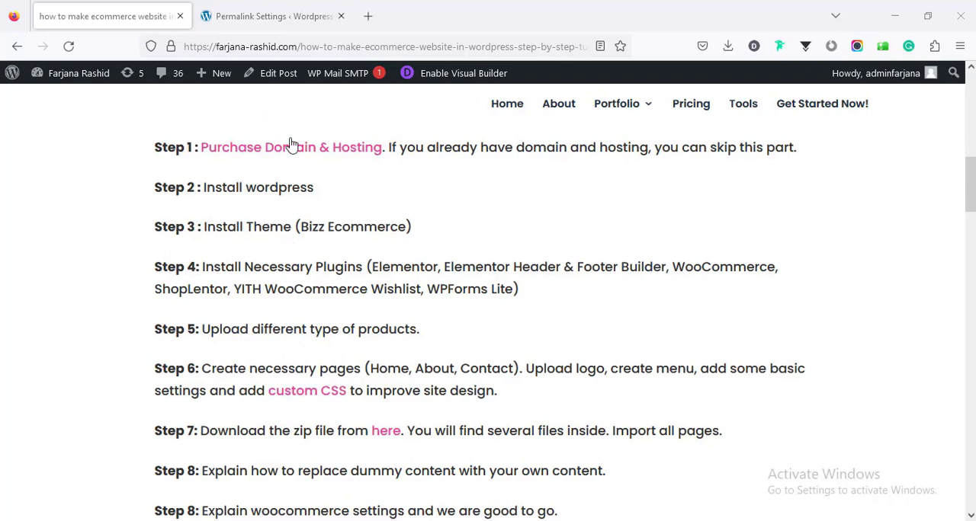
- Open the site's Add Themes page and search for Bizz Ecommerce, copying the theme name from Step 3 of the guide
click(288, 16)
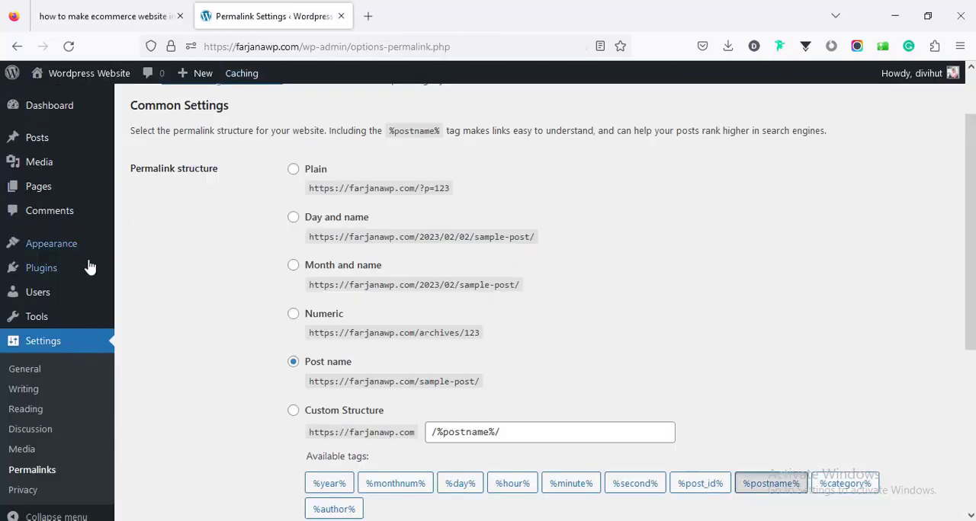
mouse_move(27, 252)
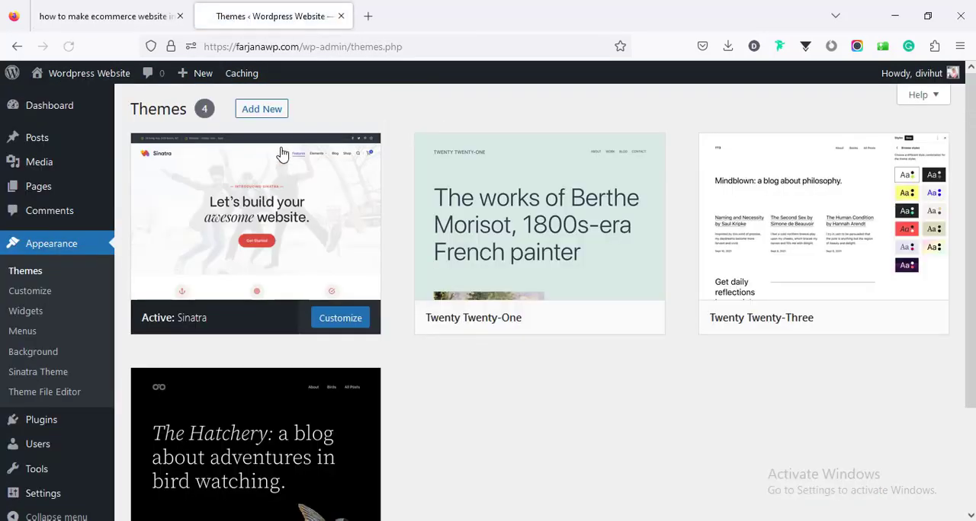
click(262, 110)
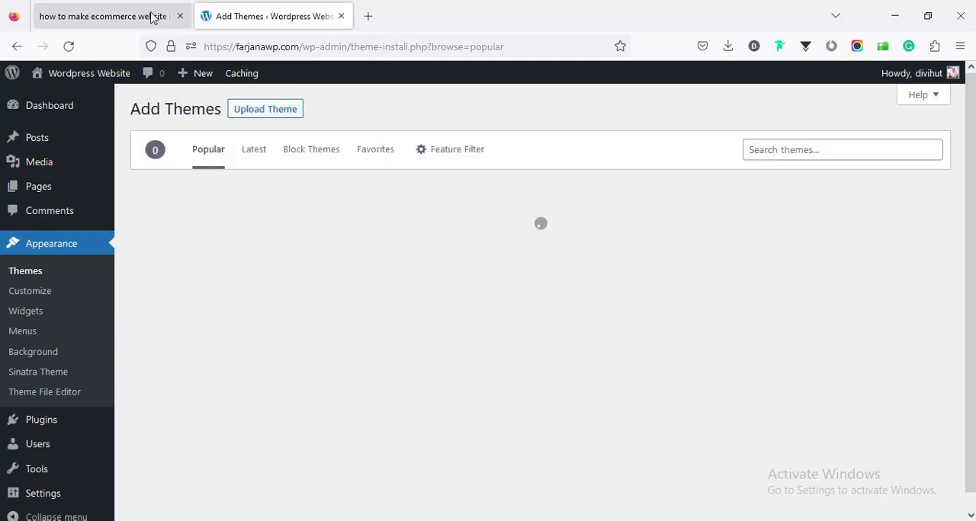
key(ctrl+Tab)
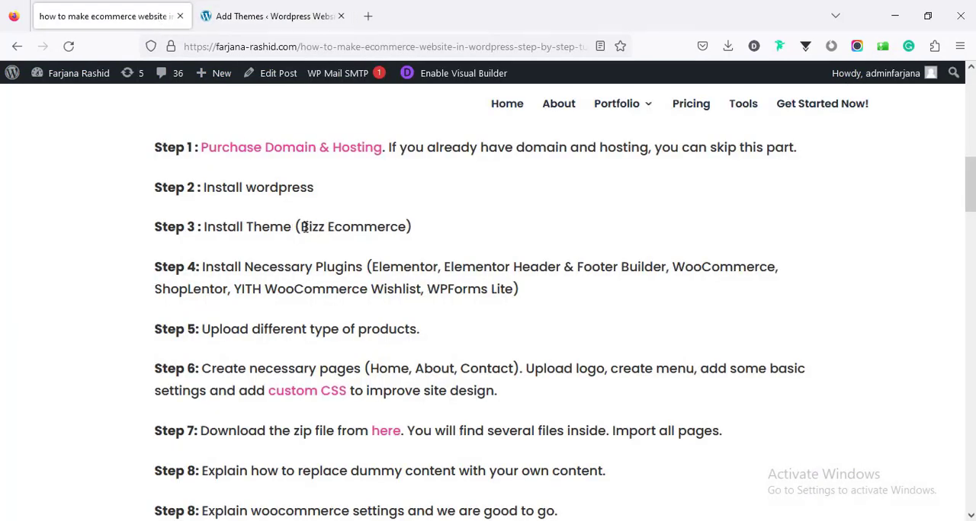
drag(303, 227, 407, 223)
key(ctrl+c)
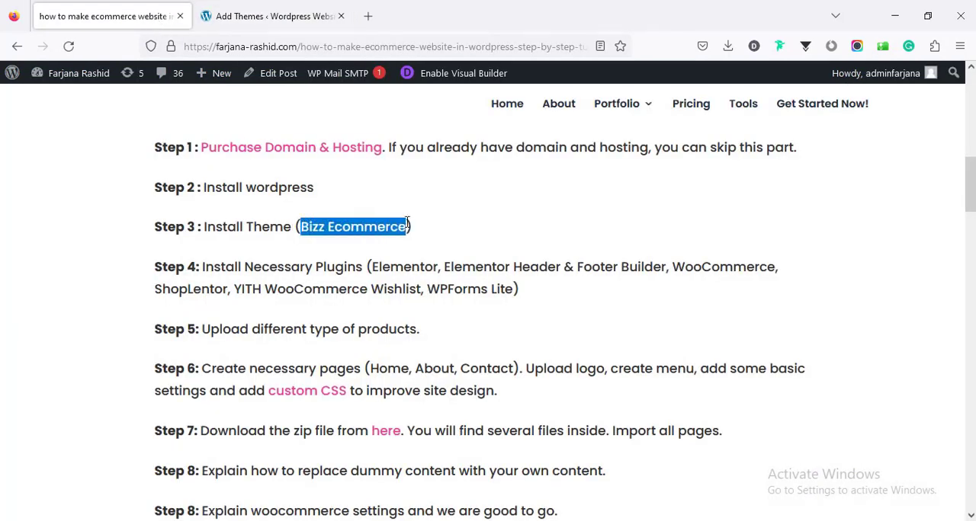
right_click(380, 226)
click(399, 242)
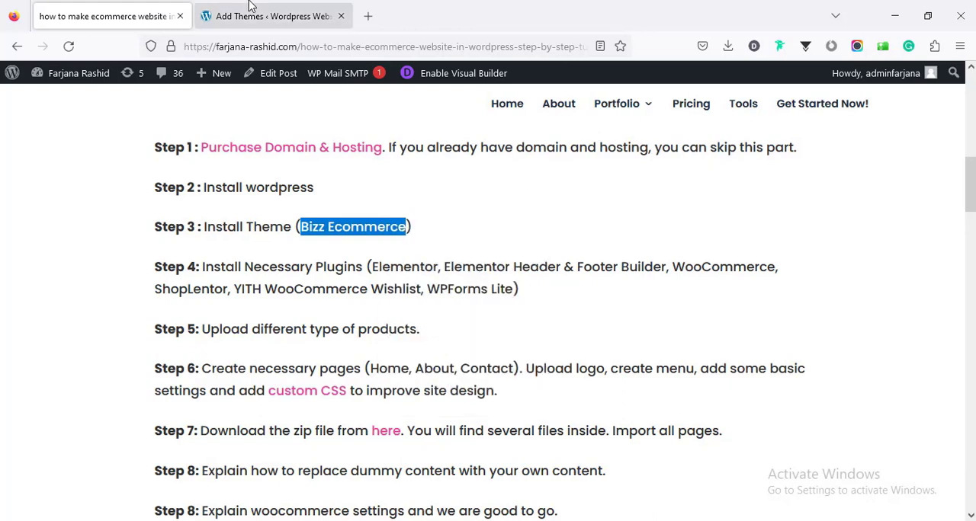
click(263, 16)
click(760, 149)
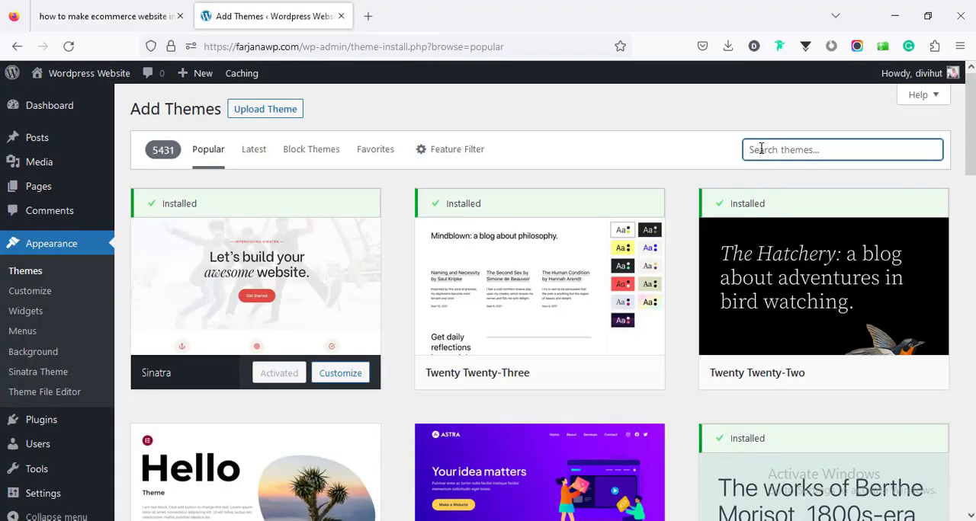
right_click(760, 149)
click(806, 253)
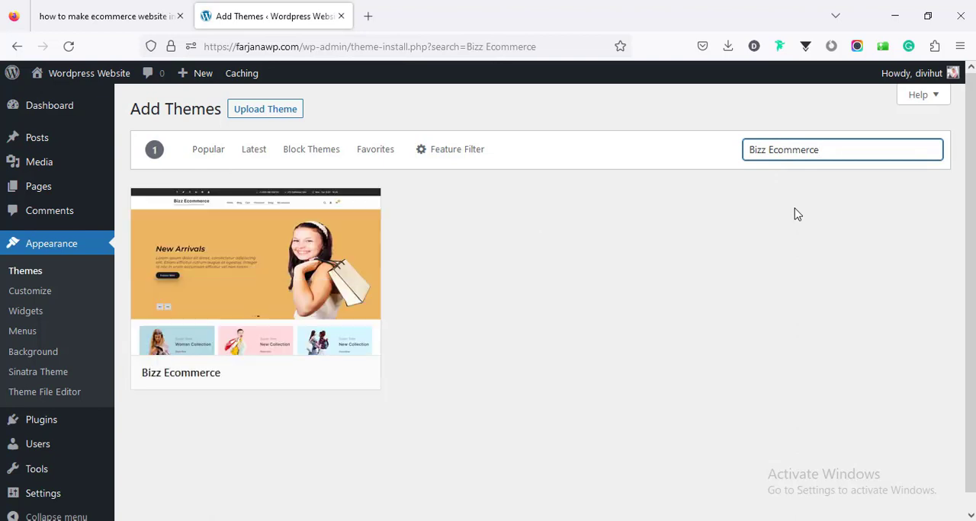
- Install and activate the Bizz Ecommerce theme, and dismiss the recommended plugins and theme activation notices
mouse_move(261, 324)
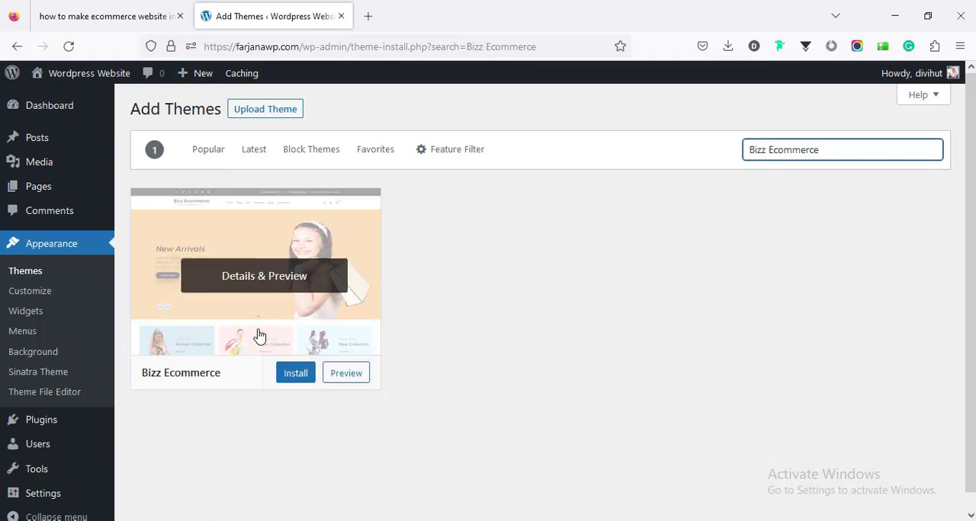
click(296, 375)
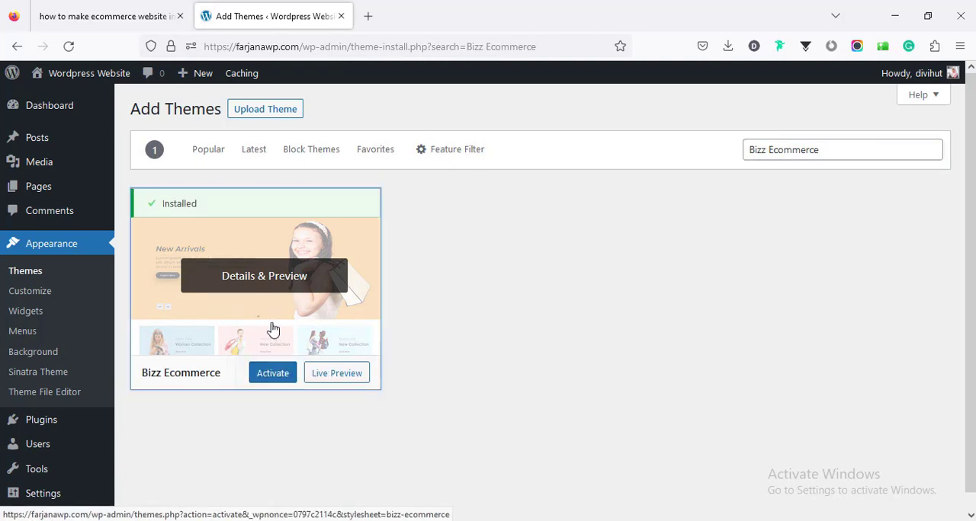
click(278, 375)
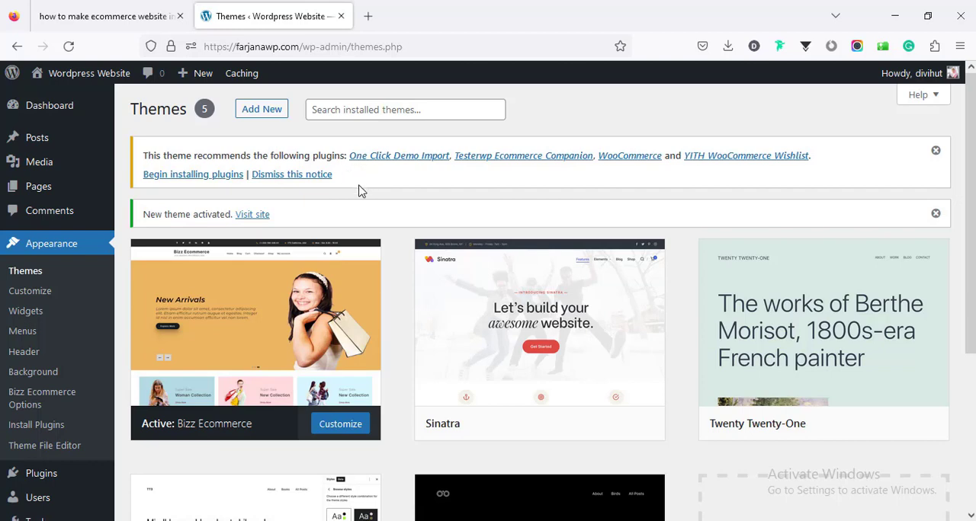
click(935, 152)
click(935, 152)
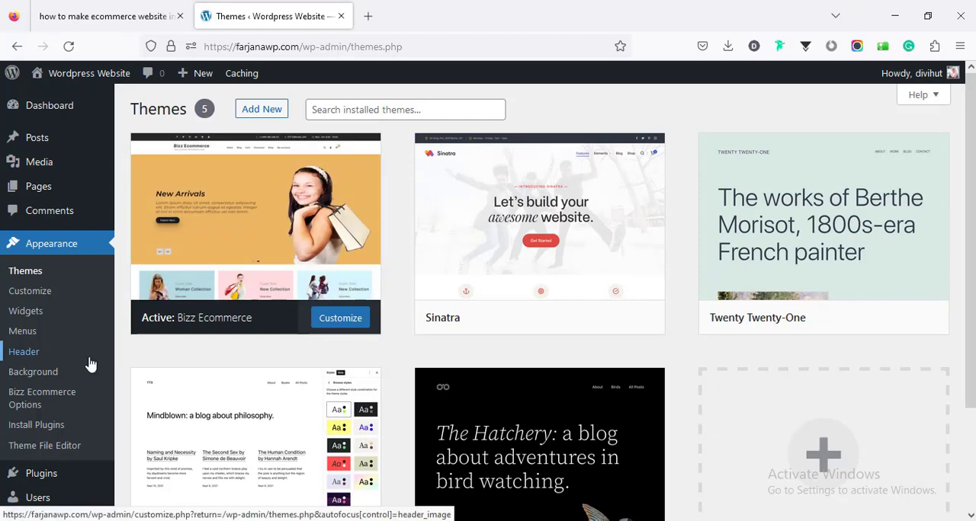
- Check Step 4 of the guide for the necessary plugins and open the site's Add Plugins page
click(114, 9)
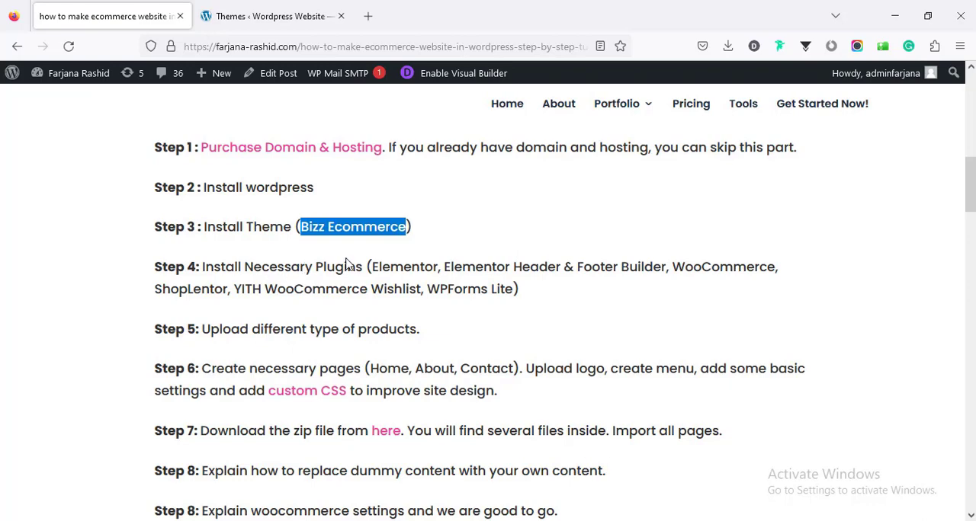
click(308, 12)
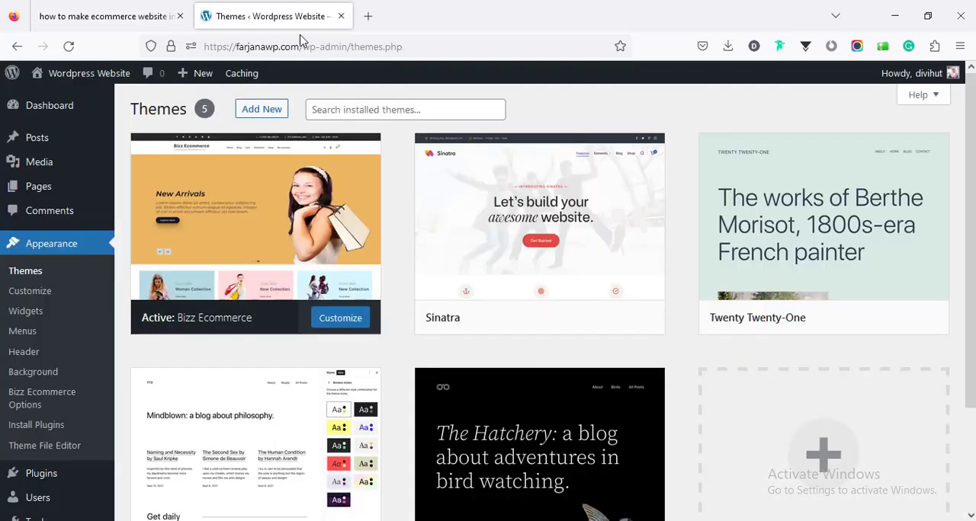
click(58, 483)
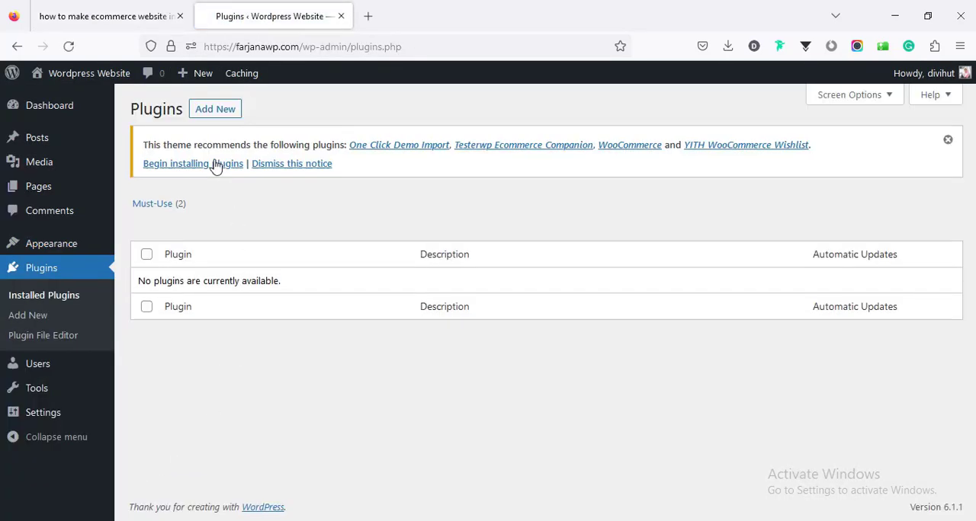
click(220, 113)
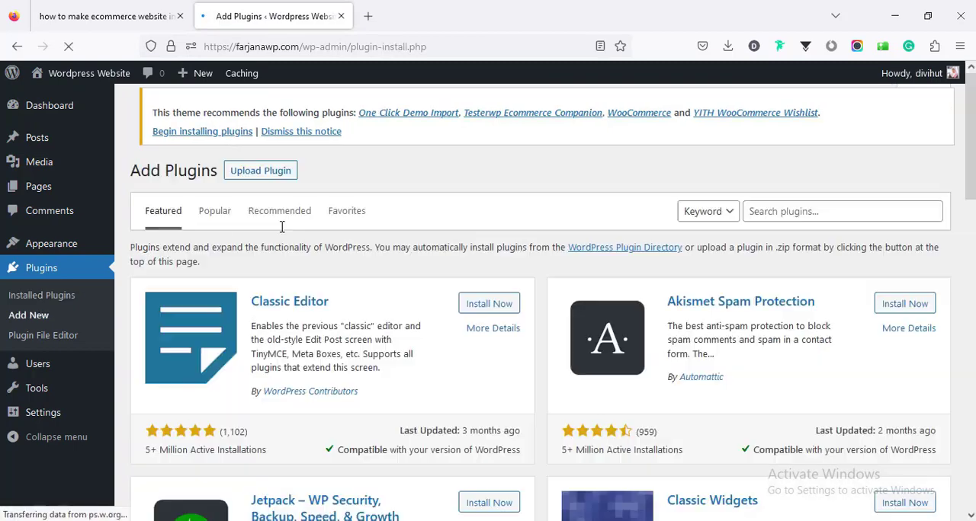
- Copy the plugin name Elementor from Step 4 of the guide, search for it in Add Plugins, and install Elementor Website Builder
click(134, 28)
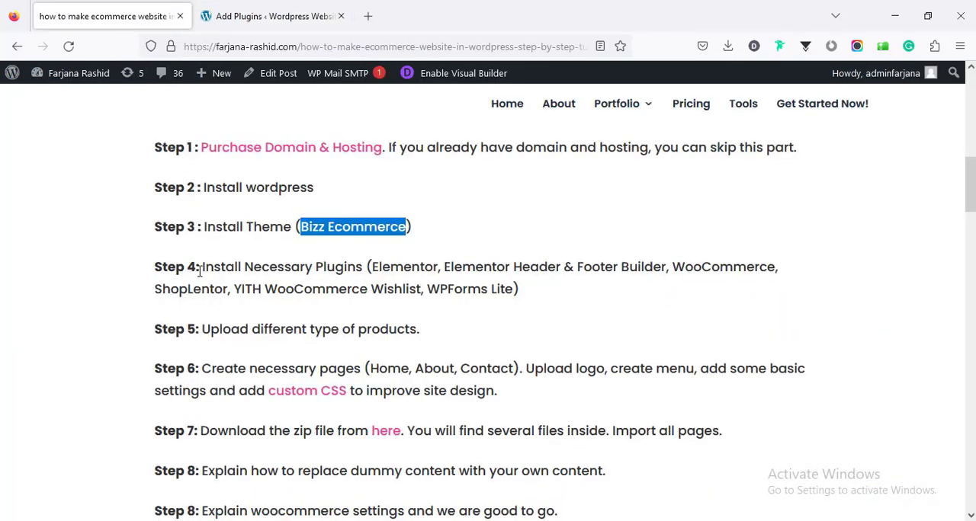
scroll(268, 315, down, 2)
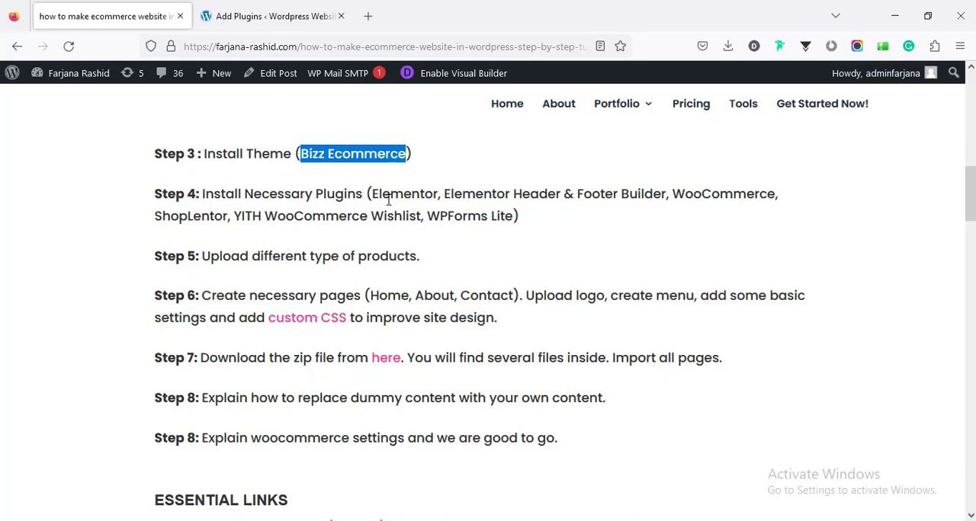
double_click(389, 197)
right_click(389, 195)
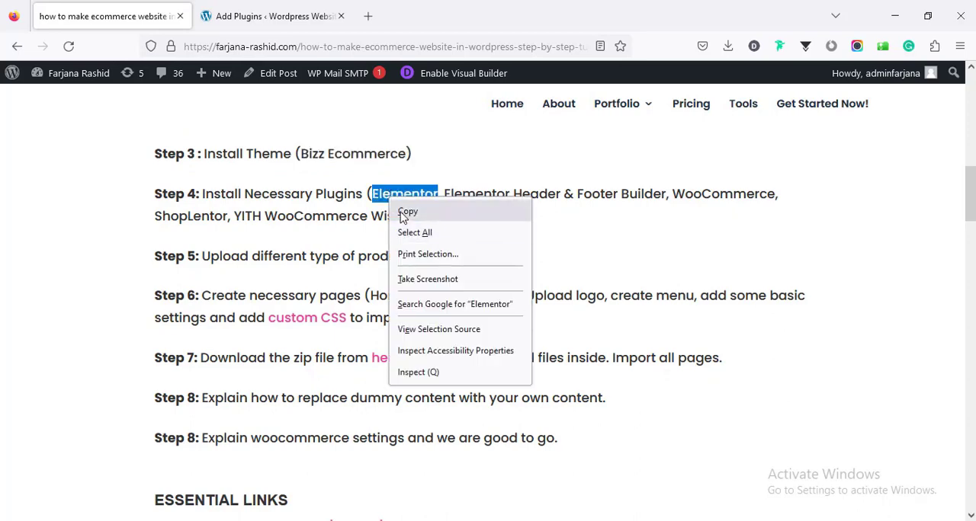
click(411, 204)
click(265, 23)
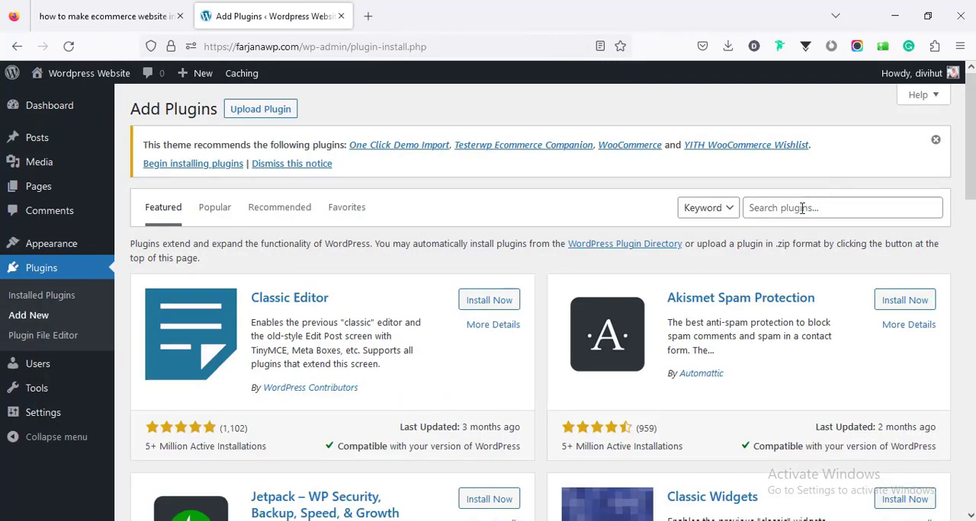
right_click(801, 210)
click(837, 313)
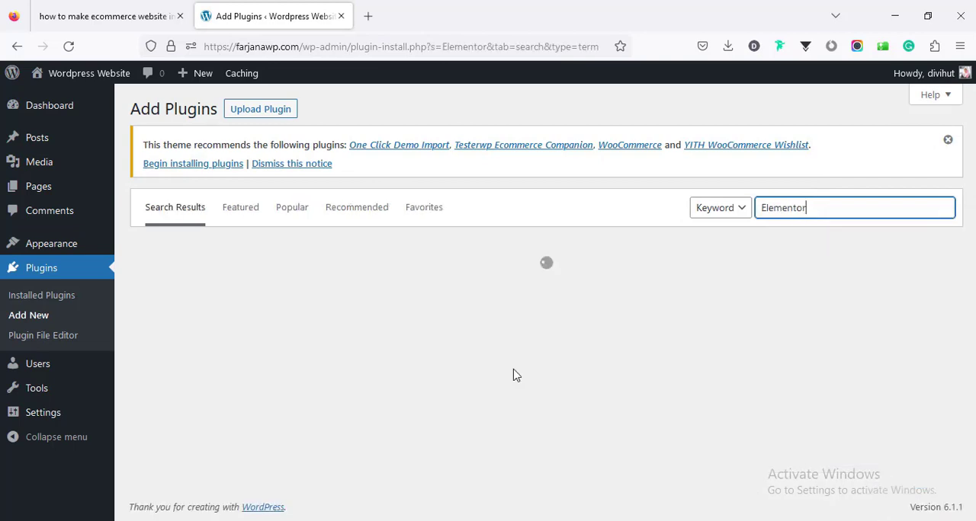
click(482, 296)
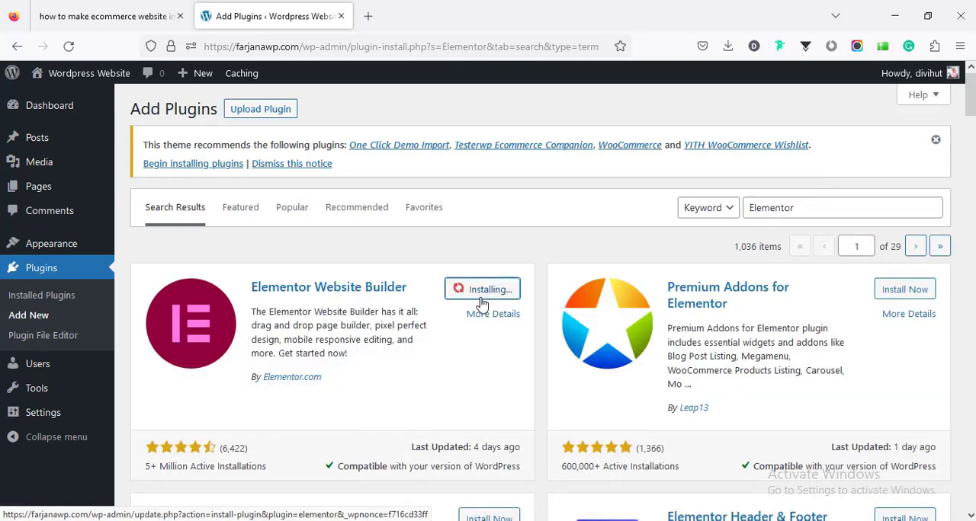
- Copy Elementor Header & Footer Builder from the guide, search for it in Add Plugins, and install that plugin
click(112, 7)
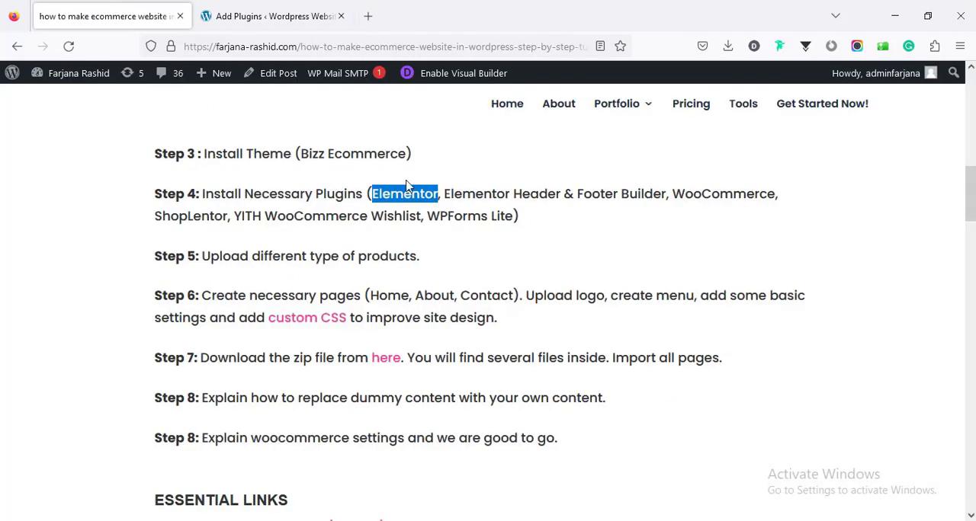
drag(447, 193, 669, 198)
right_click(652, 199)
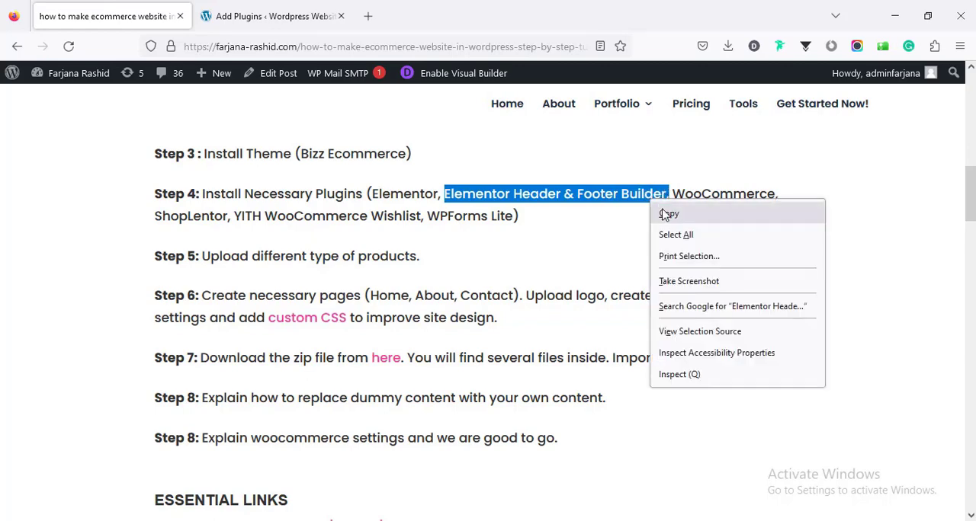
click(665, 212)
click(289, 6)
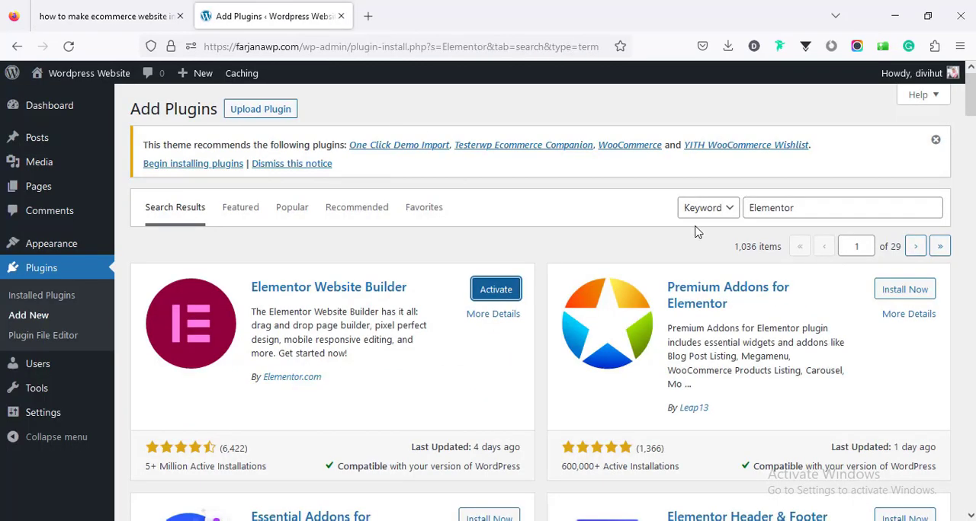
double_click(763, 207)
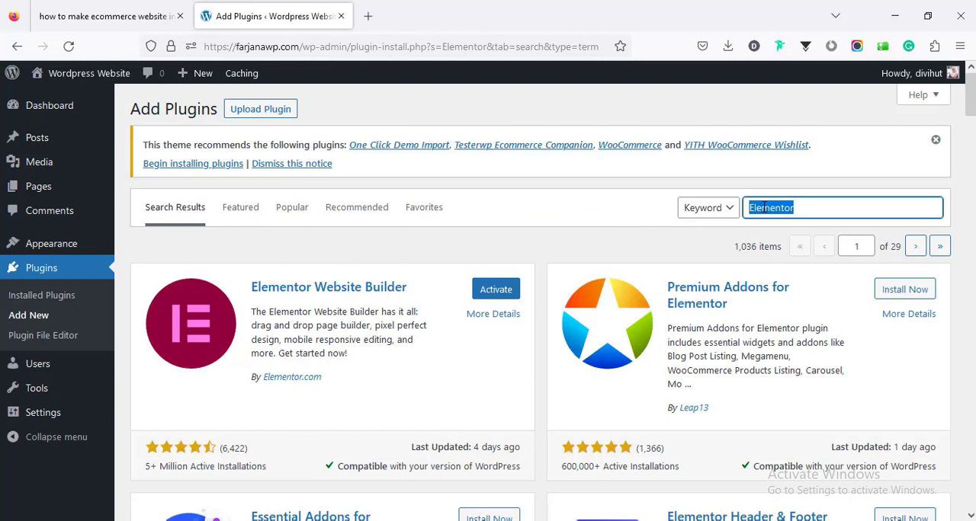
key(ctrl+v)
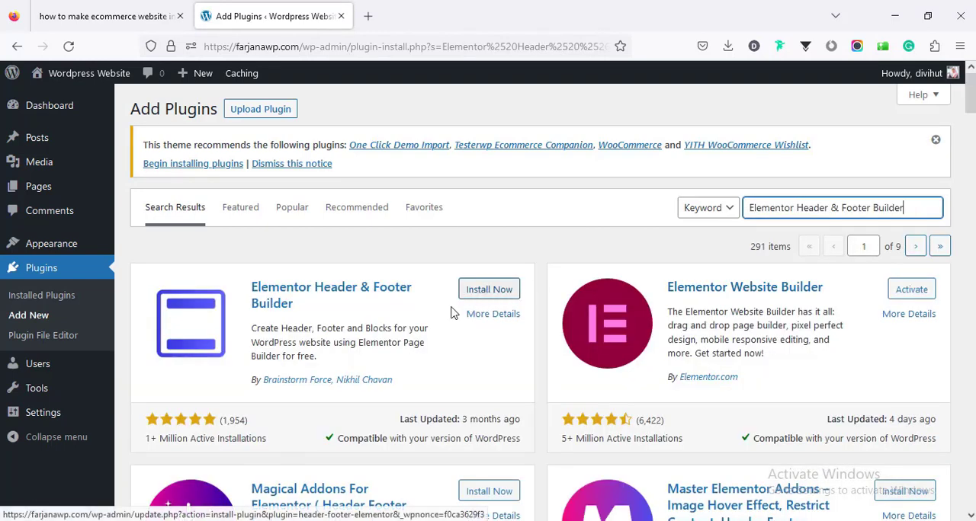
click(483, 295)
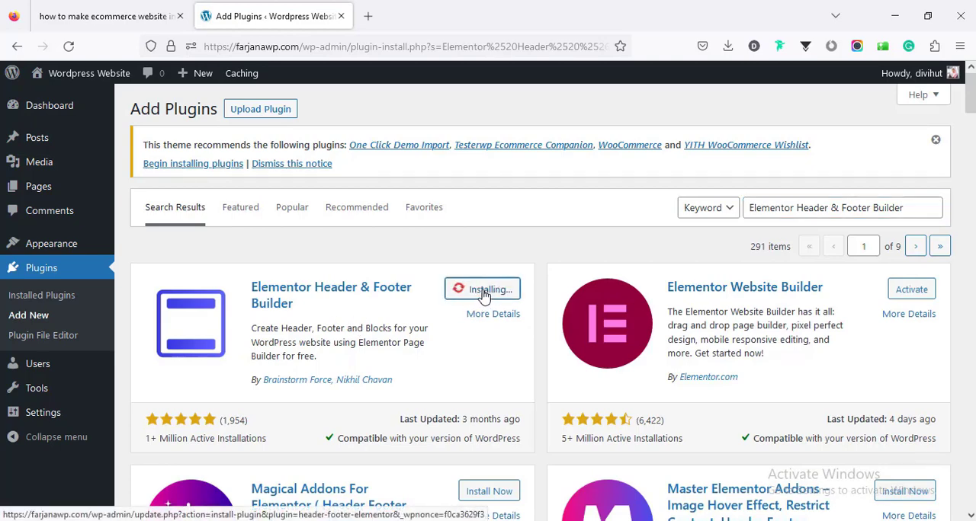
- Copy WooCommerce from the guide's plugin list, search for it in Add Plugins, and install the WooCommerce plugin
click(107, 16)
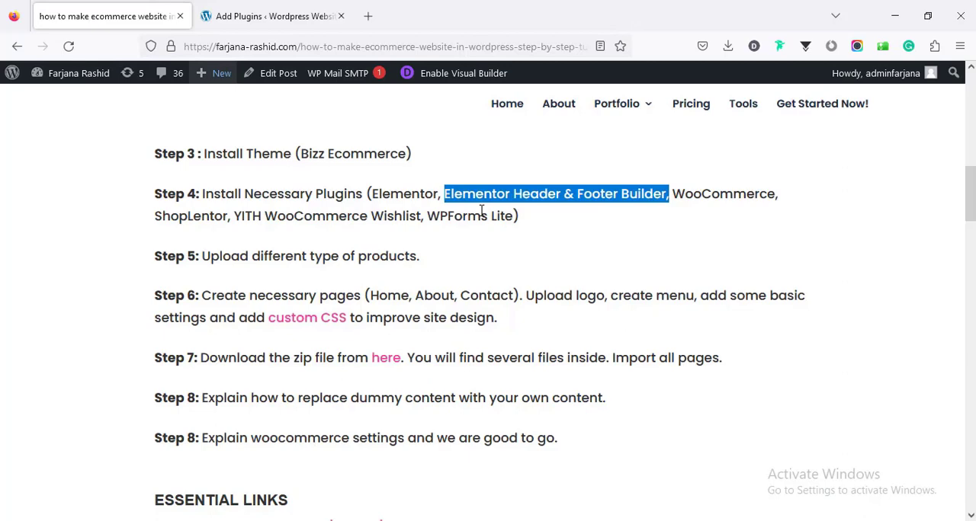
double_click(695, 193)
right_click(694, 194)
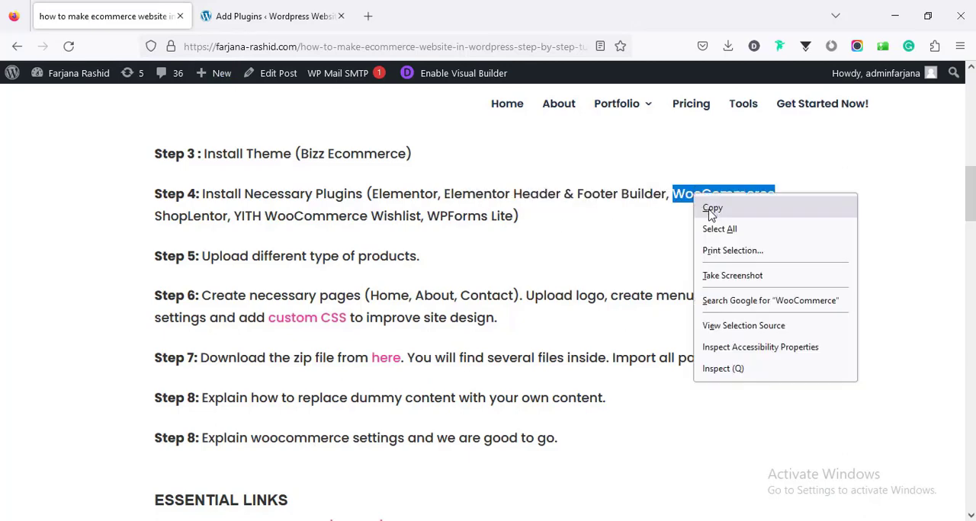
click(708, 270)
click(267, 16)
key(ctrl+v)
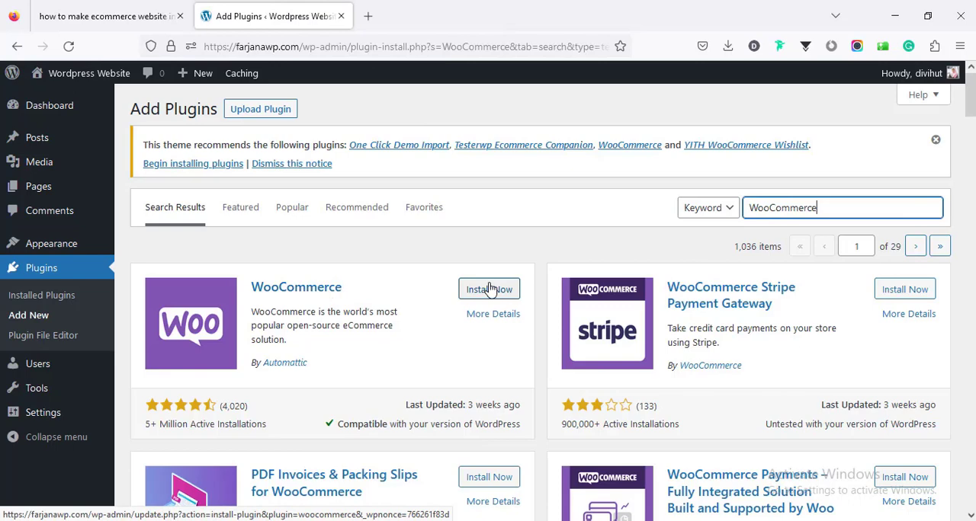
click(489, 289)
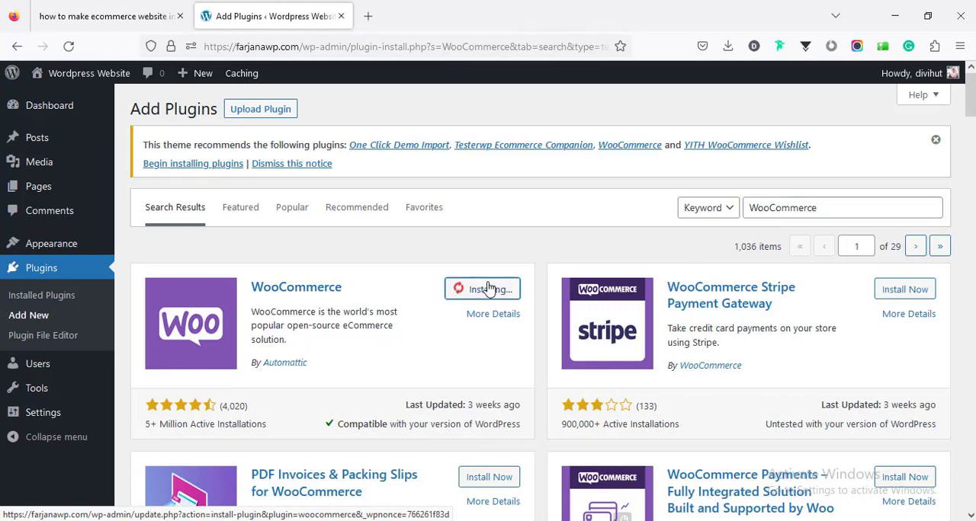
- Copy ShopLentor from the guide's plugin list, search for it in Add Plugins, and install the ShopLentor plugin
click(160, 9)
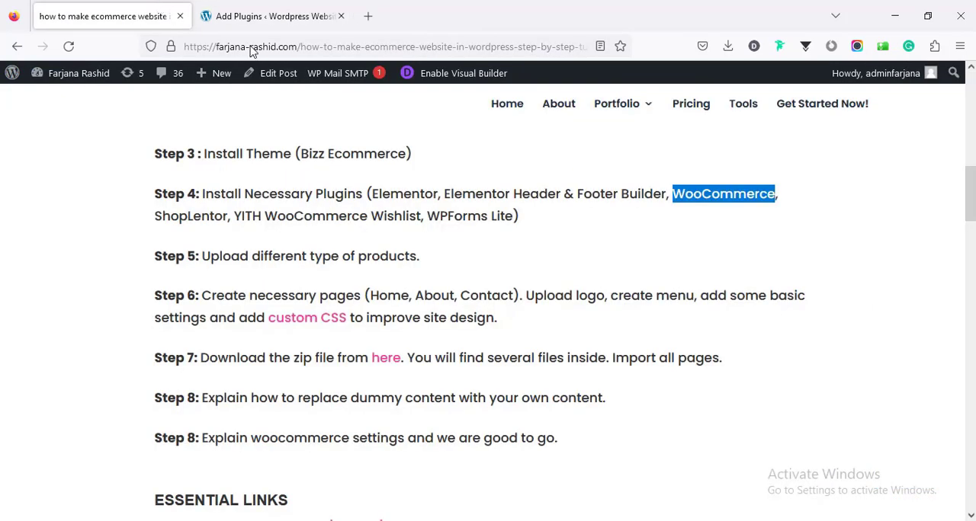
double_click(173, 216)
right_click(175, 215)
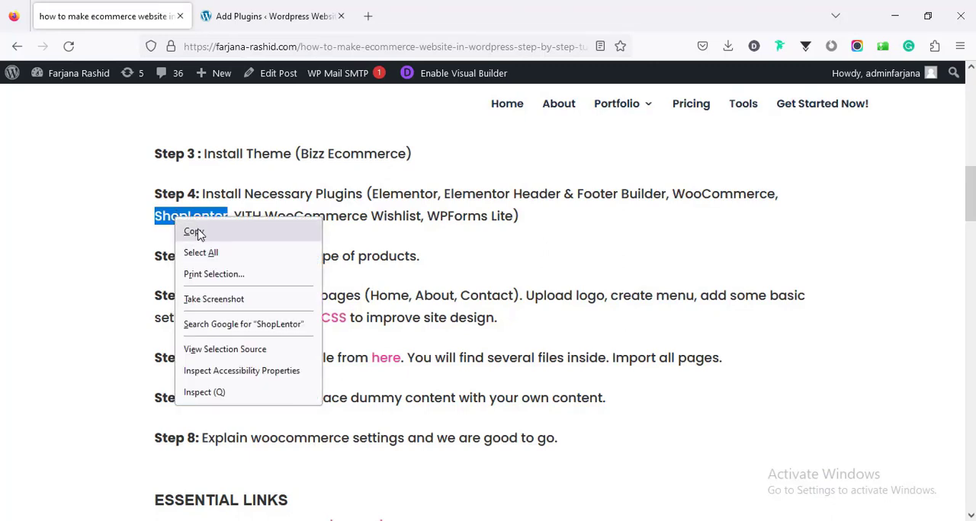
click(195, 227)
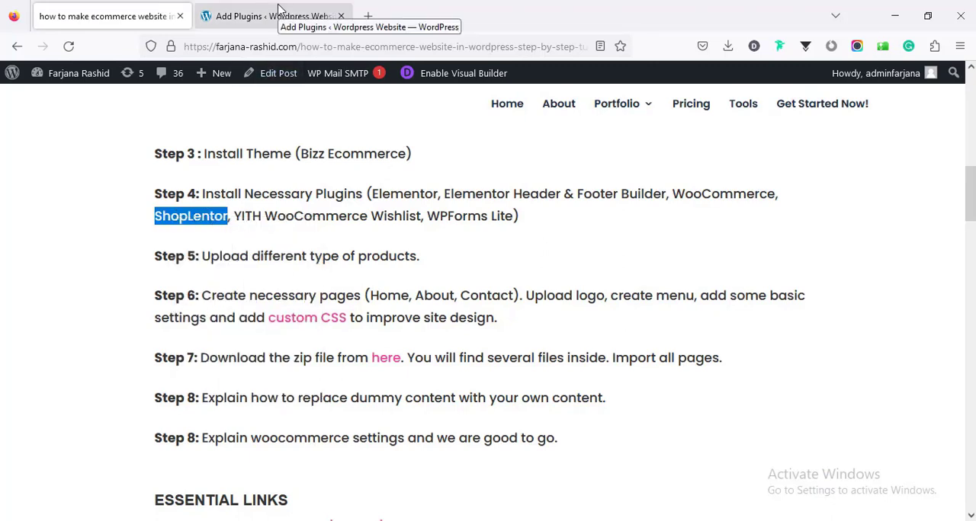
click(279, 8)
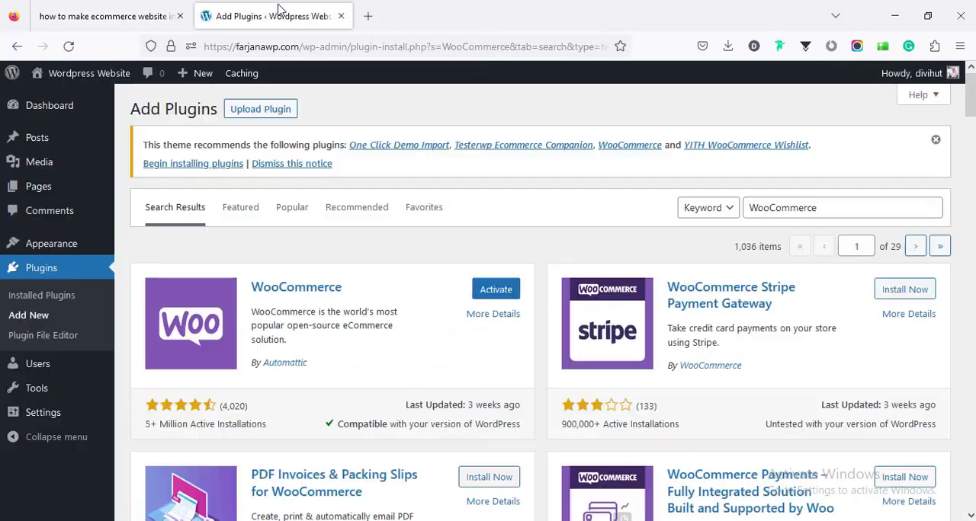
double_click(779, 208)
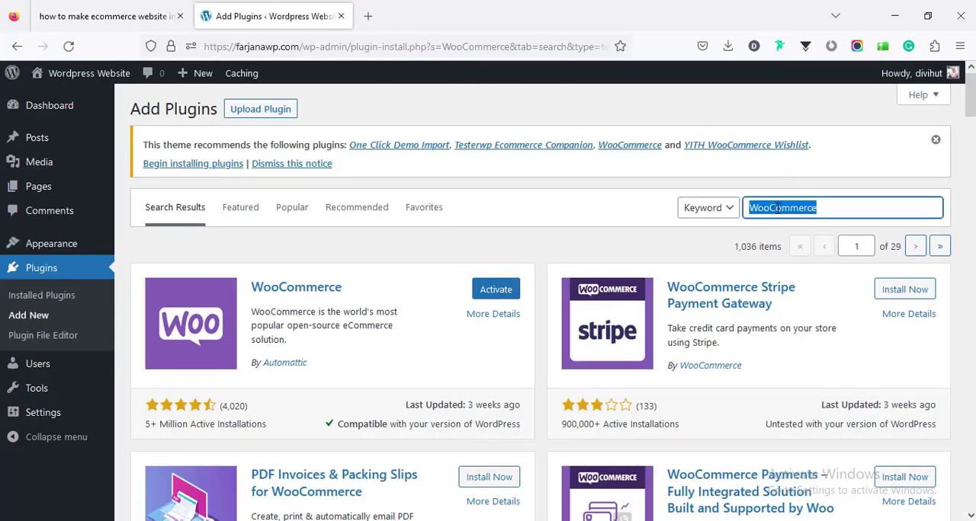
right_click(779, 208)
click(797, 310)
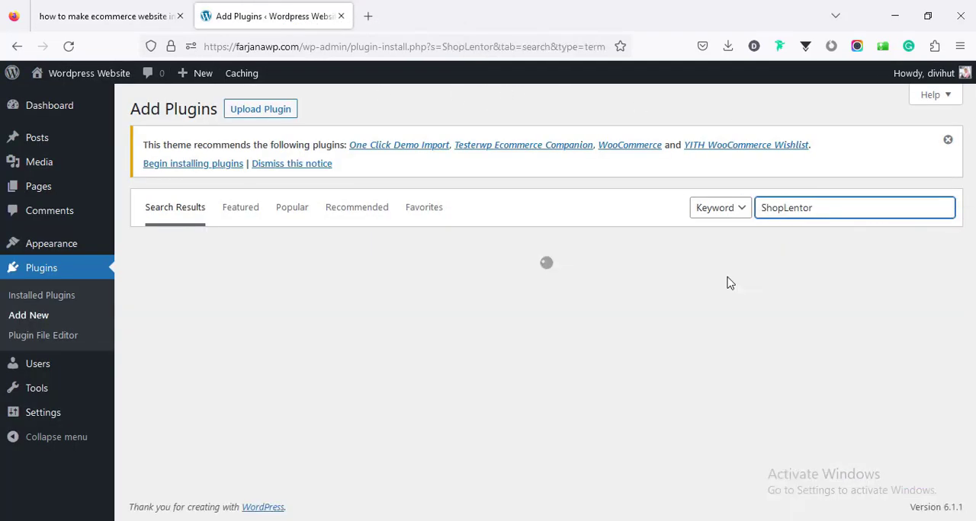
click(484, 290)
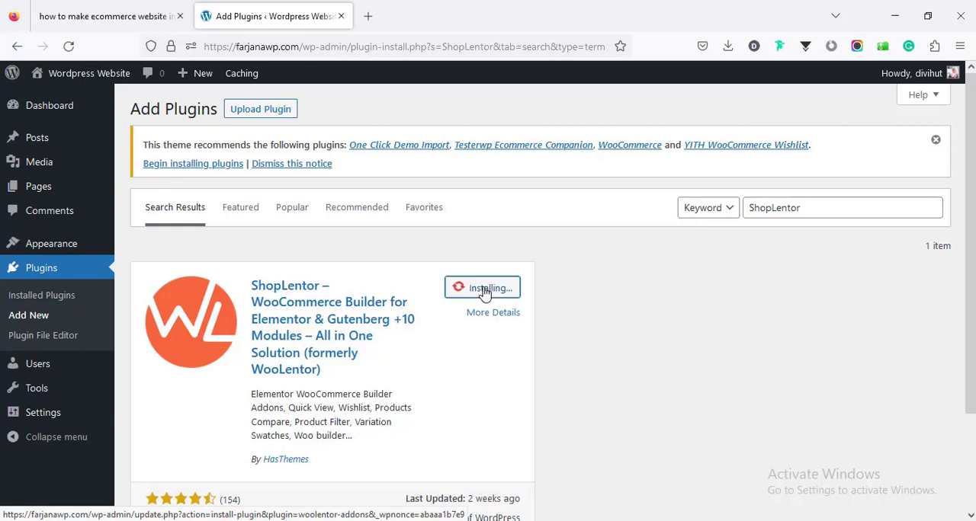
- Copy YITH WooCommerce Wishlist from the guide, search for it in Add Plugins, and install that plugin
click(106, 16)
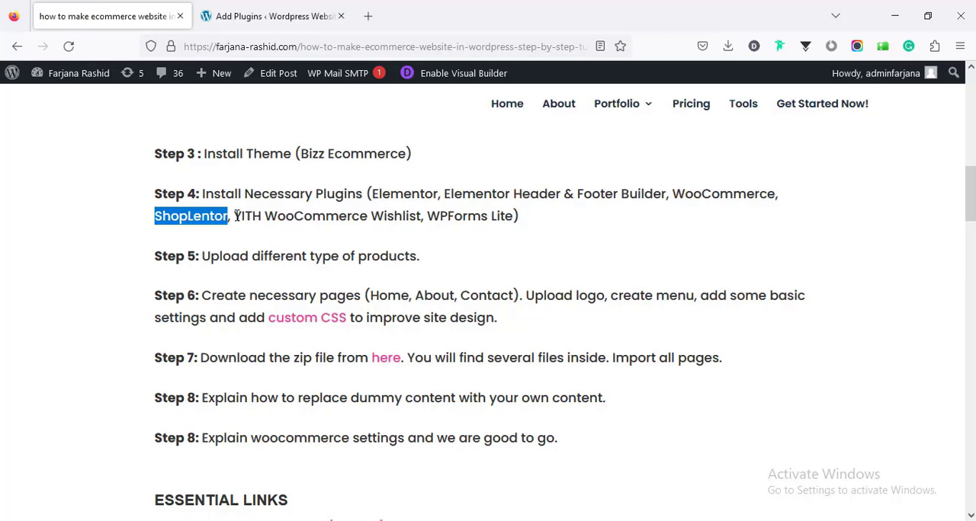
drag(235, 217, 421, 221)
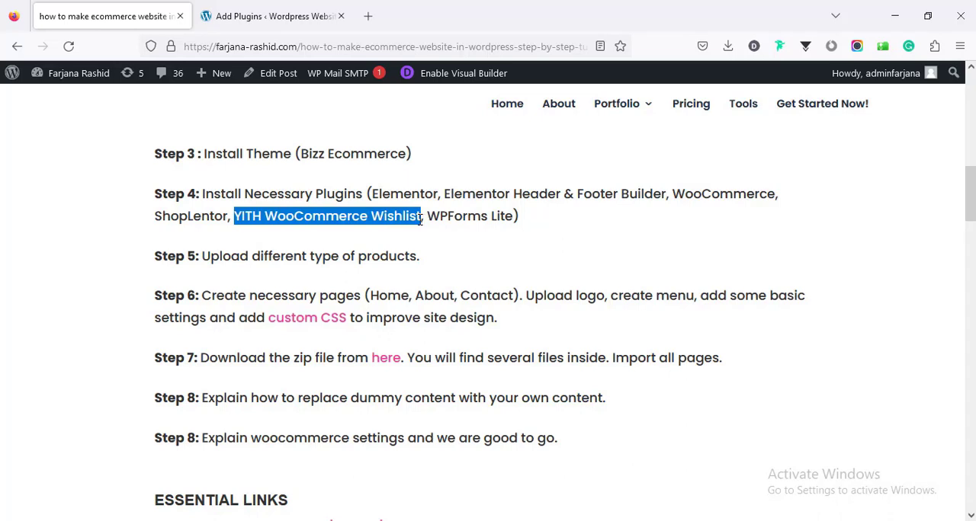
right_click(390, 218)
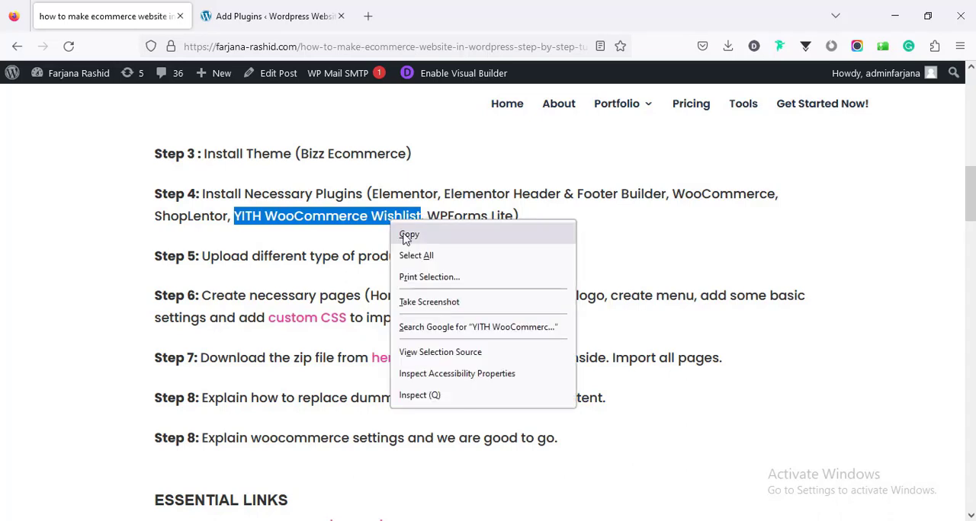
click(408, 236)
click(268, 9)
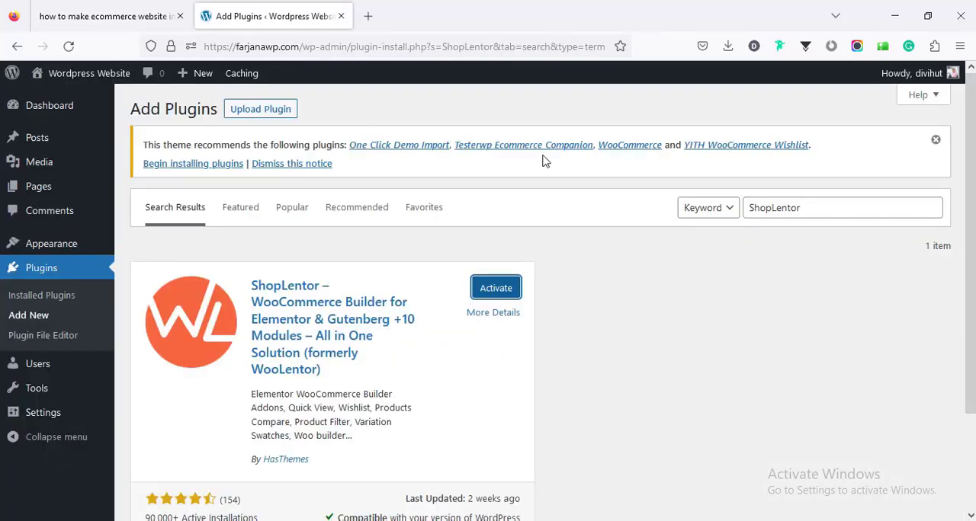
double_click(766, 210)
right_click(759, 204)
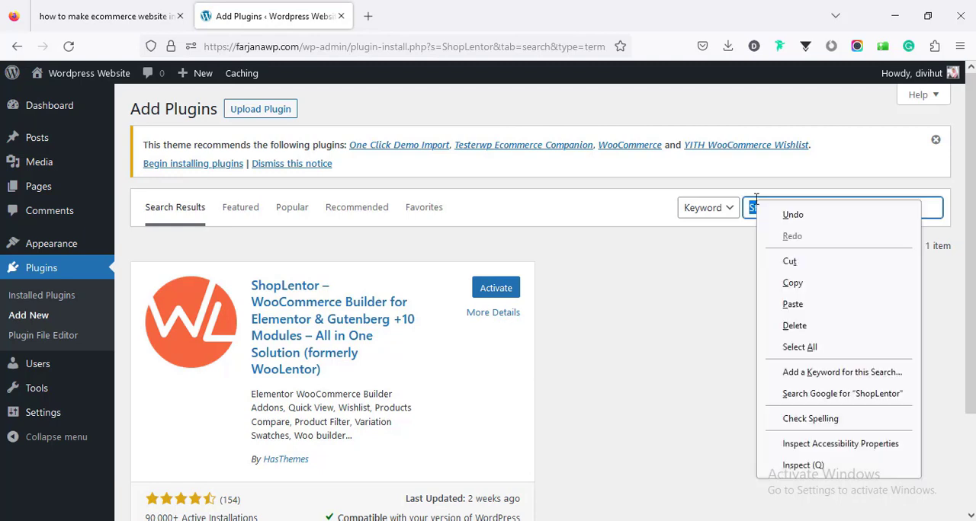
click(792, 305)
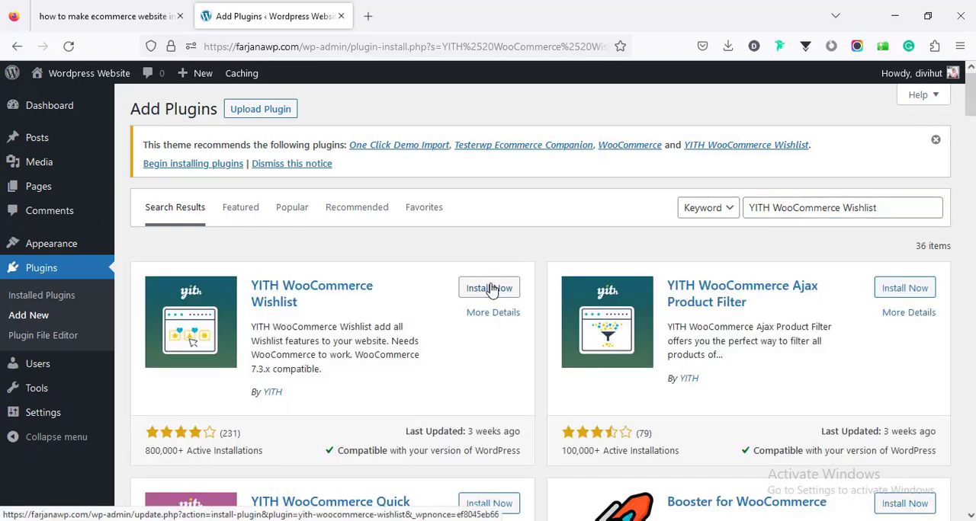
click(490, 288)
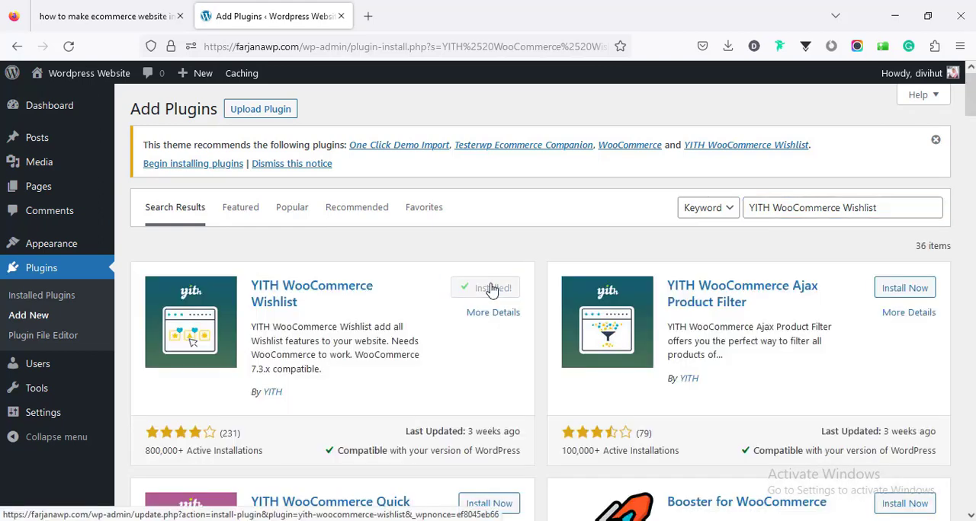
- Copy WPForms Lite from the guide's plugin list, search for it in Add Plugins, and install Contact Form by WPForms
click(46, 9)
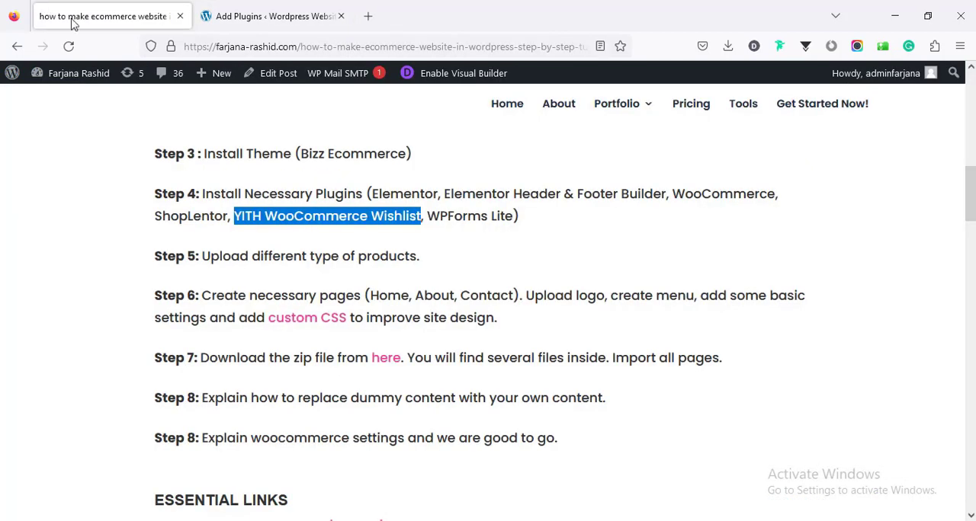
drag(428, 217, 513, 232)
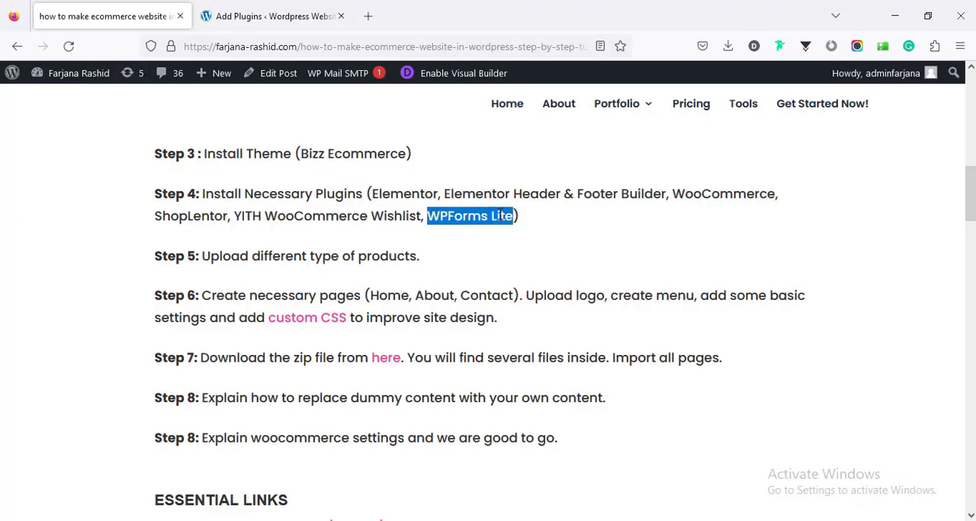
right_click(500, 217)
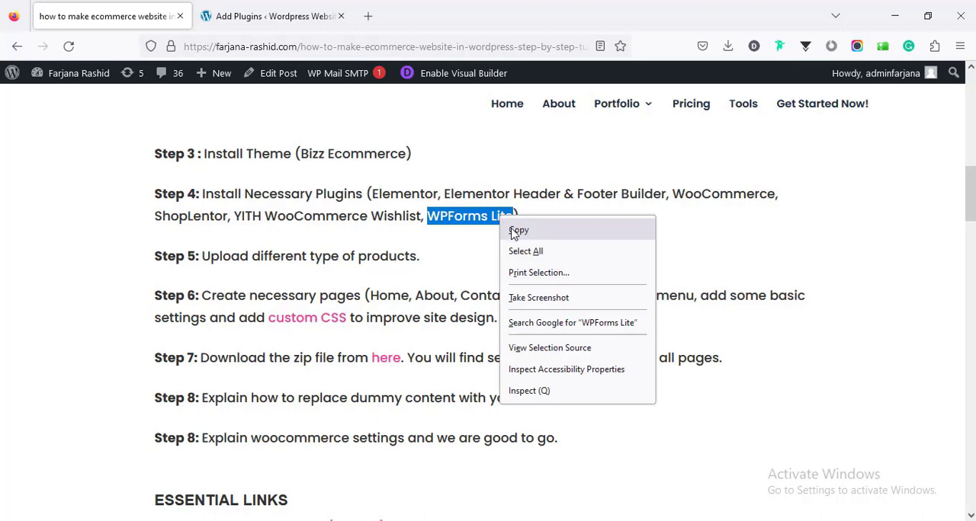
click(518, 230)
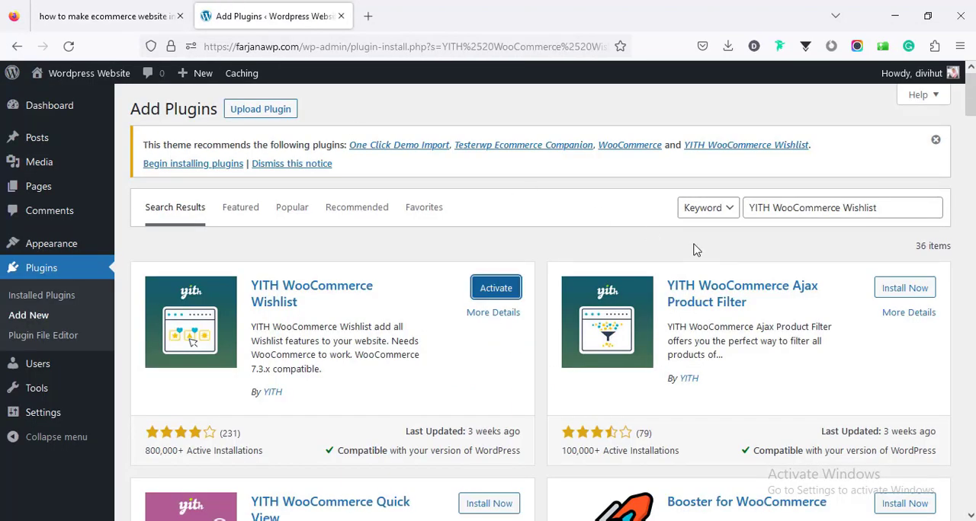
triple_click(760, 202)
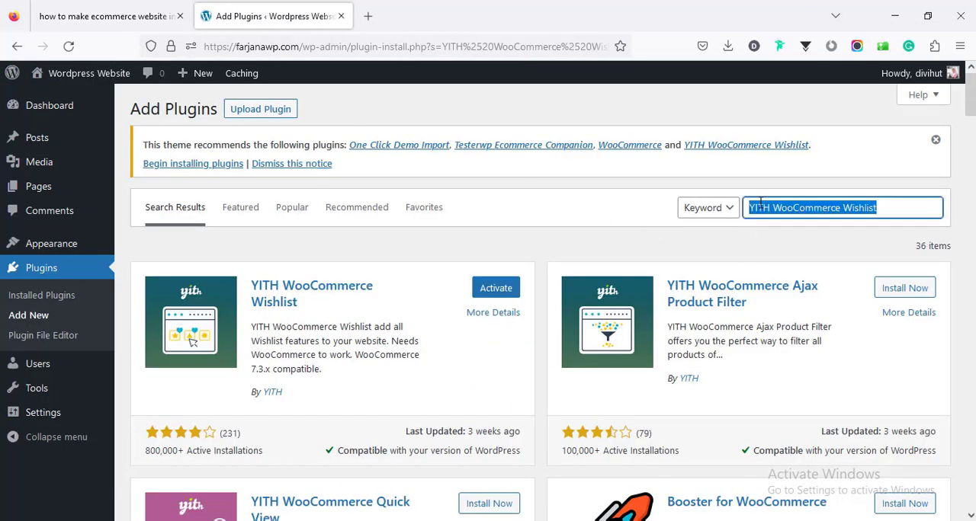
right_click(760, 202)
click(785, 317)
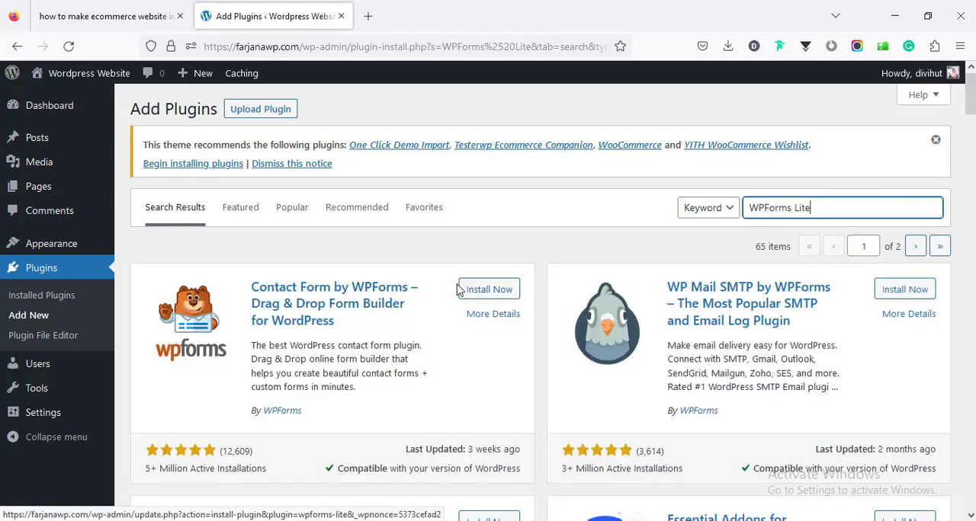
click(488, 290)
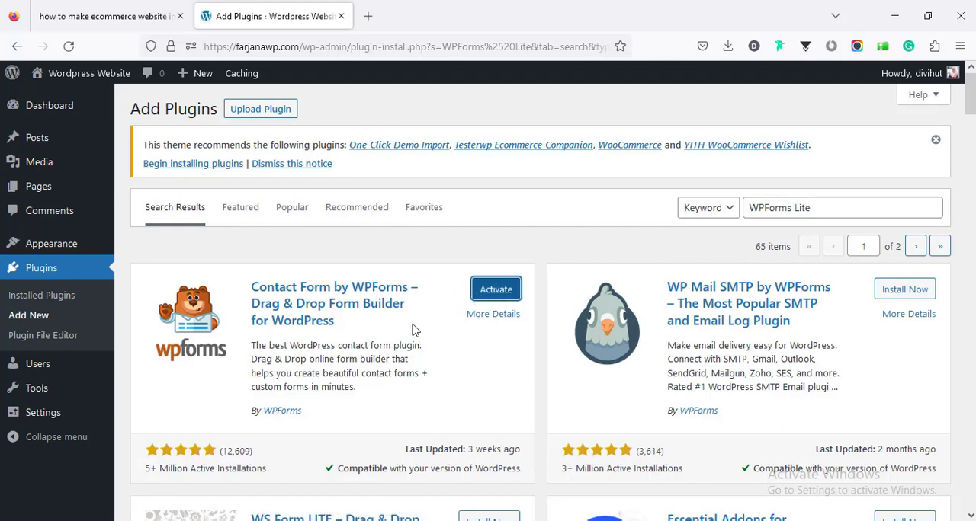
- Activate all the installed plugins together with a bulk action and review the plugin list
click(60, 299)
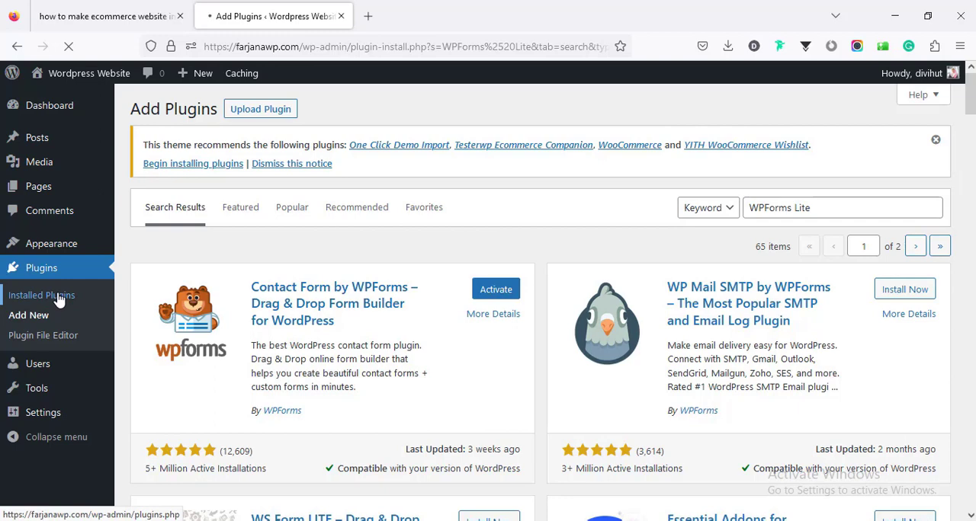
scroll(176, 313, down, 4)
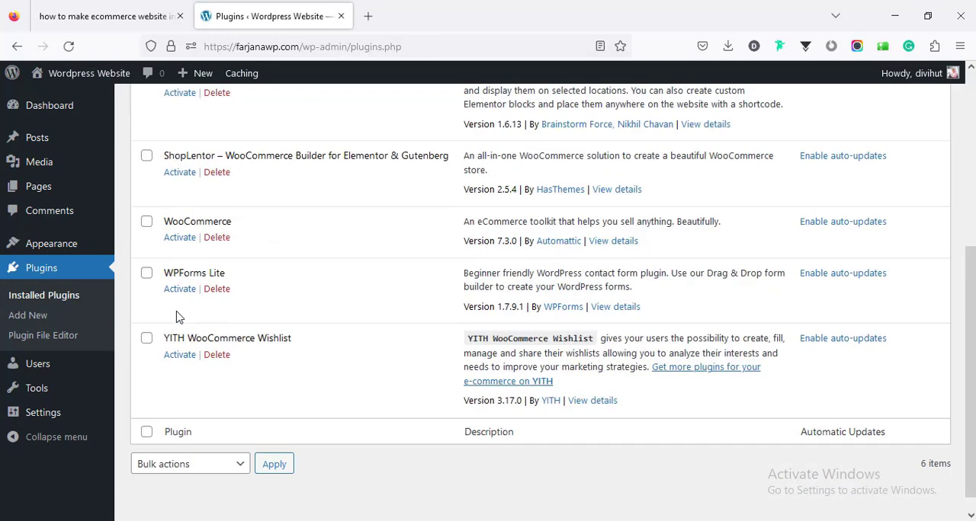
scroll(181, 297, up, 3)
click(147, 202)
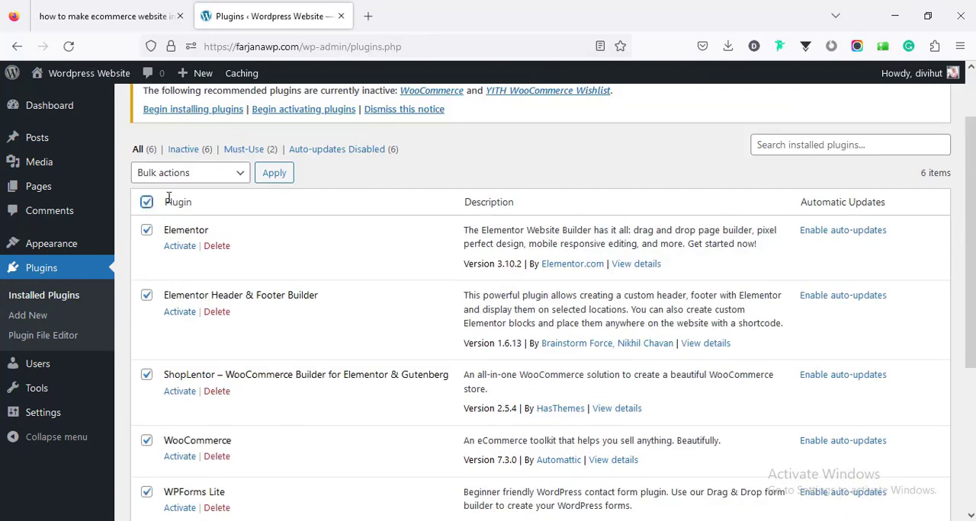
click(191, 174)
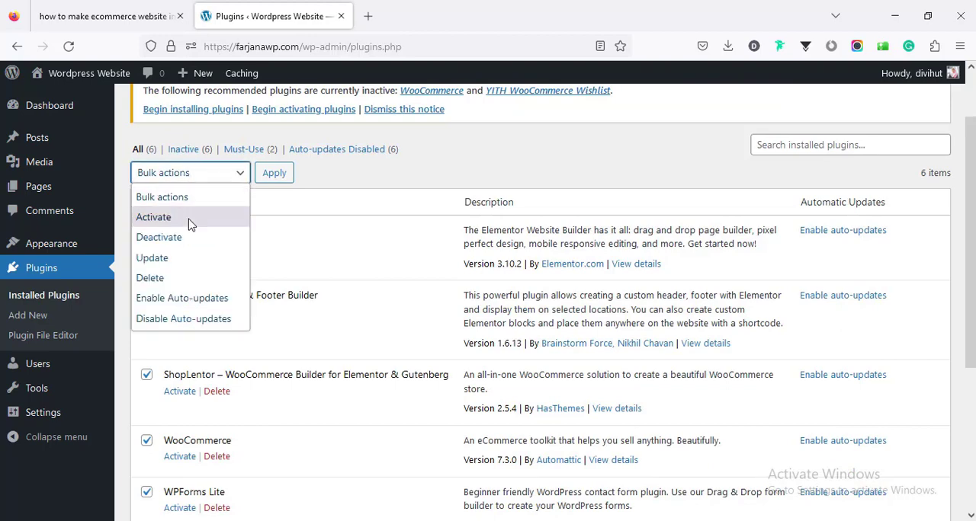
click(190, 221)
click(274, 176)
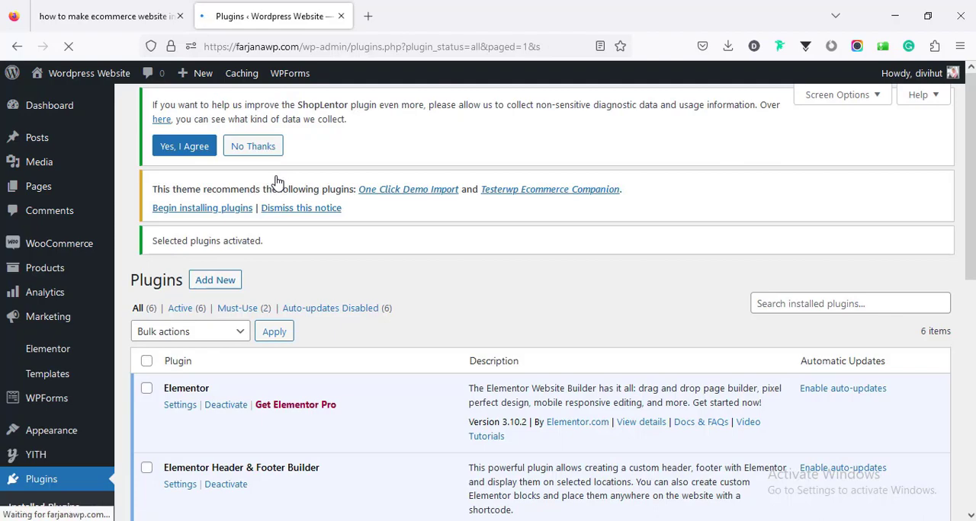
scroll(969, 229, down, 3)
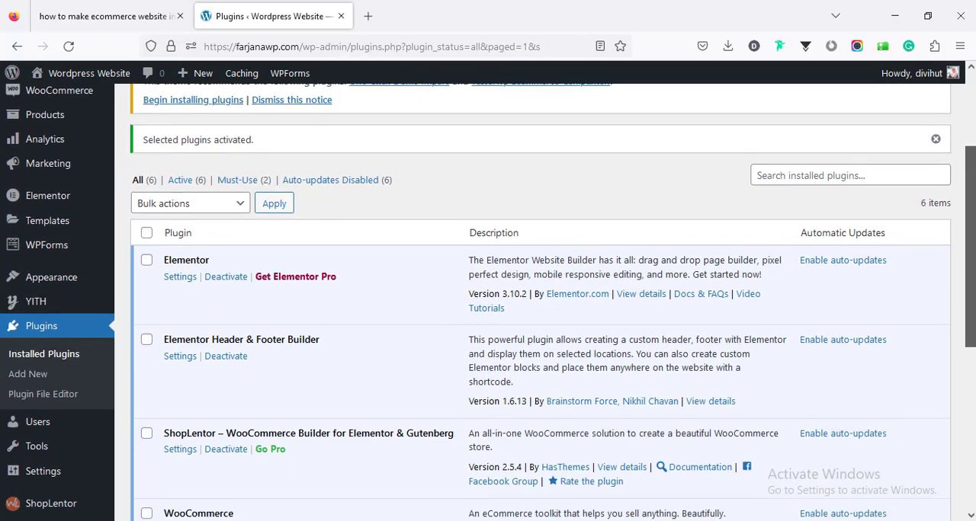
scroll(534, 305, down, 7)
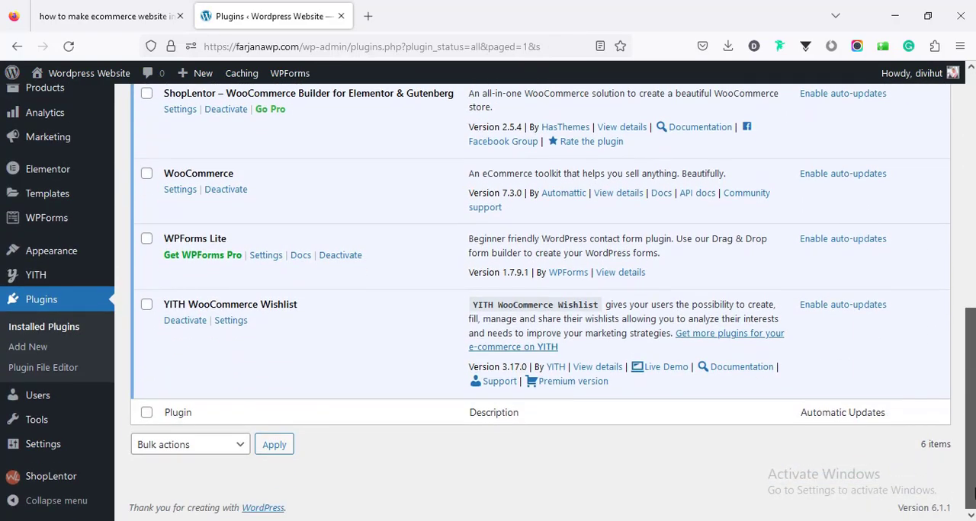
scroll(973, 494, up, 10)
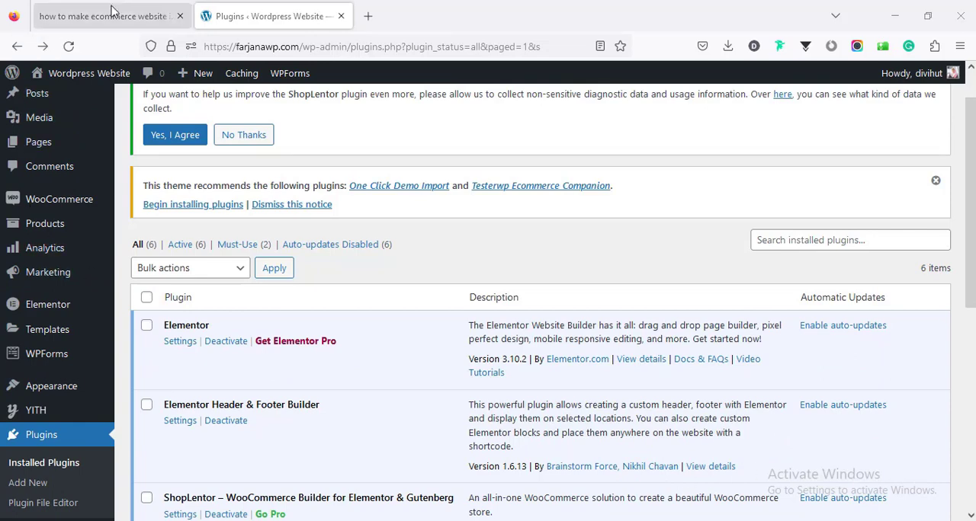
- Check the guide's next step on uploading products, and start creating a new WooCommerce product
click(112, 14)
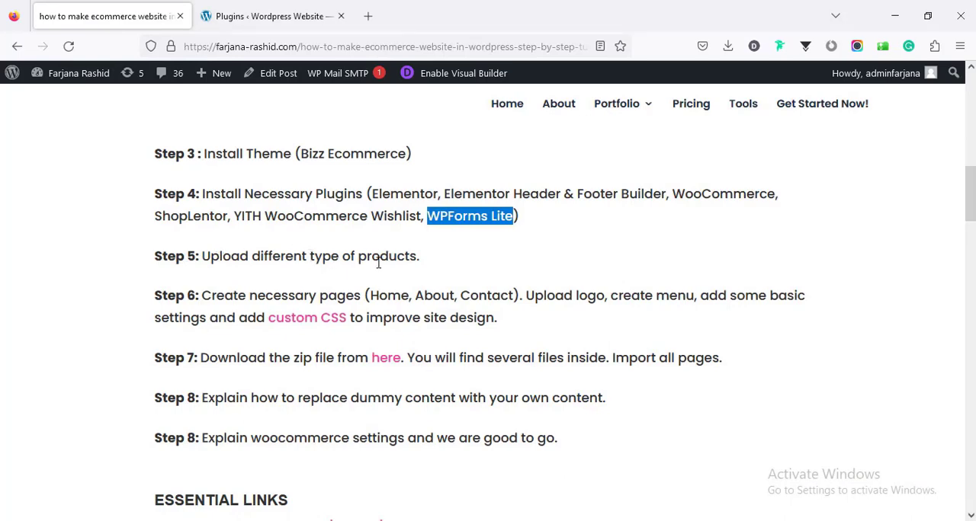
click(275, 11)
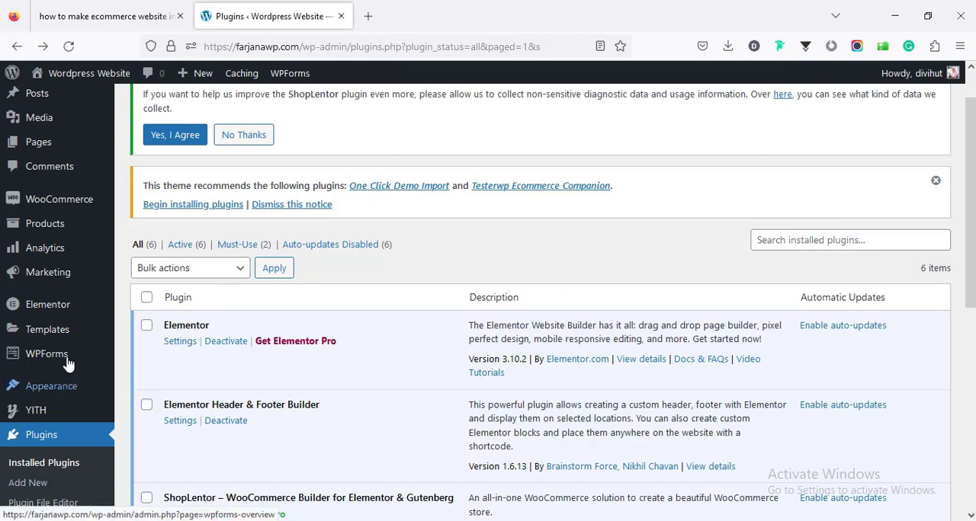
scroll(68, 364, up, 1)
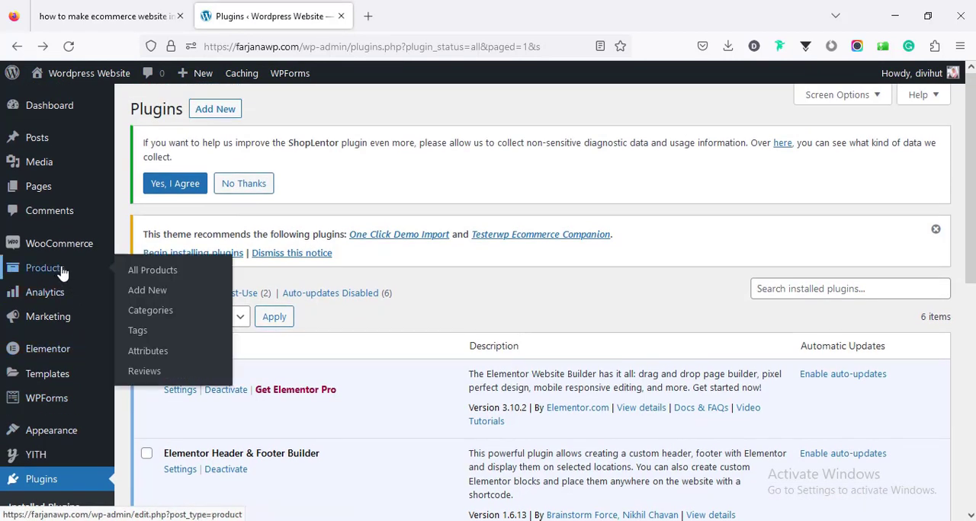
click(64, 274)
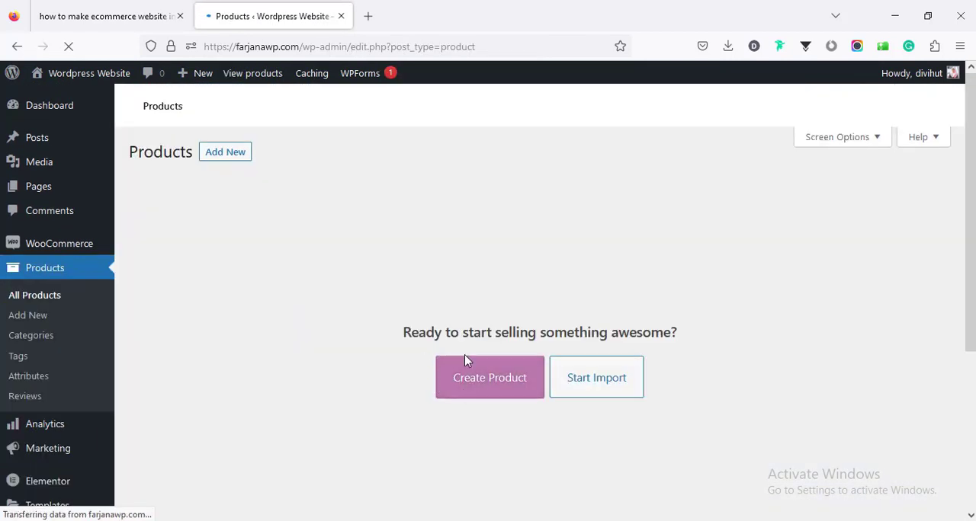
click(483, 371)
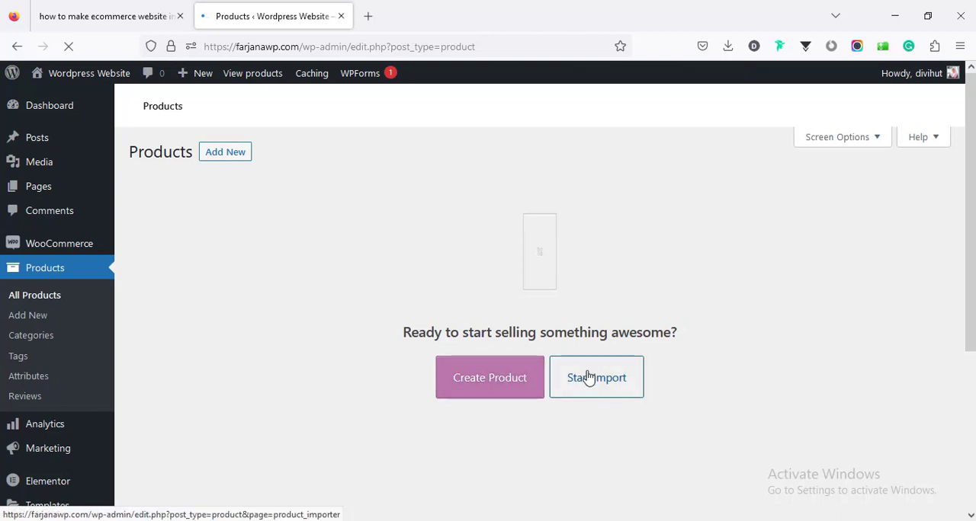
click(468, 383)
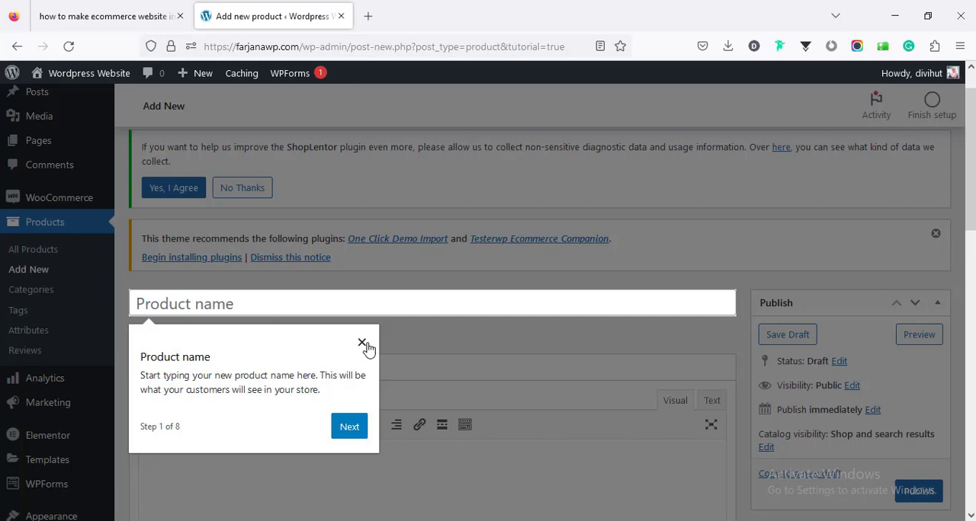
click(362, 342)
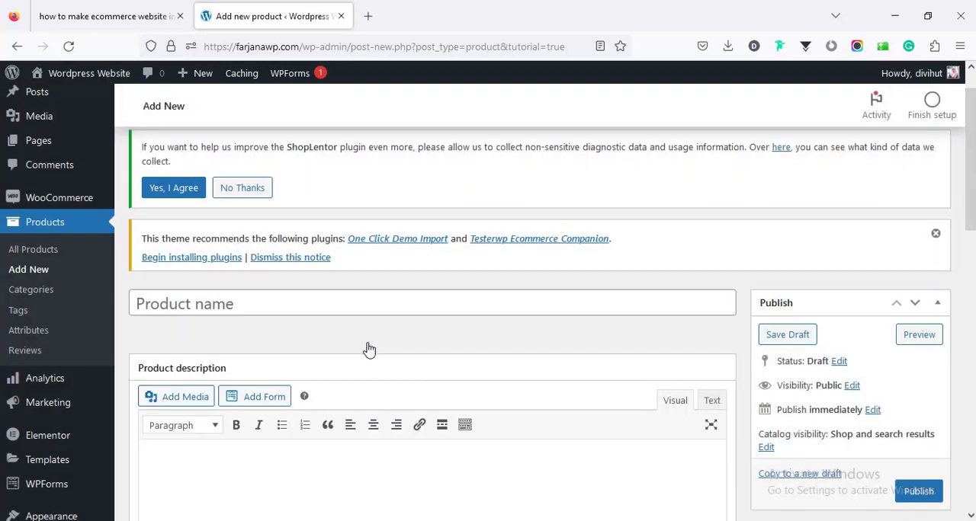
- Name the new product "Our first Product"
click(196, 304)
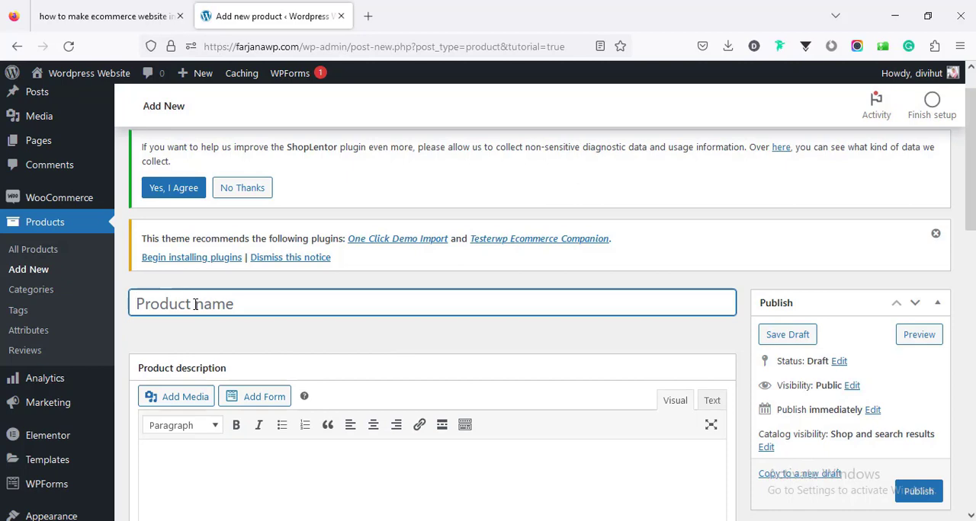
text(Our f)
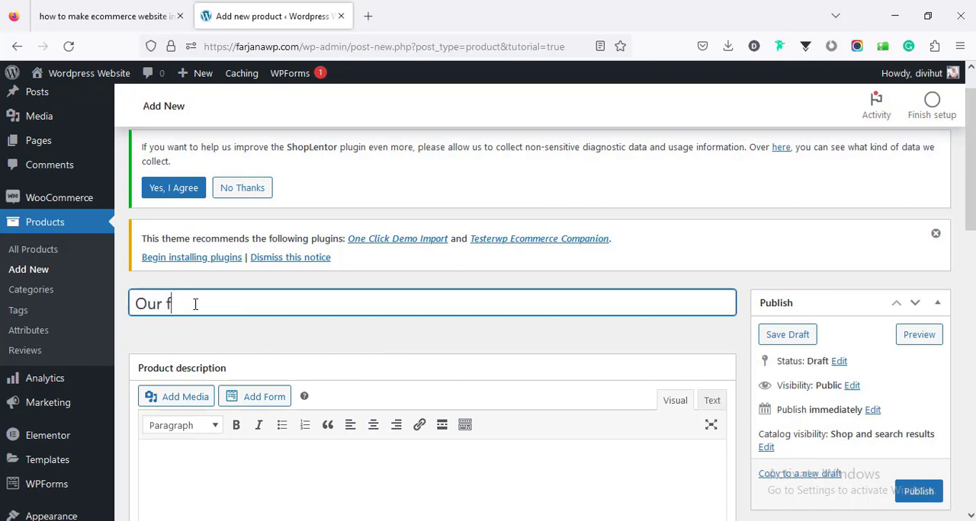
text(irst Product)
- Fill the product description with the dummy text copied from the Lorem Ipsum website
scroll(290, 374, down, 3)
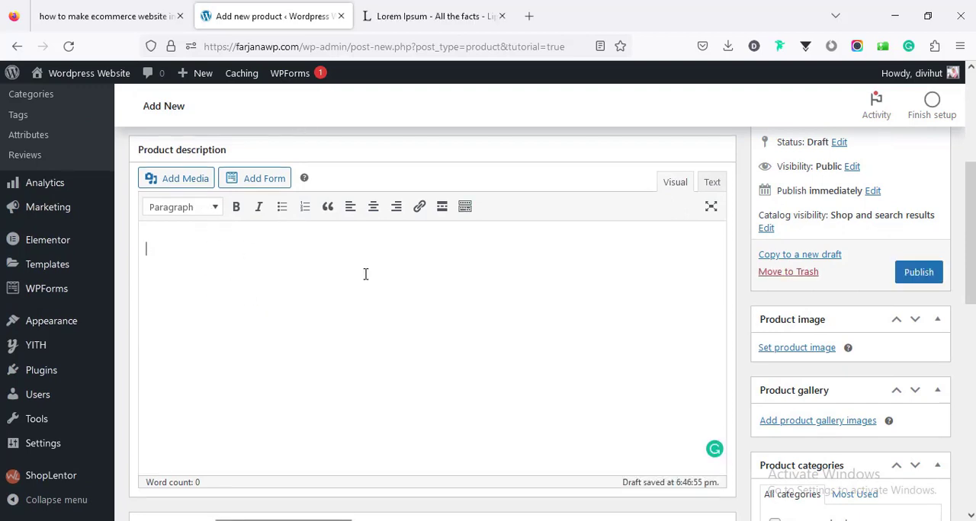
right_click(313, 258)
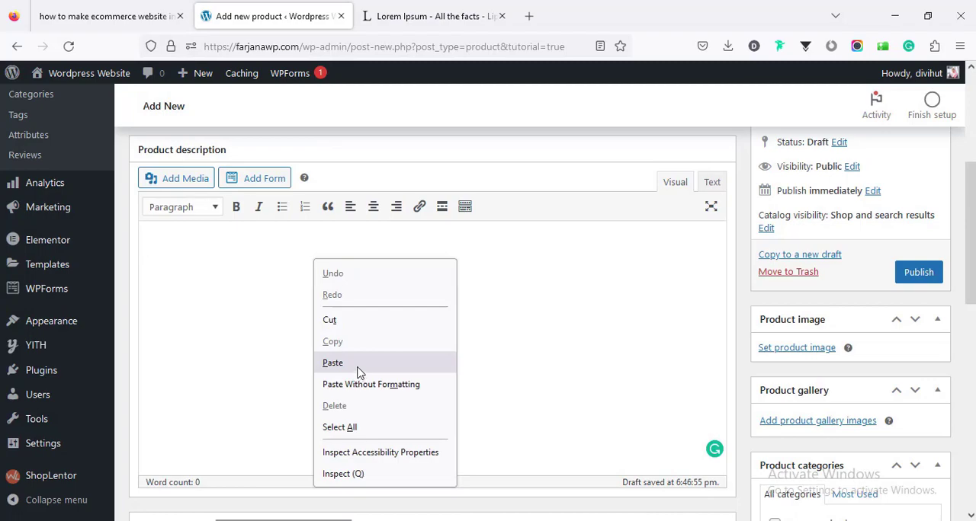
click(332, 364)
scroll(381, 383, down, 4)
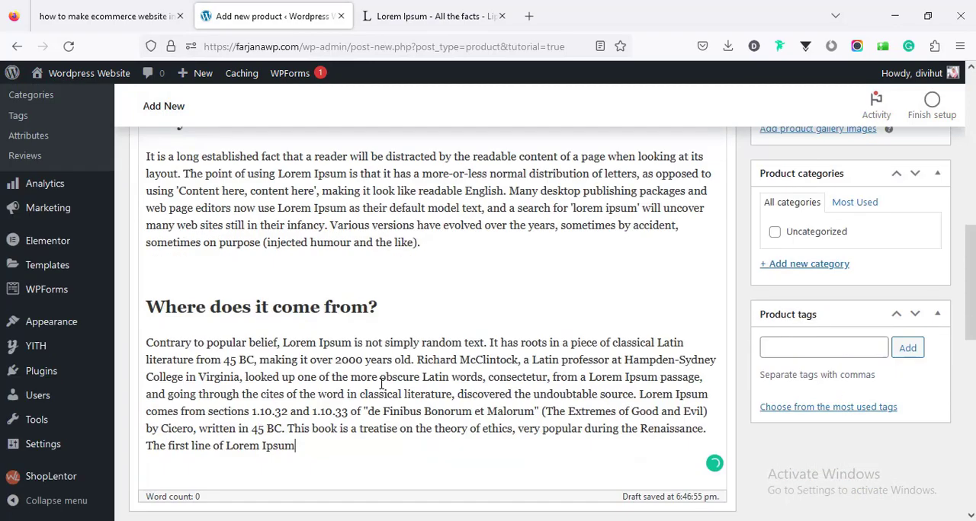
scroll(381, 384, up, 4)
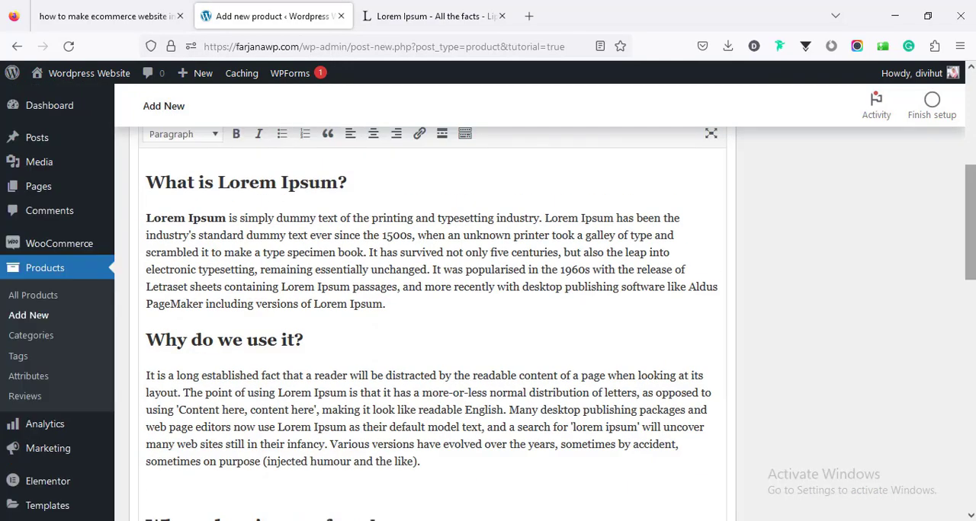
- Fill the product short description with the opening text of the "Why do we use it?" paragraph copied from the main description
scroll(427, 320, down, 10)
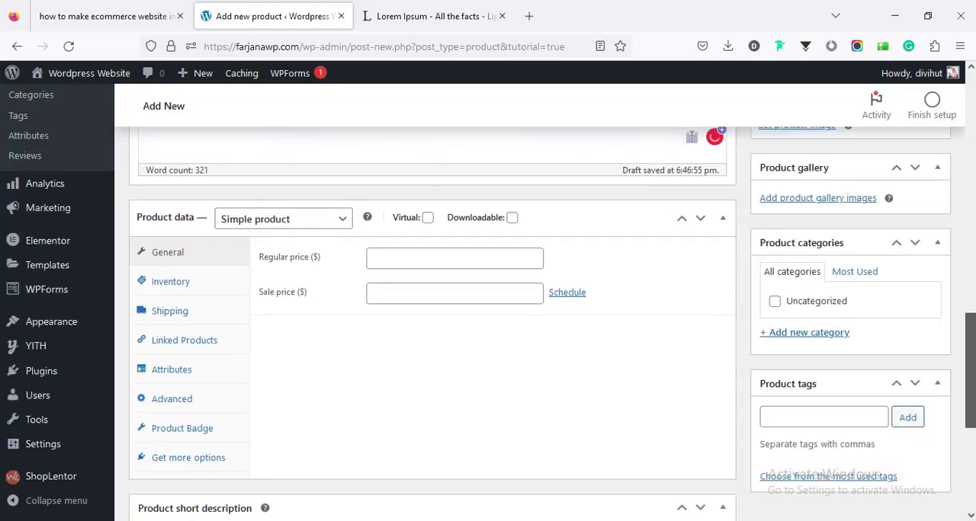
drag(974, 389, 974, 414)
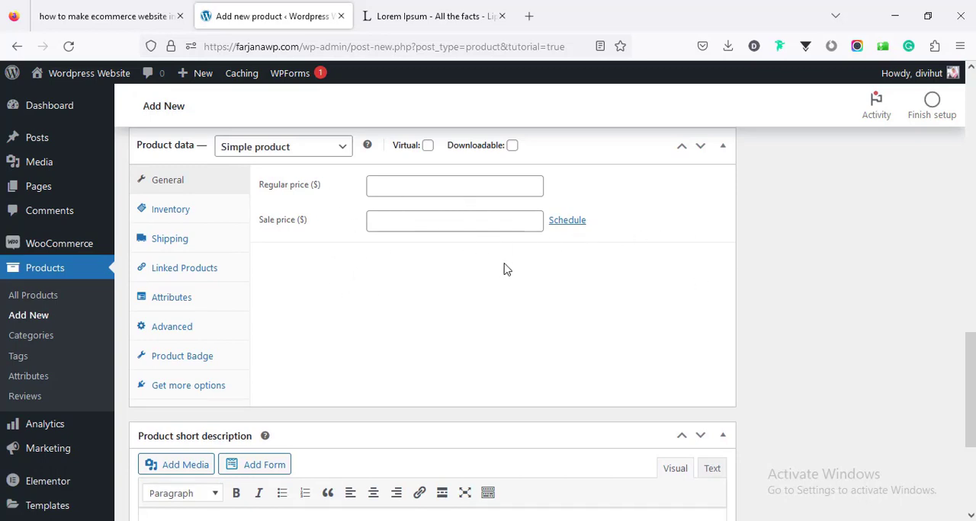
drag(974, 369, 974, 425)
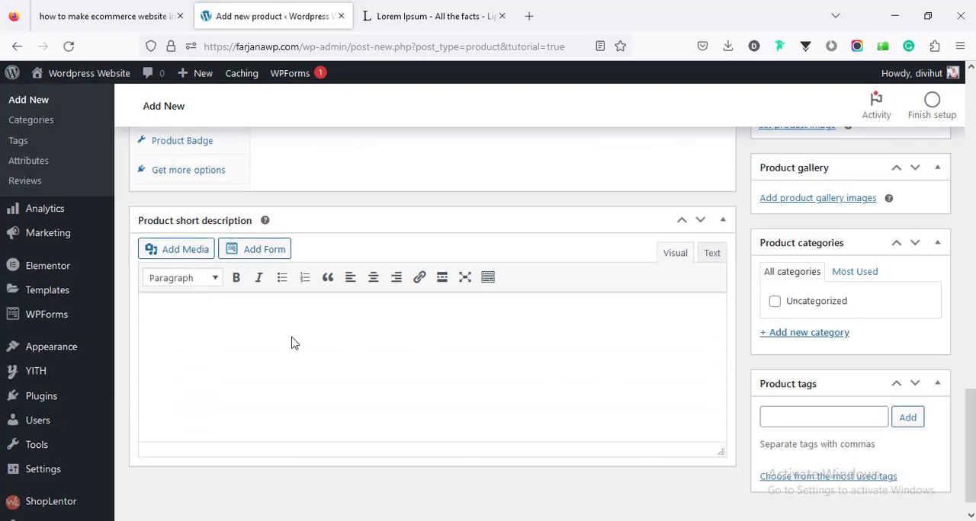
drag(972, 425, 962, 230)
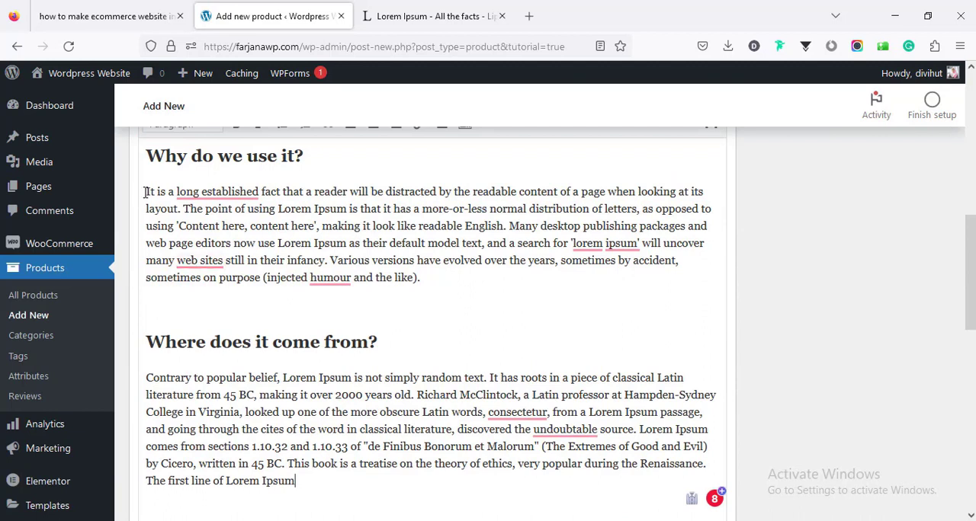
drag(145, 192, 324, 231)
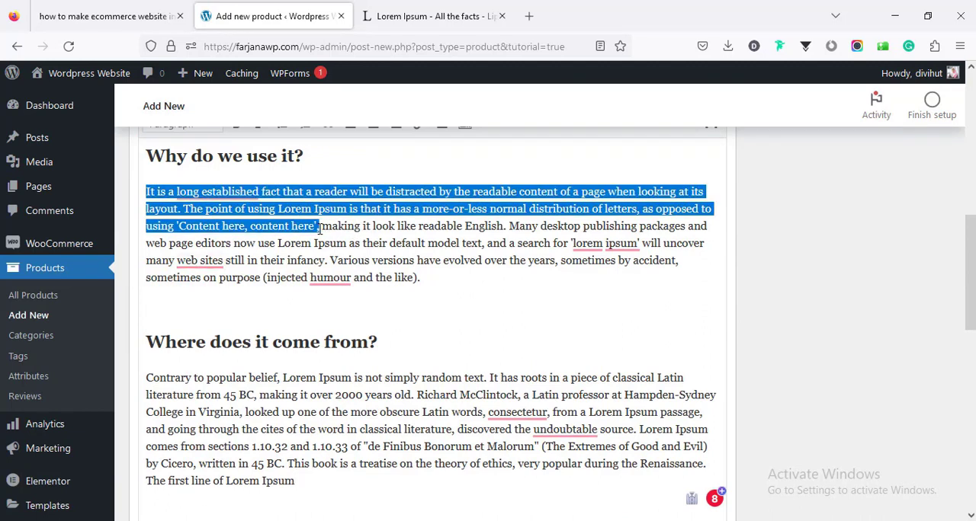
right_click(292, 209)
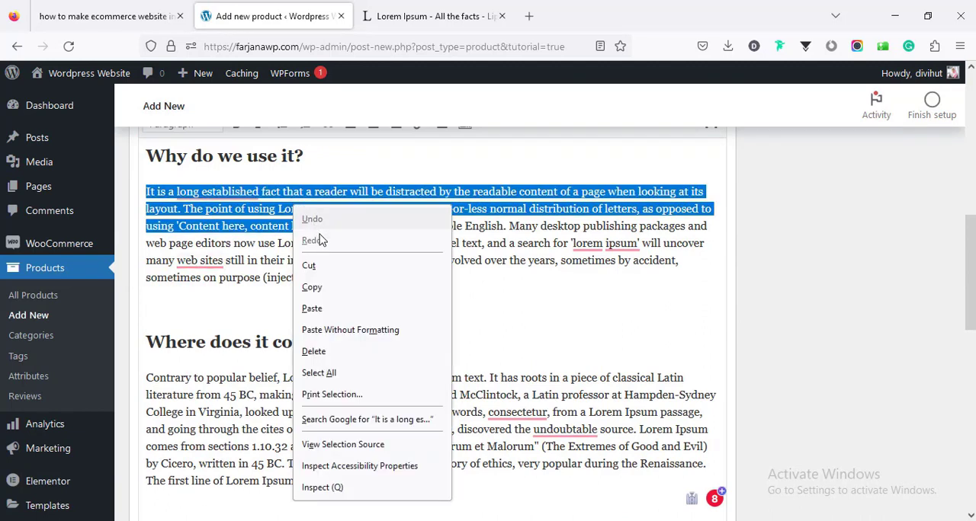
click(326, 287)
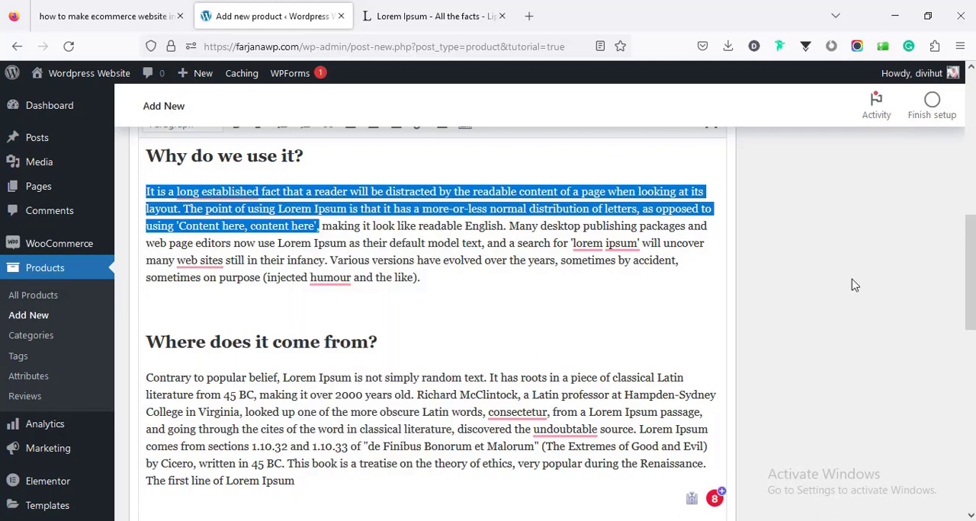
scroll(255, 344, down, 10)
right_click(264, 348)
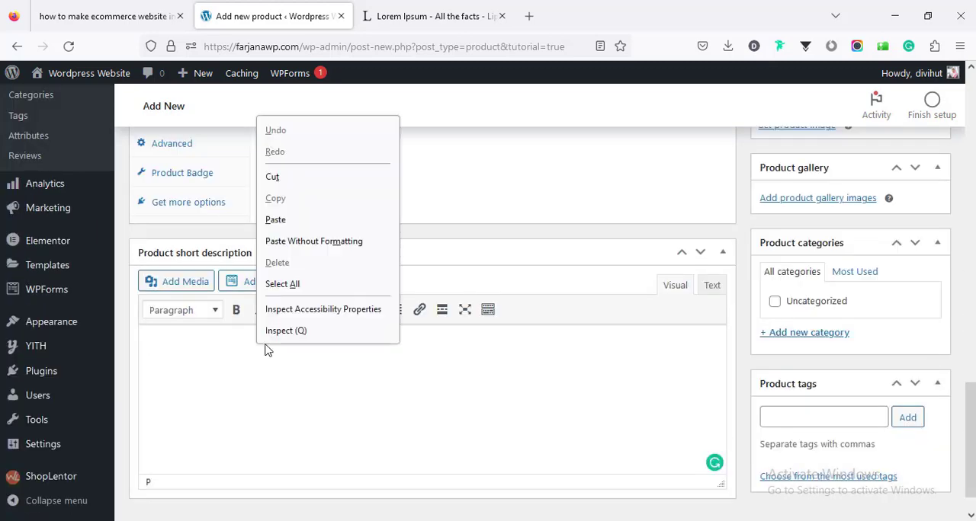
click(295, 222)
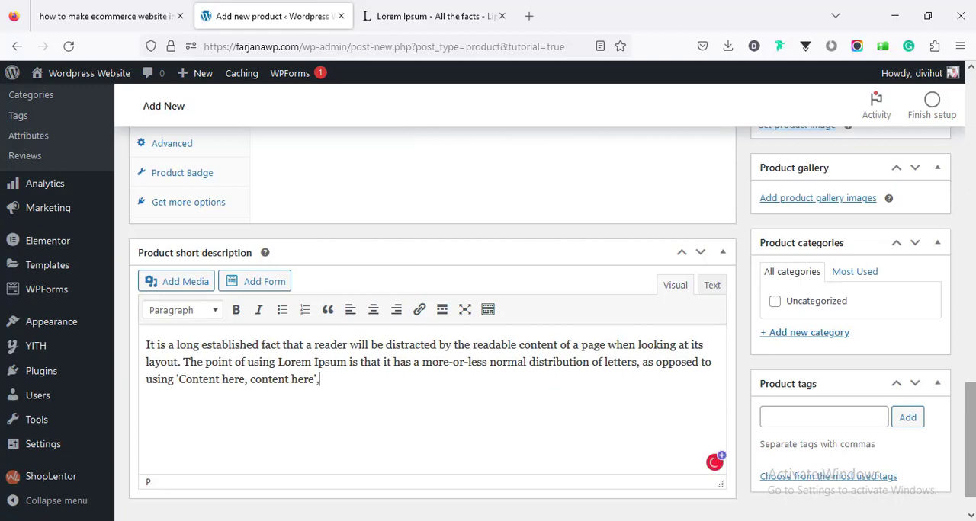
- Upload dress1-1.jpg from the images folder and set it as the product image
drag(970, 432, 970, 221)
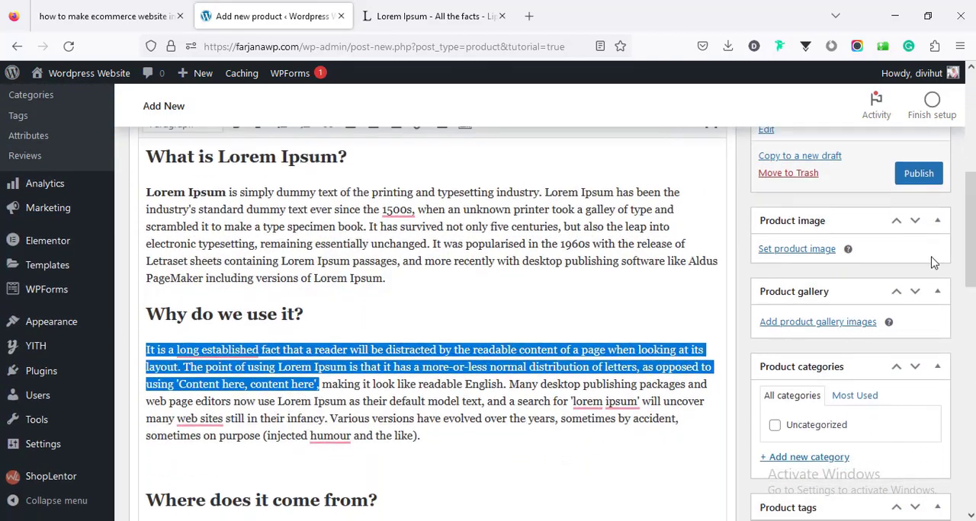
click(793, 250)
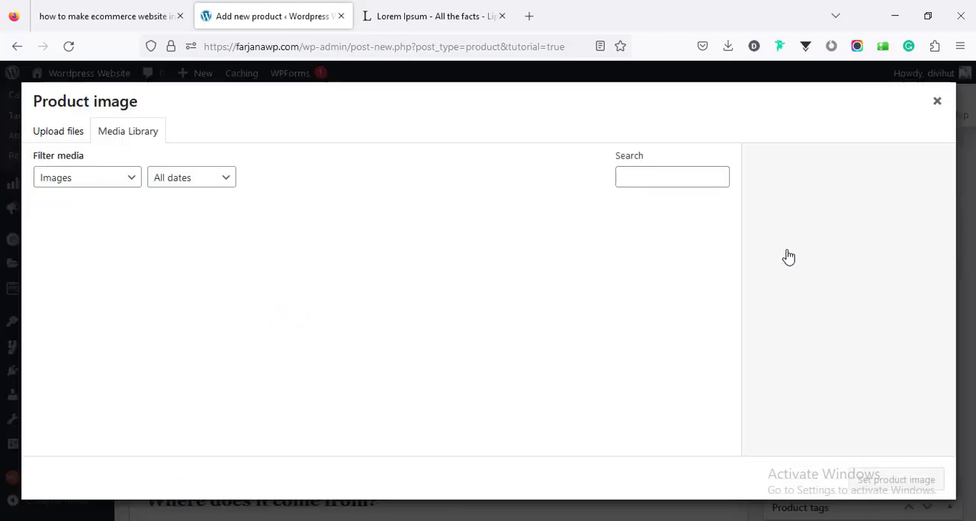
click(48, 136)
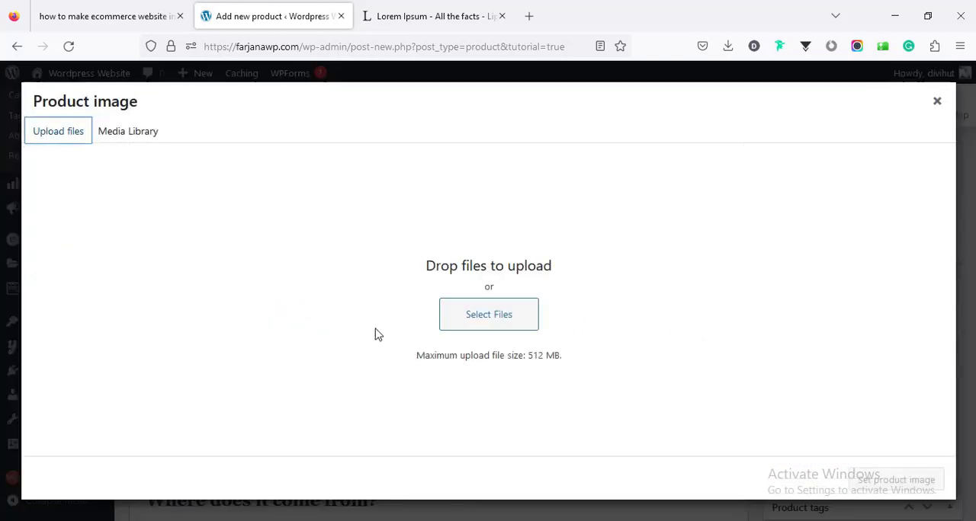
click(483, 320)
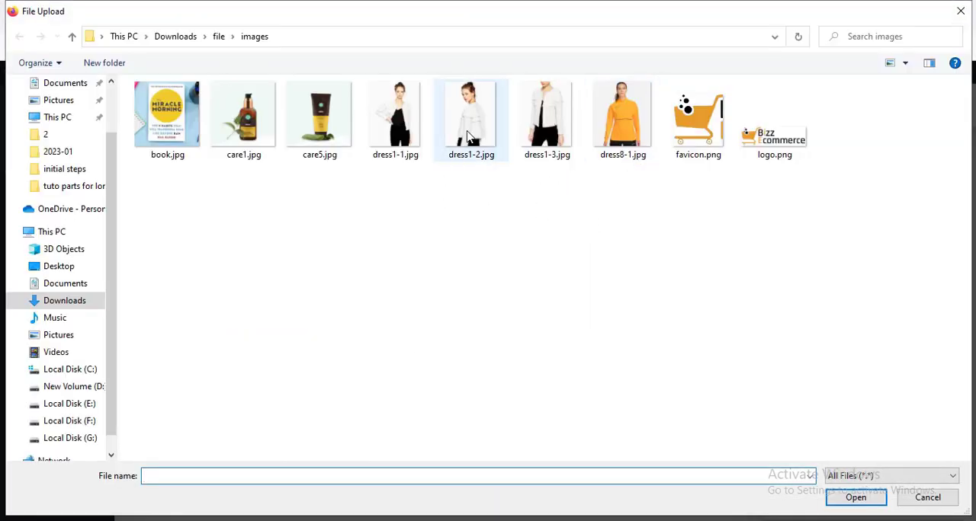
click(410, 136)
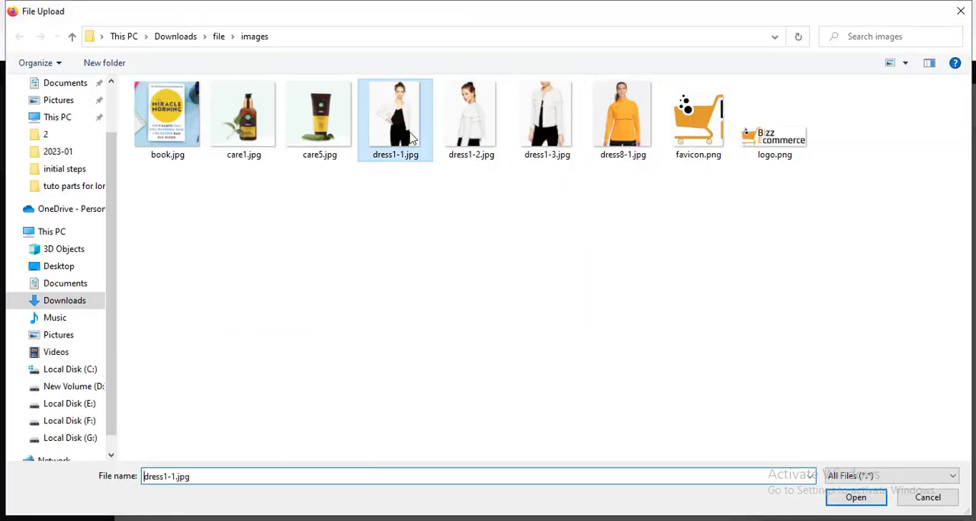
click(867, 499)
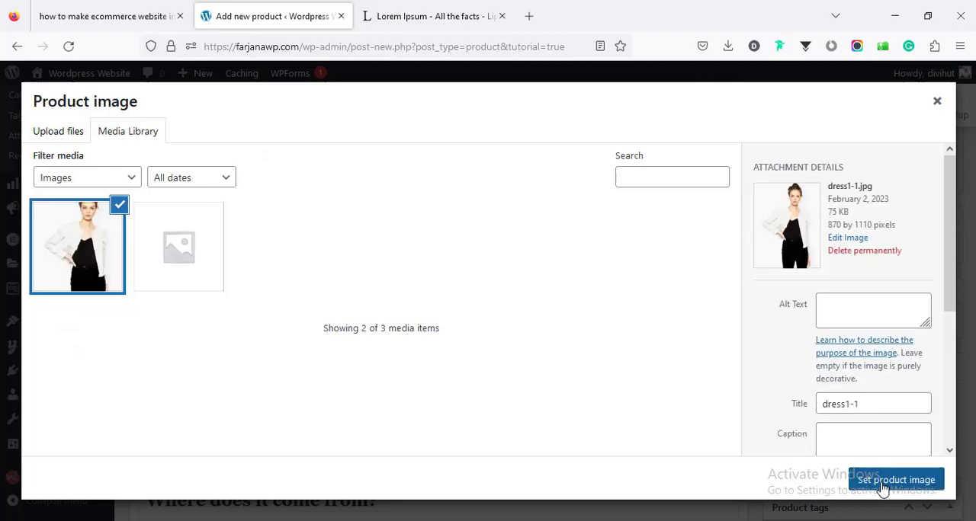
click(884, 484)
- Upload dress1-2.jpg, dress1-3.jpg and dress8-1.jpg and add them to the product gallery
scroll(783, 292, down, 4)
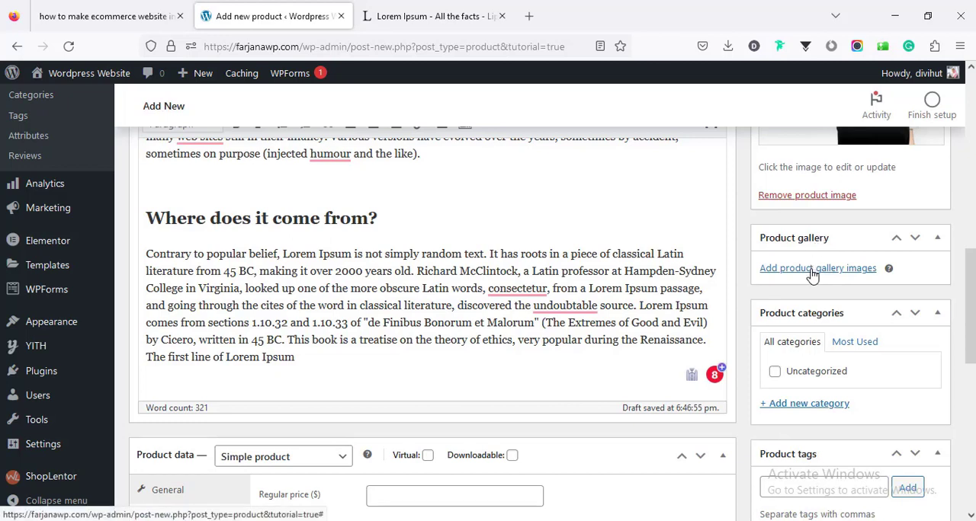
click(813, 272)
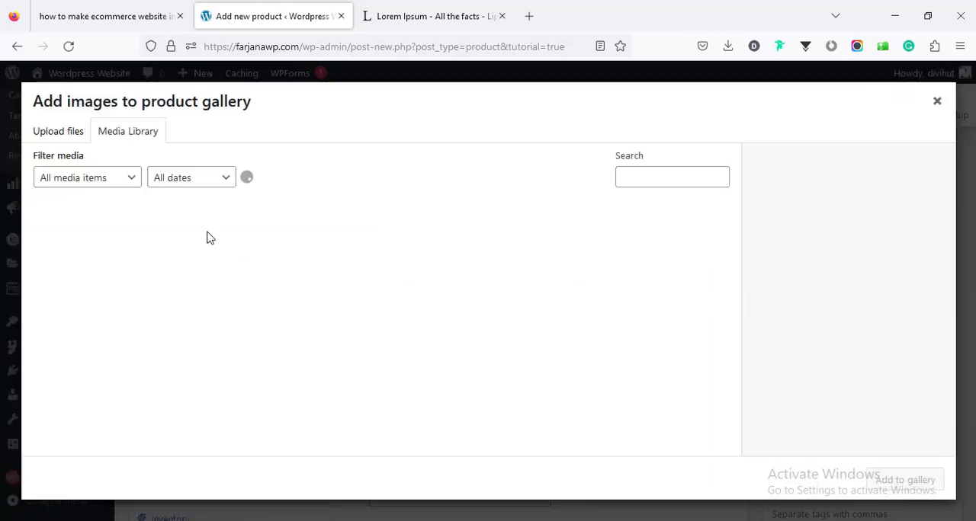
click(59, 134)
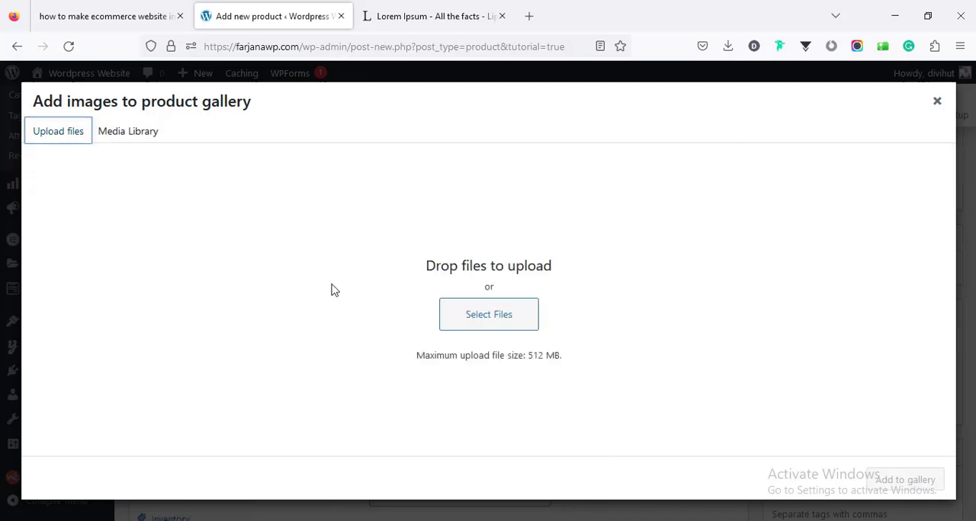
click(453, 320)
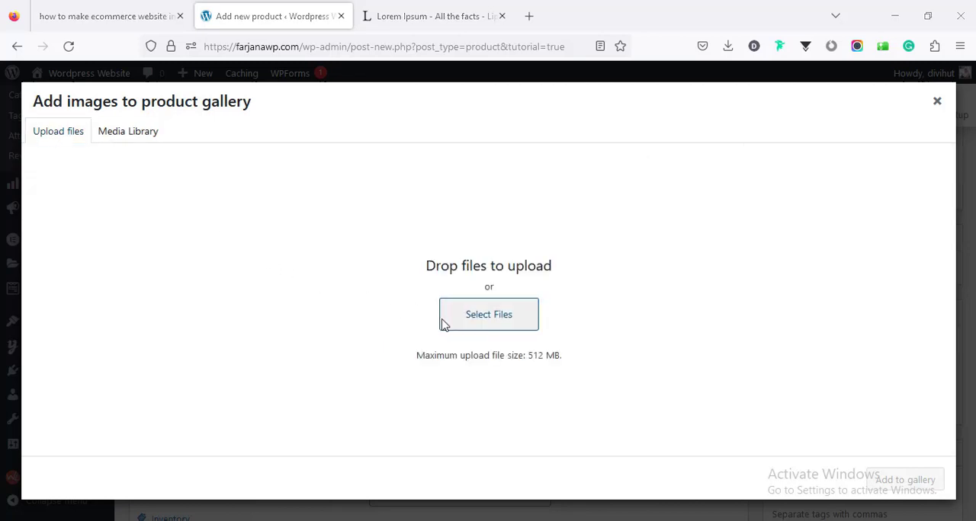
click(470, 118)
shift+click(622, 118)
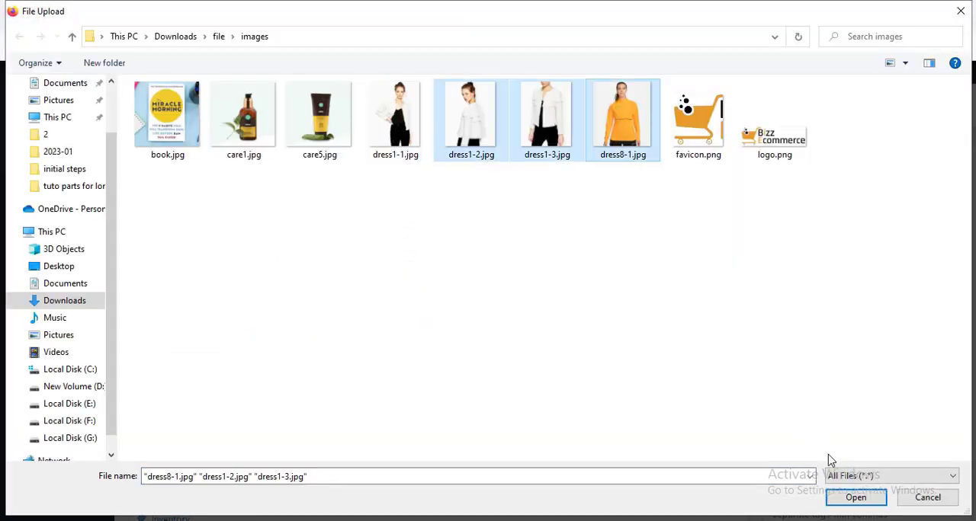
click(855, 498)
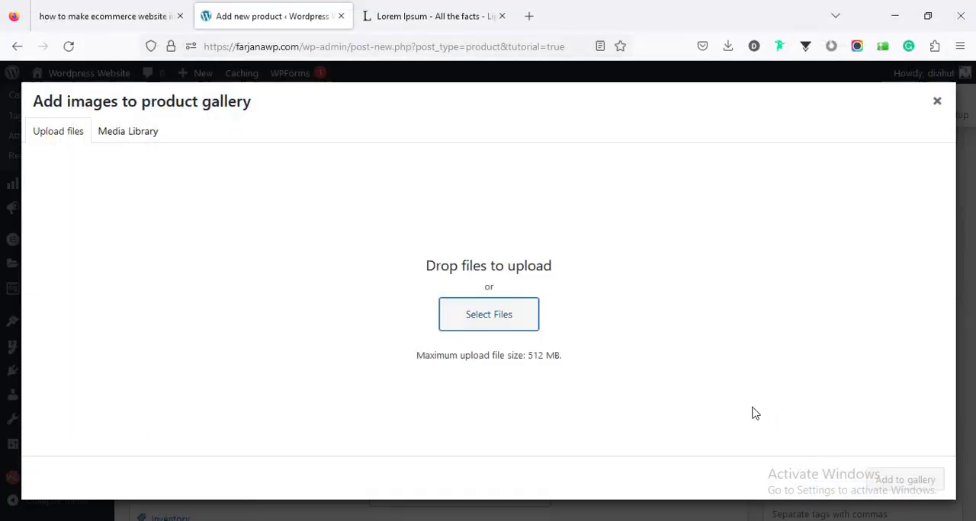
click(905, 480)
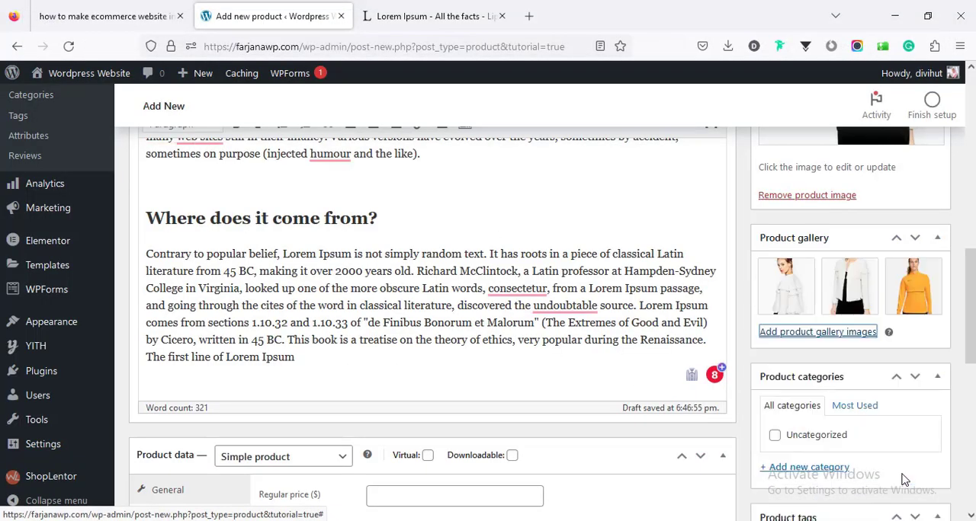
- Create a new product category named "Women's Cloth" and assign it to the product
scroll(897, 465, down, 5)
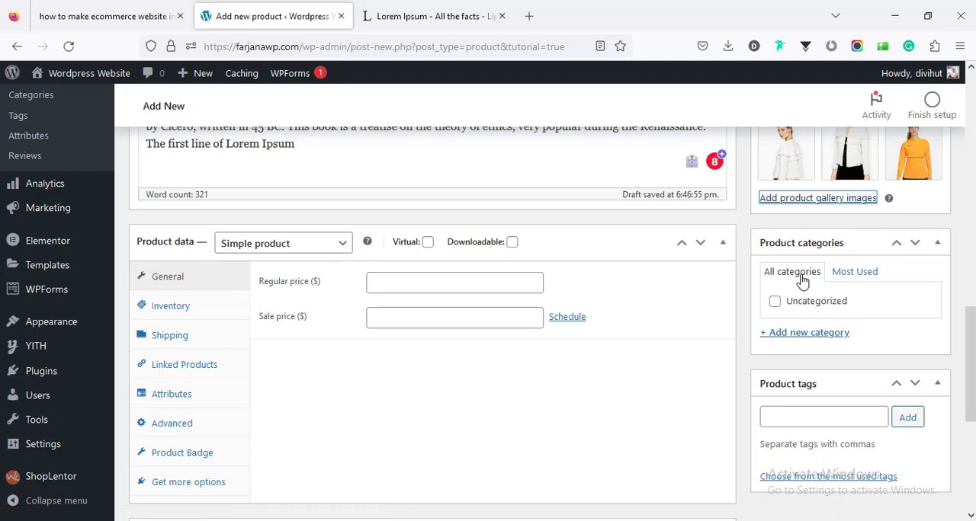
click(783, 335)
scroll(971, 343, up, 2)
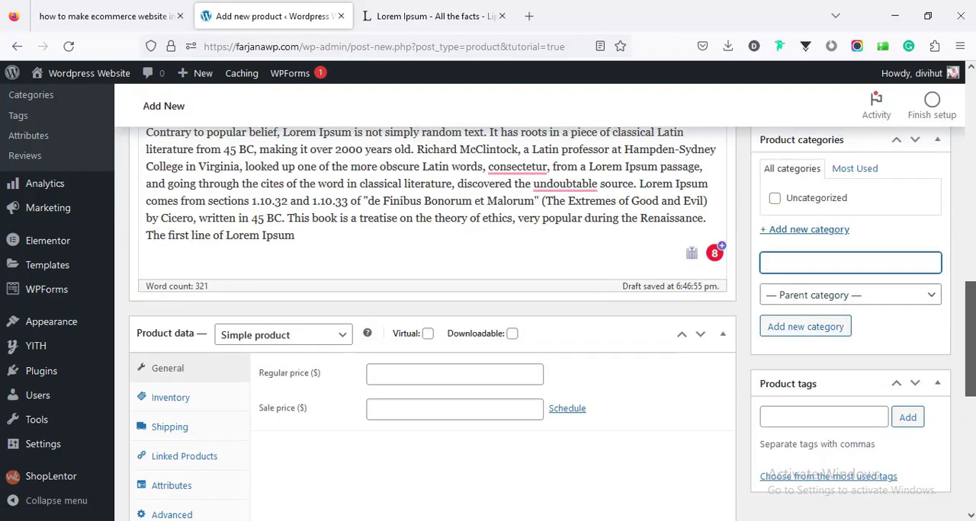
drag(971, 341, 970, 299)
scroll(834, 399, down, 2)
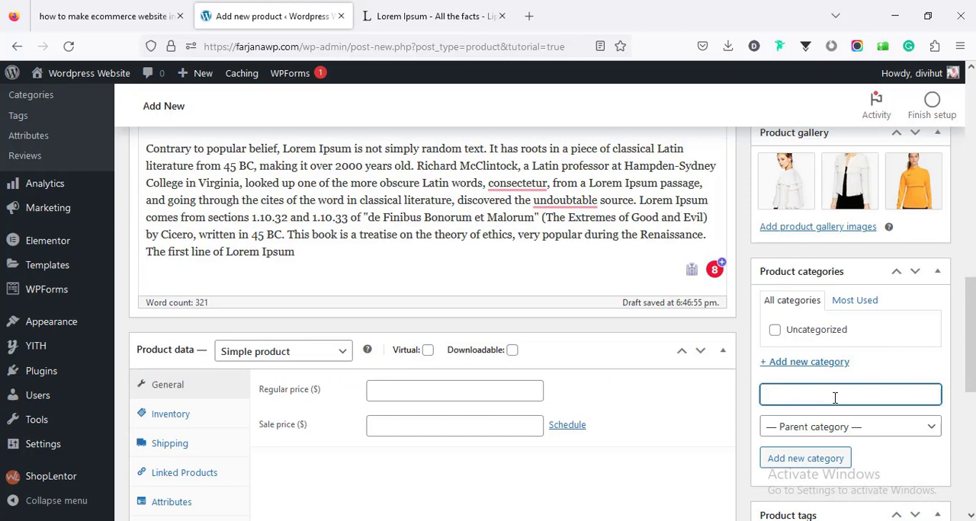
text(Women's Cloth)
click(809, 461)
- Add the product tags "cloths" and "womens"
click(801, 418)
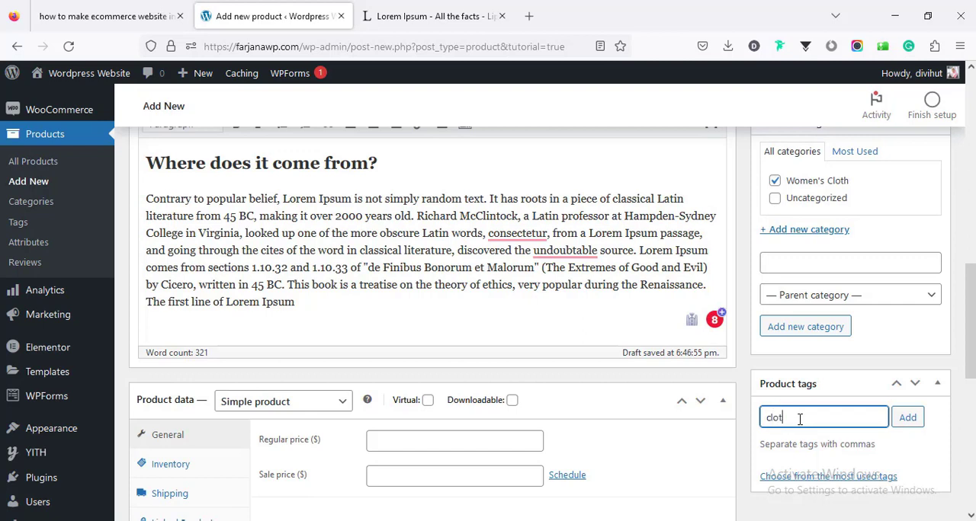
text(cloths)
key(Return)
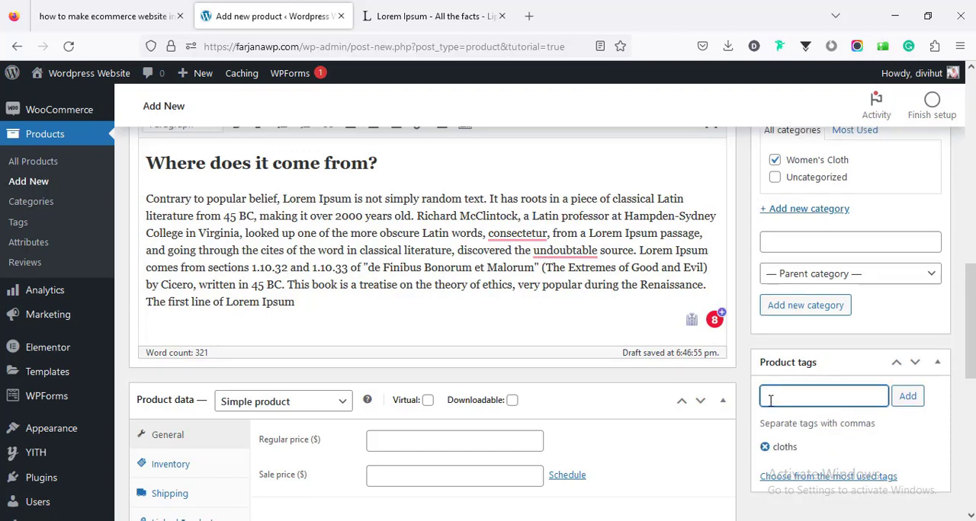
text(womens)
key(Return)
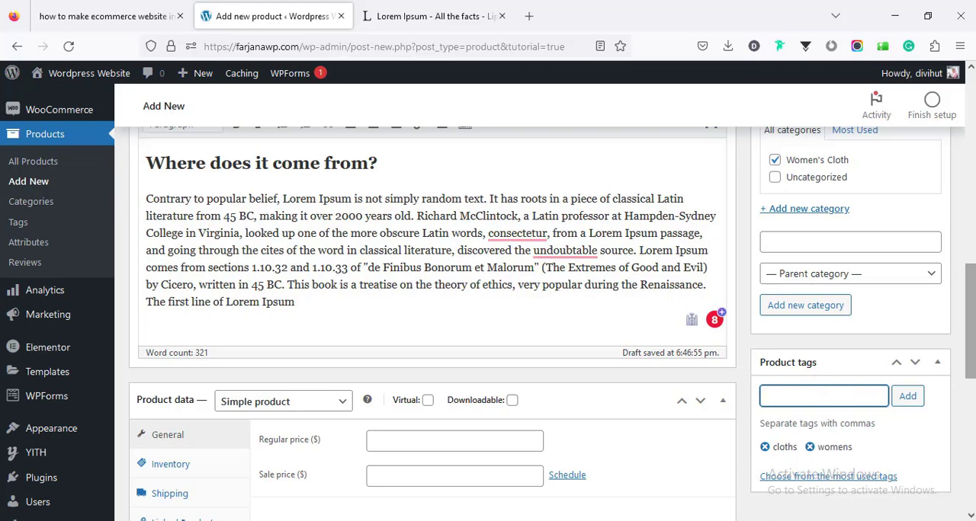
- Open the list of product types in the product data section
scroll(969, 343, down, 2)
scroll(974, 424, down, 3)
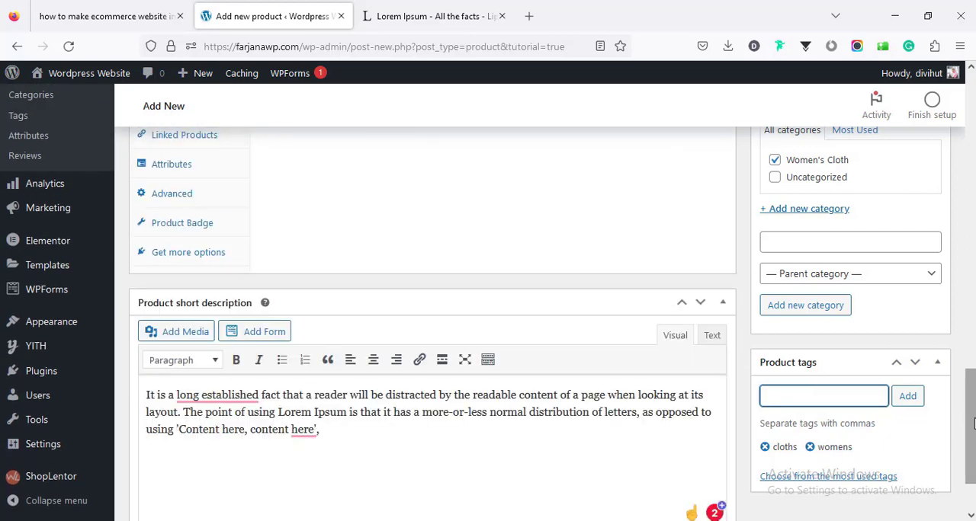
scroll(973, 424, up, 2)
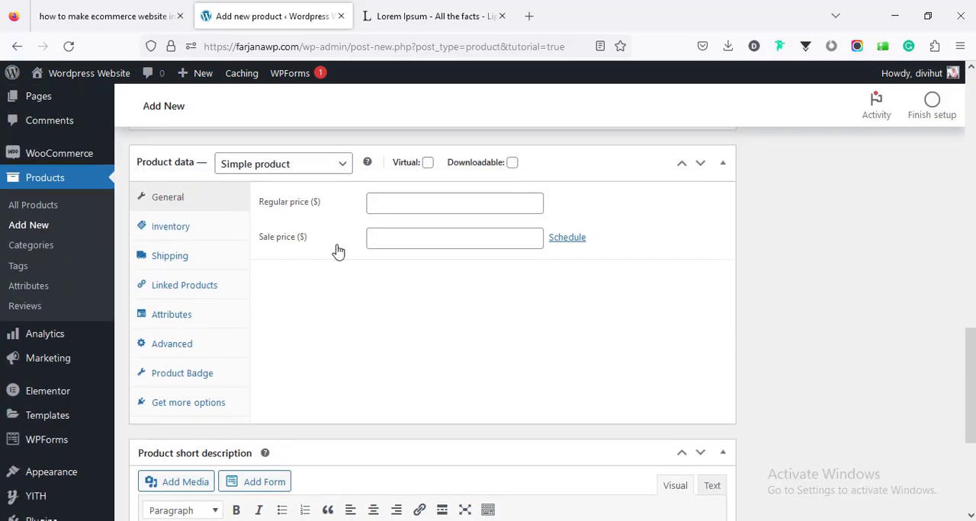
click(260, 173)
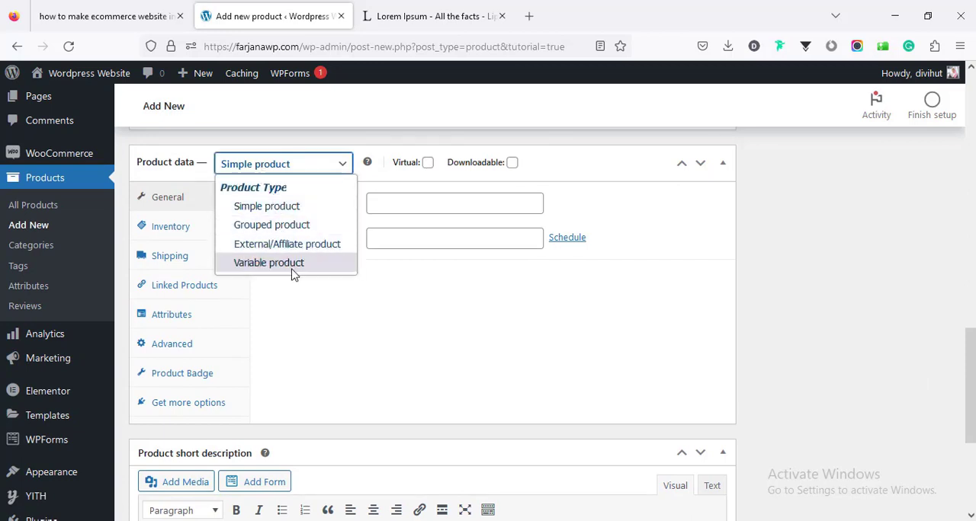
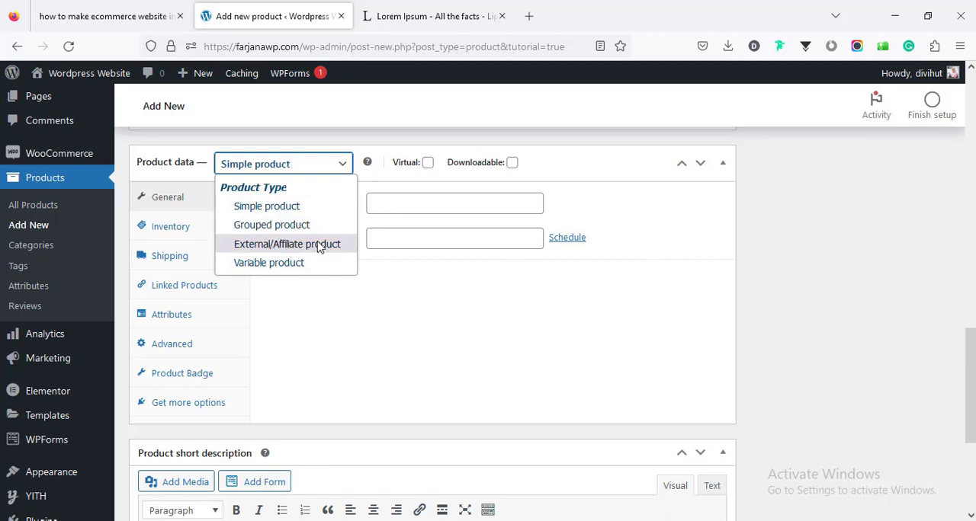
- Keep the Simple product type, set the regular price to 20 and sale price to 15, and open the sale schedule dates
click(276, 212)
click(416, 205)
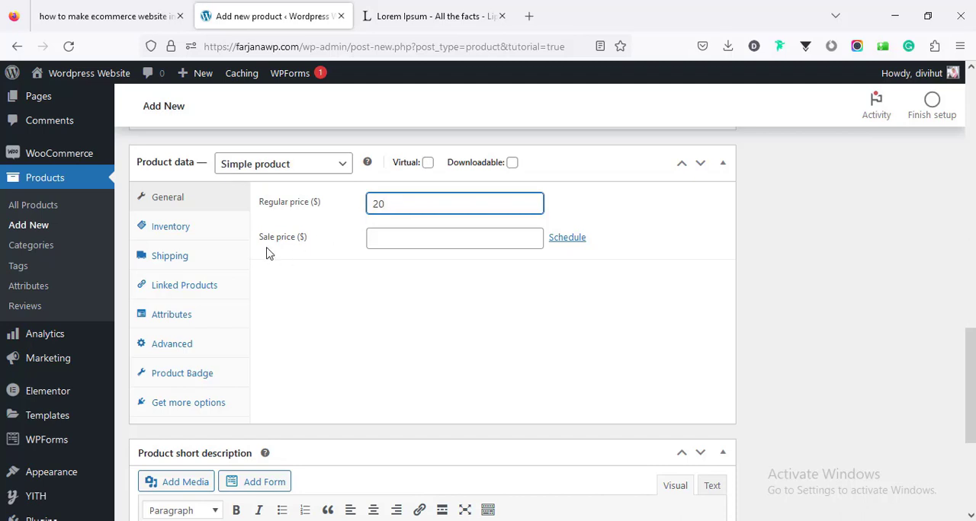
click(393, 237)
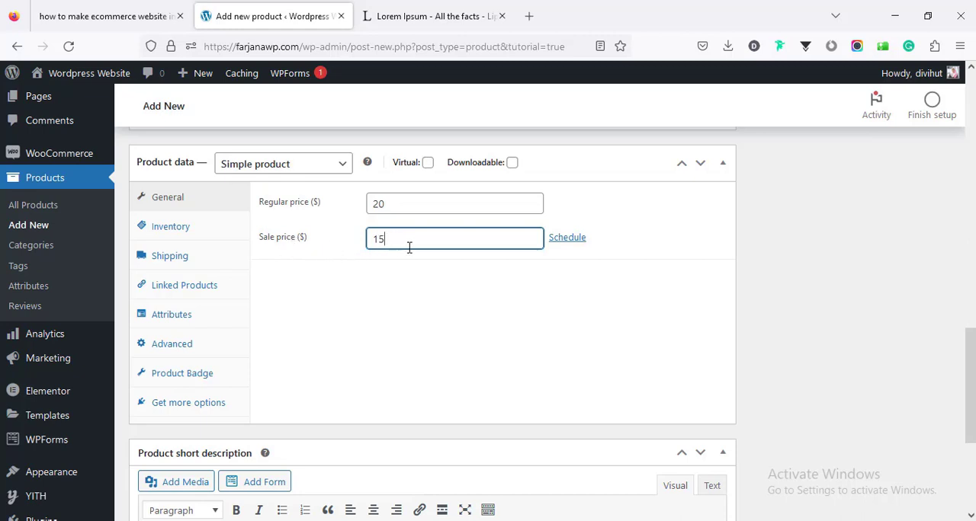
click(561, 239)
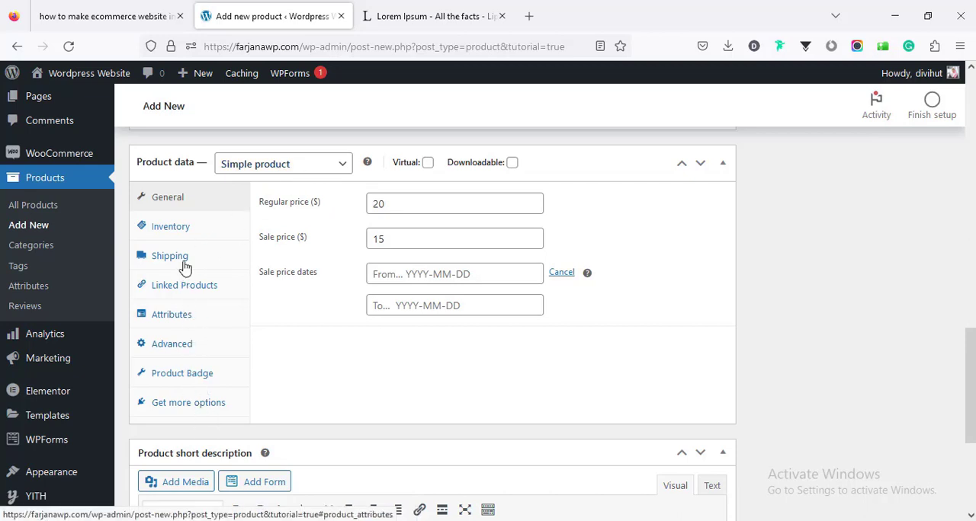
- Set the product's SKU to 1 in the inventory data
click(183, 233)
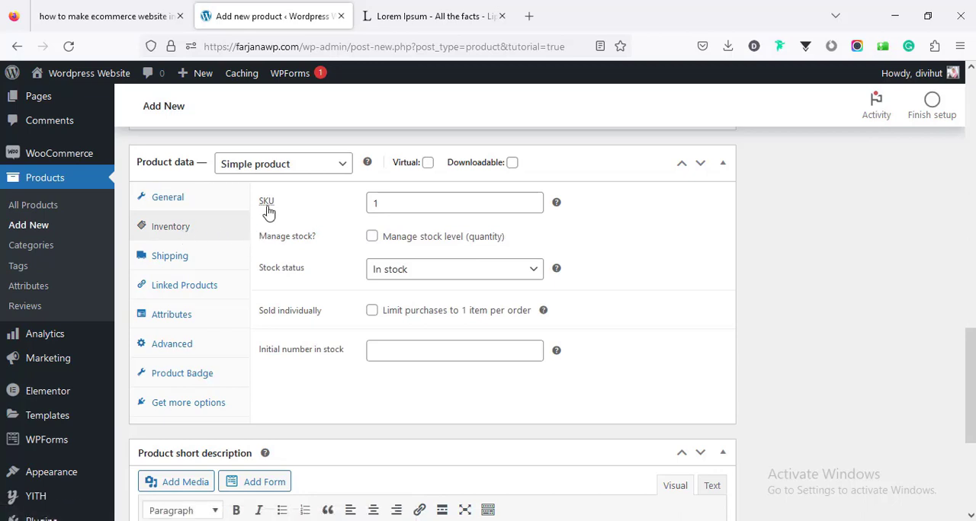
click(390, 202)
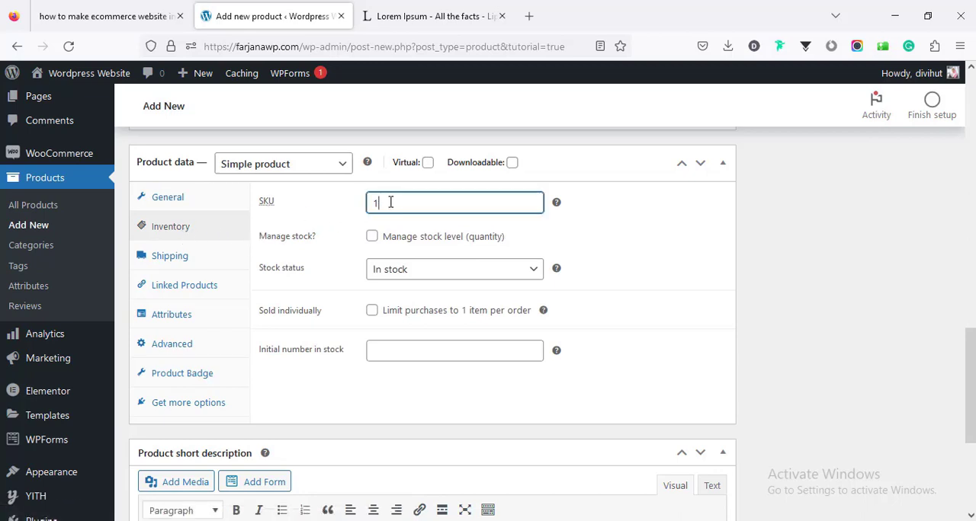
click(371, 236)
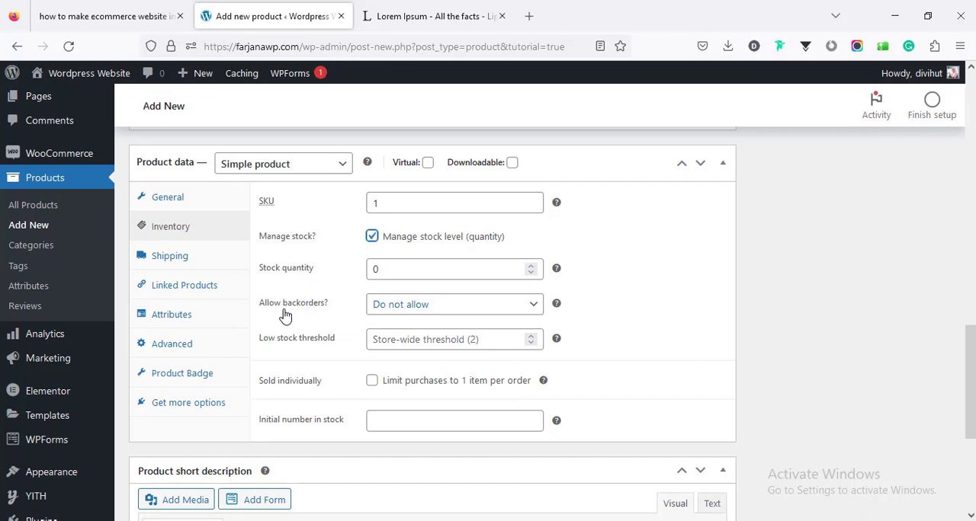
click(386, 312)
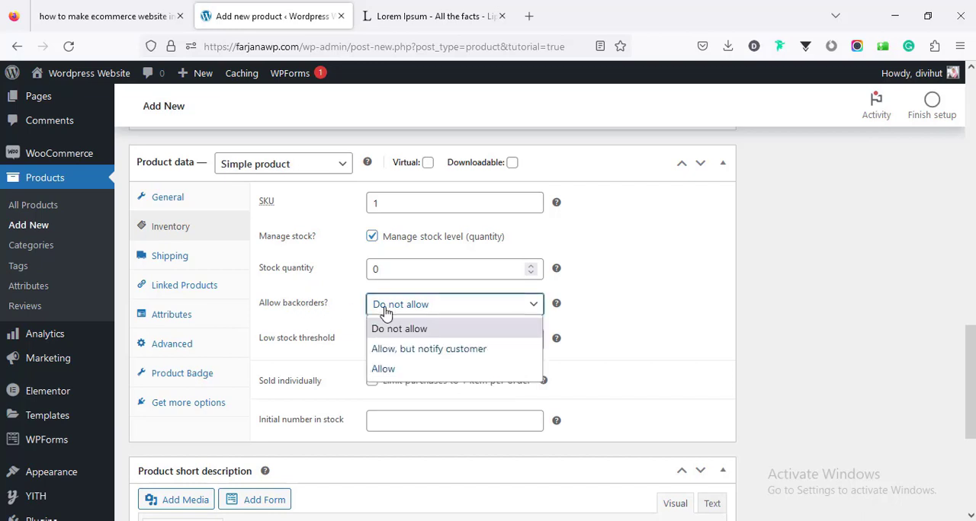
click(386, 312)
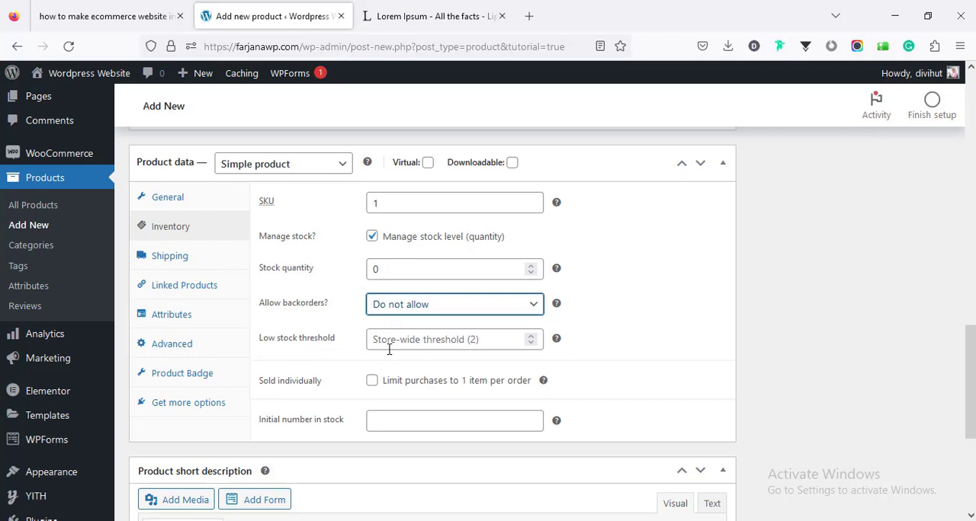
click(371, 237)
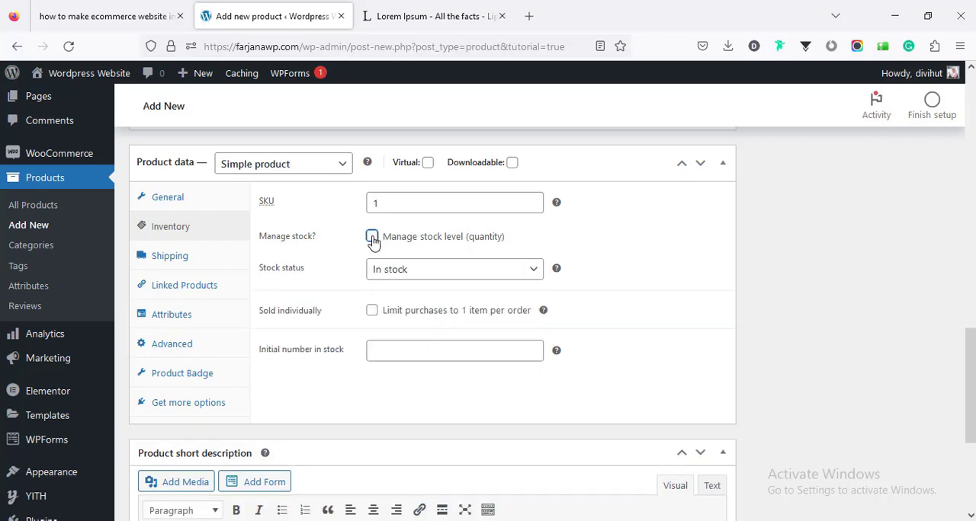
click(385, 275)
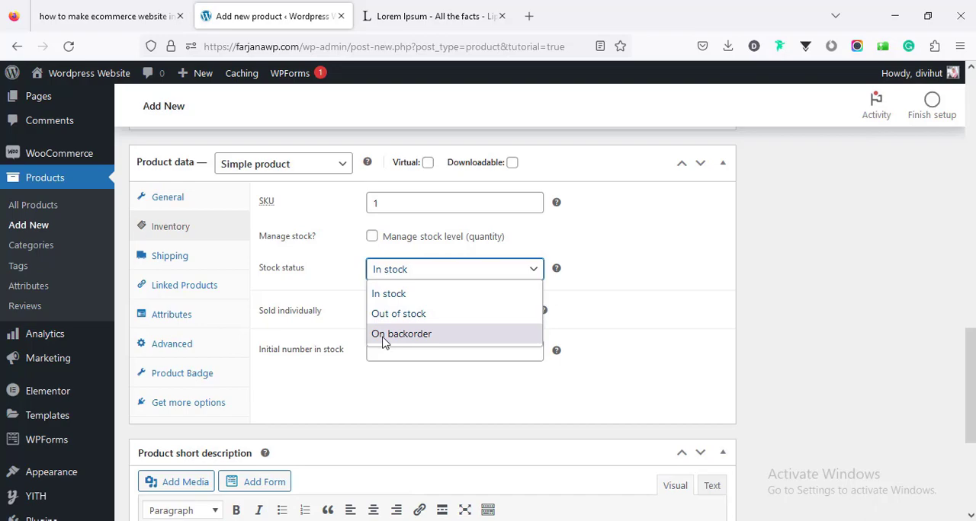
click(422, 276)
- Publish the new product
scroll(426, 276, up, 5)
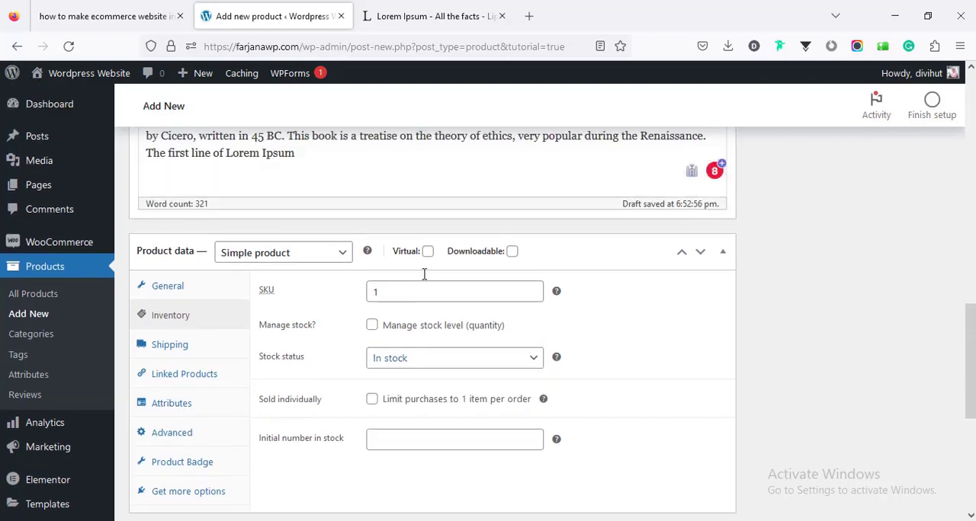
scroll(432, 277, up, 10)
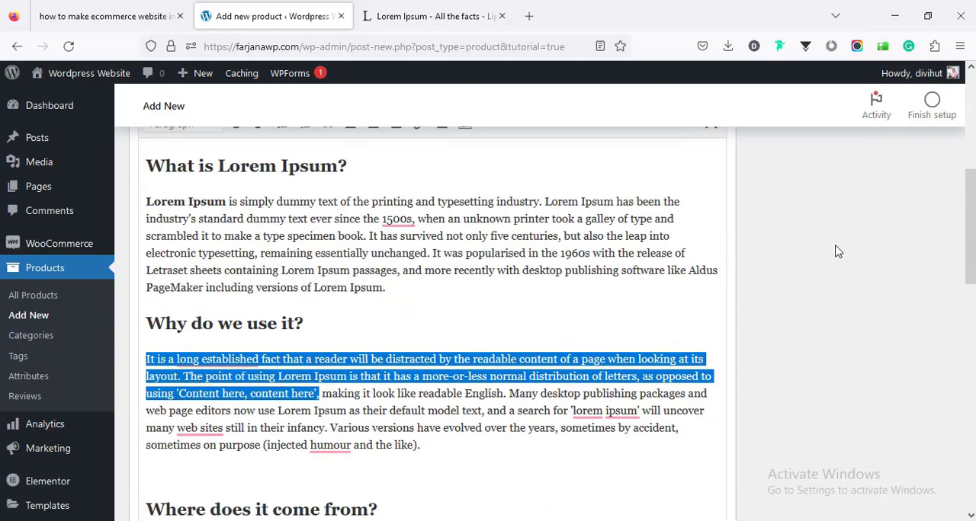
scroll(855, 264, down, 4)
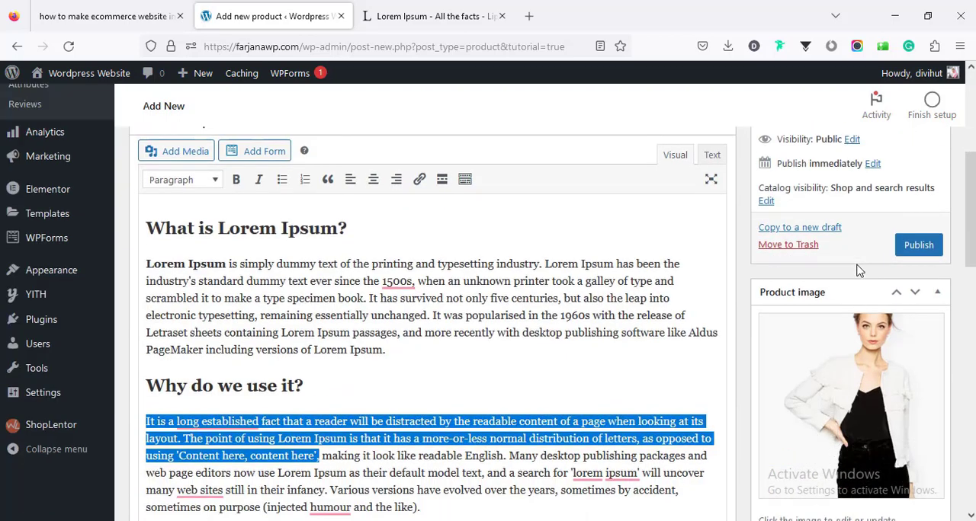
click(907, 254)
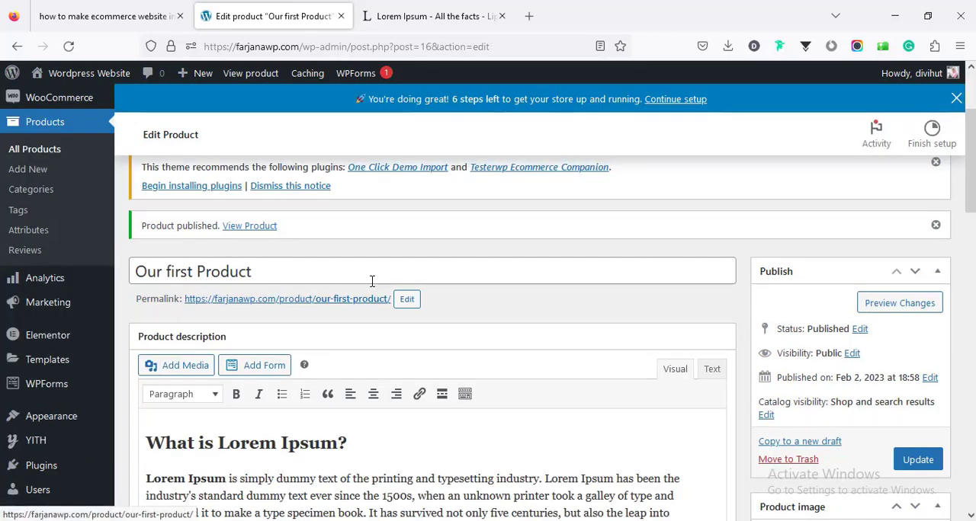
- Open the published product's page in a new browser tab and examine its title, prices and short description
middle_click(366, 300)
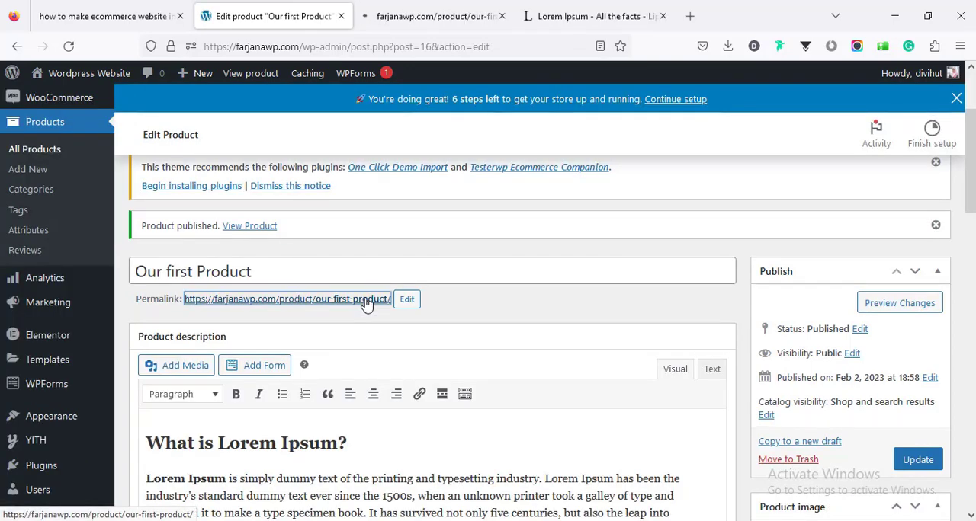
click(434, 16)
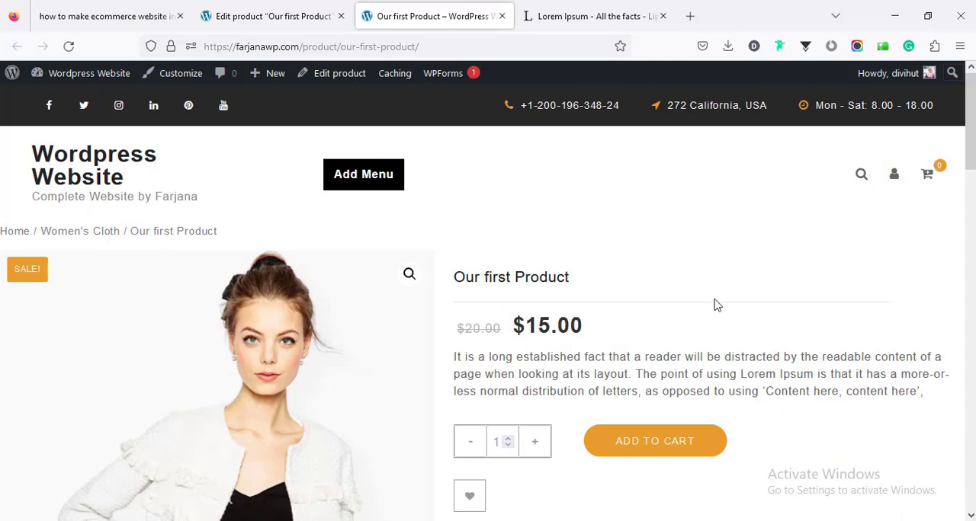
scroll(488, 297, down, 5)
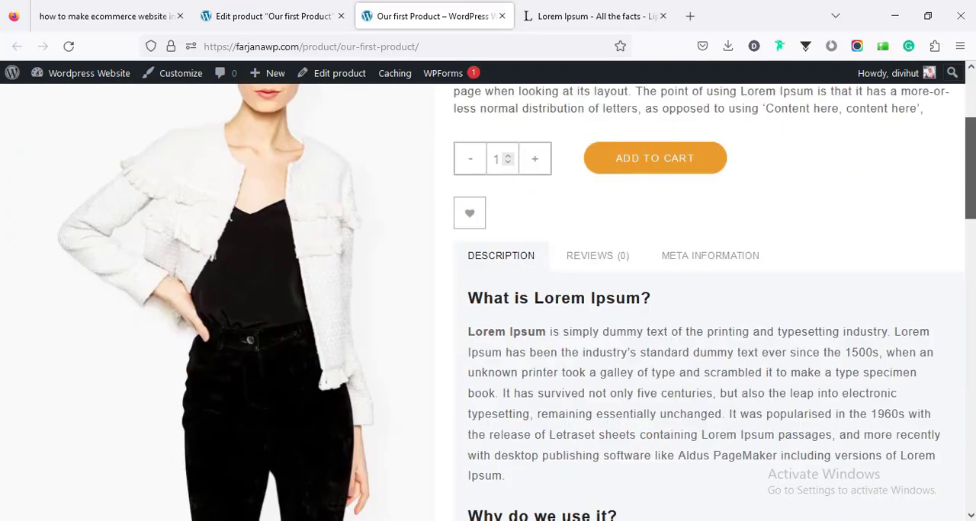
scroll(488, 305, up, 6)
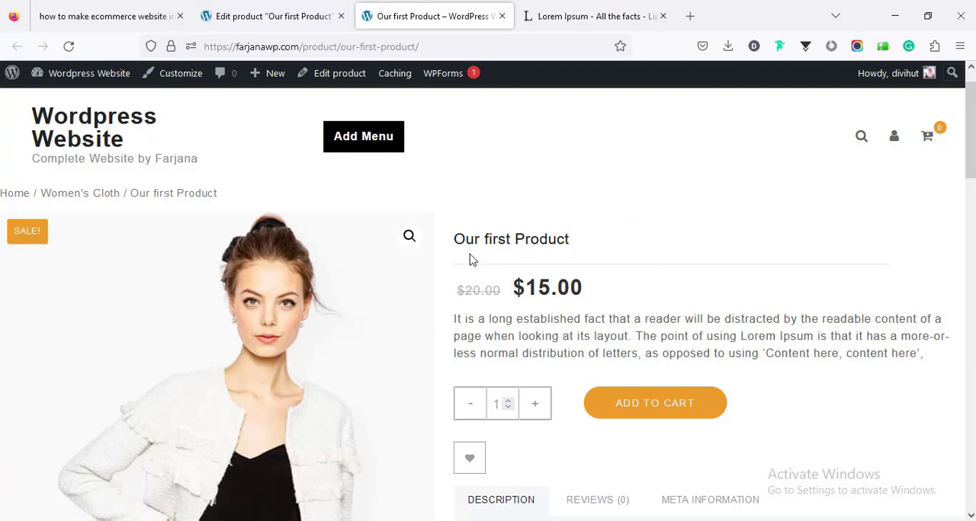
double_click(463, 241)
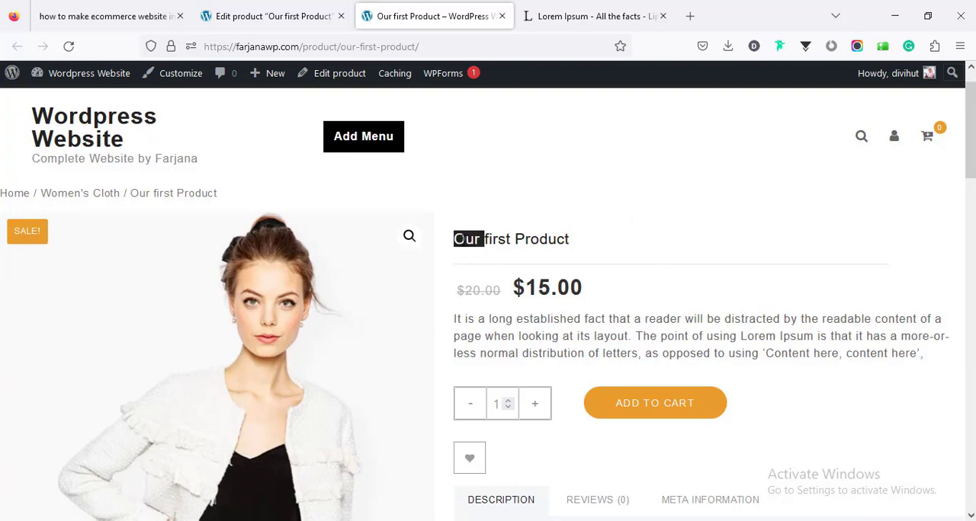
double_click(463, 240)
click(506, 286)
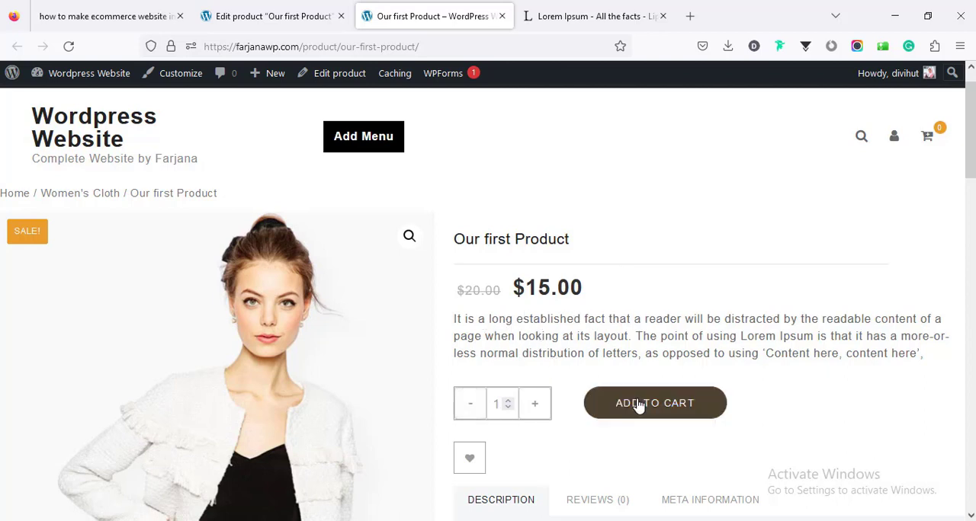
- Examine the gallery thumbnails beneath the main image on the live product page
mouse_move(970, 133)
mouse_down()
mouse_move(970, 192)
mouse_move(970, 143)
mouse_up()
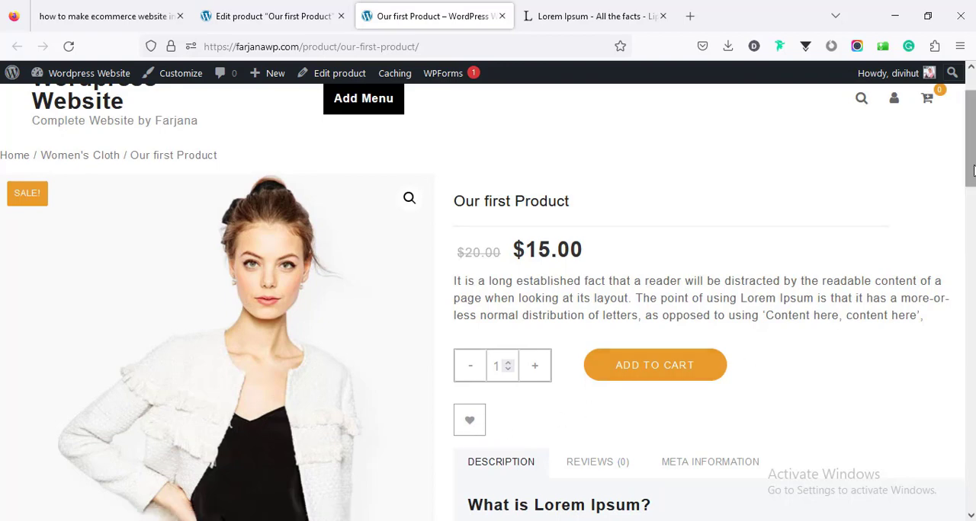
scroll(758, 224, down, 6)
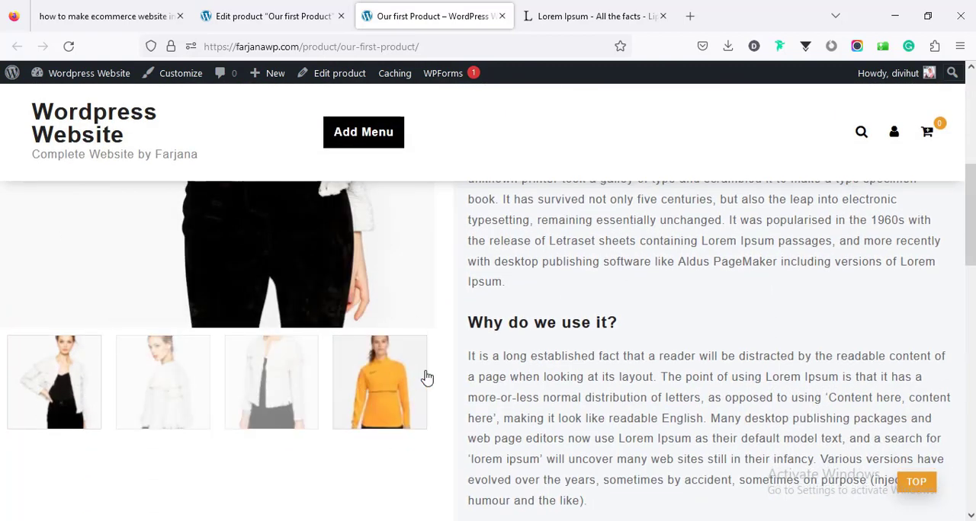
scroll(974, 240, down, 1)
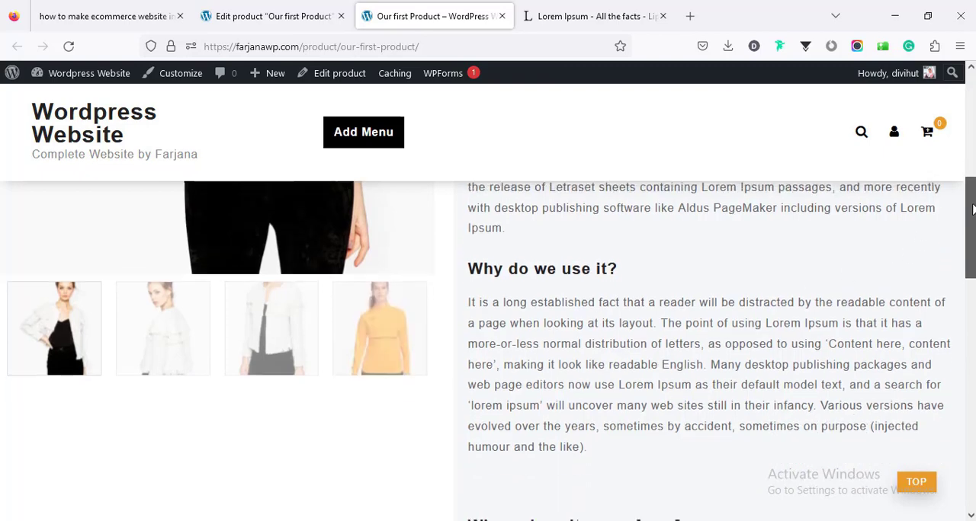
scroll(864, 282, up, 3)
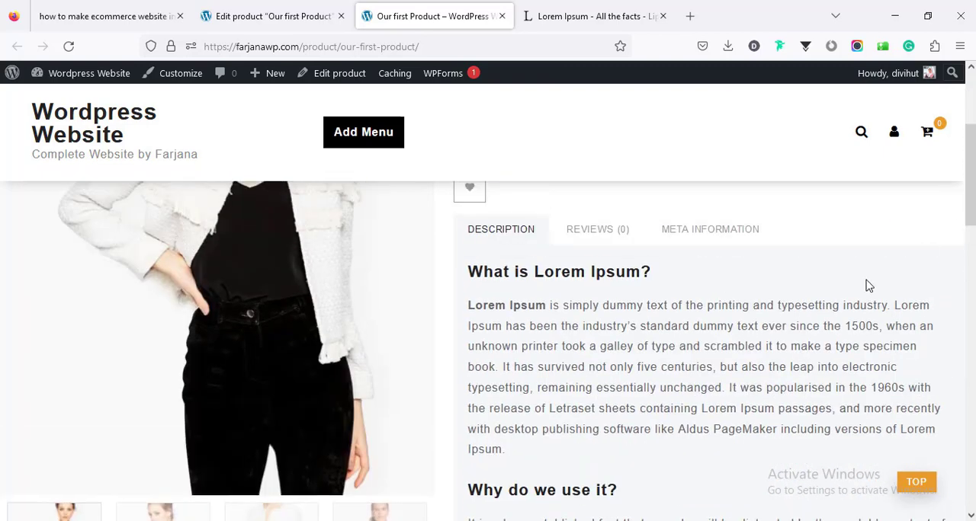
- Review the product page's Reviews, Meta Information and Description sections
click(612, 237)
click(705, 238)
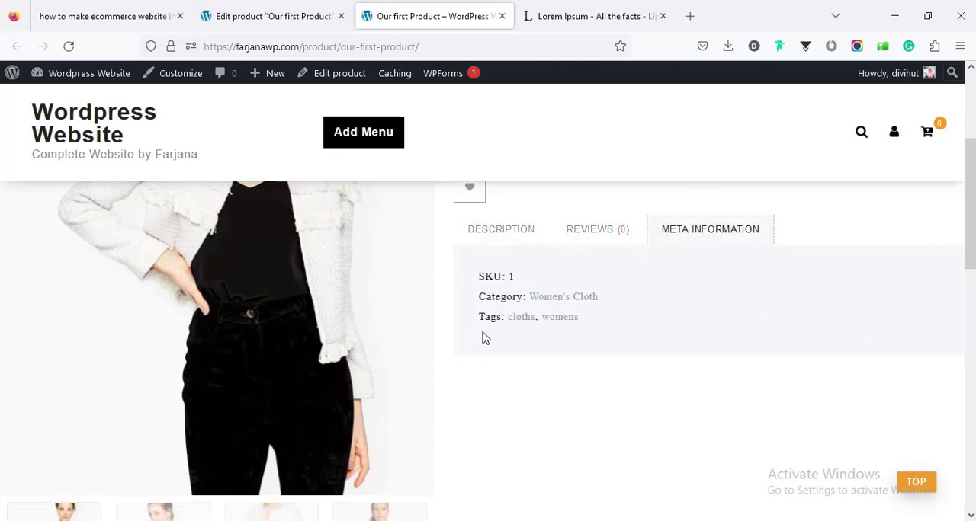
click(493, 227)
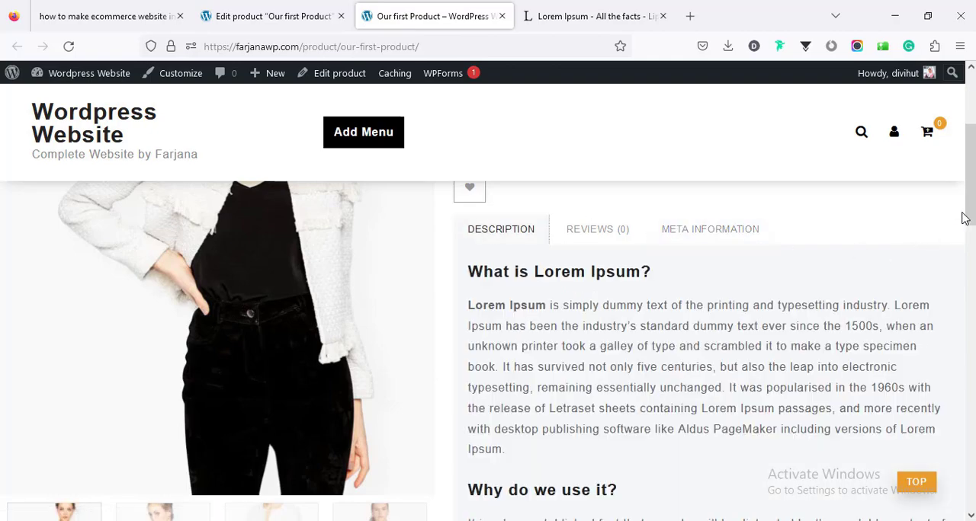
mouse_move(968, 215)
mouse_down()
mouse_move(973, 393)
mouse_move(970, 224)
mouse_up()
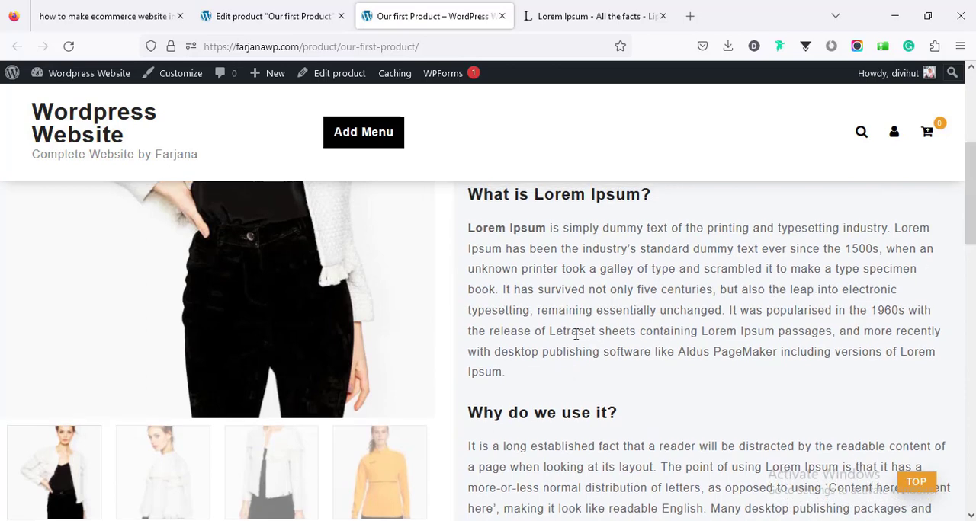
drag(970, 221, 970, 153)
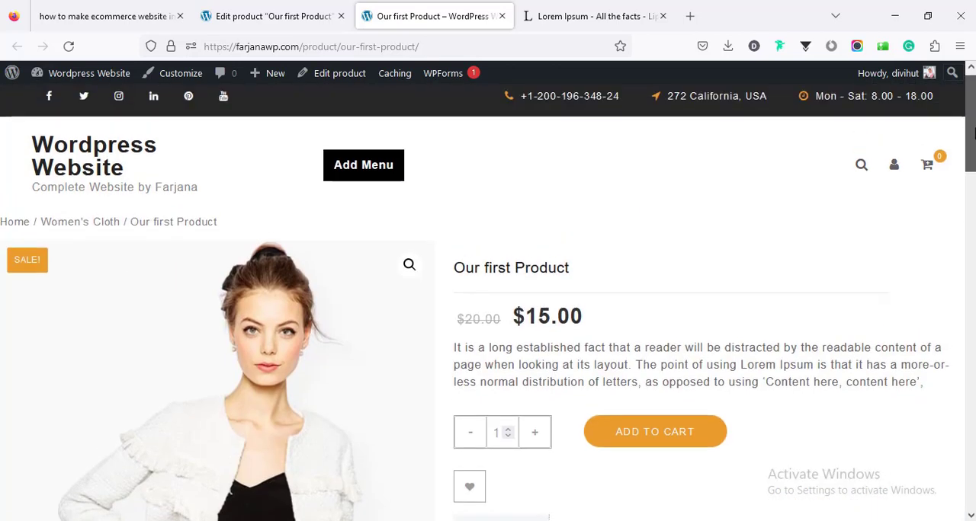
- Return to the editor for "Our first Product" and change its product type to Variable product
click(294, 10)
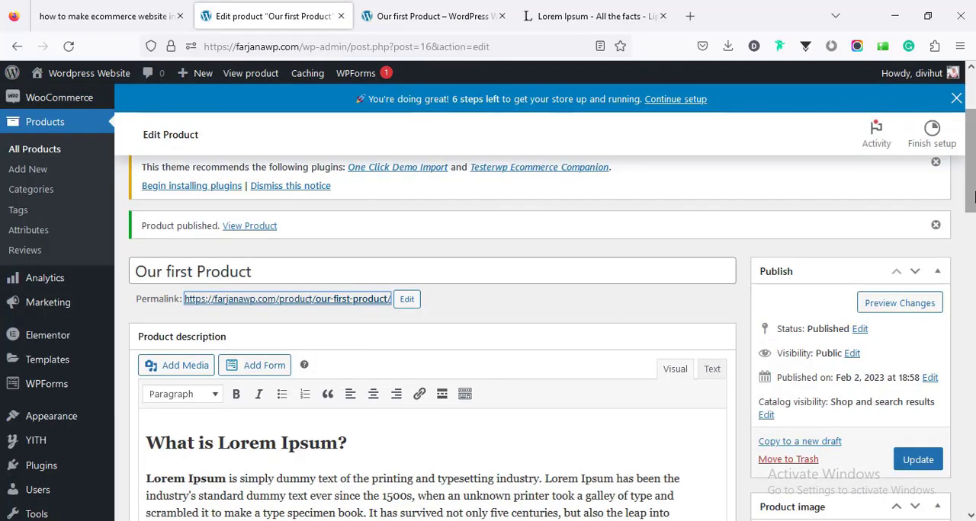
drag(970, 192, 970, 379)
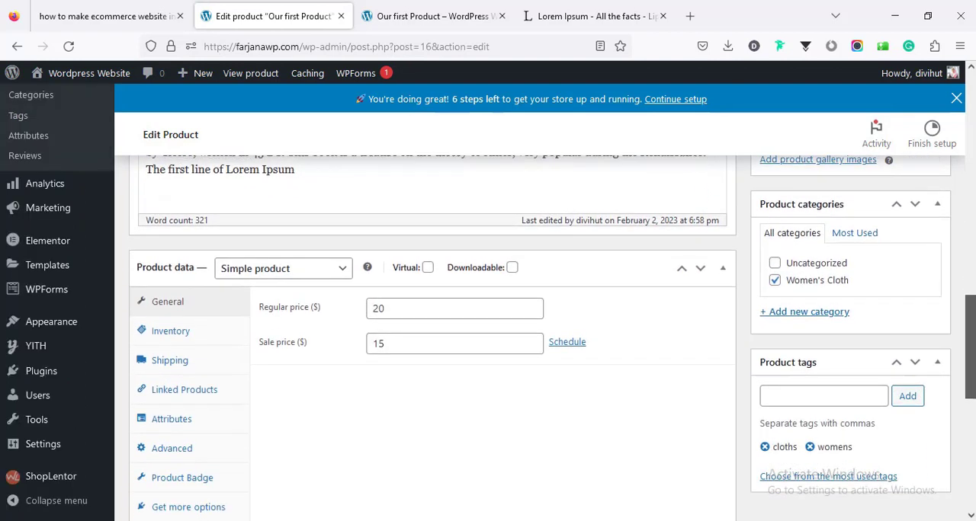
click(271, 273)
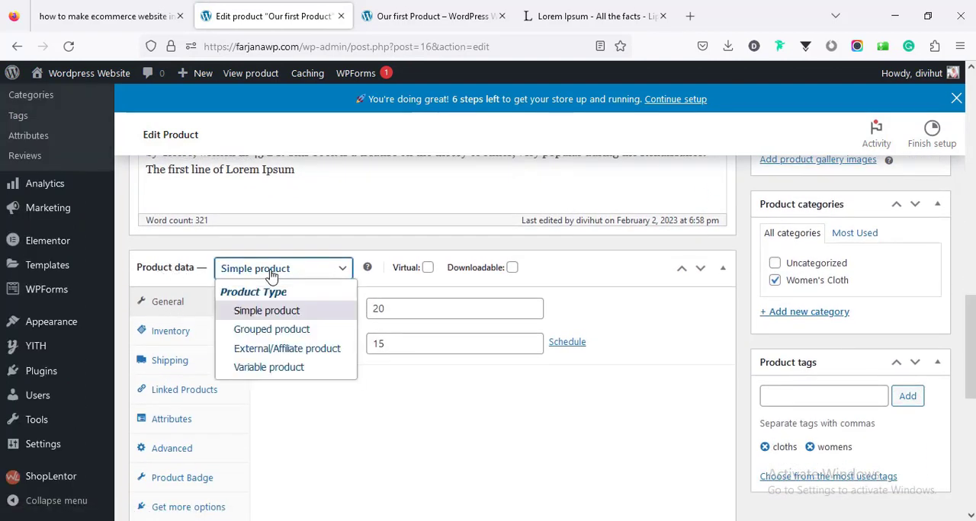
click(288, 367)
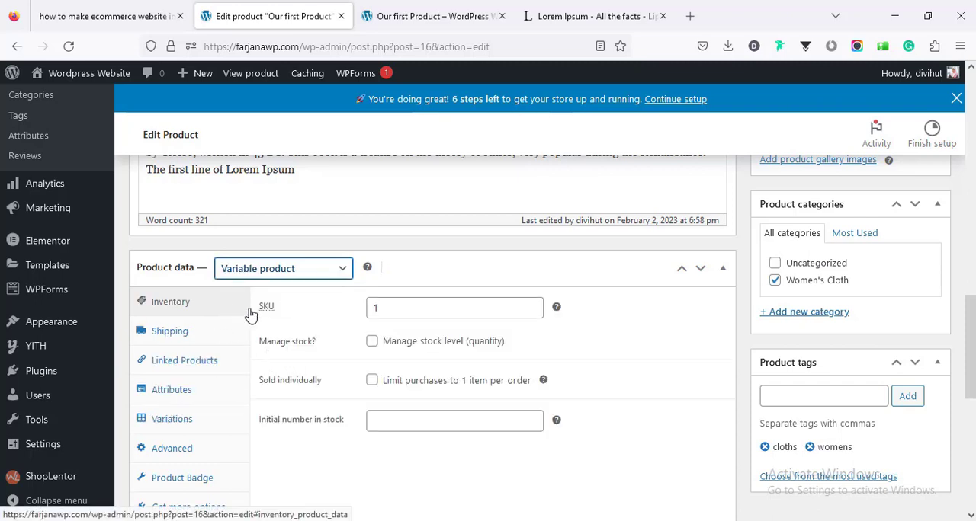
- Add a custom attribute named Color to the product
scroll(255, 350, down, 2)
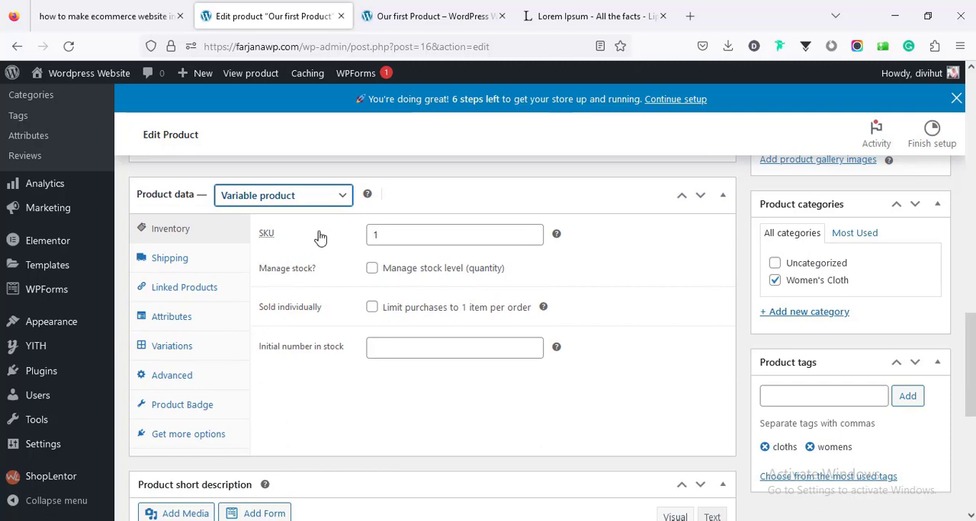
click(177, 355)
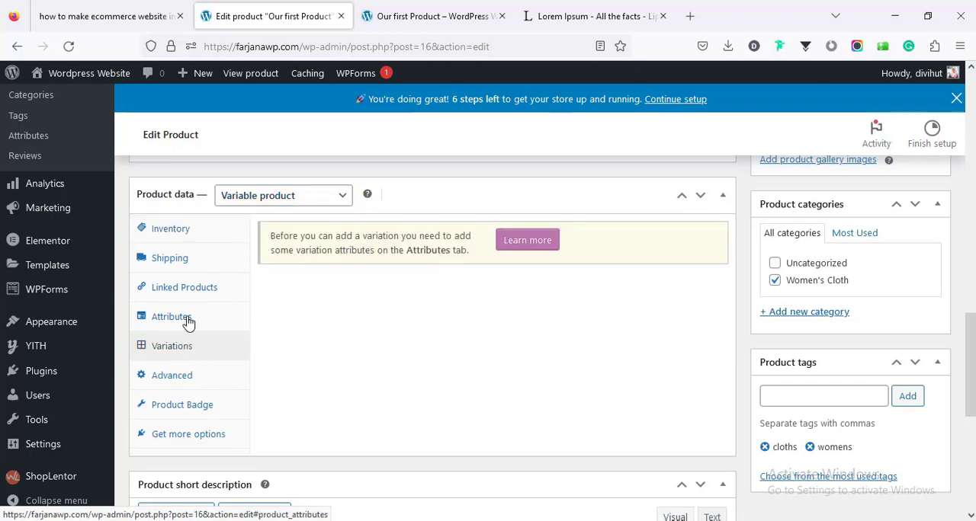
click(186, 323)
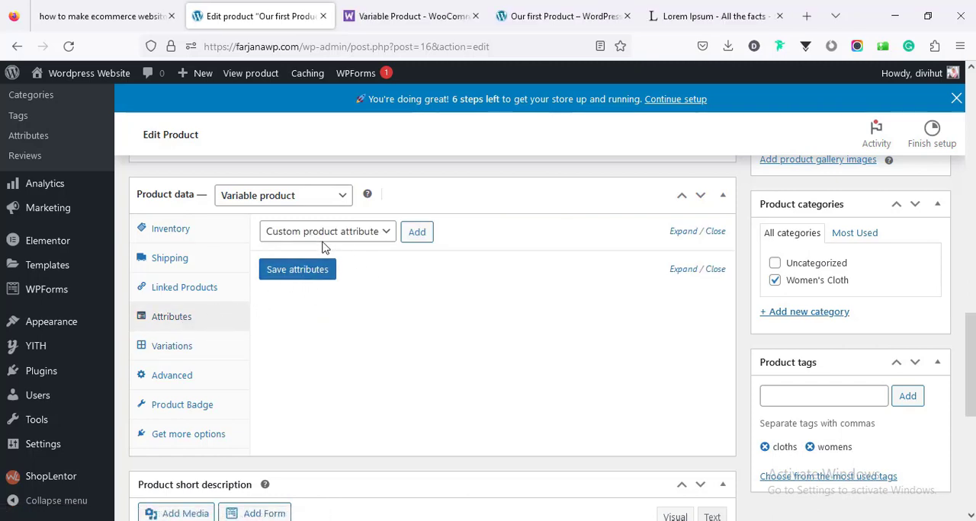
click(417, 233)
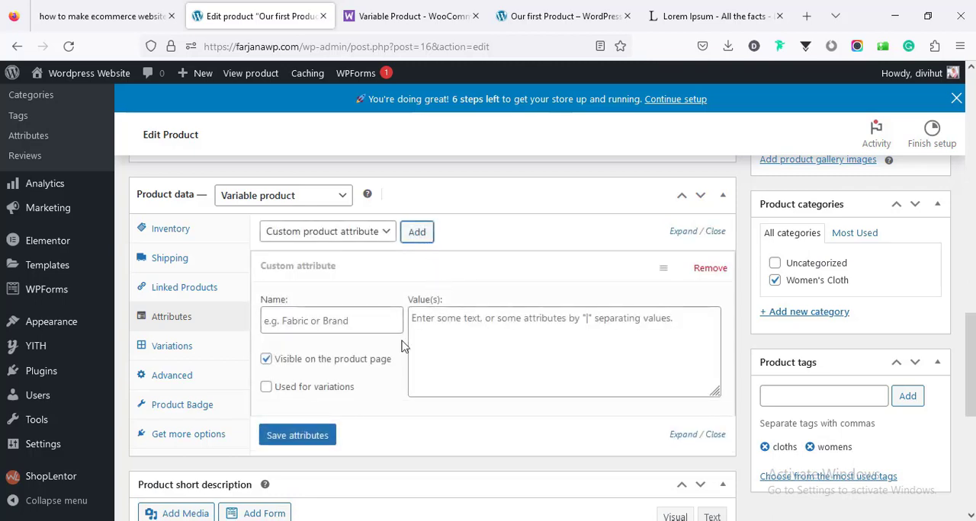
click(361, 321)
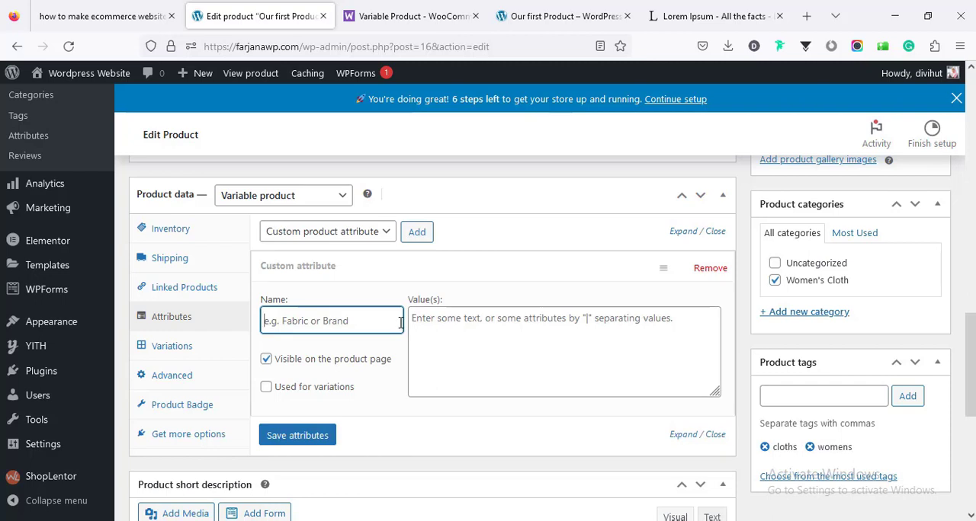
text(Color)
- Give the Color attribute the values Black | Yellow, enable it for variations and save the attributes
click(459, 331)
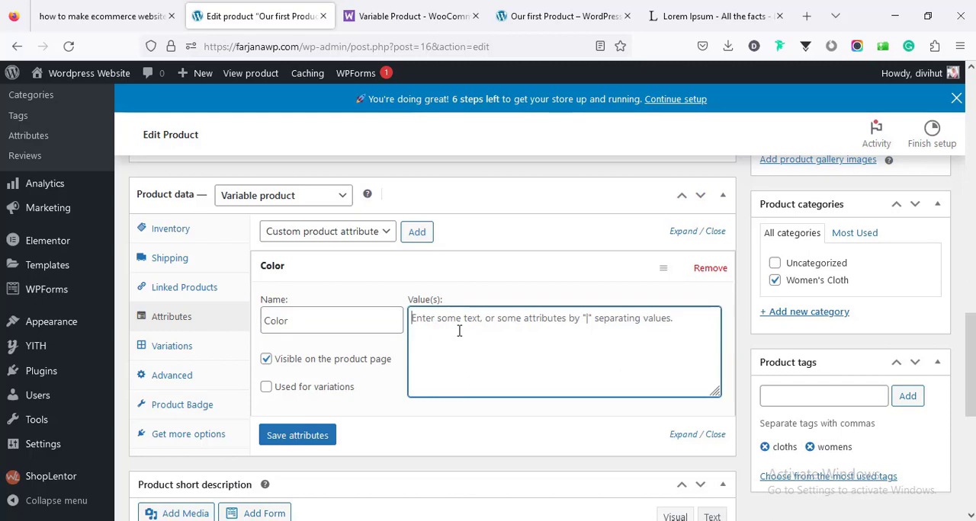
text(B)
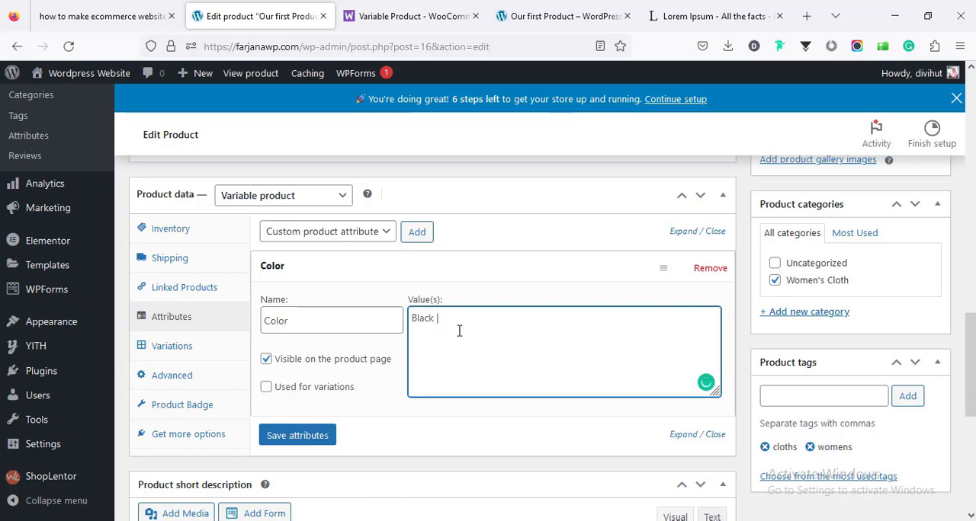
text(lack | y)
key(Left)
key(Left)
key(BackSpace)
text(Y)
click(266, 388)
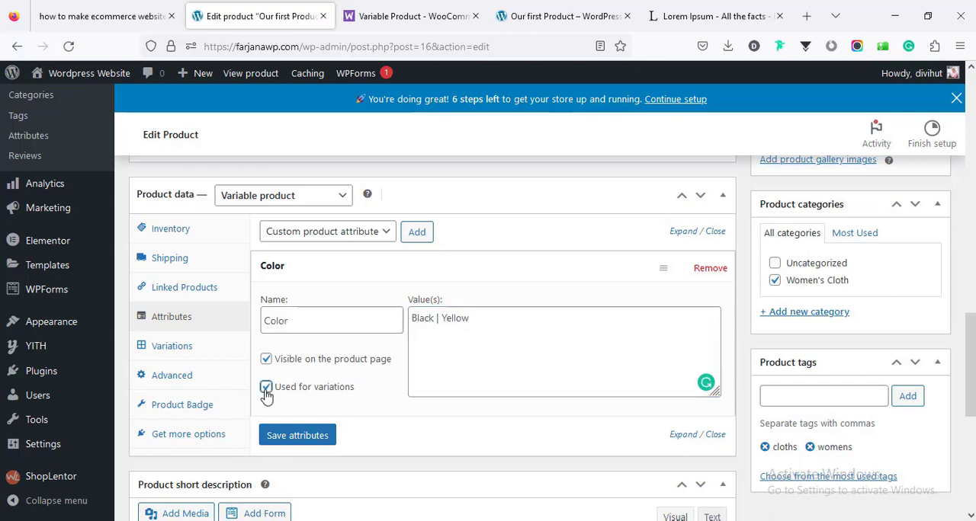
click(300, 439)
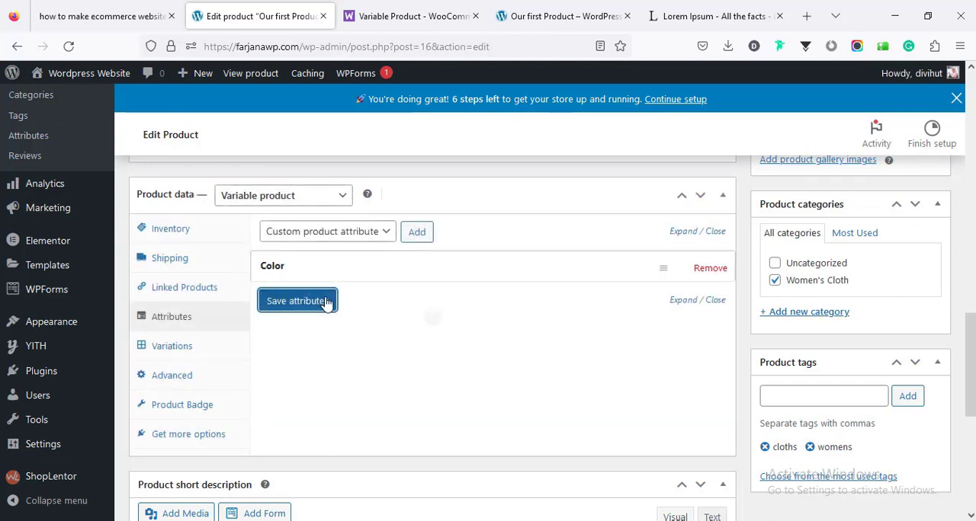
- Create the product's variations from all attributes and accept the confirmations
click(172, 346)
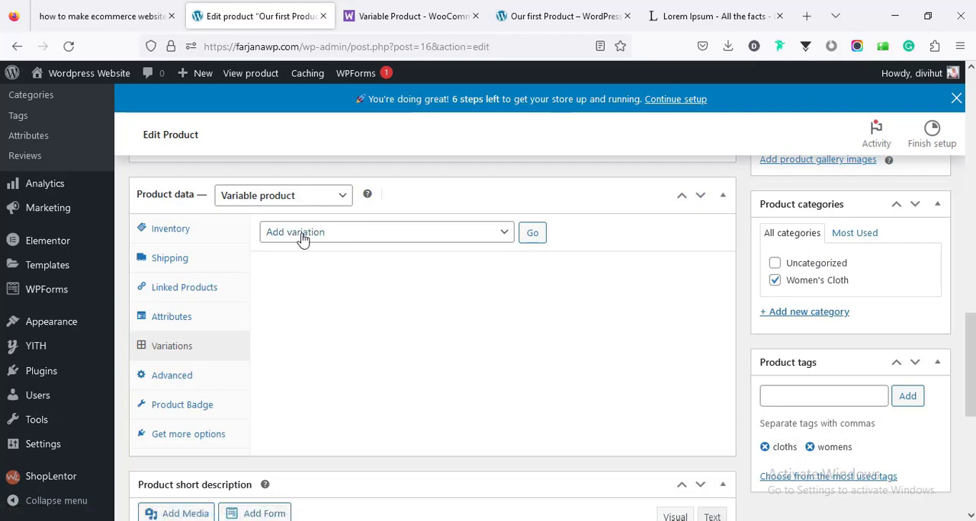
click(303, 238)
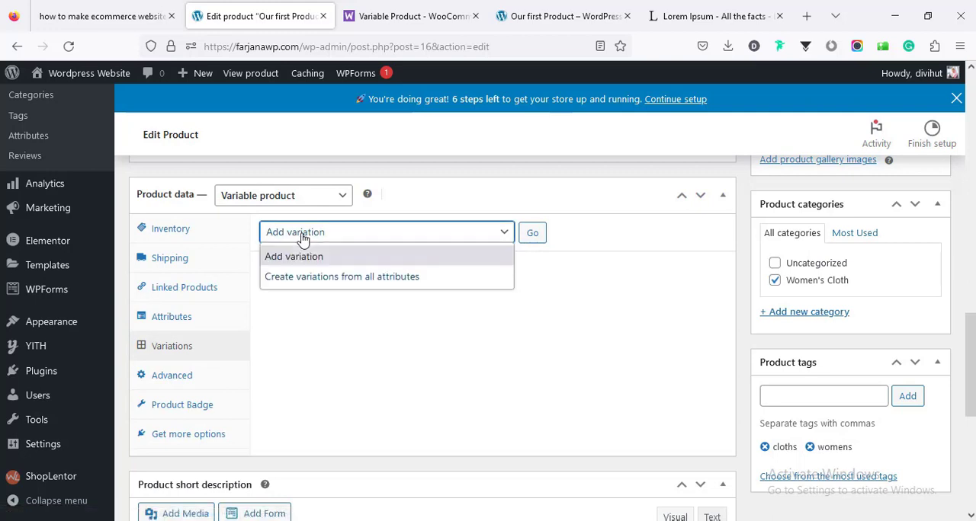
click(308, 279)
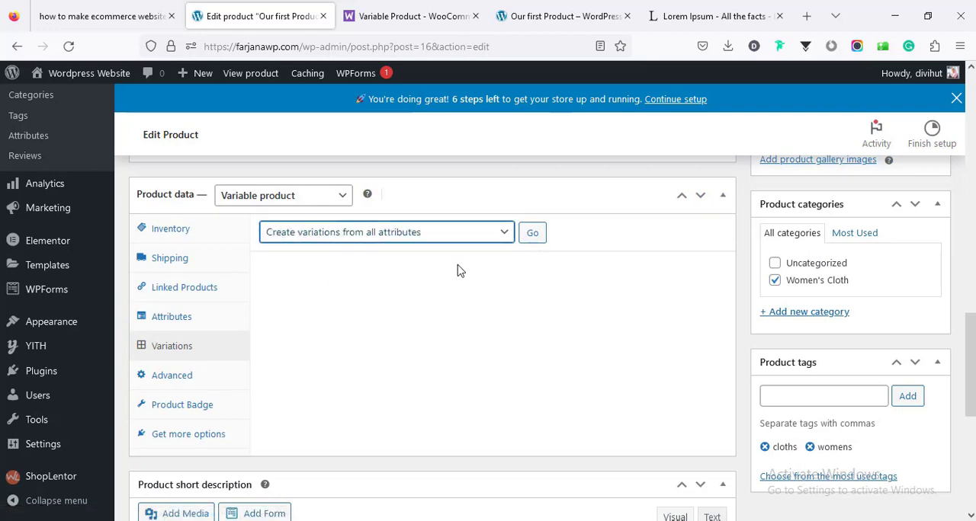
click(531, 235)
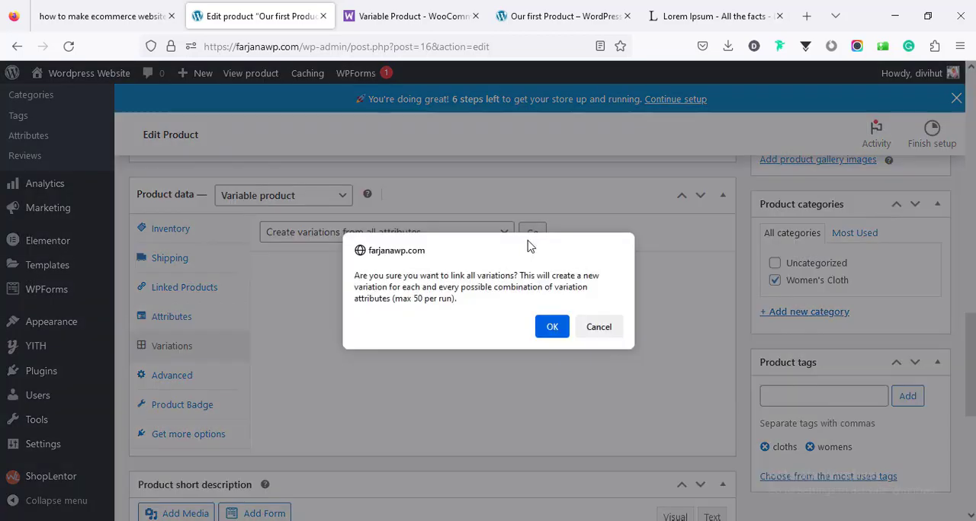
click(550, 329)
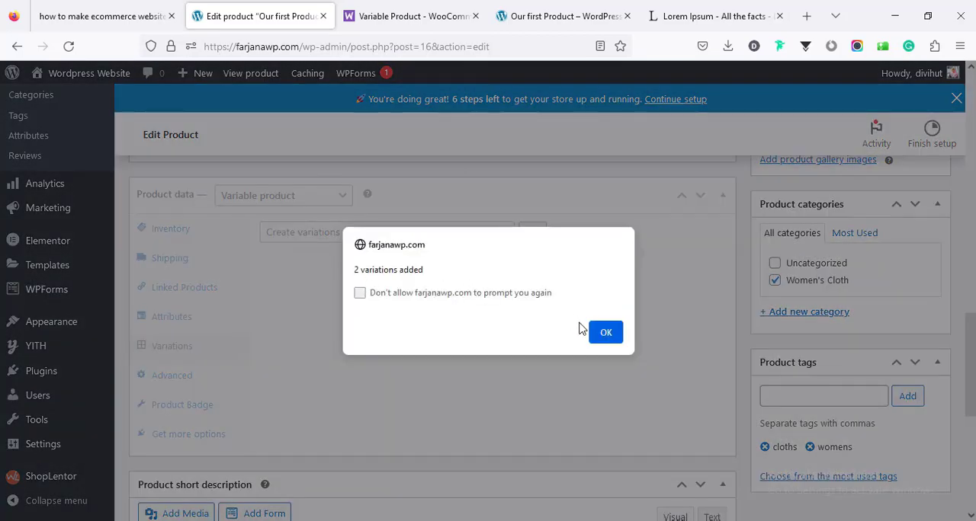
click(605, 332)
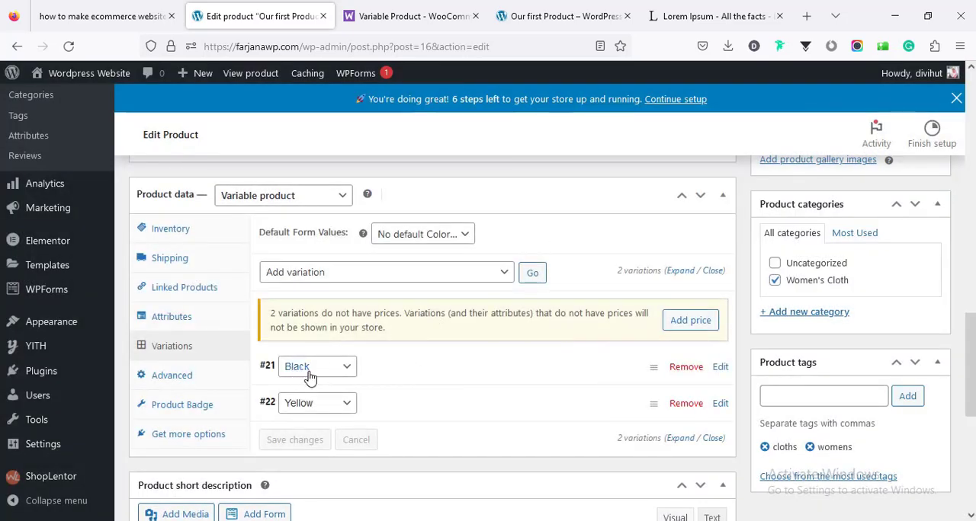
- Expand the Black variation and set its image to the library photo of the open white jacket over a black top
click(366, 372)
scroll(353, 344, down, 4)
scroll(368, 355, up, 2)
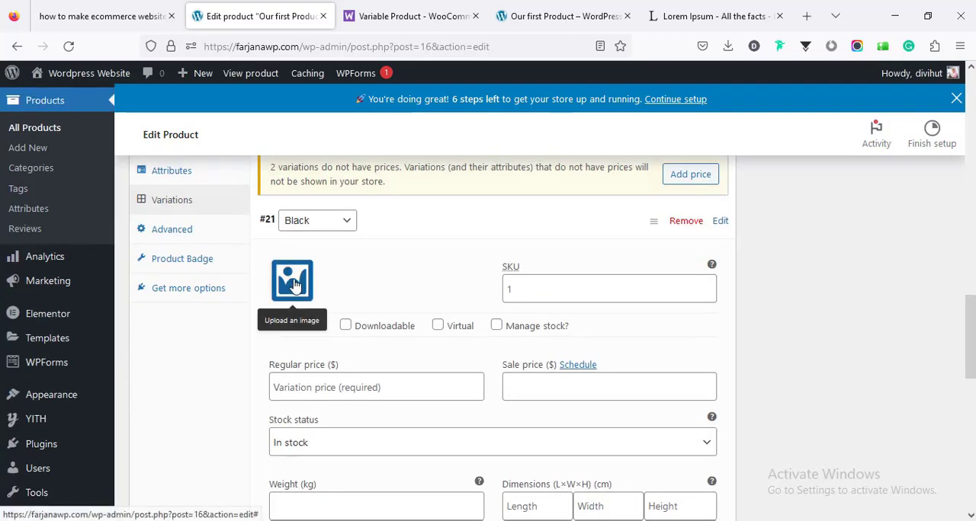
click(297, 286)
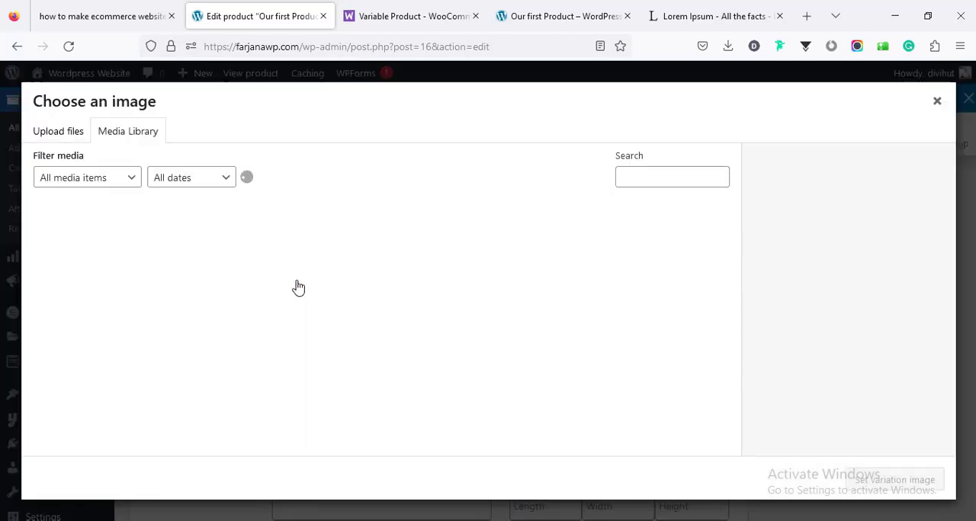
click(382, 244)
click(899, 482)
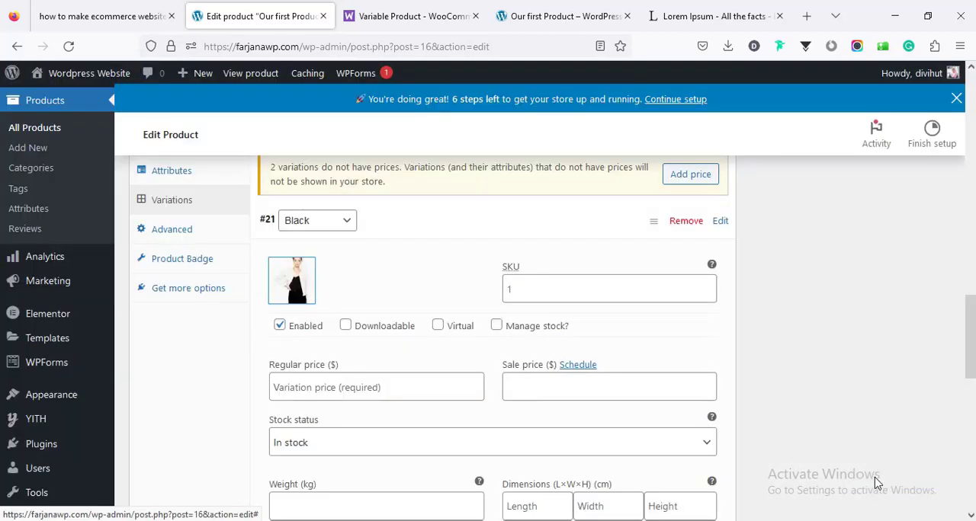
- Set the Black variation's regular price to $20
click(287, 384)
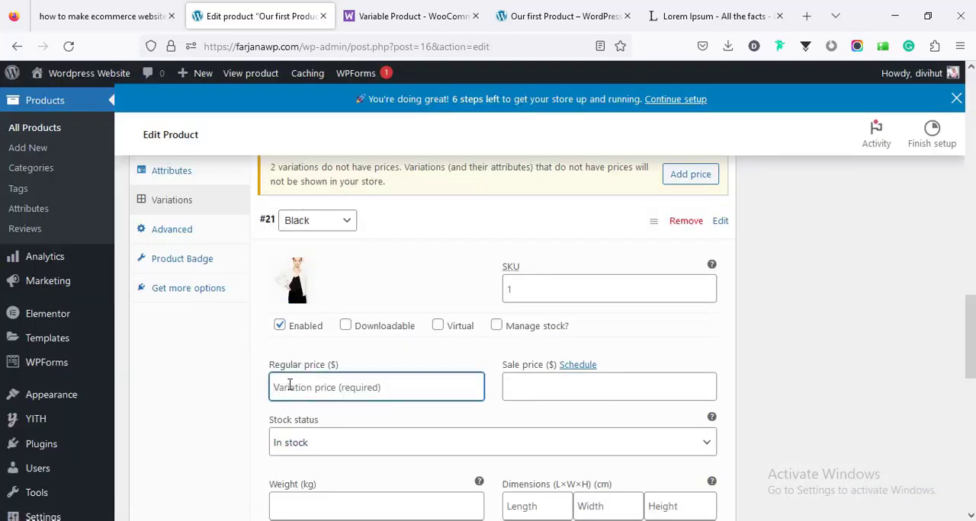
text(20)
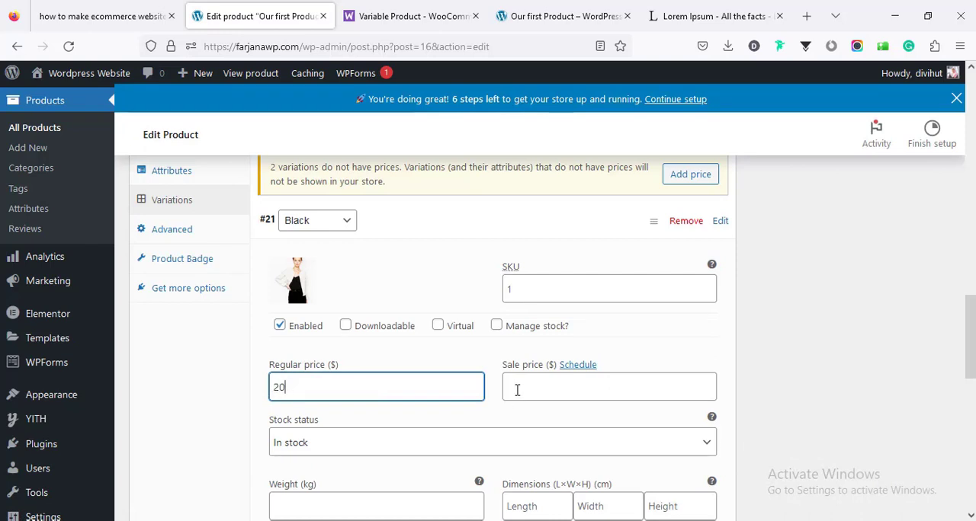
click(517, 390)
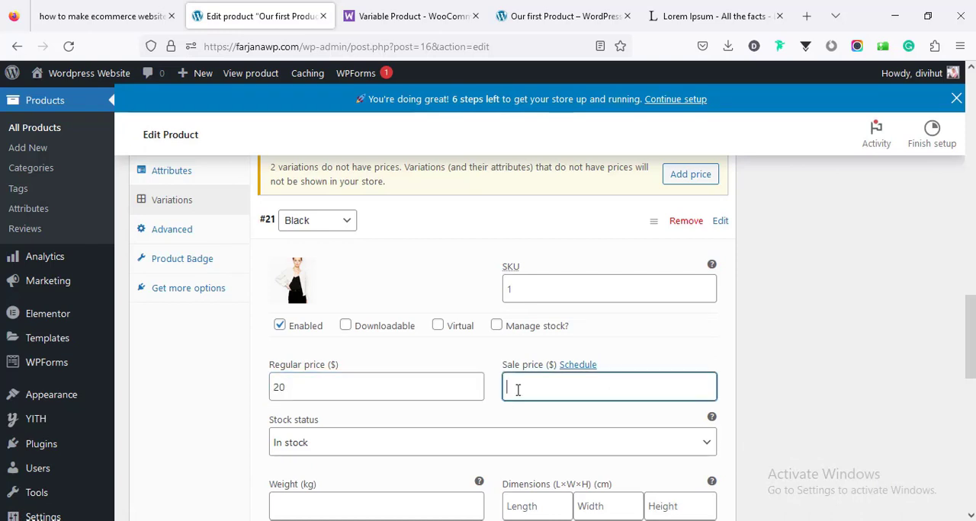
scroll(516, 386, down, 2)
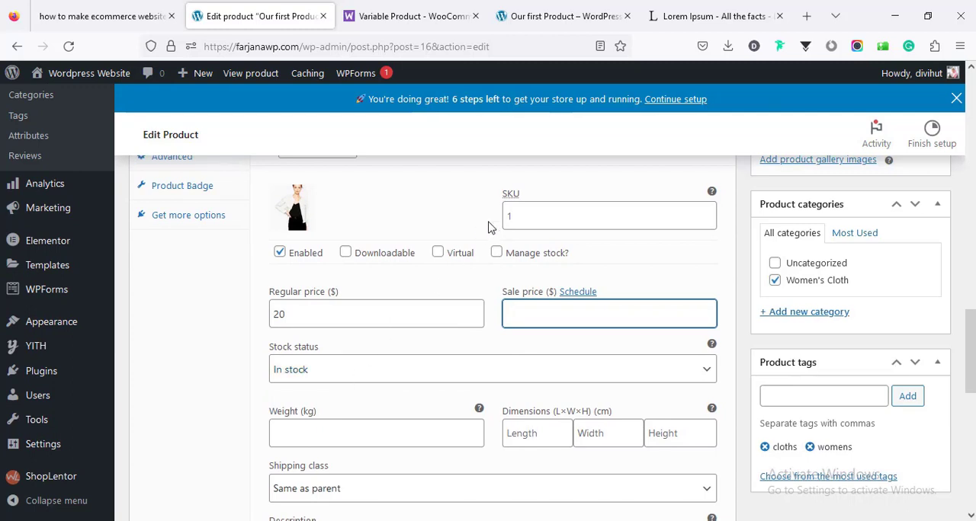
click(519, 216)
scroll(390, 393, down, 2)
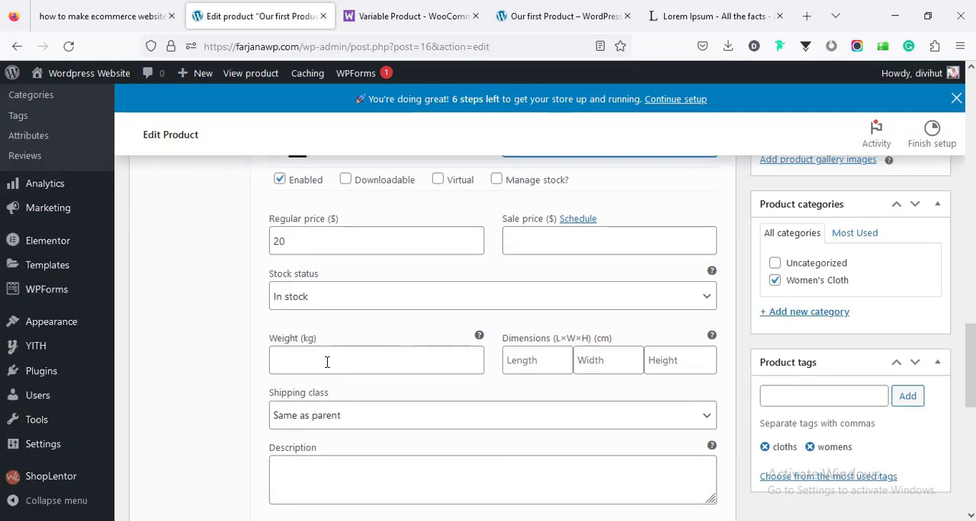
click(301, 359)
scroll(495, 392, down, 4)
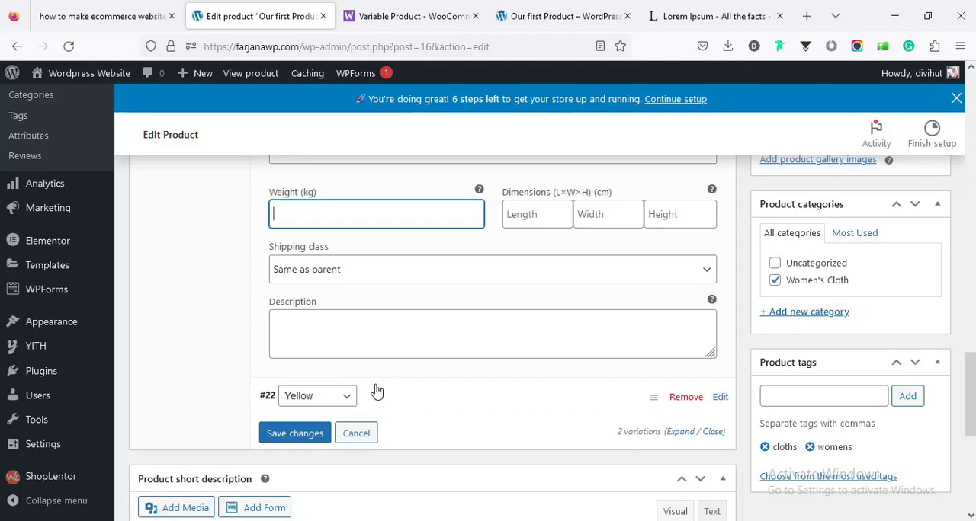
- Expand the Yellow variation and set its image to dress8-1.jpg from the media library
click(383, 395)
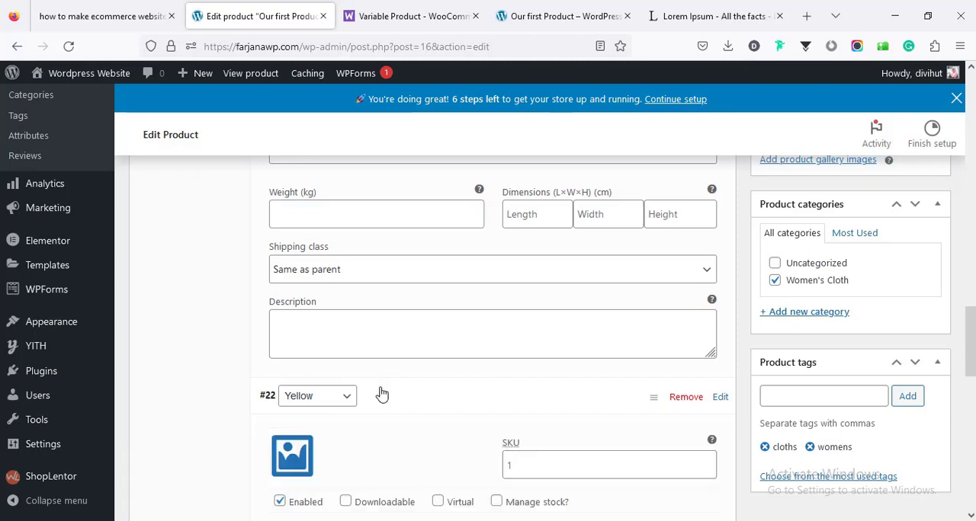
scroll(382, 396, down, 2)
click(289, 377)
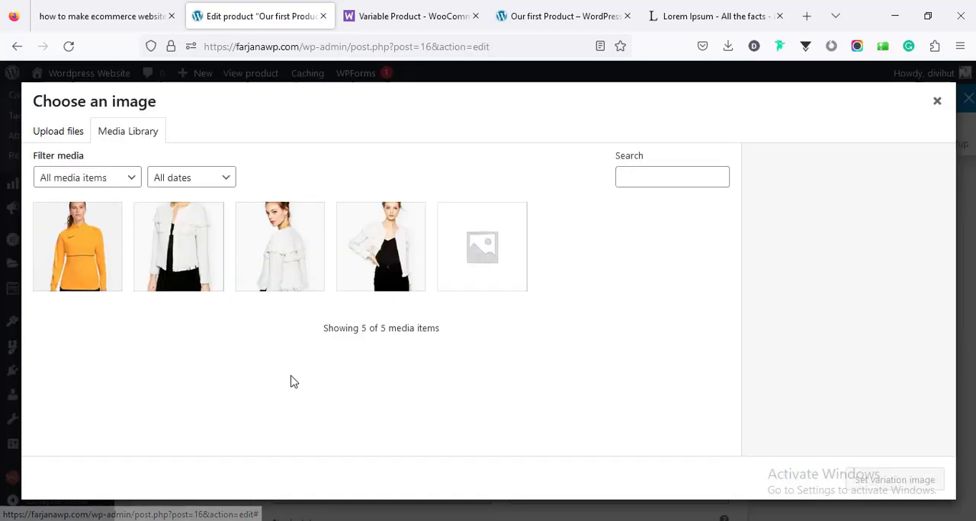
click(73, 260)
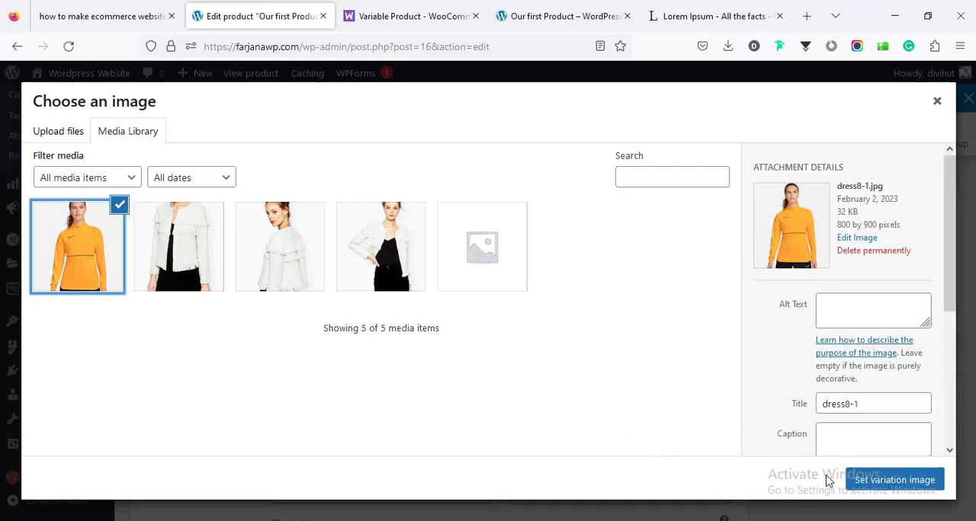
click(864, 478)
- Set the Yellow variation's regular price to $22 and its SKU to 11
scroll(366, 412, down, 2)
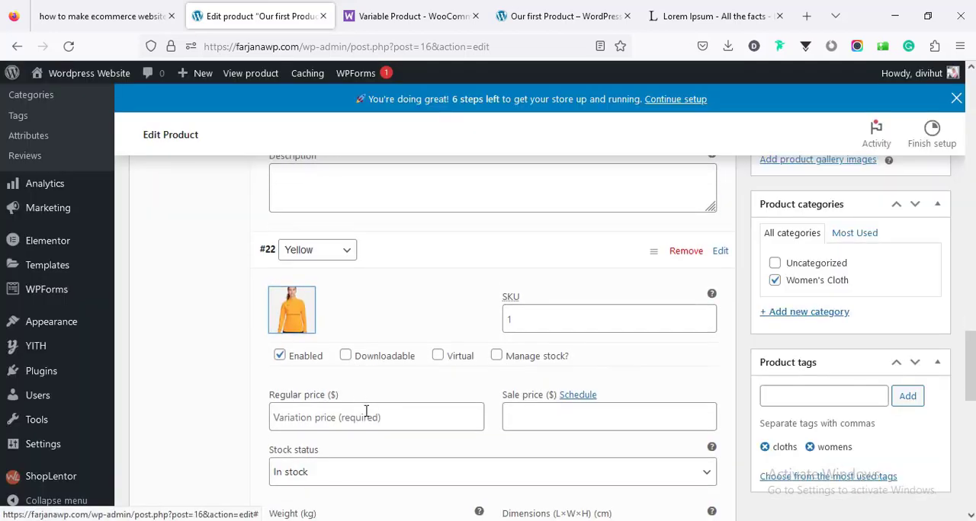
click(358, 417)
text(22)
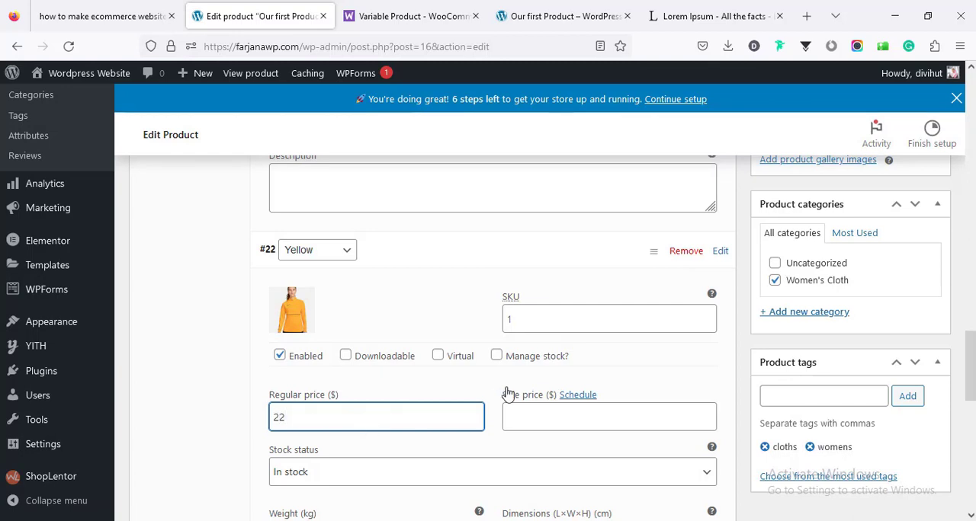
scroll(507, 393, down, 2)
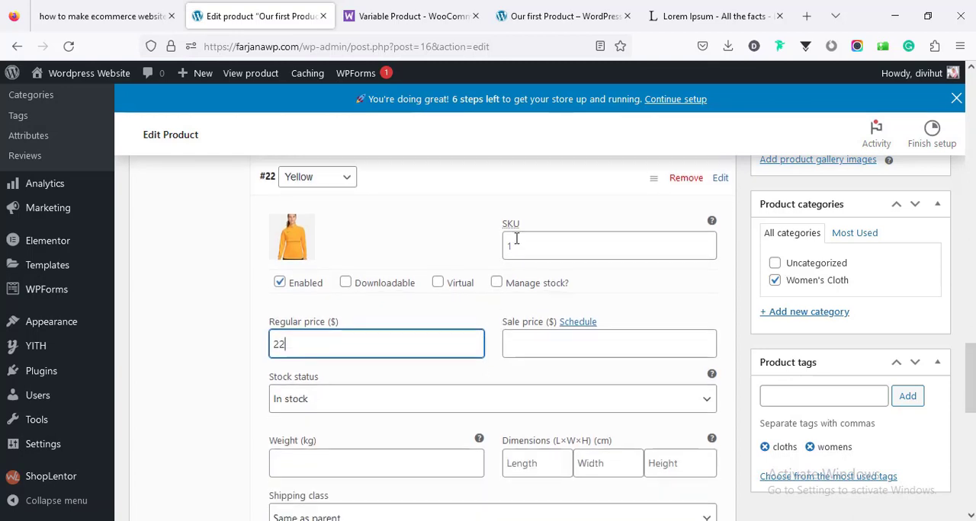
click(517, 247)
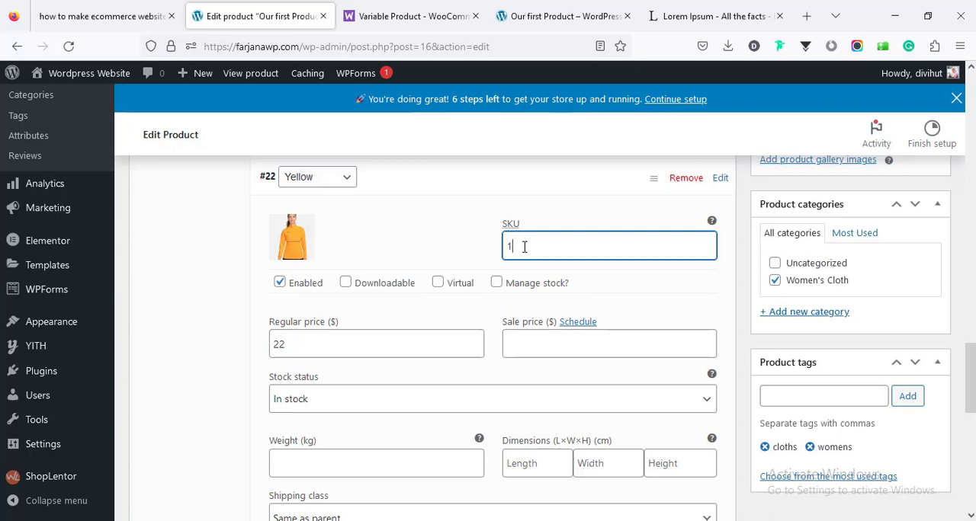
text(11)
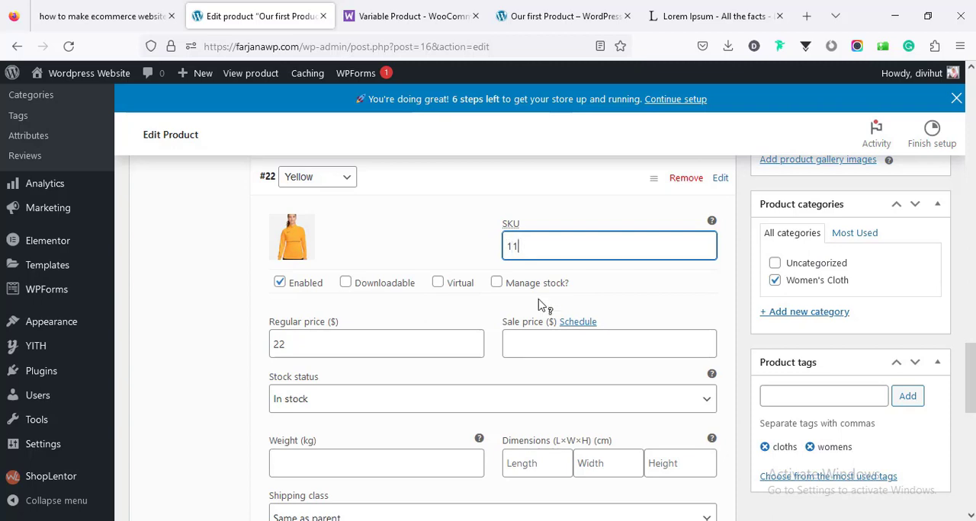
- Go back to the Black variation and enter 11 as its SKU
scroll(538, 315, up, 6)
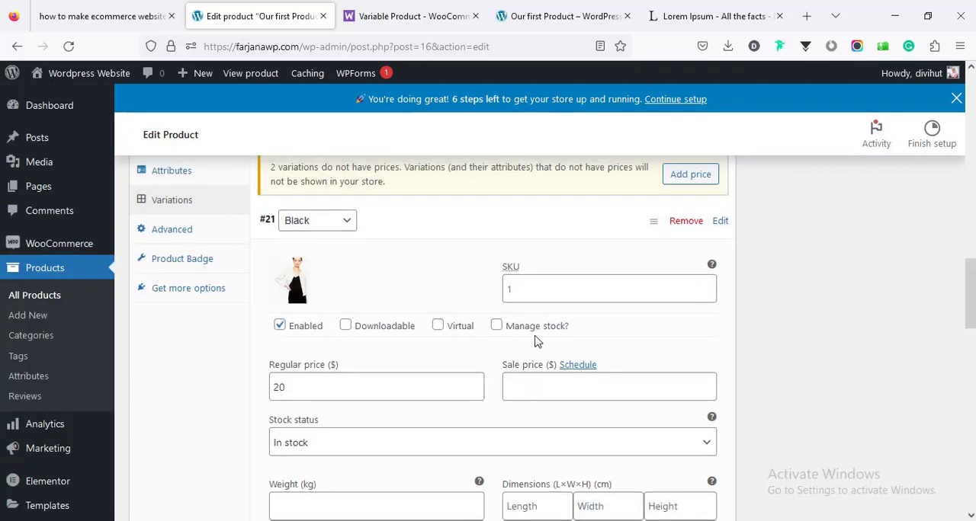
click(525, 282)
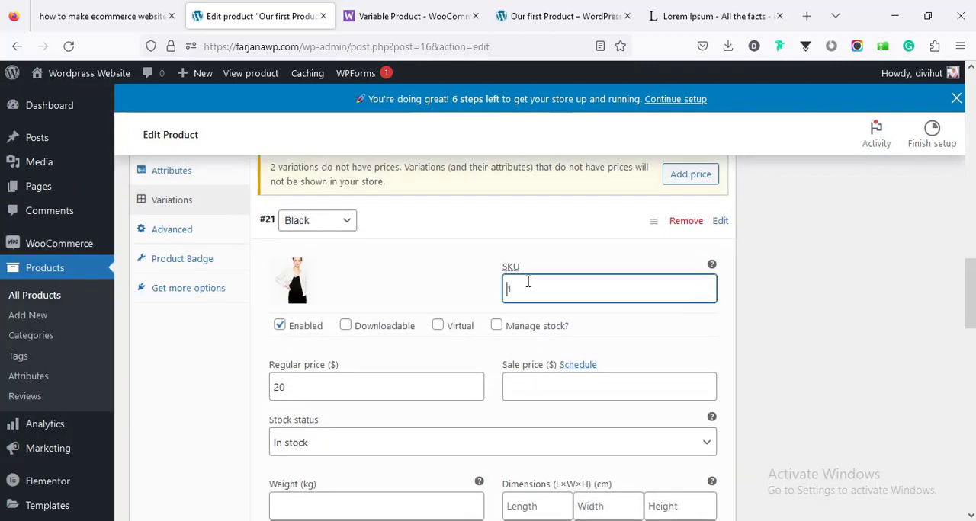
text(11)
scroll(527, 352, down, 3)
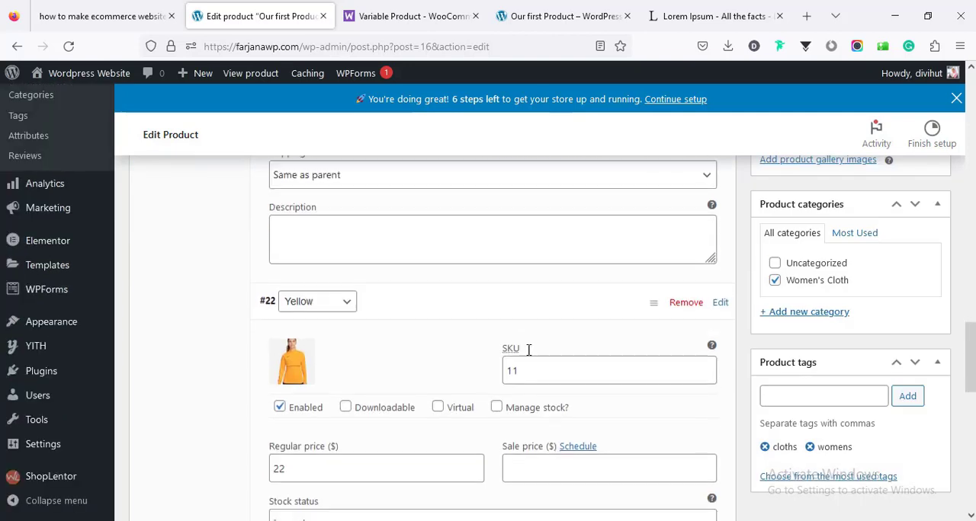
- Edit the Yellow variation's SKU and save the variation changes
scroll(528, 350, down, 1)
click(550, 326)
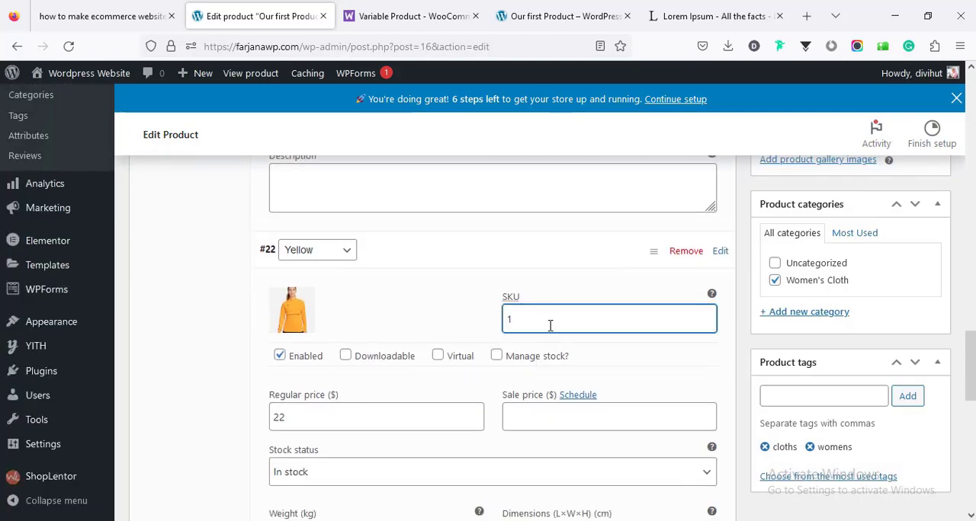
scroll(329, 348, down, 5)
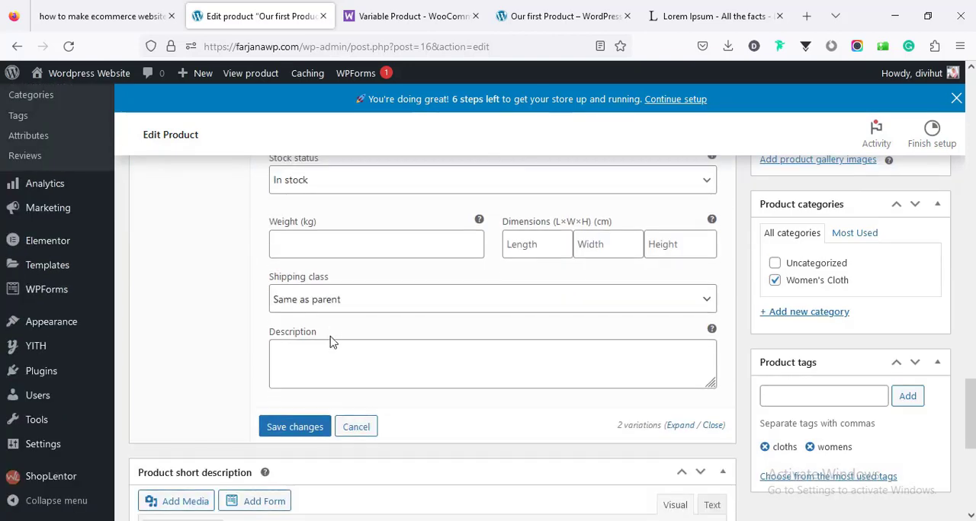
scroll(328, 338, up, 1)
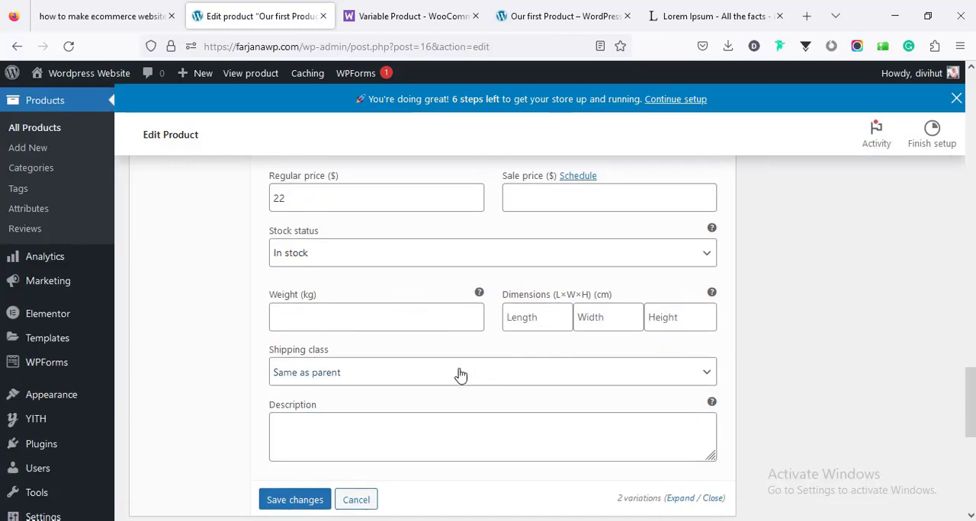
click(294, 502)
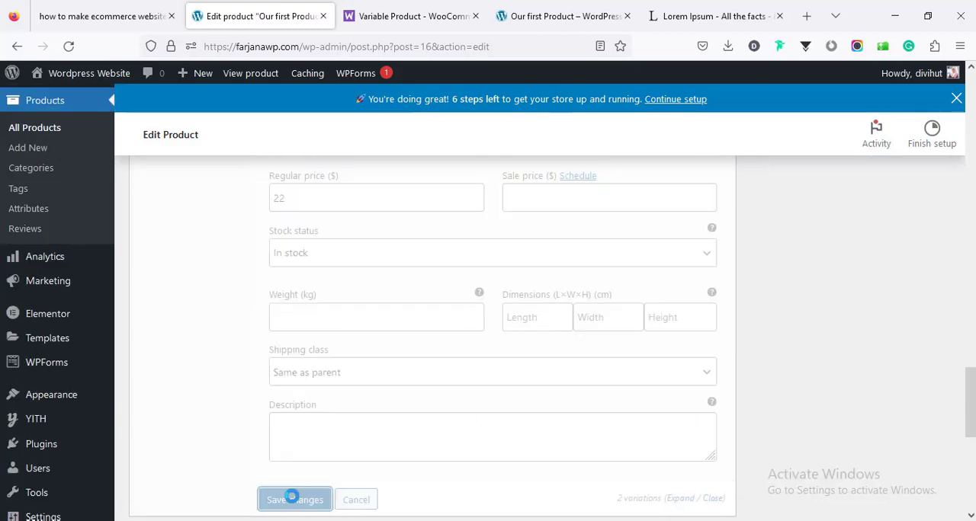
- Update the product and open its store page in a new browser tab
drag(970, 404, 969, 250)
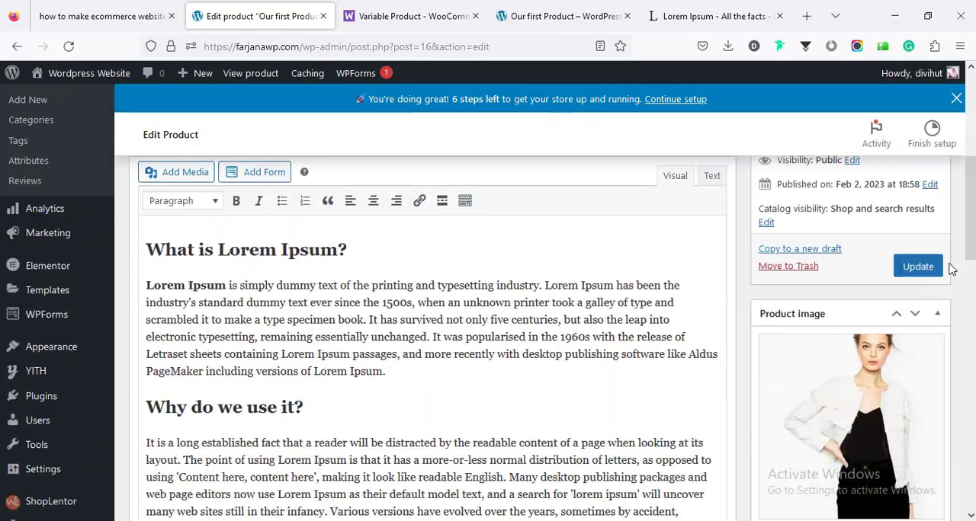
click(918, 267)
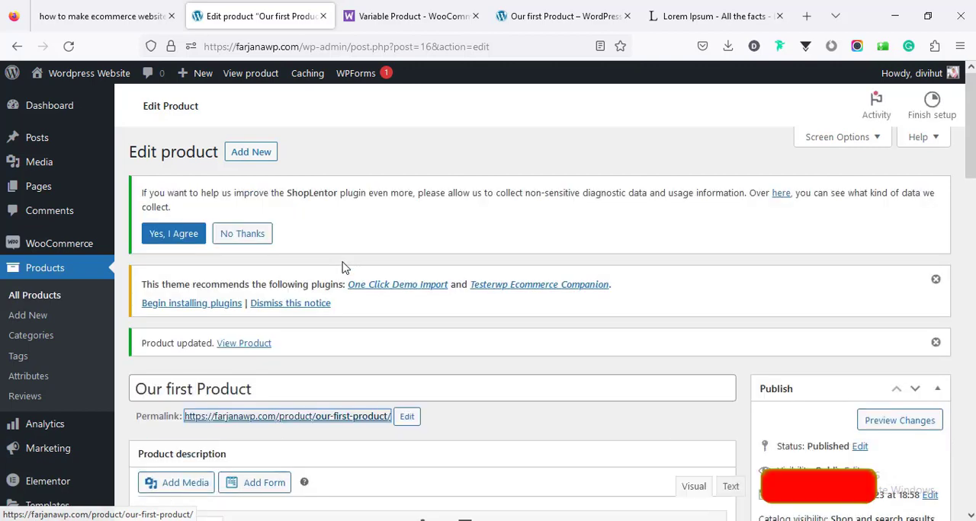
middle_click(344, 264)
click(360, 23)
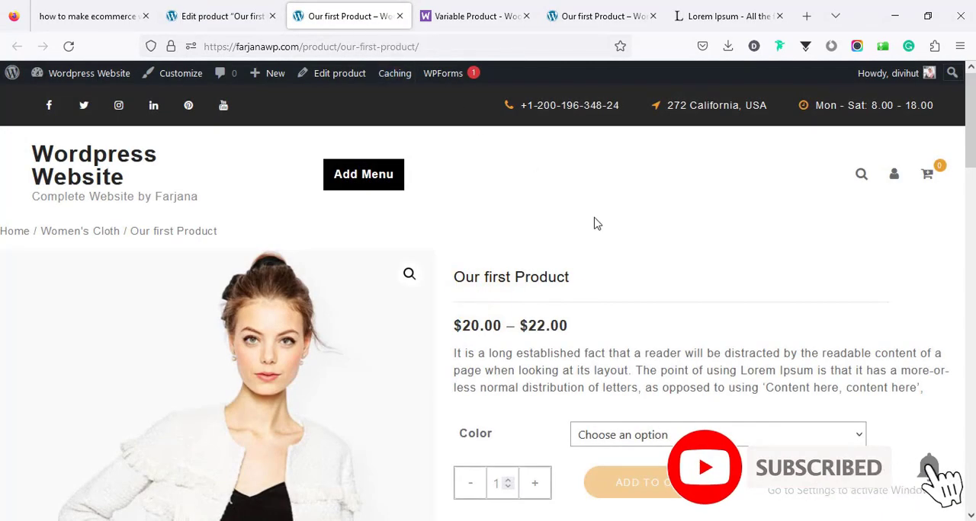
- Choose Black as the product's Color on the store page and check its price
scroll(970, 160, down, 4)
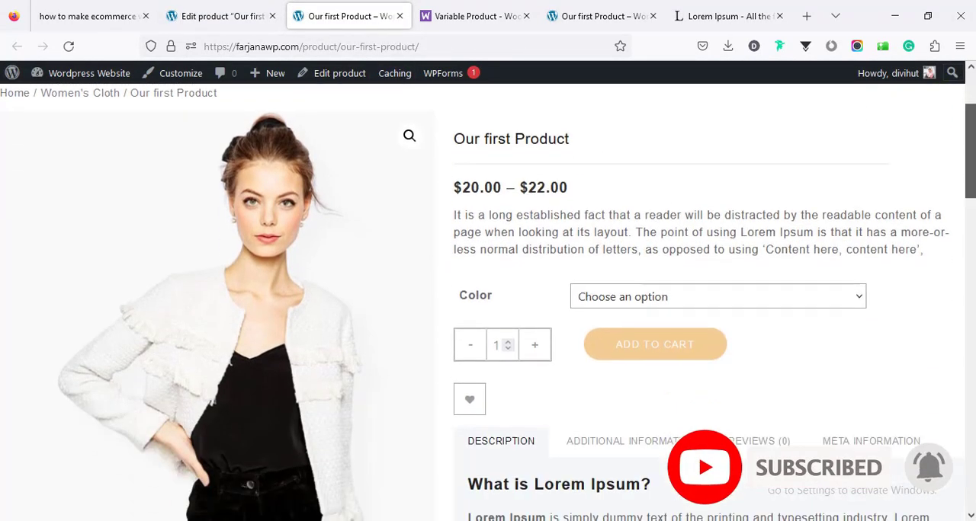
scroll(970, 160, up, 2)
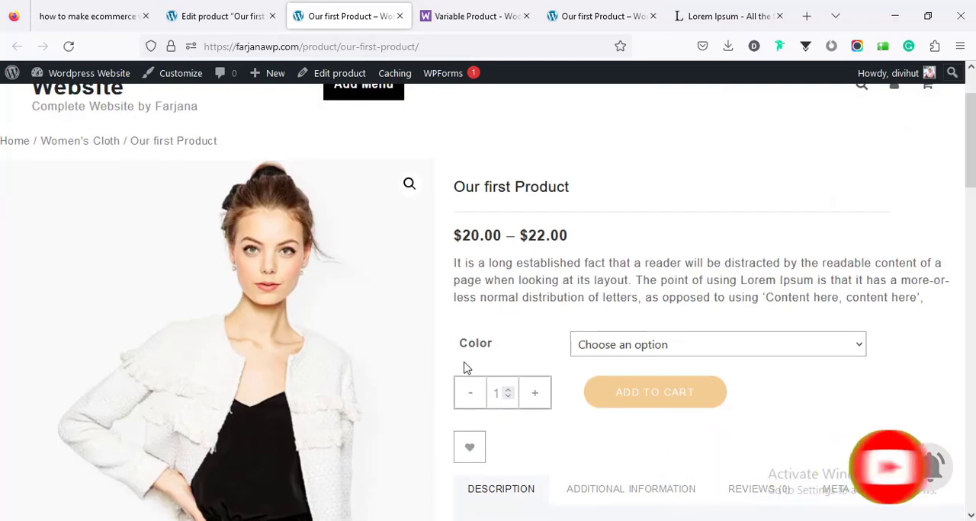
click(619, 347)
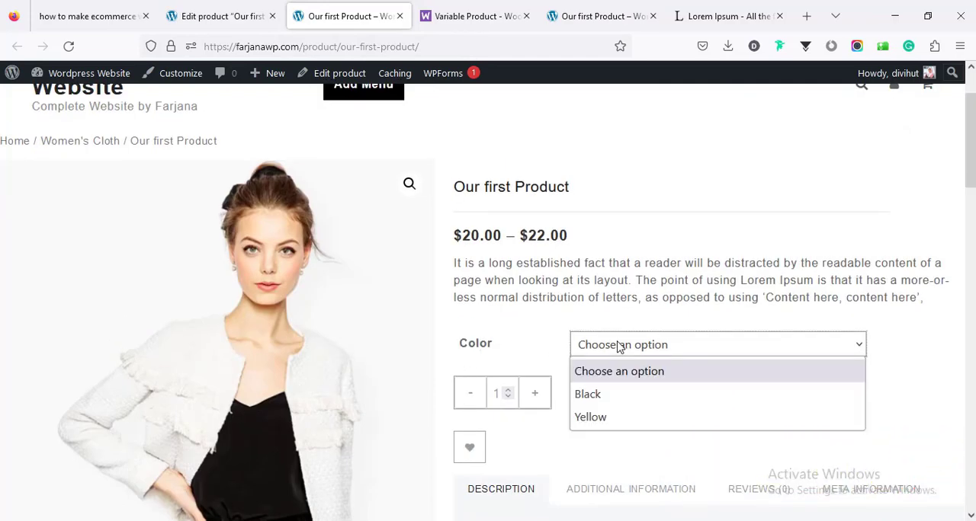
click(602, 395)
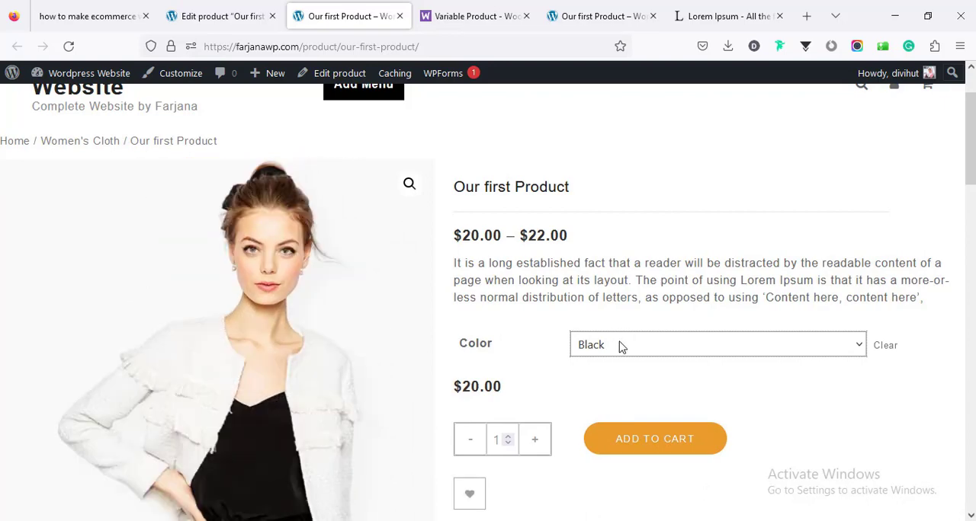
drag(464, 386, 608, 361)
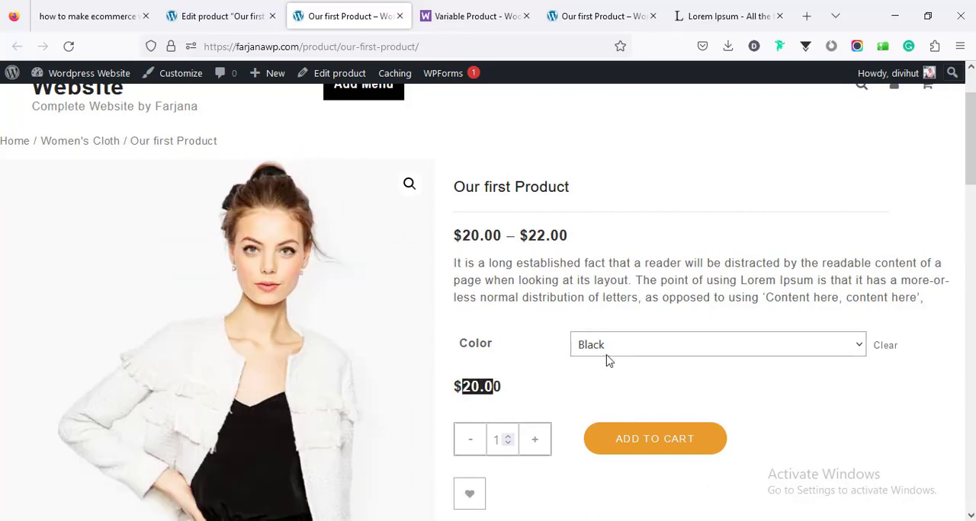
- Switch the product's Color to Yellow and check its image and price
click(621, 351)
click(603, 420)
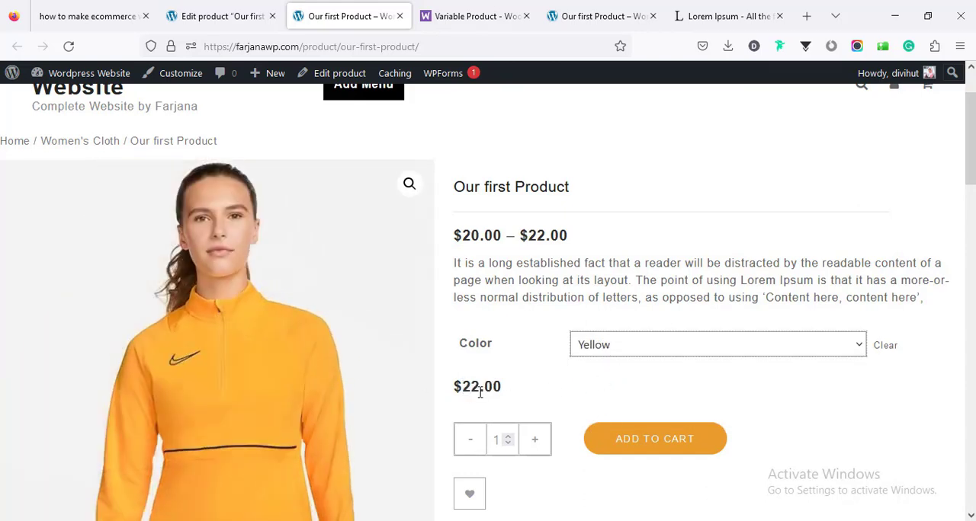
drag(465, 386, 502, 387)
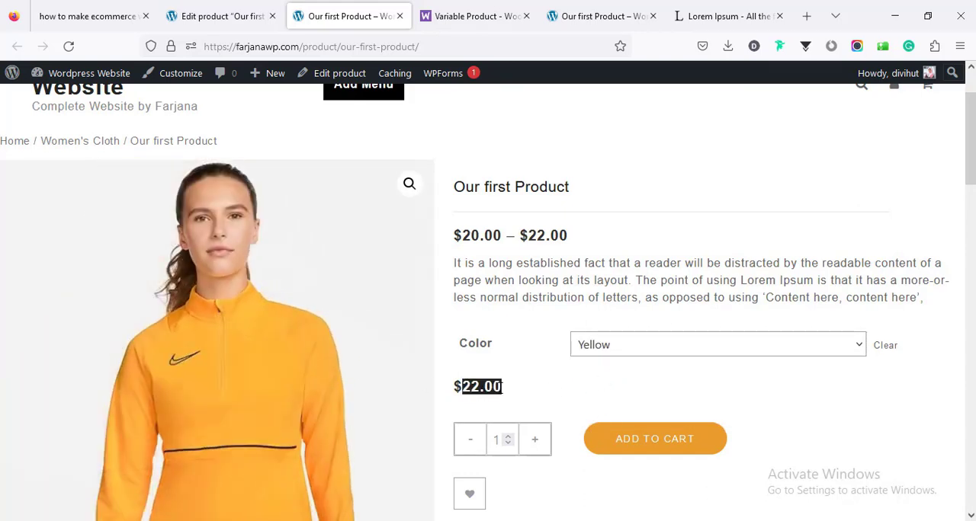
scroll(406, 182, up, 1)
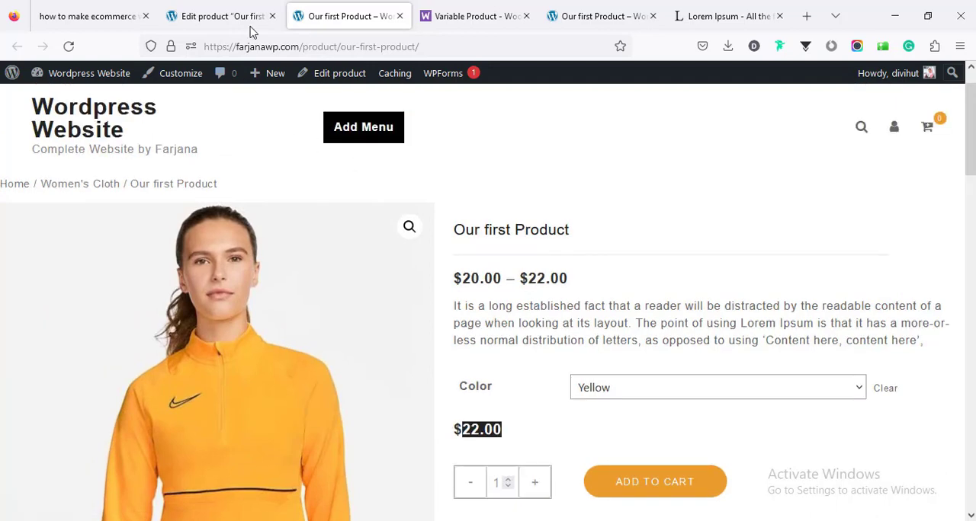
- Return to the product editor and start a new product named "Digital product"
click(217, 16)
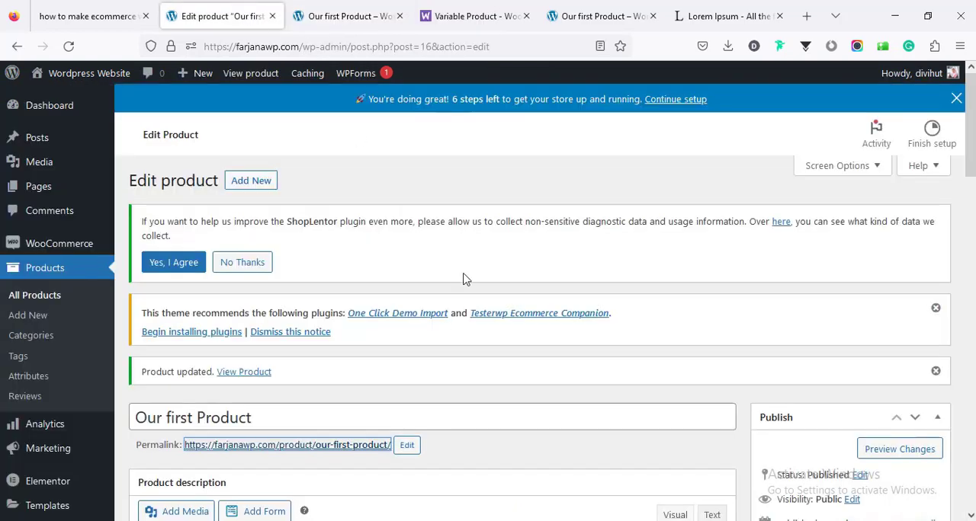
mouse_move(970, 122)
mouse_down()
mouse_move(970, 207)
mouse_move(970, 120)
mouse_up()
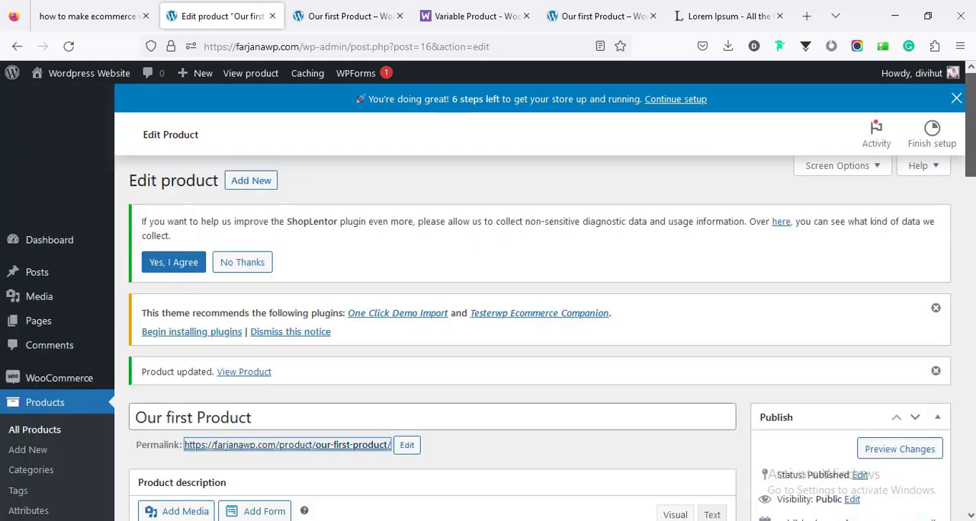
click(260, 187)
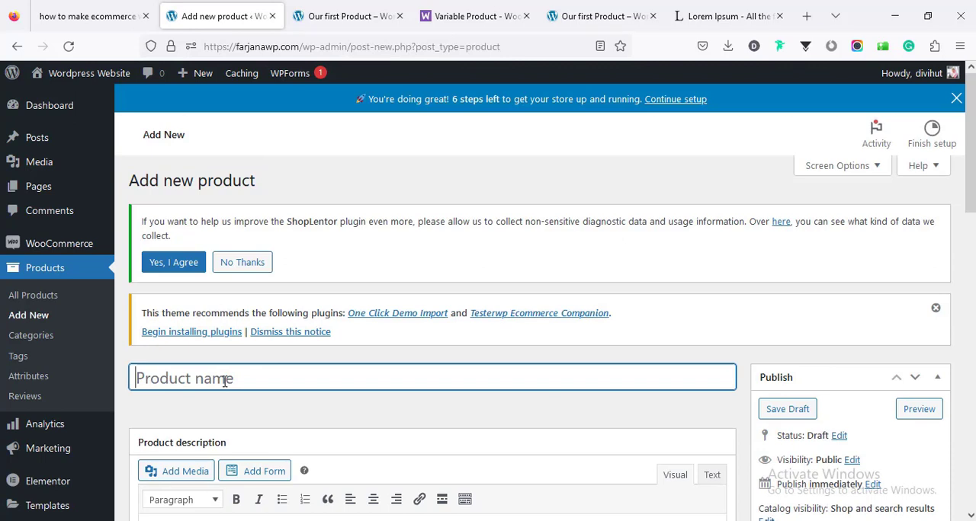
scroll(224, 381, down, 2)
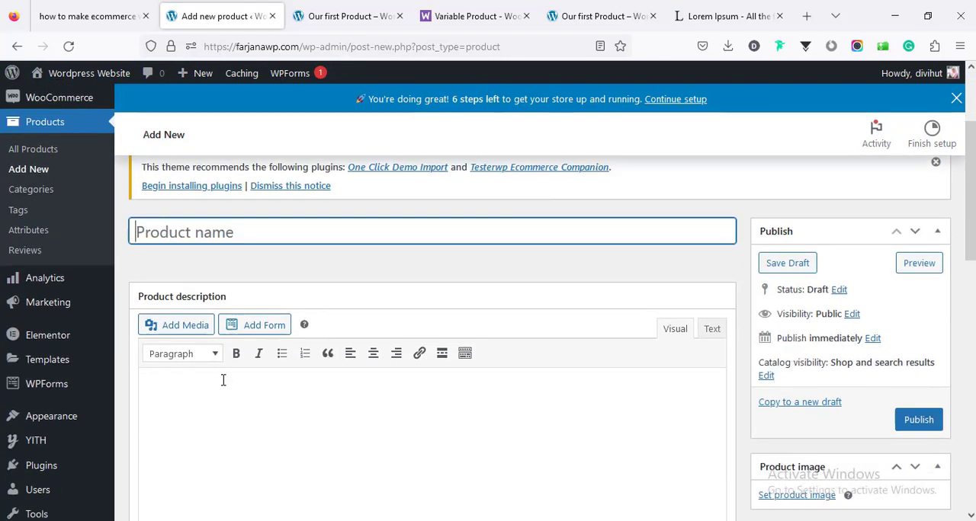
text(D)
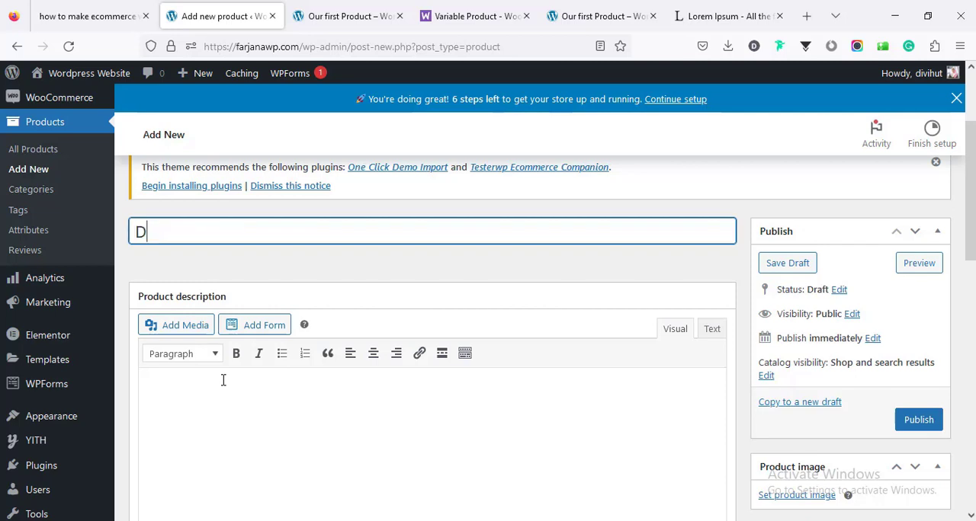
text(igital product)
- Paste the Lorem Ipsum text as the product description and its opening "Lorem Ipsum is simply dummy text" passage as the short description
click(229, 386)
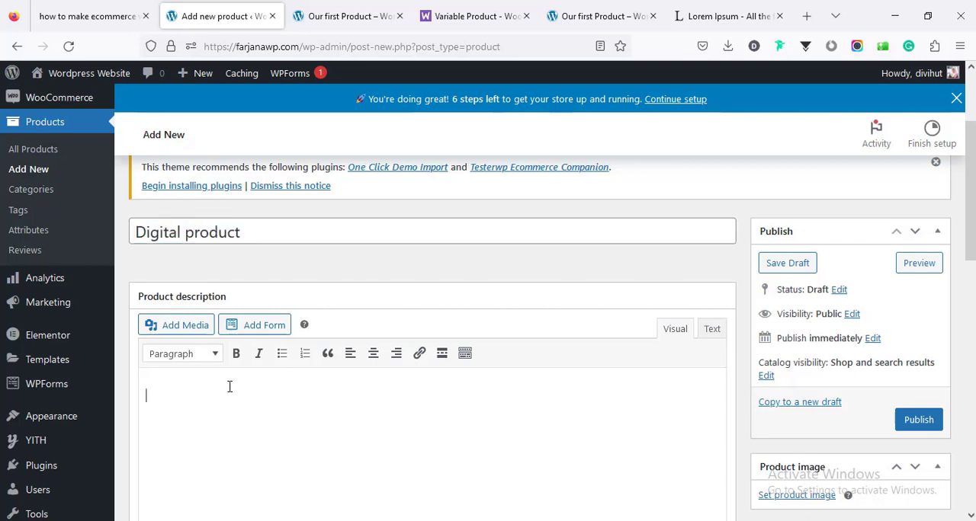
scroll(229, 386, down, 1)
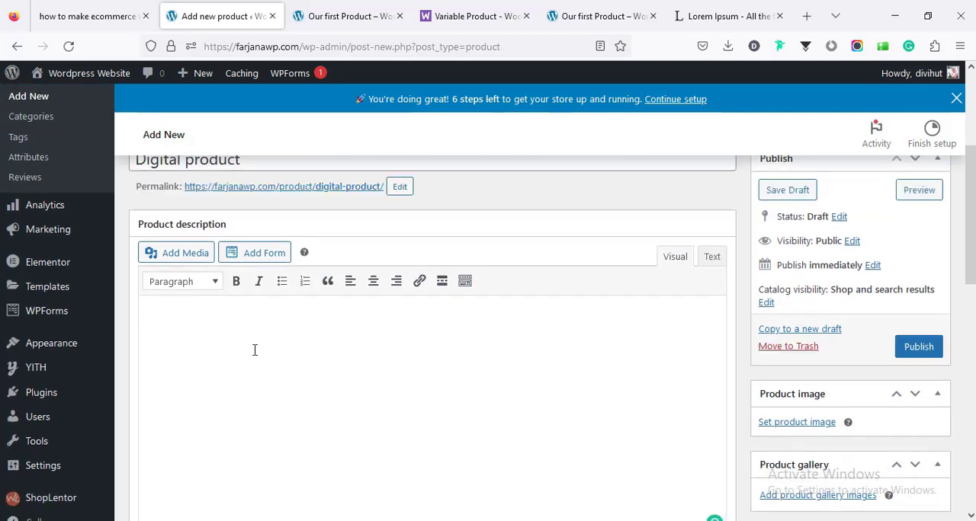
key(ctrl+v)
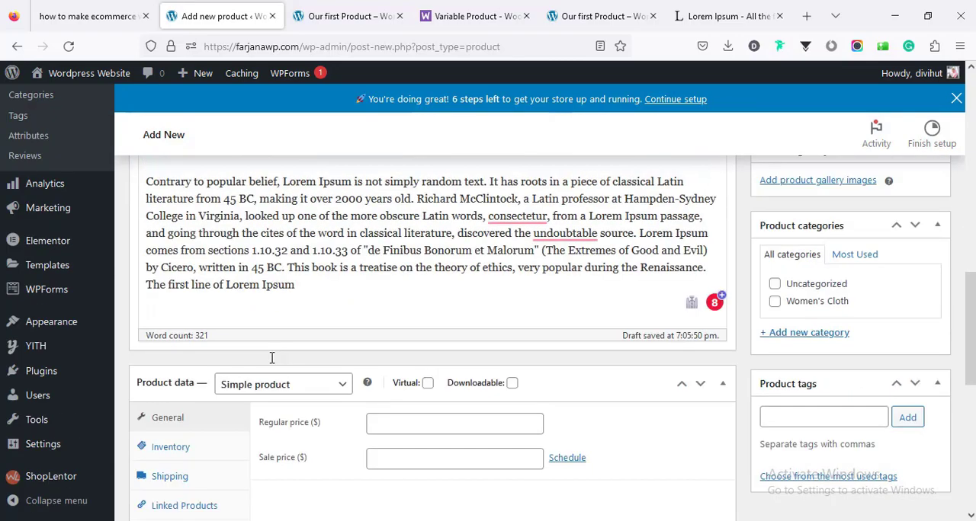
scroll(263, 373, down, 6)
click(252, 340)
text(Lorem Ipsum is simply dummy text of the printing and typesetting industry. Lorem Ipsum has been the industry's standard dummy text ever since the 1500s, when an unknown printer took a galley of type and scrambled it)
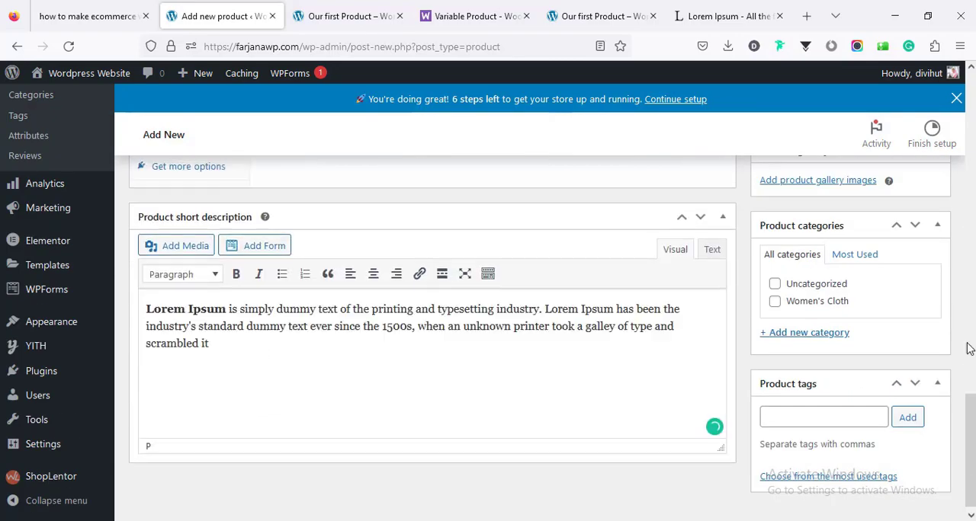
- Upload book.jpg from the images folder and set it as the product image
scroll(968, 343, up, 7)
scroll(949, 358, up, 7)
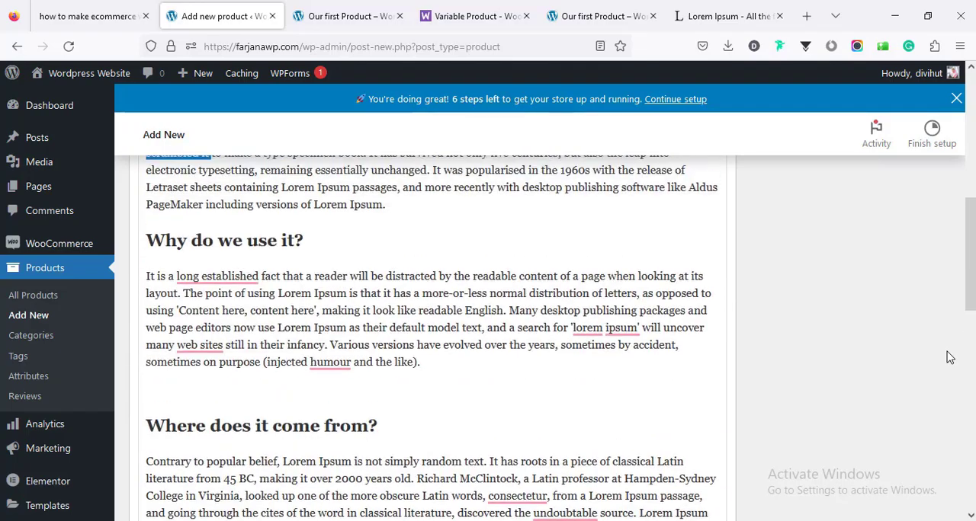
scroll(945, 358, down, 2)
scroll(914, 355, down, 2)
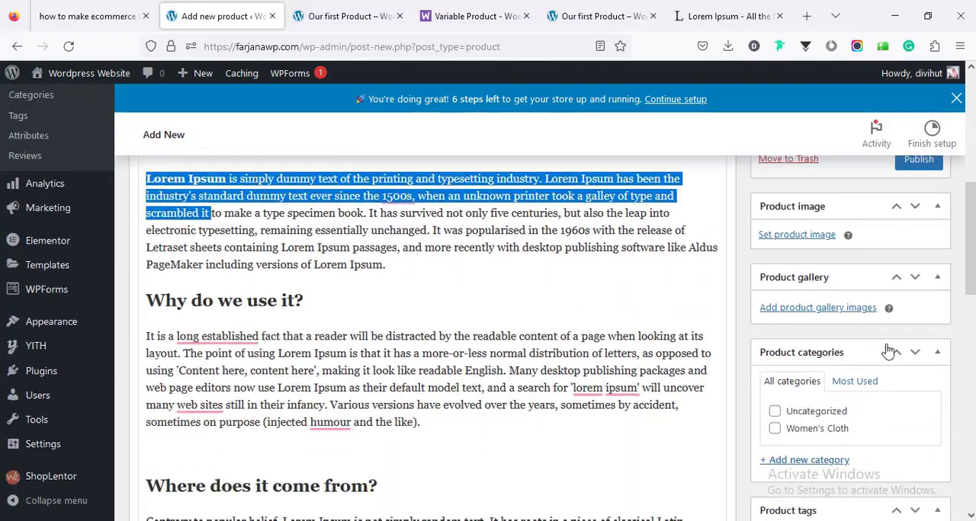
click(793, 235)
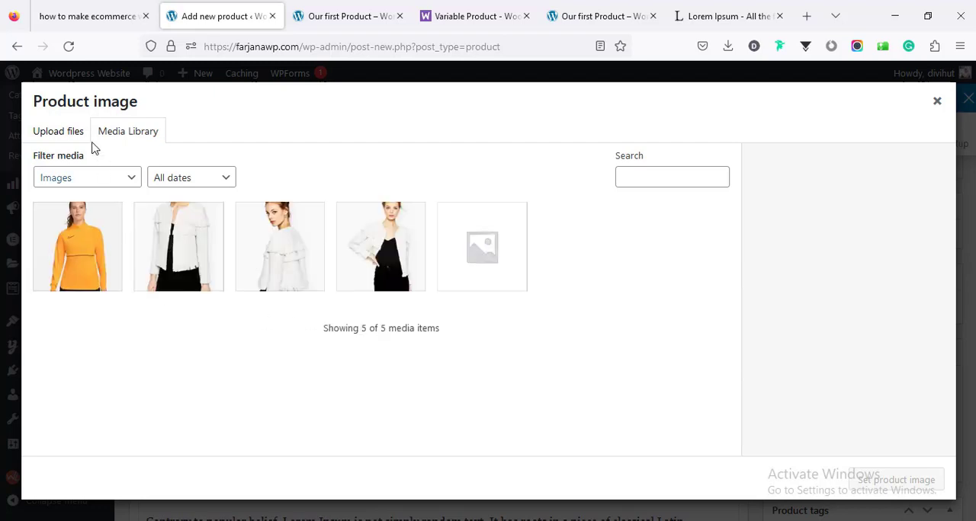
click(73, 131)
click(473, 319)
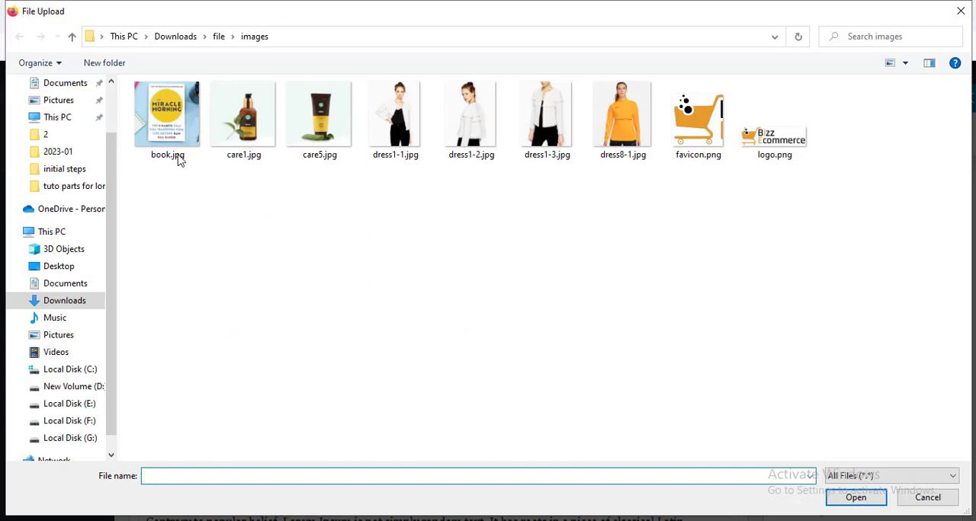
click(180, 157)
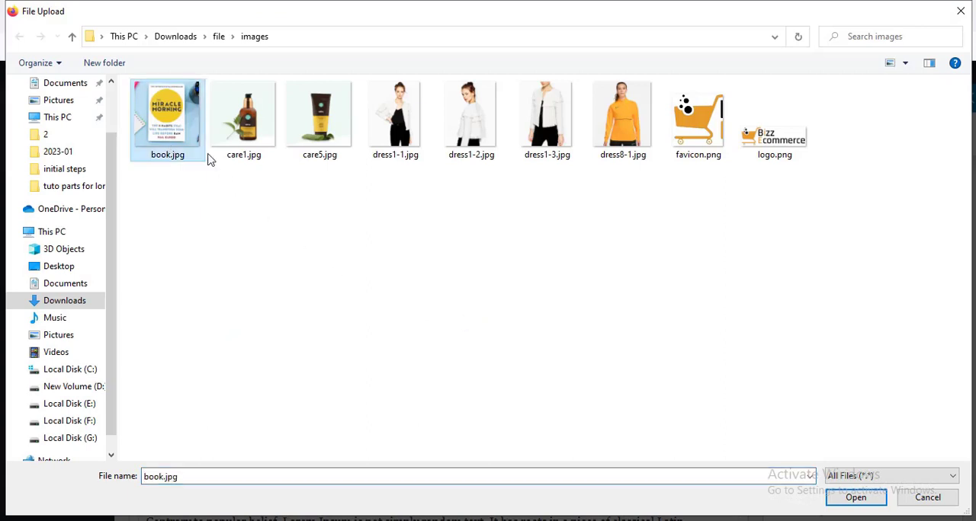
click(865, 497)
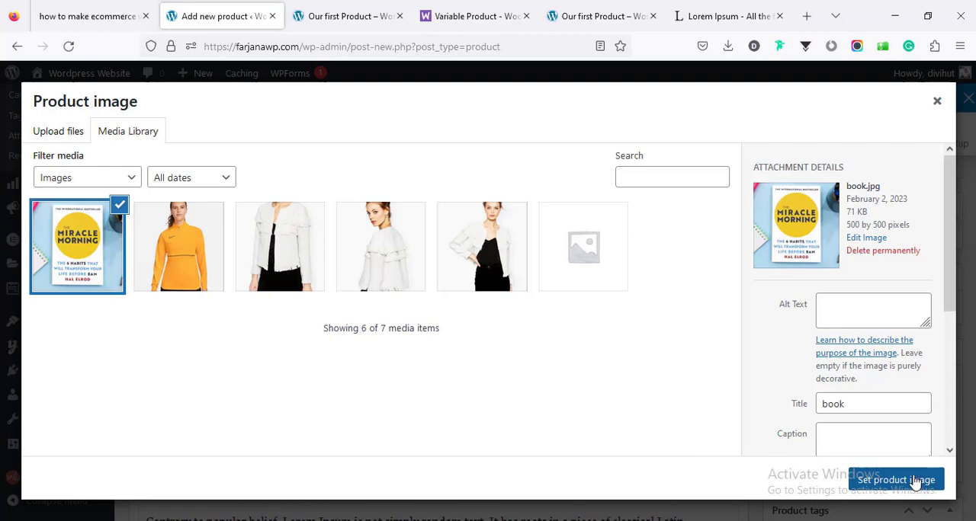
click(913, 482)
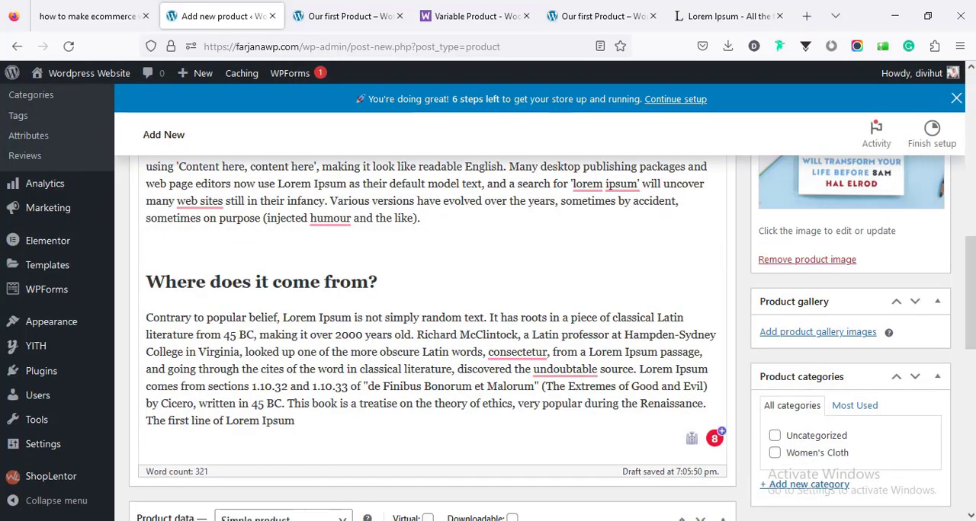
- Add a new product category named Book, without a parent category
scroll(830, 427, down, 3)
click(814, 333)
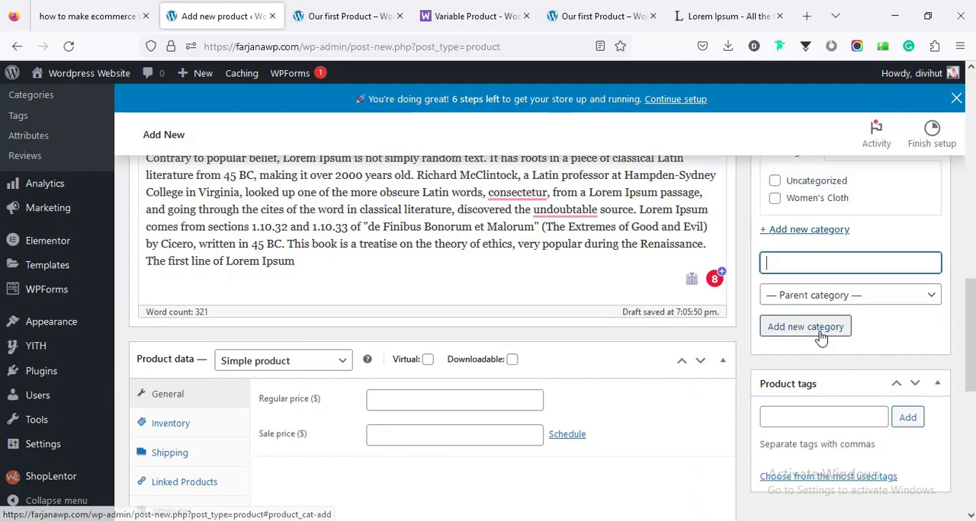
text(Book)
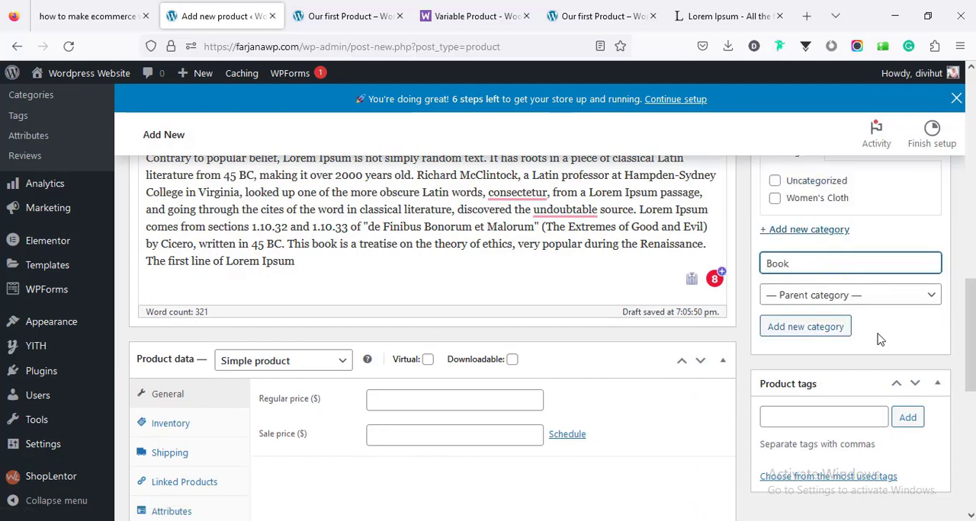
click(827, 334)
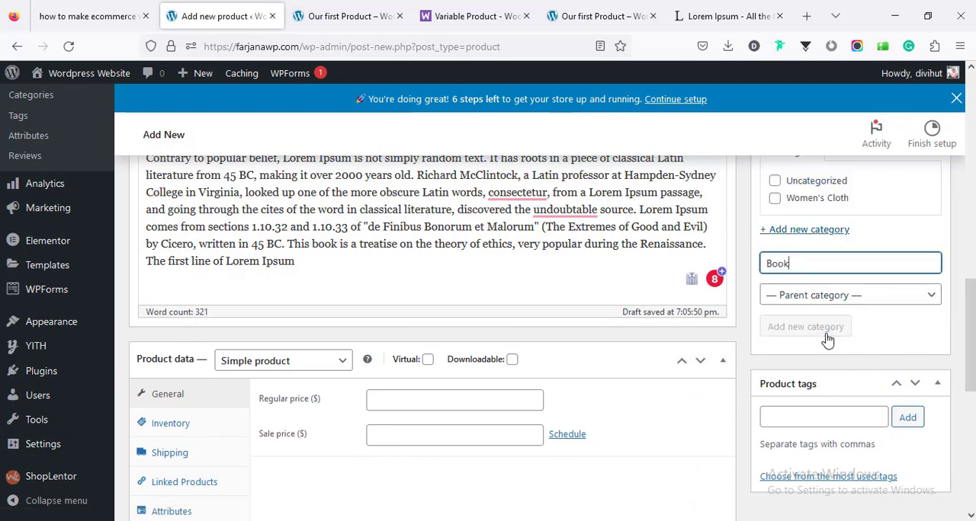
- Add the product tag Books
click(853, 420)
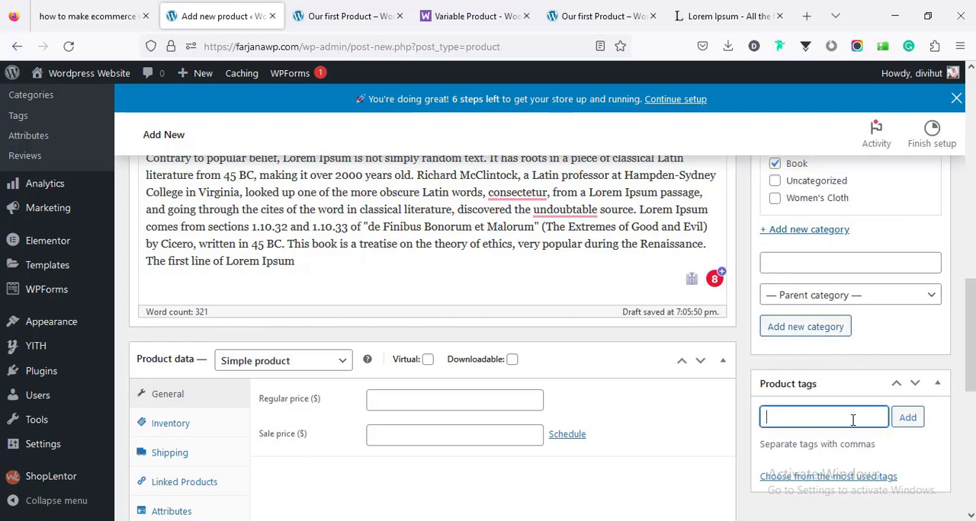
text(Books)
key(Return)
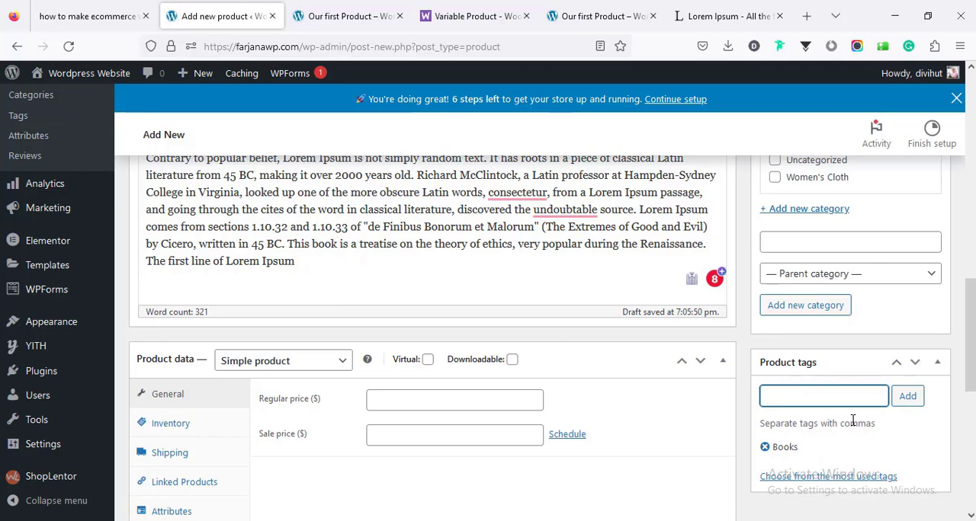
- Keep the product type as Simple product and mark the book as both virtual and downloadable
scroll(732, 415, down, 2)
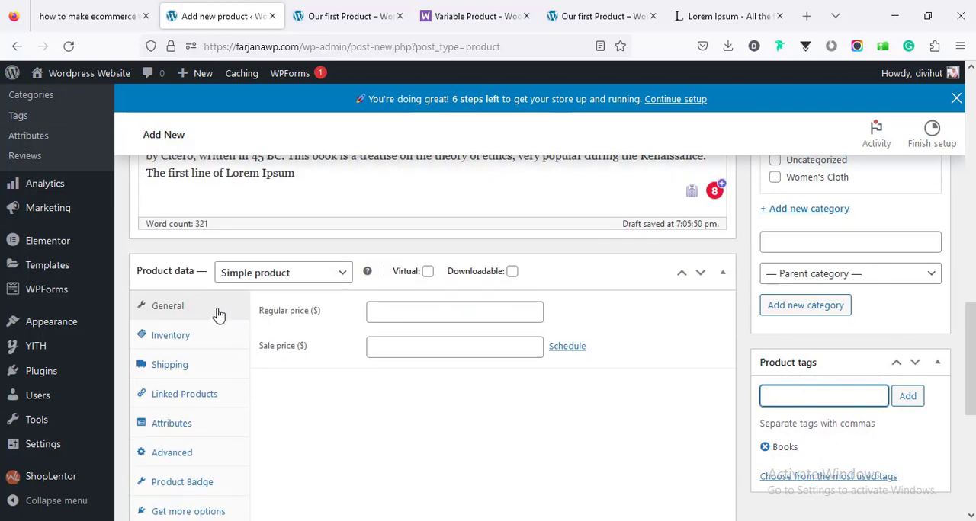
click(253, 275)
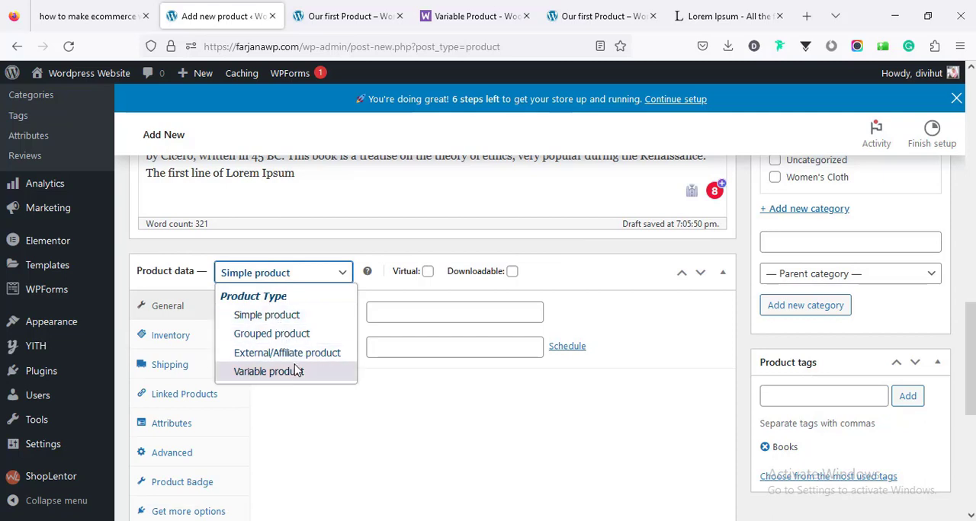
click(277, 319)
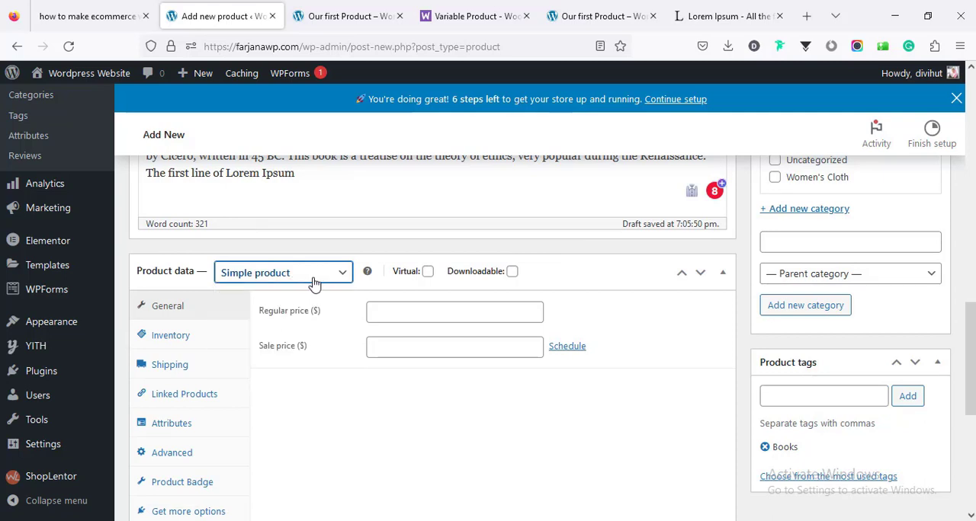
click(428, 273)
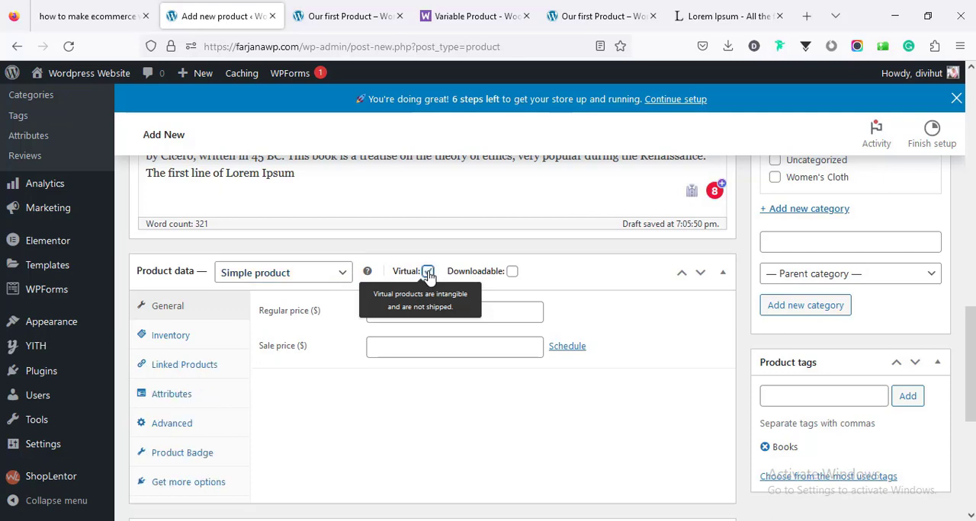
click(511, 273)
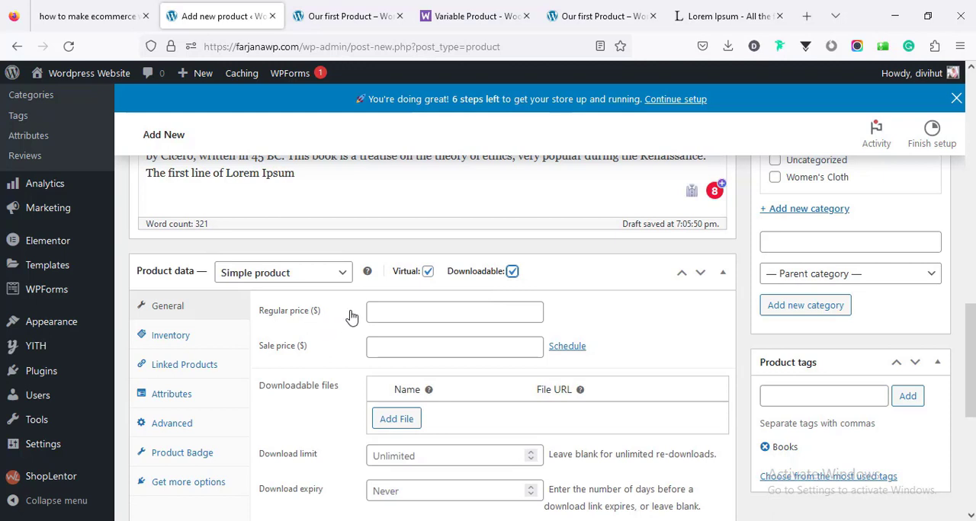
- Set the product's regular price to 22 and its sale price to 20
click(381, 311)
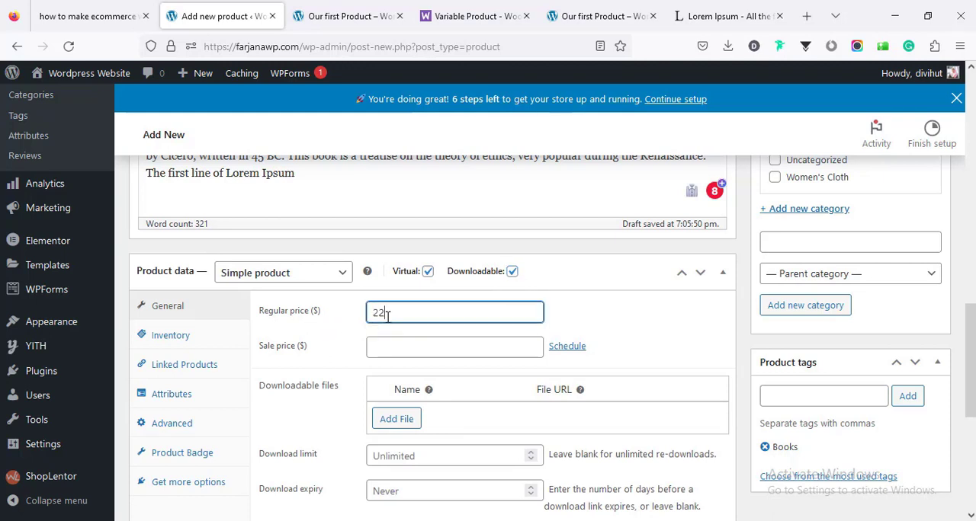
click(422, 349)
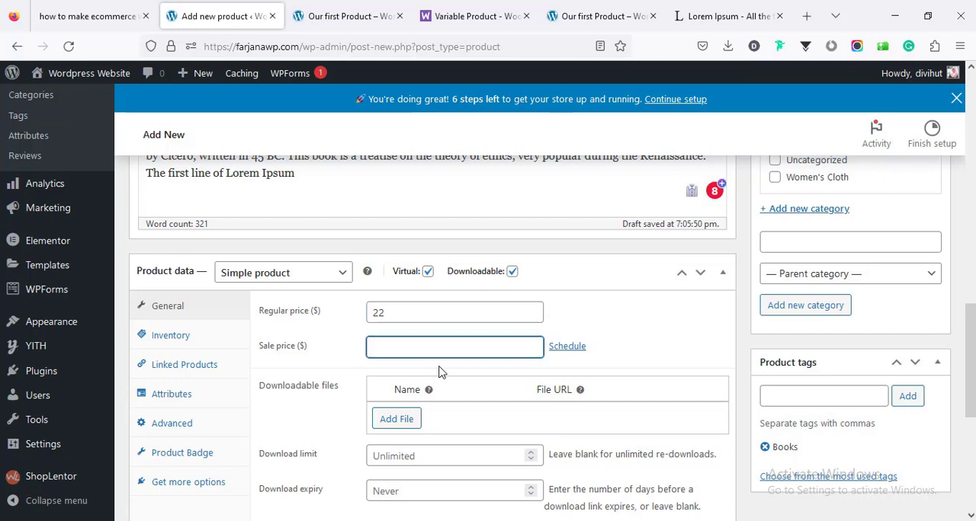
text(20)
- Add a downloadable file entry, upload file.zip from Downloads and insert its file URL
scroll(480, 359, down, 2)
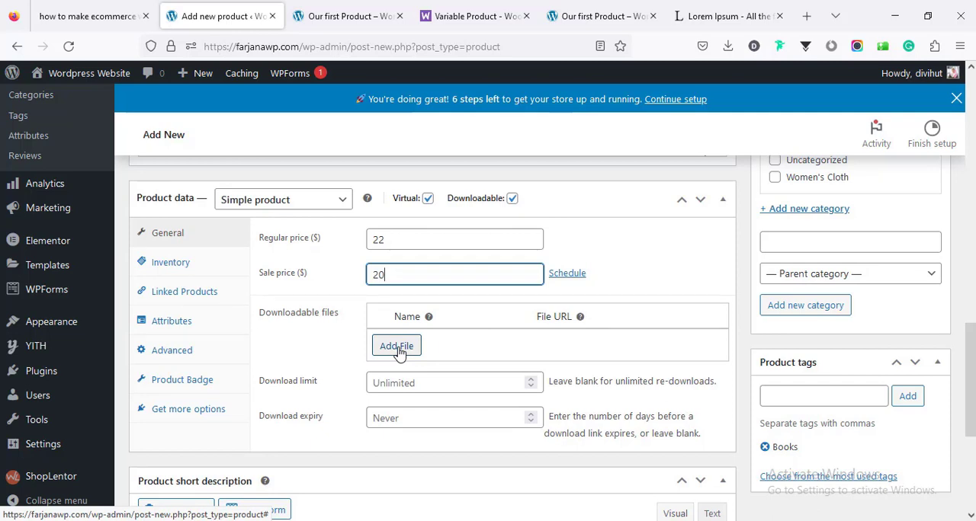
click(401, 355)
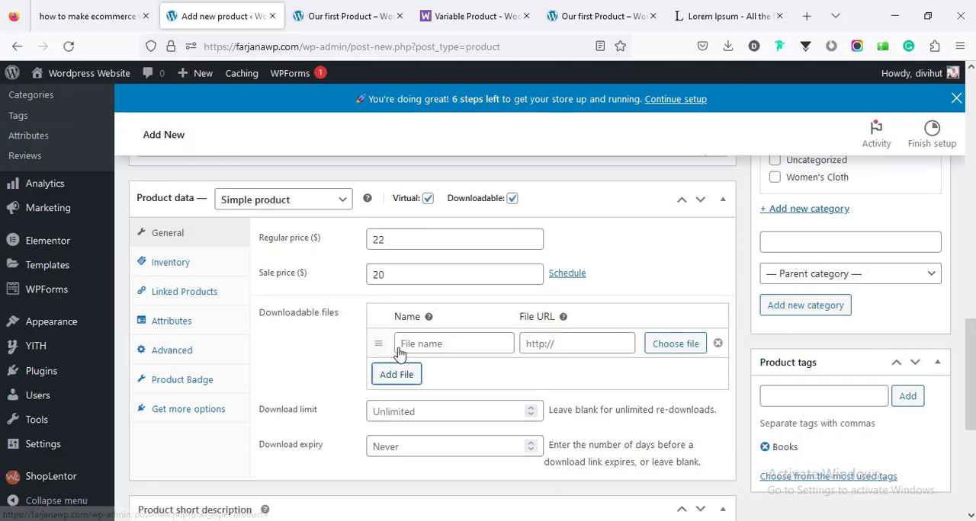
click(675, 344)
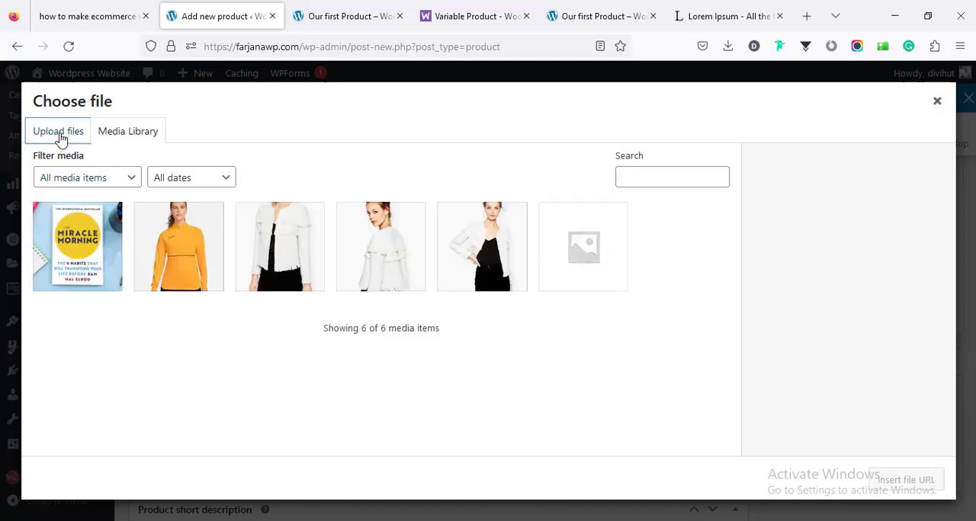
click(59, 134)
click(479, 324)
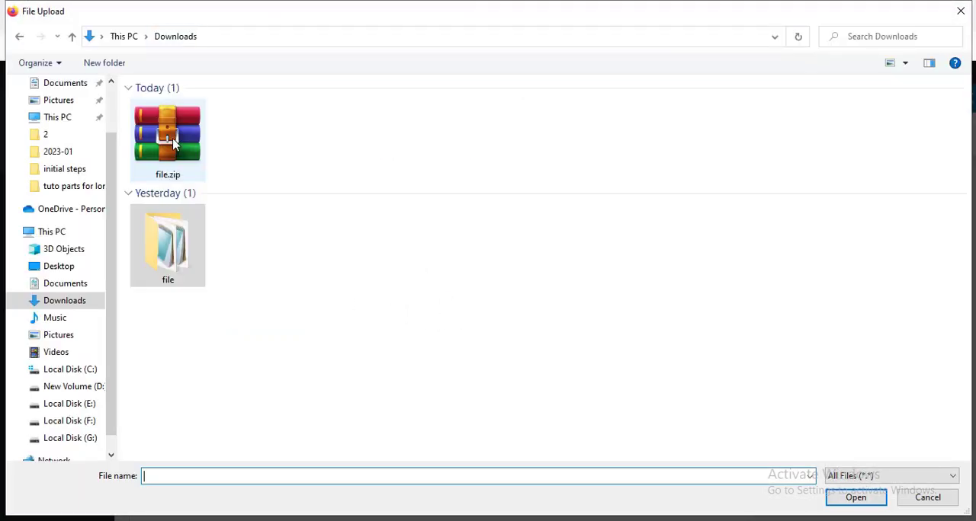
click(177, 153)
click(855, 499)
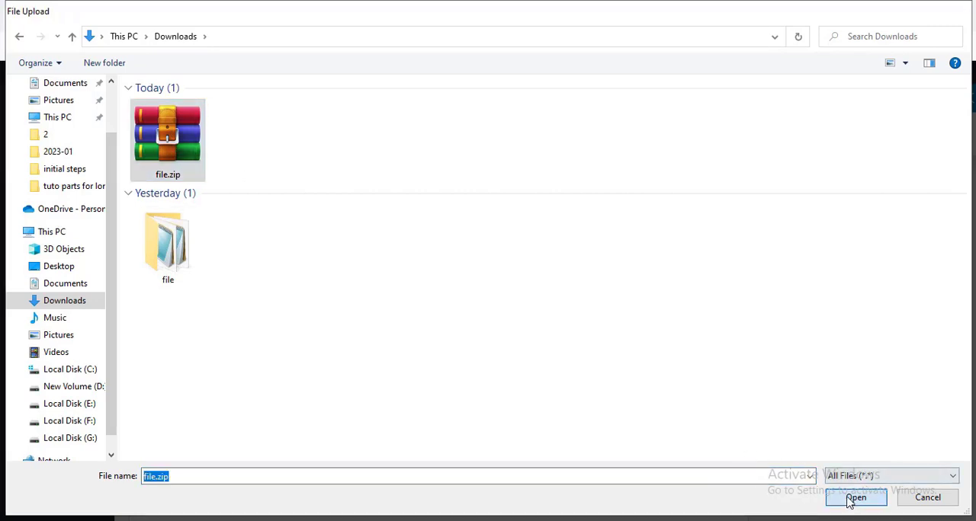
click(903, 480)
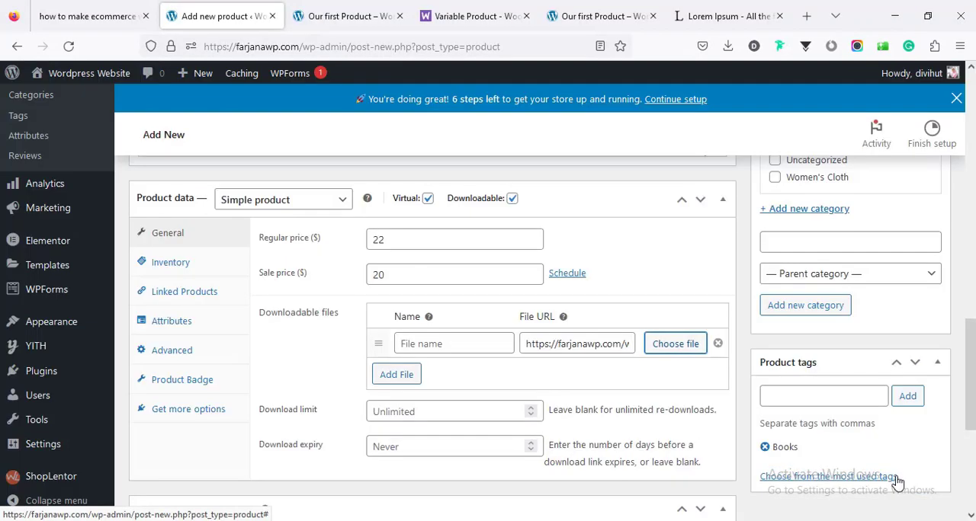
- Name the downloadable file Book Pdf, leaving the download expiry blank
click(418, 346)
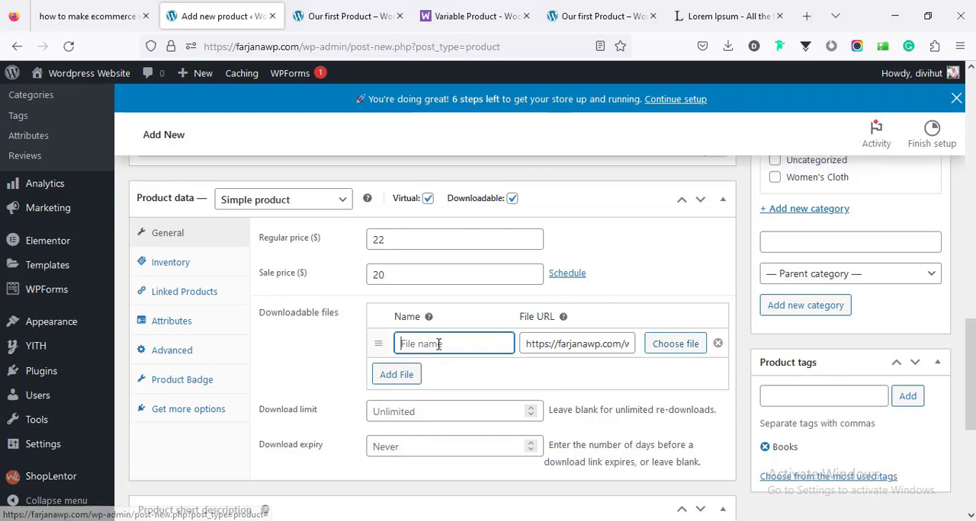
text(Book Pdf)
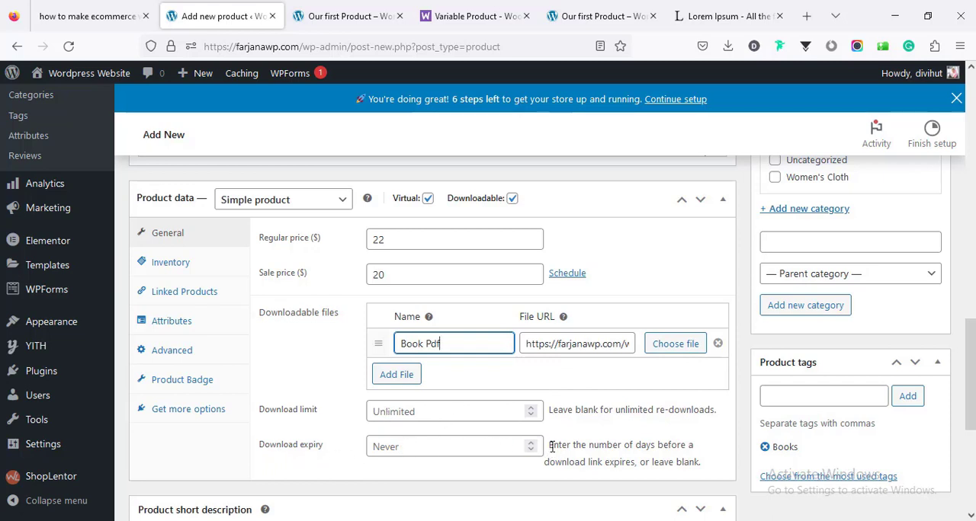
click(503, 449)
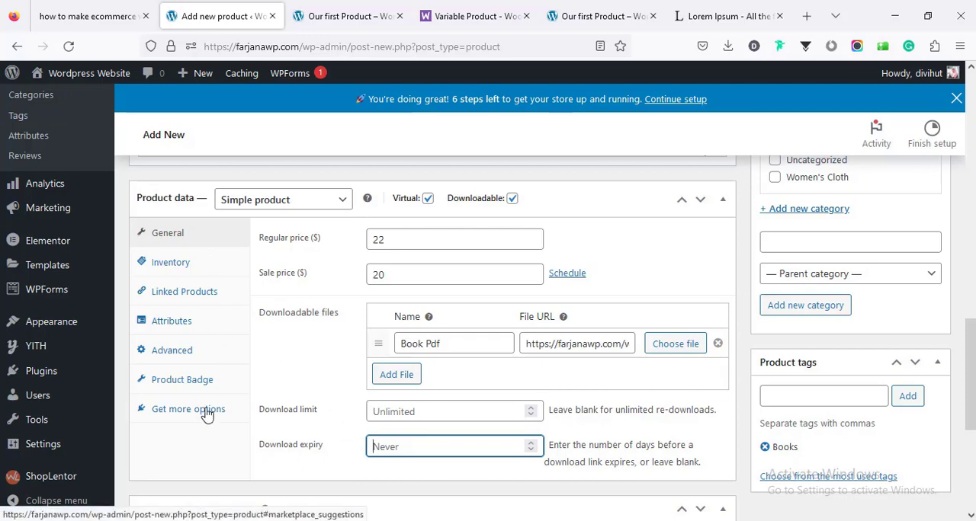
- Publish the Digital product
scroll(619, 400, down, 3)
scroll(622, 398, up, 10)
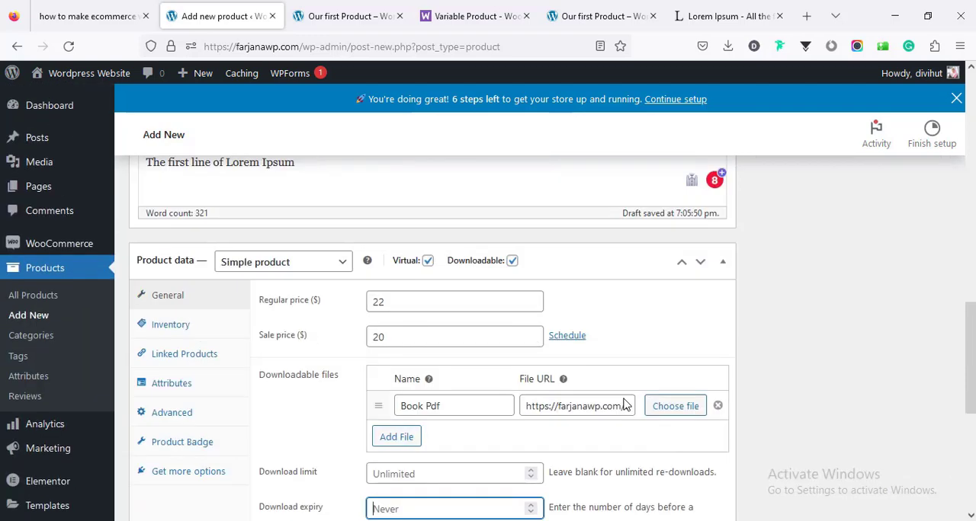
scroll(762, 392, up, 5)
scroll(767, 387, down, 2)
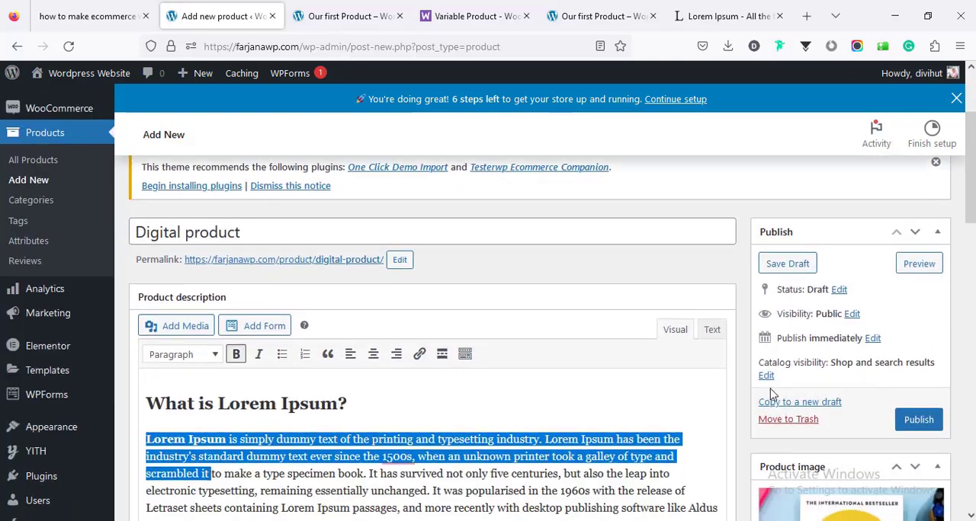
click(901, 419)
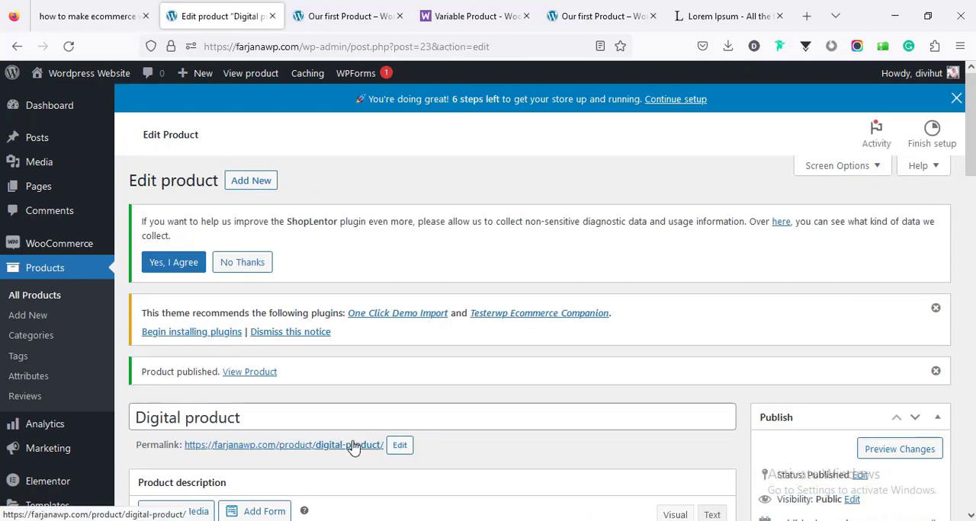
- Open the published Digital product's store page in a new tab and review its image, prices and description
click(356, 447)
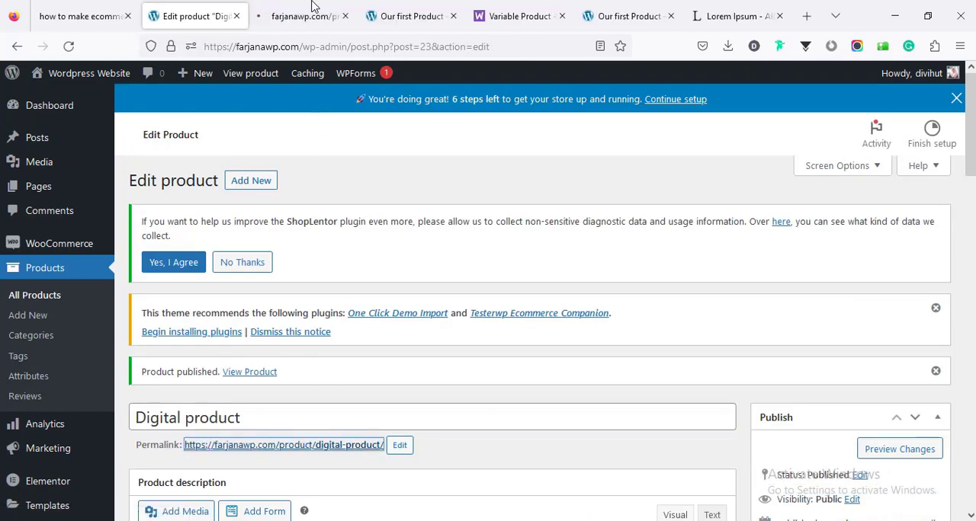
click(311, 9)
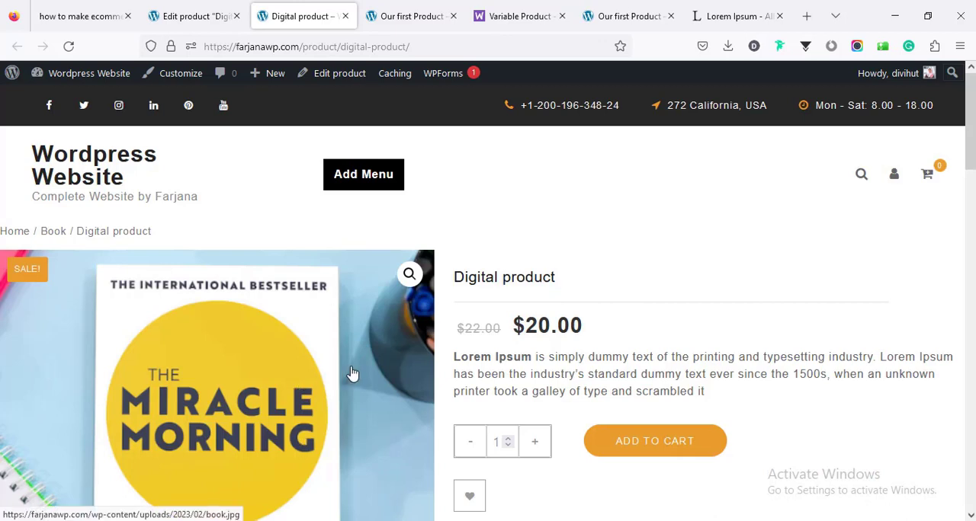
scroll(696, 402, down, 1)
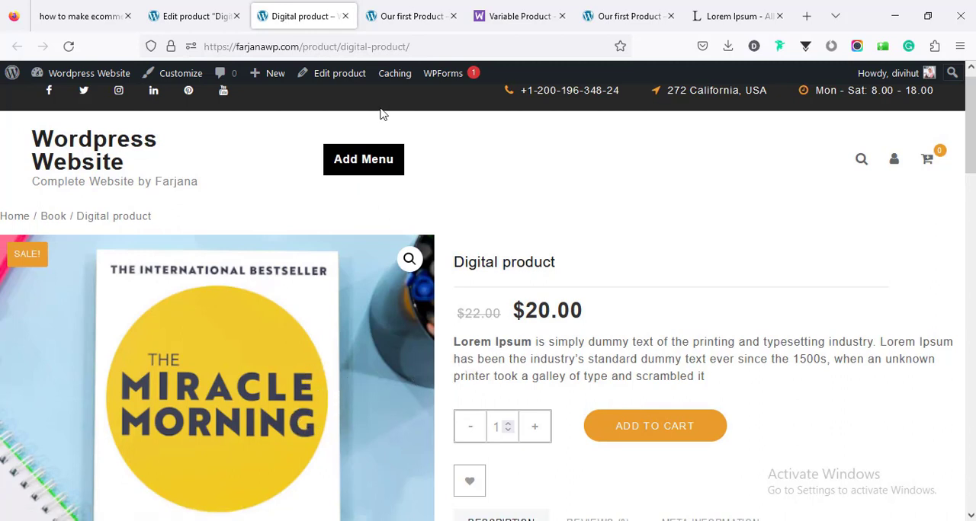
- Return to the product editor and start a new product titled Our third product
click(206, 11)
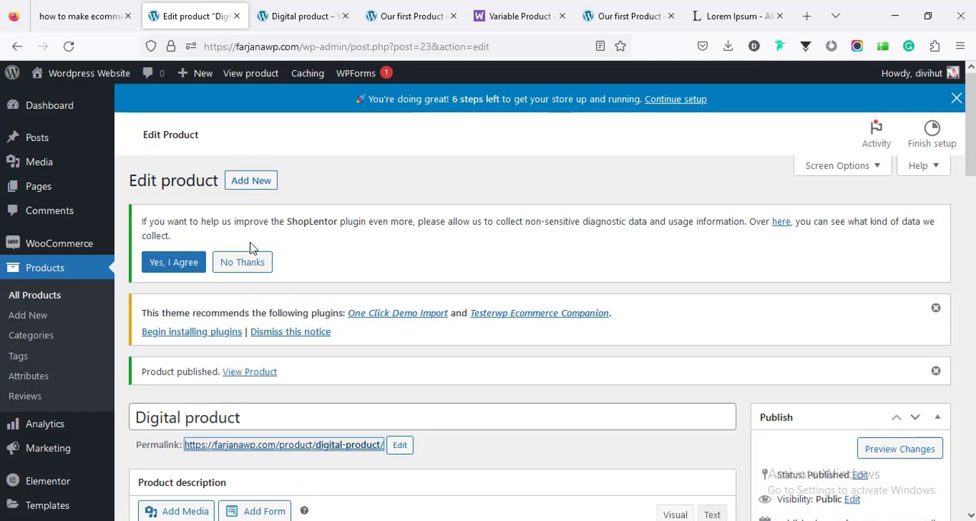
click(248, 183)
text(Our )
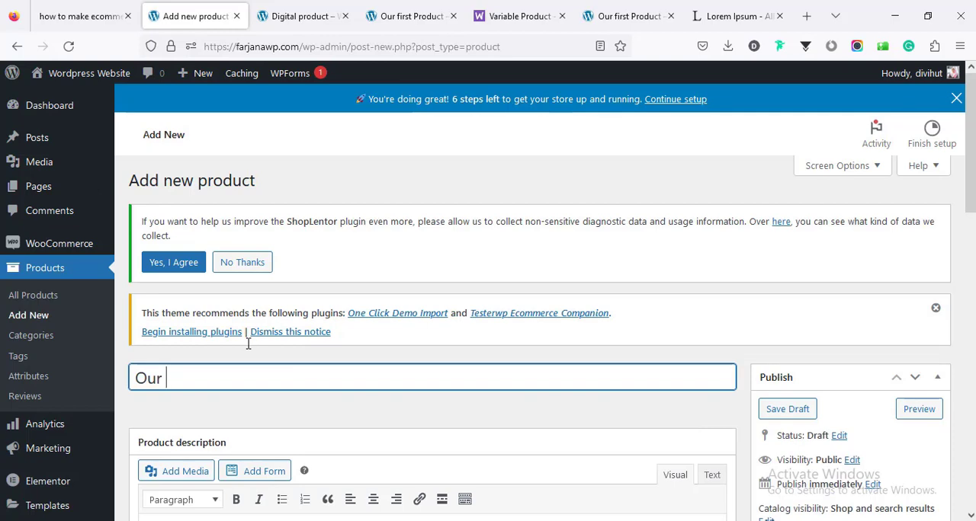
text(third product)
- Paste the copied Lorem Ipsum text into the new product's description
scroll(248, 345, down, 4)
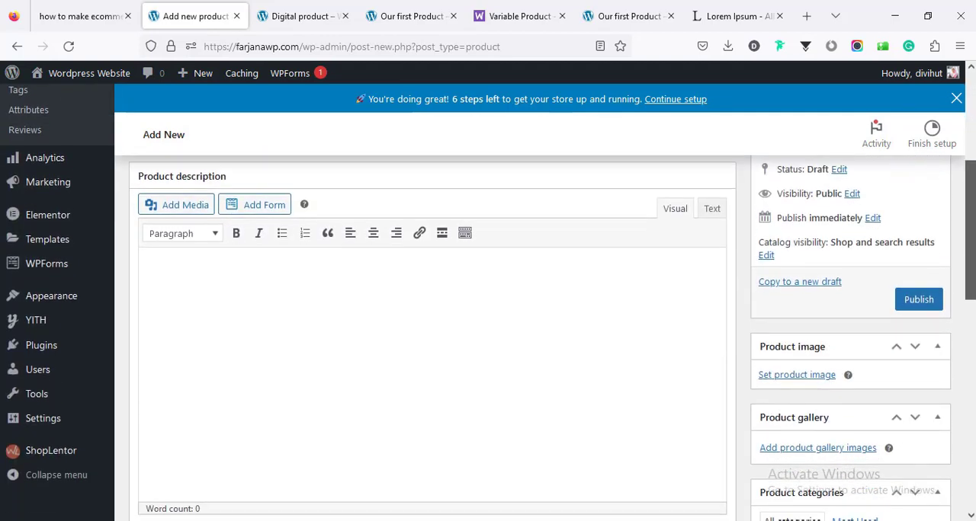
right_click(253, 253)
click(296, 349)
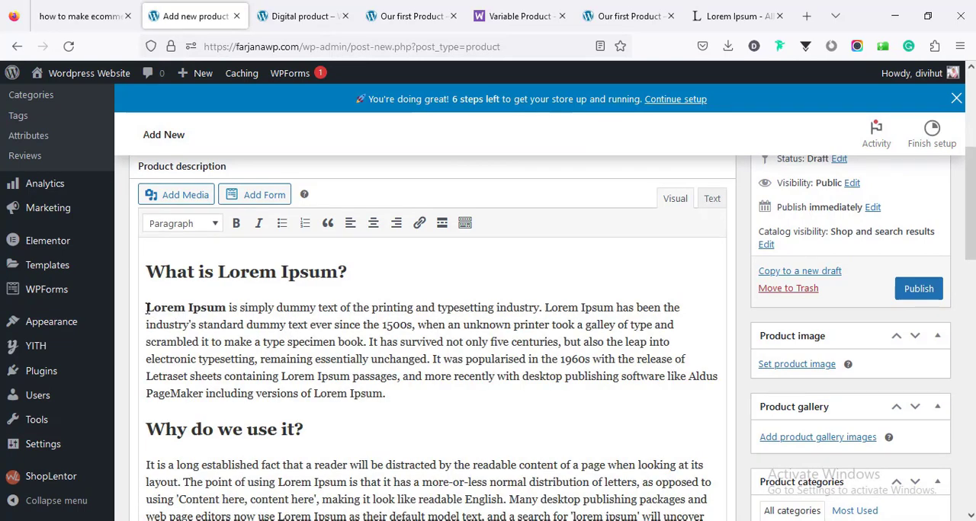
- Copy the description's opening passage, from "Lorem Ipsum is simply dummy text" through "to make a type", into the product short description
drag(146, 309, 286, 342)
key(ctrl+c)
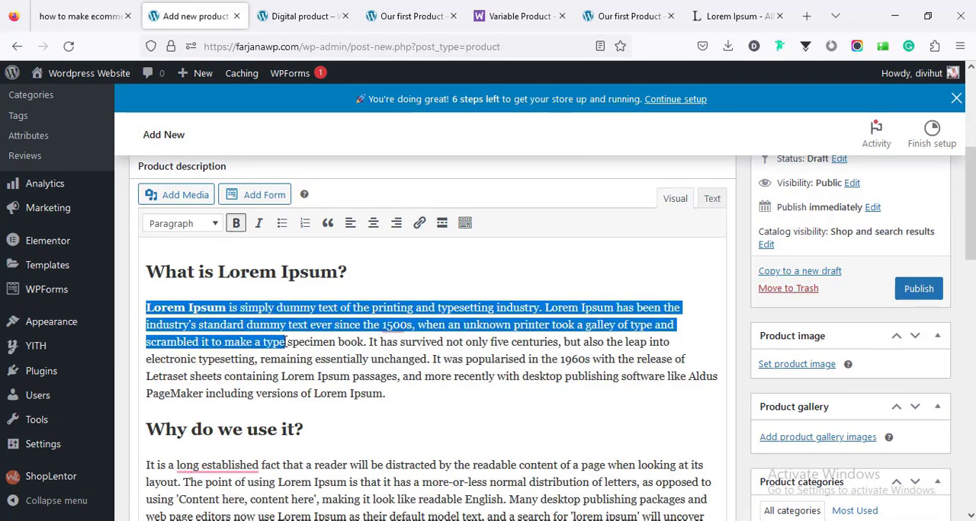
right_click(267, 320)
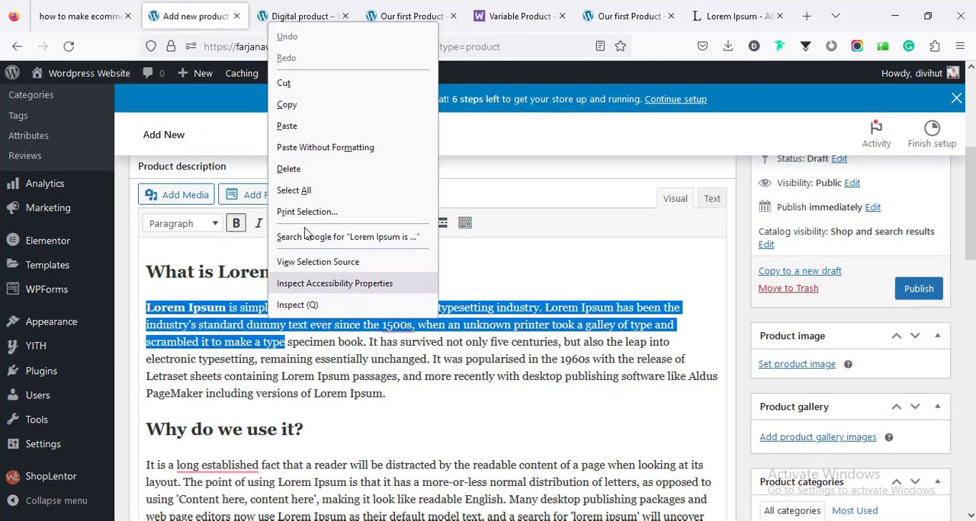
click(301, 102)
scroll(339, 401, down, 15)
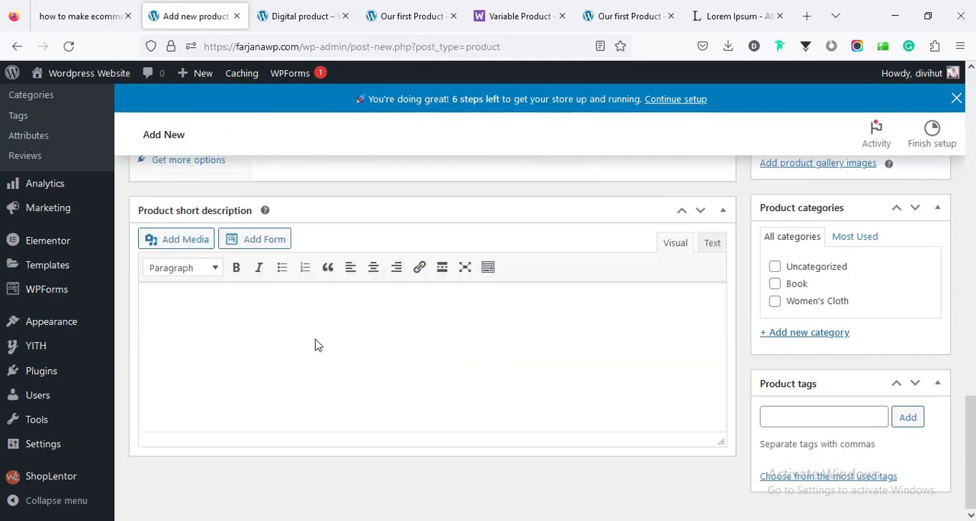
right_click(312, 342)
click(223, 298)
right_click(223, 299)
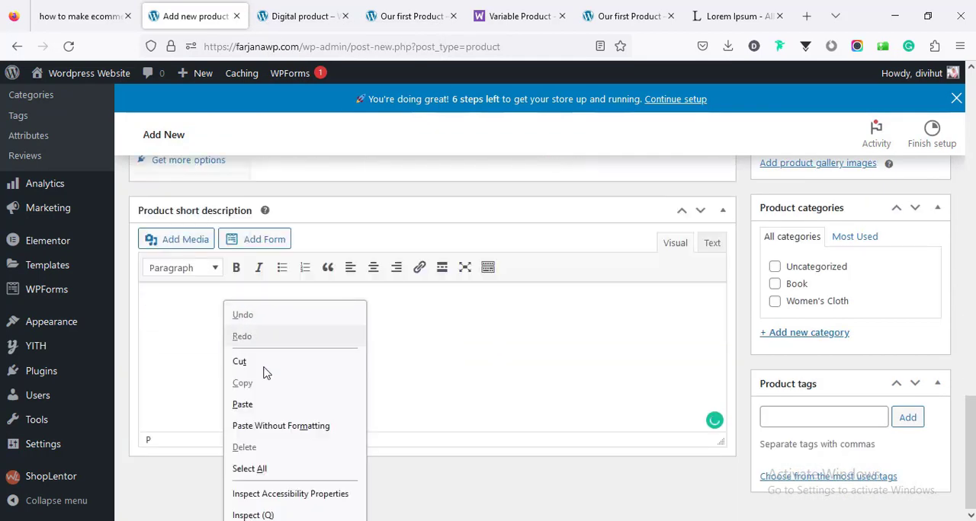
click(242, 404)
- Add a new product category named Cosmetics, without a parent category
scroll(512, 381, up, 3)
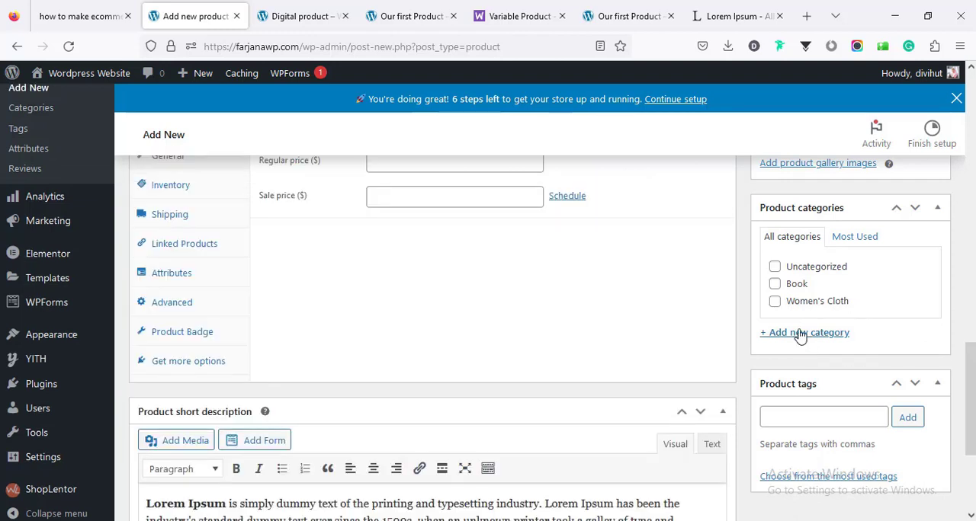
click(802, 333)
text(Cosmetics)
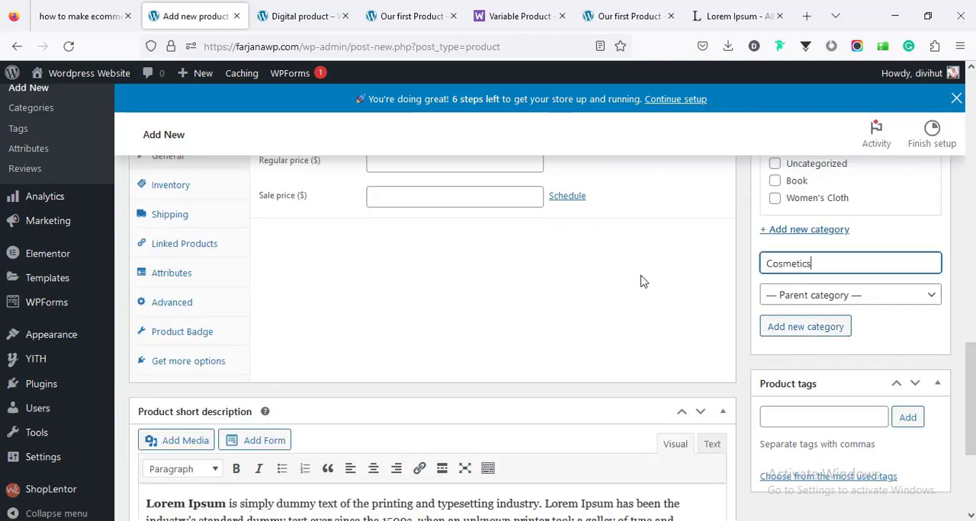
click(766, 328)
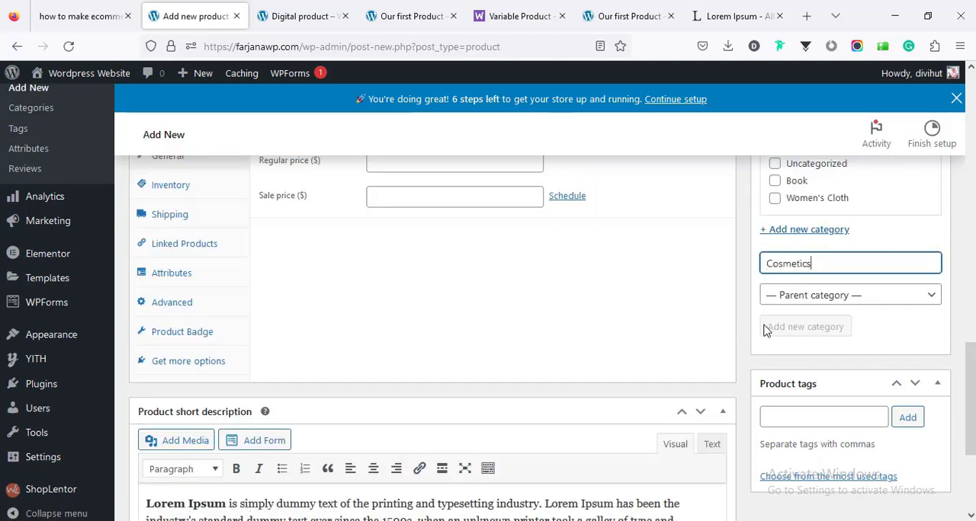
- Change the product type to Grouped product in the product data
scroll(262, 347, up, 3)
click(272, 328)
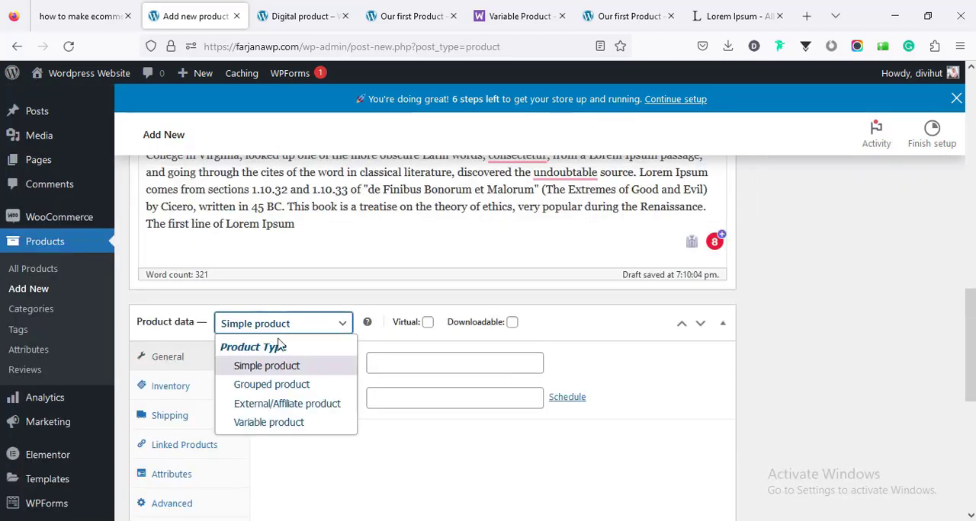
click(305, 388)
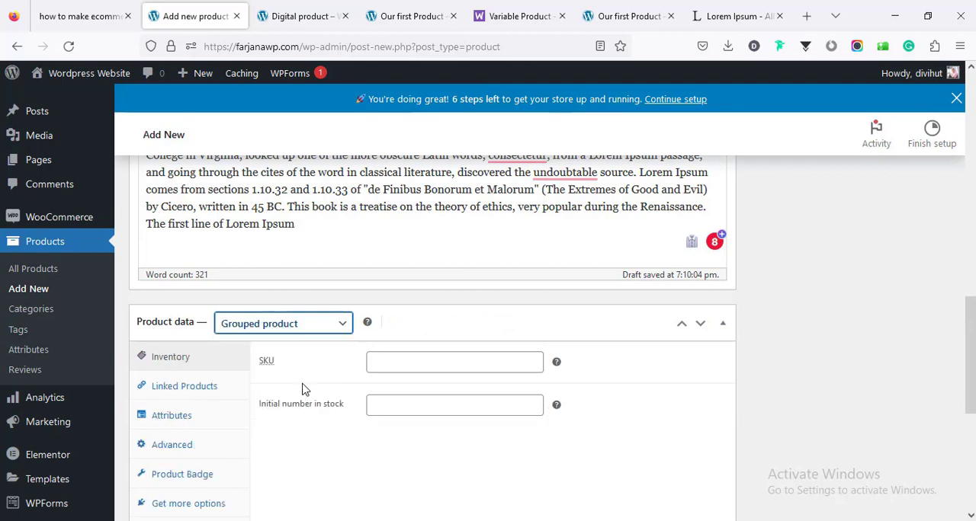
- Set the product's SKU to 03 and add Digital product (#23) to its linked grouped products
click(387, 366)
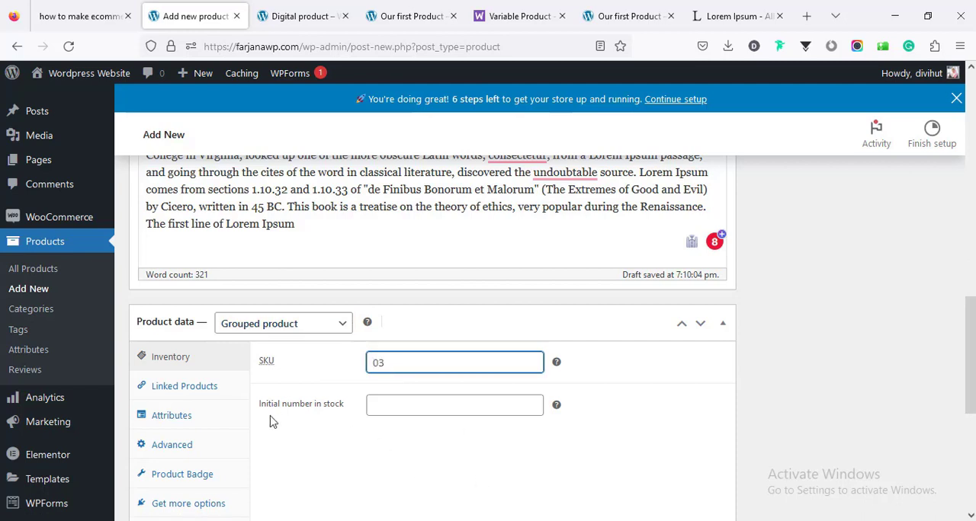
click(390, 405)
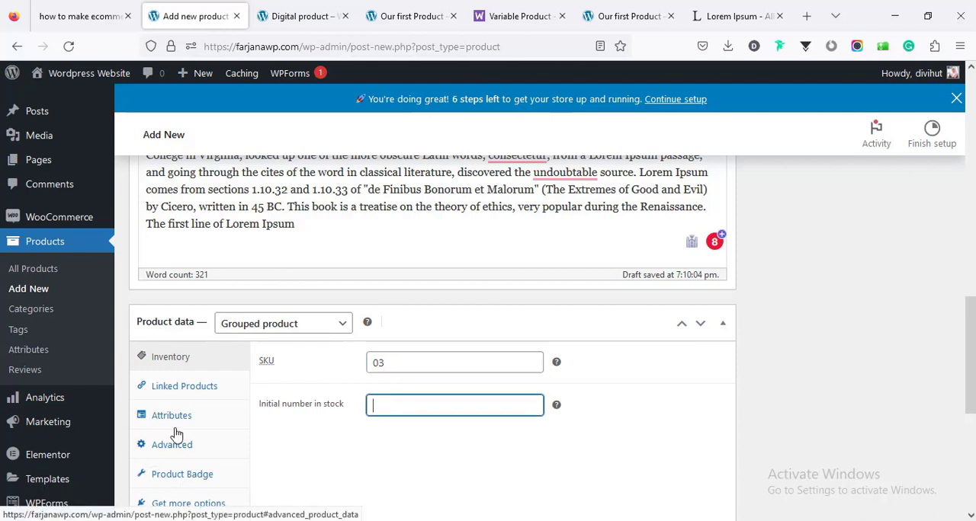
click(206, 389)
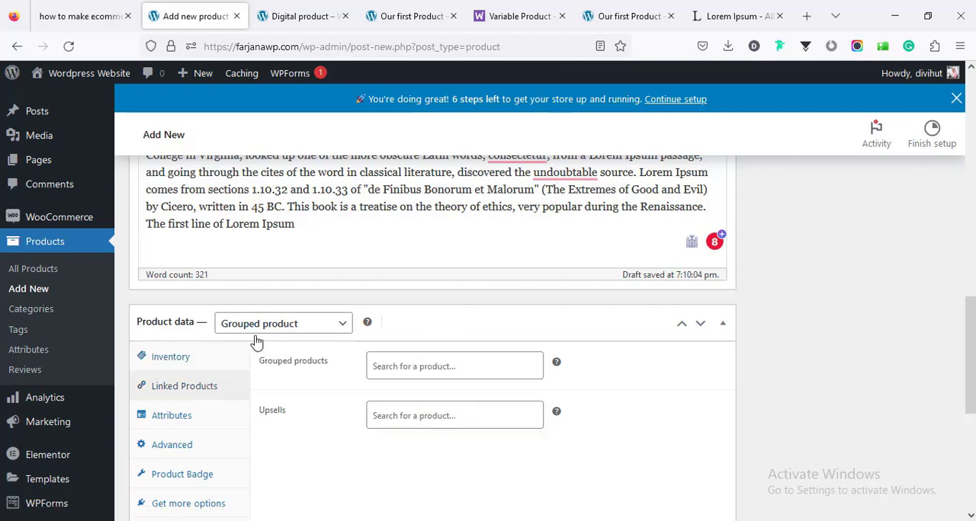
click(386, 361)
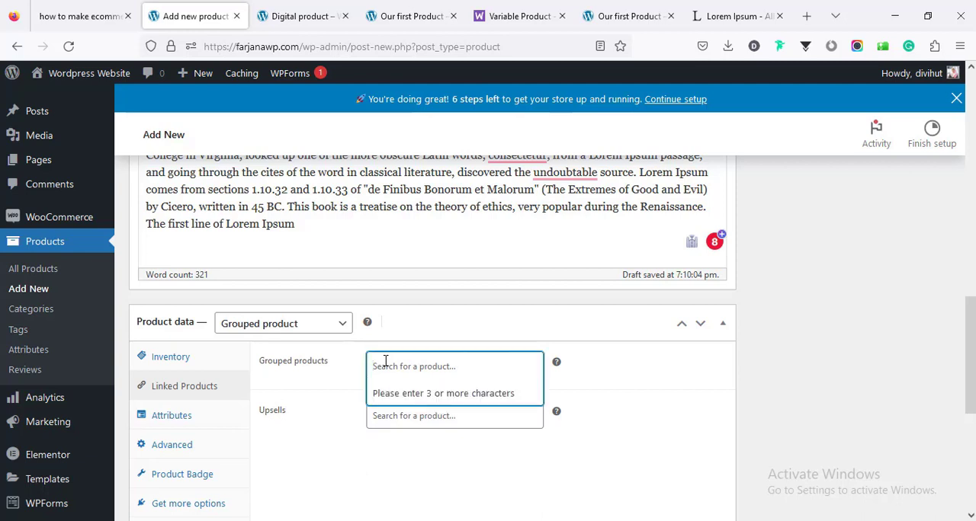
click(385, 361)
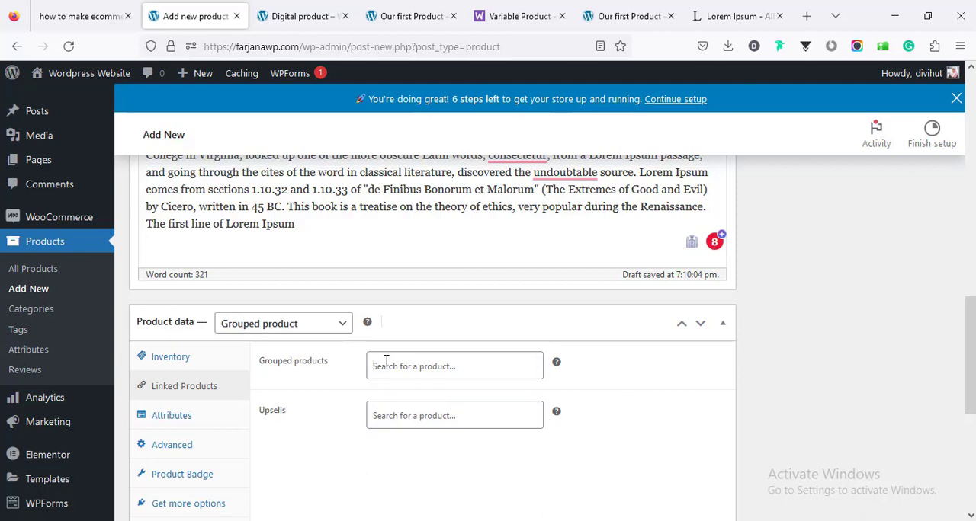
click(385, 361)
text(dig)
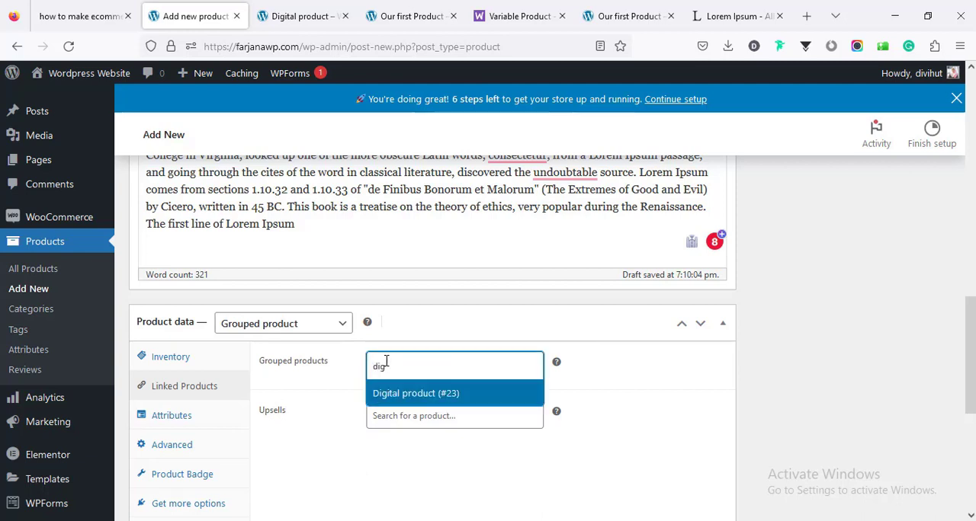
click(425, 394)
- Add Our first Product (1) as a second linked item in the grouped products
click(415, 389)
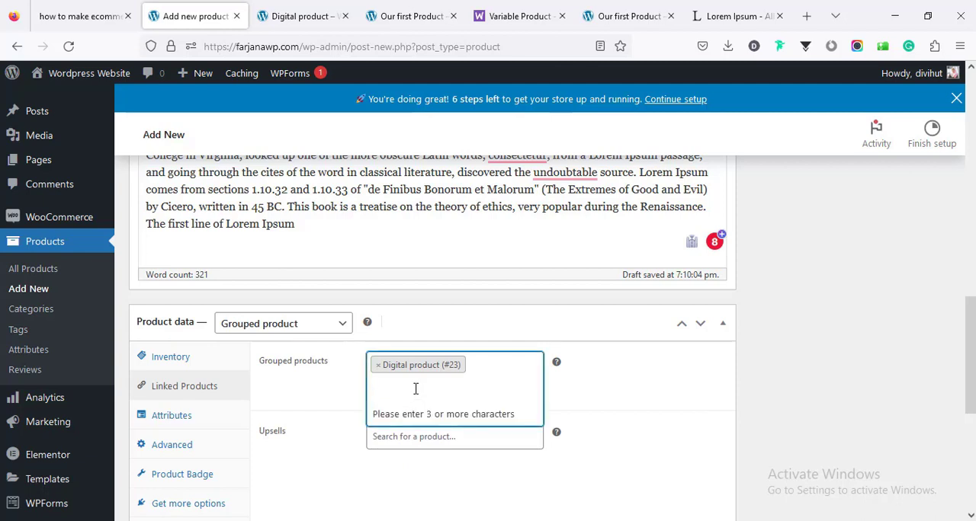
click(404, 386)
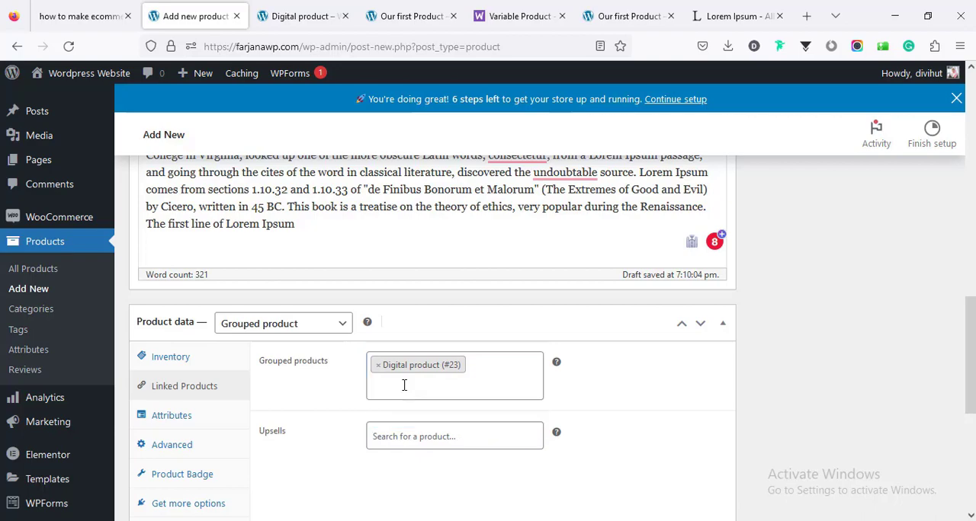
click(404, 386)
text(pro)
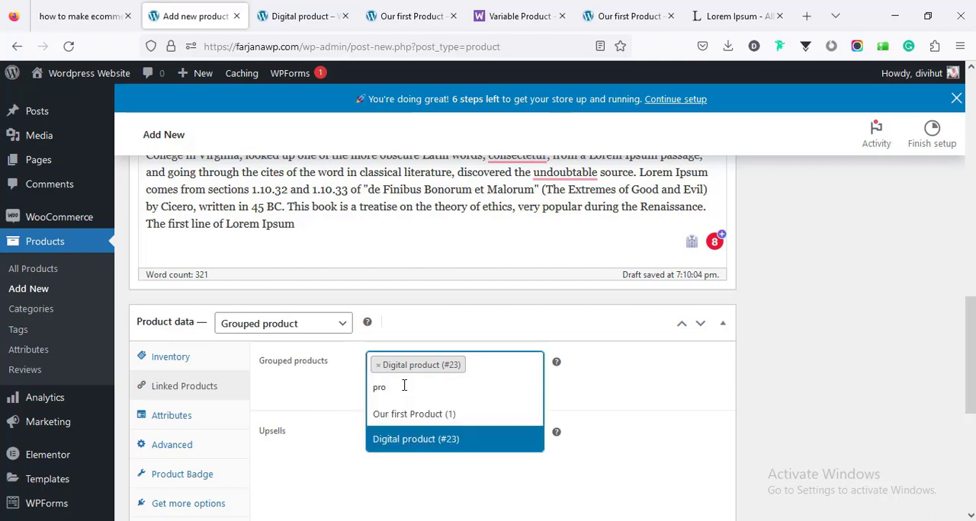
click(420, 413)
- Publish the grouped product Our third product
scroll(682, 370, down, 5)
scroll(684, 377, up, 6)
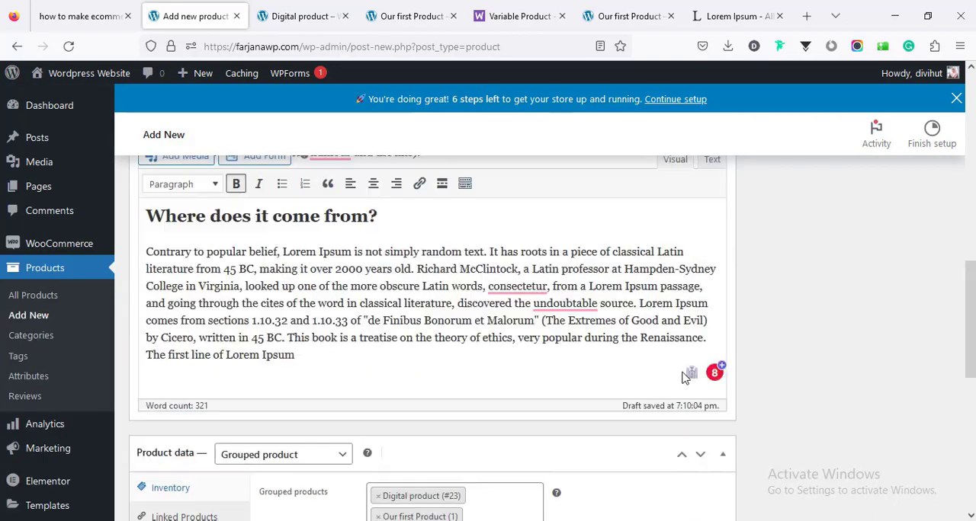
scroll(684, 377, up, 10)
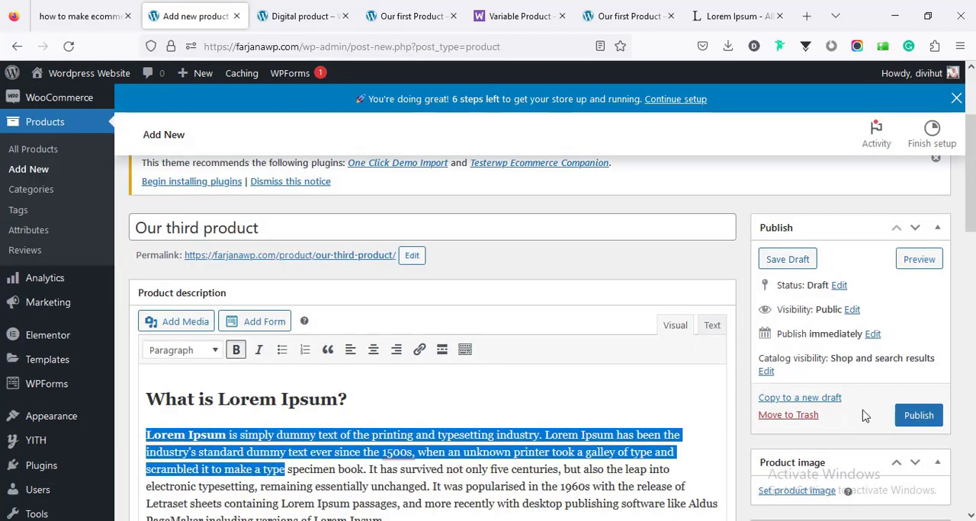
click(917, 416)
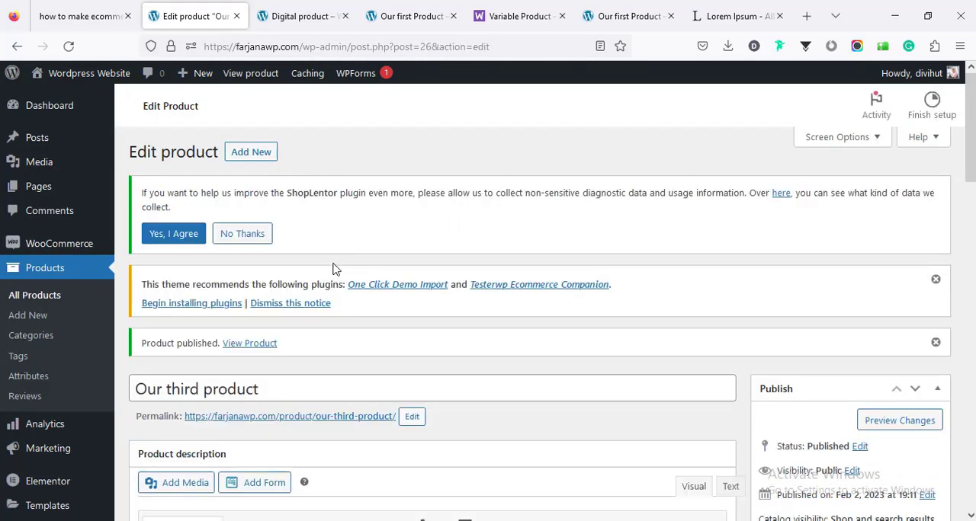
- Open the published product's storefront page, closing the older product pages, and examine its grouped items
click(350, 418)
click(398, 11)
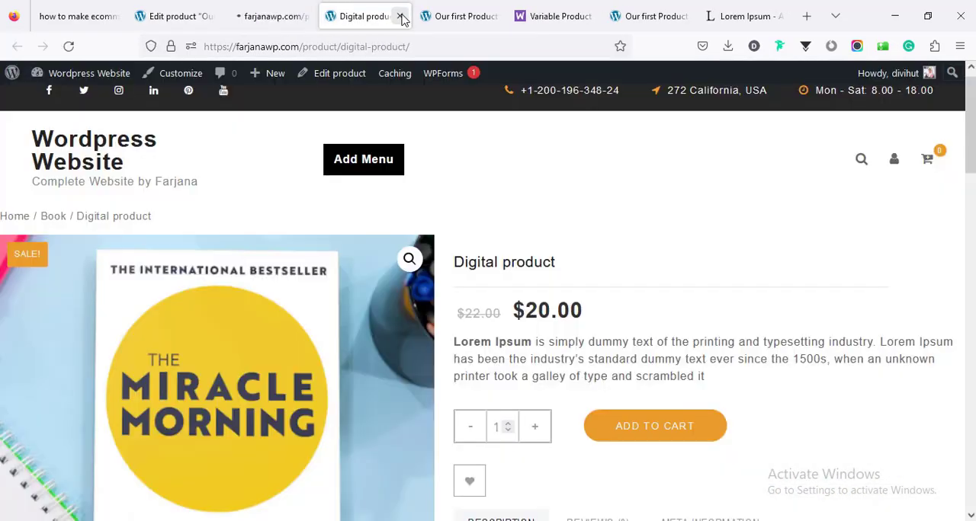
click(403, 16)
click(402, 16)
click(402, 16)
click(402, 16)
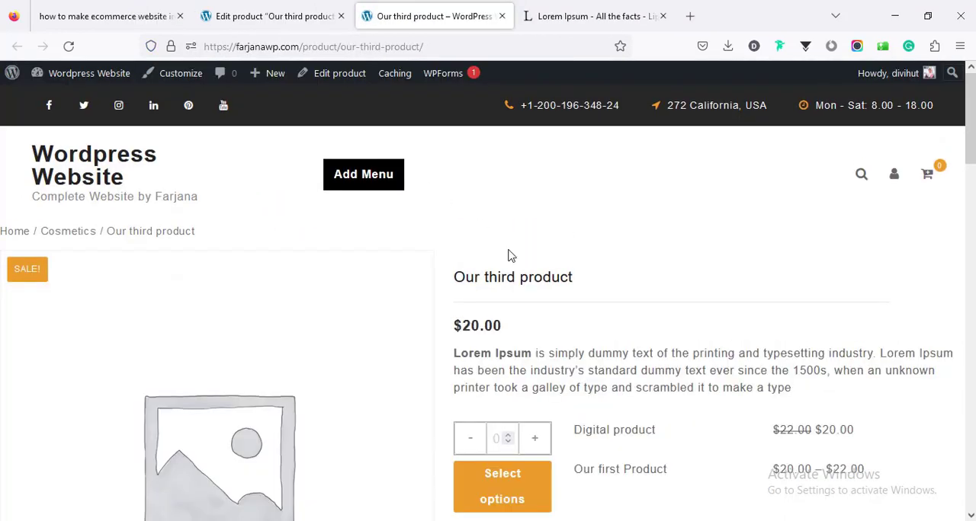
drag(972, 116, 973, 137)
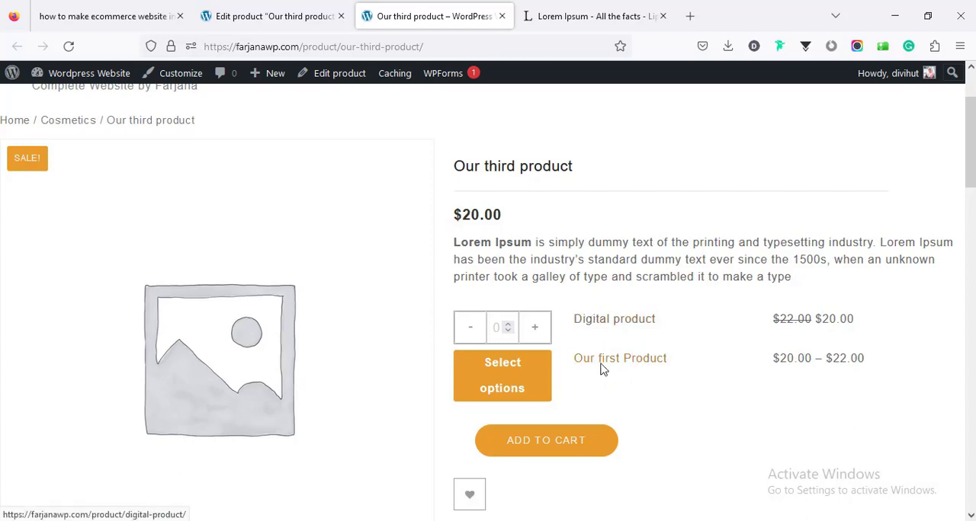
- Set care5.jpg from the media library as the image of Our third product
click(231, 17)
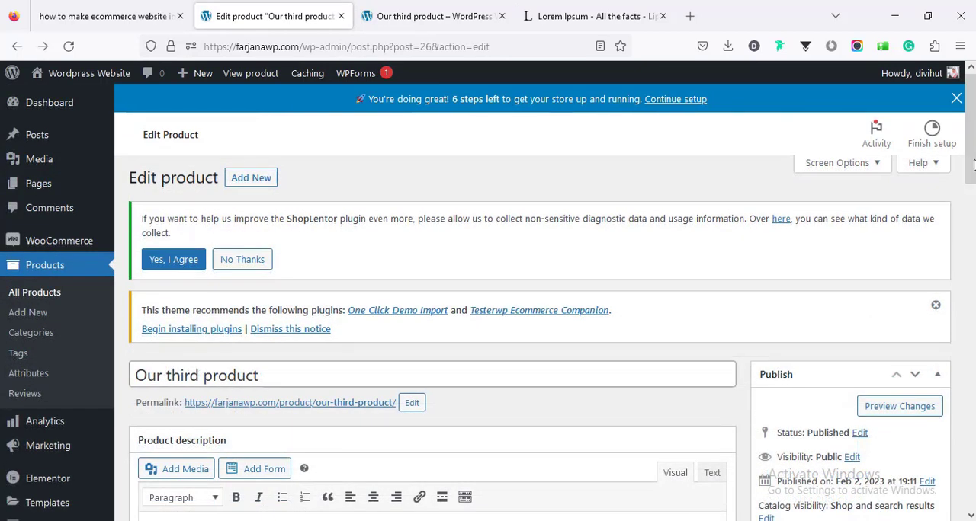
scroll(488, 305, down, 3)
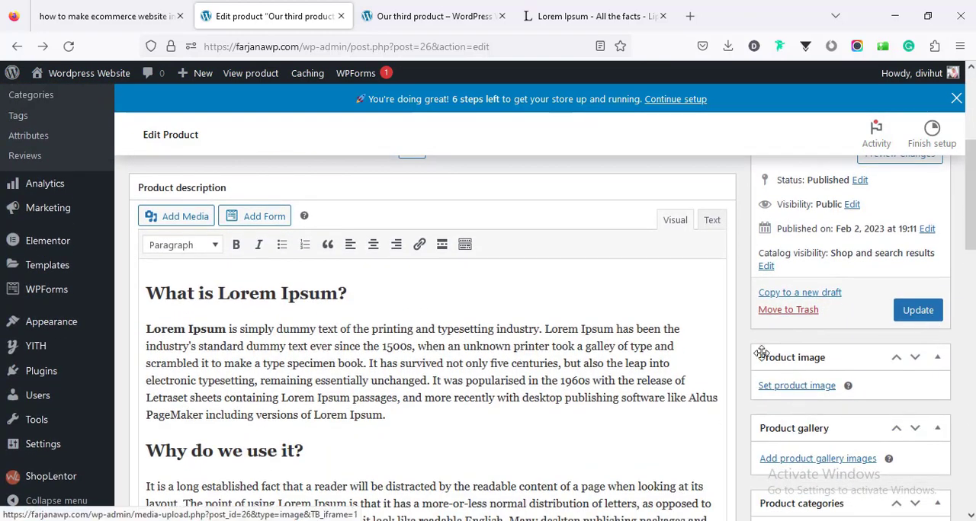
click(791, 387)
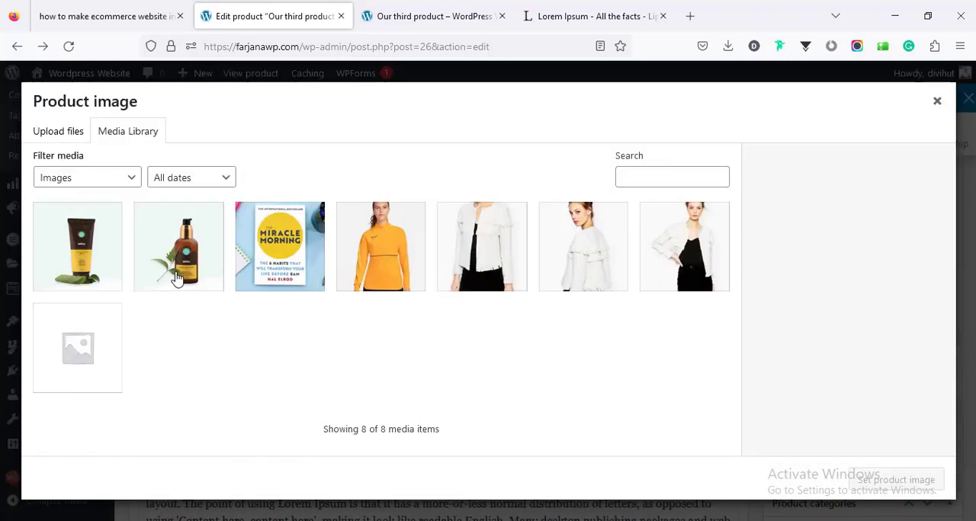
click(90, 261)
click(860, 478)
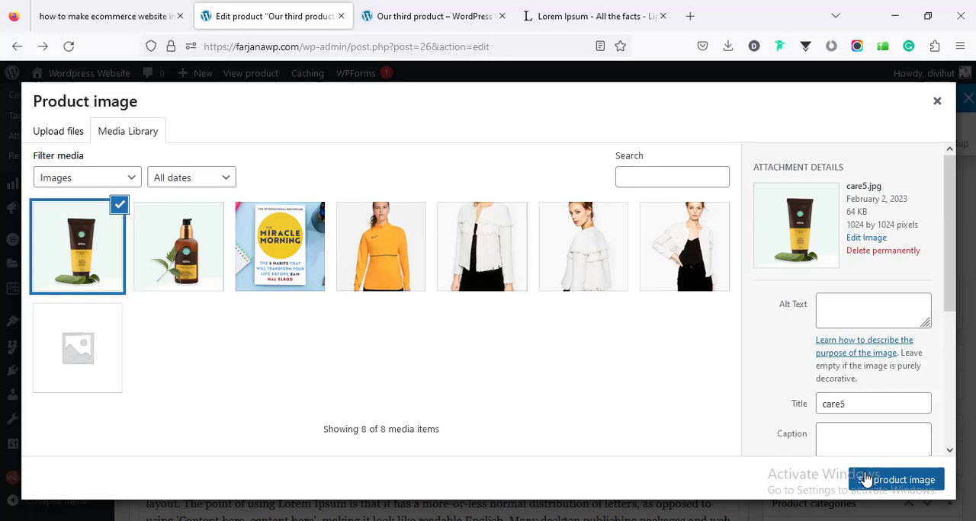
- Replace Our first Product (1) with Simple product (#27) in the linked grouped products
scroll(191, 320, down, 7)
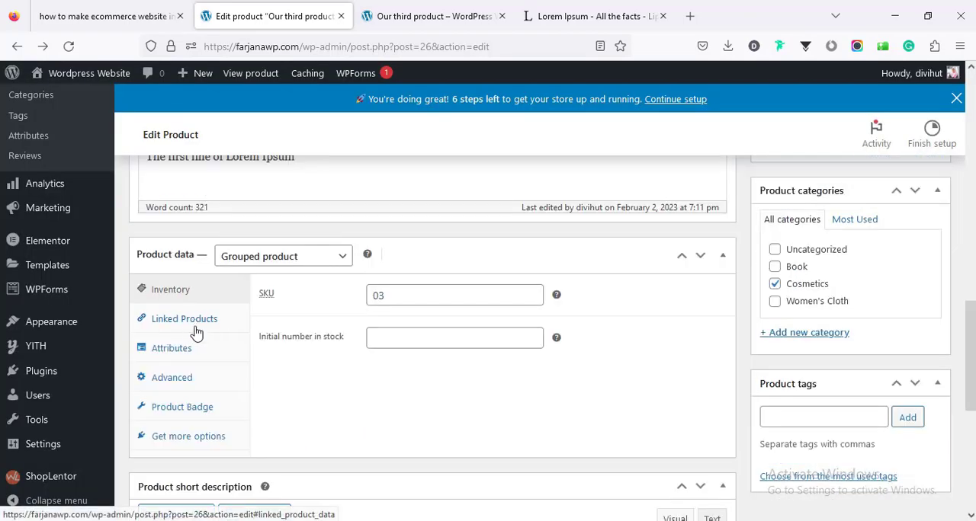
click(194, 324)
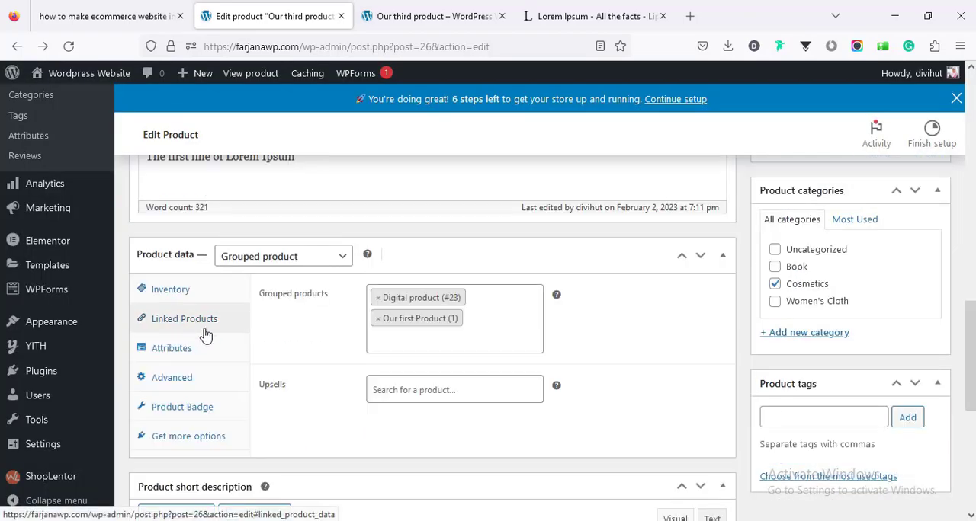
click(378, 320)
click(377, 321)
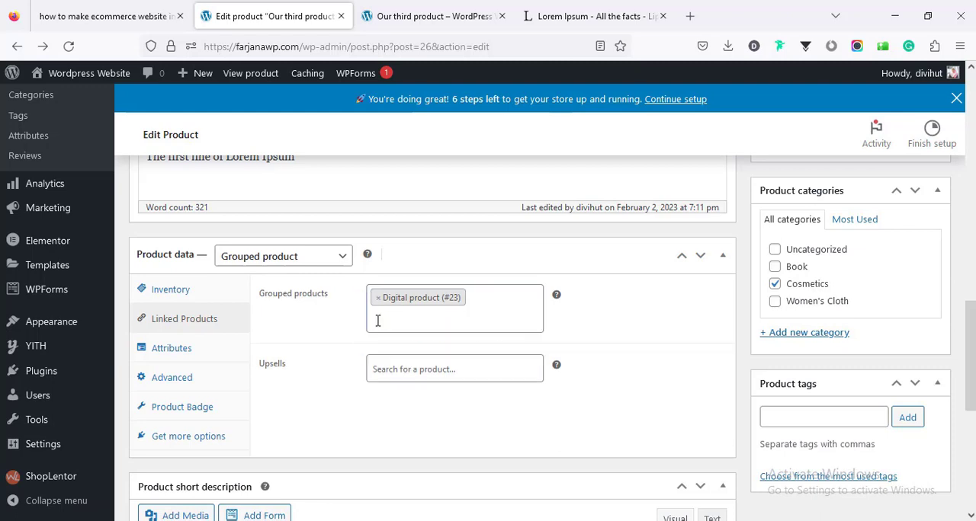
click(377, 321)
text(s)
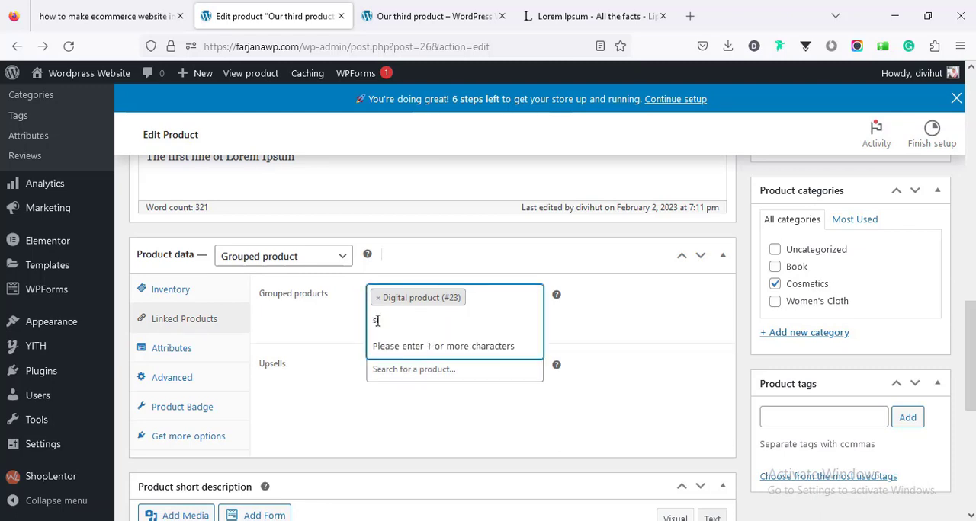
text(m)
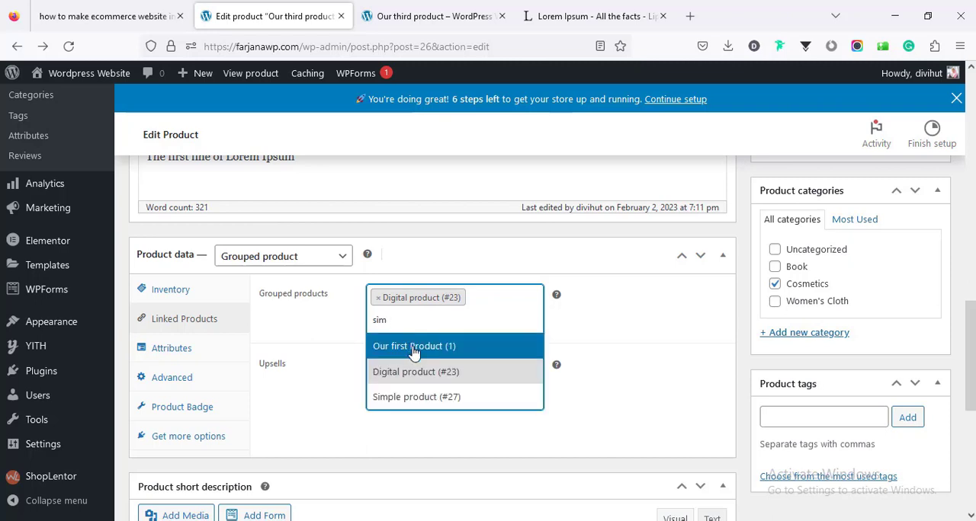
click(434, 397)
- Update Our third product and reload its storefront page
scroll(959, 290, up, 10)
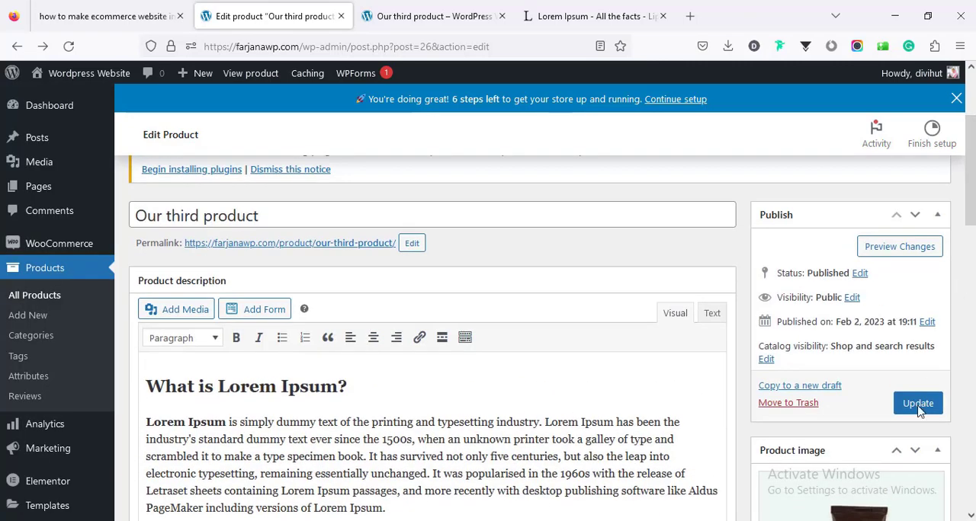
click(917, 404)
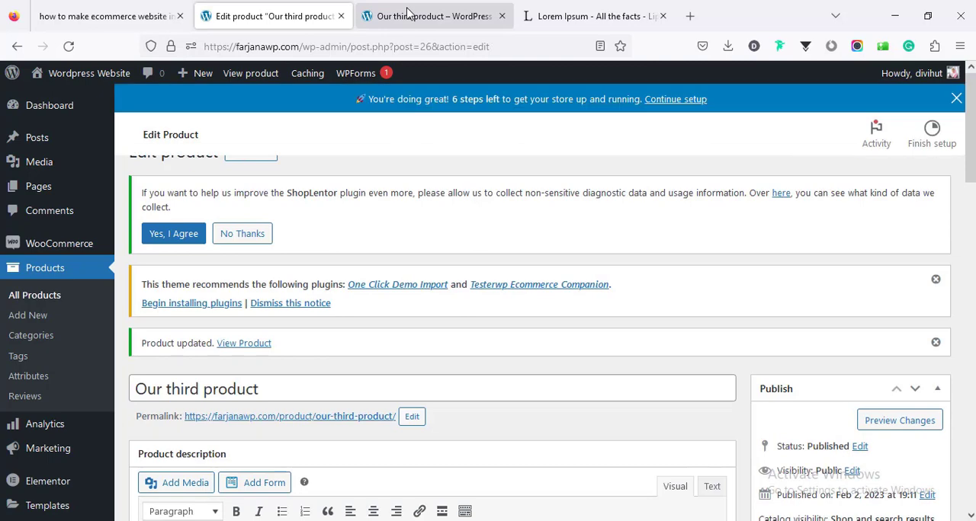
click(408, 14)
right_click(338, 142)
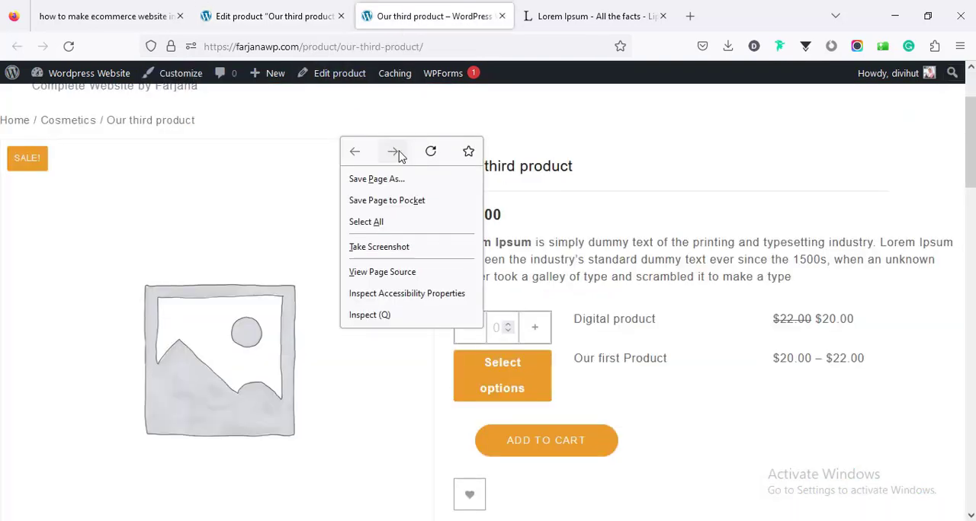
click(429, 150)
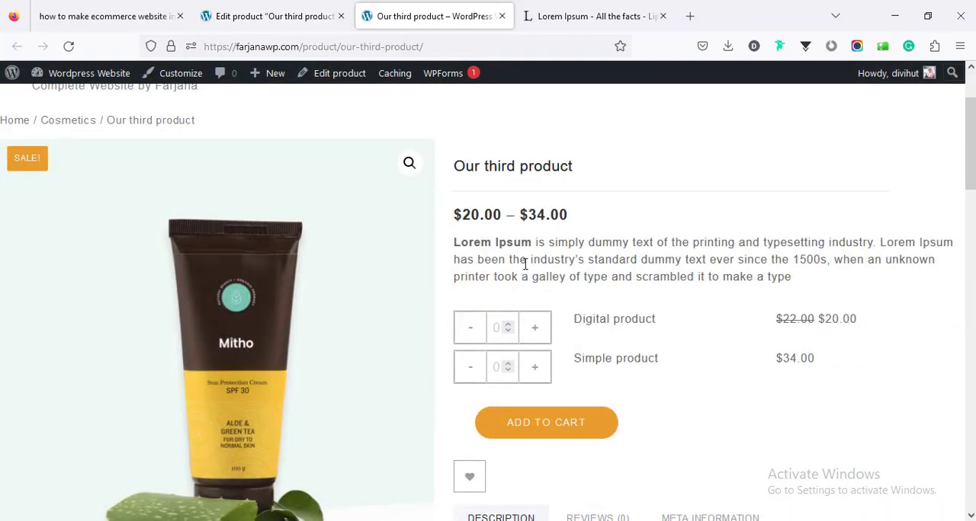
- Add 2 of Digital product and 1 of Simple product to the cart, and review the cart's contents
mouse_move(970, 152)
mouse_down()
mouse_move(970, 190)
mouse_move(971, 148)
mouse_move(970, 157)
mouse_up()
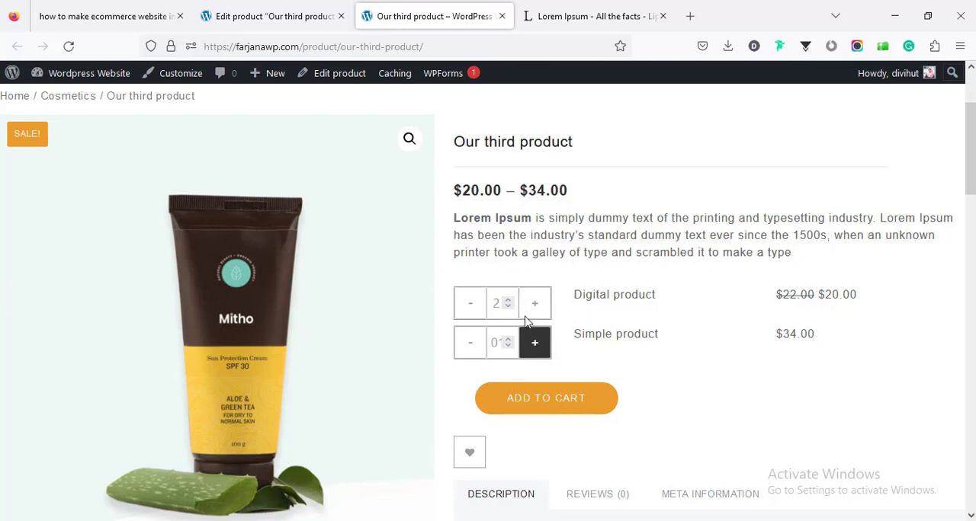
click(557, 404)
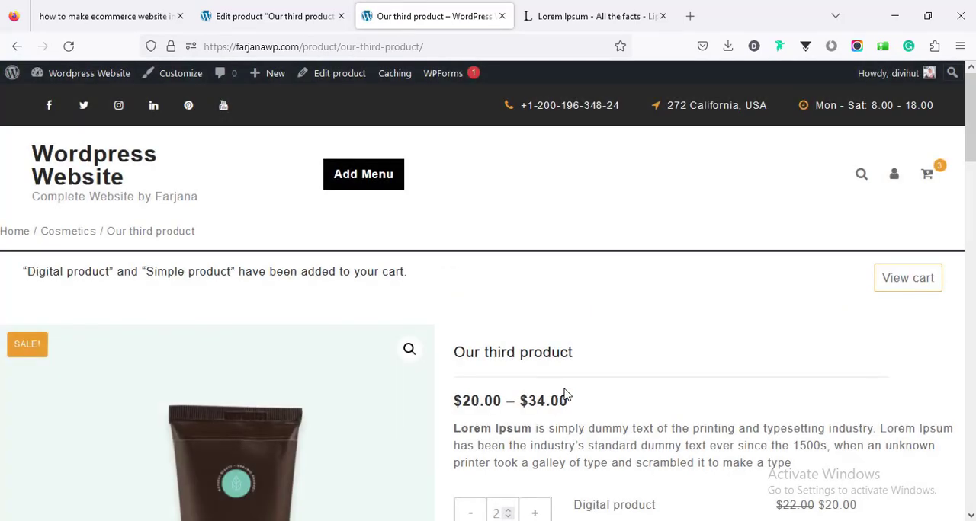
click(929, 181)
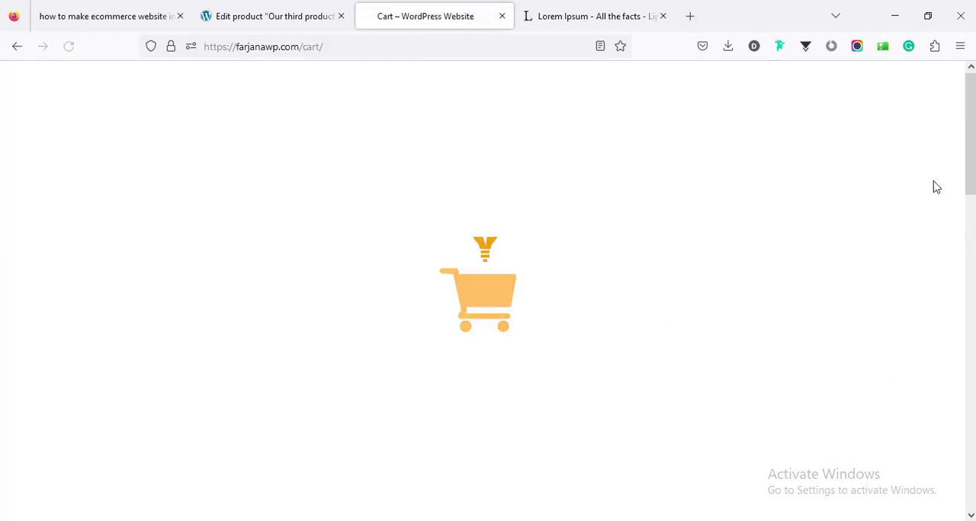
scroll(488, 297, down, 4)
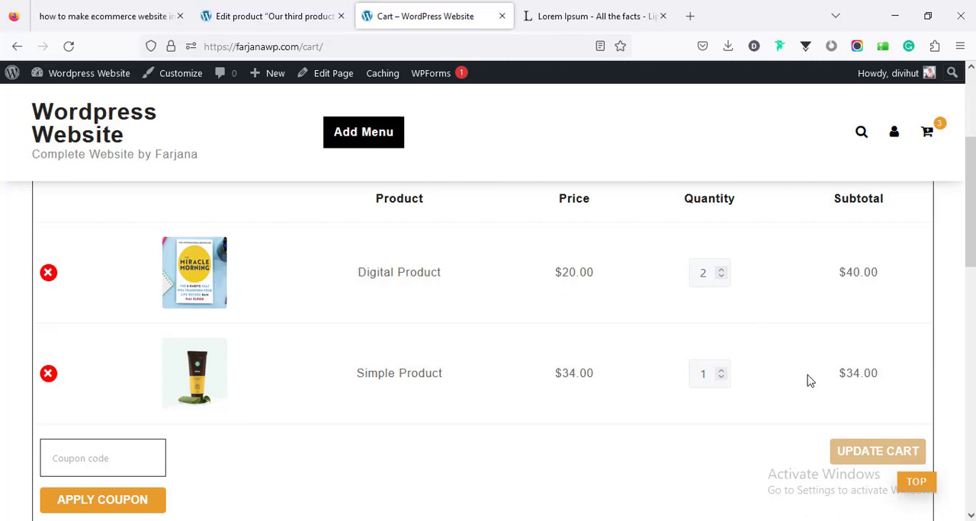
- Return from the cart to the editing page of Our third product
scroll(838, 372, up, 3)
click(276, 15)
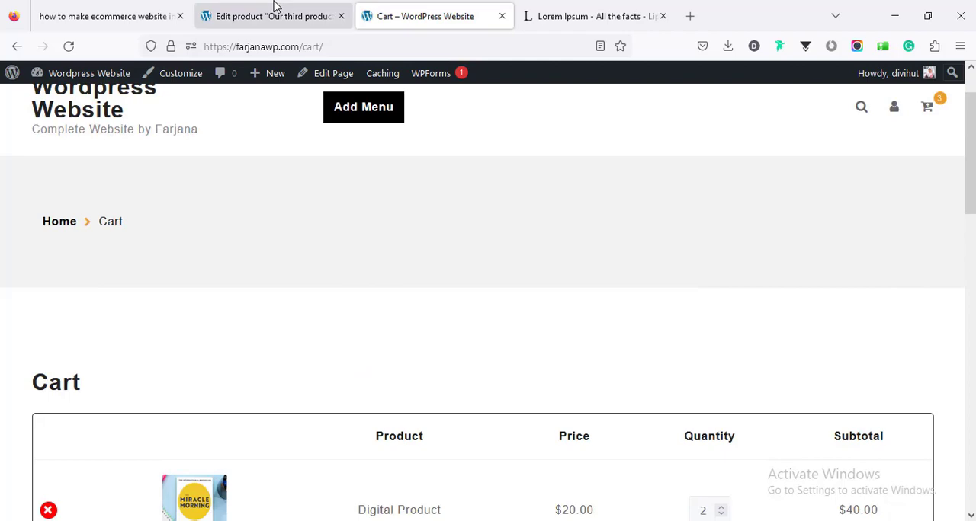
scroll(310, 314, down, 3)
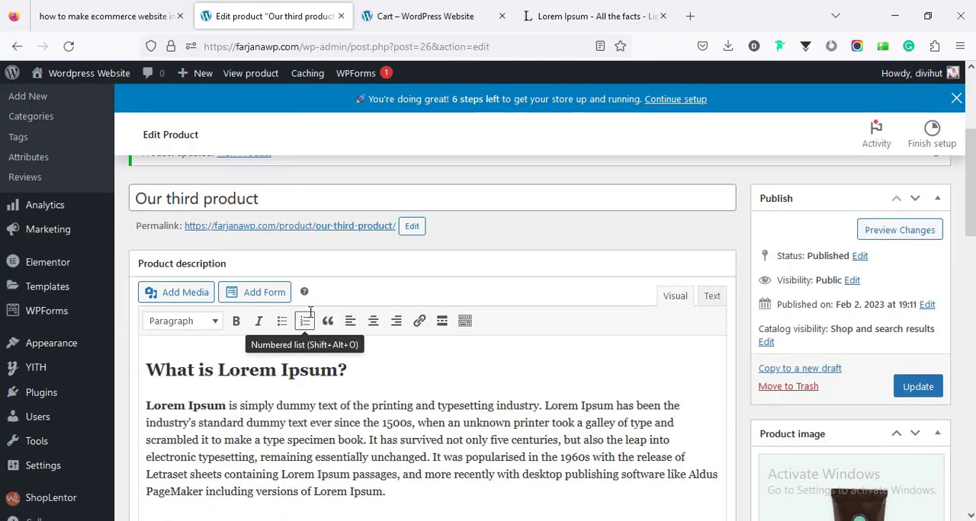
scroll(310, 319, up, 1)
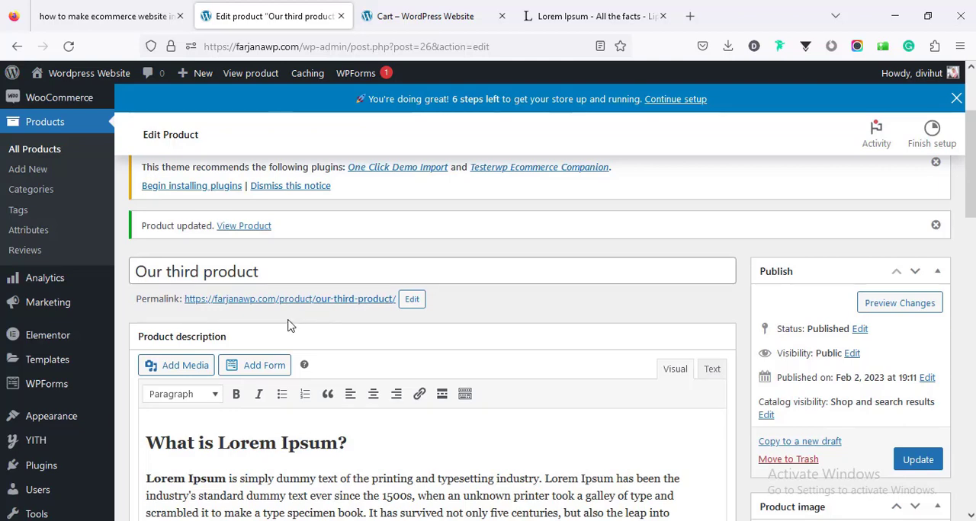
- Start a new product named External product and paste the copied Lorem Ipsum text as its product description
scroll(290, 324, up, 2)
click(251, 181)
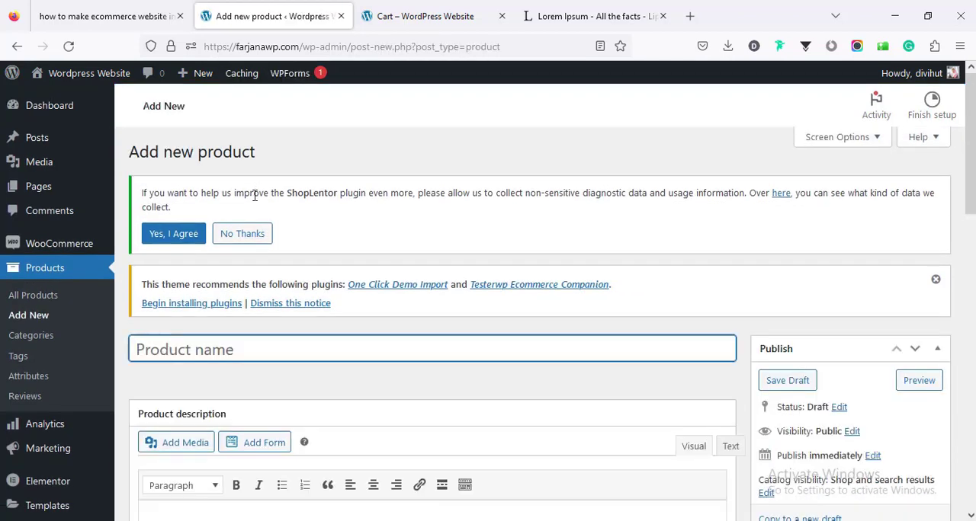
scroll(293, 339, down, 3)
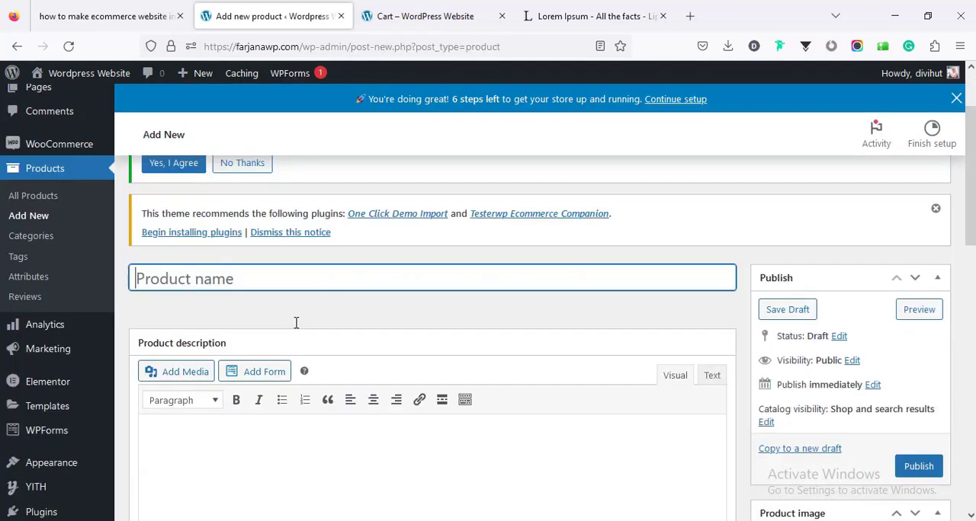
scroll(287, 318, up, 1)
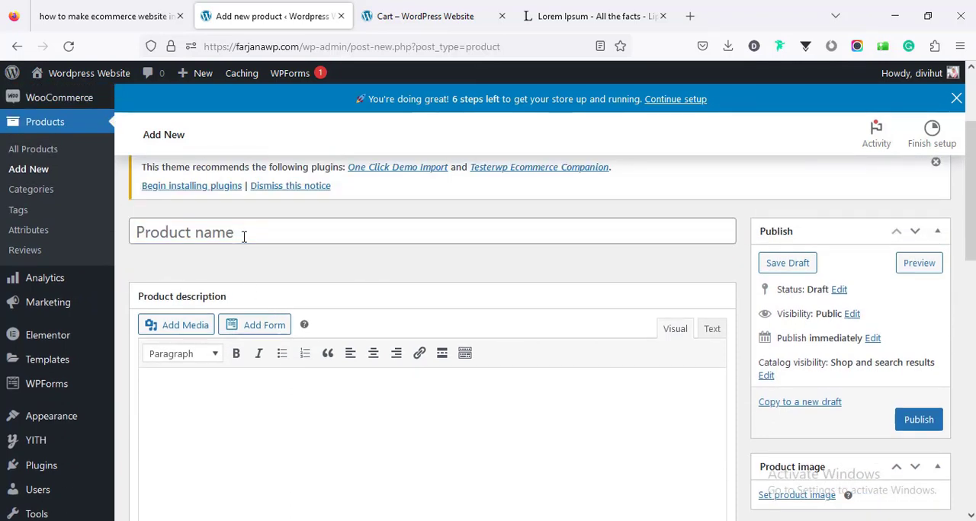
click(244, 237)
text(External)
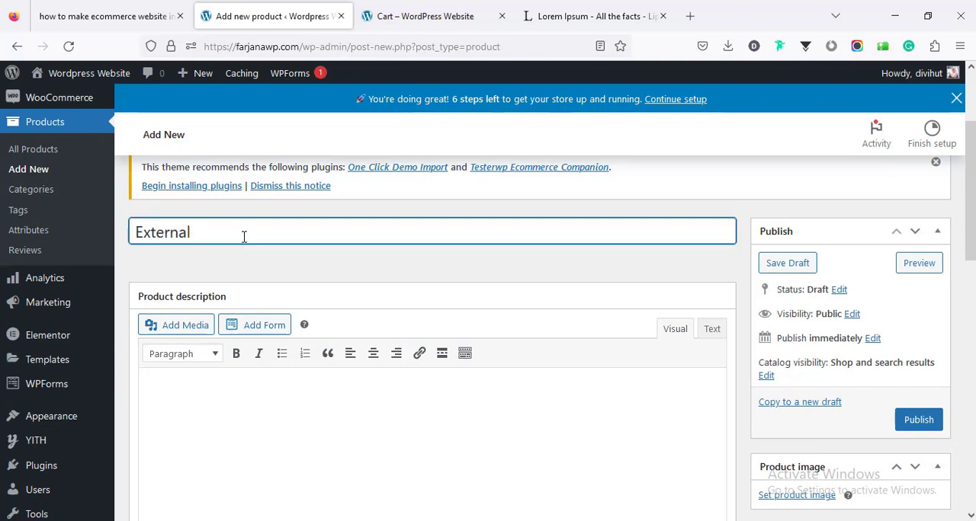
text( product)
click(317, 399)
key(ctrl+v)
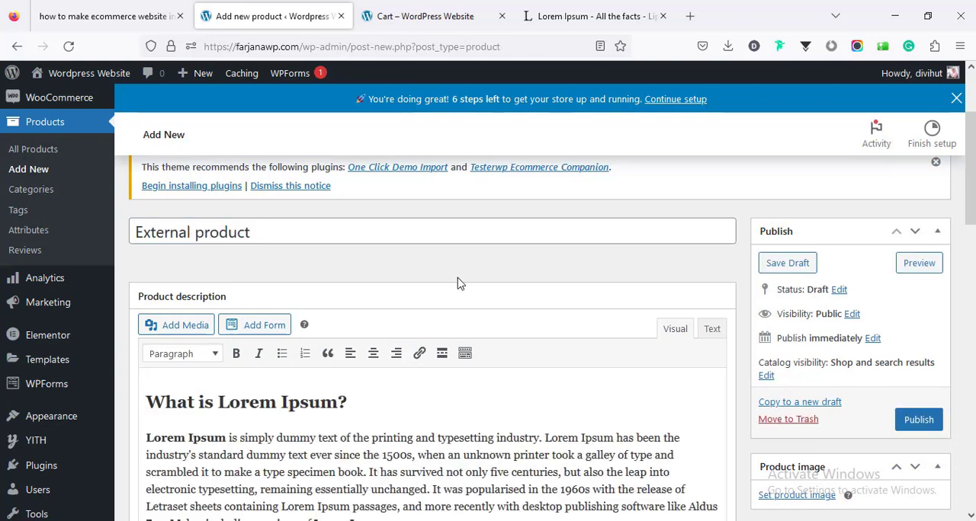
- Copy the description's opening text, from Lorem Ipsum through "ever since the 1500s,", into the product short description
scroll(194, 340, down, 2)
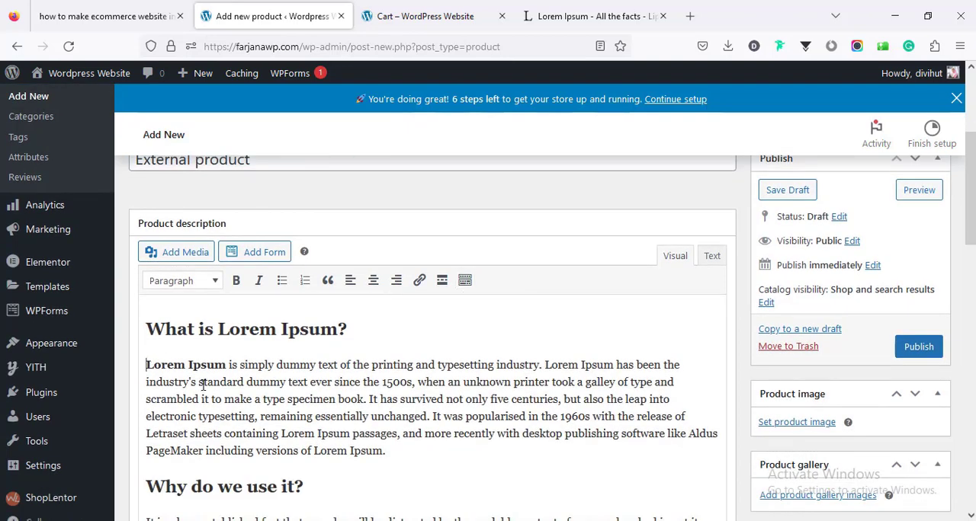
drag(202, 384, 415, 382)
right_click(398, 371)
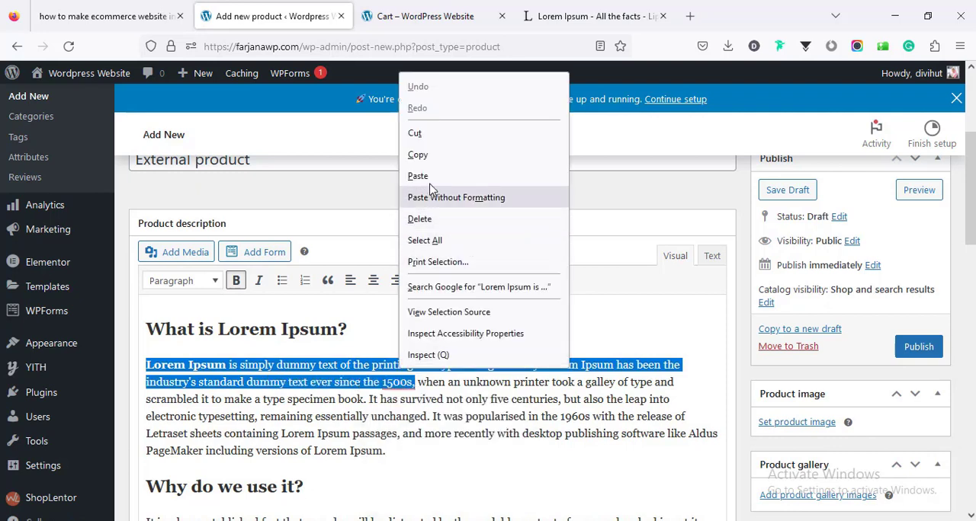
click(431, 156)
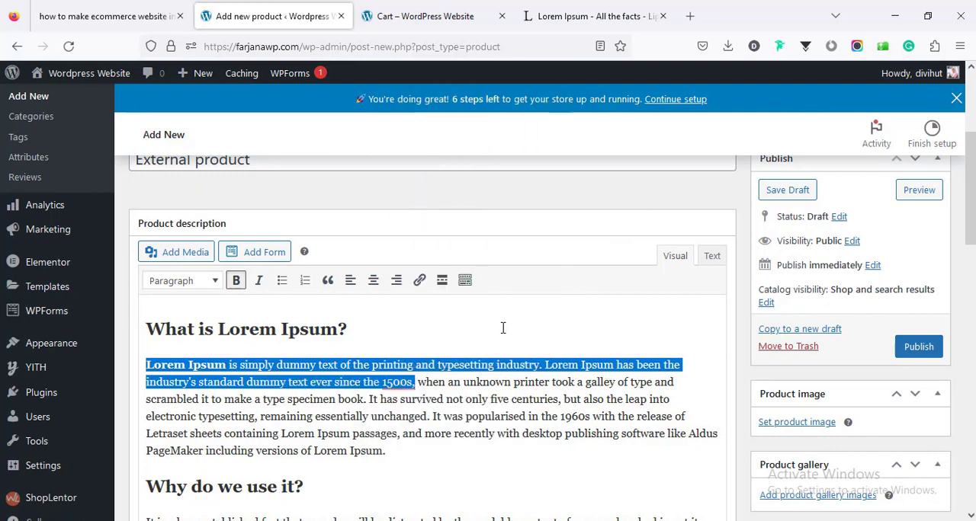
scroll(503, 326, down, 7)
scroll(500, 328, down, 5)
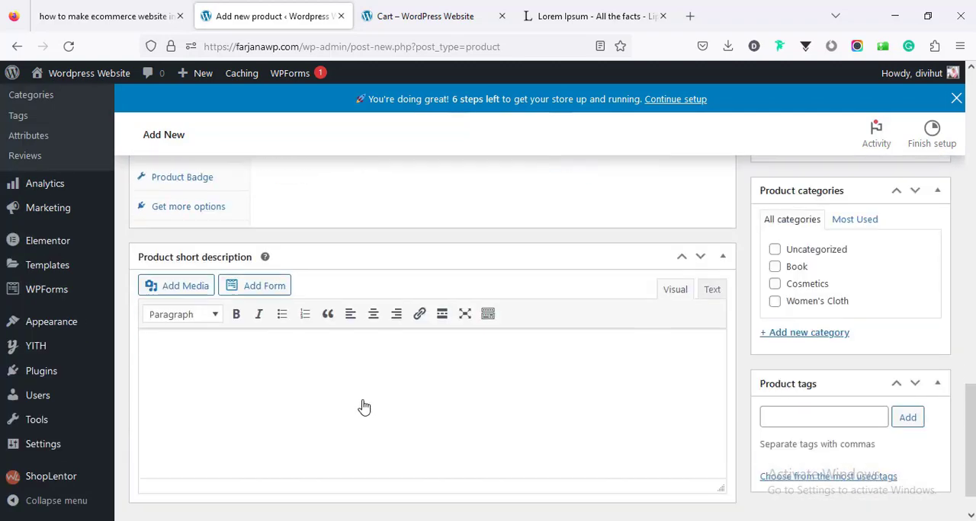
right_click(229, 348)
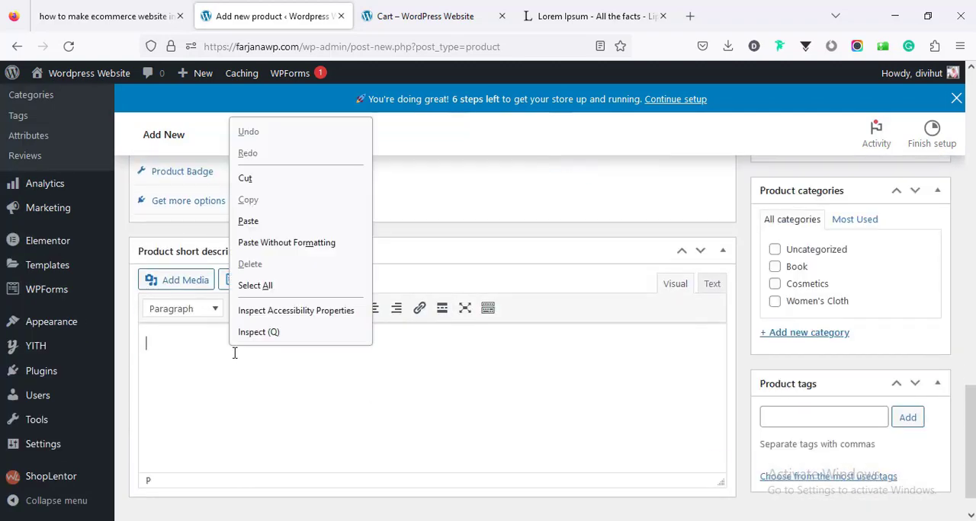
click(260, 221)
- Assign the product to the Cosmetics category and set its type to External/Affiliate product
mouse_move(970, 415)
mouse_down()
mouse_move(970, 314)
mouse_move(970, 400)
mouse_up()
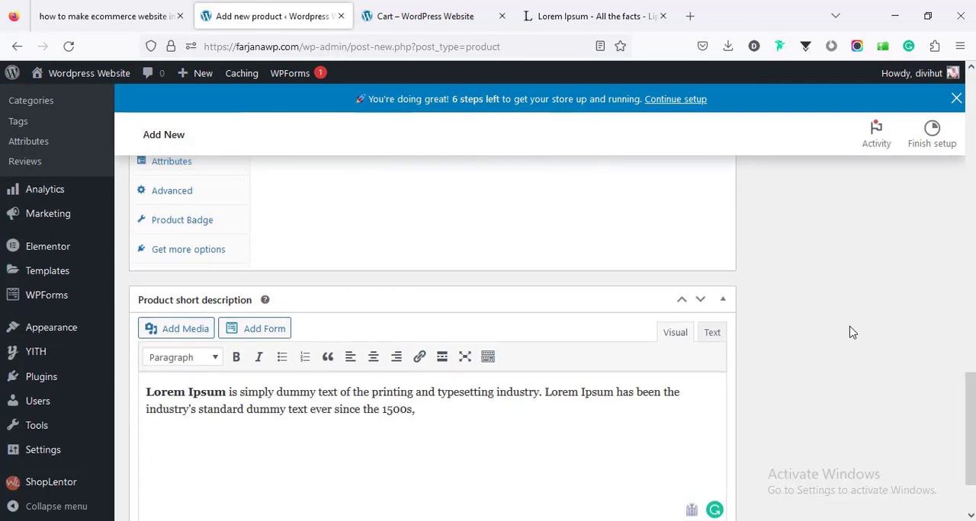
scroll(849, 330, up, 10)
drag(970, 234, 960, 374)
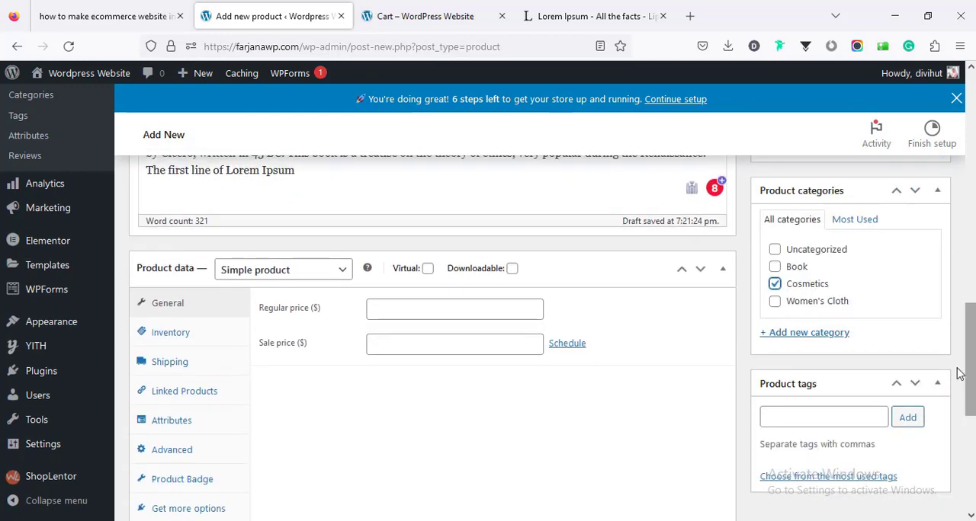
click(286, 274)
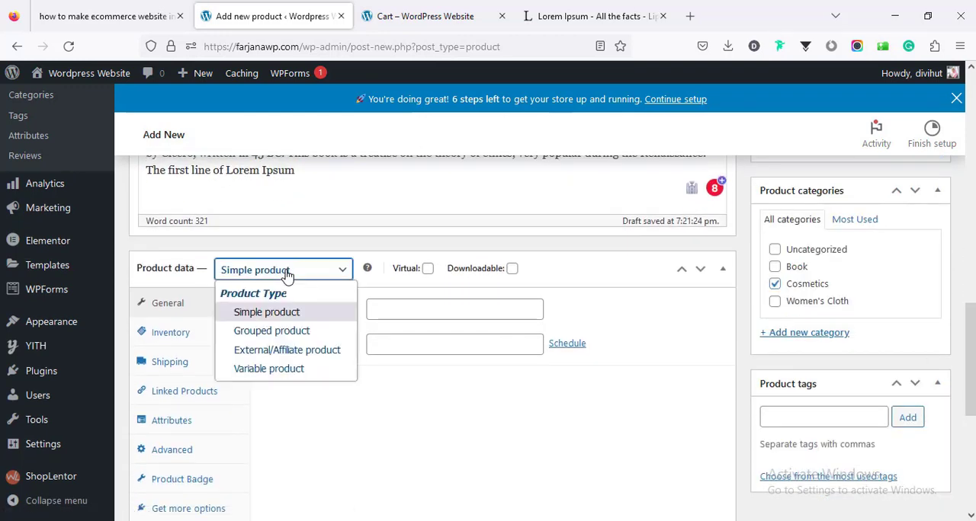
click(289, 353)
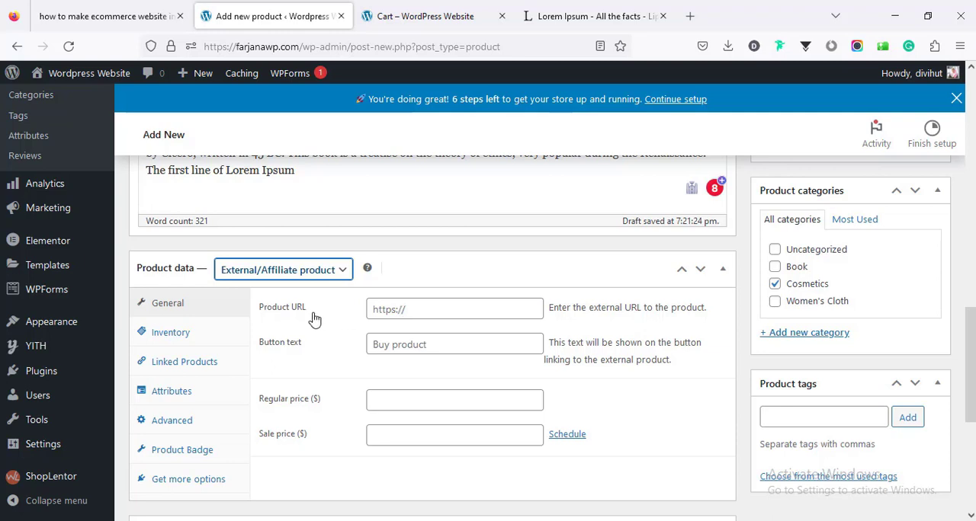
click(393, 308)
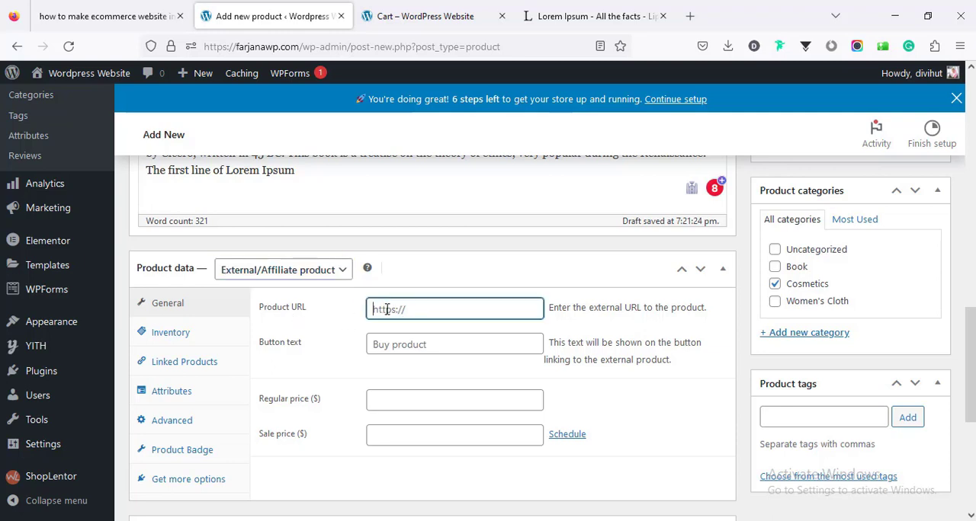
click(586, 10)
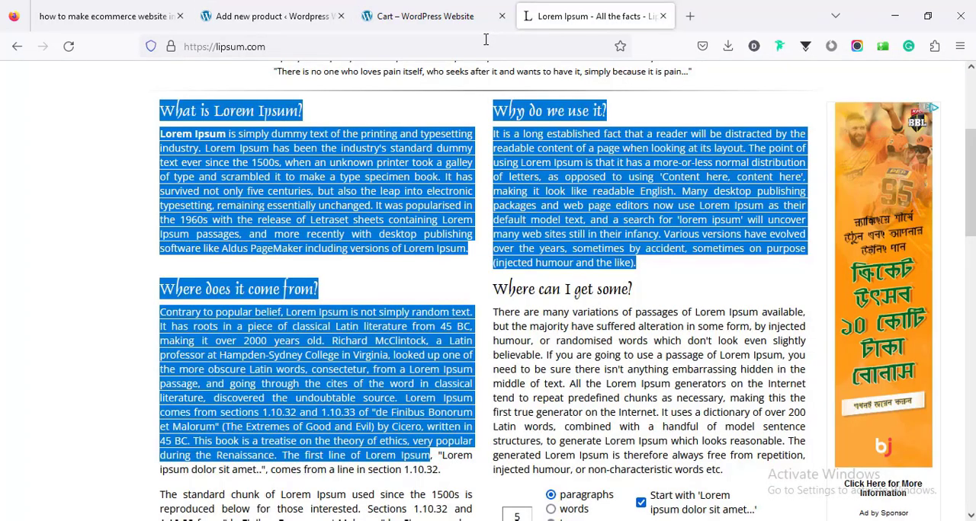
click(381, 46)
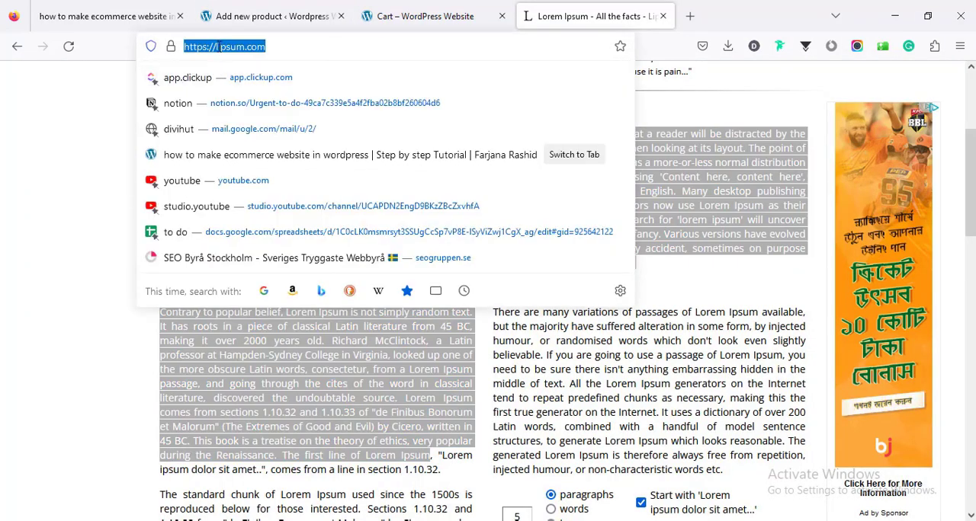
right_click(220, 48)
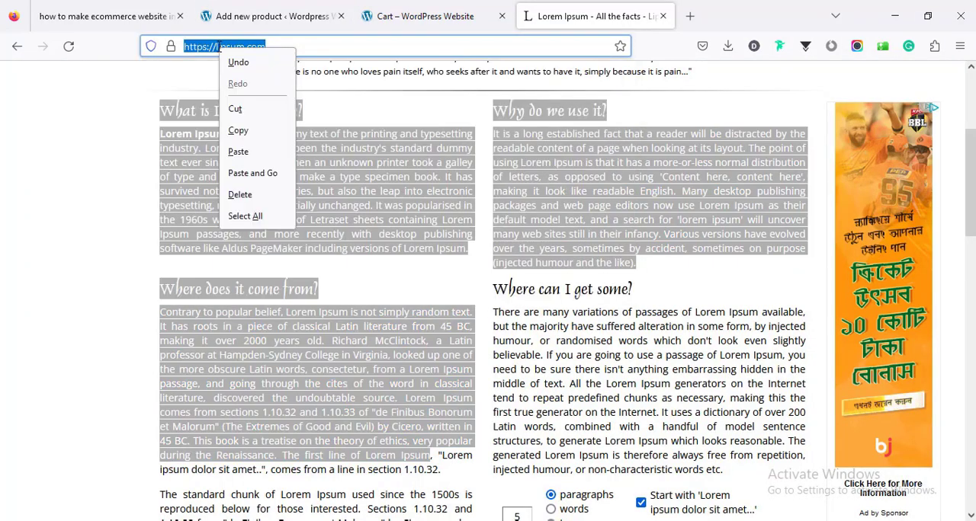
click(255, 129)
click(276, 19)
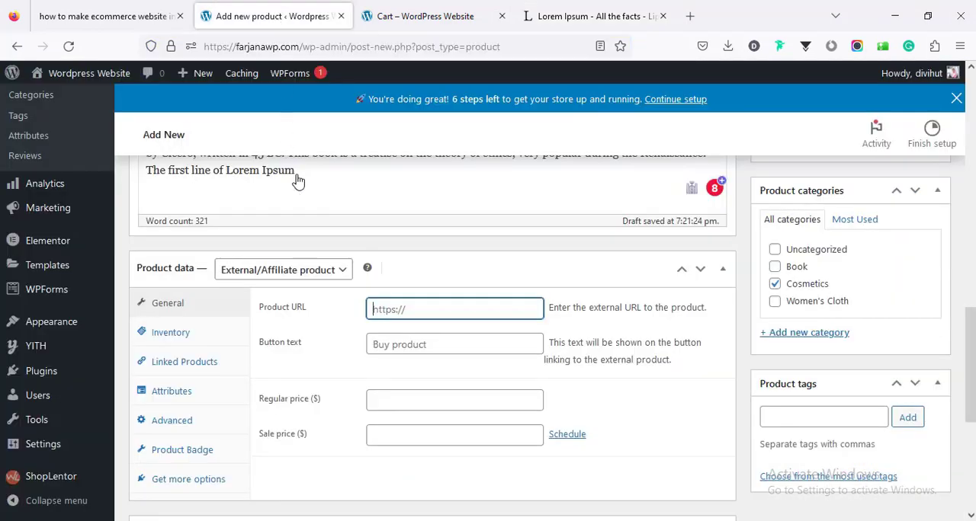
right_click(381, 314)
click(418, 157)
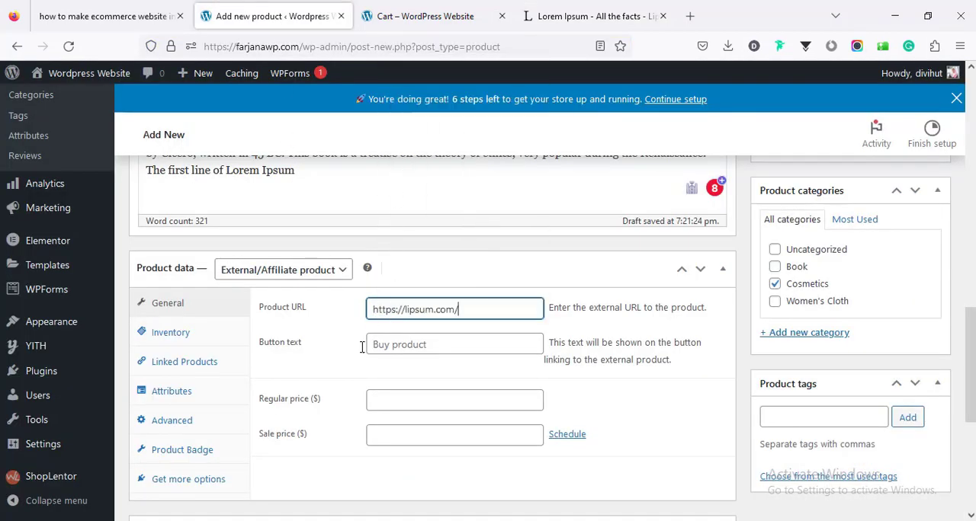
click(394, 340)
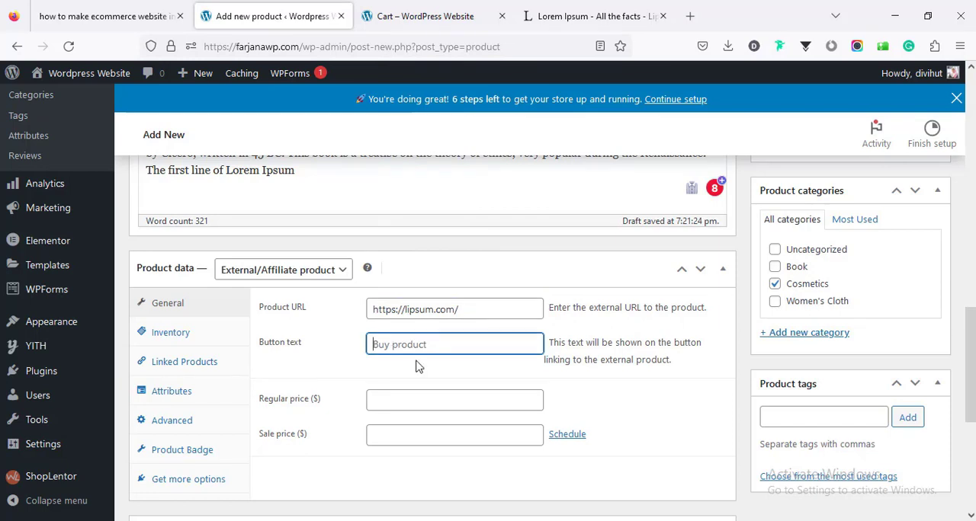
text(Buy Now)
- Set the external product's regular price to $30 and its sale price to $25
click(385, 397)
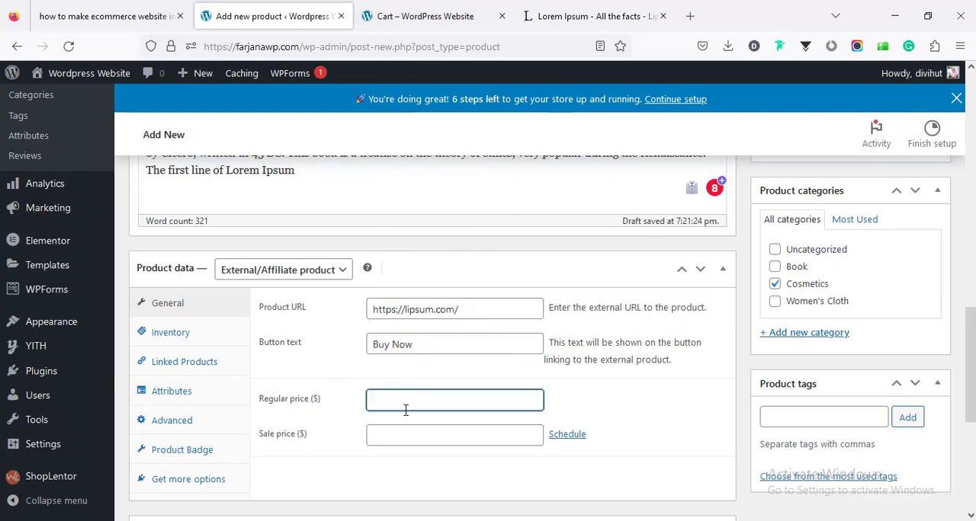
text(30)
click(411, 437)
text(2)
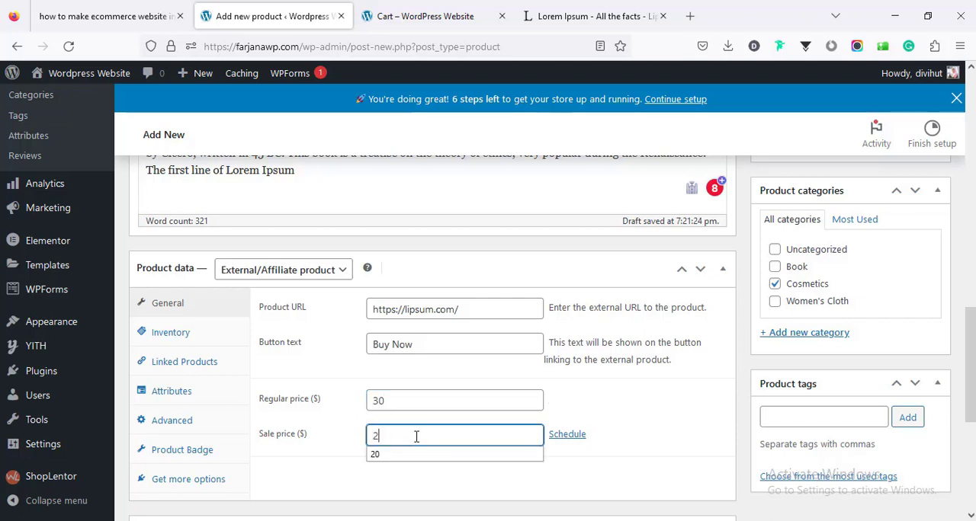
text(5)
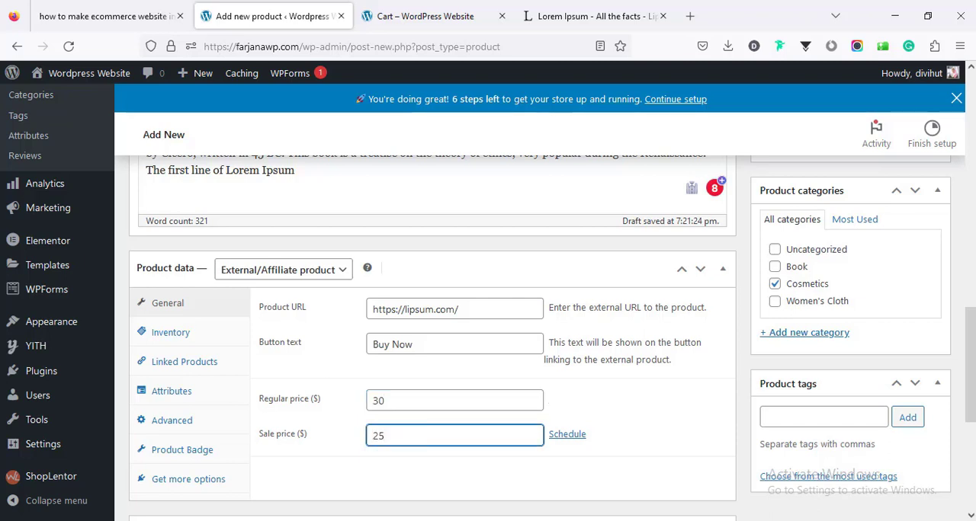
- Publish External product and test its Buy Now link on the storefront page
scroll(962, 312, up, 10)
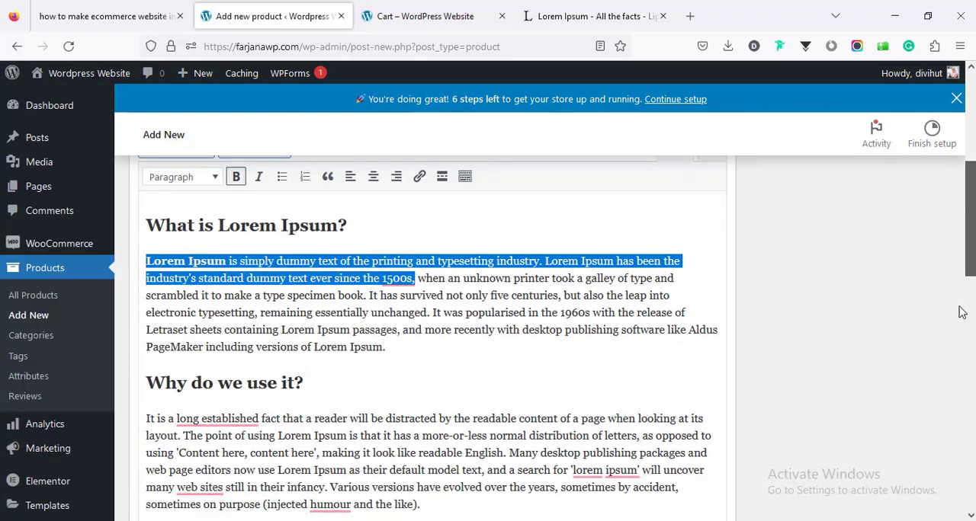
scroll(961, 313, up, 2)
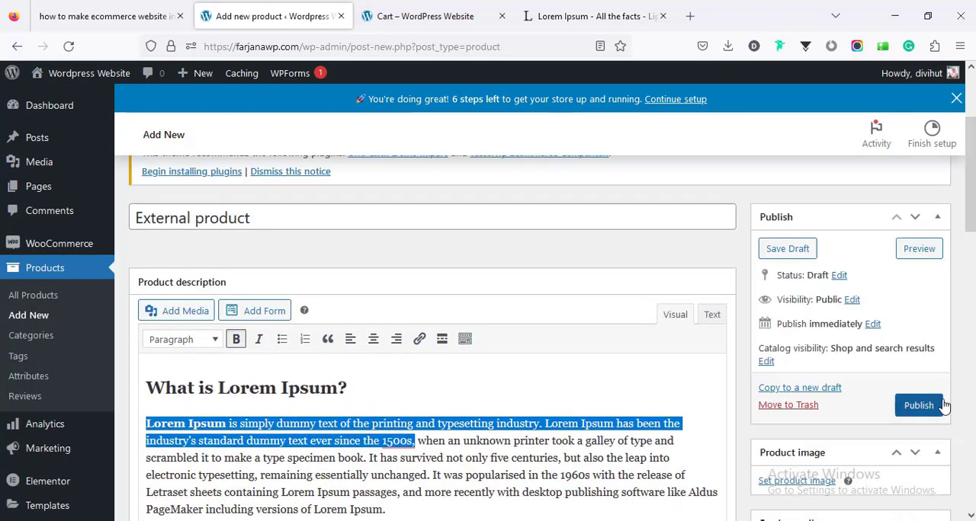
click(942, 407)
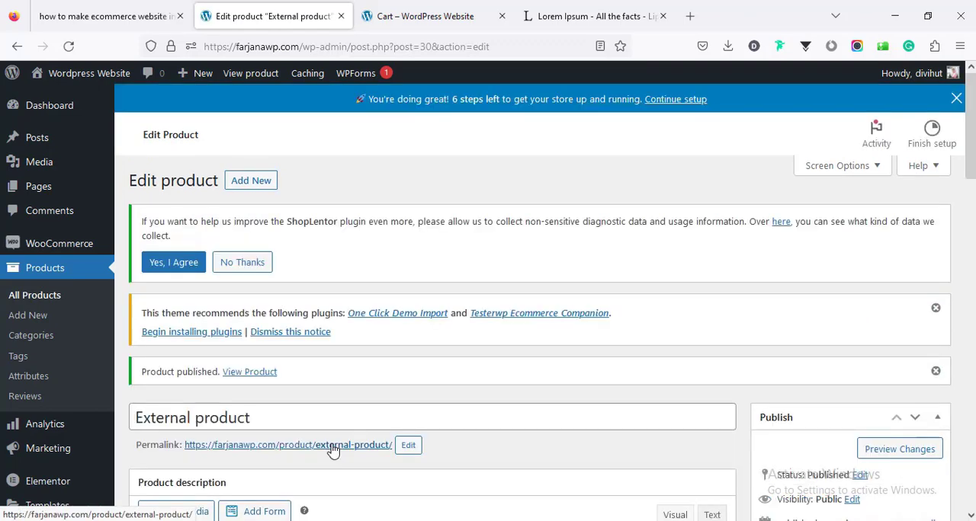
click(333, 450)
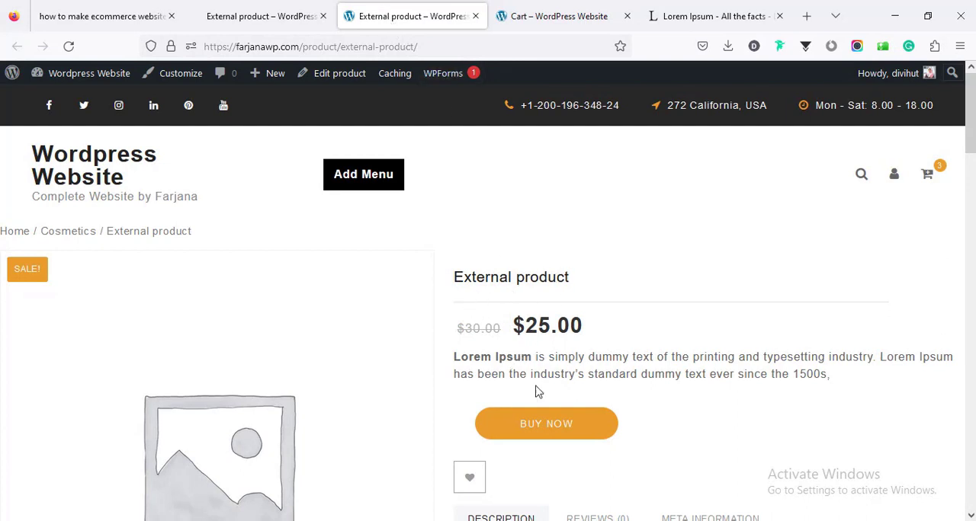
click(573, 431)
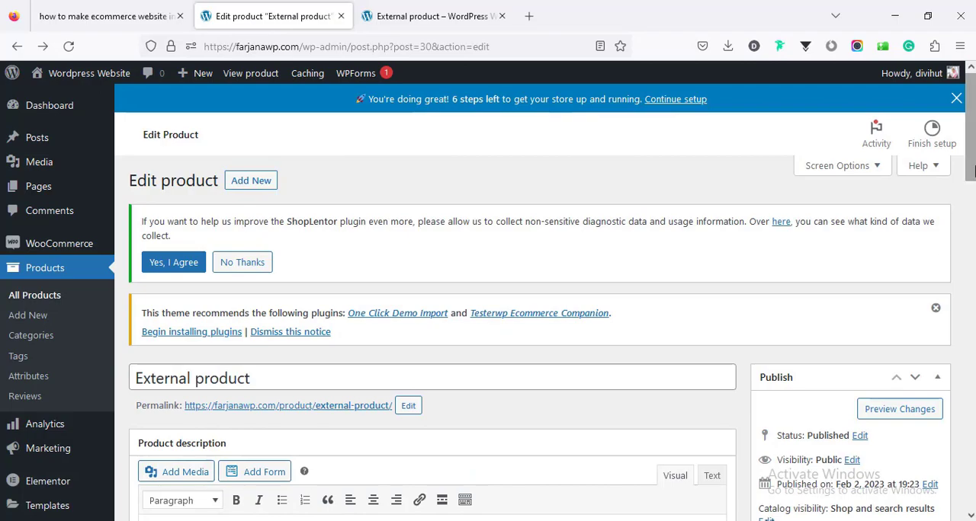
- Review the External product's editing page, and look through the store's list of all products
scroll(913, 259, down, 6)
scroll(431, 335, down, 4)
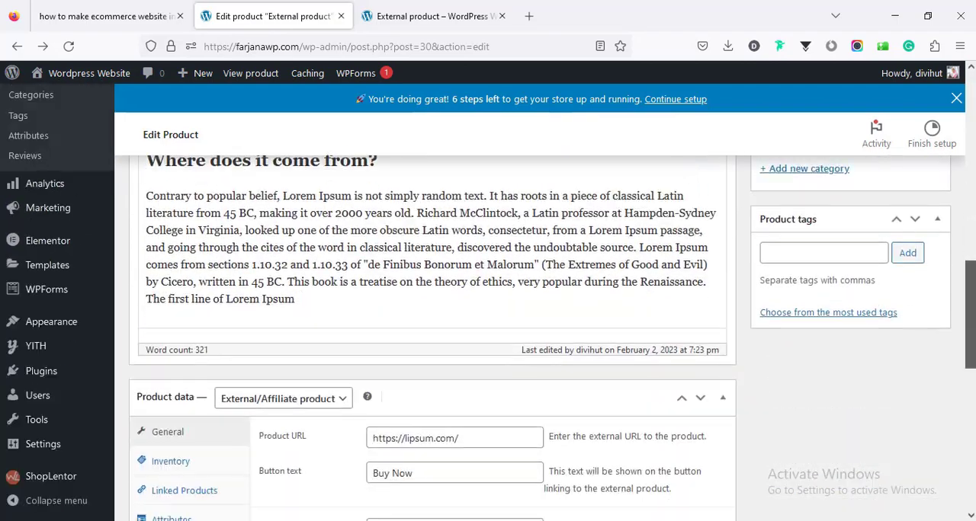
scroll(431, 335, up, 5)
scroll(611, 358, up, 2)
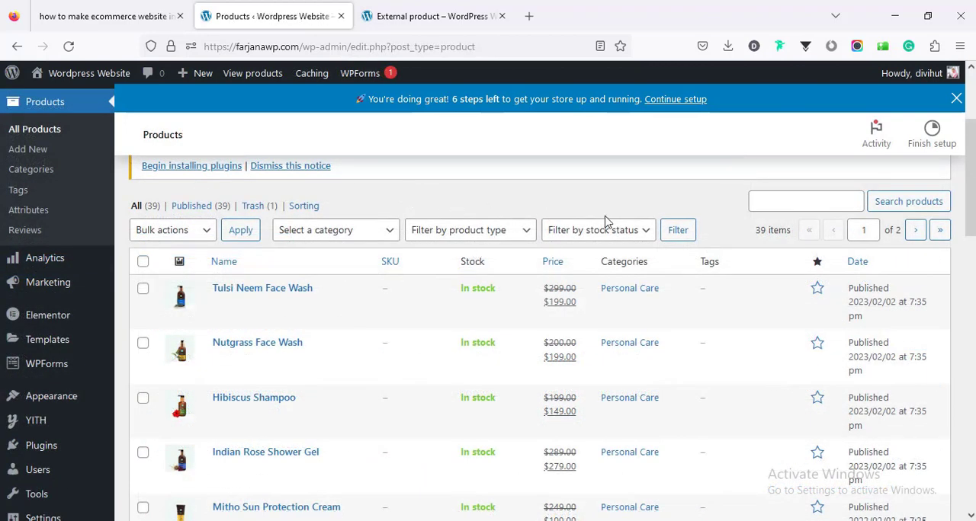
scroll(606, 221, down, 3)
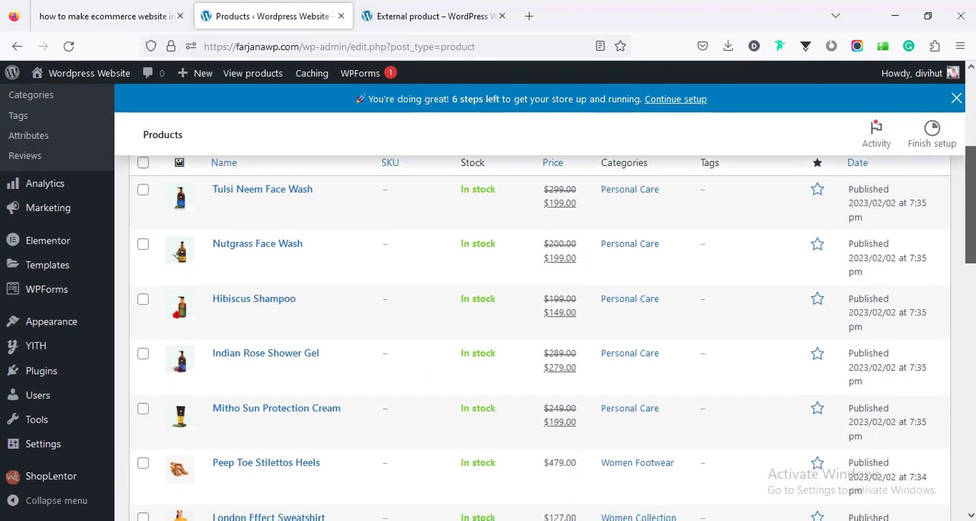
scroll(540, 336, down, 5)
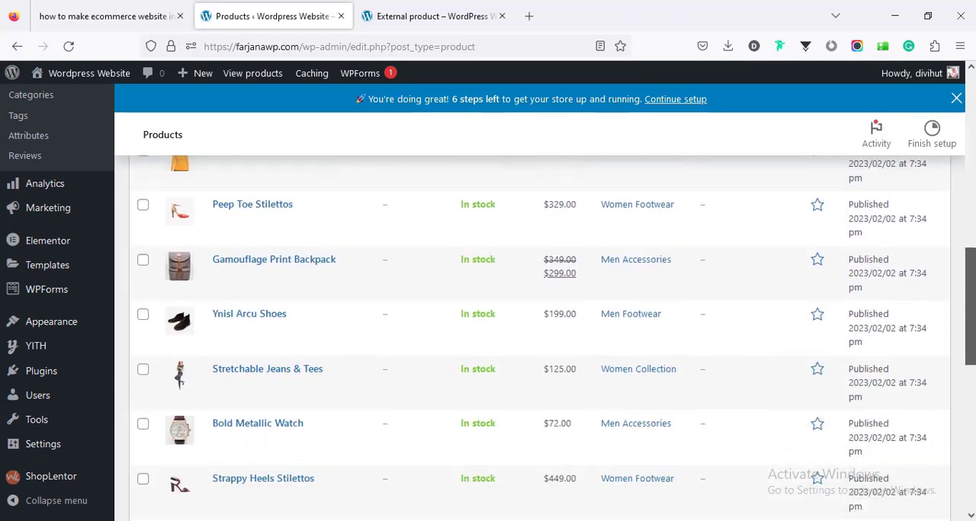
scroll(540, 335, down, 5)
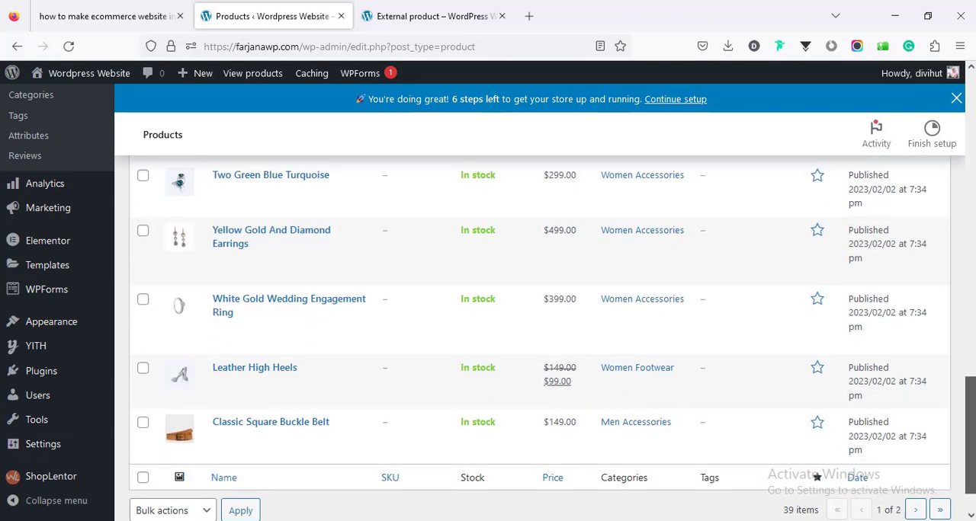
scroll(540, 336, up, 5)
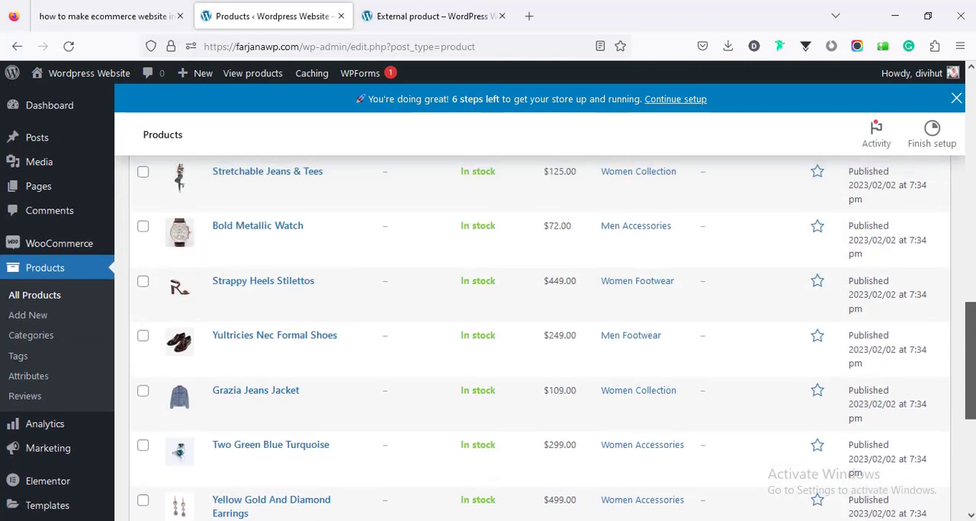
scroll(540, 335, up, 2)
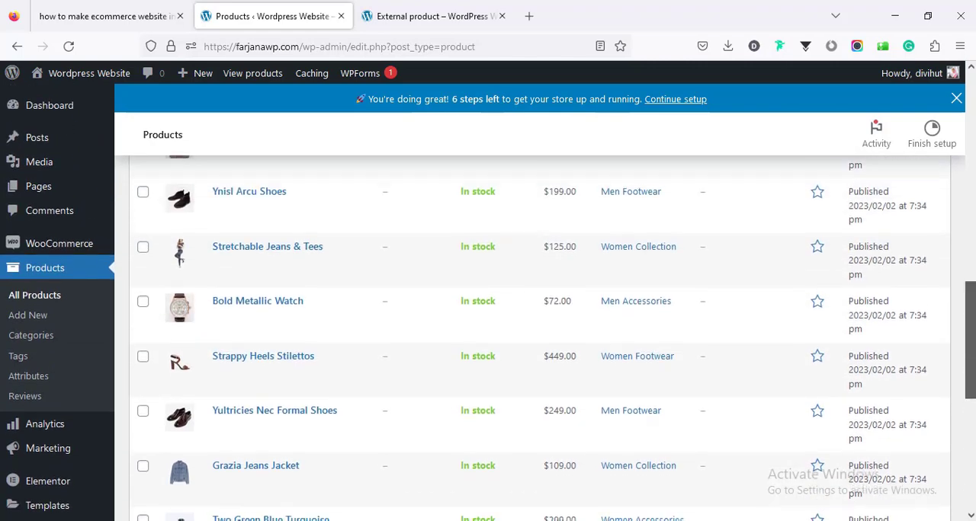
- Check Step 6 of the tutorial outline for the required pages, and review the site's list of existing pages
click(93, 16)
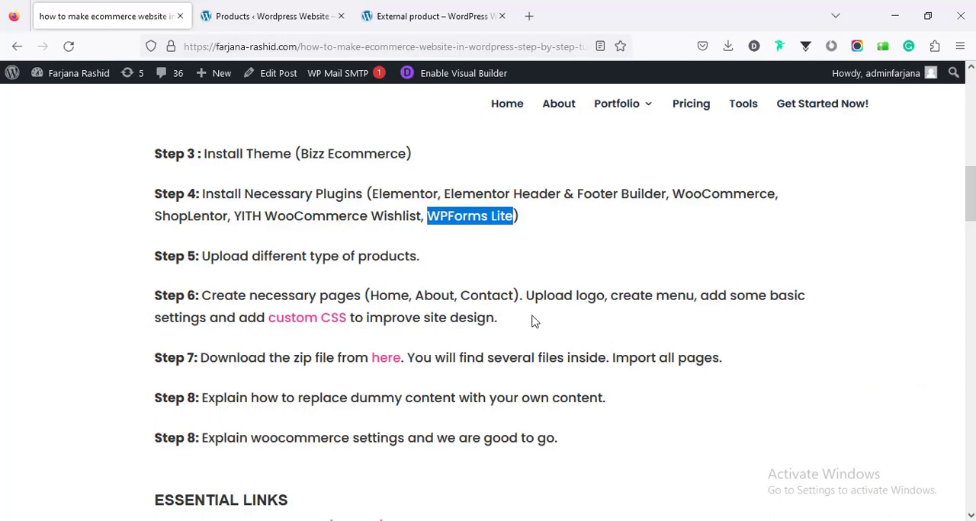
click(265, 15)
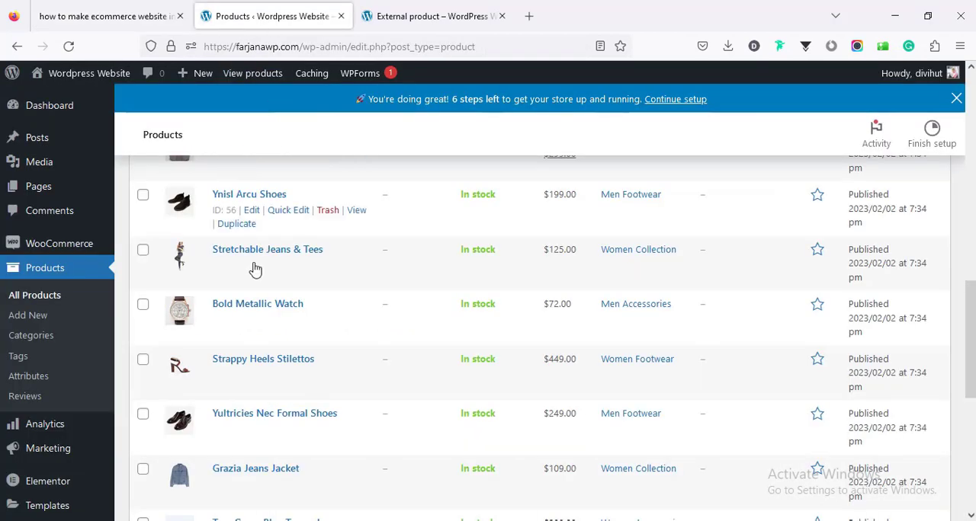
scroll(229, 311, up, 3)
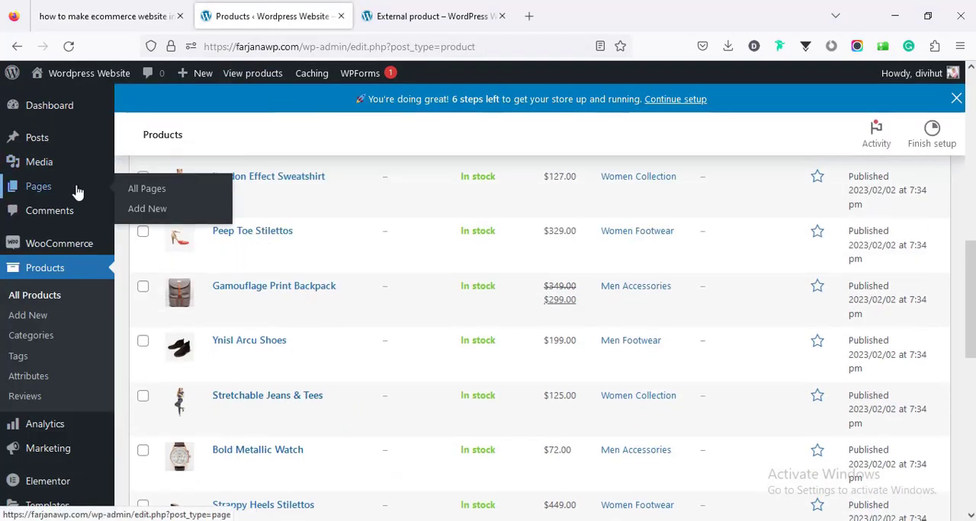
click(77, 191)
scroll(971, 336, down, 4)
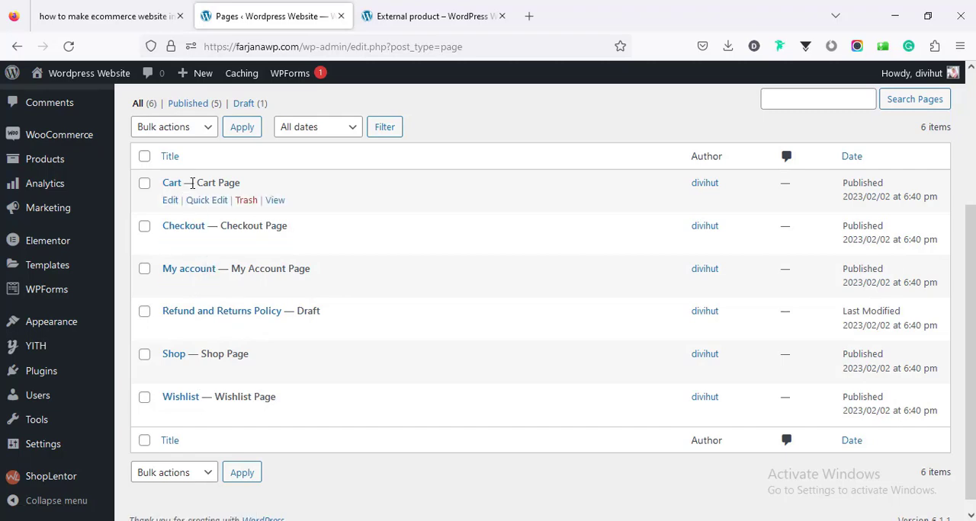
scroll(202, 196, up, 3)
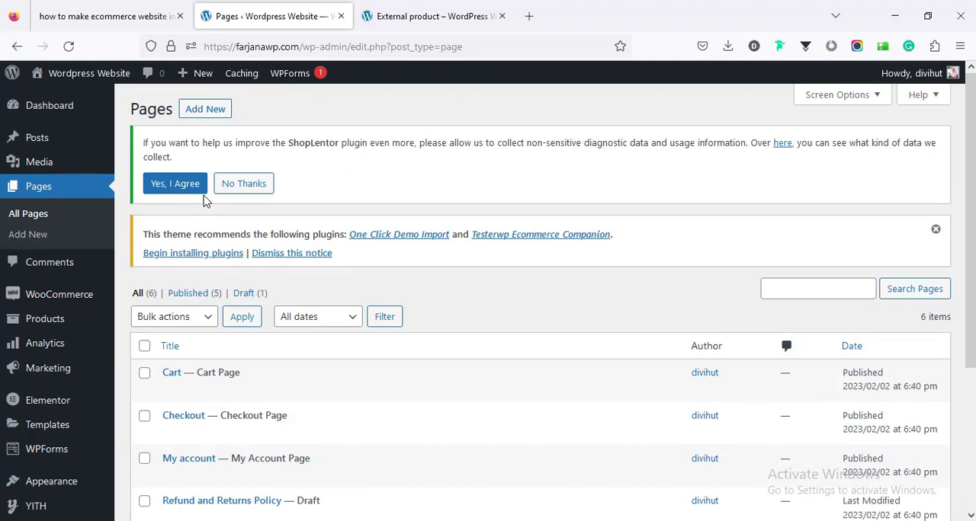
- Create a new page titled Home and publish it
click(196, 118)
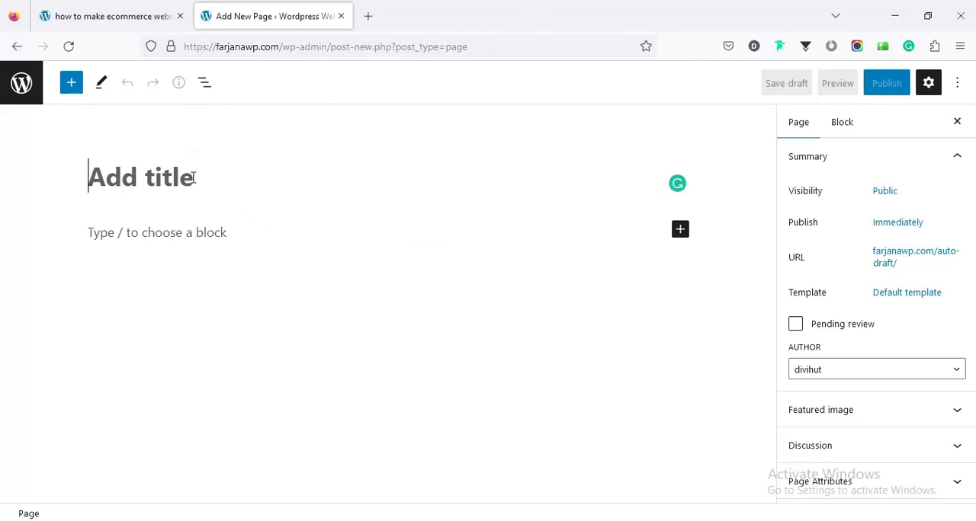
text(Home)
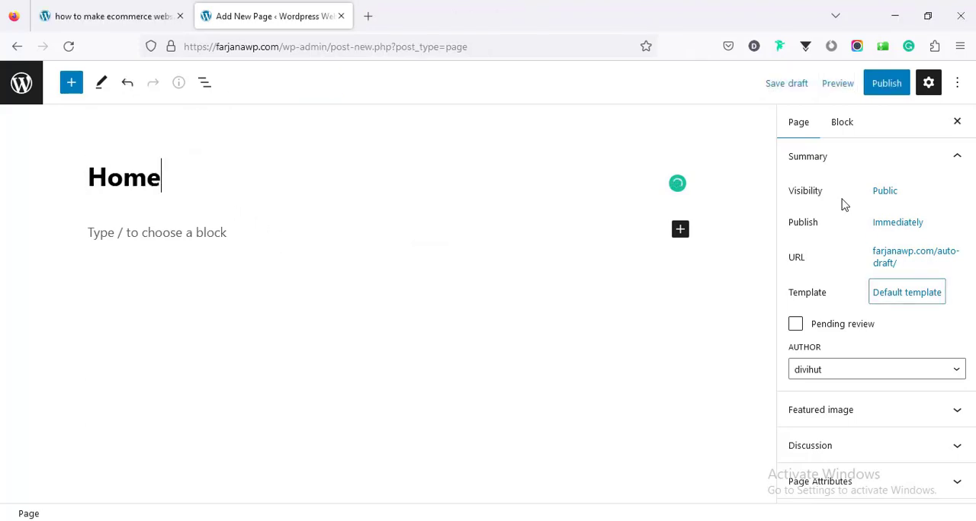
click(885, 89)
click(852, 96)
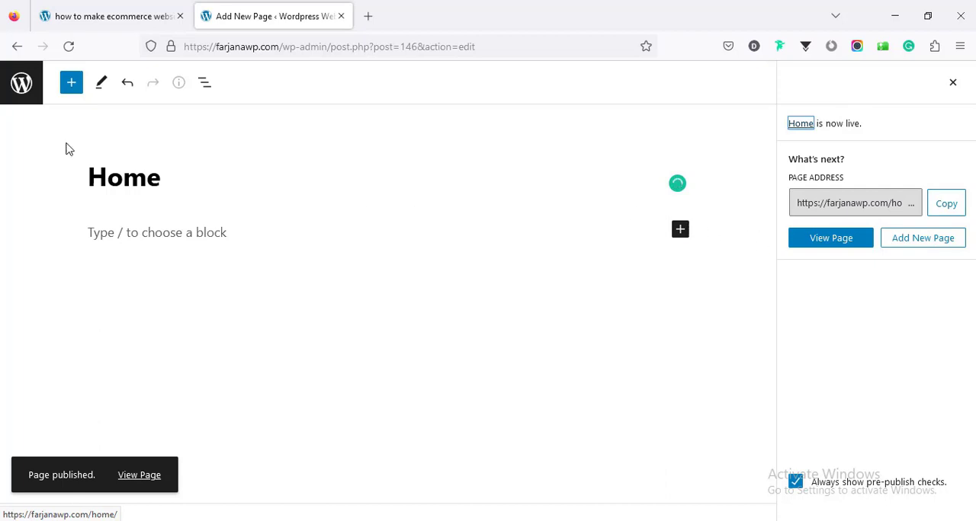
- Return to the pages list, add a new page titled About Us and publish it
click(23, 84)
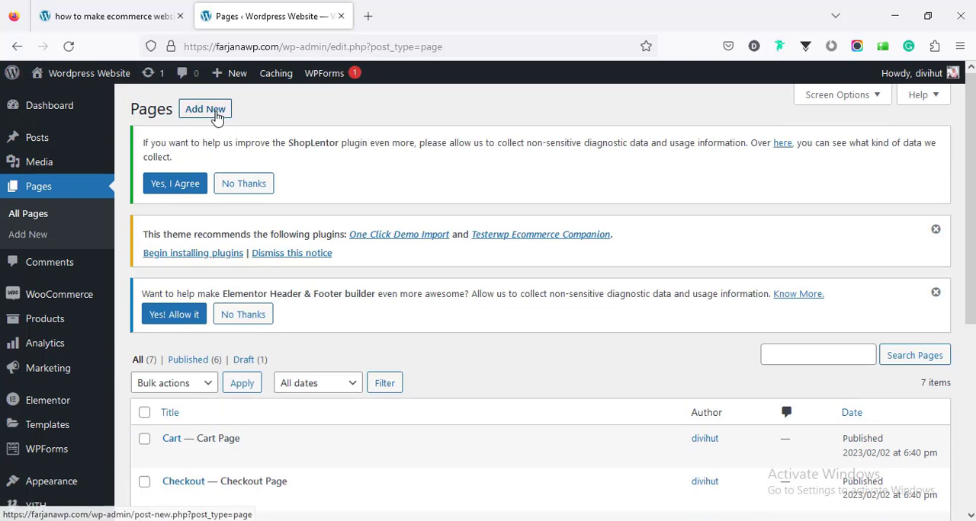
click(202, 102)
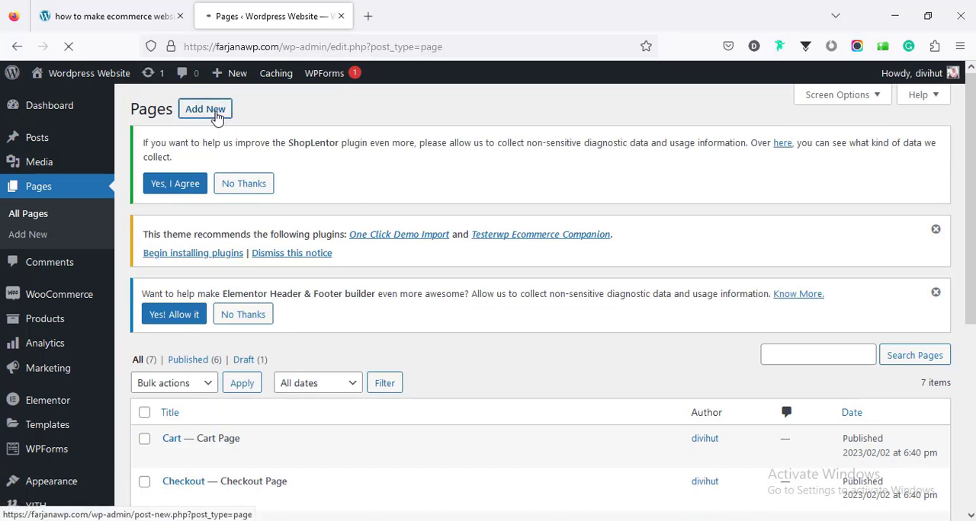
text(About Us)
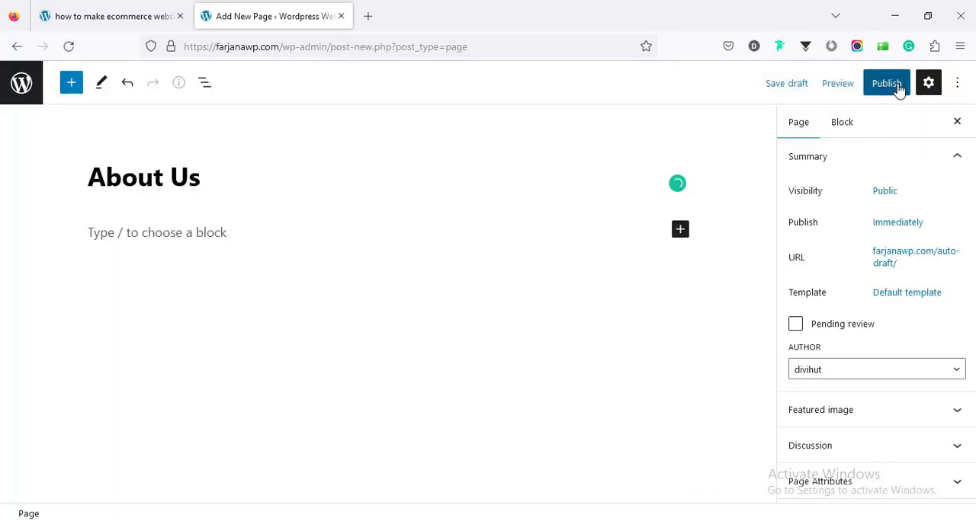
click(892, 86)
click(857, 90)
- Dismiss the publish confirmation and turn off the page editor's Fullscreen mode
click(944, 90)
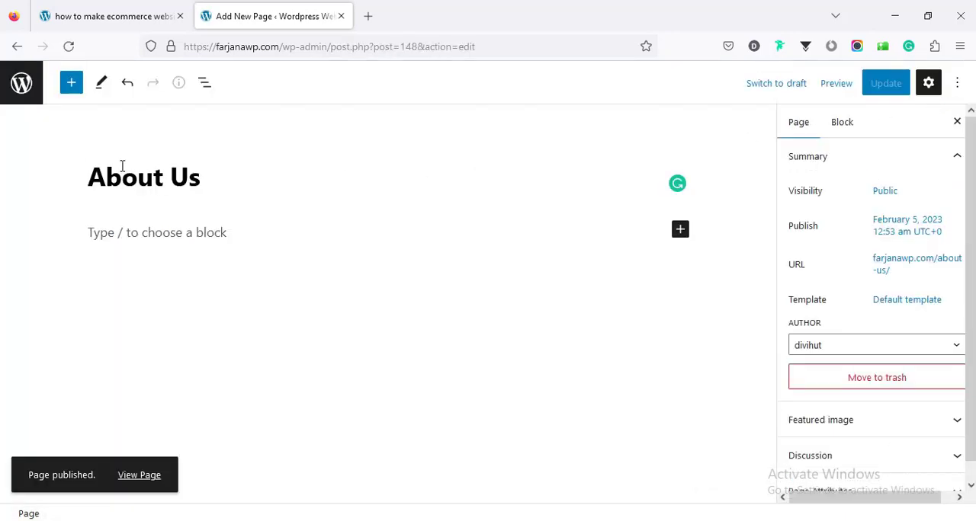
click(957, 84)
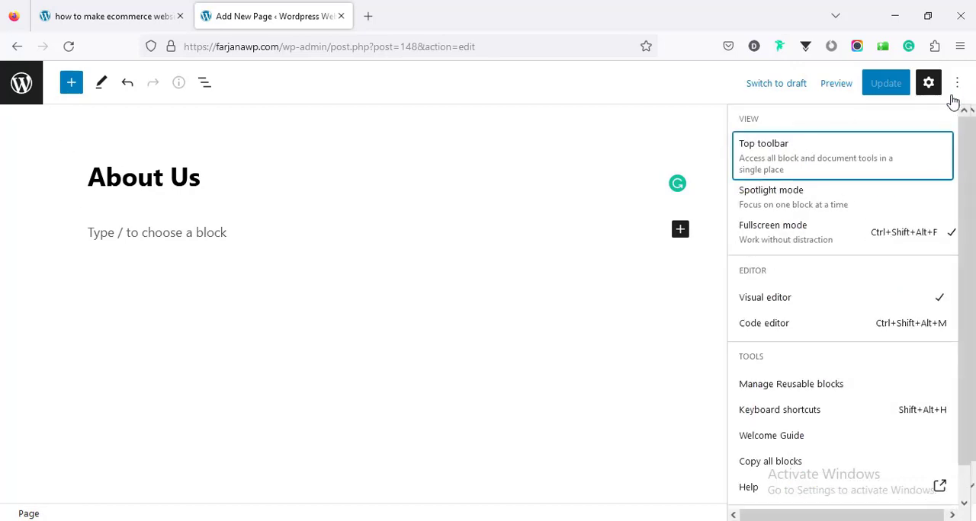
click(793, 238)
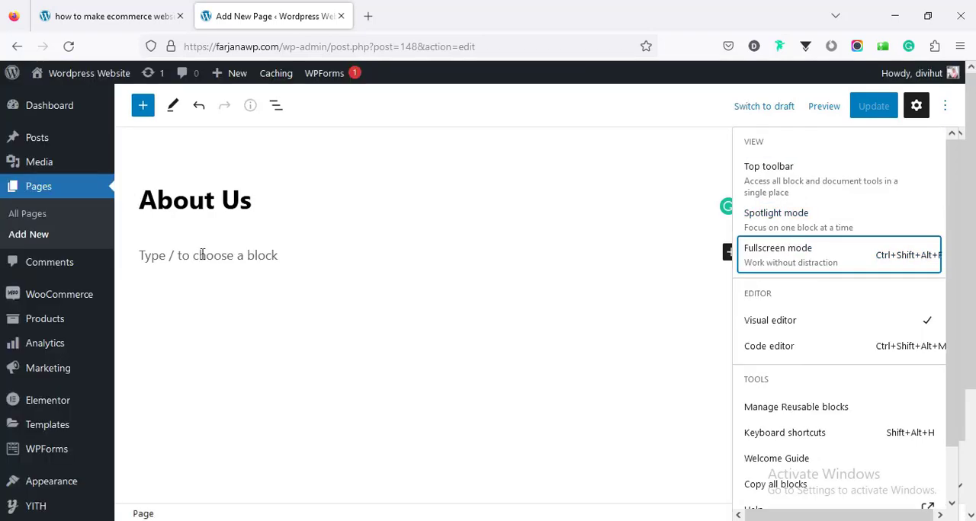
- Add another new page titled Contact and publish it
click(42, 238)
click(42, 238)
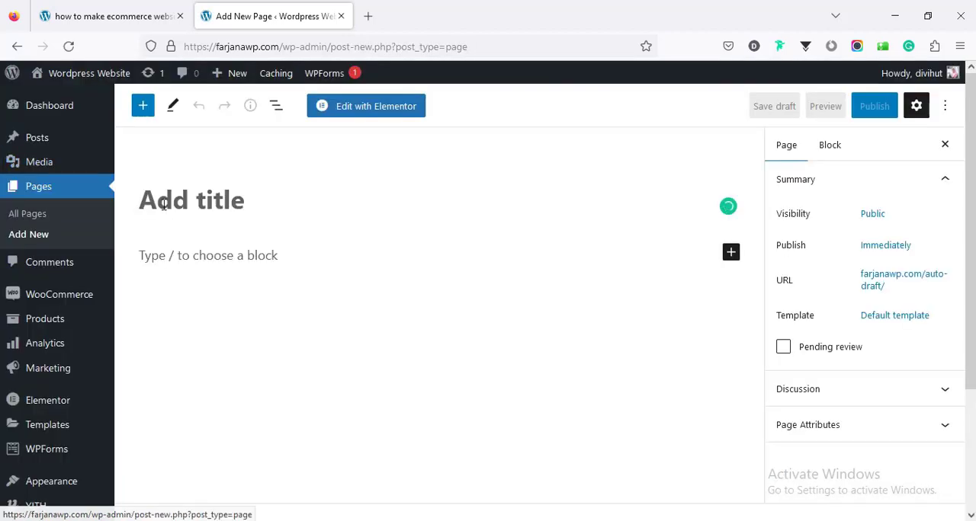
text(Contact)
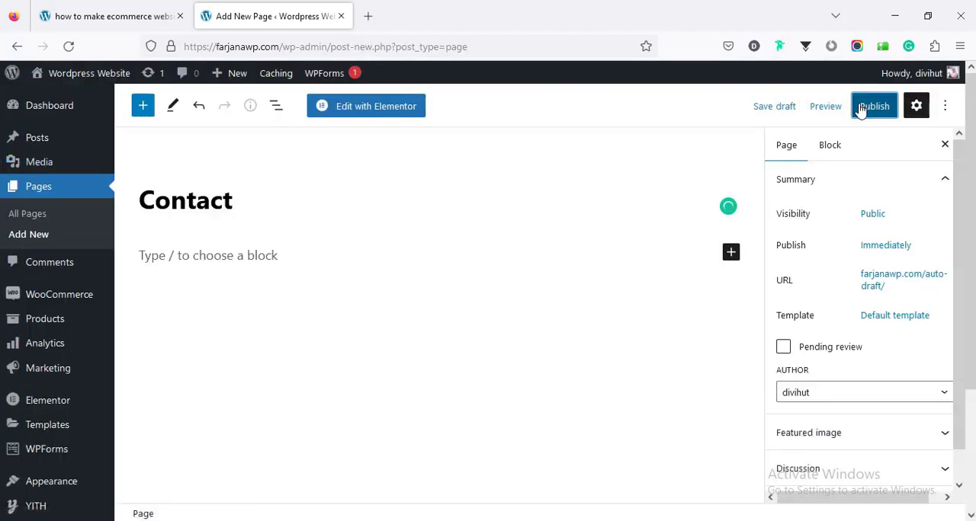
click(873, 106)
click(836, 115)
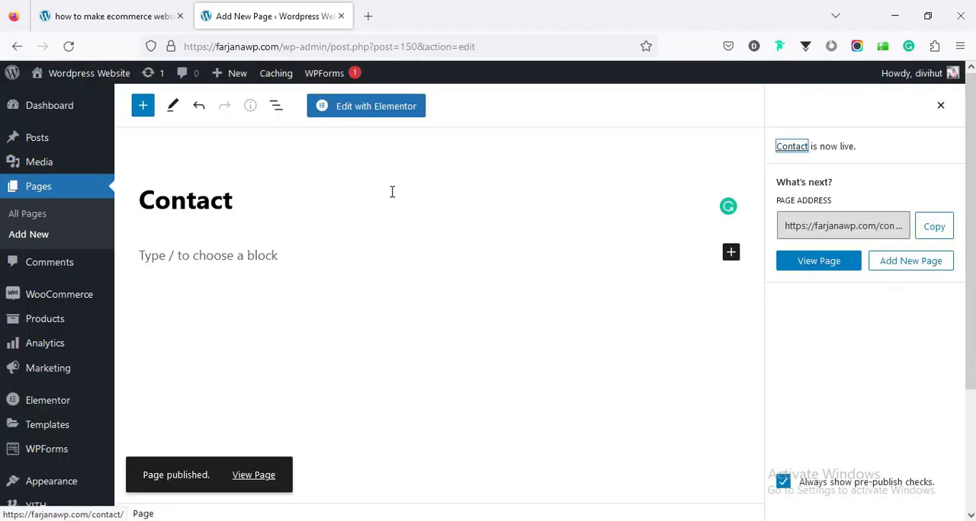
- Recheck Step 6 of the tutorial outline, and open the site's front page in a new tab
click(153, 17)
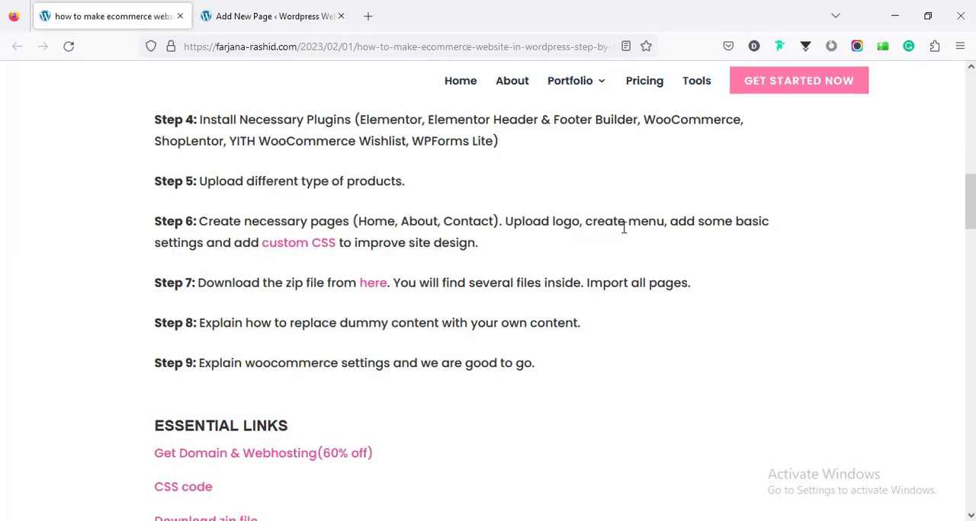
click(255, 15)
mouse_move(92, 77)
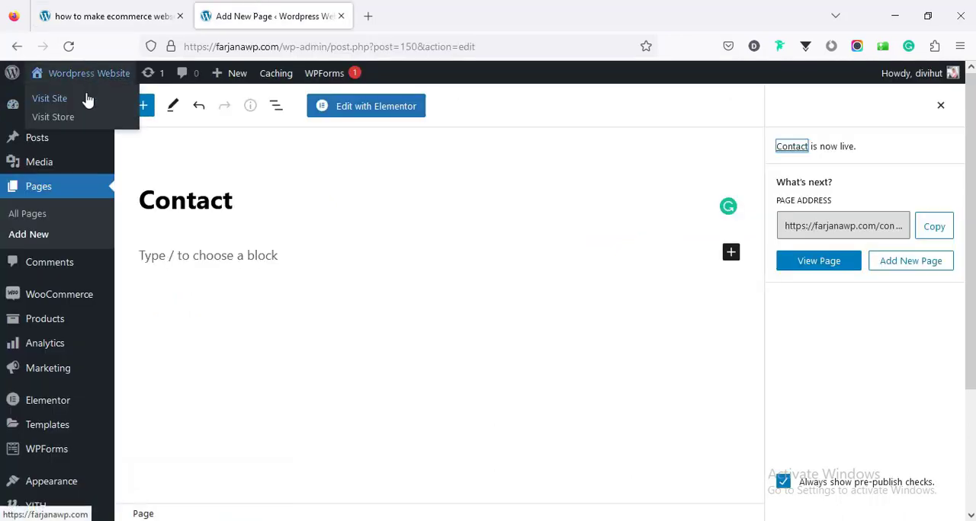
middle_click(89, 102)
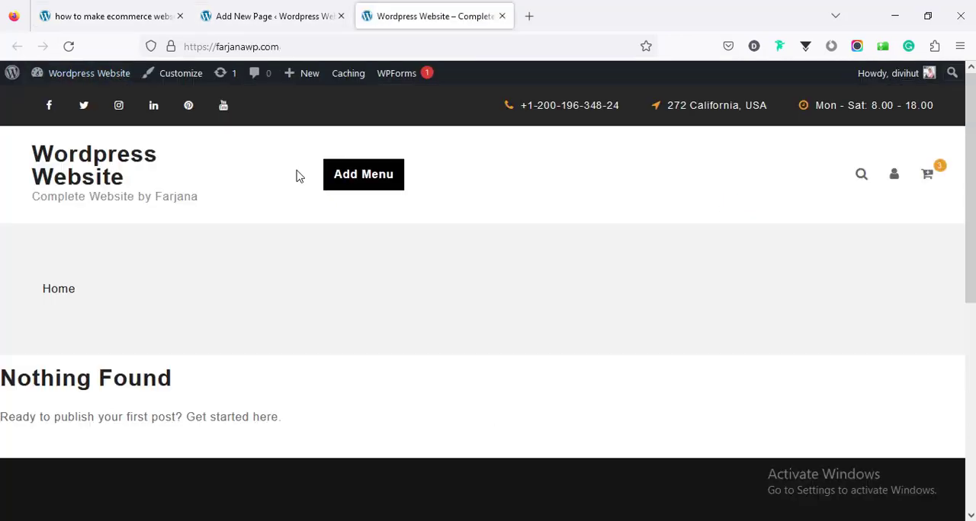
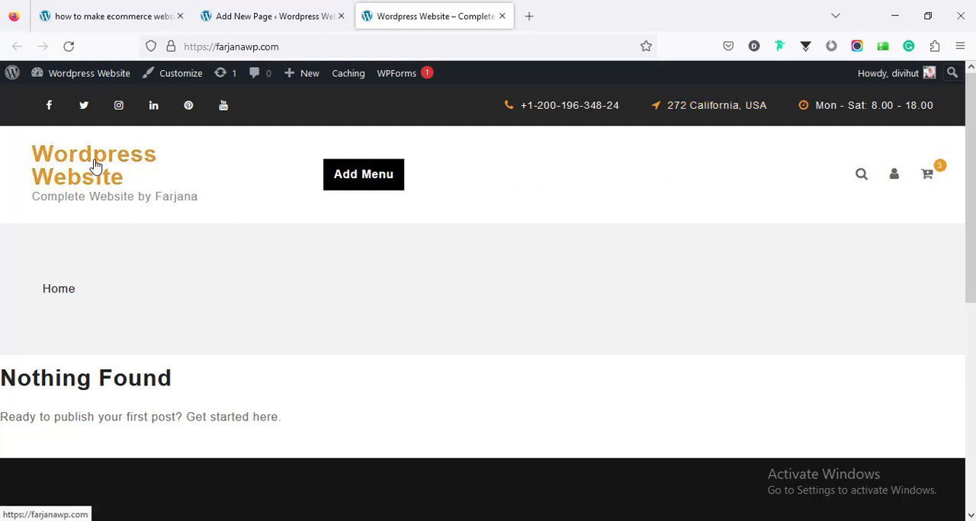
- Open the site customizer, upload the logo image uncropped as the site logo, and hide the site title and tagline
click(165, 76)
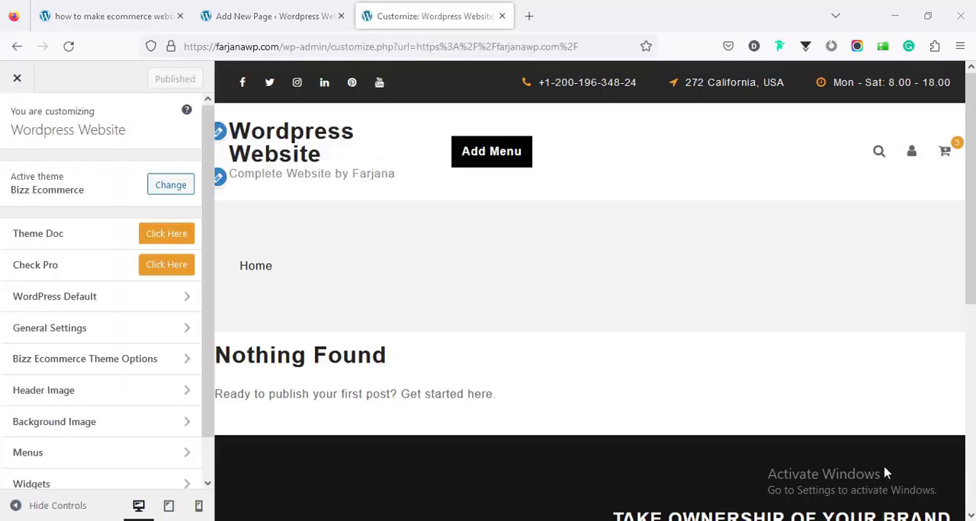
click(220, 135)
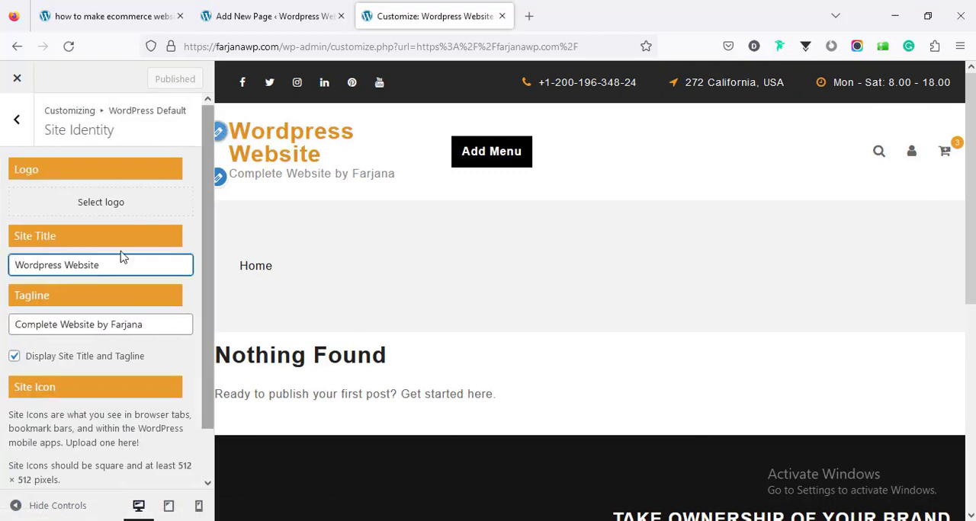
click(97, 203)
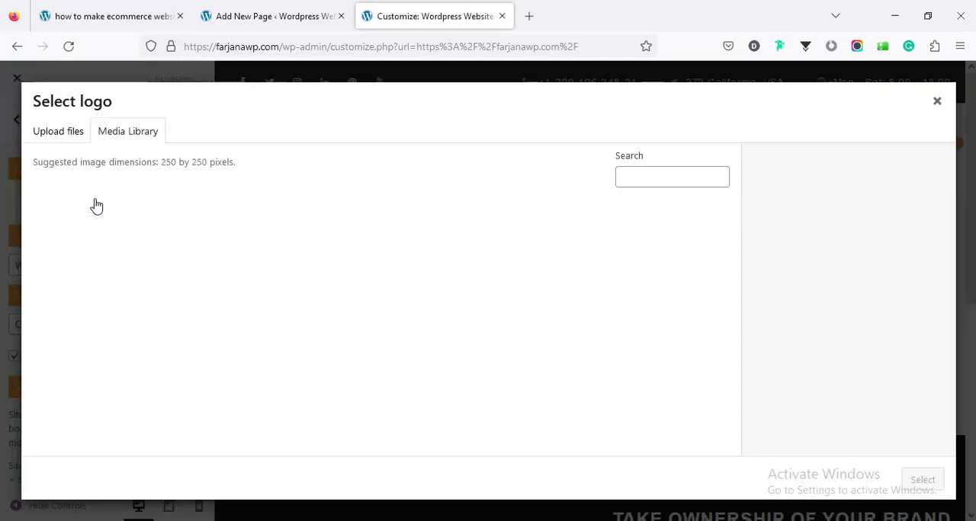
drag(733, 283, 740, 394)
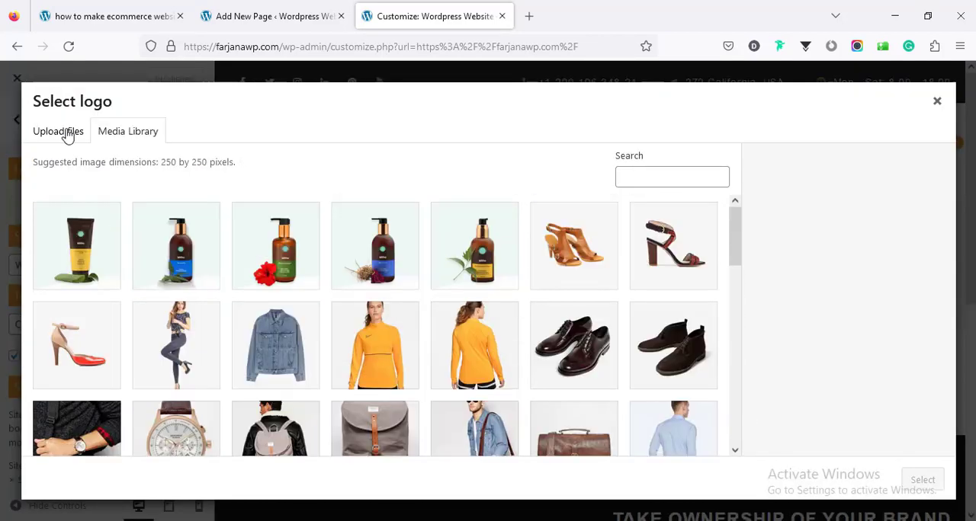
click(67, 134)
click(440, 322)
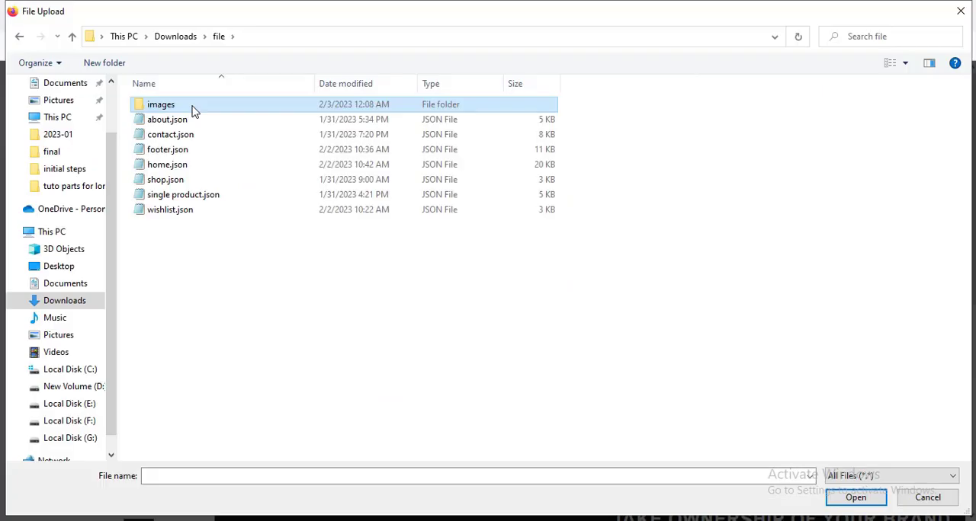
double_click(193, 111)
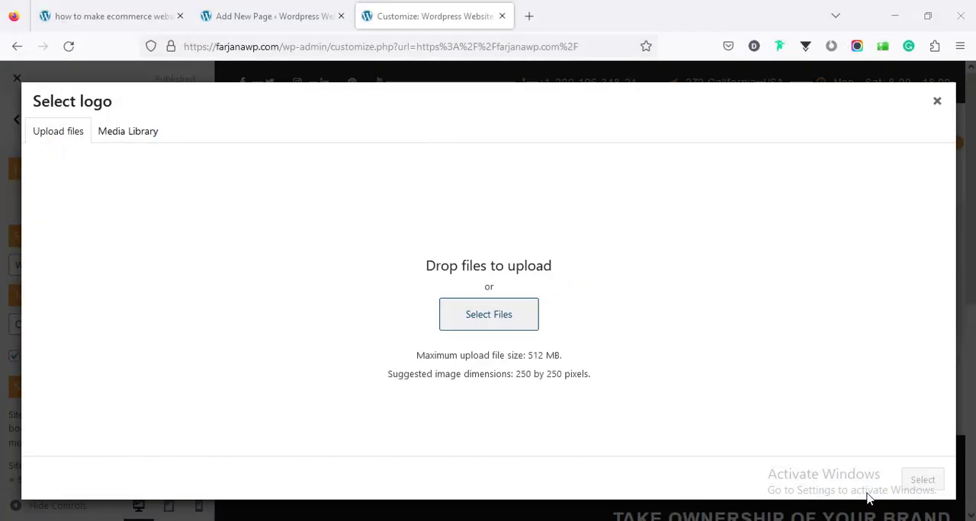
click(922, 480)
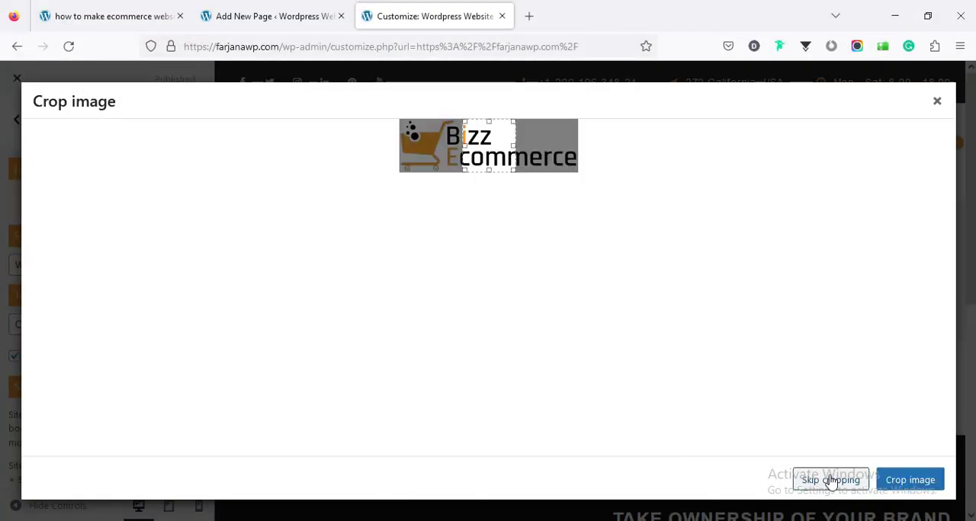
click(829, 481)
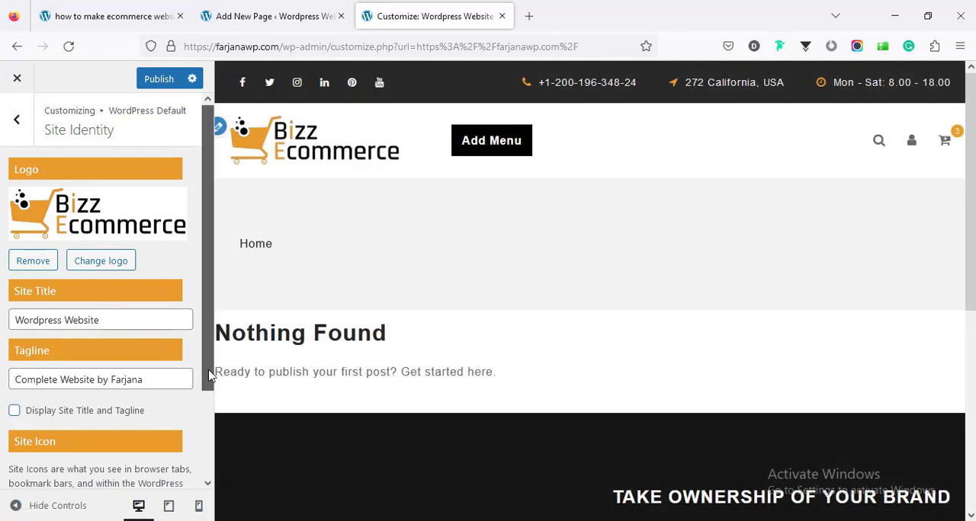
- Upload favicon.png from the images folder as the uncropped site icon and publish the changes
drag(208, 374, 203, 482)
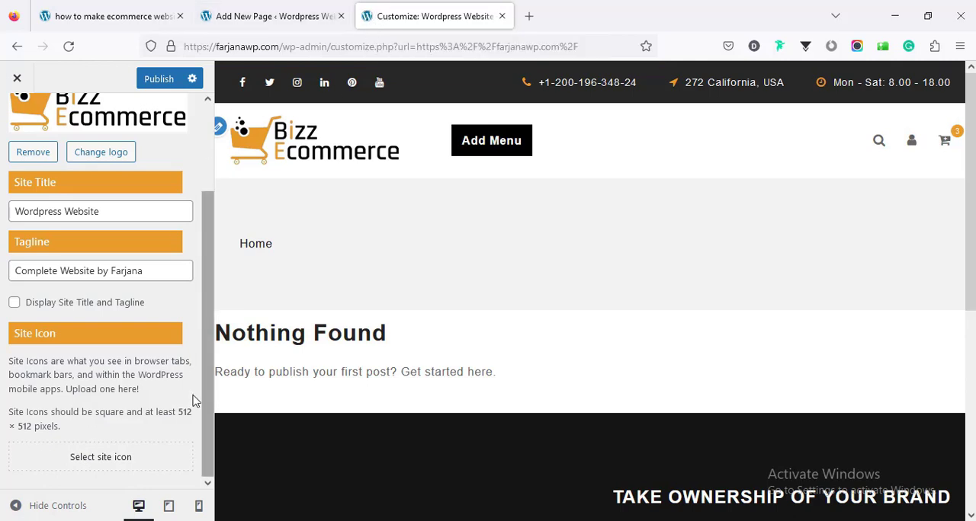
click(122, 457)
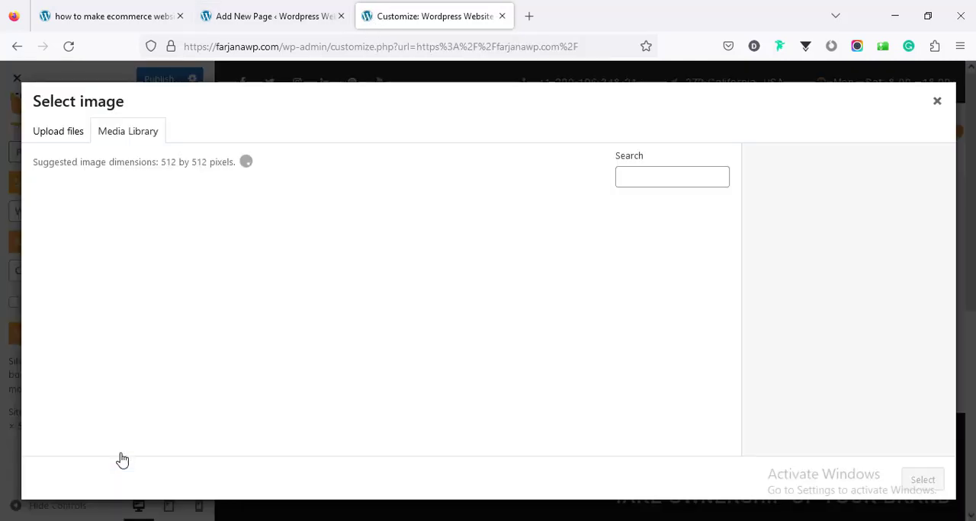
click(74, 135)
click(458, 303)
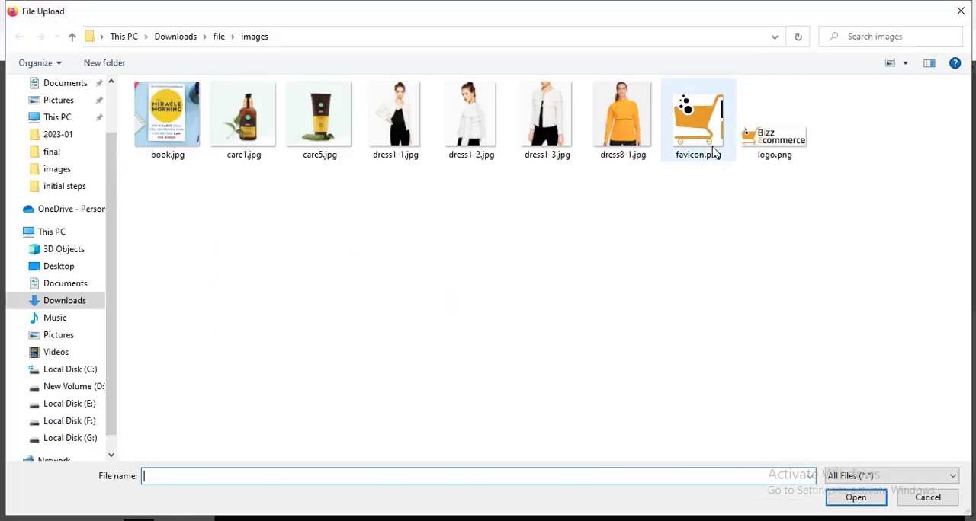
click(713, 142)
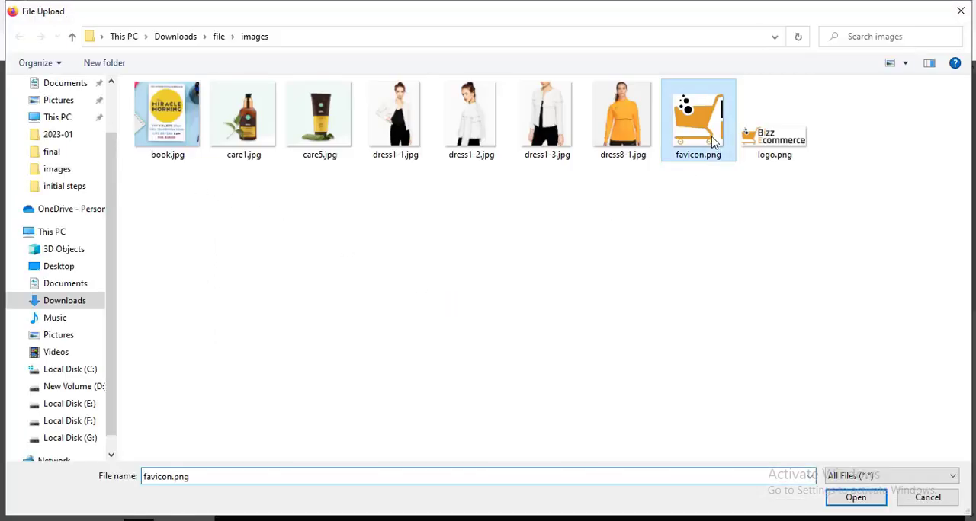
click(846, 498)
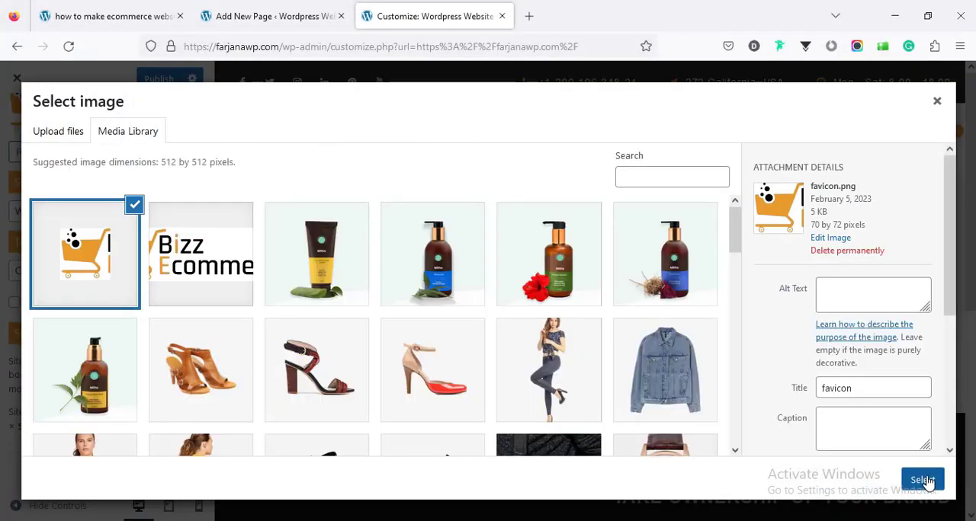
click(925, 481)
click(834, 486)
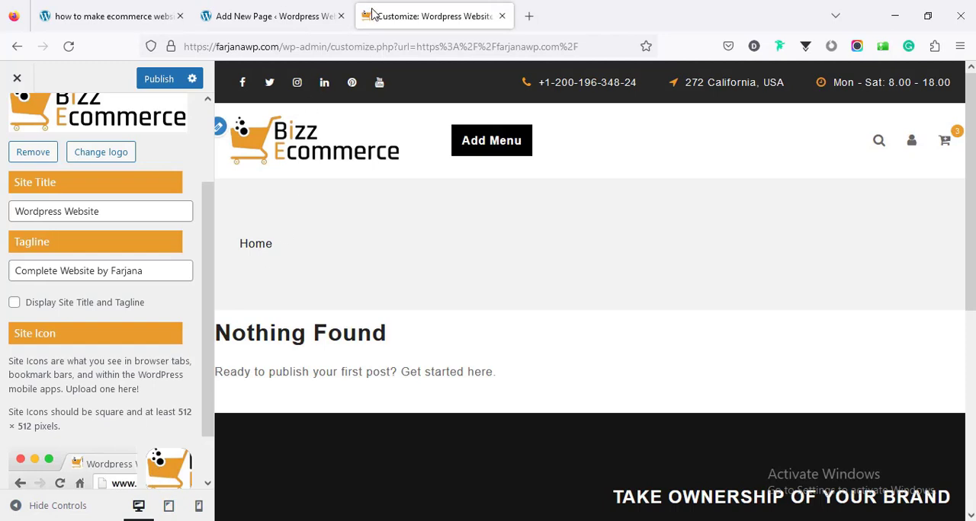
click(160, 79)
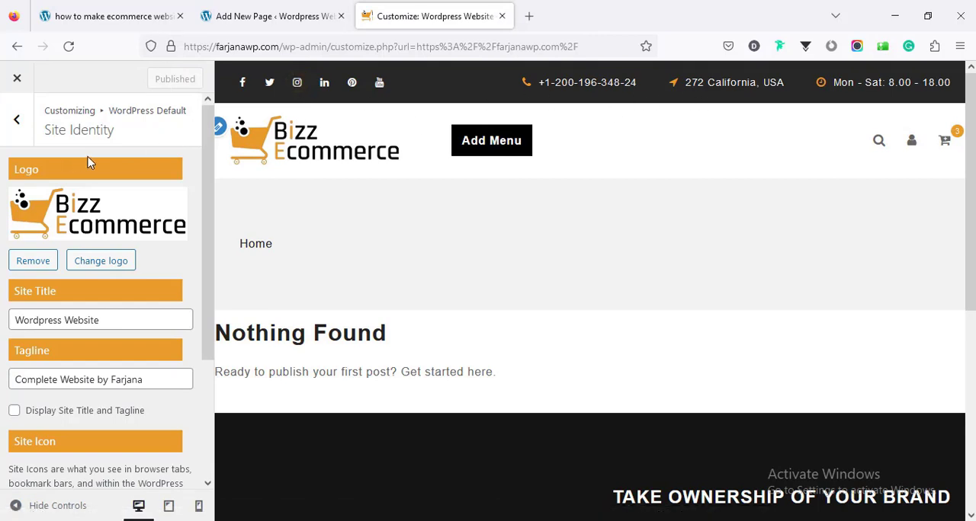
- Open the Top Header Options in Bizz Ecommerce Theme Options and review the social URL, contact number, address and timing fields
click(15, 122)
click(10, 128)
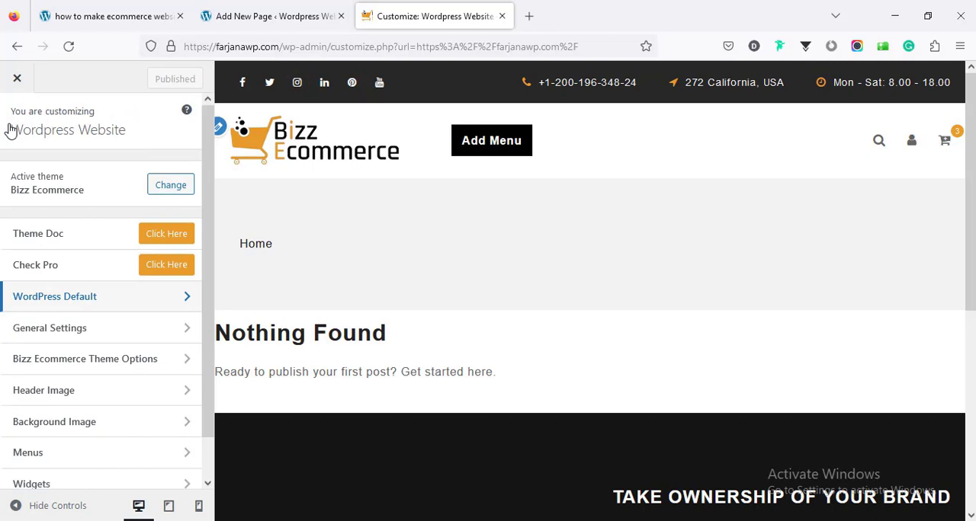
click(51, 367)
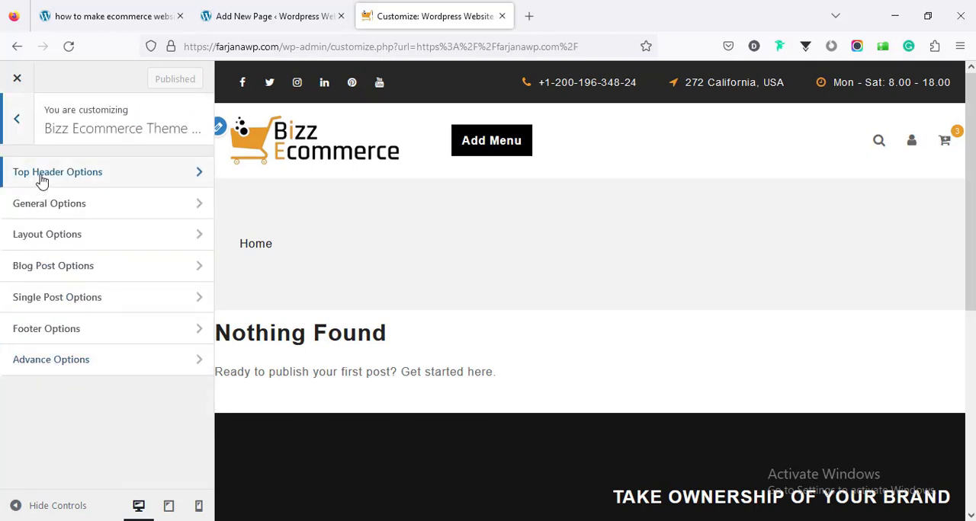
click(51, 178)
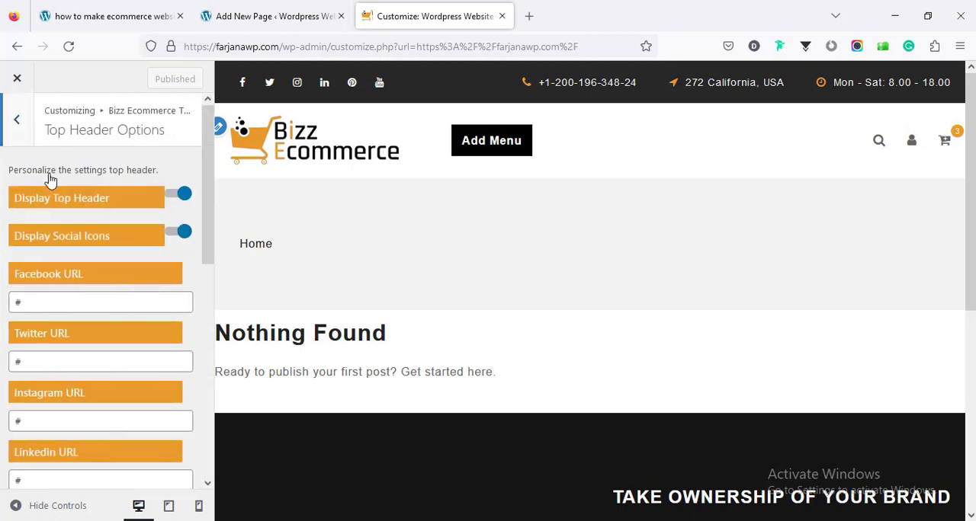
click(58, 304)
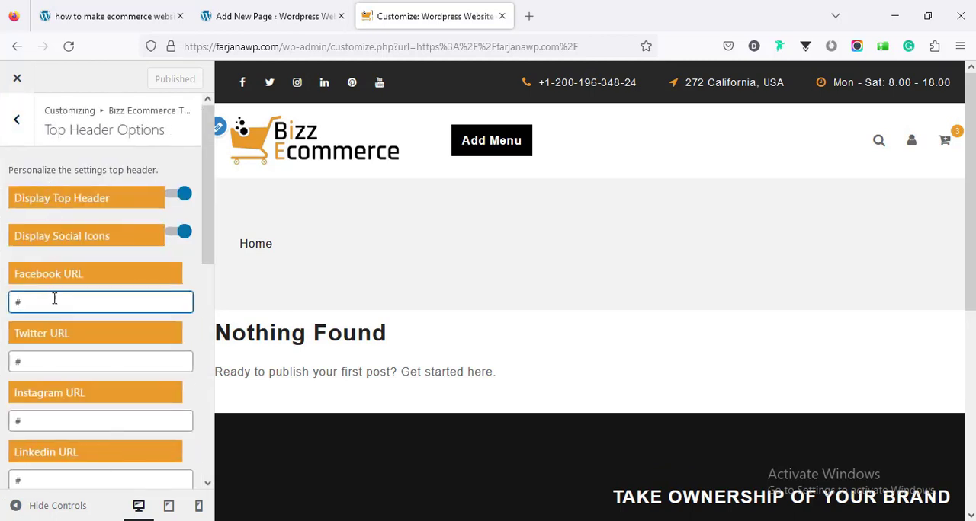
scroll(61, 336, down, 5)
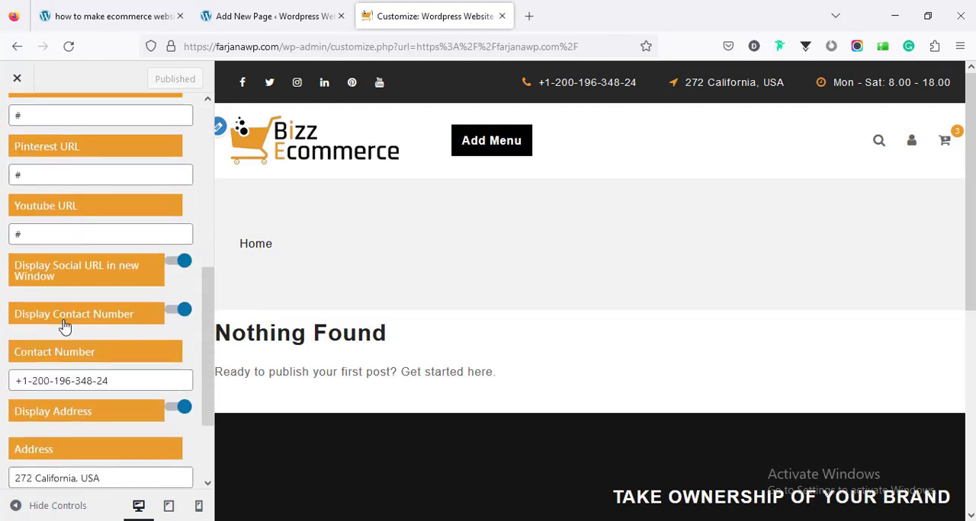
scroll(65, 327, down, 3)
click(60, 271)
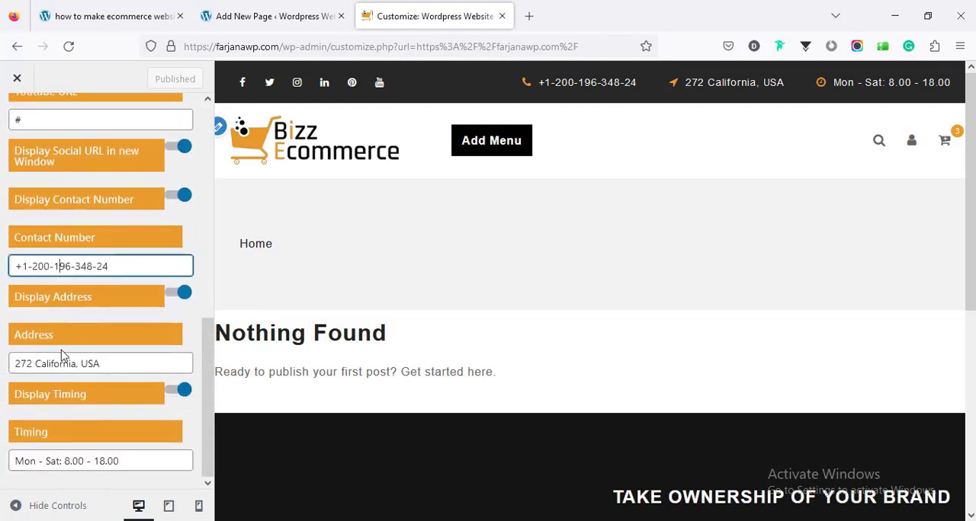
click(63, 363)
click(53, 459)
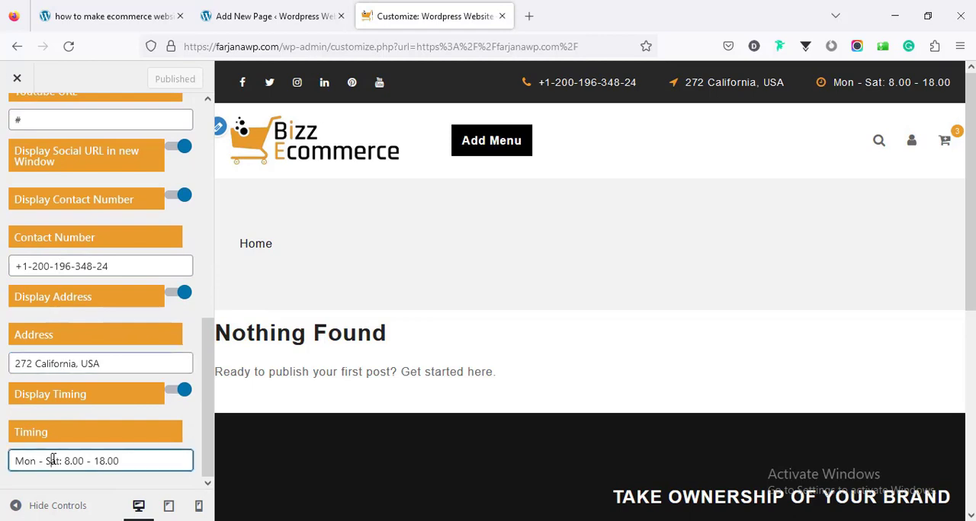
click(214, 369)
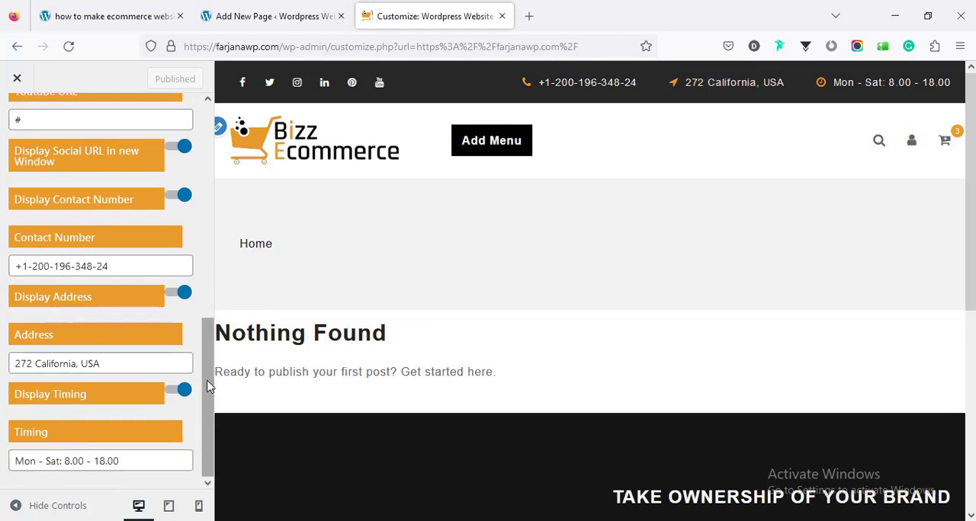
drag(212, 377, 219, 167)
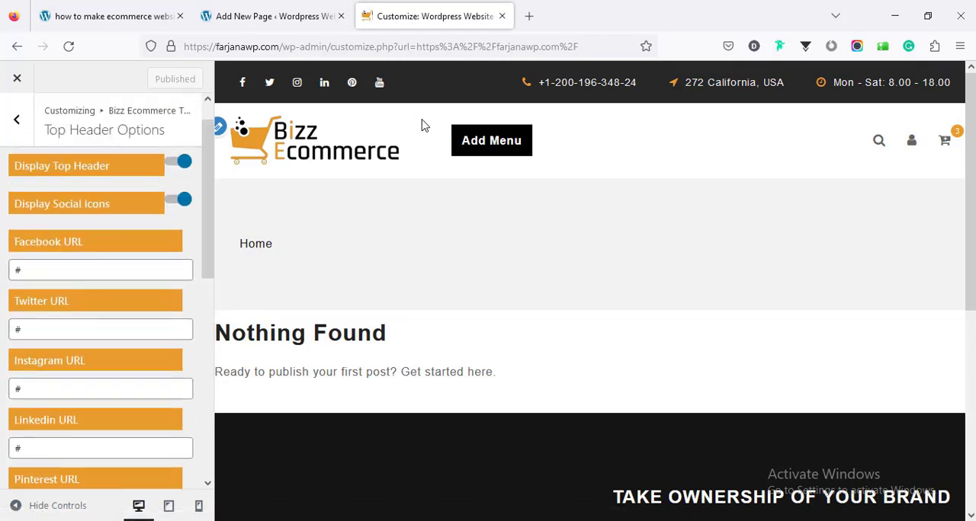
scroll(205, 171, up, 2)
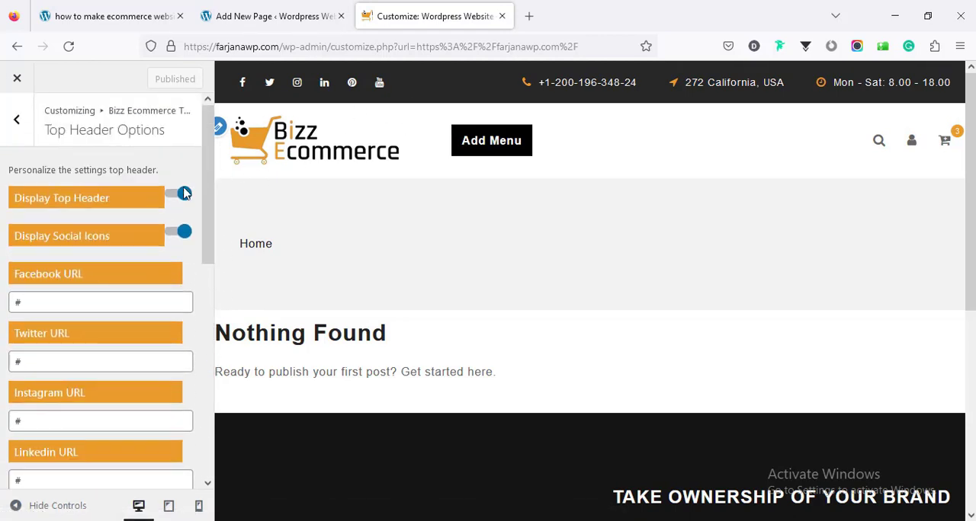
- Turn off Display Top Header, publish the change and return to the customizer's main list
click(183, 195)
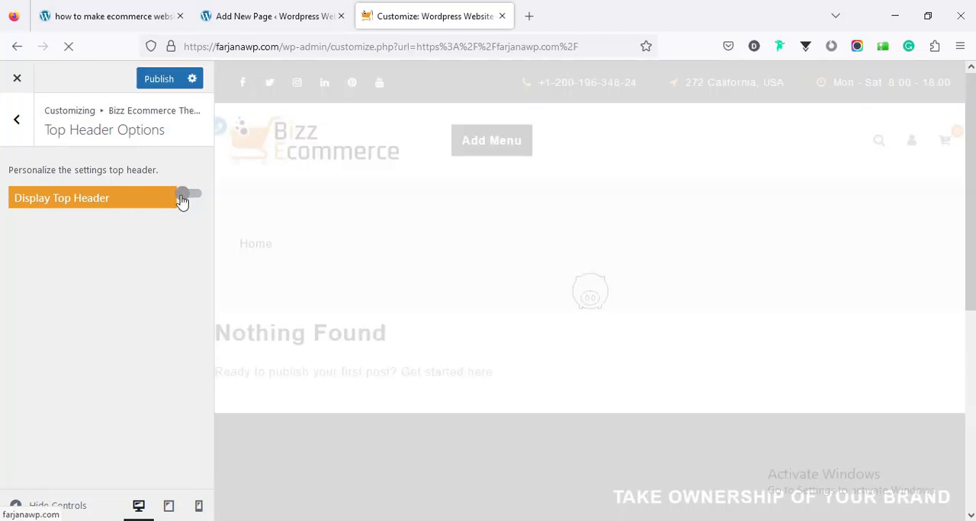
click(162, 82)
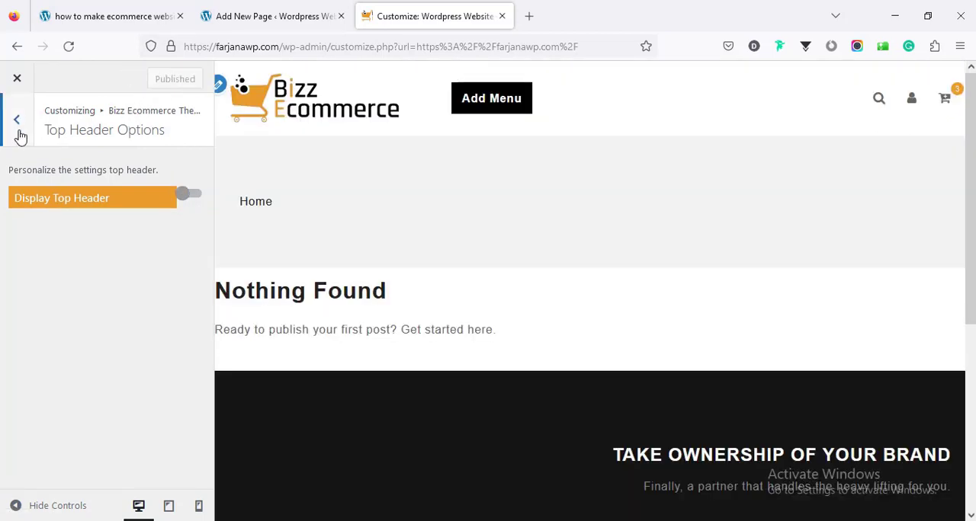
click(20, 134)
click(19, 134)
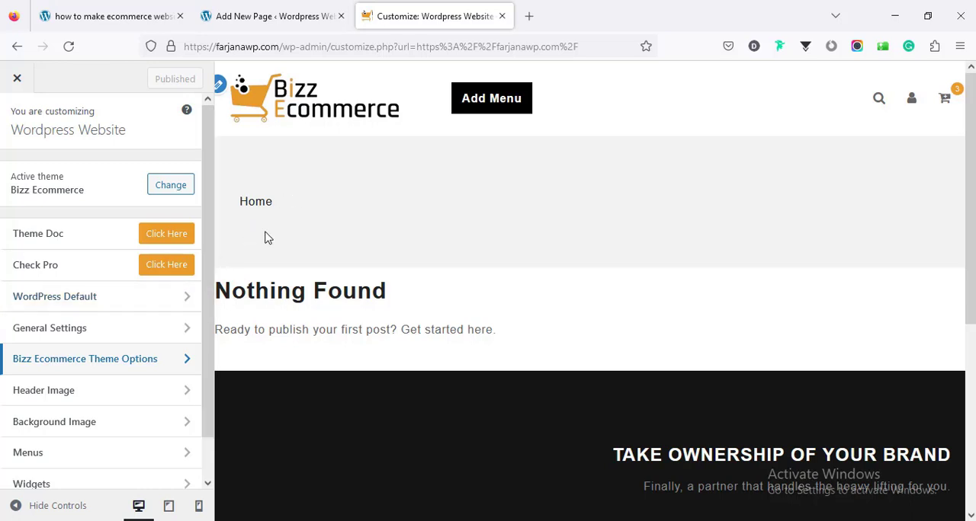
- Open the Additional CSS editor under WordPress Default and dismiss its help text
click(132, 311)
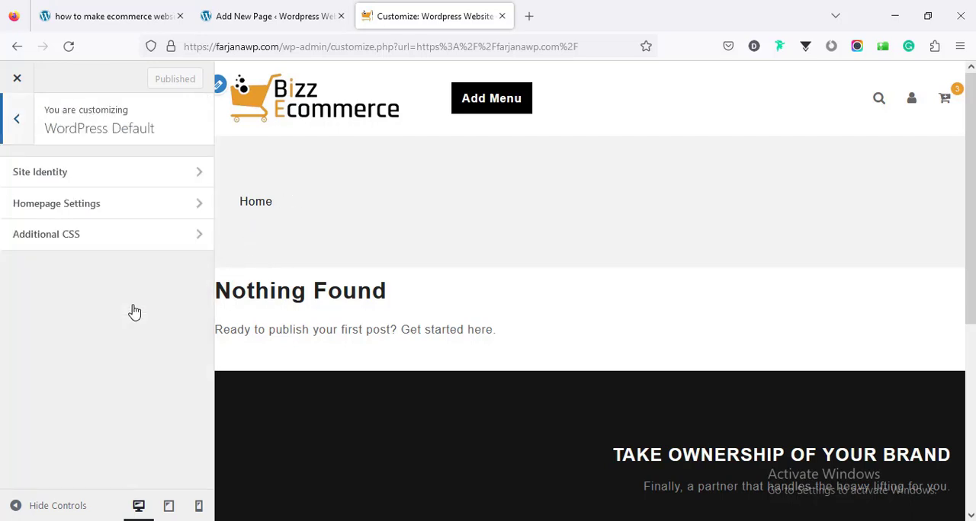
click(98, 239)
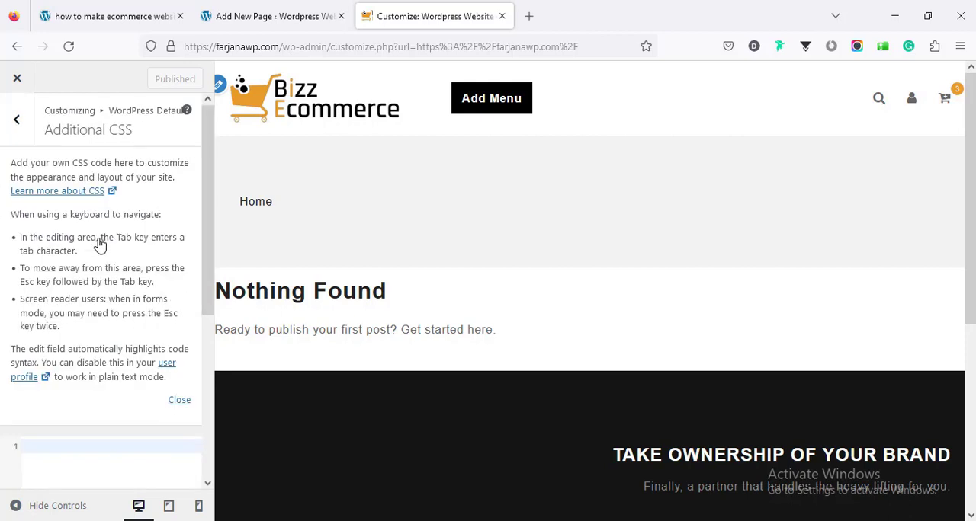
click(175, 401)
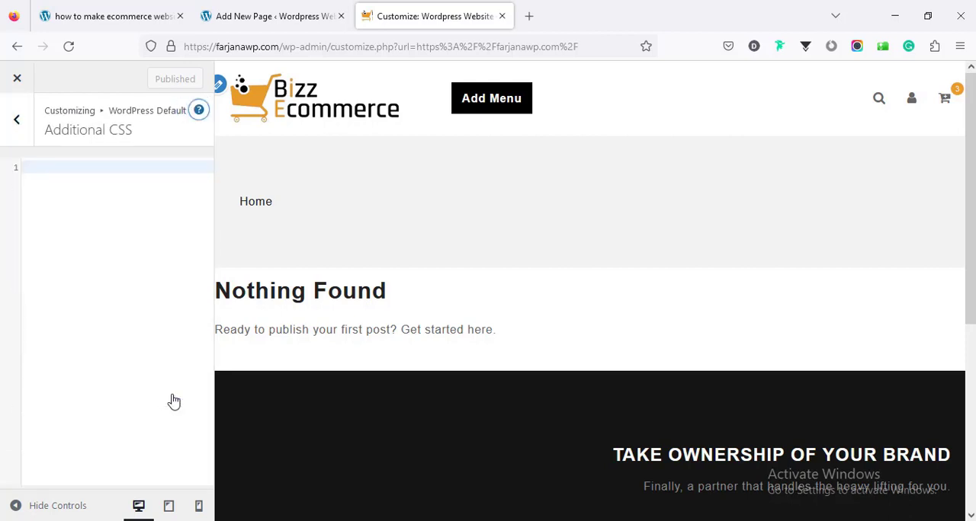
- Switch to the tutorial page, jump to the custom CSS from Step 6 and copy the CSS code
click(107, 14)
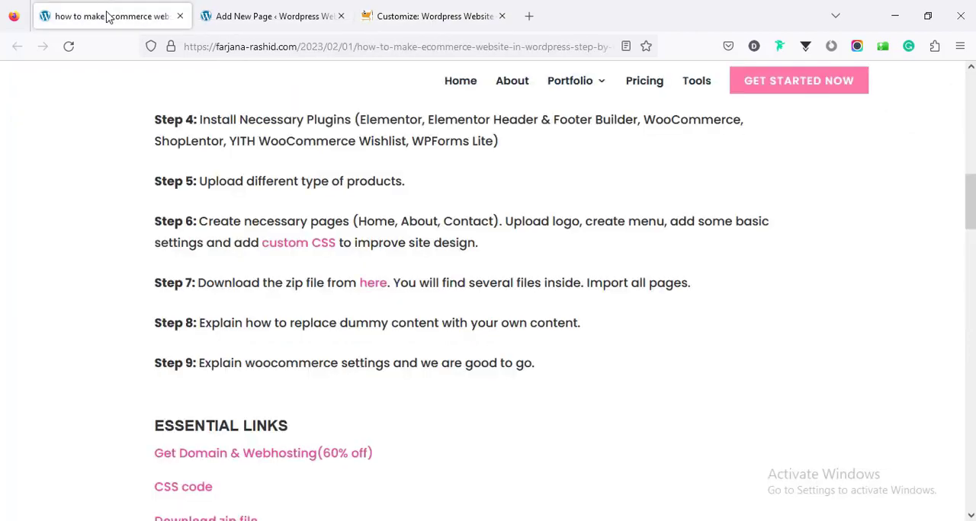
click(287, 244)
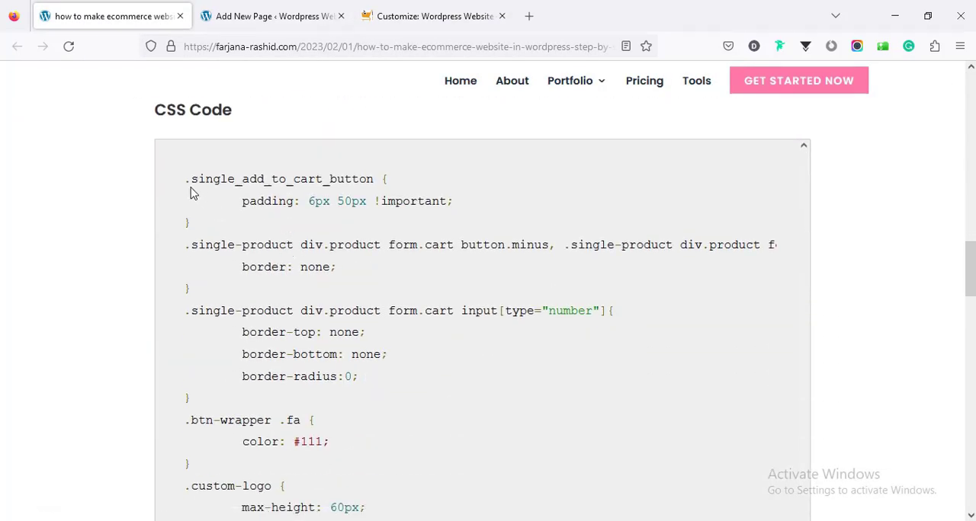
drag(187, 179, 191, 308)
right_click(333, 157)
click(343, 171)
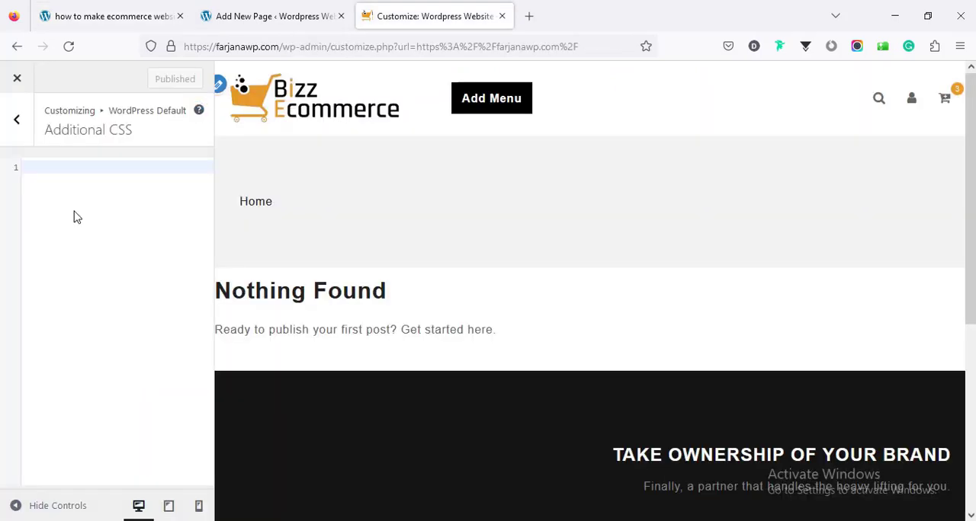
- Paste the copied CSS code into the Additional CSS editor, publish the change and close the customizer
right_click(74, 212)
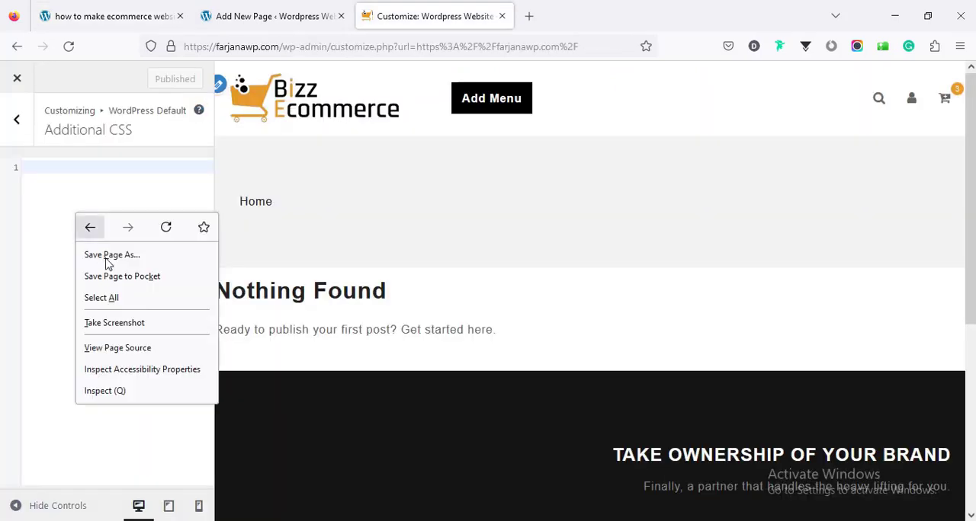
click(51, 175)
right_click(51, 174)
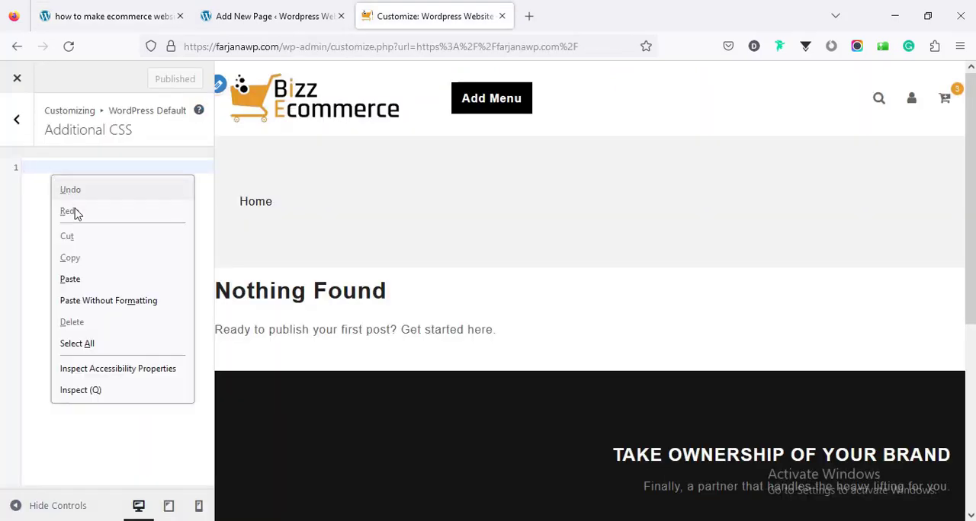
click(83, 276)
click(162, 79)
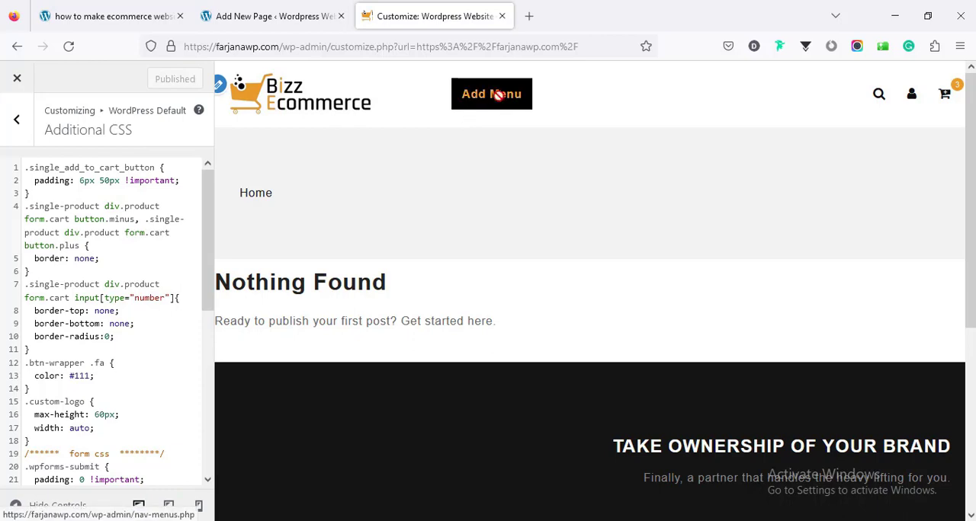
click(20, 81)
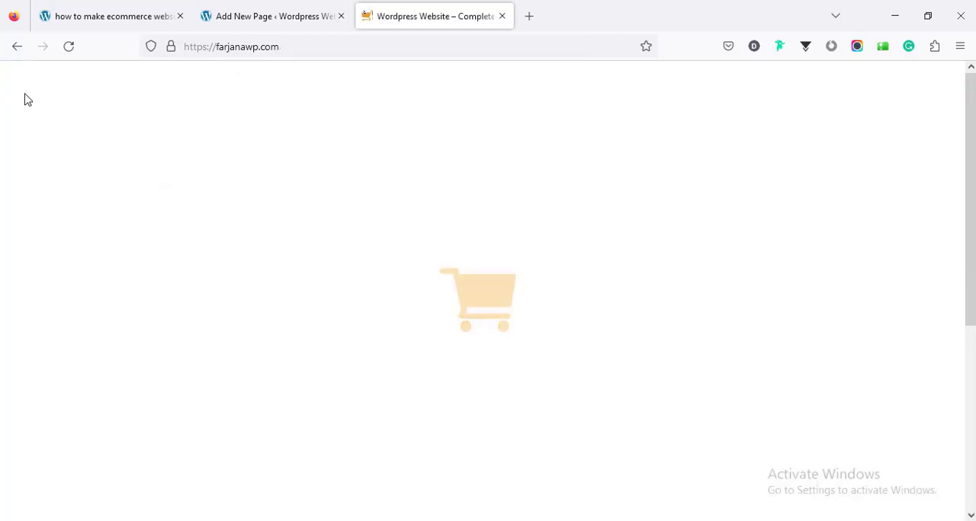
- Open the site's Menus page and create a menu named Main Menu with Primary Menu as its display location
mouse_move(92, 79)
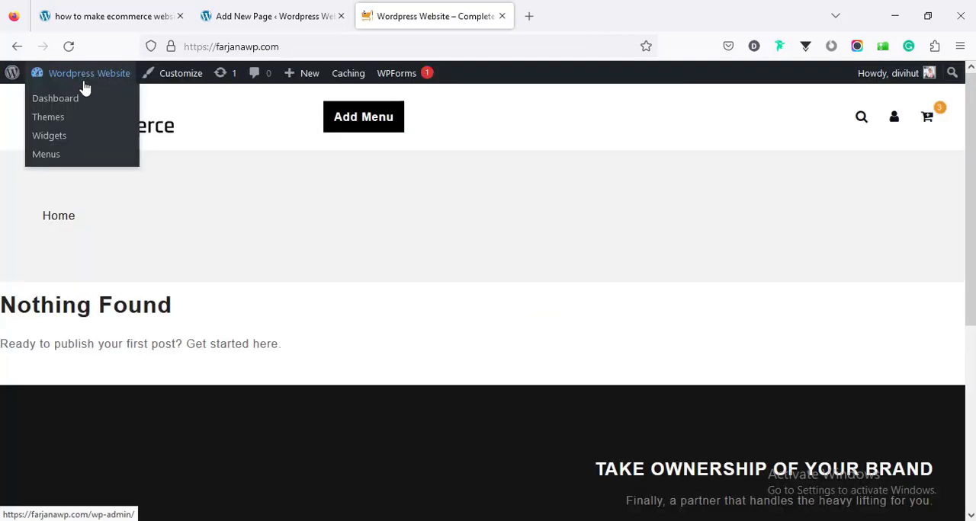
click(67, 155)
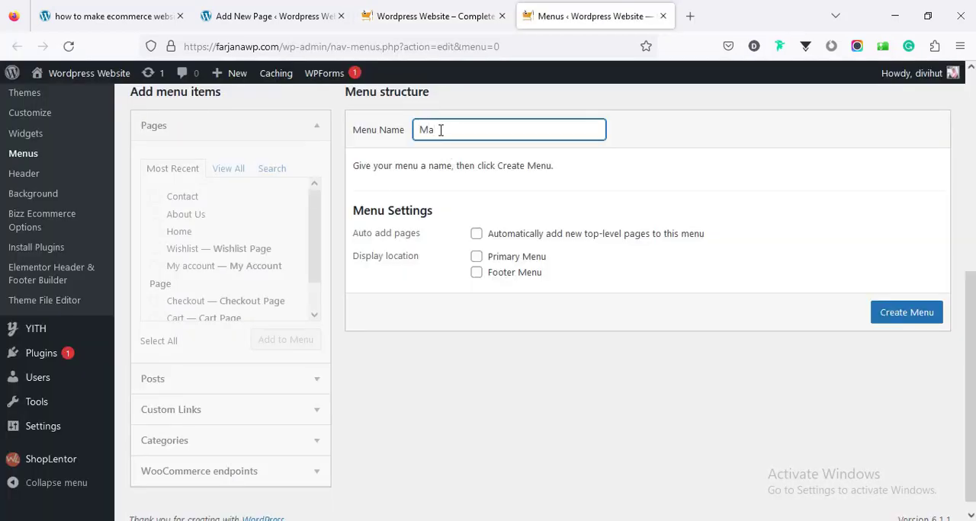
text(in Menu)
click(484, 262)
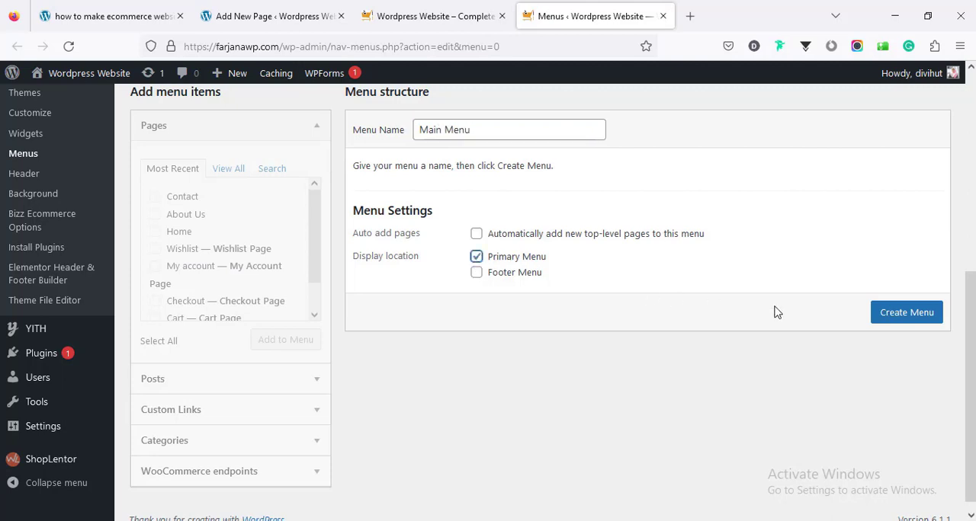
click(903, 314)
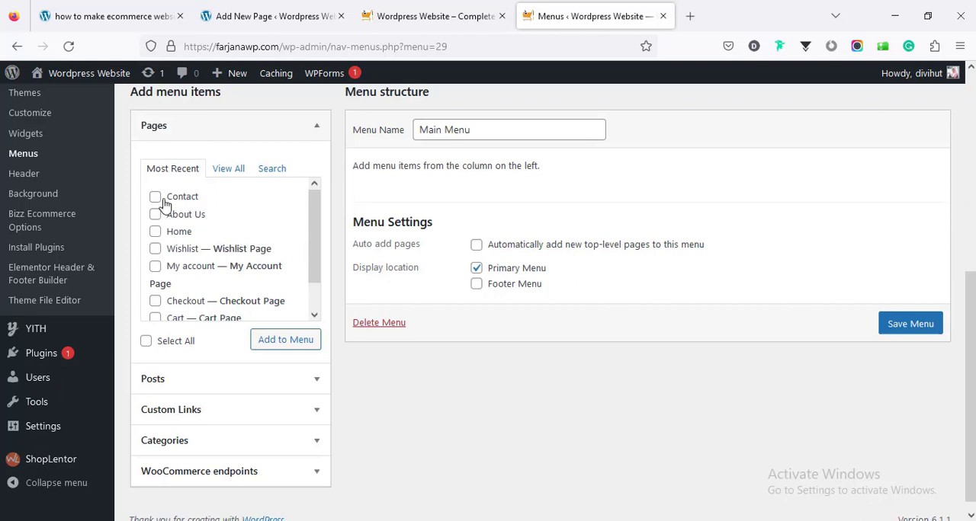
- From the full page list, add the first Home entry, About Us, Contact, Shop and Wishlist to Main Menu
click(237, 173)
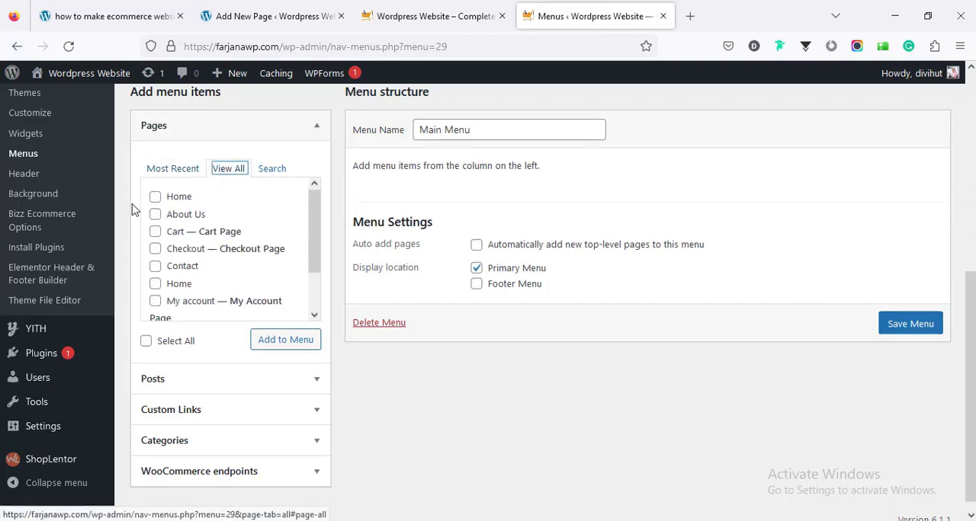
click(155, 198)
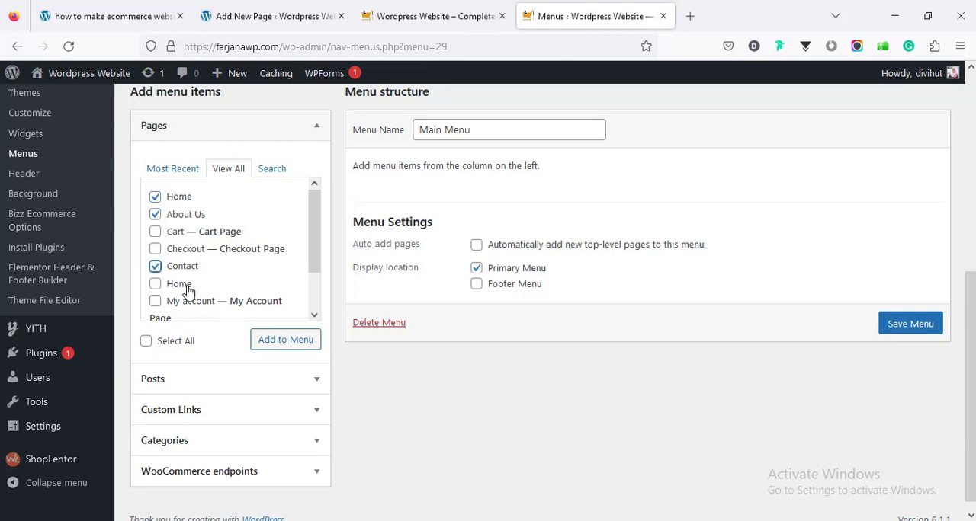
scroll(188, 291, down, 1)
click(155, 286)
click(155, 305)
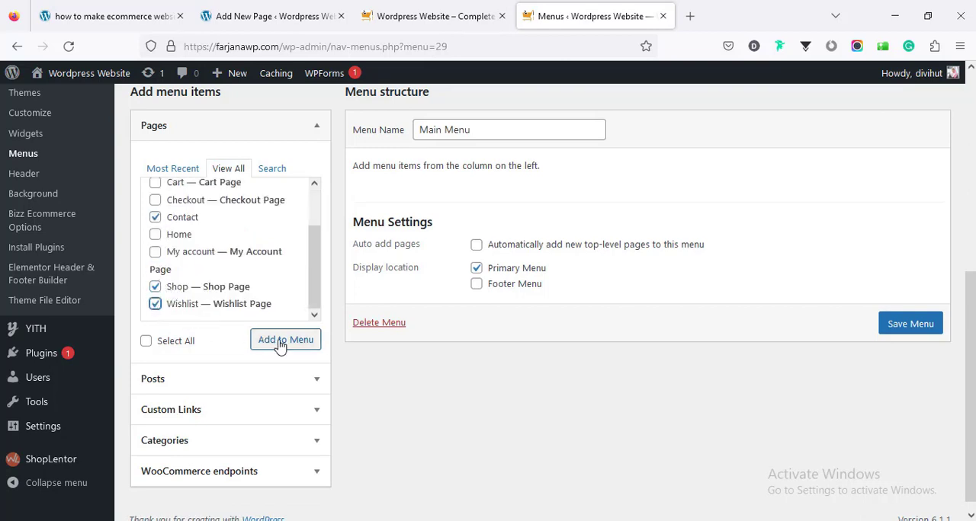
click(280, 341)
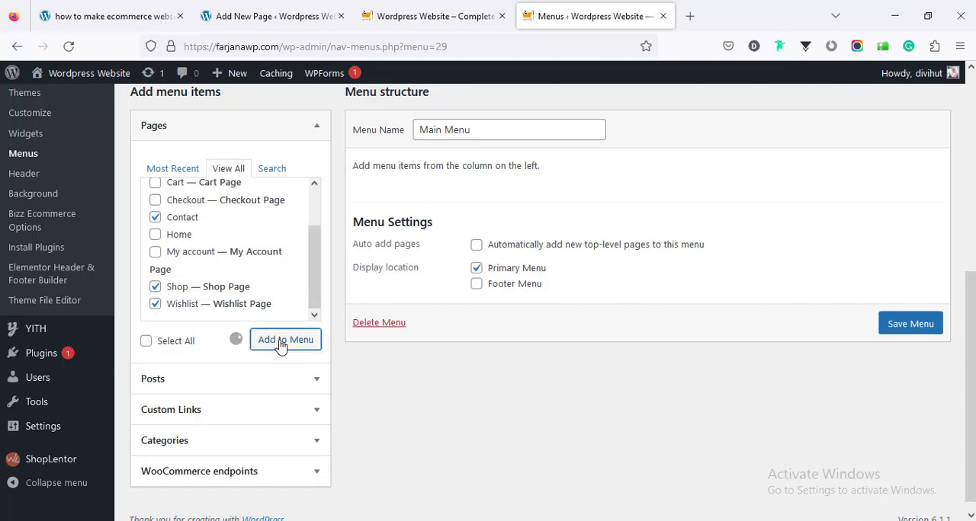
- Move Contact to the end of the menu structure, after About Us, and save the menu
scroll(442, 281, down, 1)
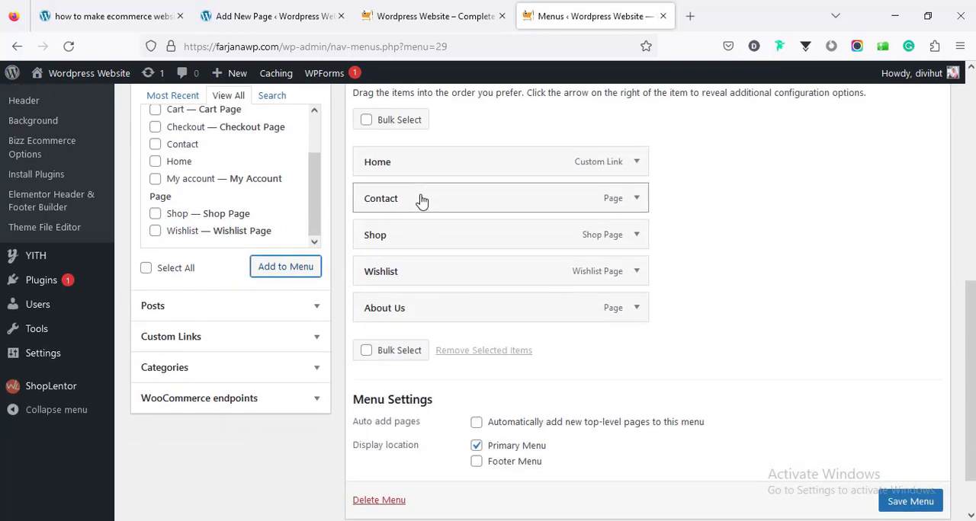
drag(425, 224, 425, 324)
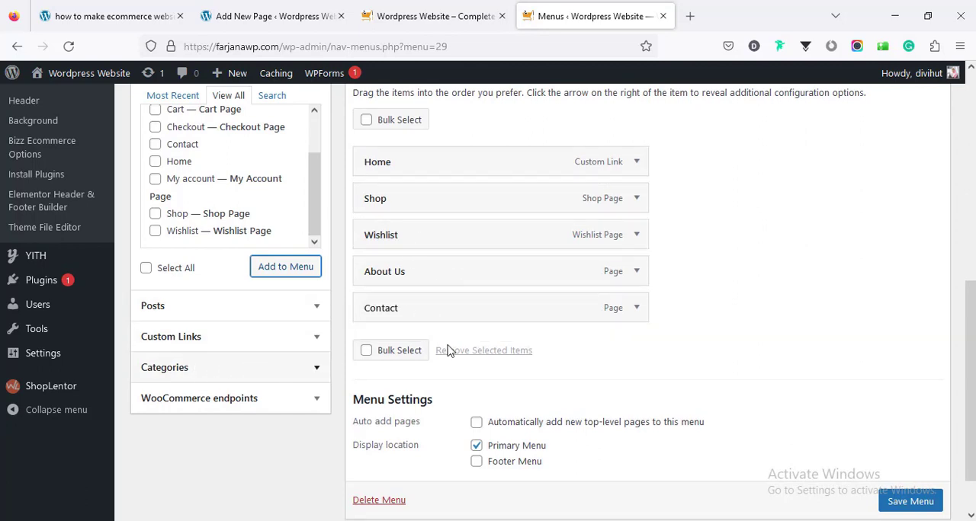
click(910, 502)
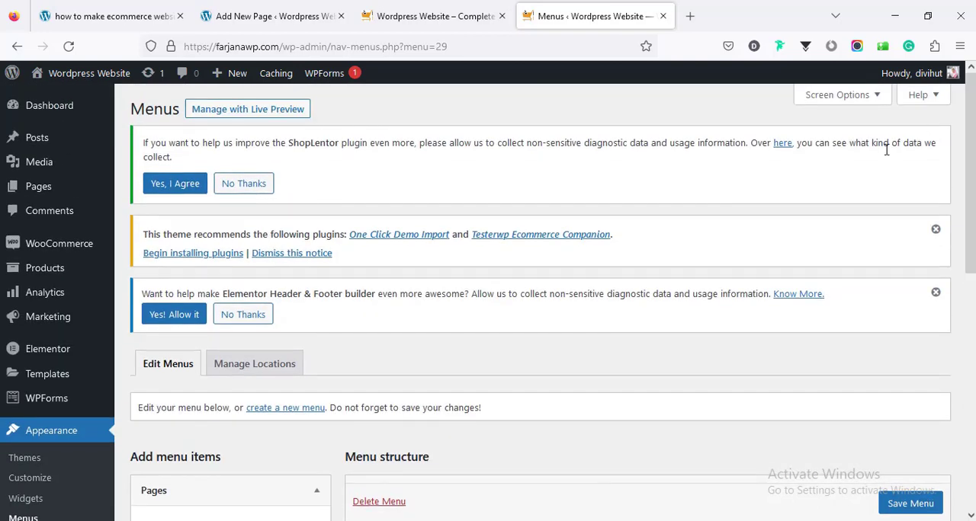
- Enable Product categories in the screen elements and add all listed product categories to Main Menu
click(843, 101)
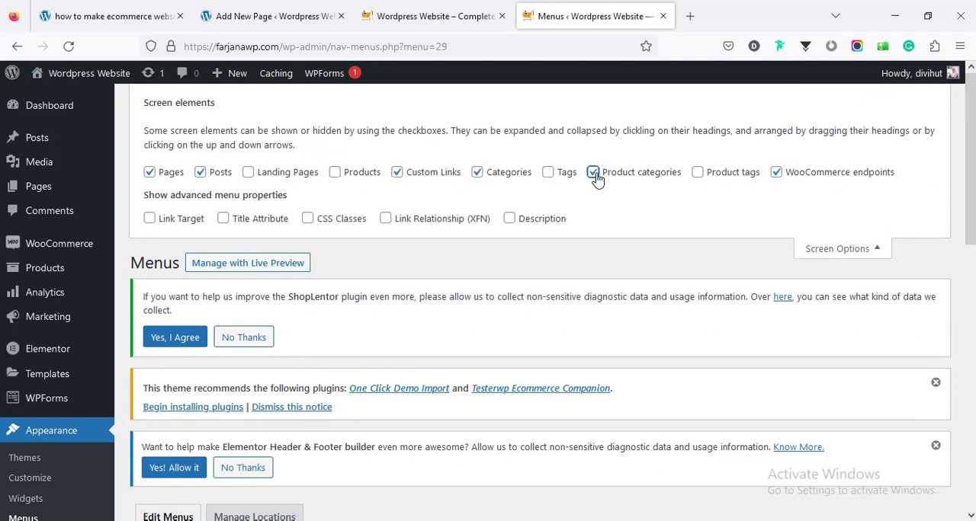
drag(972, 190, 965, 433)
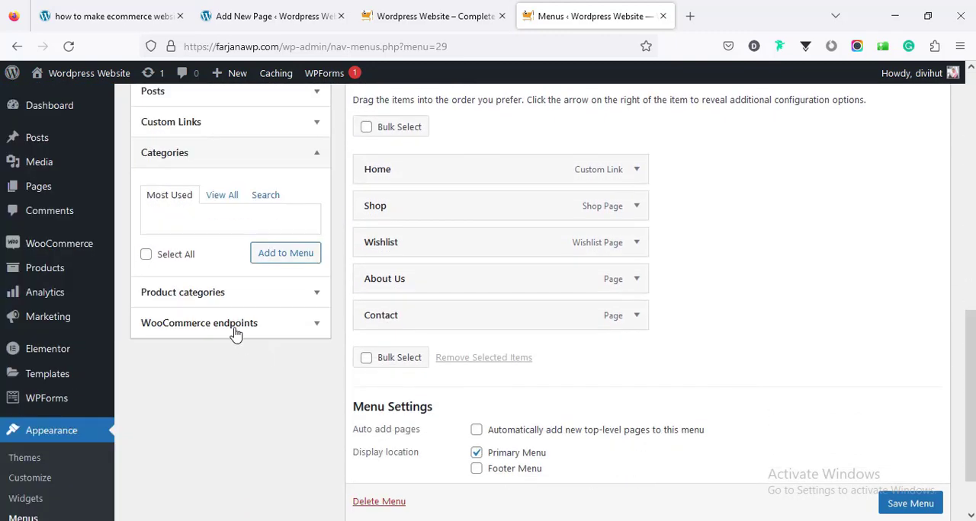
click(237, 292)
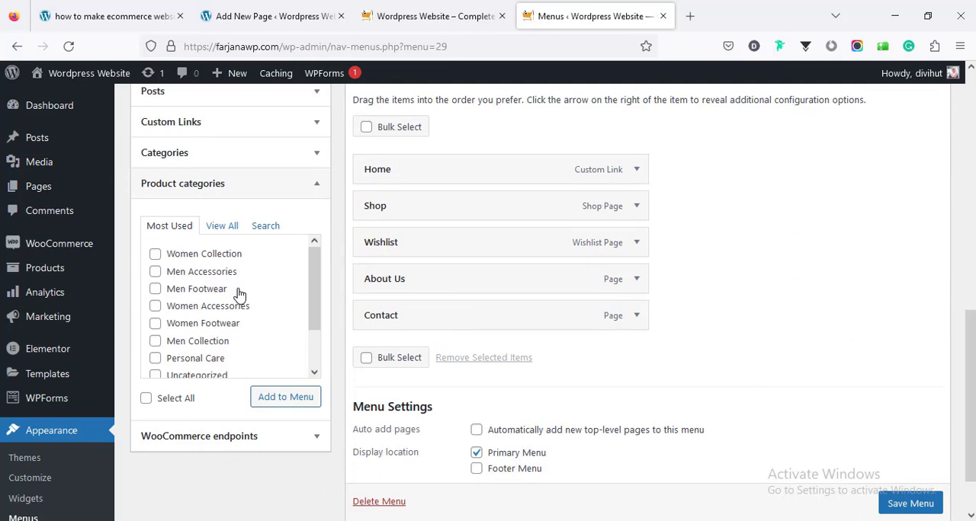
scroll(256, 353, down, 2)
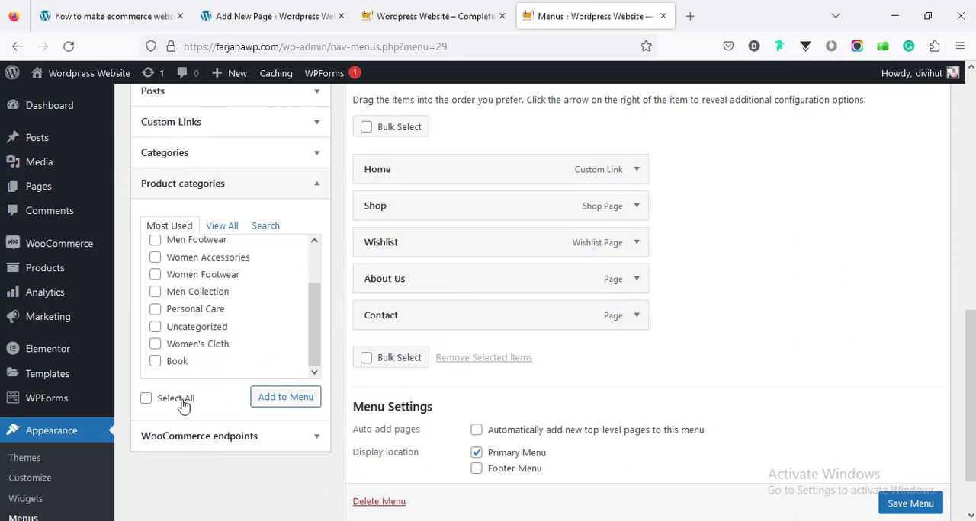
click(186, 402)
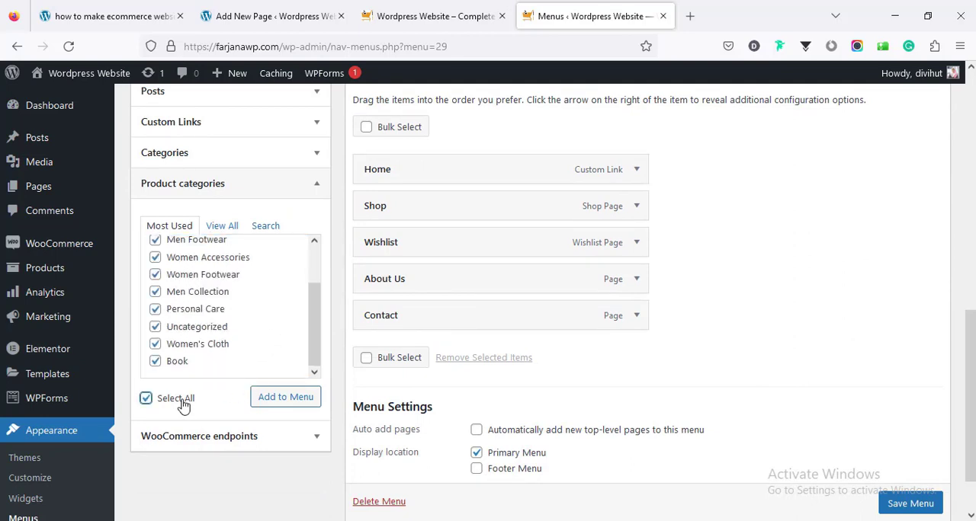
click(285, 398)
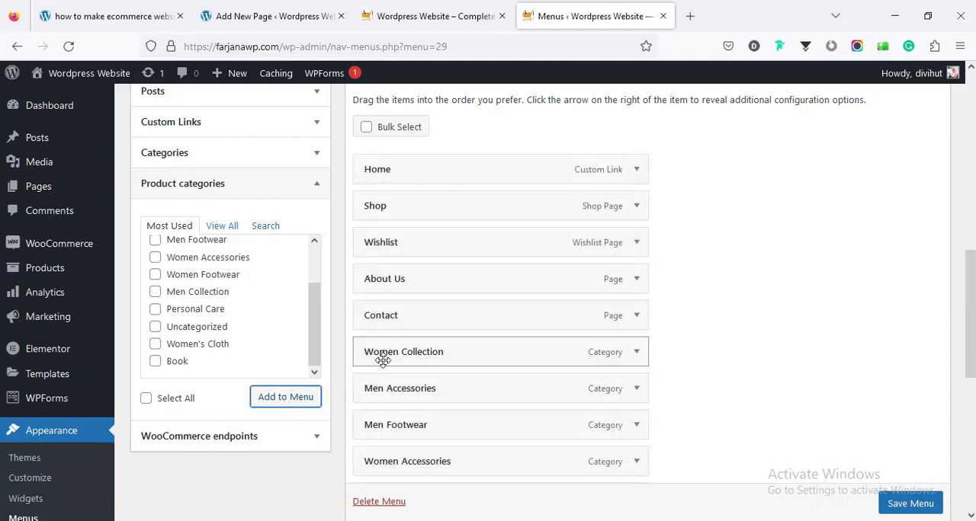
- Nest Women Accessories, Personal Care and Women Footwear as sub items under Women Collection
scroll(402, 361, down, 2)
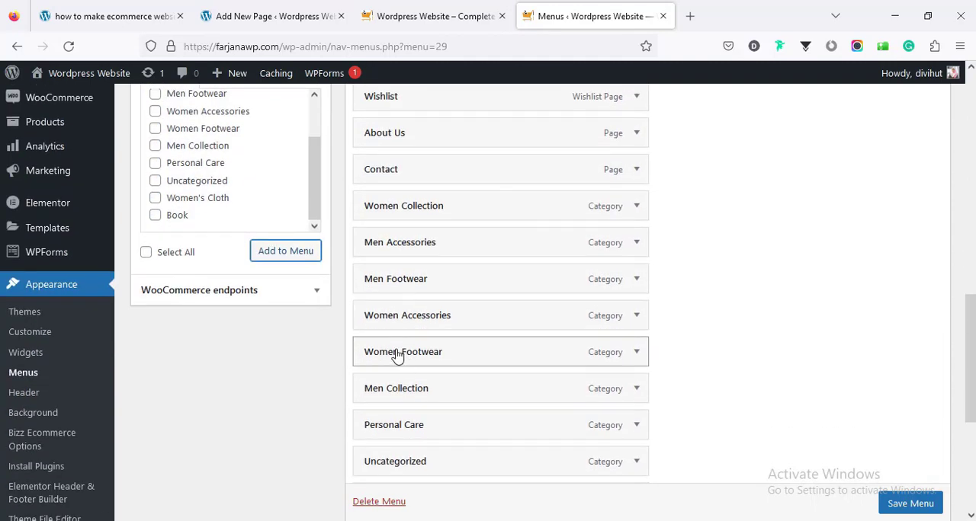
drag(394, 315, 439, 239)
drag(416, 361, 436, 290)
drag(424, 425, 473, 305)
scroll(464, 304, down, 1)
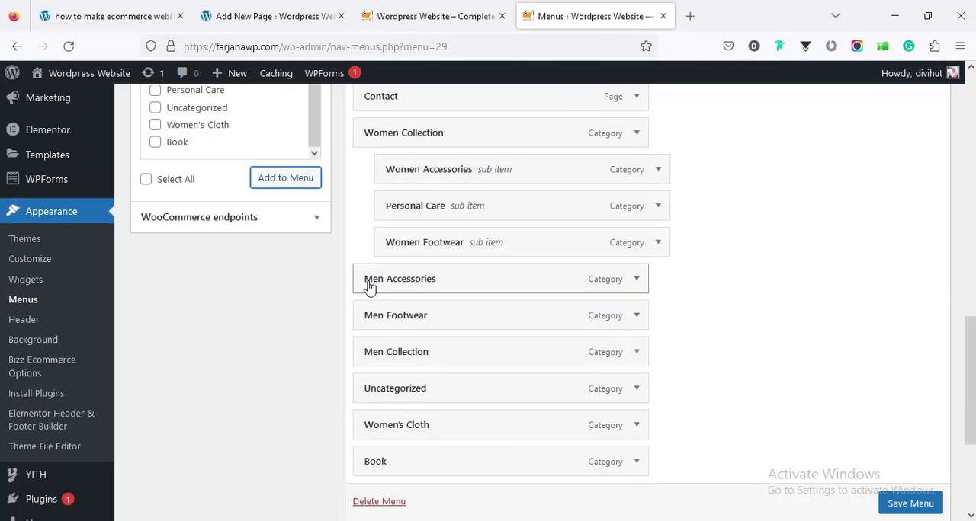
- Nest Men Footwear and Men Collection under Men Accessories, and move Women's Cloth under Women Collection as its last sub item
drag(400, 323, 427, 321)
drag(403, 362, 433, 362)
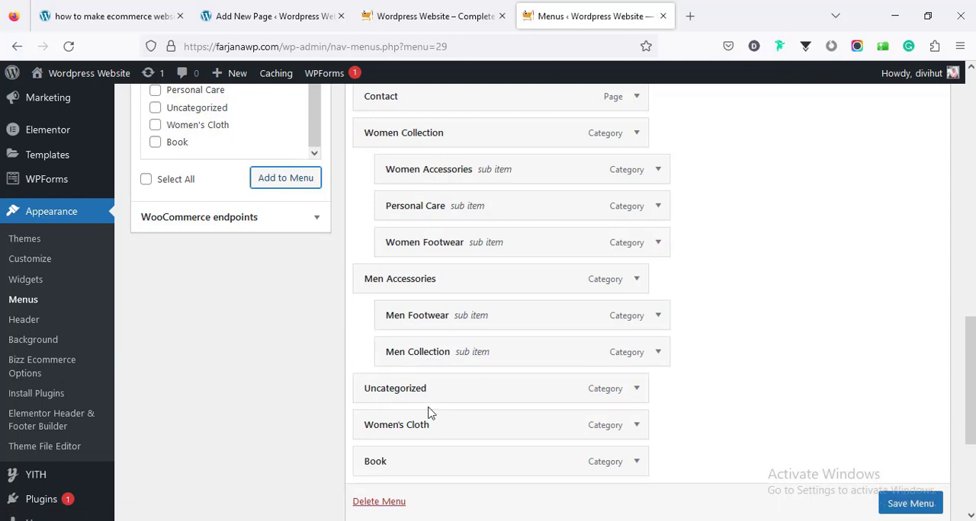
drag(417, 430, 440, 291)
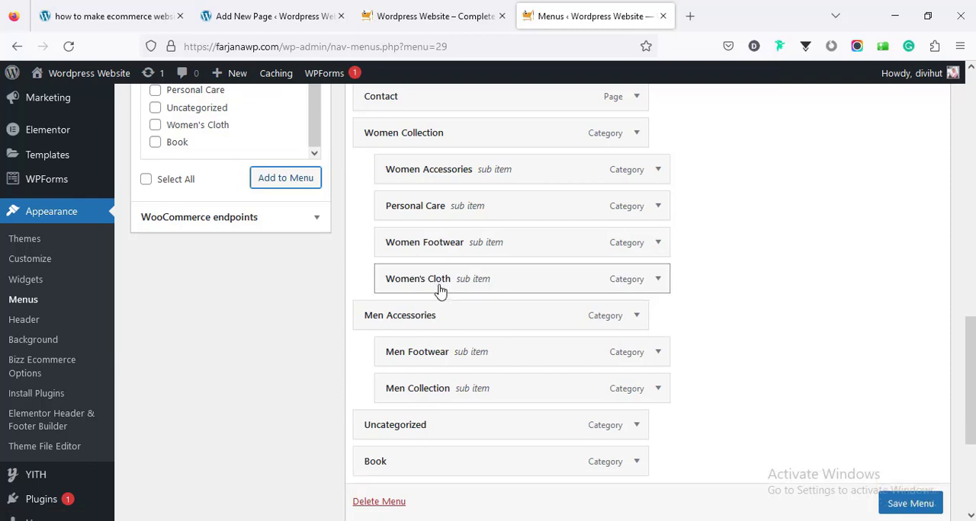
scroll(432, 377, down, 2)
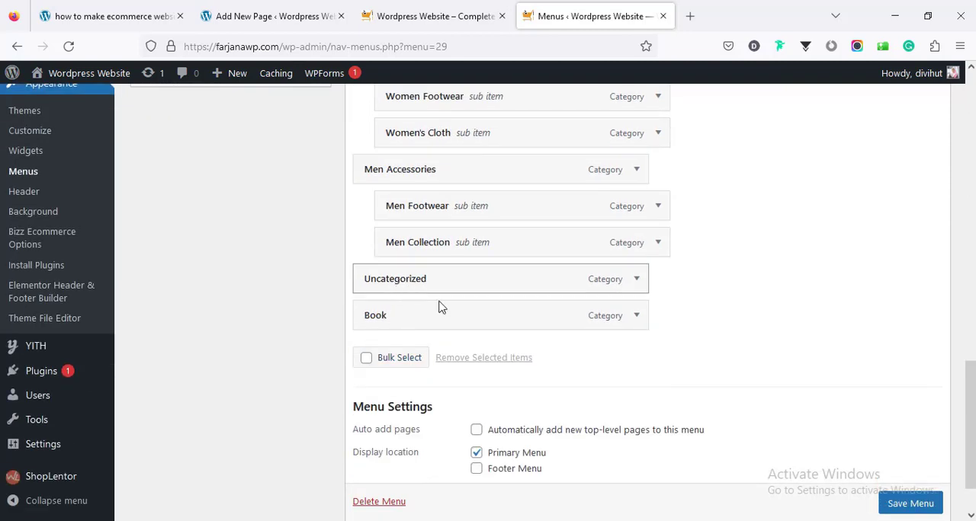
- Remove Uncategorized from the menu and indent the Book item one level after Men Collection
click(637, 287)
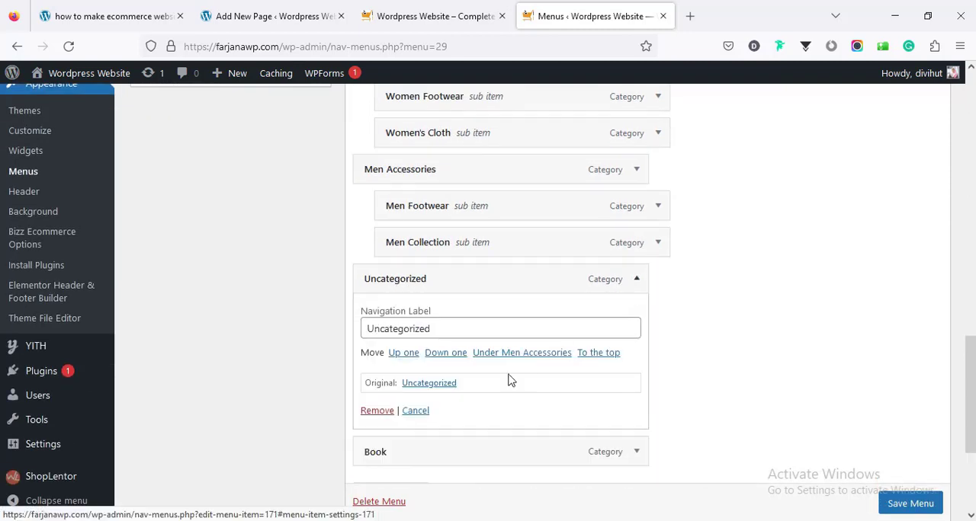
click(376, 410)
scroll(527, 359, up, 1)
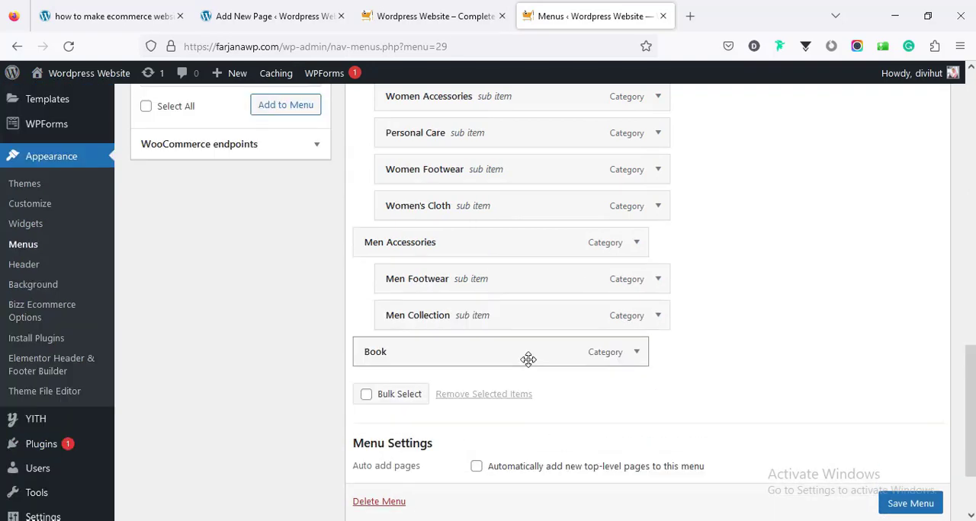
drag(527, 359, 556, 356)
scroll(501, 402, up, 4)
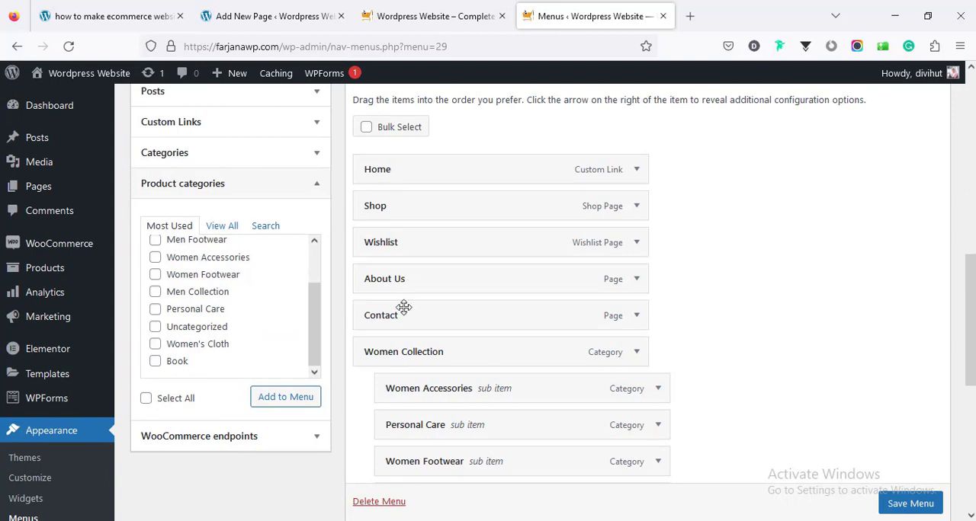
- Remove the Contact and About Us page items from the menu structure
click(635, 315)
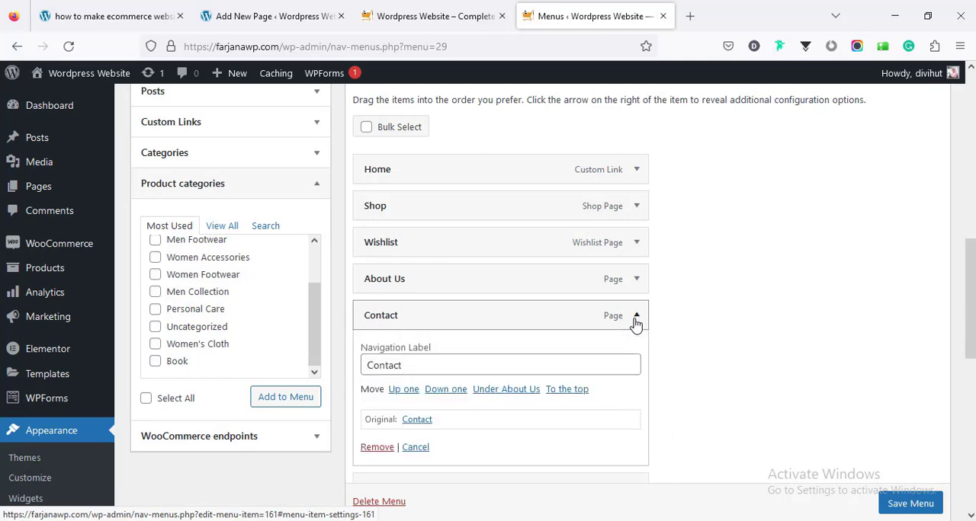
click(390, 450)
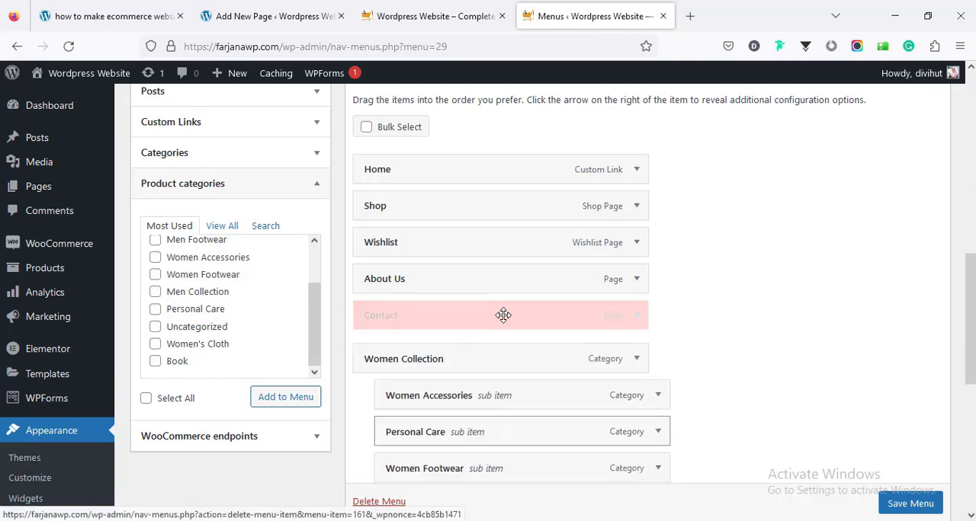
click(635, 279)
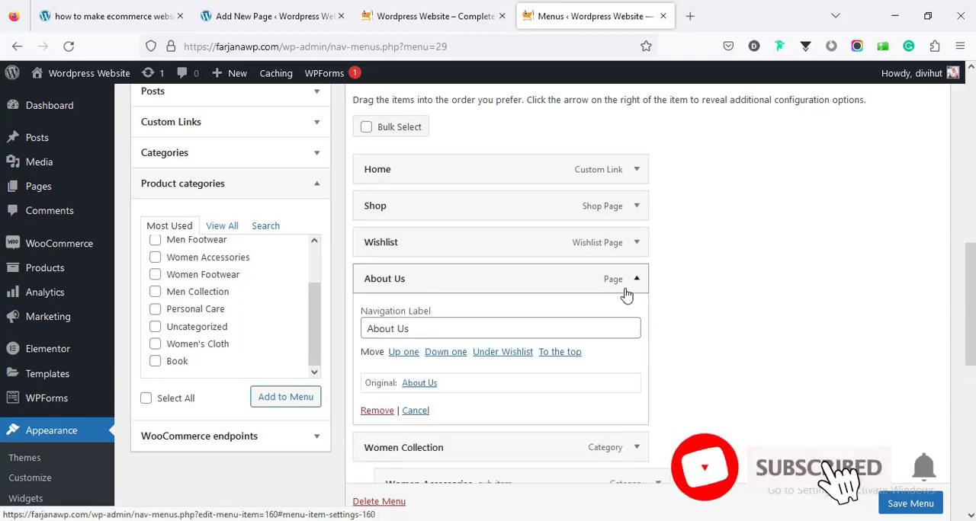
click(373, 412)
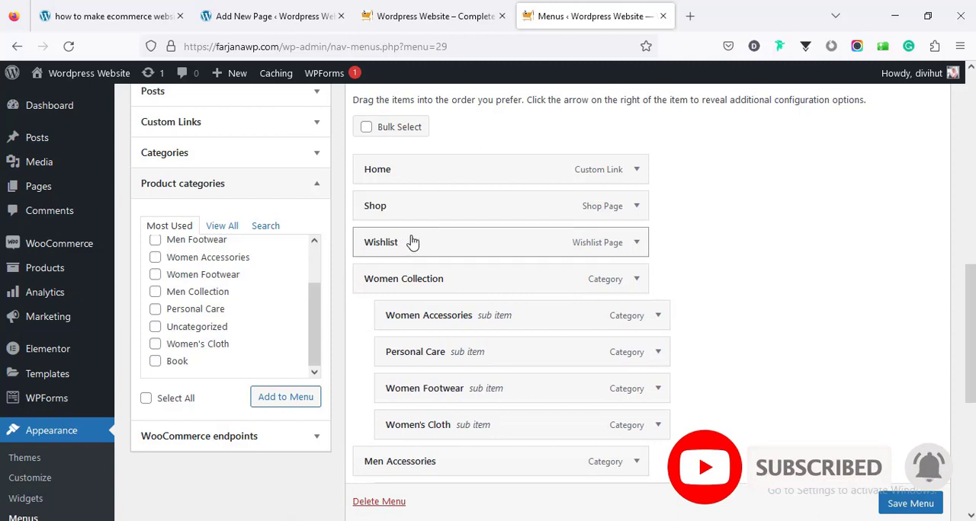
- Move the Wishlist and Shop items down below the Women Collection and Men Accessories groups
drag(436, 243, 440, 436)
scroll(438, 328, up, 3)
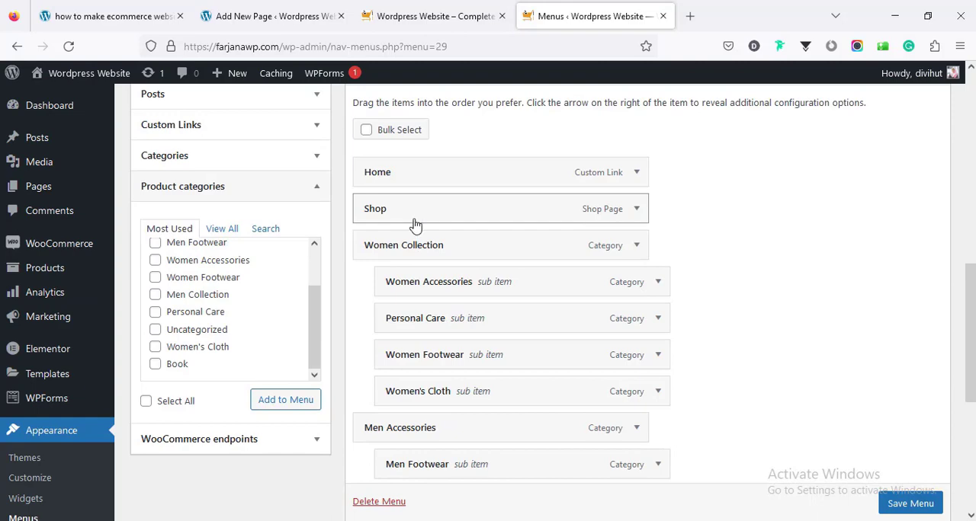
drag(415, 225, 409, 289)
scroll(452, 390, up, 5)
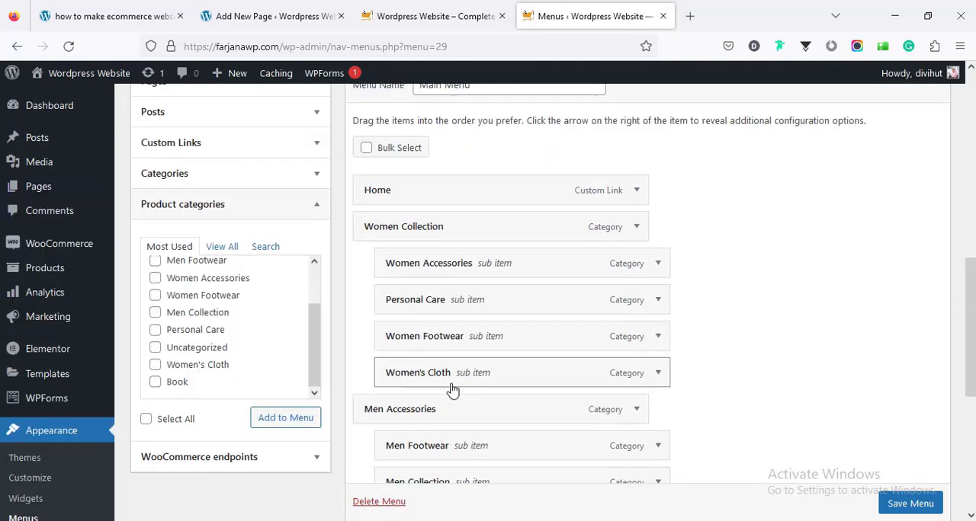
- Save the Main Menu with its current item order and the Primary Menu display location
scroll(452, 391, down, 6)
scroll(902, 515, down, 1)
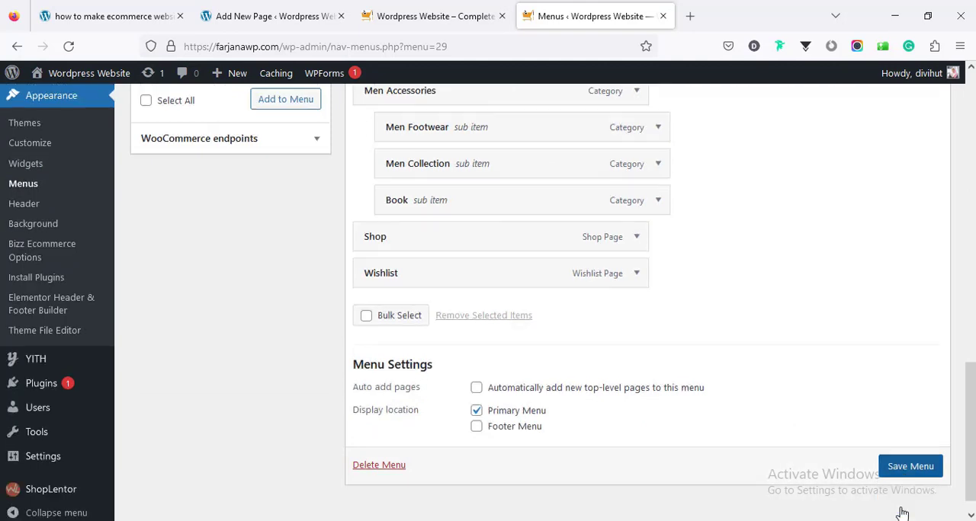
click(900, 466)
- Reload the store's front page and check the Women Collection and Men Accessories submenus in the header
click(375, 19)
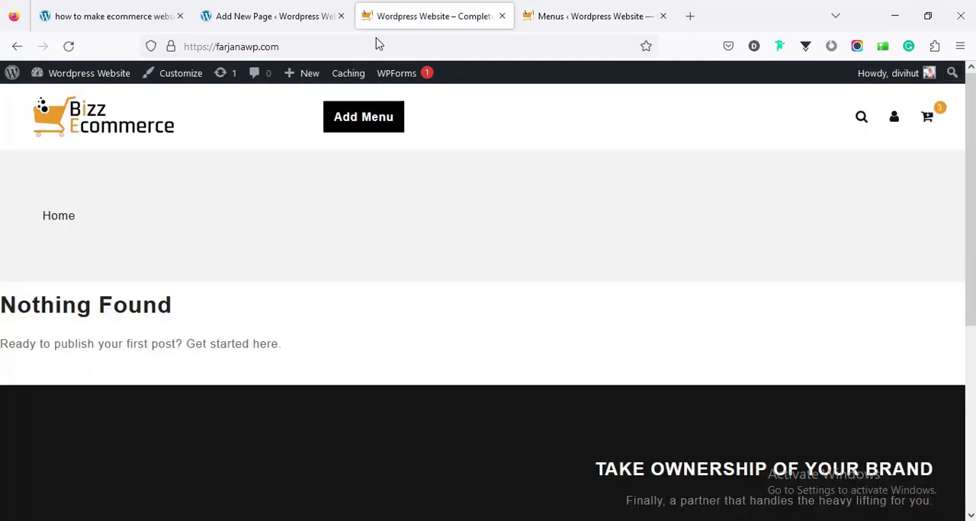
right_click(203, 200)
click(293, 211)
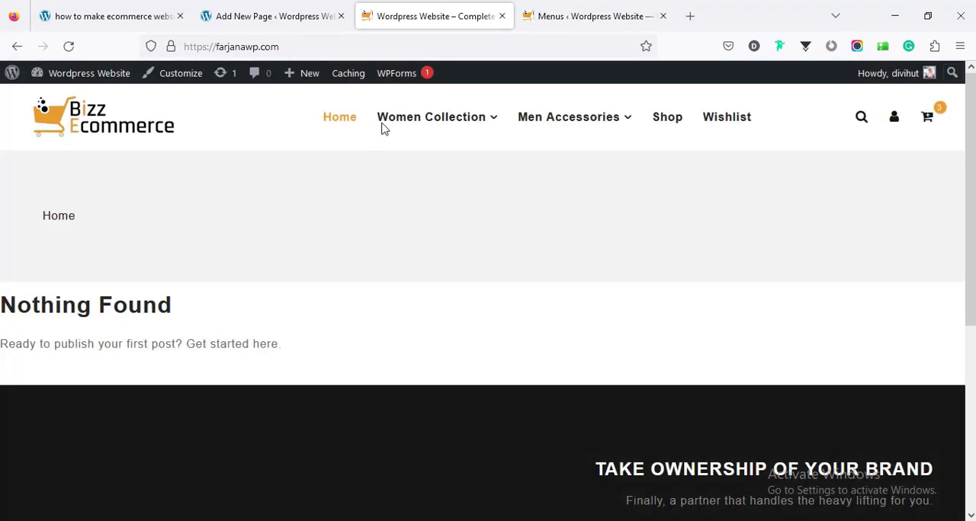
mouse_move(423, 133)
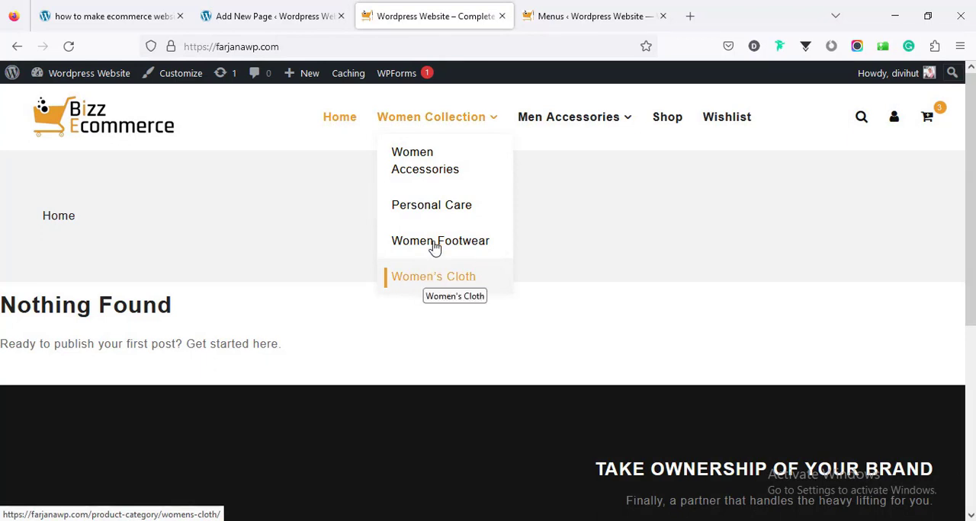
mouse_move(546, 133)
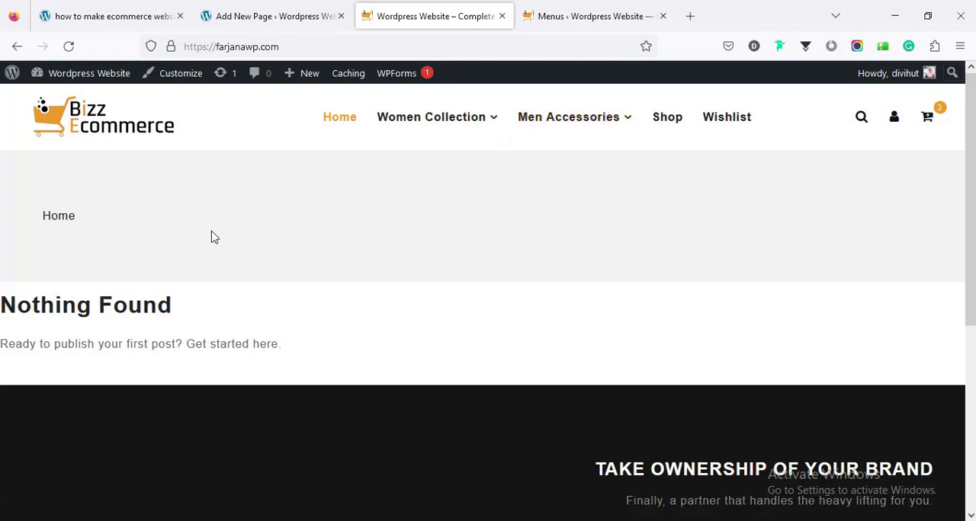
- Open the Home page from the list of all pages and start editing it with Elementor
click(263, 16)
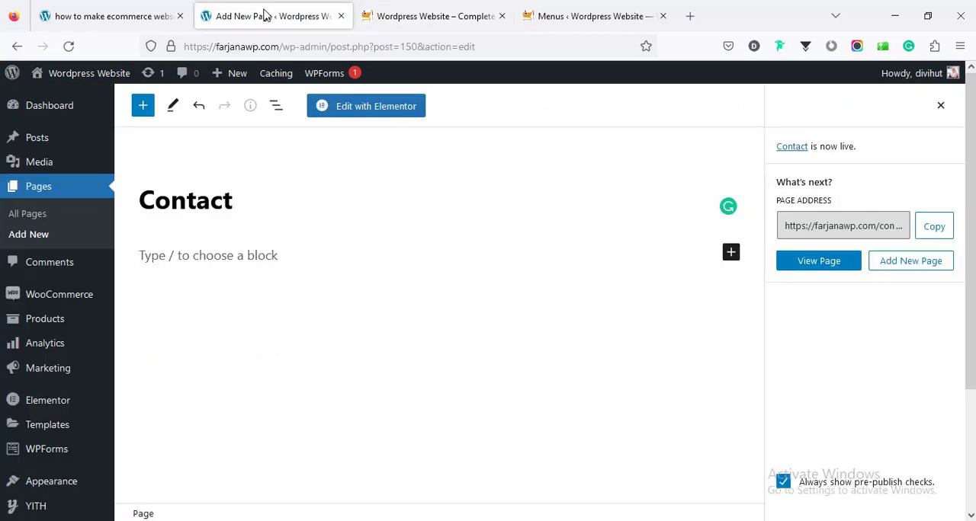
click(42, 219)
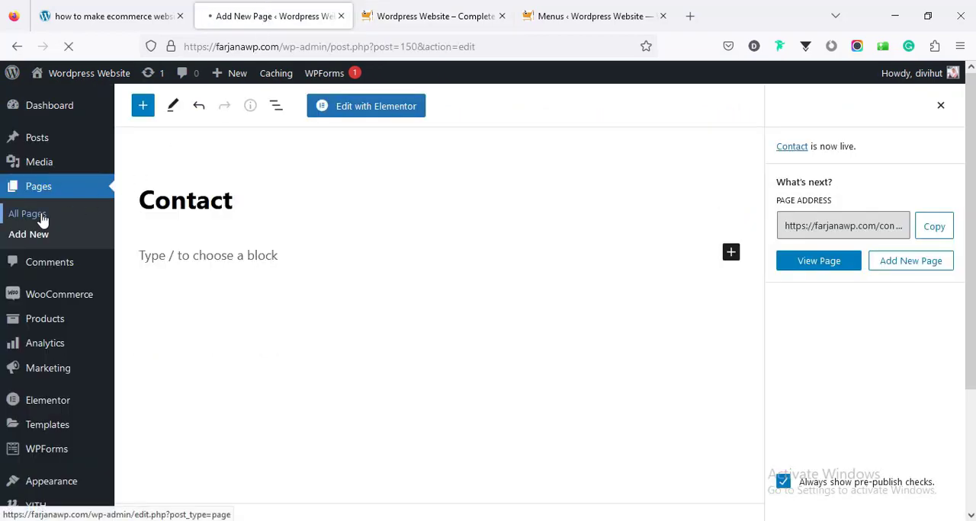
scroll(318, 285, down, 5)
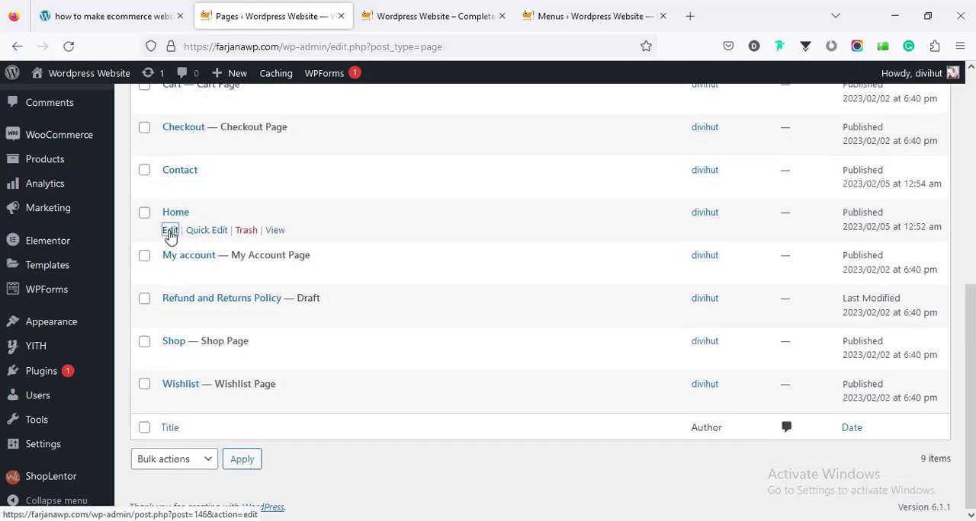
click(169, 231)
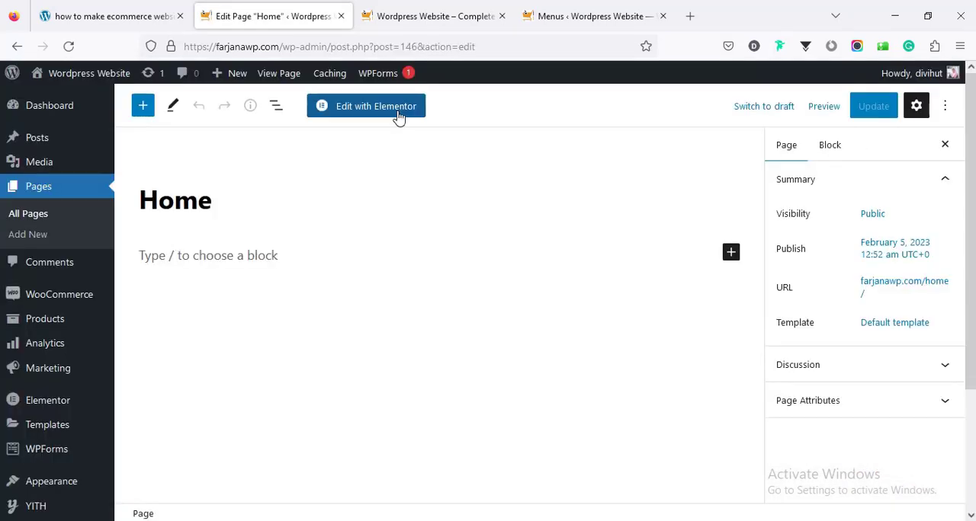
click(398, 114)
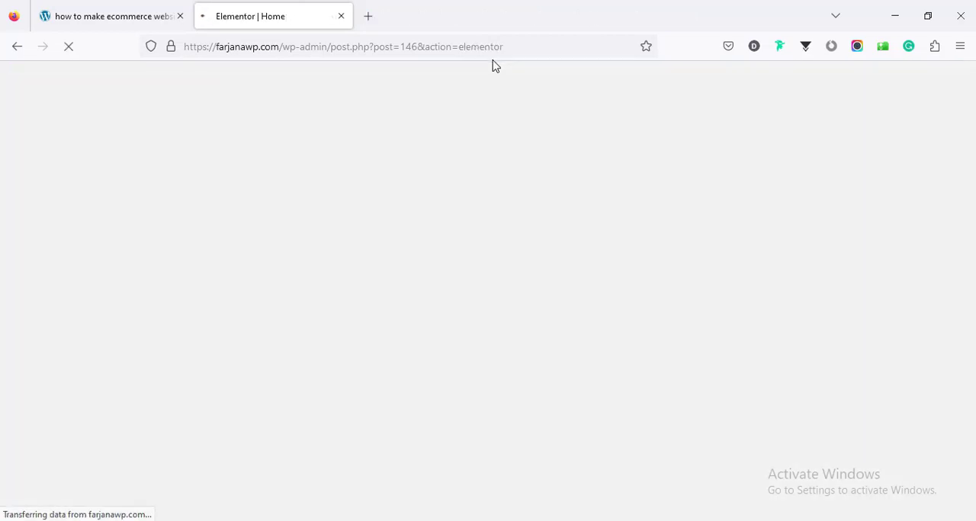
- Go to the tutorial post's Step 7 zip download link and look at the name and email fields of its form
click(86, 18)
click(162, 216)
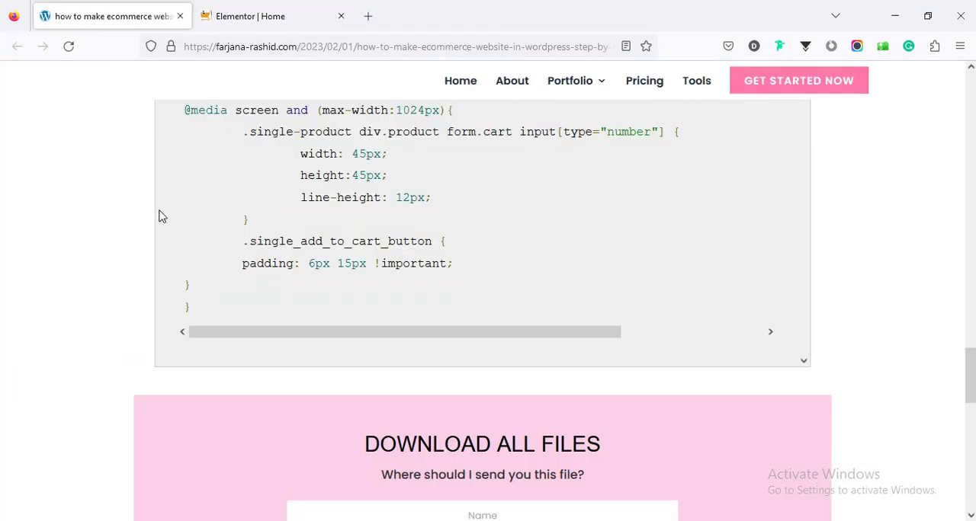
drag(968, 366, 971, 209)
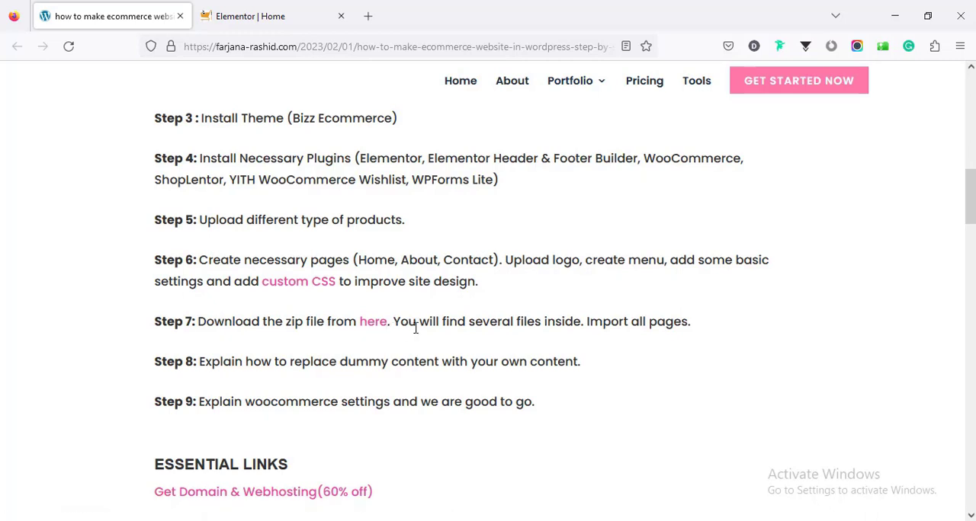
click(373, 323)
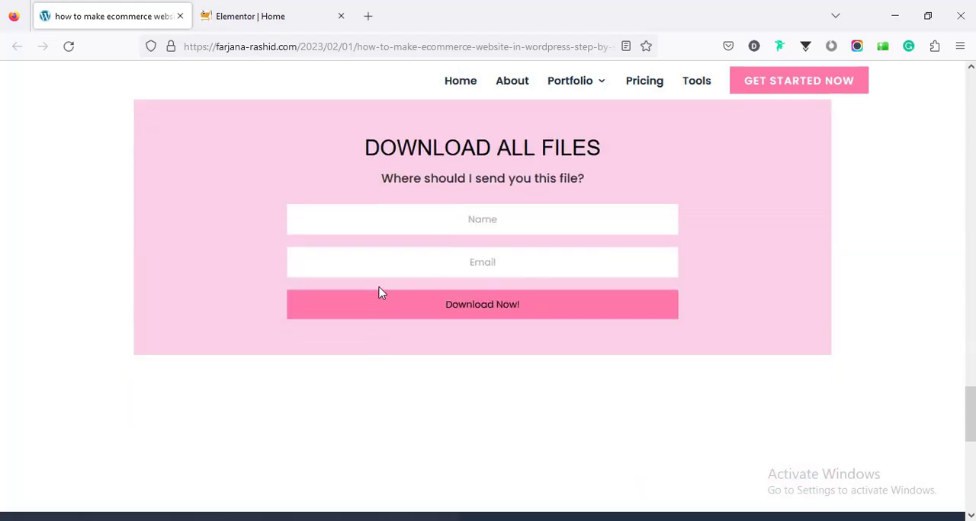
click(412, 219)
click(432, 265)
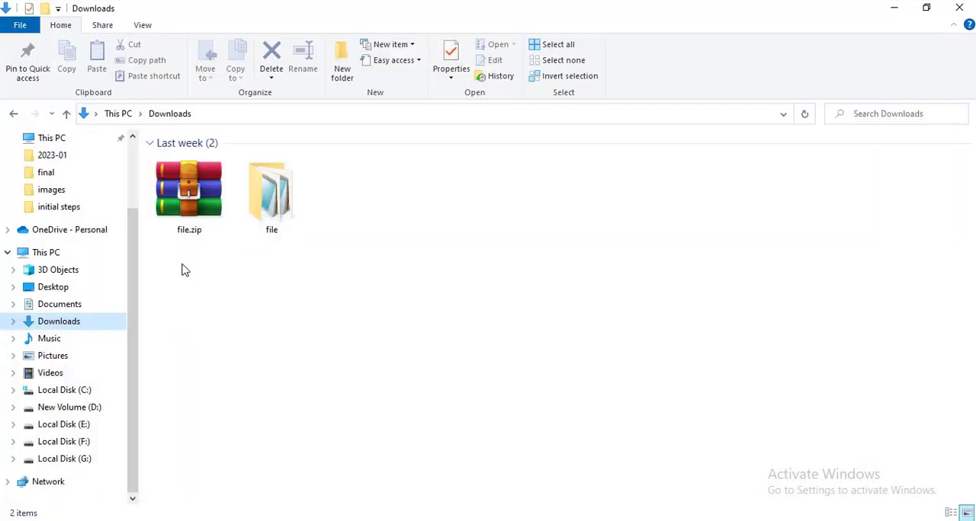
- Examine the contents of the extracted "file" folder in Downloads, including its images subfolder, in File Explorer
click(272, 196)
double_click(272, 196)
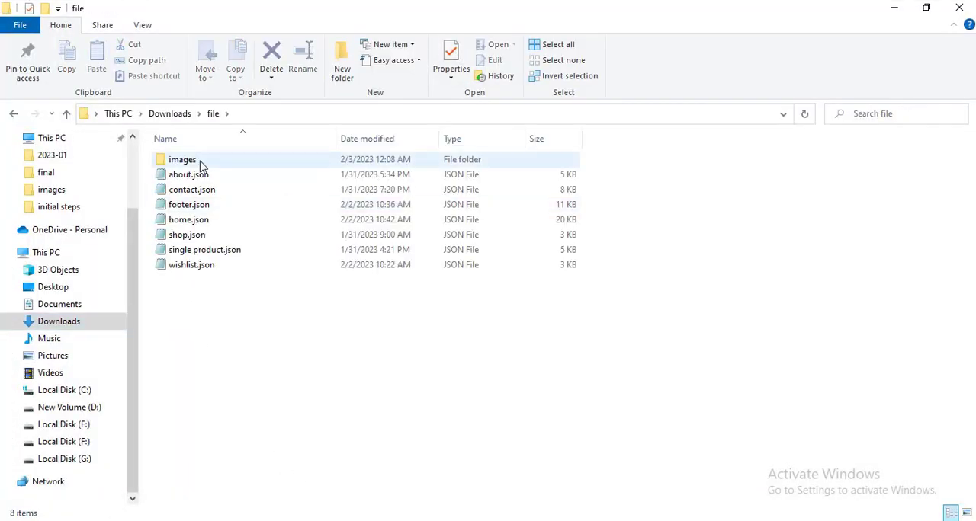
click(199, 161)
double_click(200, 163)
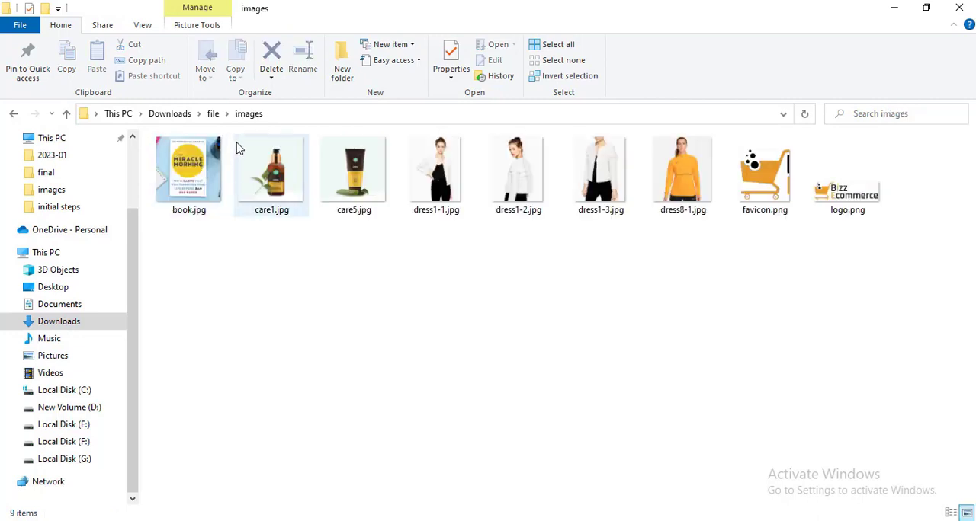
click(215, 115)
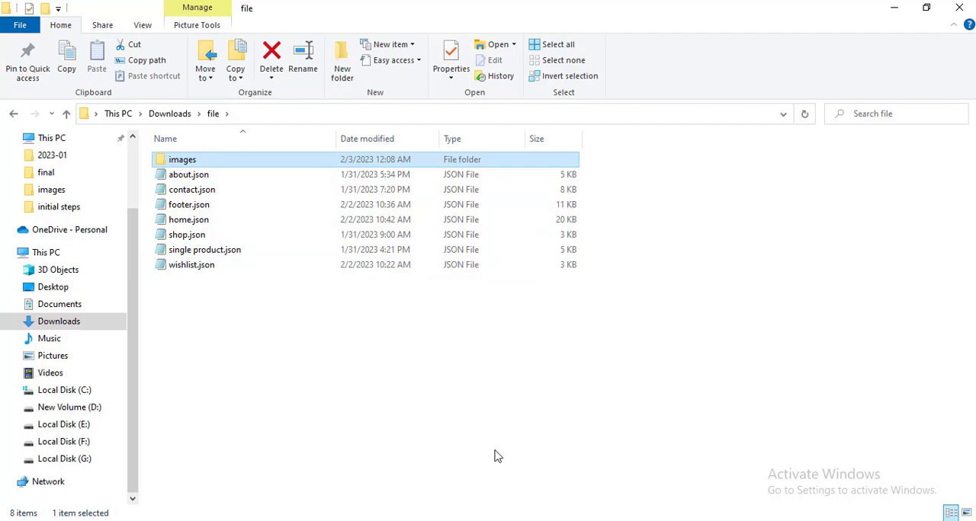
- Return to the Home page in Elementor in the browser and set its page layout to Elementor Full Width
key(alt+Tab)
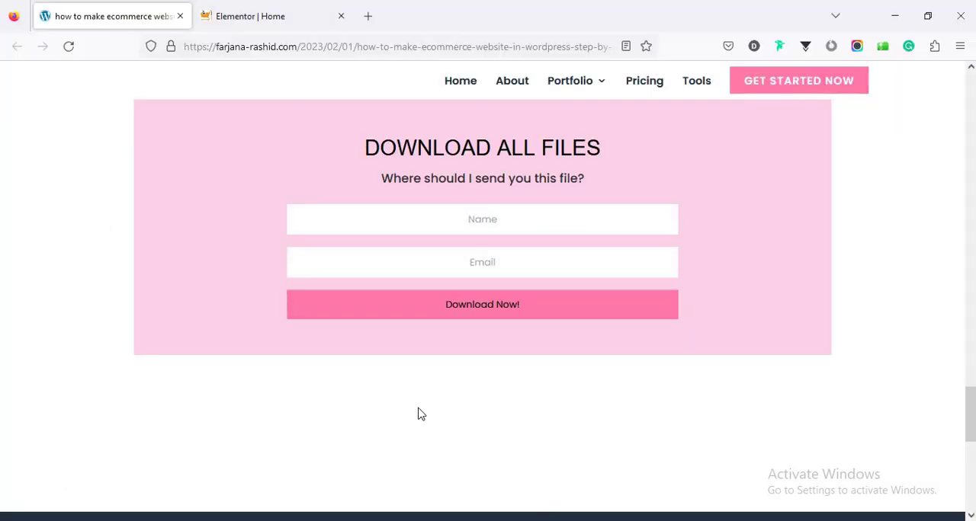
scroll(377, 274, up, 5)
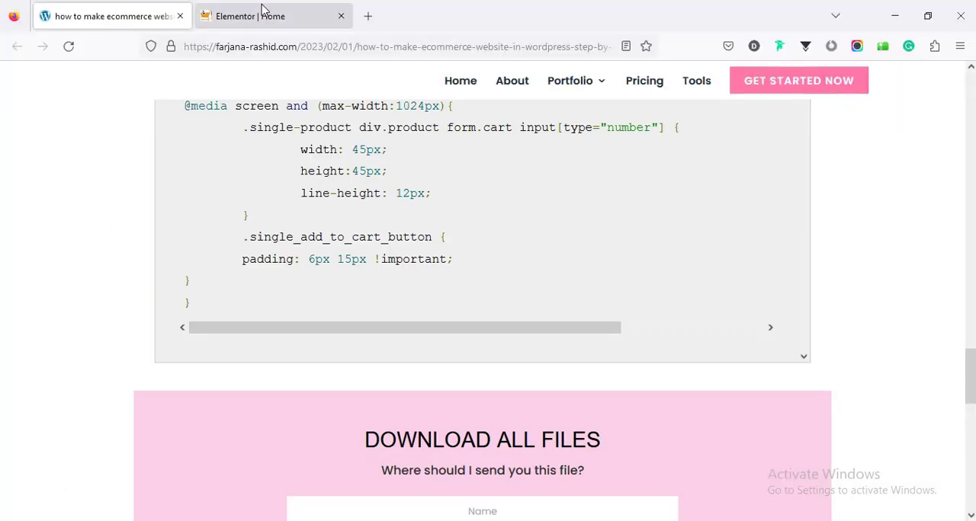
click(265, 13)
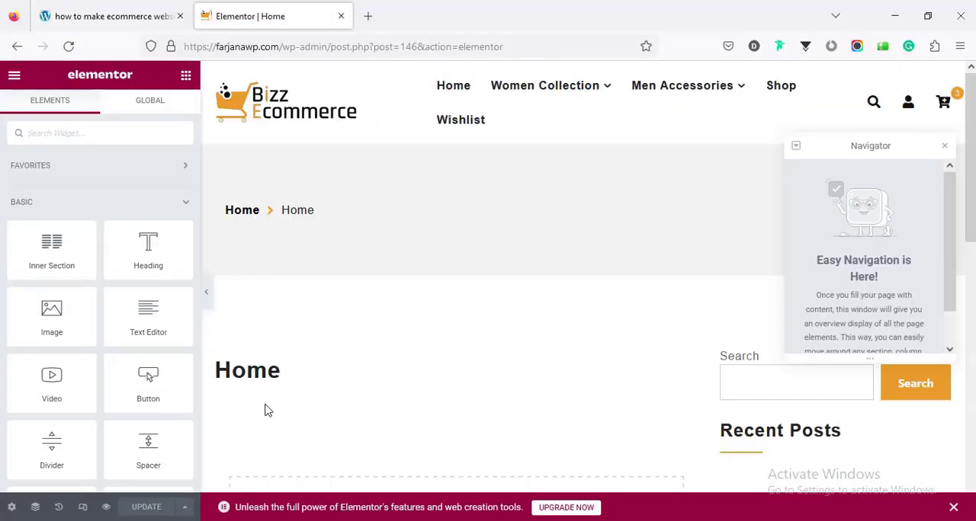
click(12, 506)
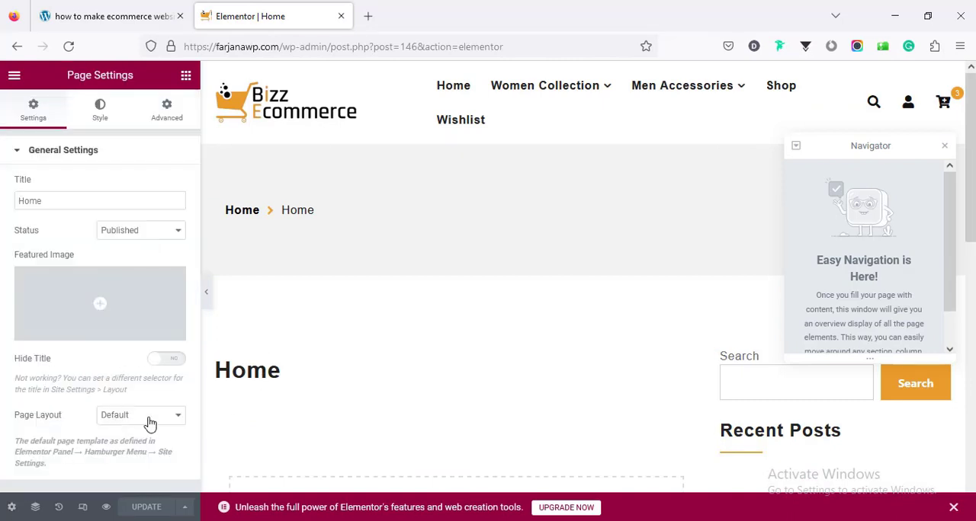
click(150, 421)
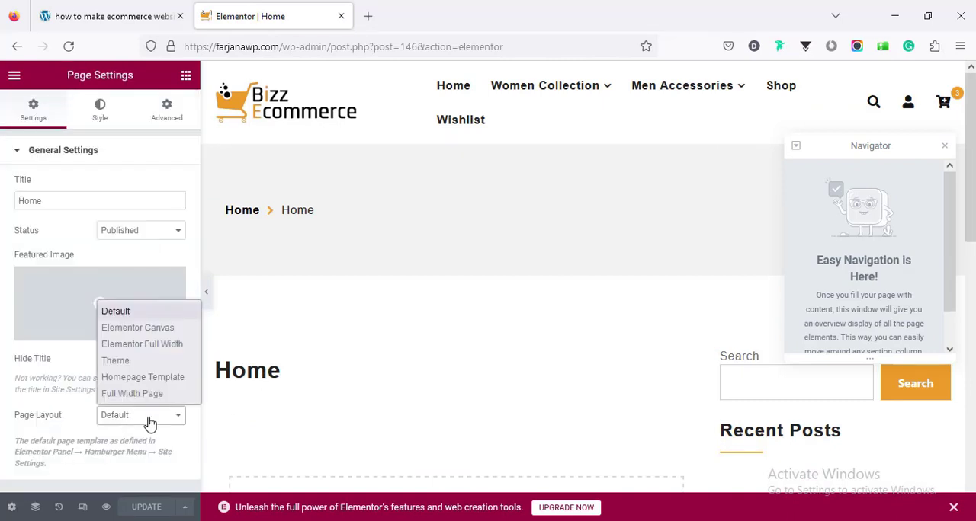
click(141, 344)
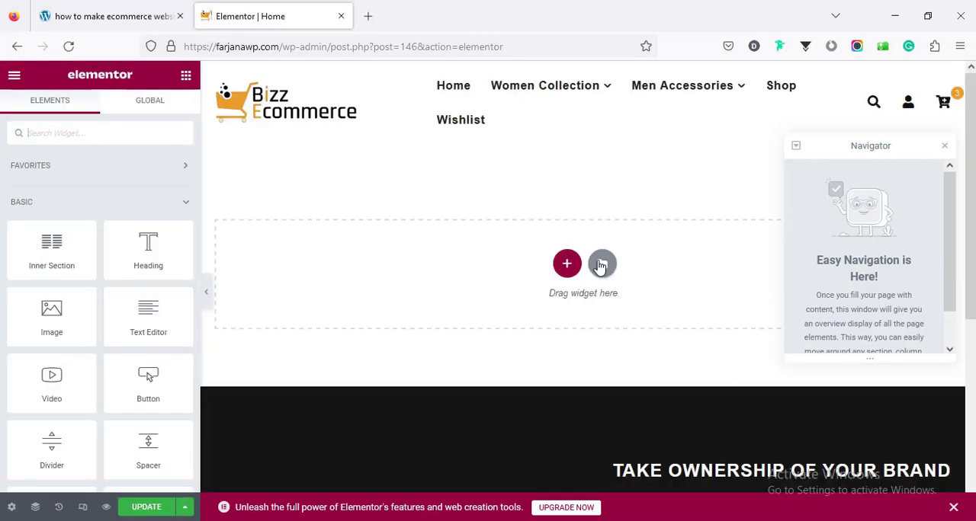
- Import home.json from the downloaded files into the Elementor template library, enabling unfiltered file uploads
click(600, 265)
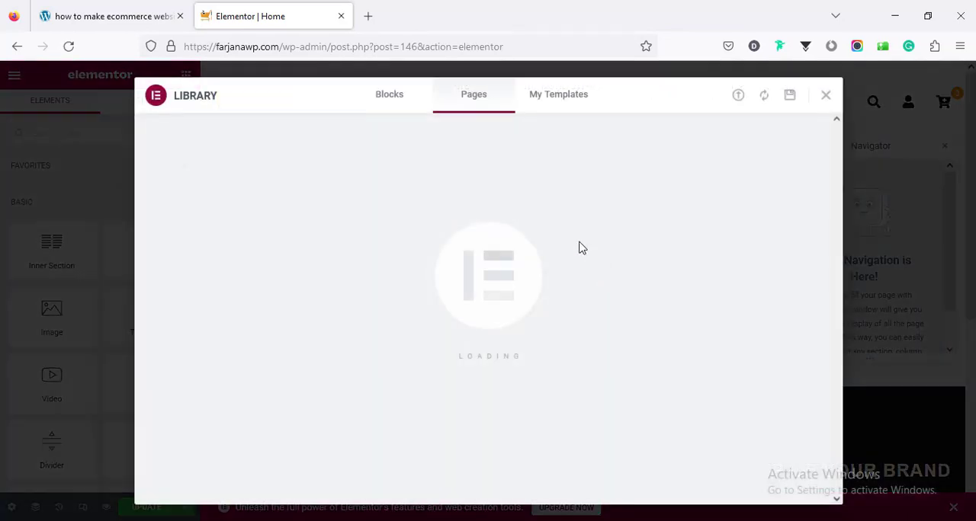
click(568, 99)
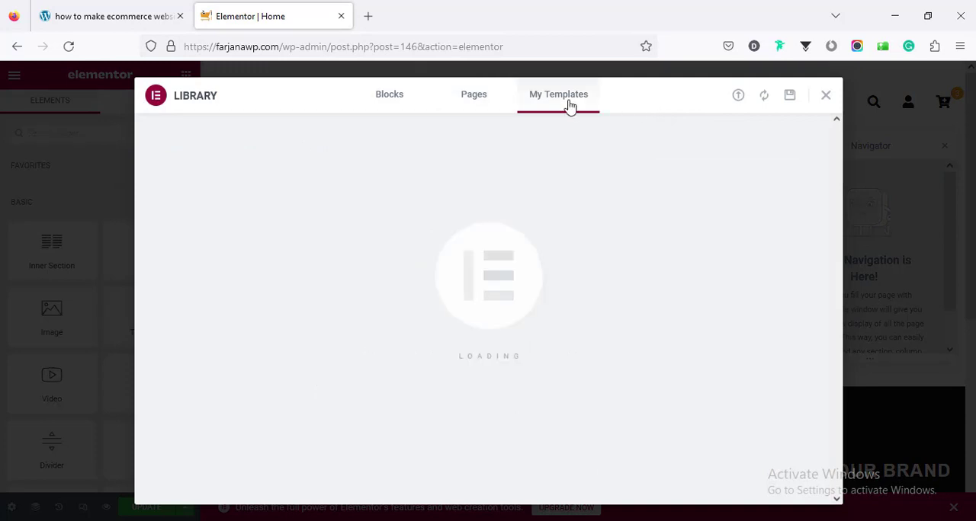
click(737, 104)
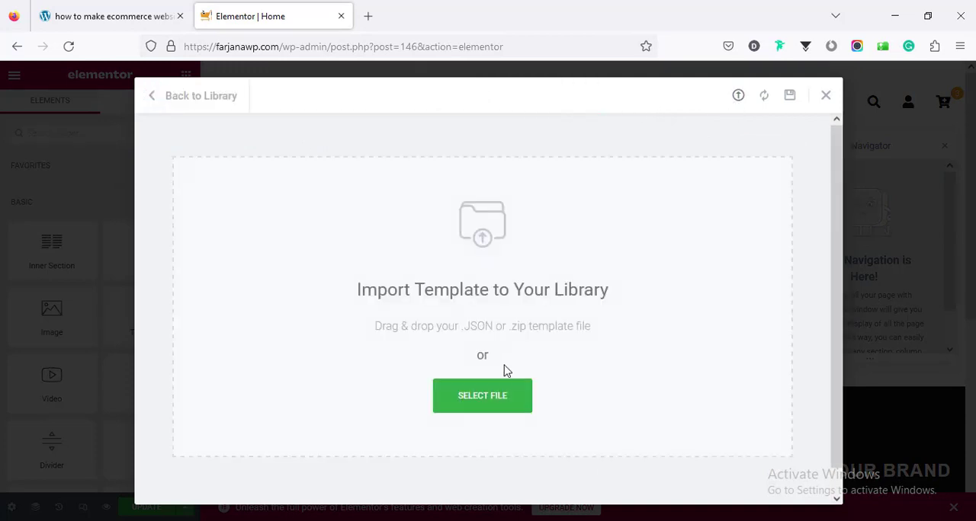
click(485, 399)
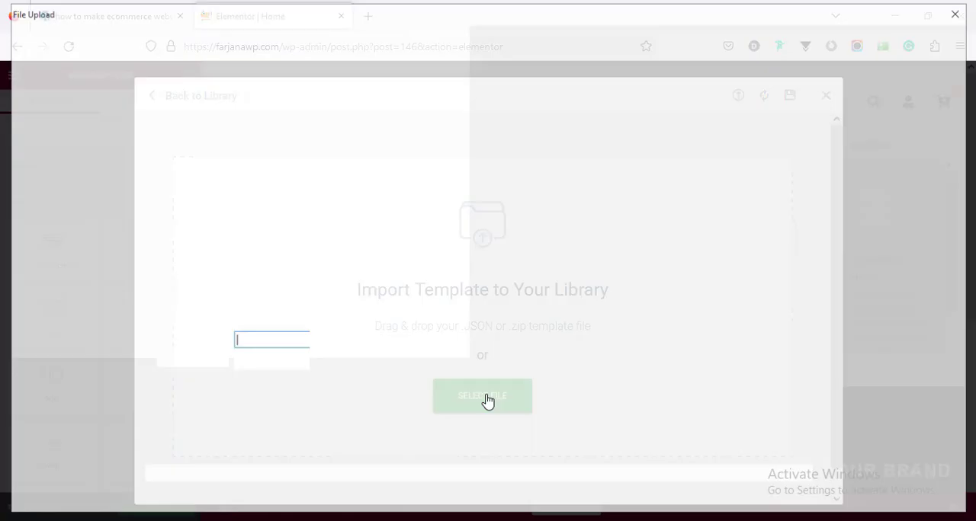
click(171, 165)
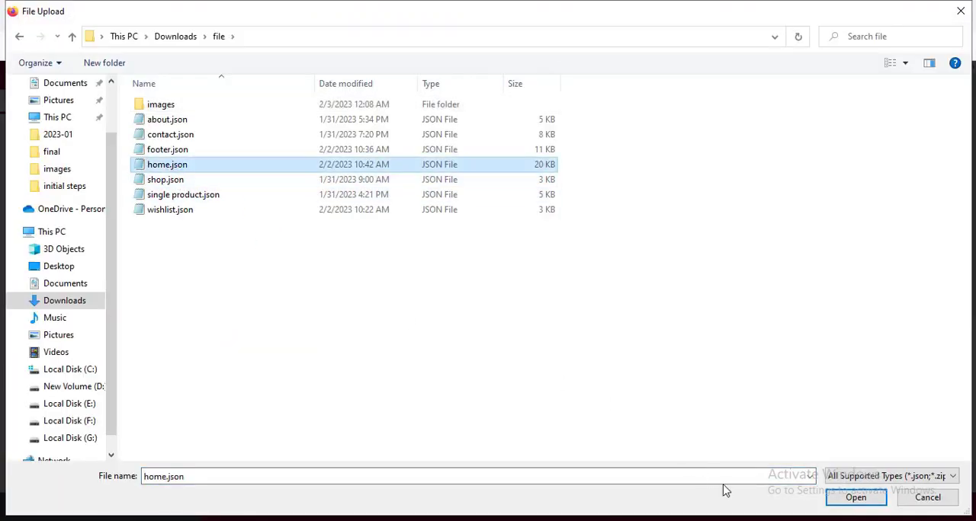
click(845, 498)
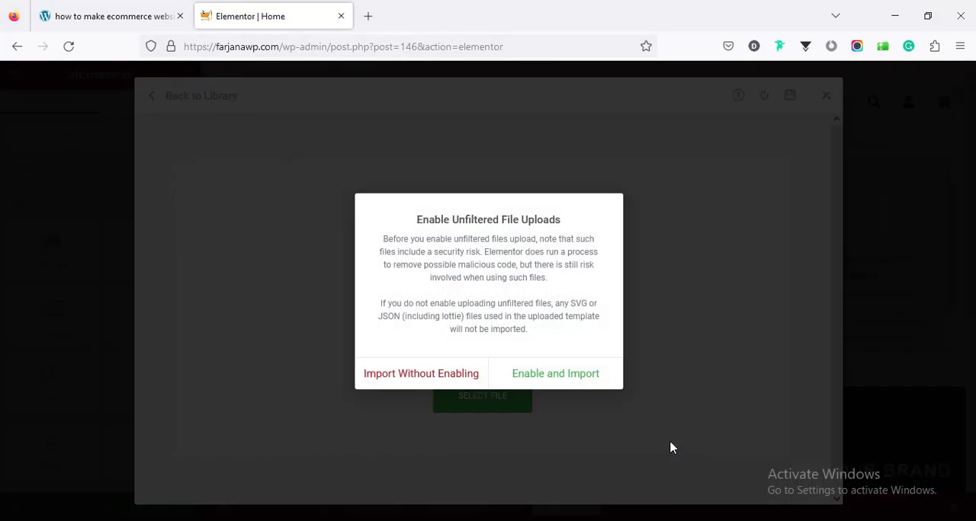
click(566, 383)
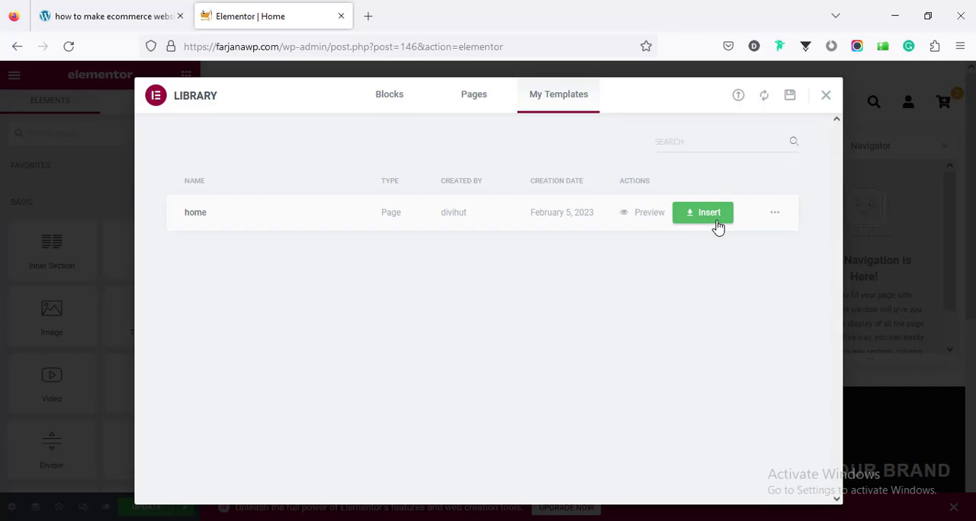
- Insert the imported home template into the Home page and look over its sections
click(709, 213)
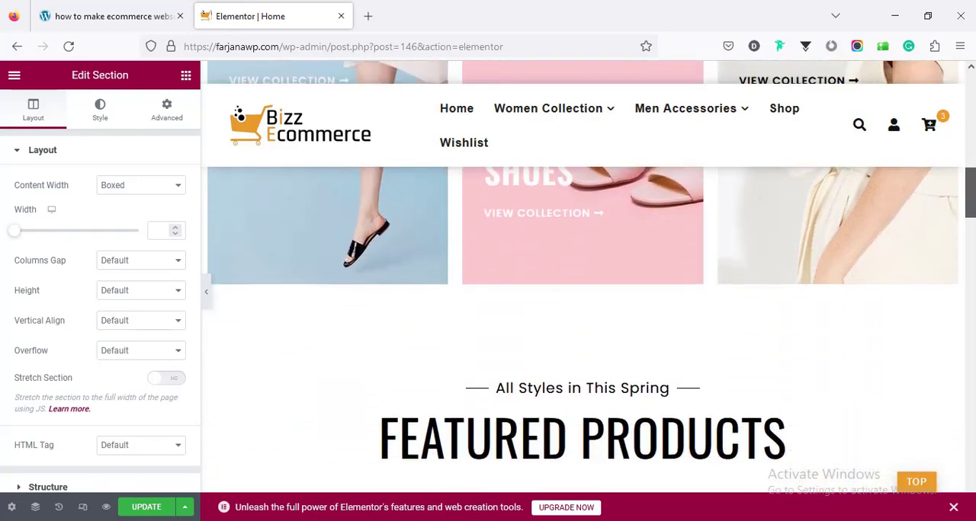
drag(973, 221, 485, 381)
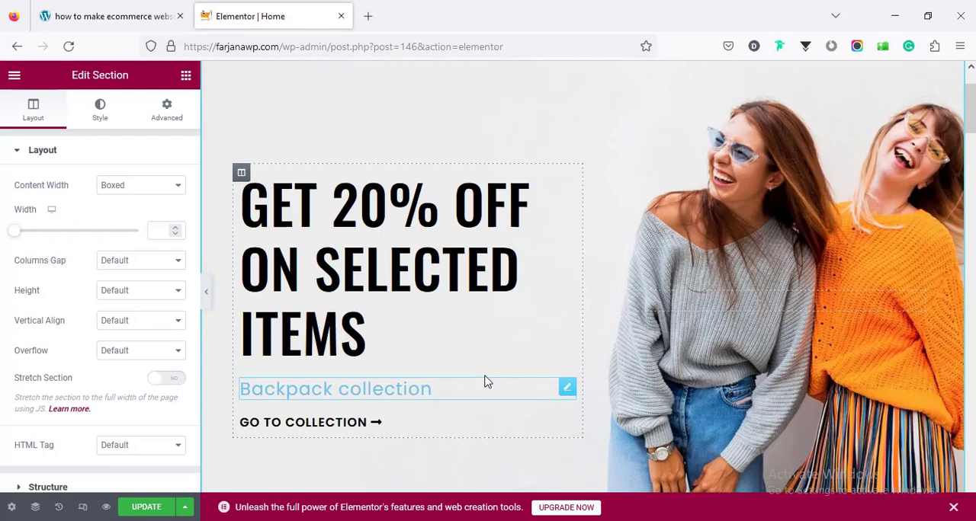
scroll(485, 381, up, 2)
scroll(485, 381, down, 4)
scroll(480, 374, up, 3)
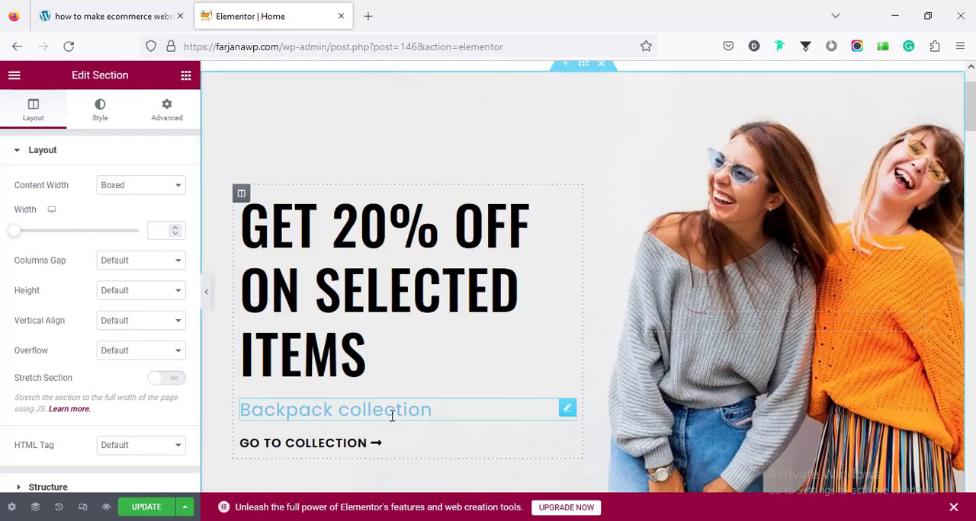
- Set the text color of the "Backpack collection" heading in the hero section to #111
click(392, 414)
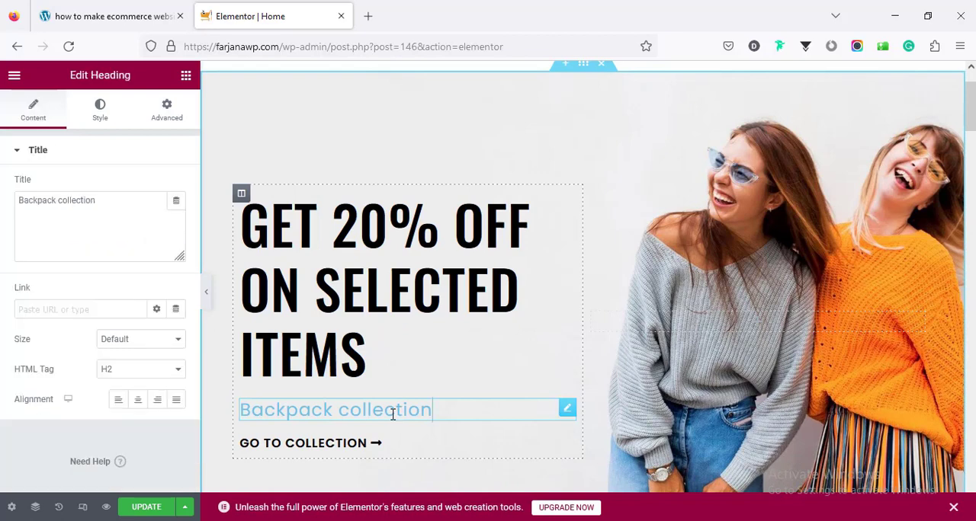
triple_click(32, 200)
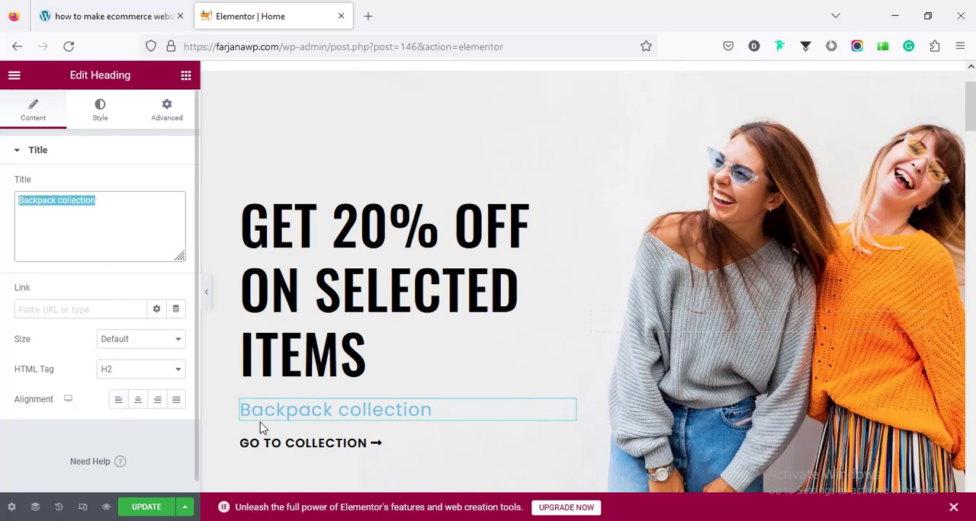
click(109, 118)
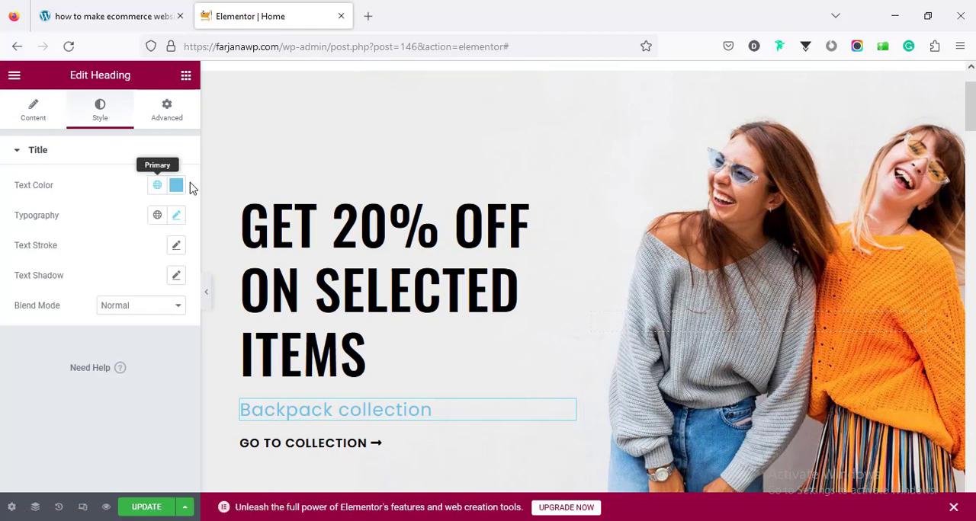
click(159, 186)
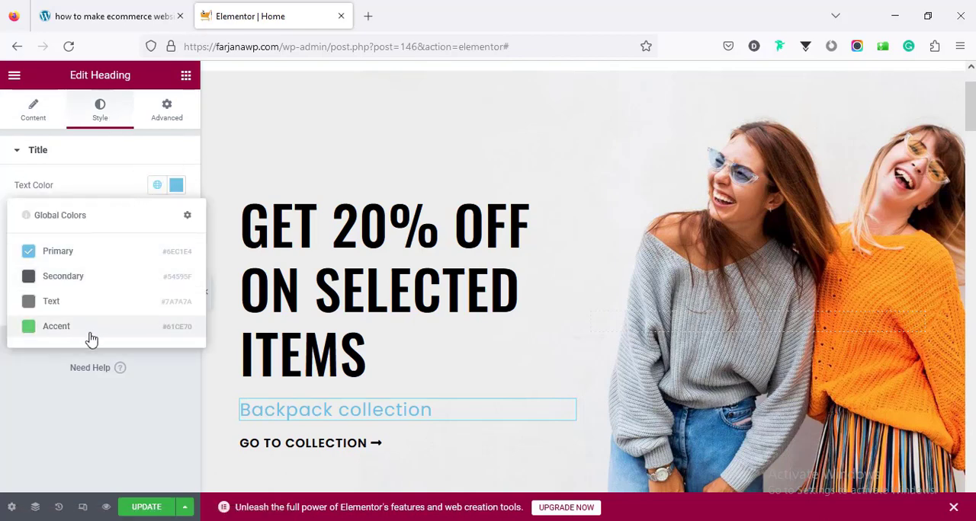
click(177, 187)
text(#111)
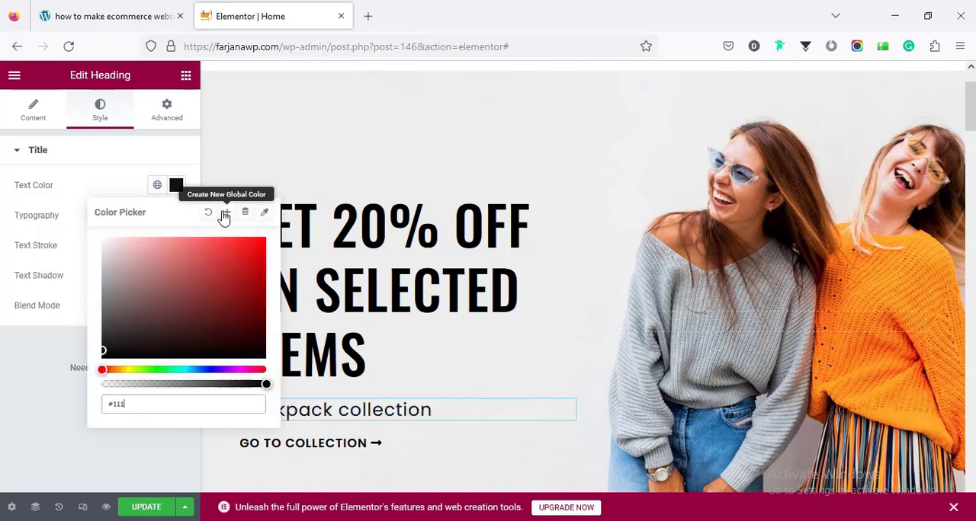
- Save the heading's #111 text color as a new global color named "black"
click(226, 214)
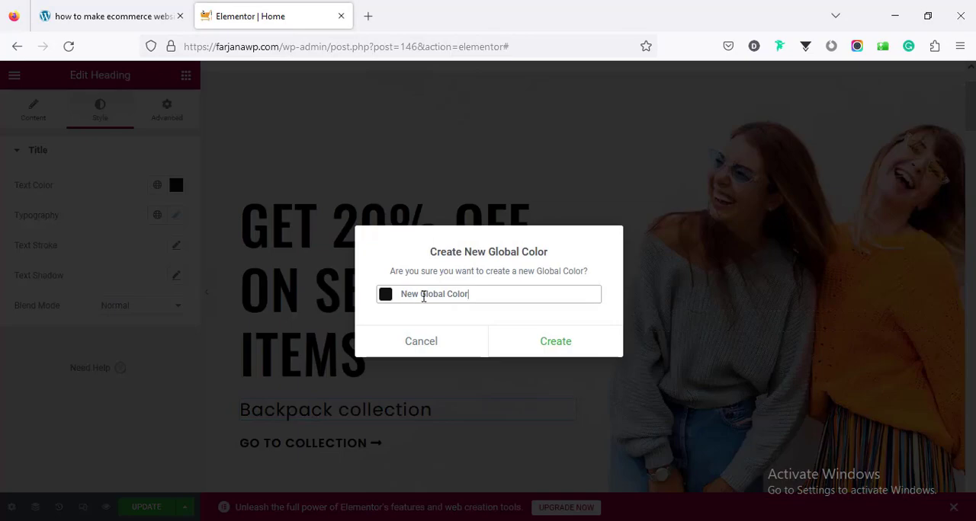
triple_click(423, 296)
text(bl)
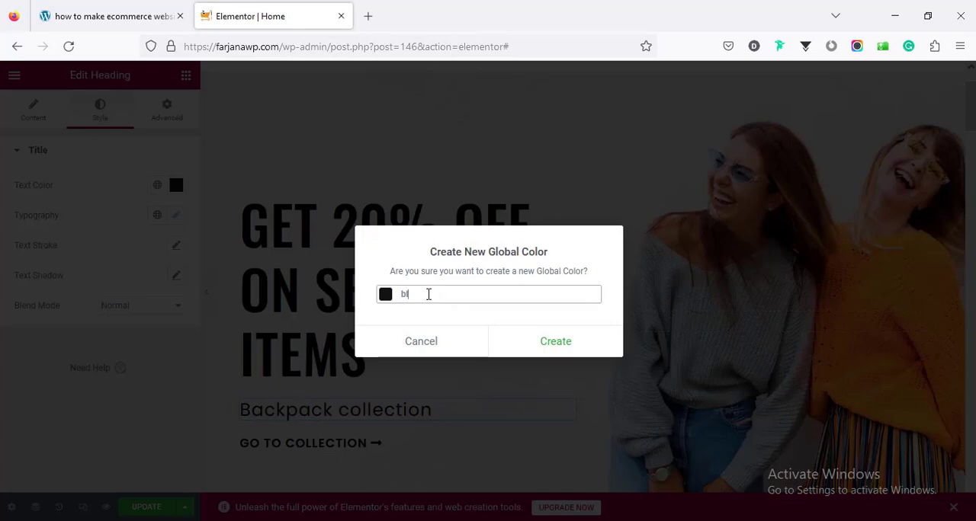
click(560, 343)
- Apply the global color "black" to the "JANE MULE SHOES" heading on the watch banner
scroll(387, 362, down, 10)
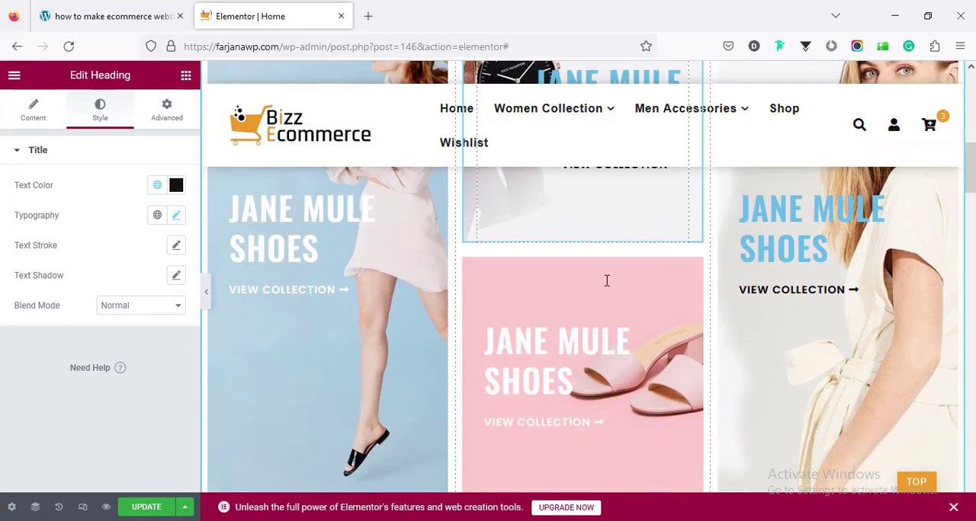
click(607, 281)
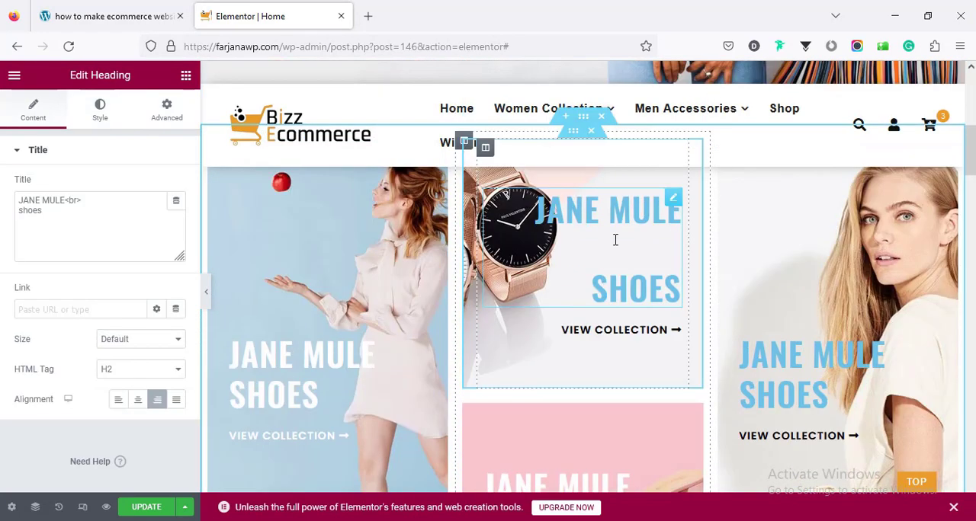
click(103, 112)
click(157, 185)
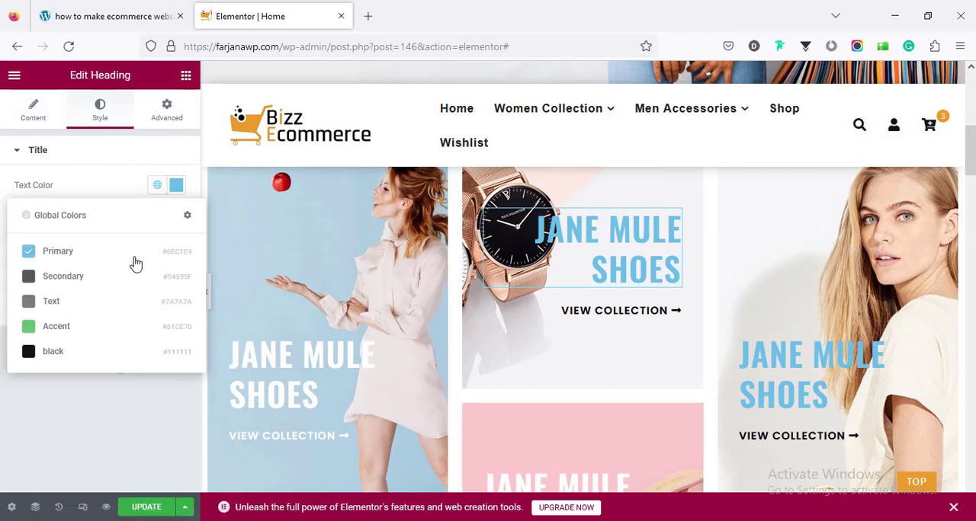
click(107, 351)
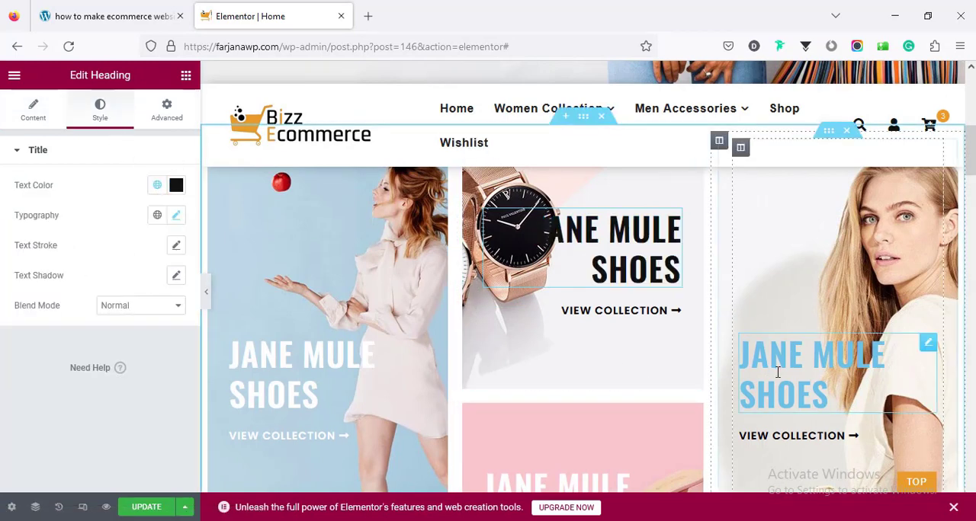
- Apply the global color "black" to the blue "JANE MULE SHOES" heading on the banner of the blonde woman
click(740, 348)
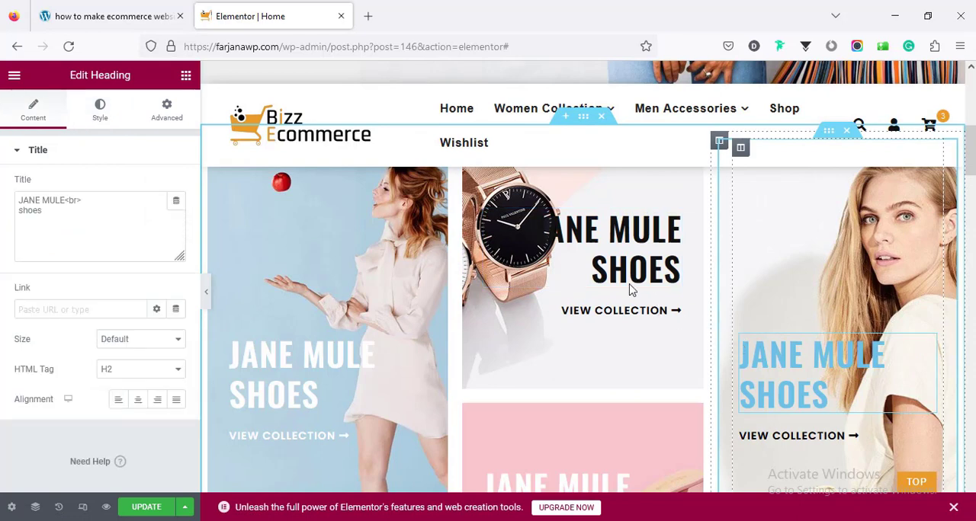
right_click(606, 246)
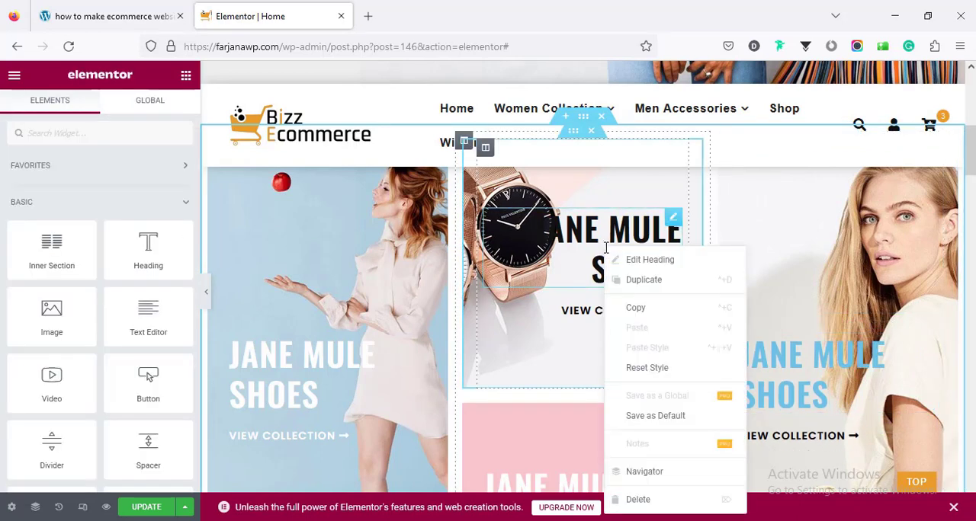
click(798, 349)
click(790, 378)
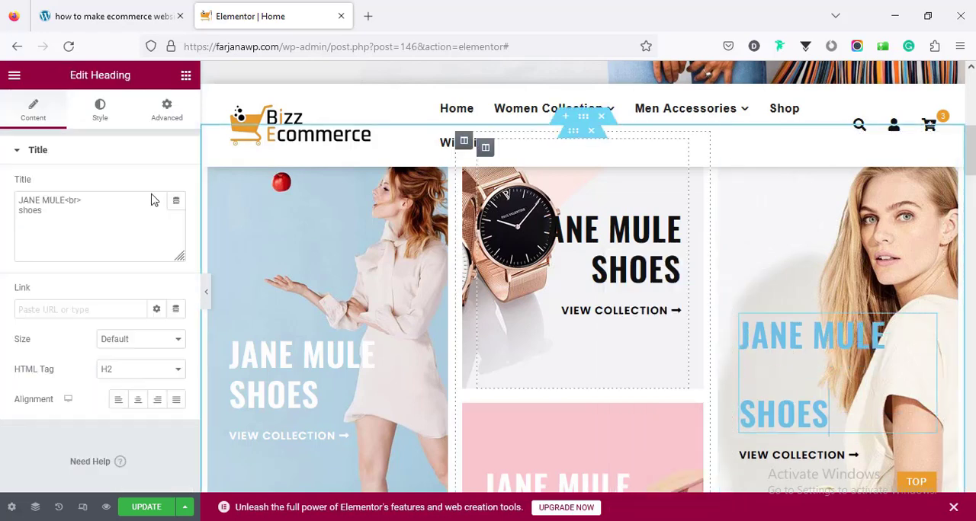
click(107, 116)
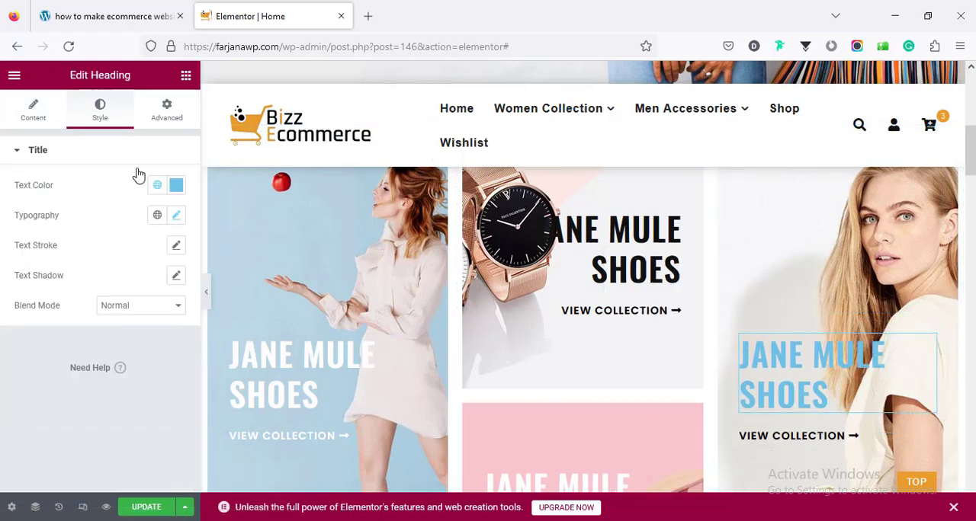
click(157, 185)
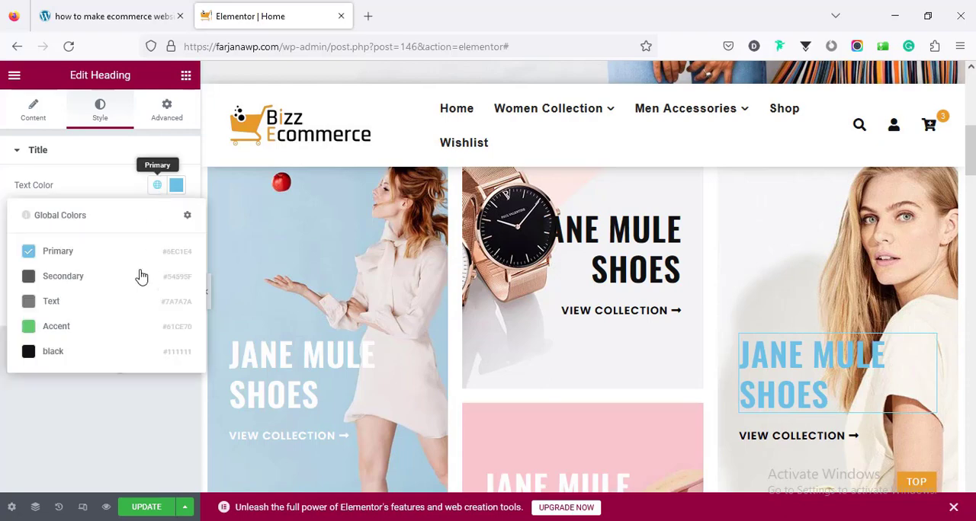
click(128, 345)
- Apply the global color "black" to the "trend & fashion guide" heading below the featured products
scroll(617, 316, down, 1)
scroll(618, 316, down, 10)
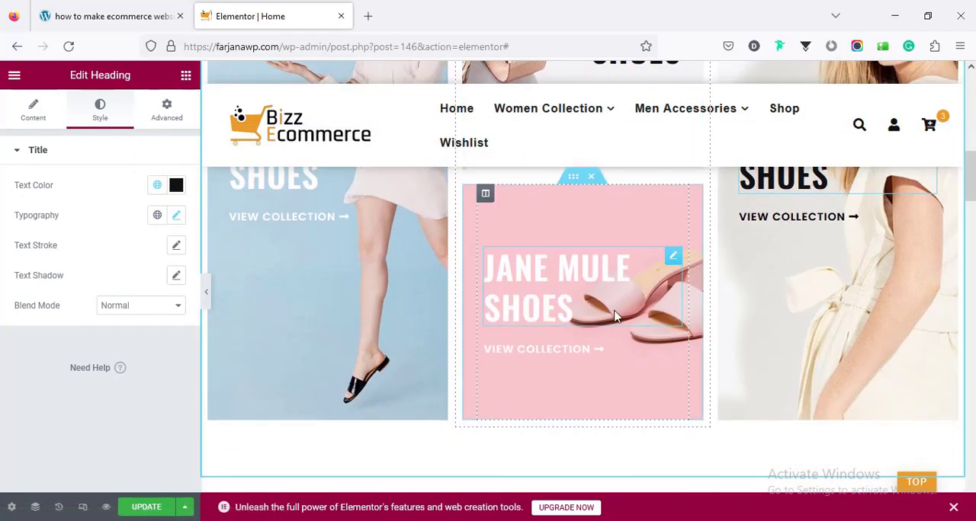
scroll(616, 309, down, 8)
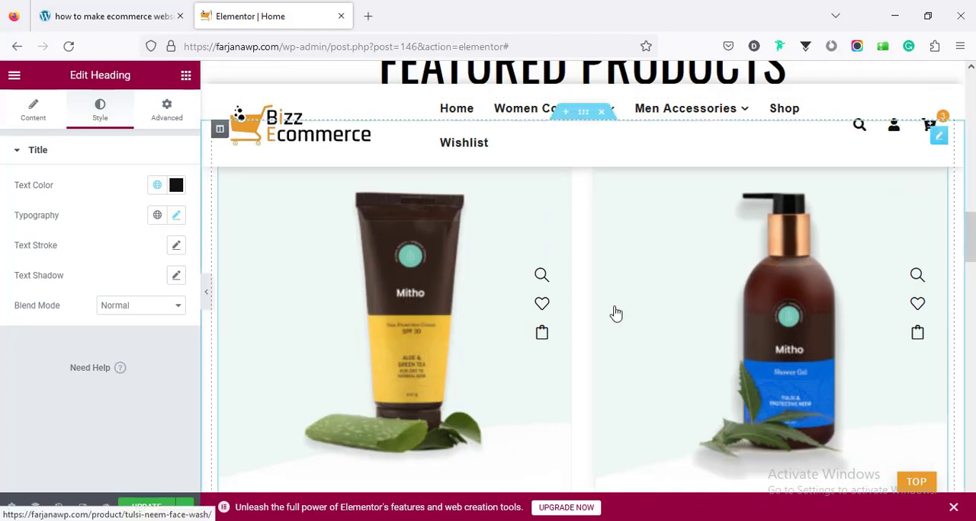
scroll(617, 312, down, 4)
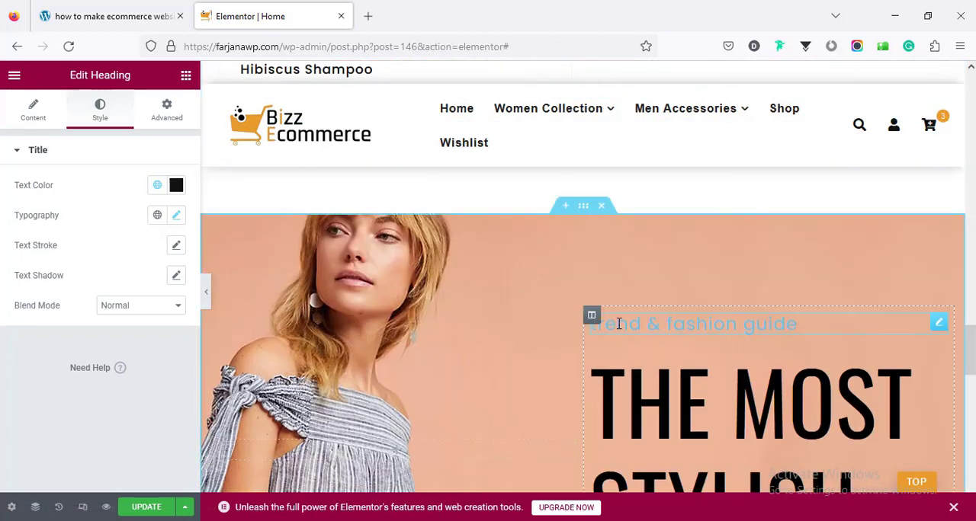
click(619, 323)
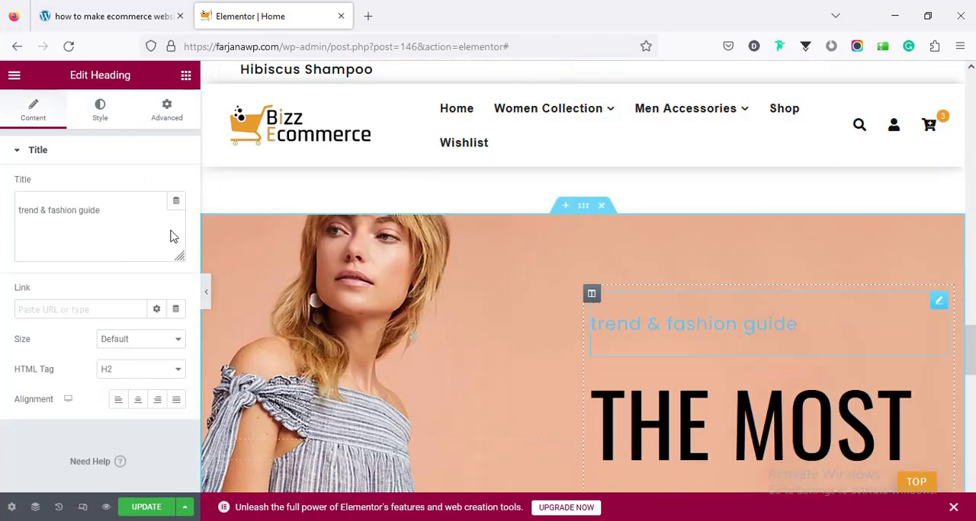
click(105, 120)
click(156, 187)
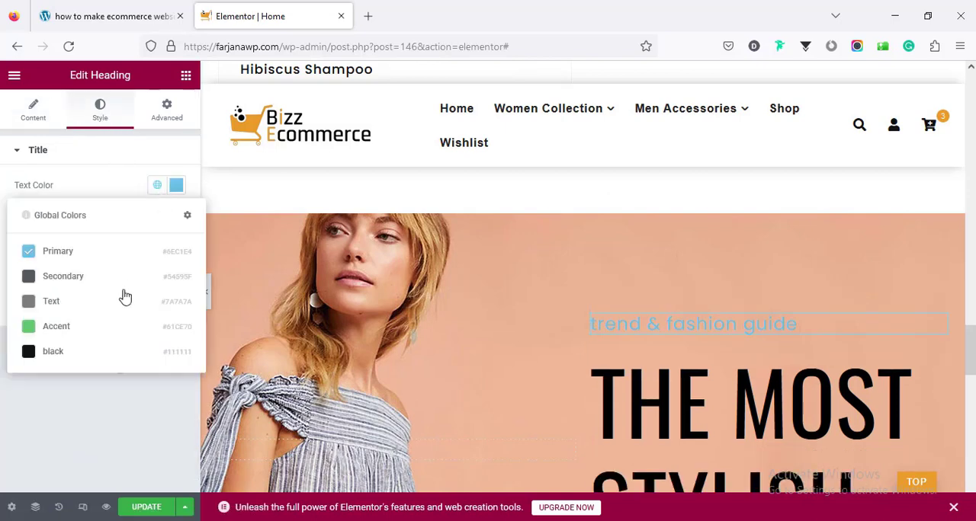
click(90, 358)
- Set the title color of the paper-plane "Free DELIVERY" icon box to the global color "black"
scroll(486, 353, down, 5)
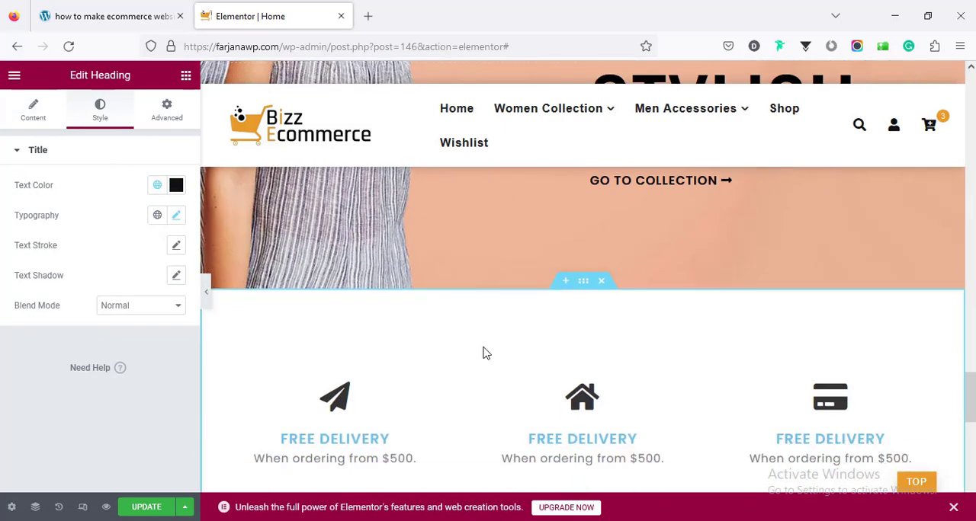
scroll(473, 347, down, 3)
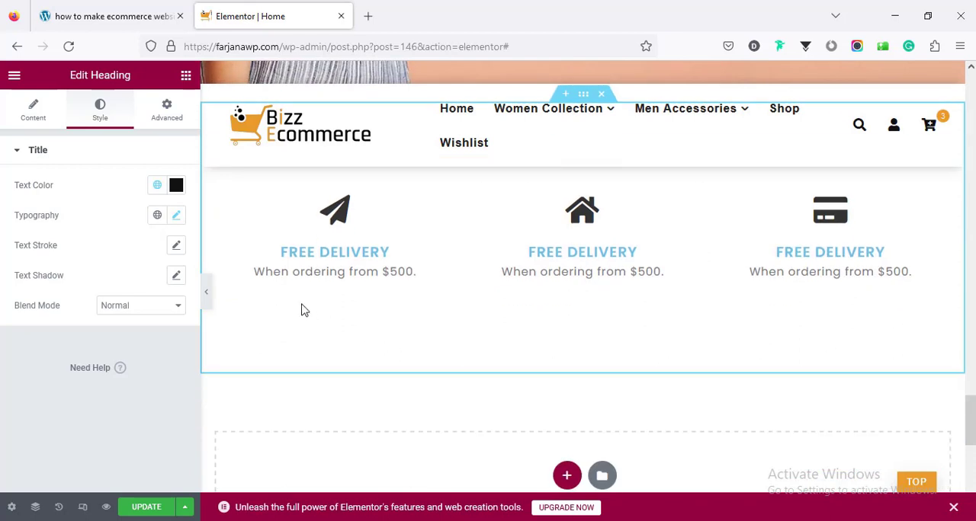
click(308, 257)
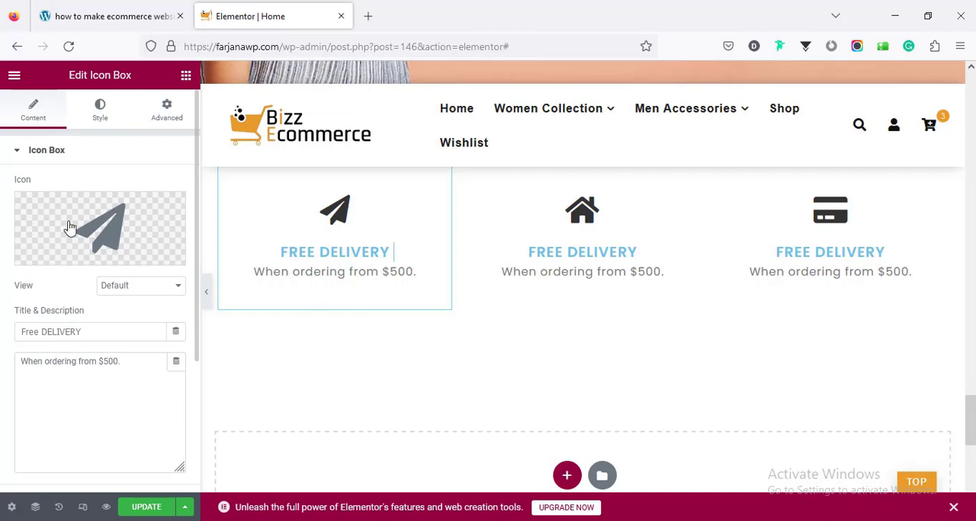
click(101, 120)
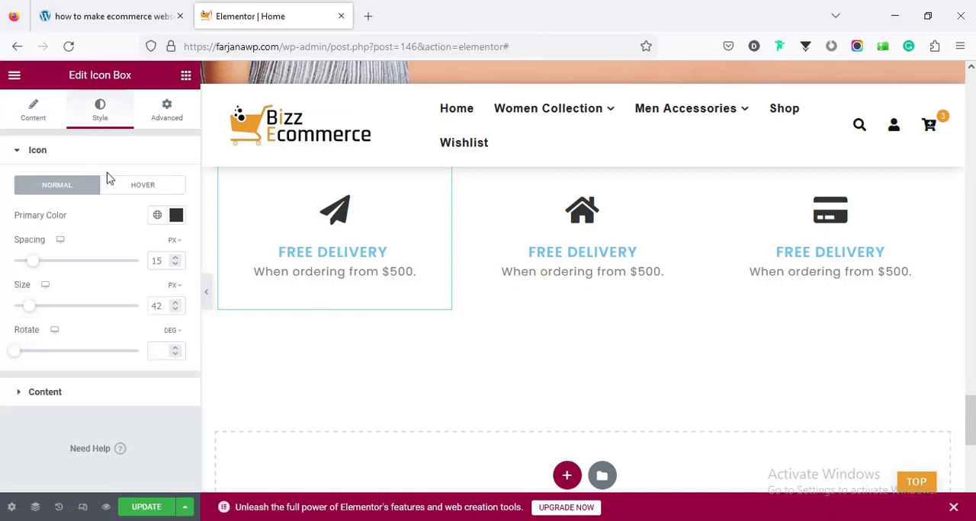
click(74, 396)
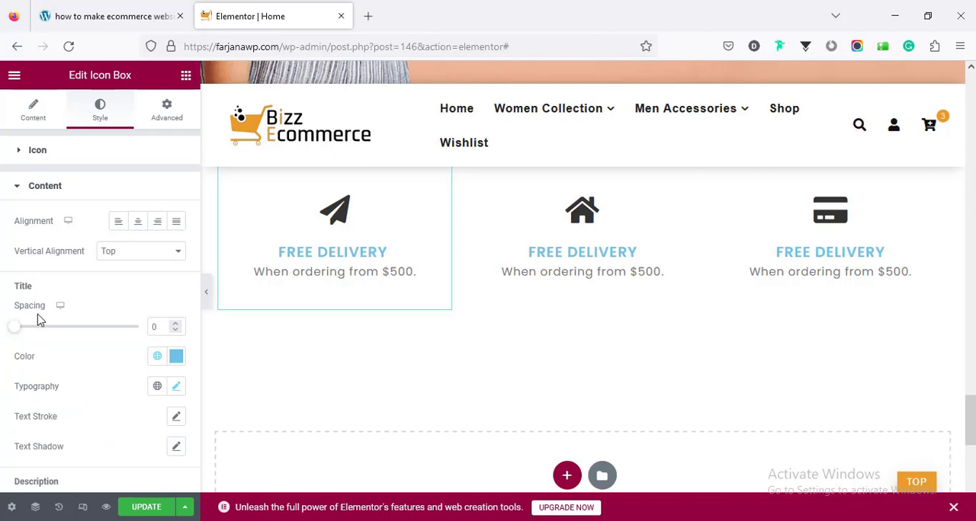
click(157, 356)
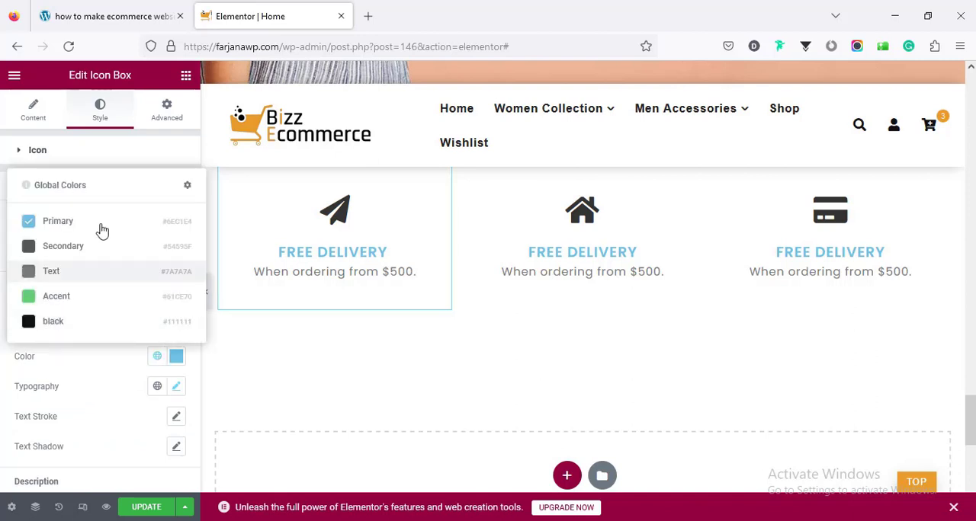
click(102, 321)
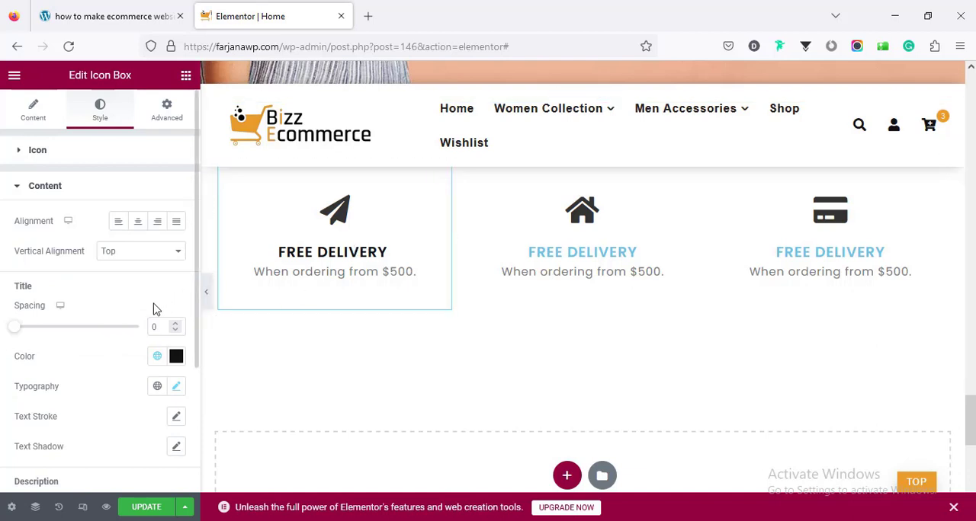
- Copy the paper-plane icon box and paste its style onto the house and credit-card icon boxes
right_click(336, 250)
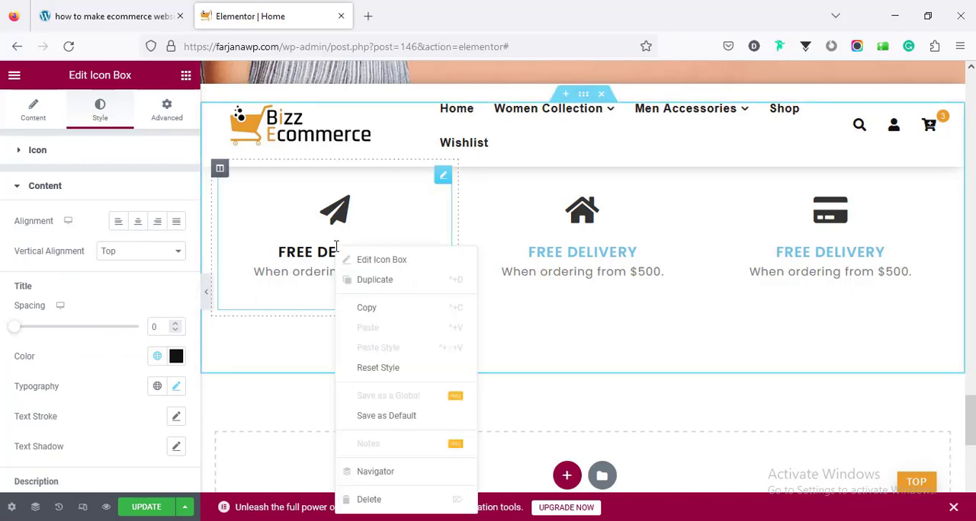
click(366, 307)
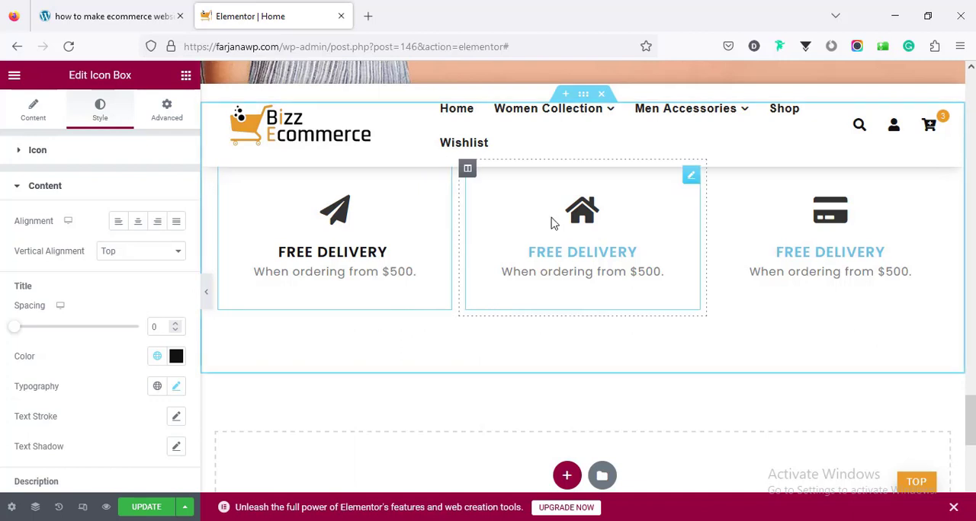
right_click(557, 231)
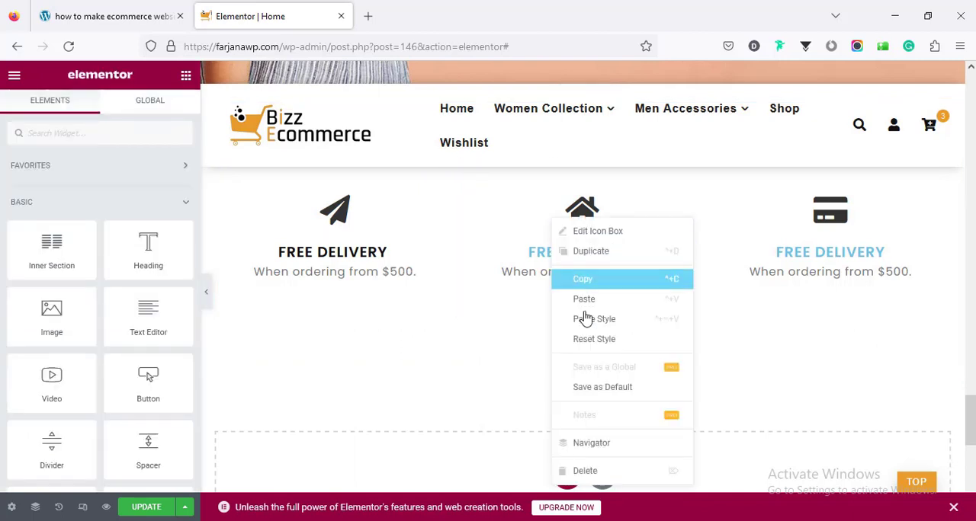
click(779, 226)
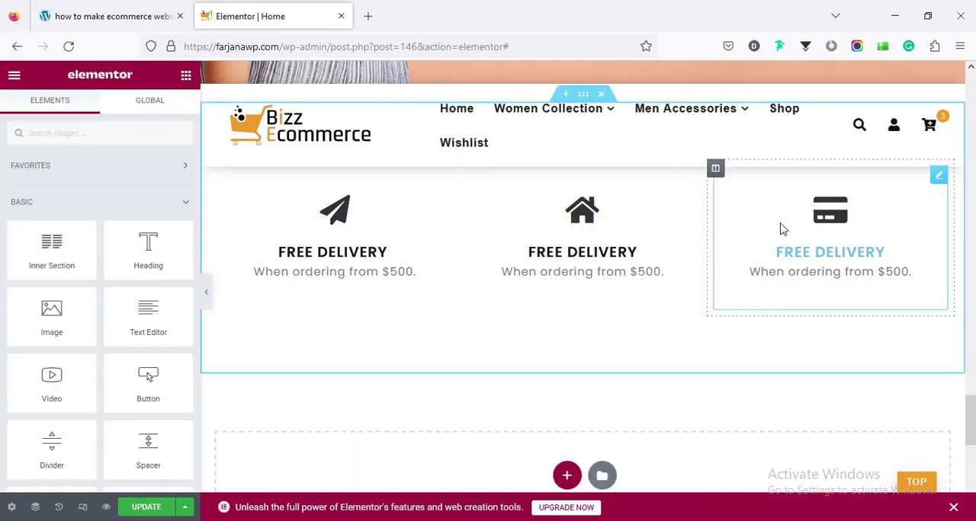
right_click(780, 227)
click(825, 325)
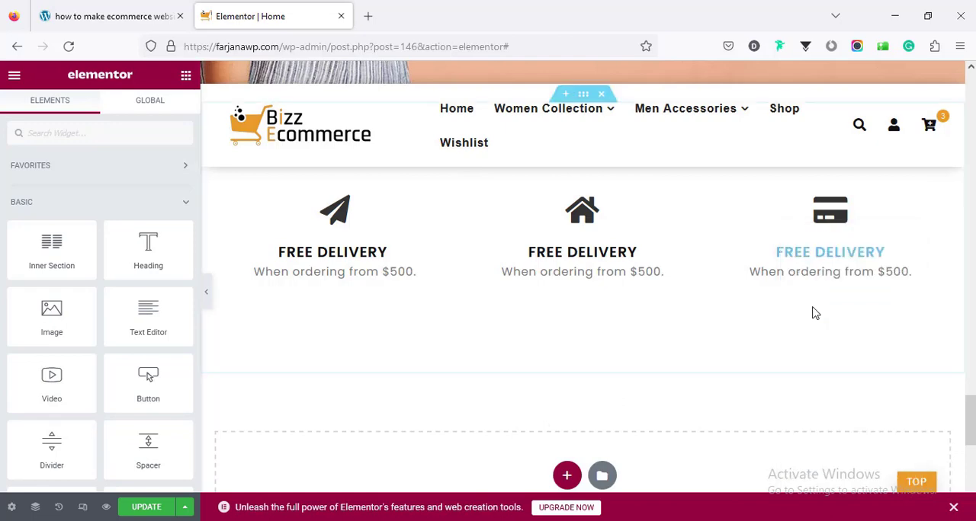
- Zoom the browser out to 90% and review the recolored Home page from its hero section
key(ctrl+minus)
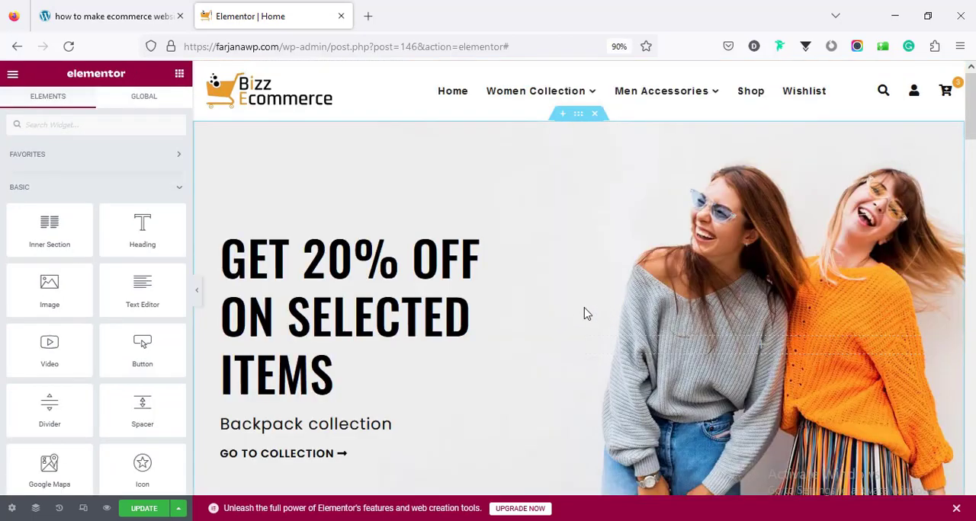
scroll(584, 313, down, 2)
scroll(584, 310, up, 2)
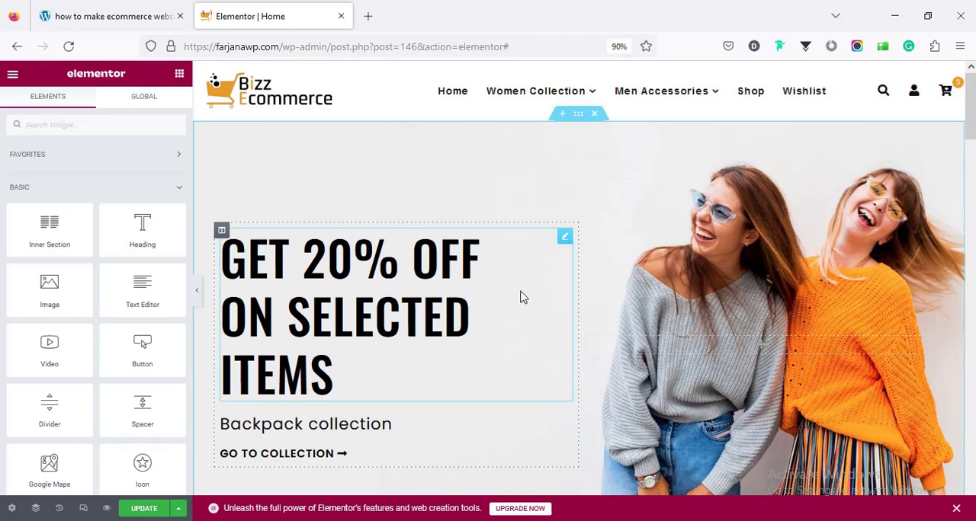
- Open the title text of the hero section's "Get 20% off On selected items" heading for editing
click(375, 300)
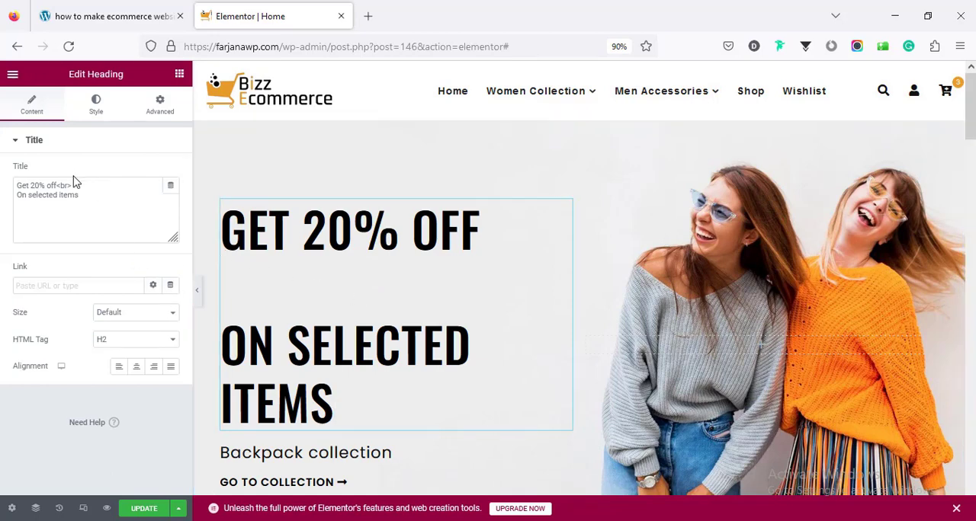
click(61, 197)
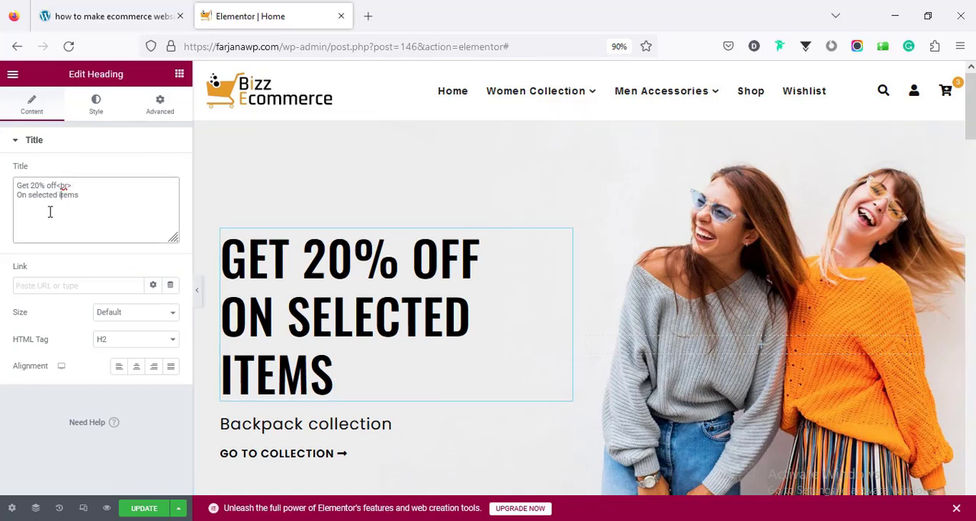
scroll(359, 348, down, 4)
scroll(359, 352, up, 4)
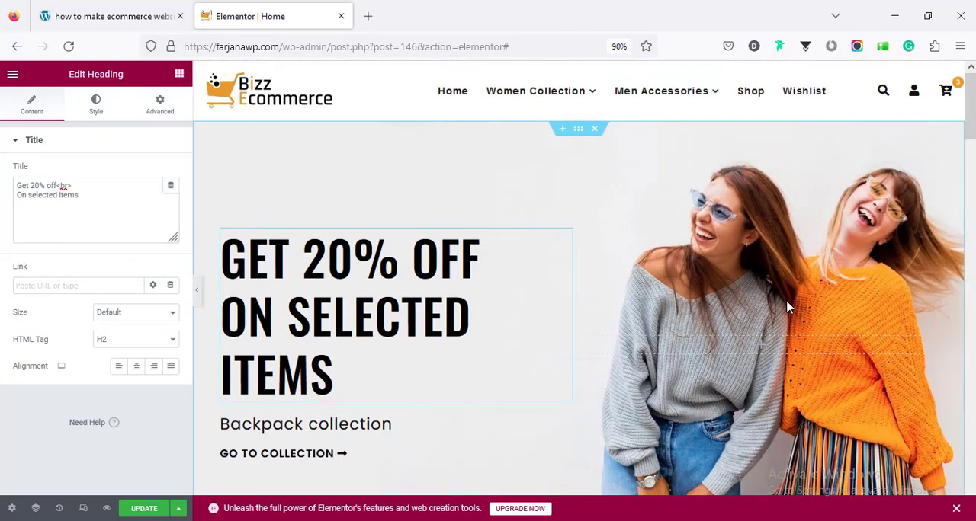
- Insert banner.jpg from the media library as the hero section's background image
click(578, 129)
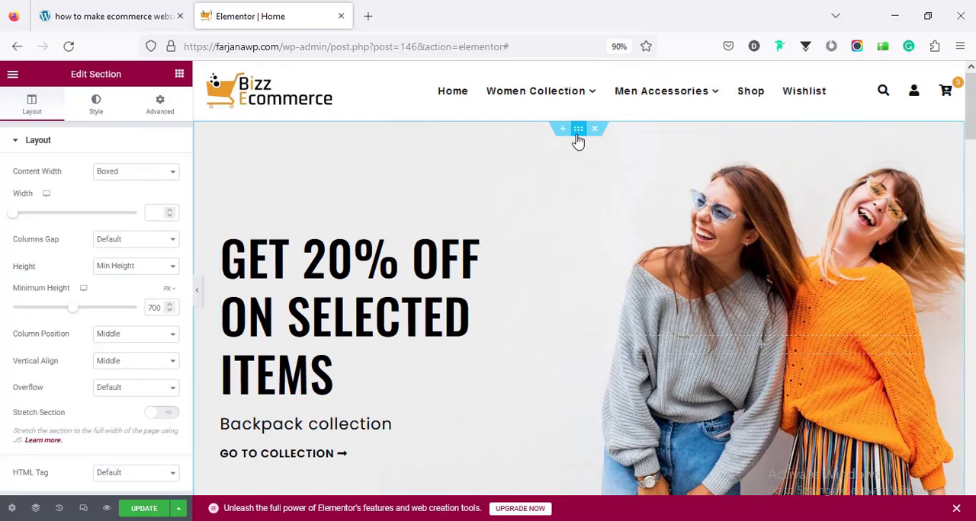
click(95, 107)
mouse_move(82, 292)
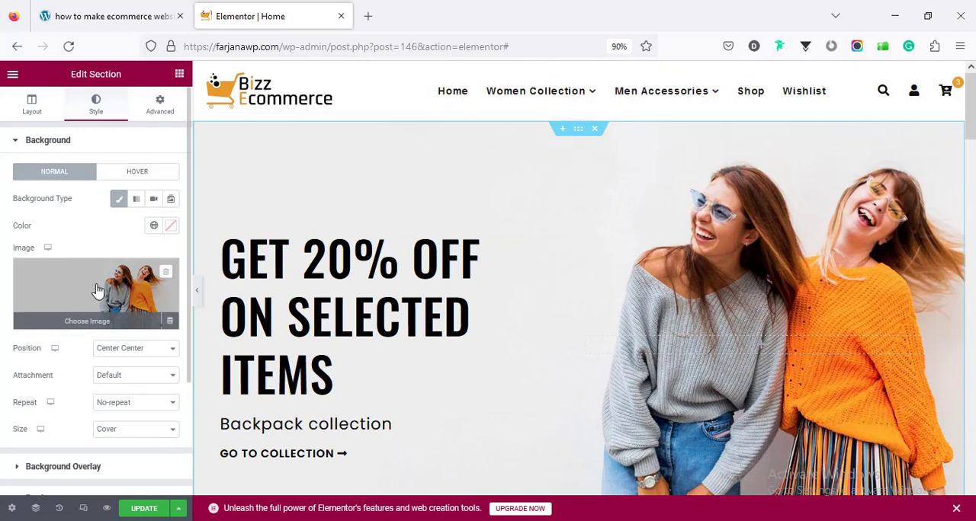
click(98, 291)
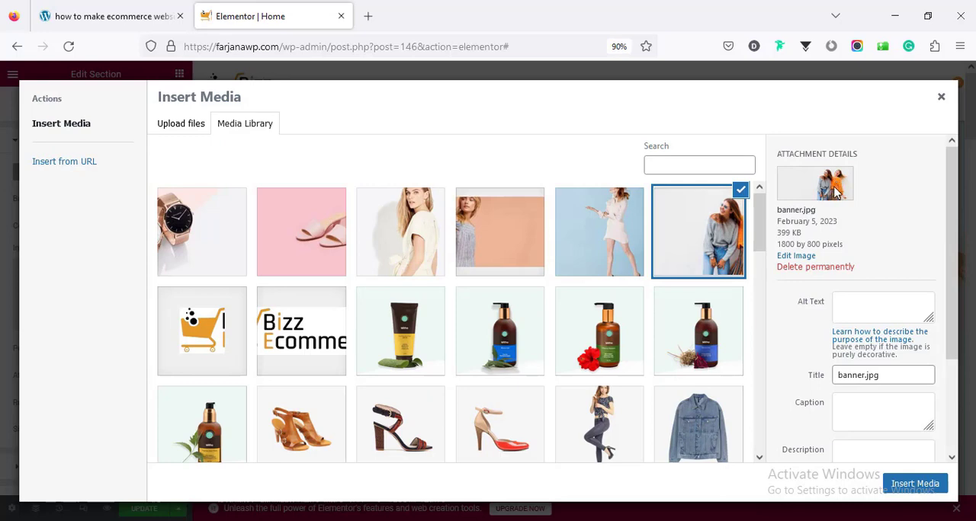
click(922, 484)
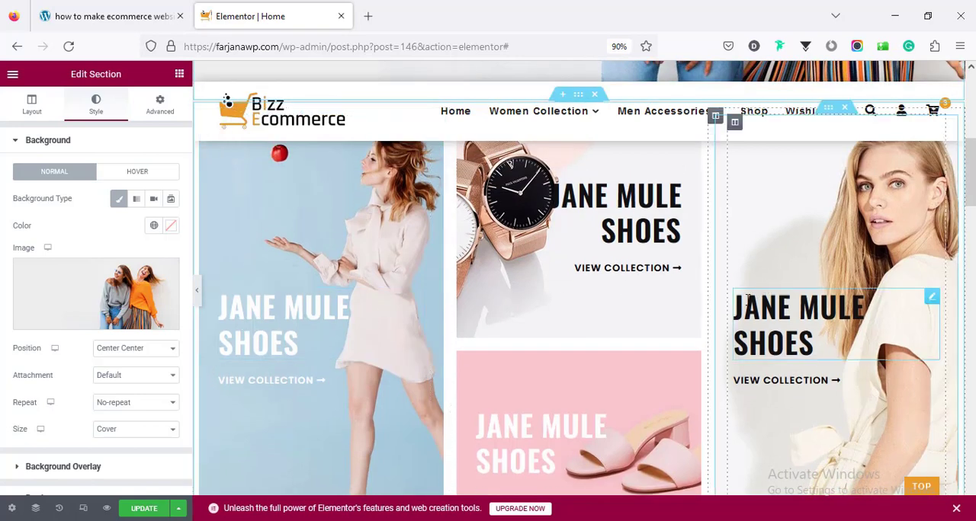
- Replace the background image of the light-blue "JANE MULE SHOES" banner's inner section with banner4-h16.jpg from the media library
click(275, 321)
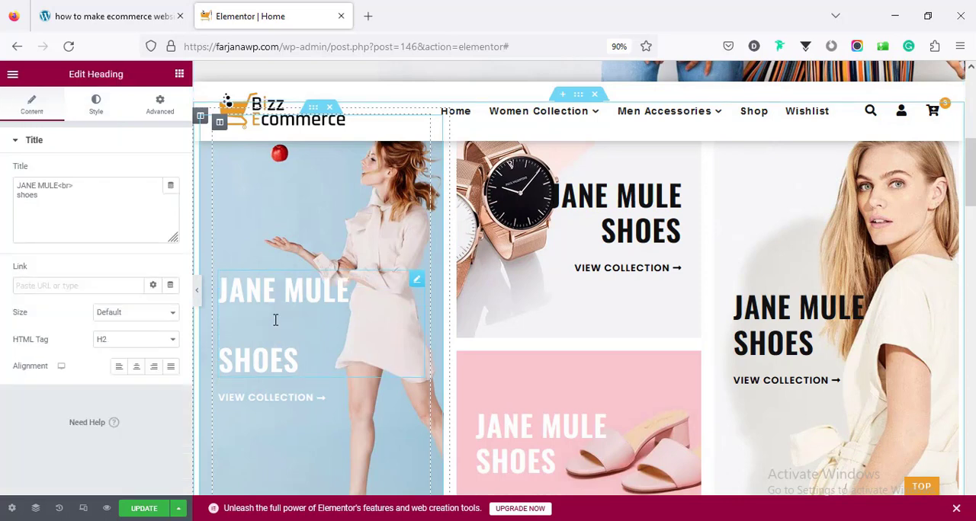
scroll(291, 327, up, 3)
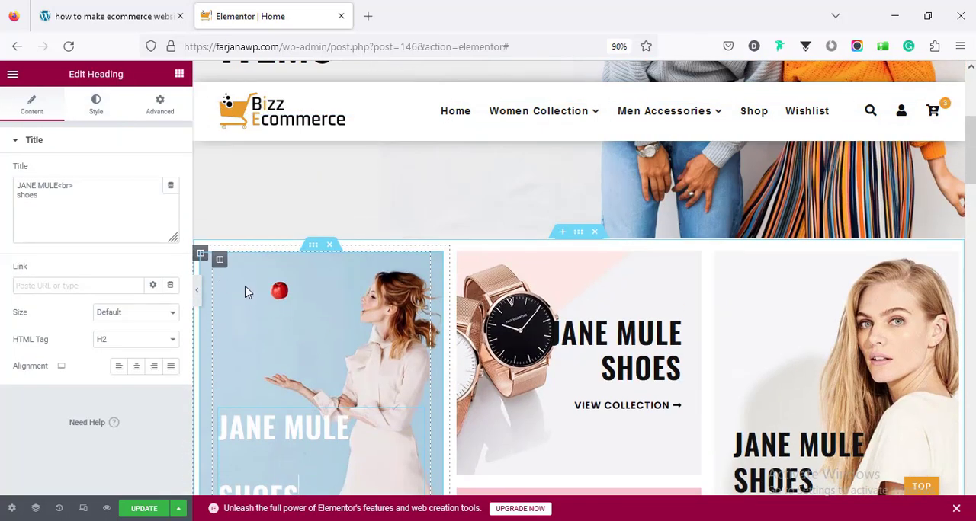
click(200, 254)
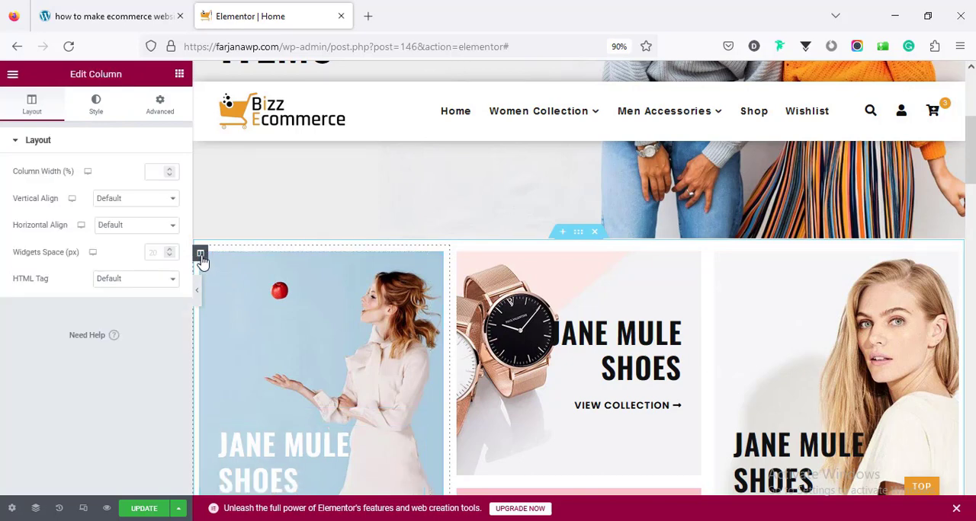
click(107, 106)
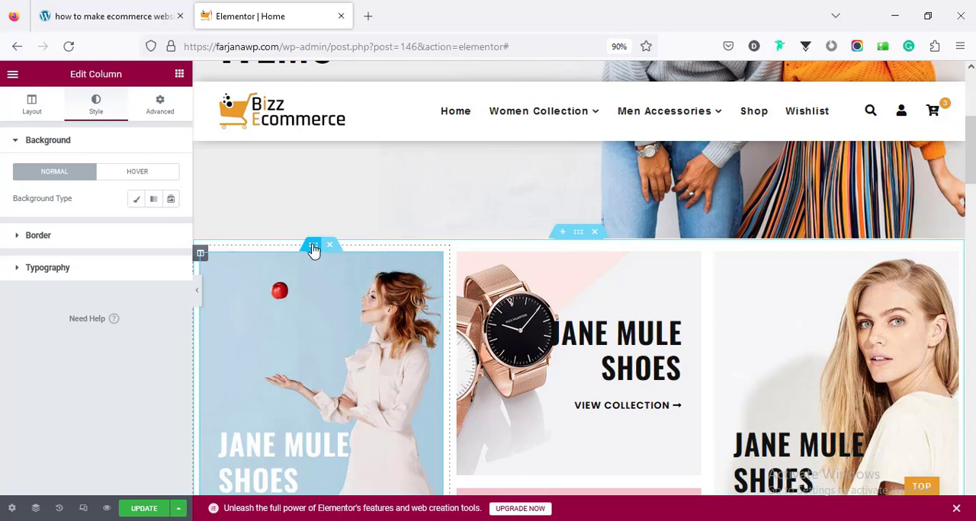
click(313, 248)
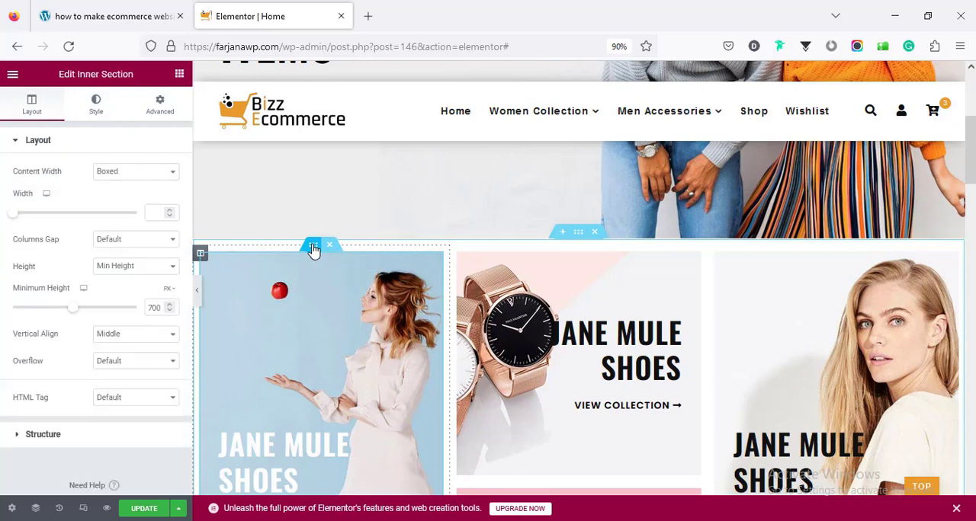
click(93, 106)
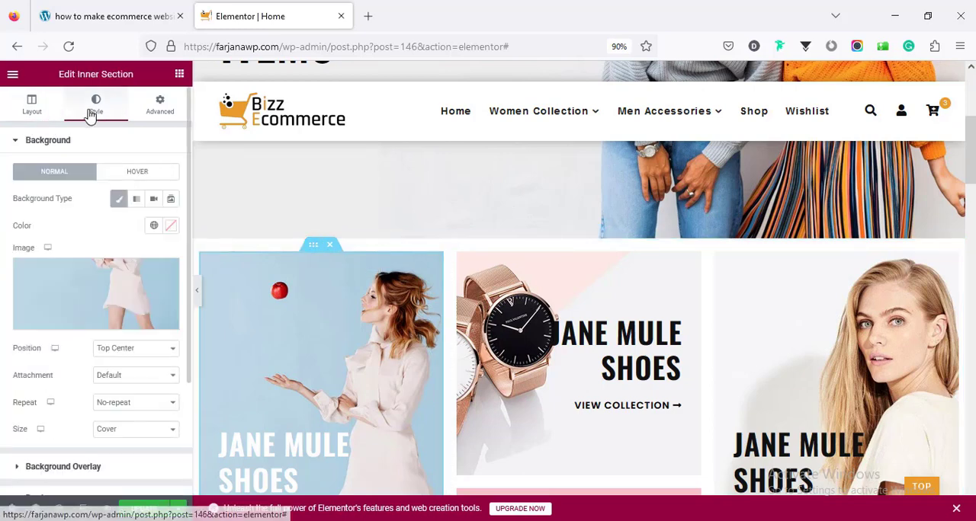
click(105, 282)
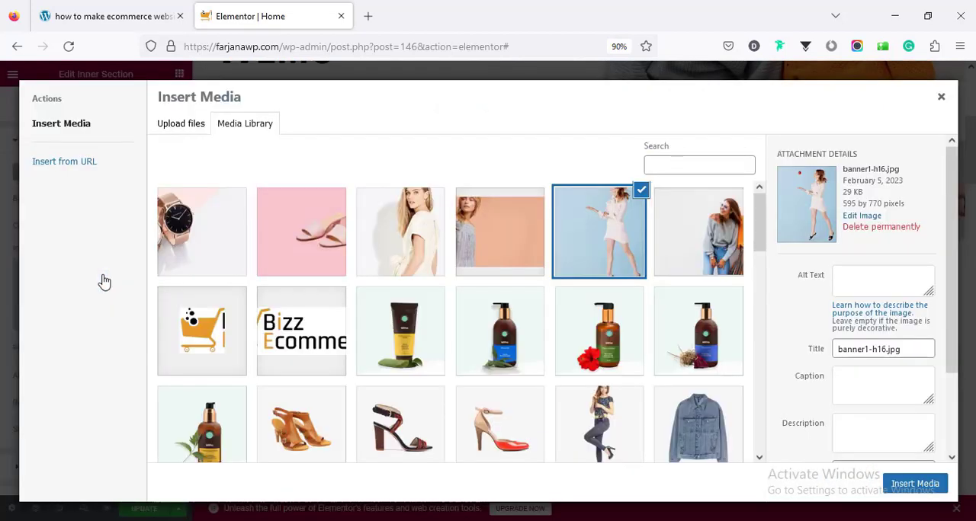
click(412, 242)
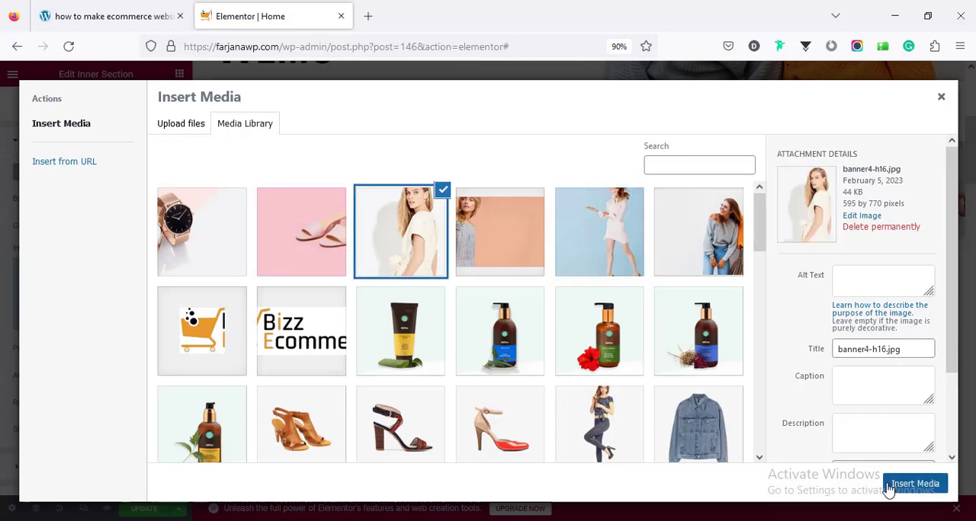
click(914, 484)
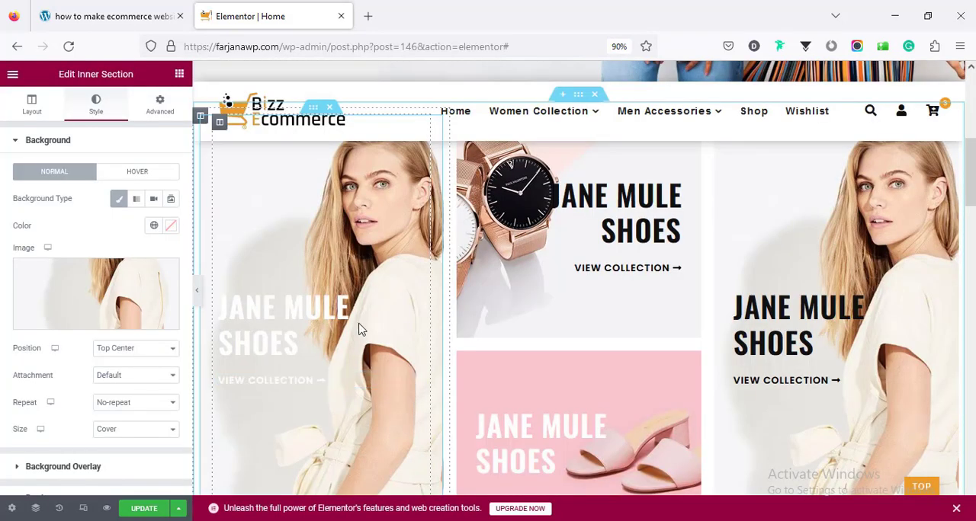
- Open the text style settings of the white "JANE MULE SHOES" heading on the first banner
click(264, 343)
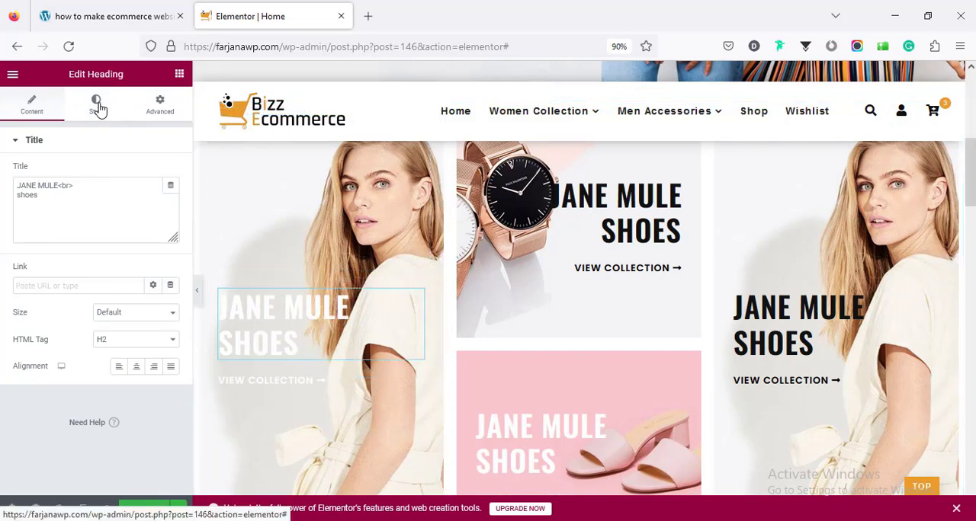
click(97, 106)
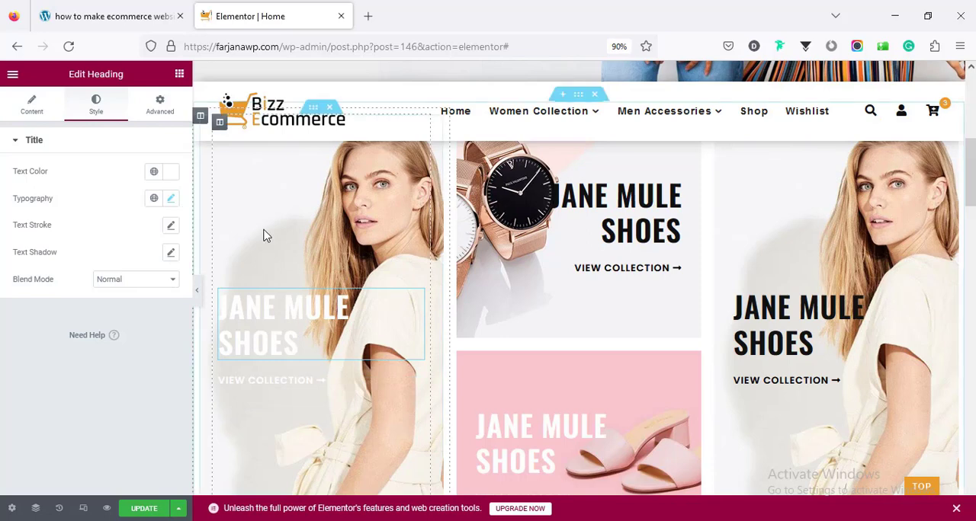
scroll(339, 243, up, 1)
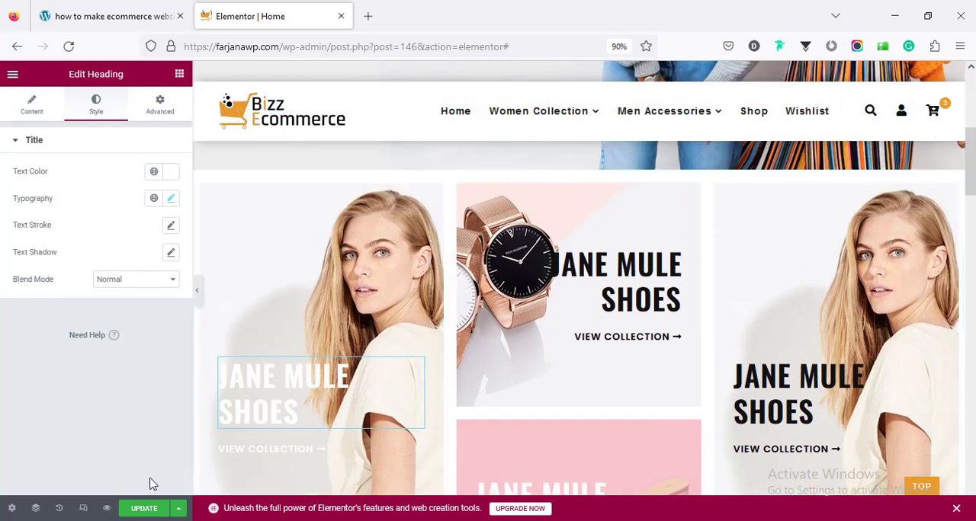
- Undo the first banner's background image change by reverting the edit history to the "Section Image Edited" action
click(60, 509)
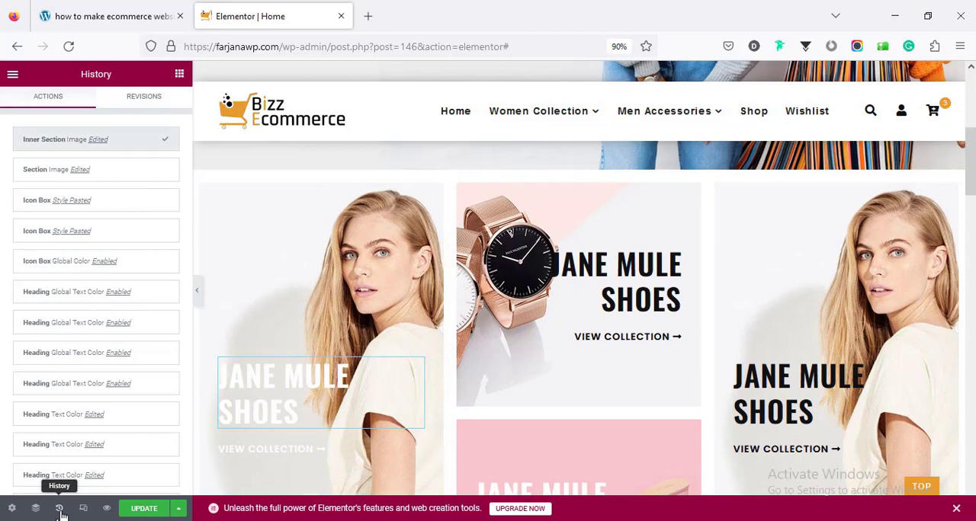
click(77, 174)
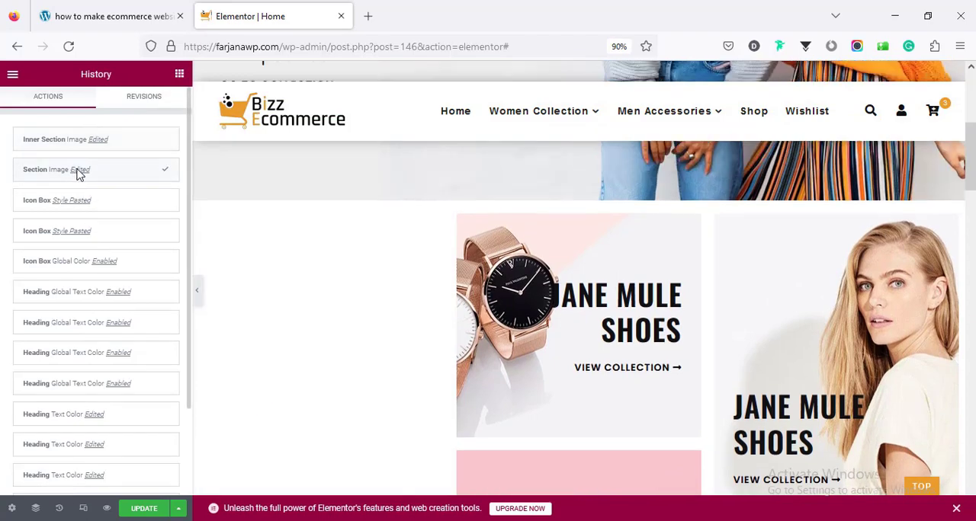
scroll(244, 339, down, 6)
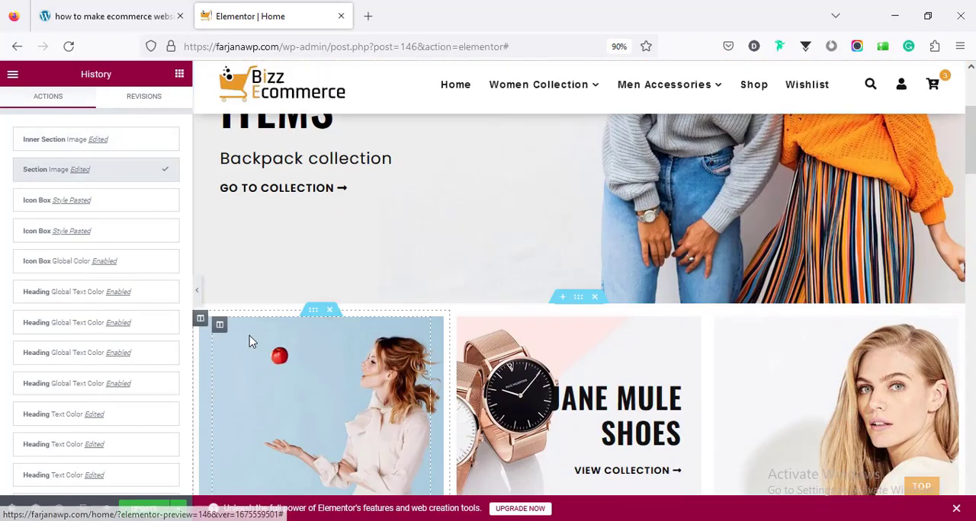
scroll(342, 347, down, 2)
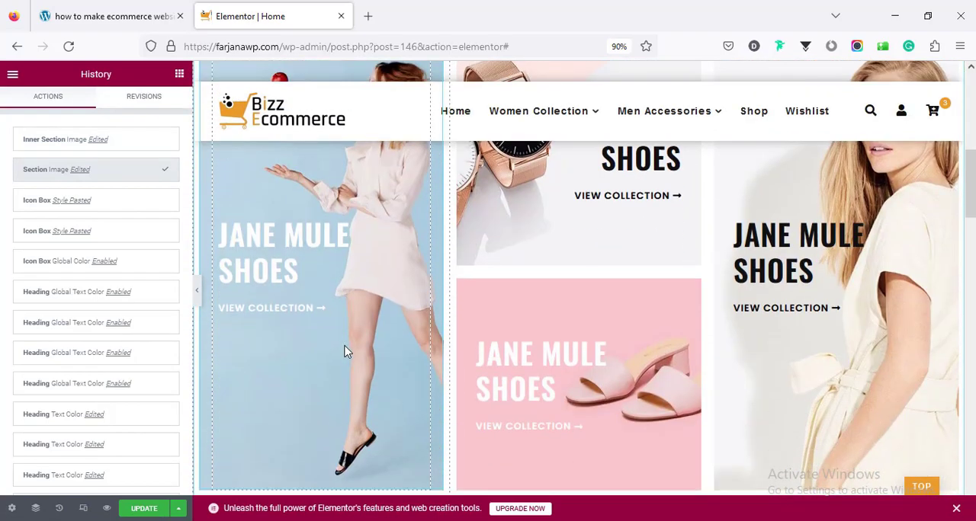
- Show the background settings of the watch banner's inner section and open its heading's title text for editing
scroll(342, 346, up, 1)
scroll(345, 353, up, 1)
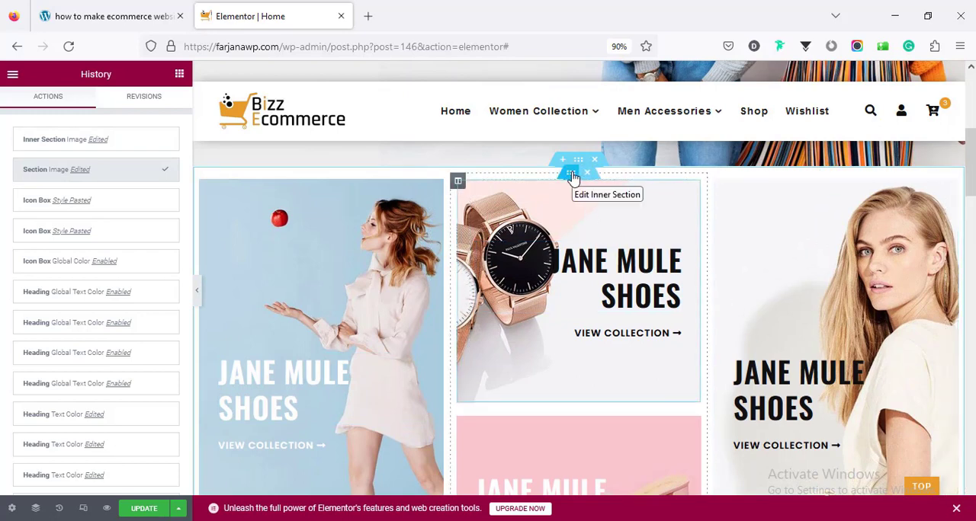
click(573, 177)
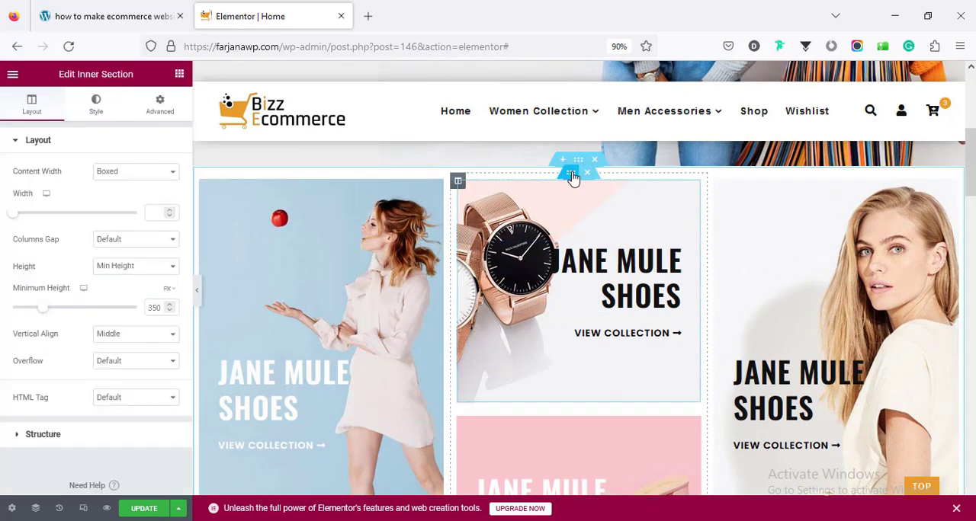
click(102, 107)
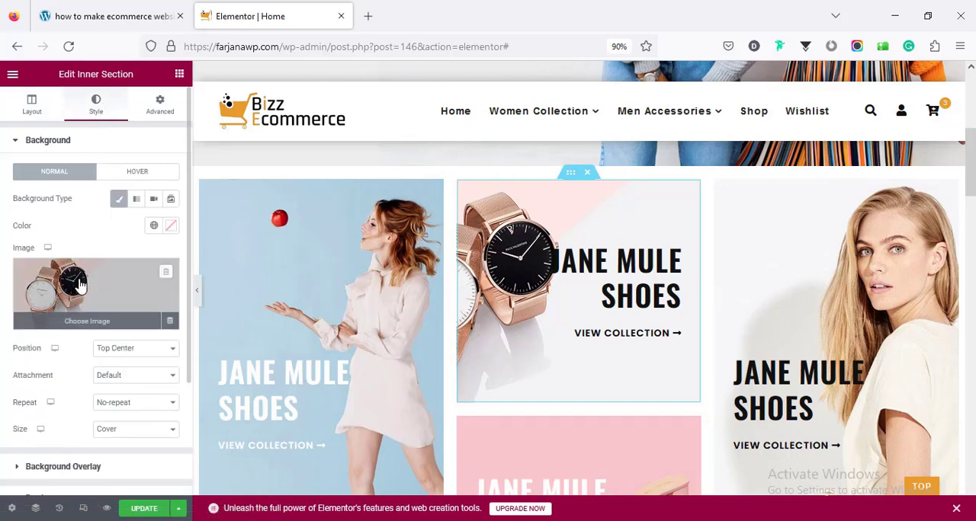
click(637, 275)
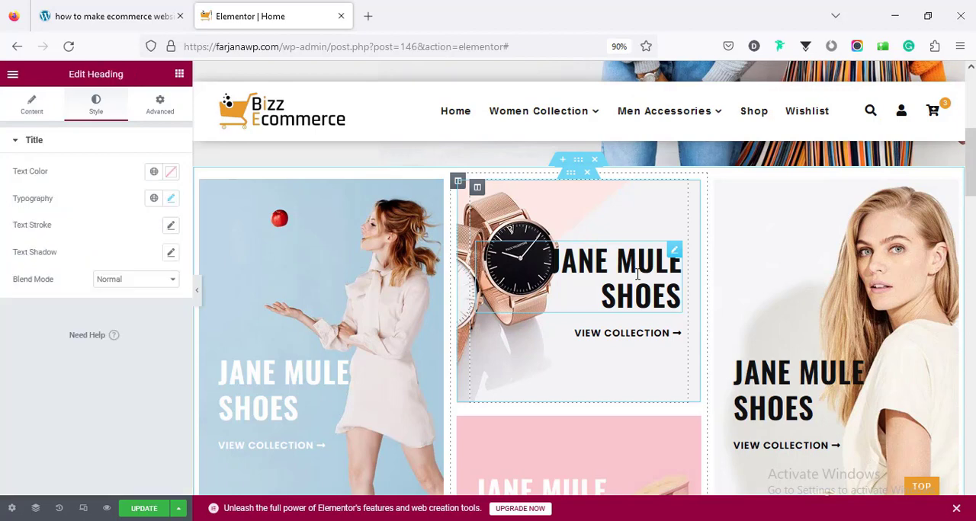
click(31, 107)
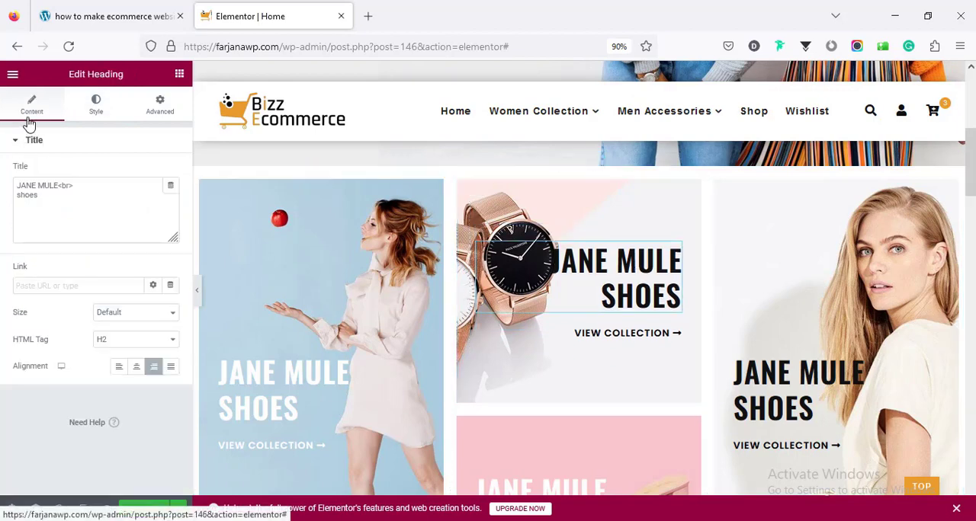
click(59, 208)
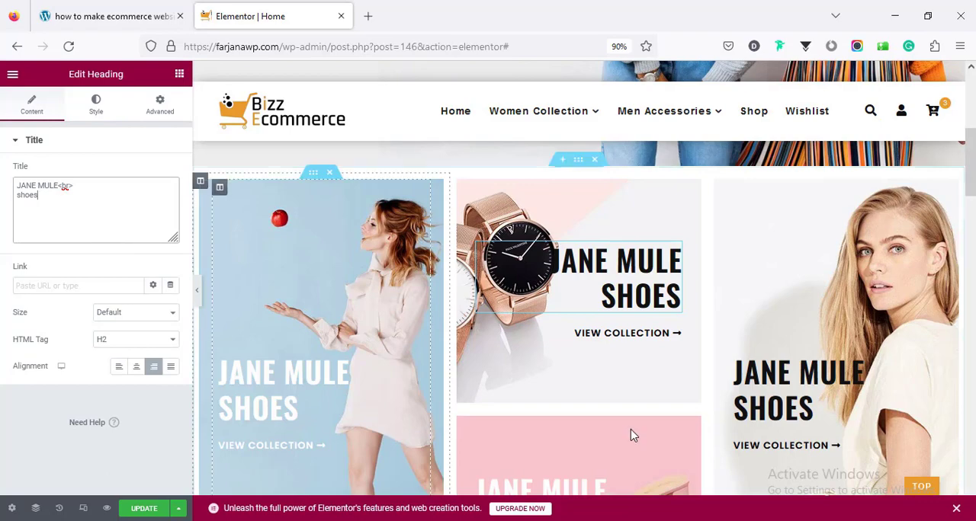
- Open the Featured Products section's product layout widget for editing and check its available column options
scroll(621, 427, down, 3)
scroll(609, 409, down, 3)
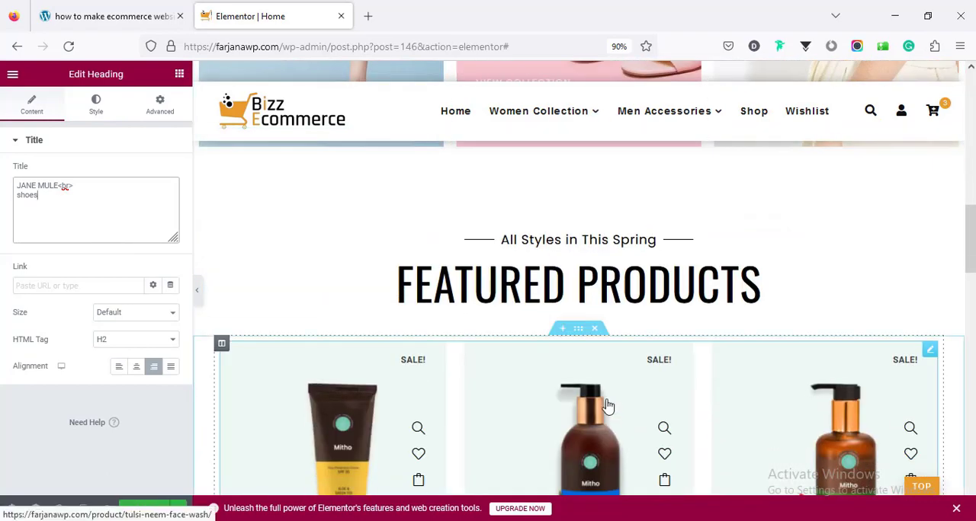
scroll(529, 366, down, 2)
scroll(529, 368, up, 1)
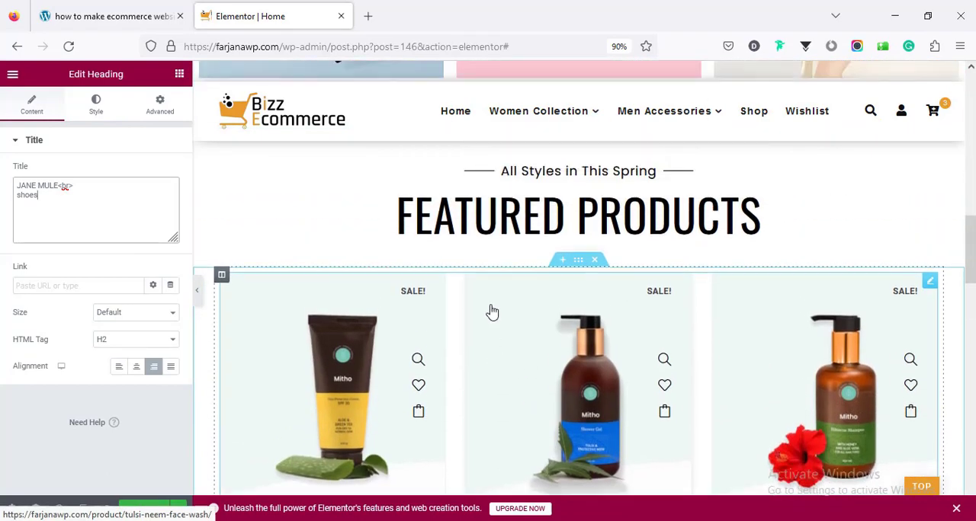
scroll(591, 290, down, 1)
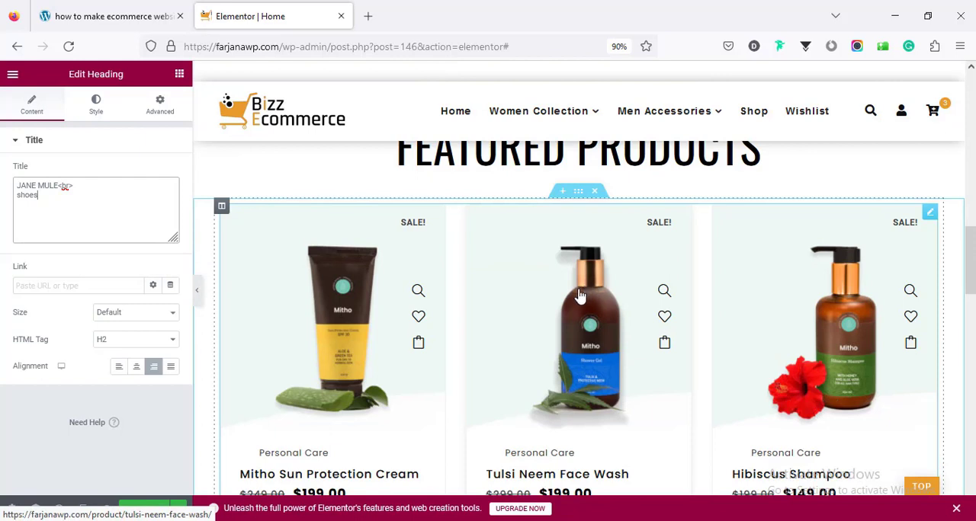
scroll(583, 293, up, 1)
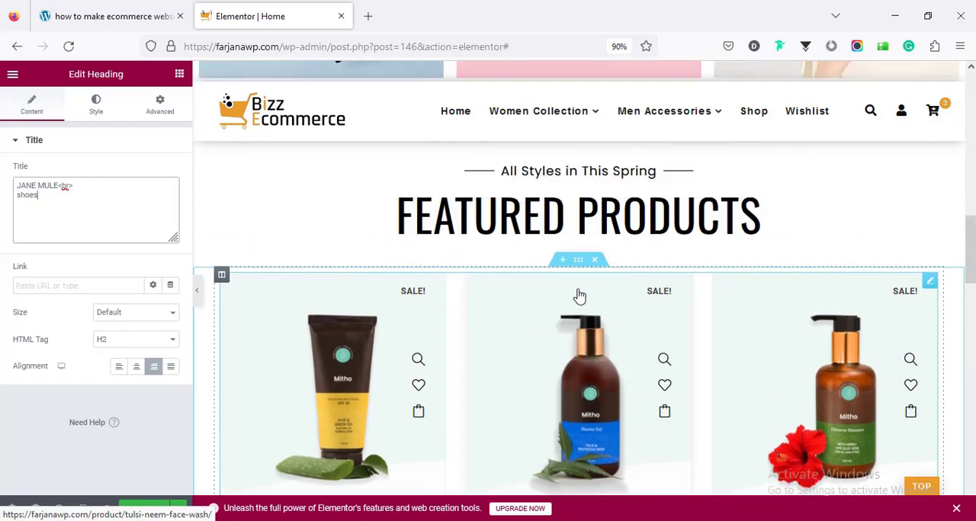
click(519, 333)
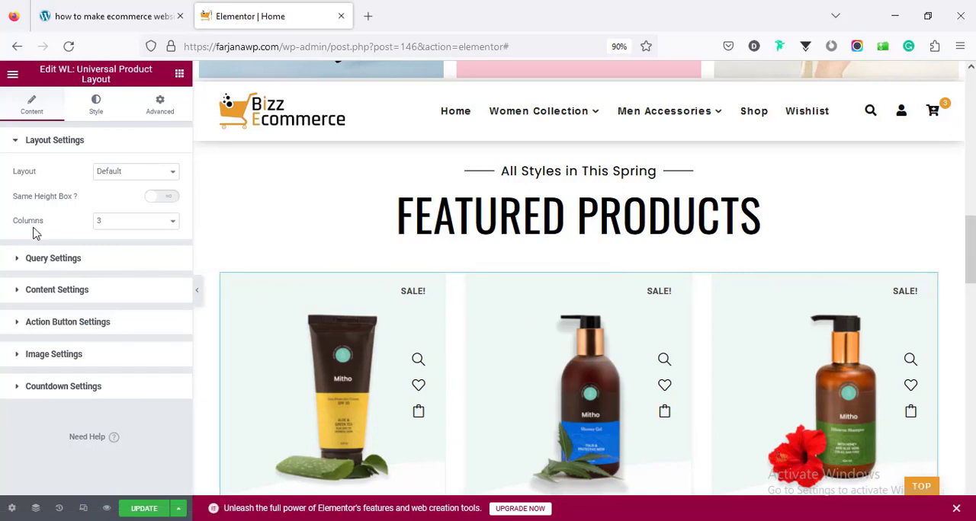
click(113, 223)
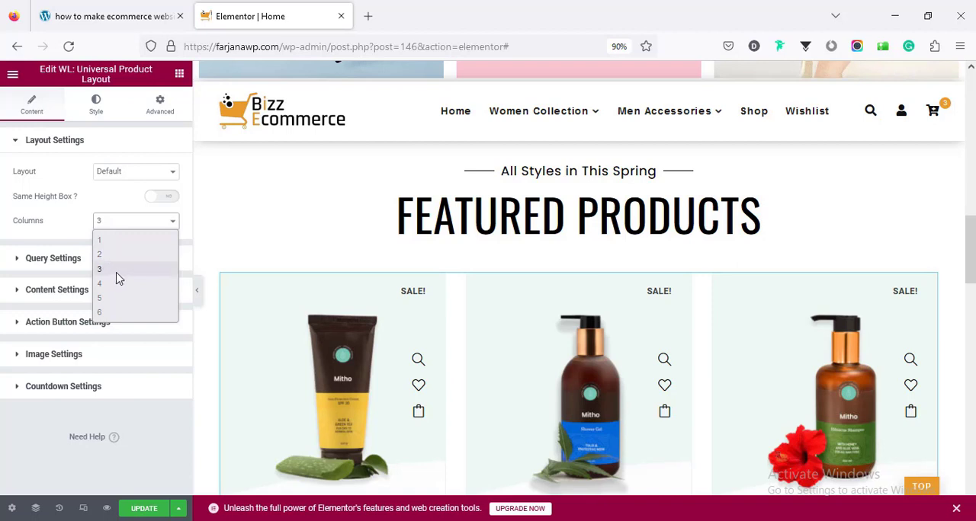
click(87, 223)
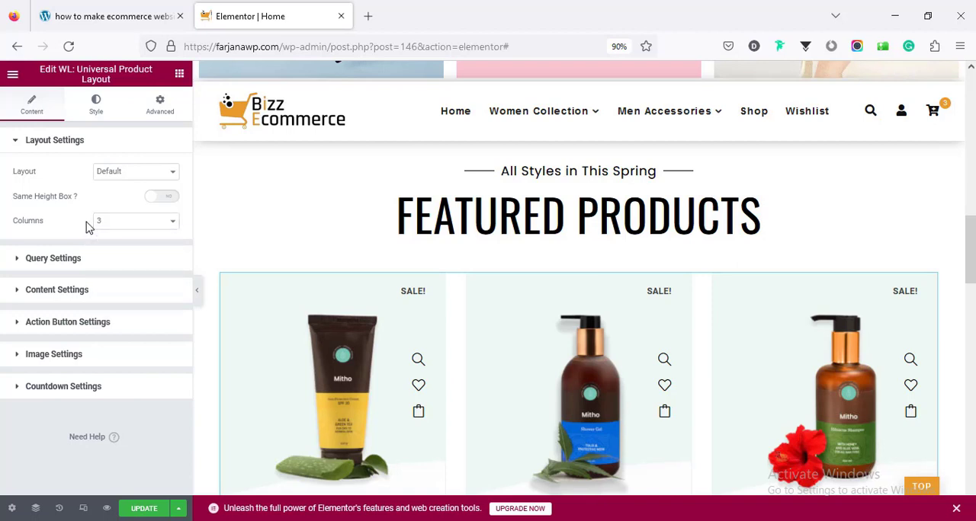
- Try the Featured Products filter in the product layout's query settings and restore the Recent Products filter
click(82, 262)
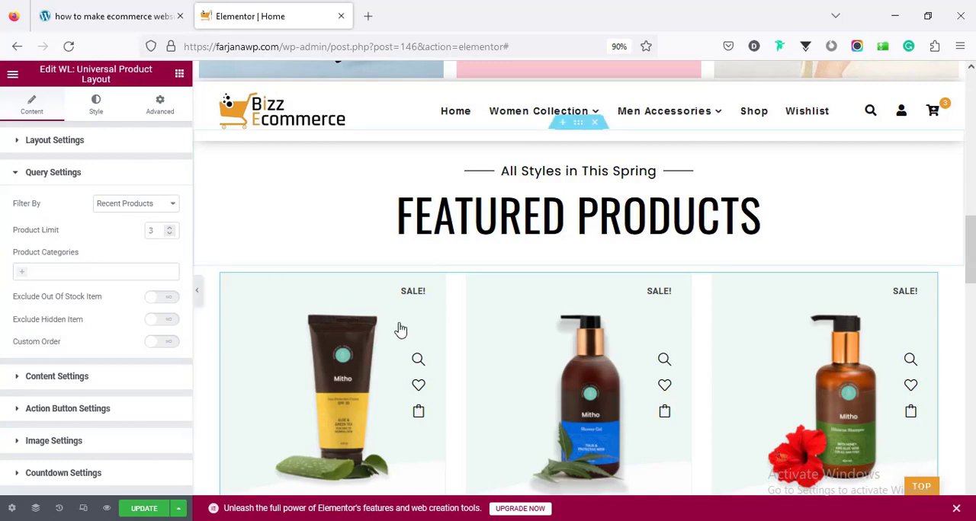
scroll(399, 327, down, 3)
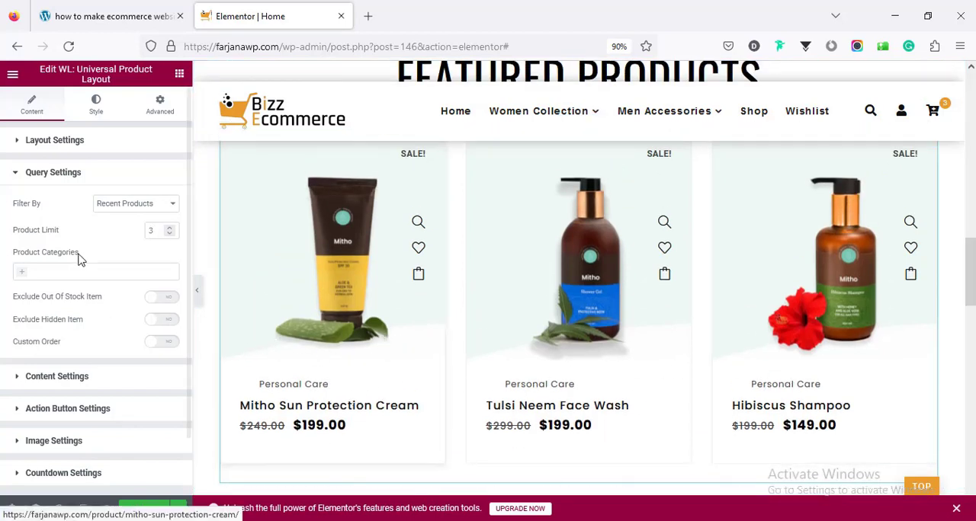
click(115, 205)
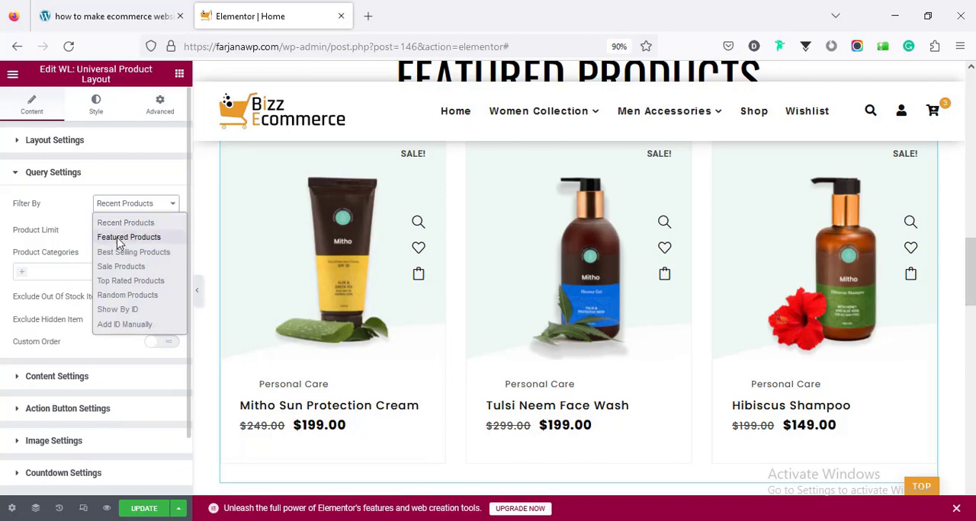
click(119, 237)
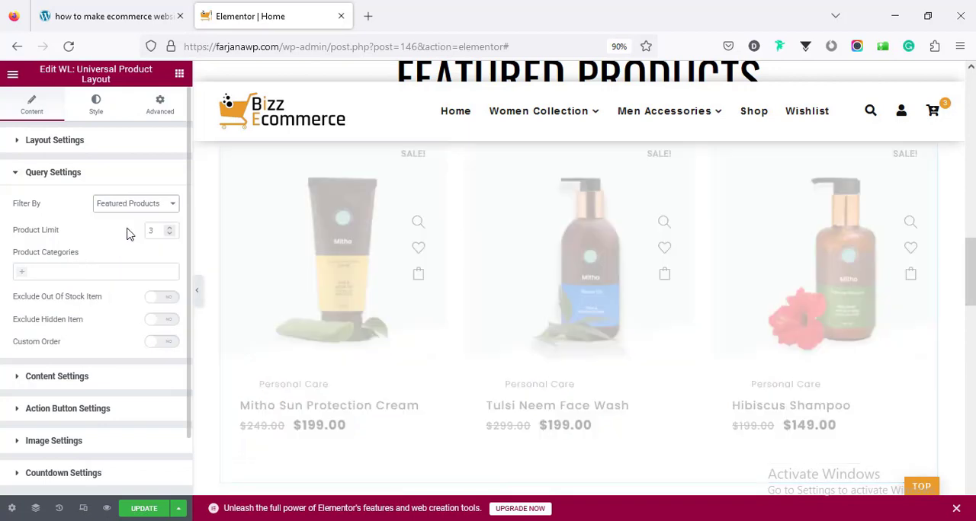
scroll(289, 285, up, 3)
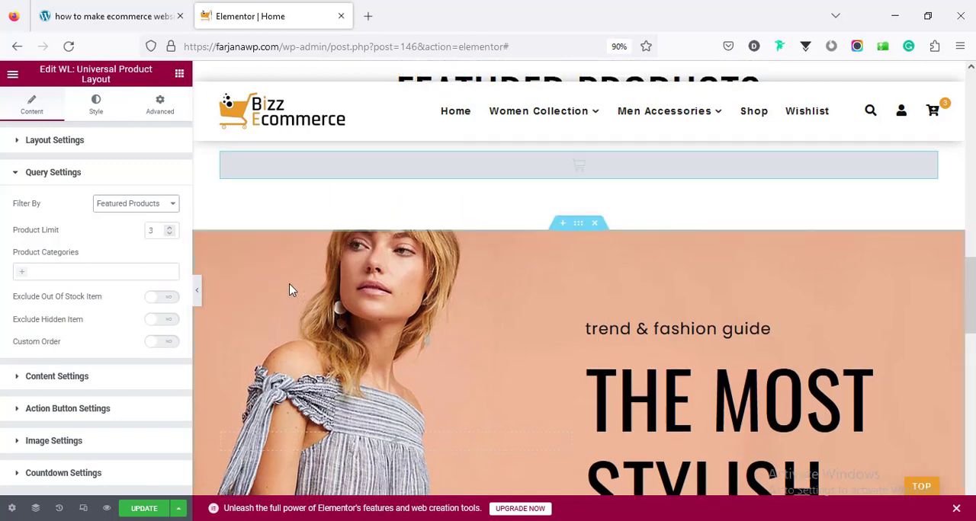
scroll(282, 287, up, 1)
scroll(170, 259, down, 1)
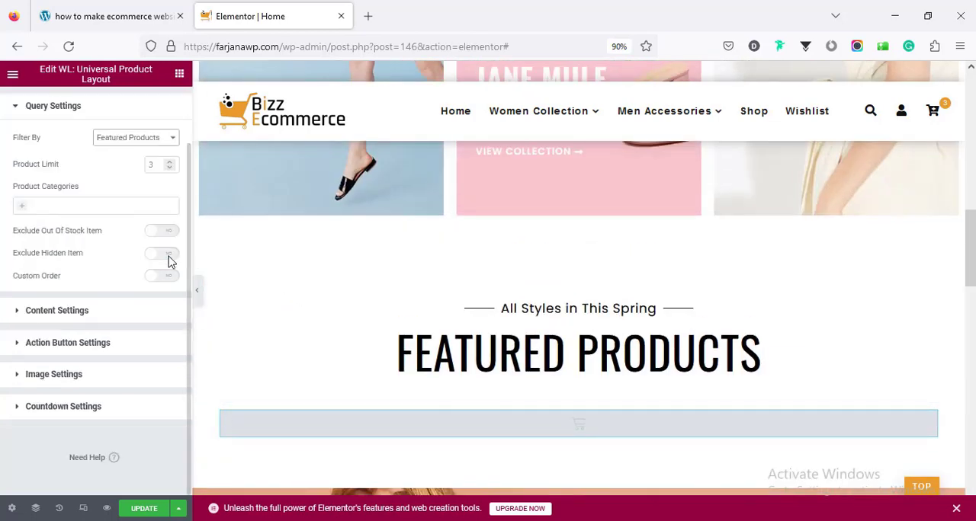
click(142, 142)
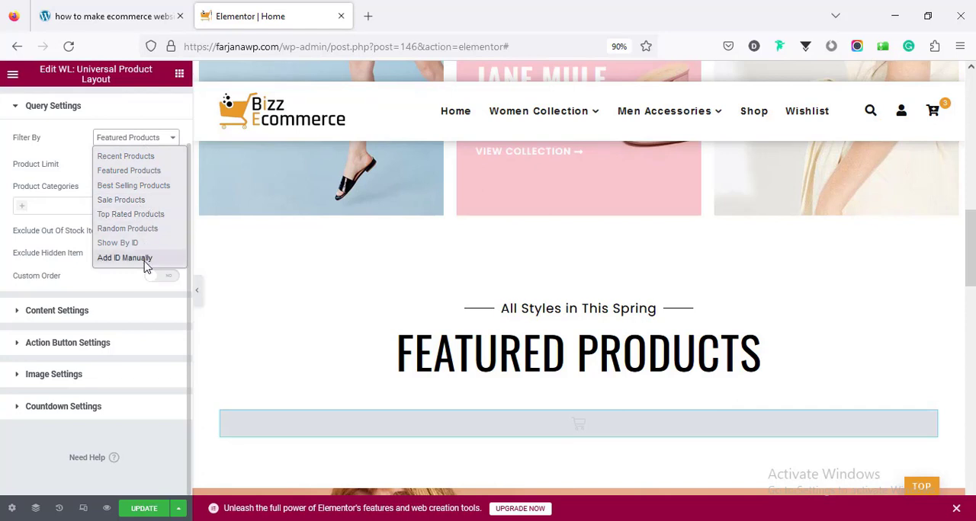
click(125, 156)
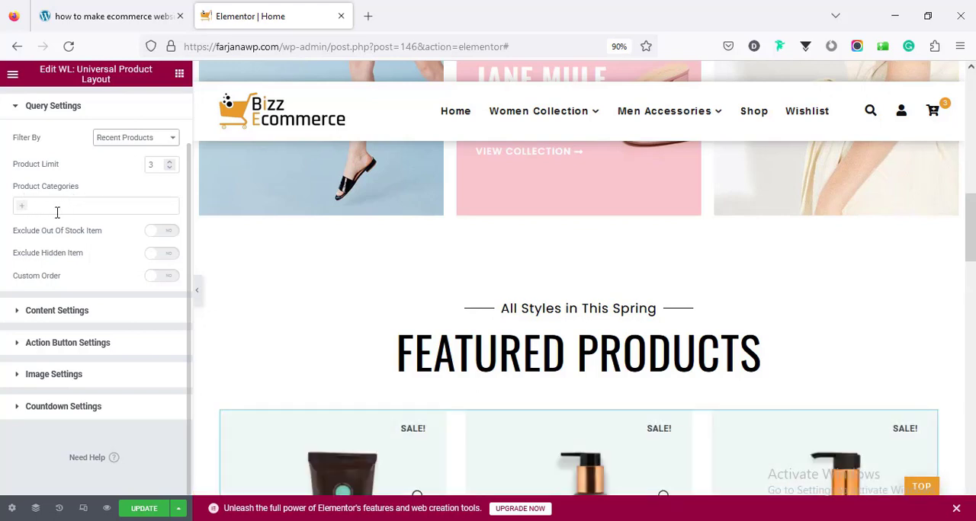
- Try limiting the product layout's query to the Men Accessories category and remove that category again
click(27, 206)
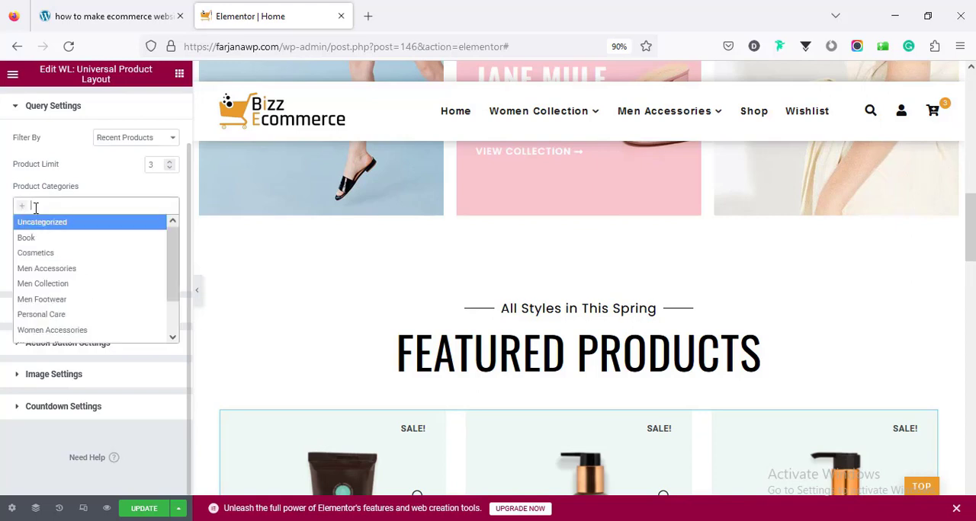
click(80, 270)
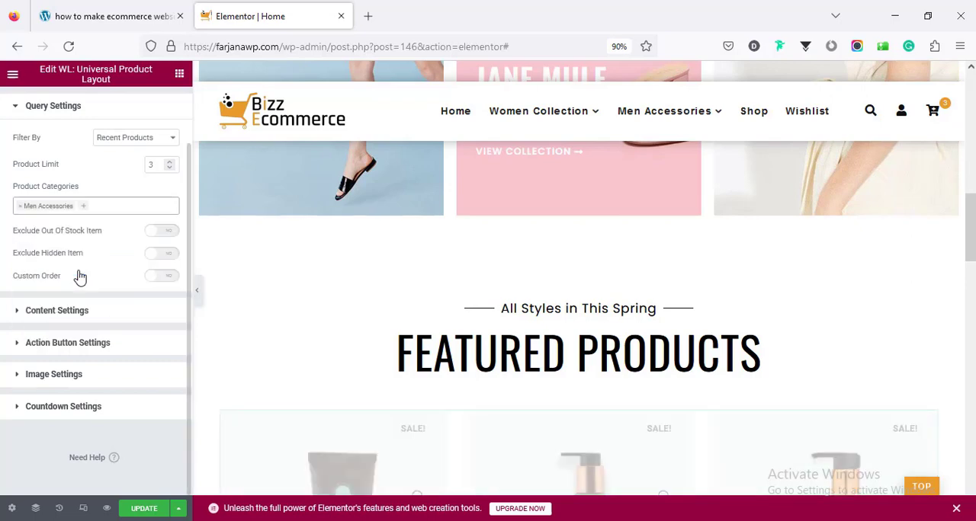
scroll(254, 285, down, 3)
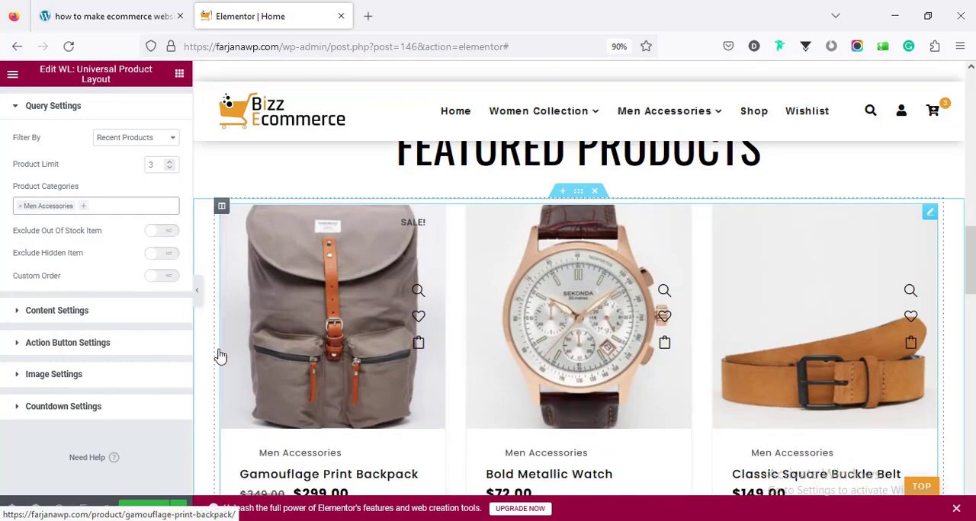
click(20, 211)
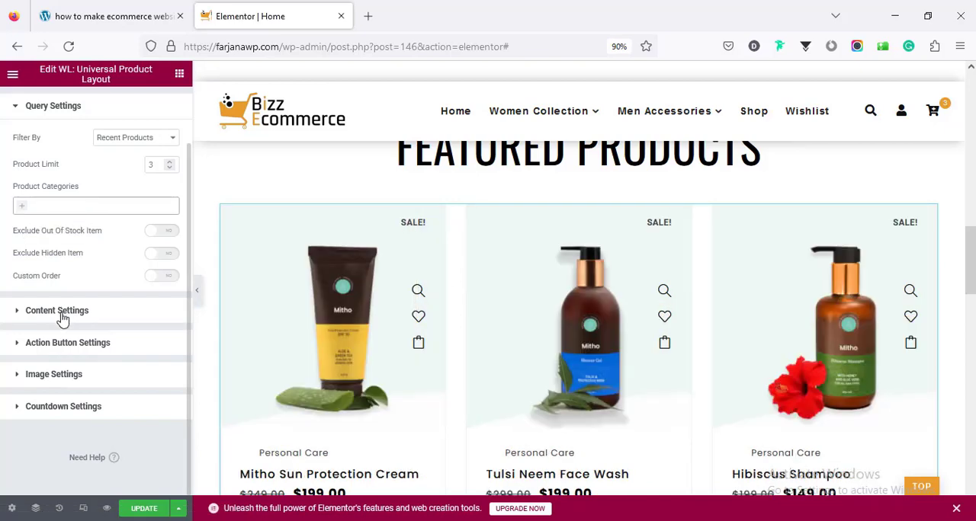
- Examine the product layout's content settings with their style options and its action button settings
click(61, 314)
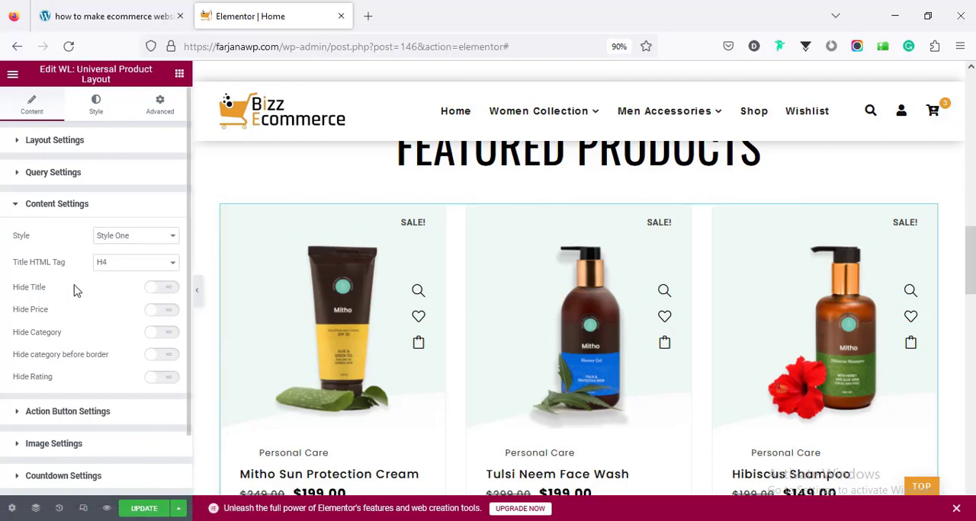
scroll(368, 356, down, 3)
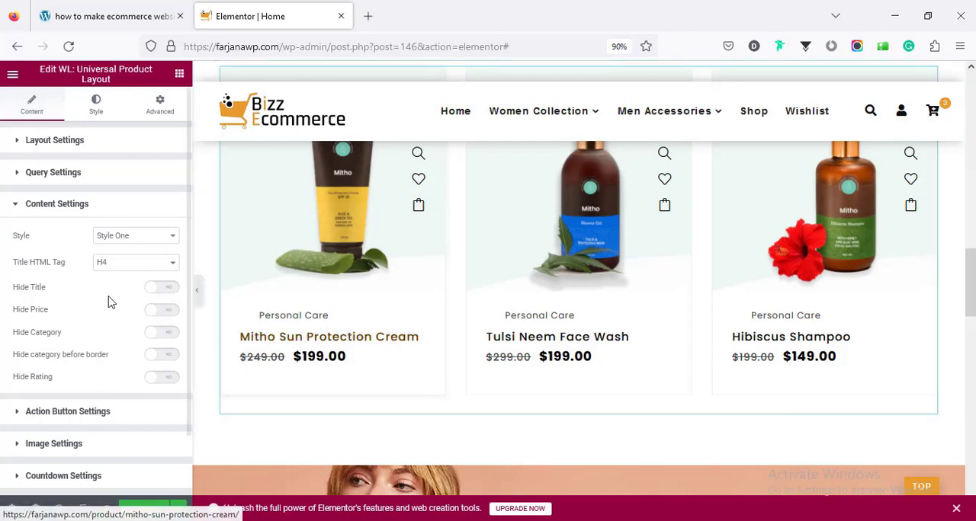
scroll(137, 328, down, 2)
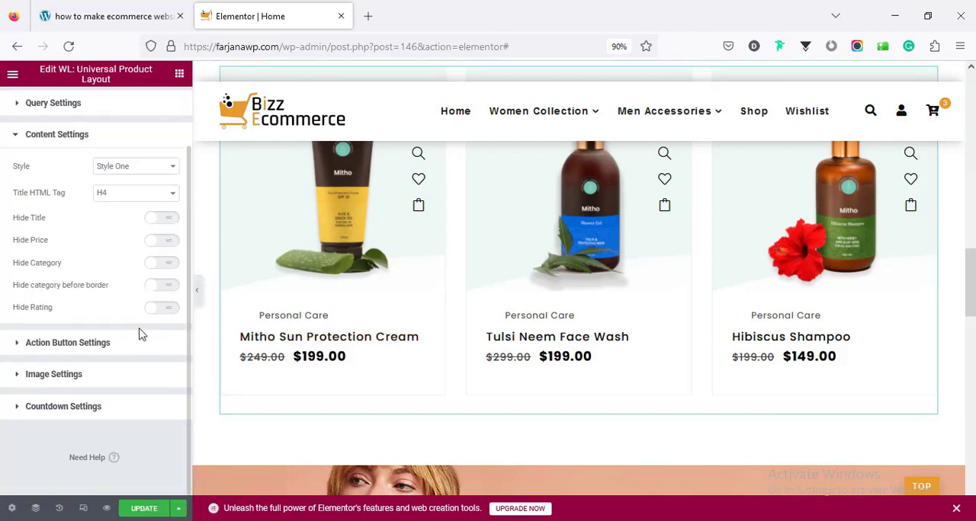
click(131, 167)
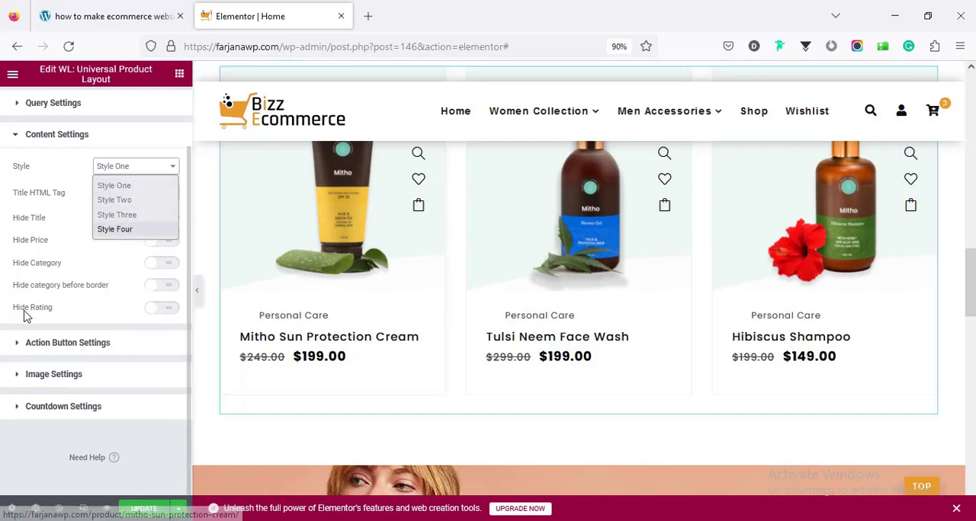
click(3, 299)
click(67, 343)
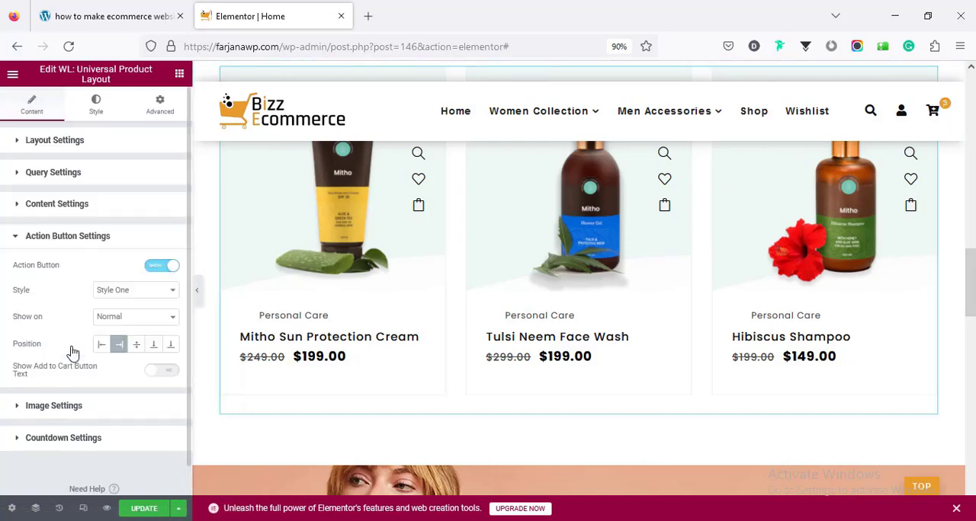
scroll(360, 326, up, 1)
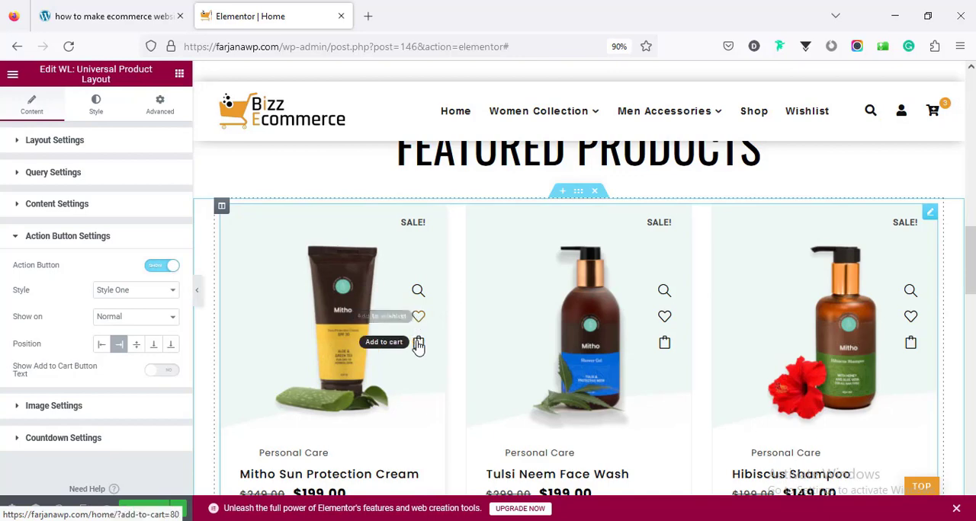
- With the editing panel temporarily hidden, test the quick view and add-to-wishlist actions of the Mitho Sun Protection Cream product
click(197, 293)
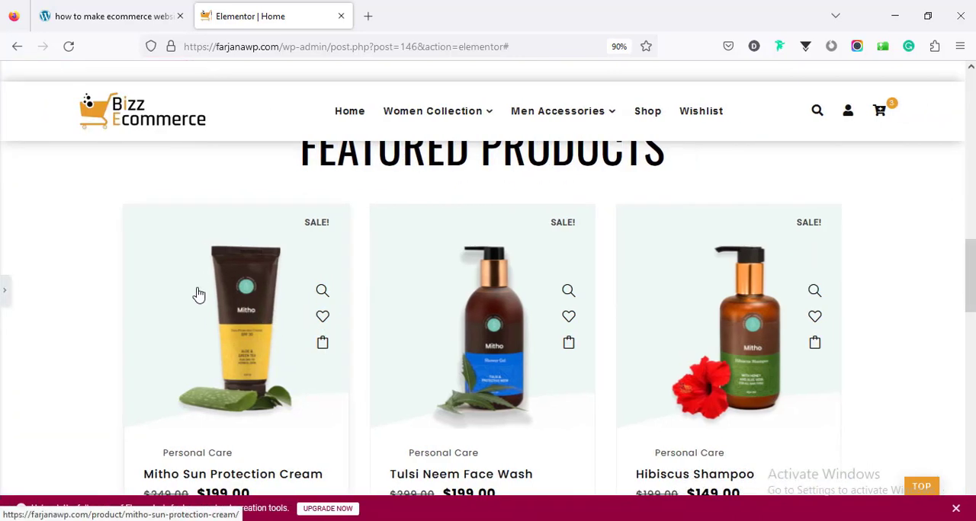
click(323, 293)
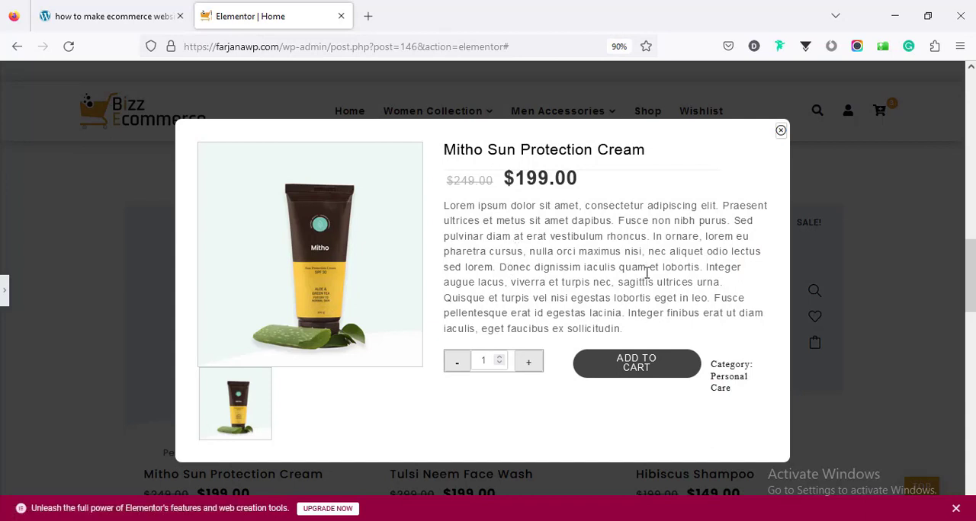
click(780, 131)
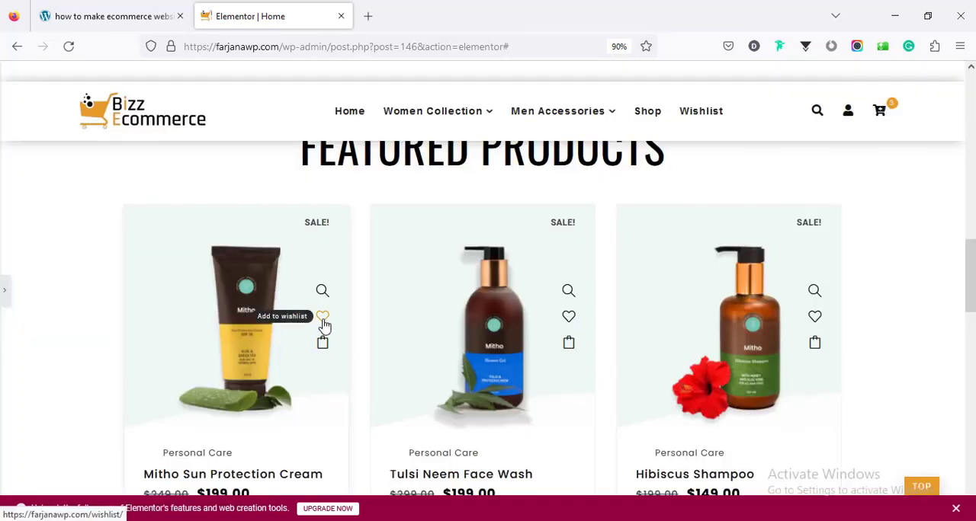
click(324, 320)
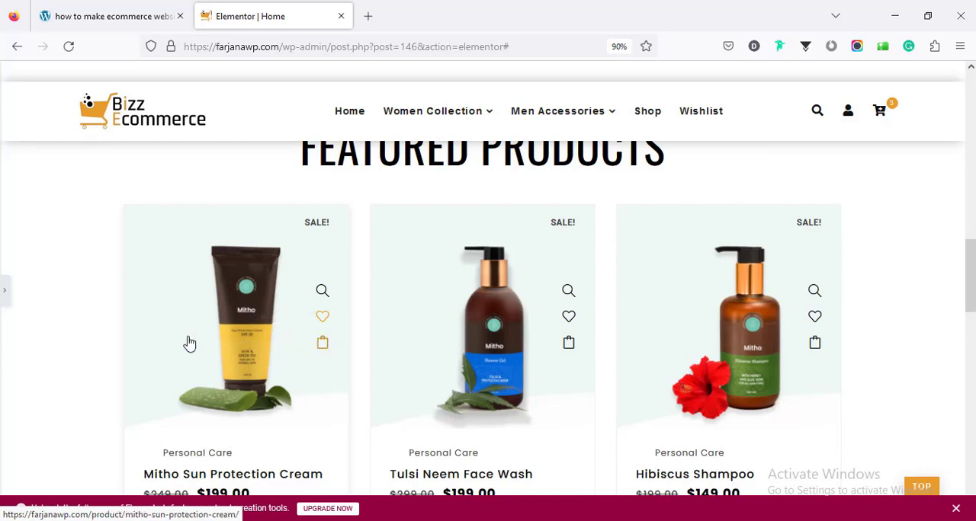
click(3, 292)
- Open the "THE MOST STYLISH" heading of the trend & fashion guide banner for editing and select "stylish" in its title text
scroll(370, 338, down, 5)
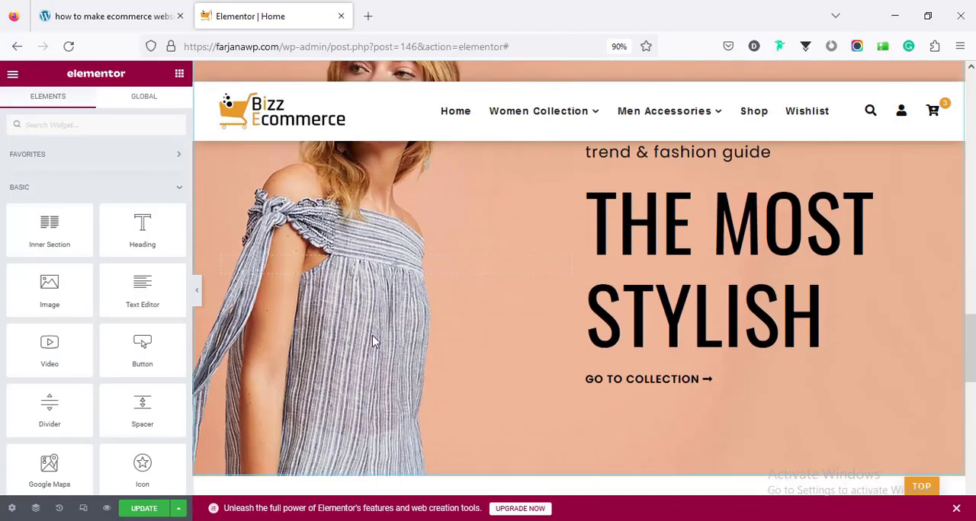
scroll(373, 341, up, 2)
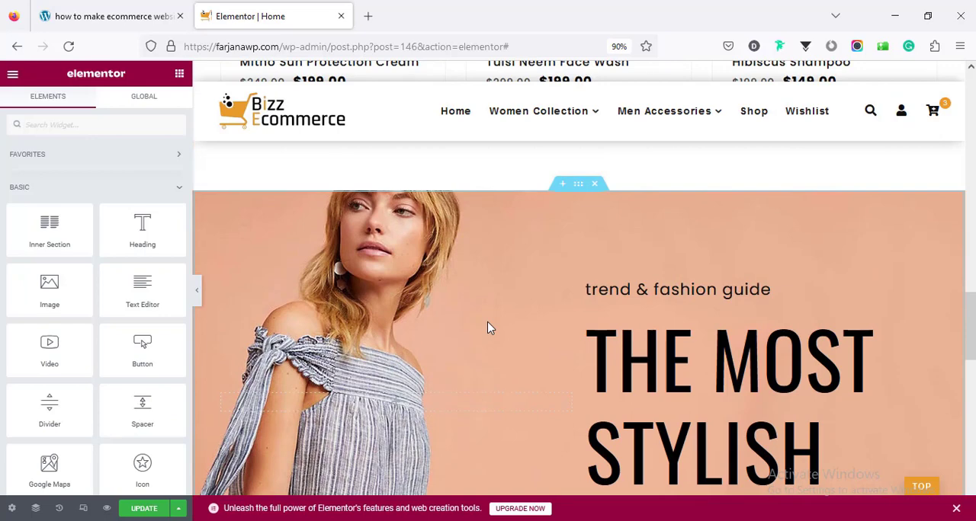
scroll(514, 317, down, 1)
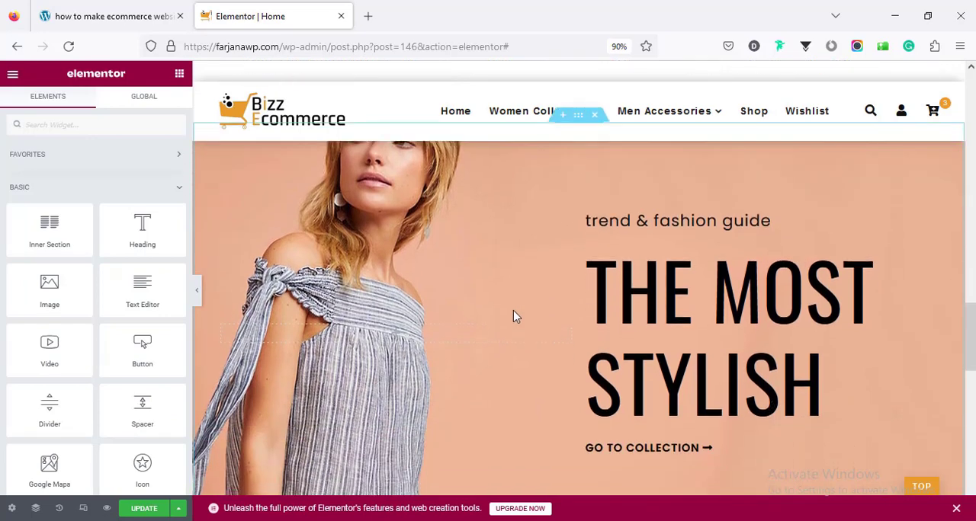
scroll(513, 317, up, 1)
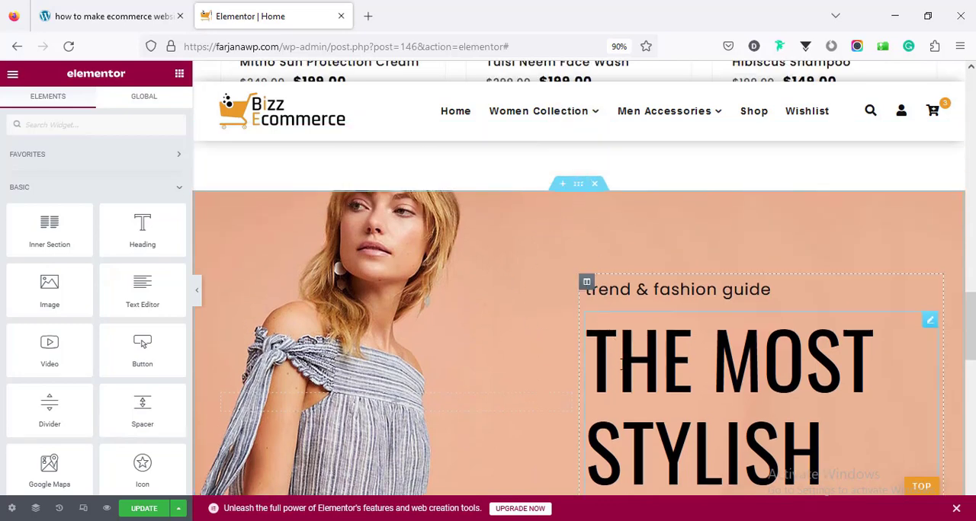
click(622, 364)
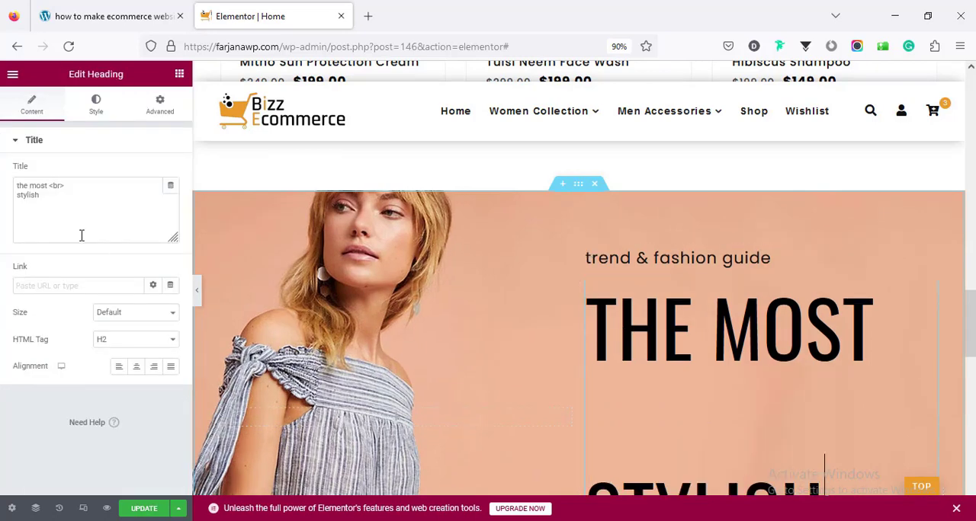
double_click(59, 214)
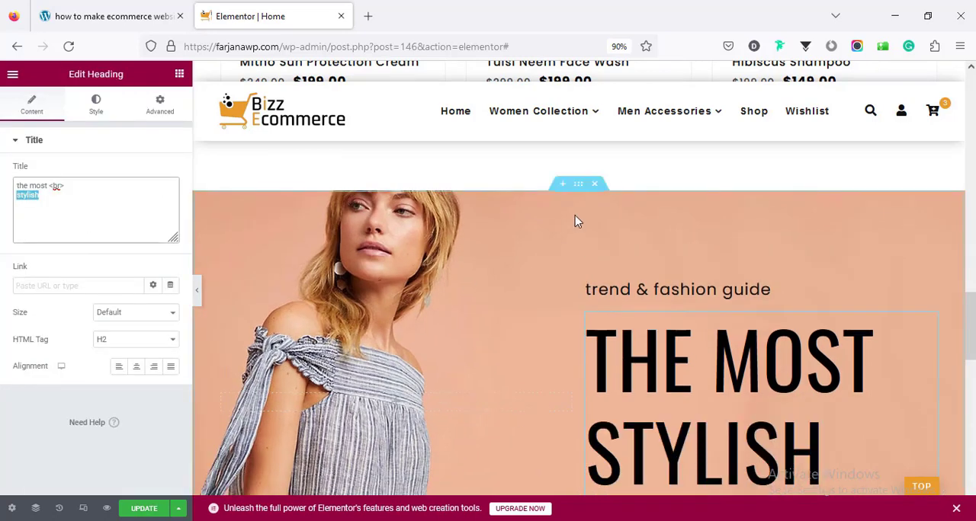
- Examine the trend & fashion guide banner section's background style and image choice, plus the delivery section below it
click(576, 186)
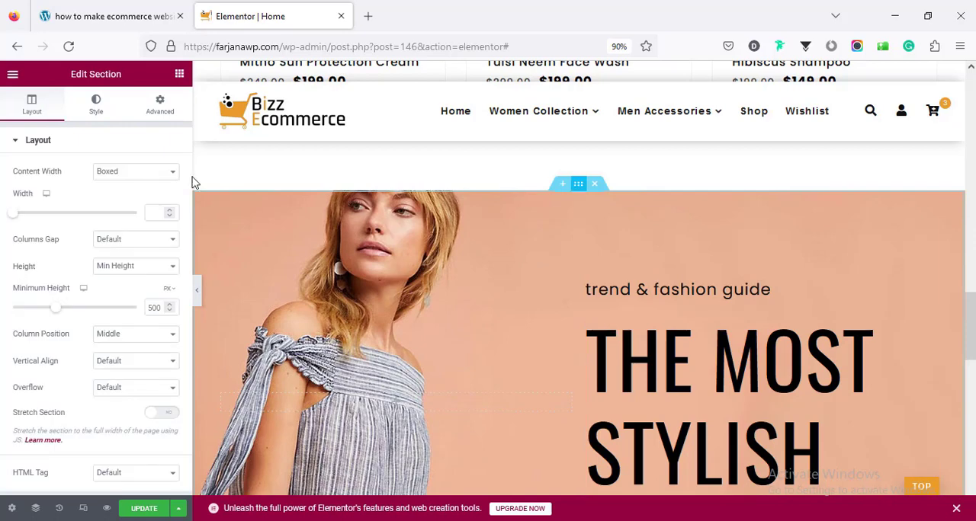
click(96, 108)
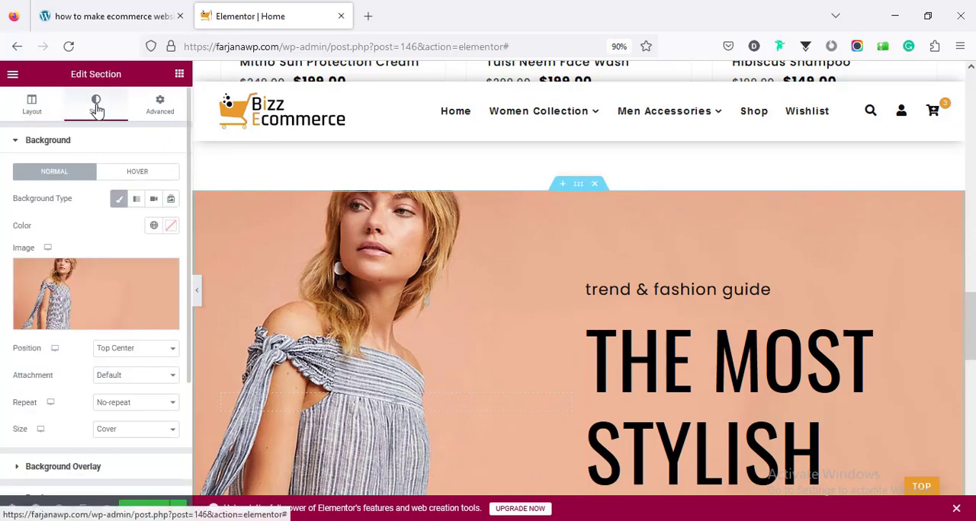
click(74, 285)
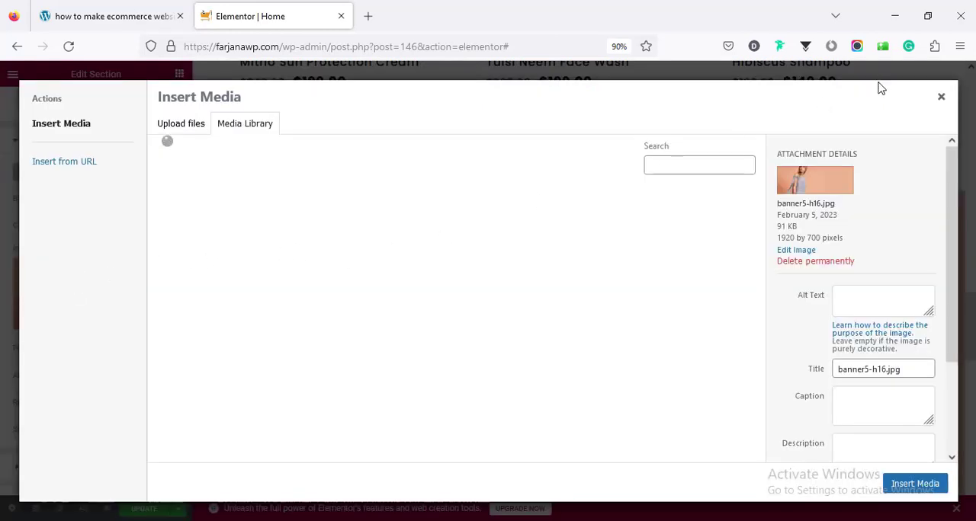
click(943, 99)
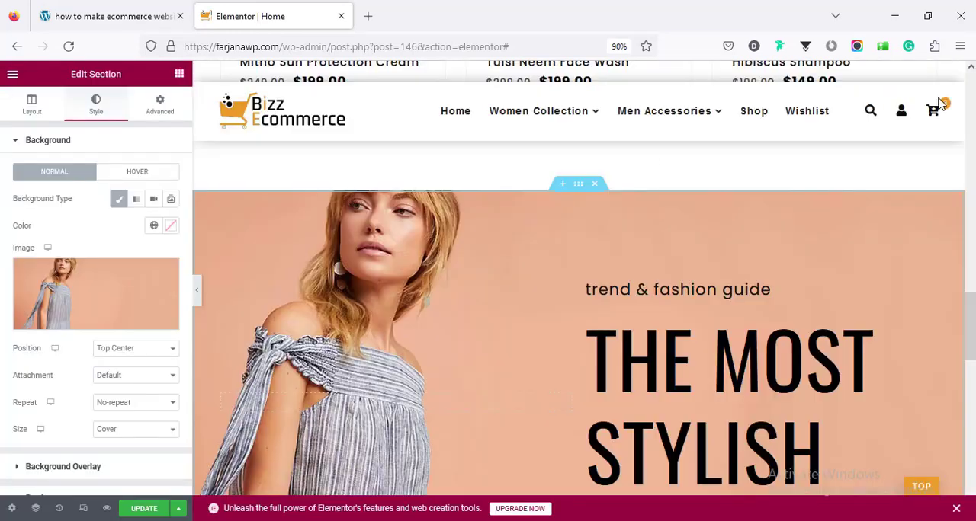
scroll(781, 375, down, 5)
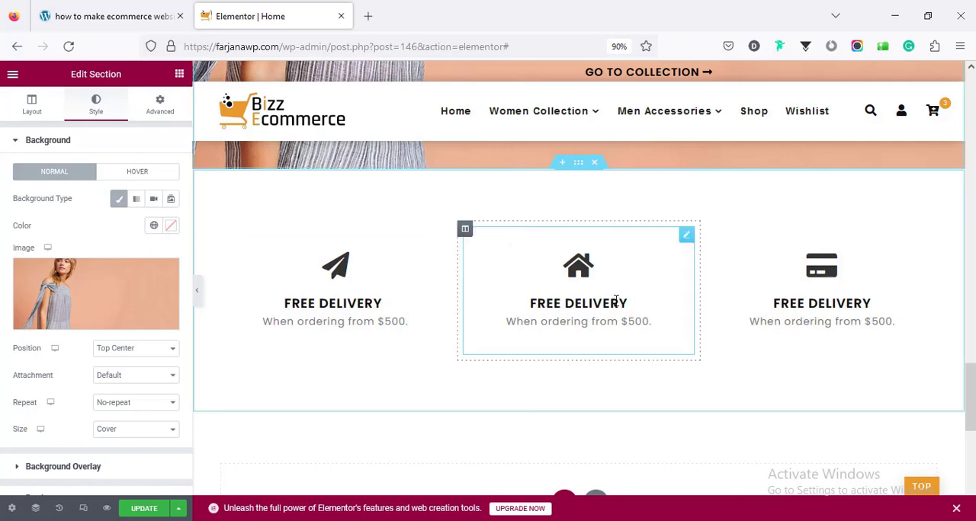
drag(970, 396, 970, 76)
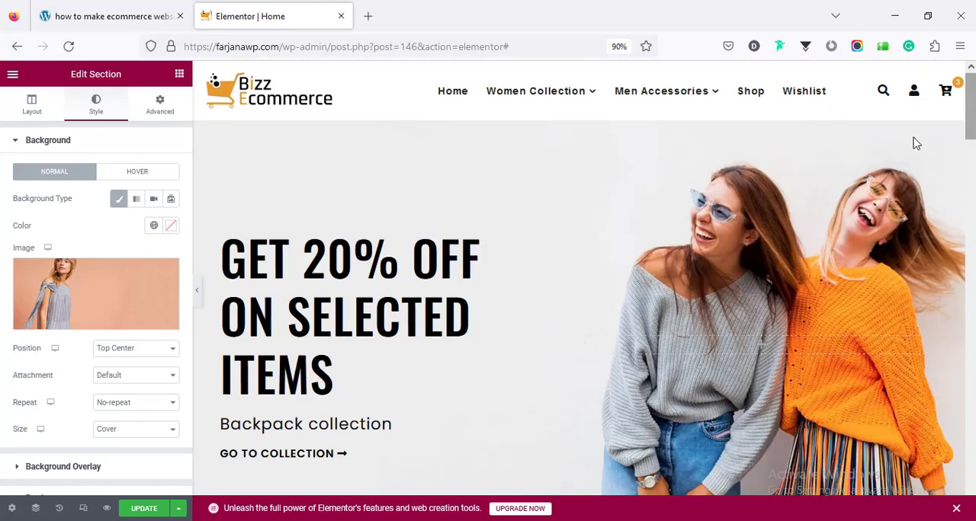
- Preview the Home page in the tablet and mobile responsive modes, checking each from its header, and return to desktop mode
click(85, 510)
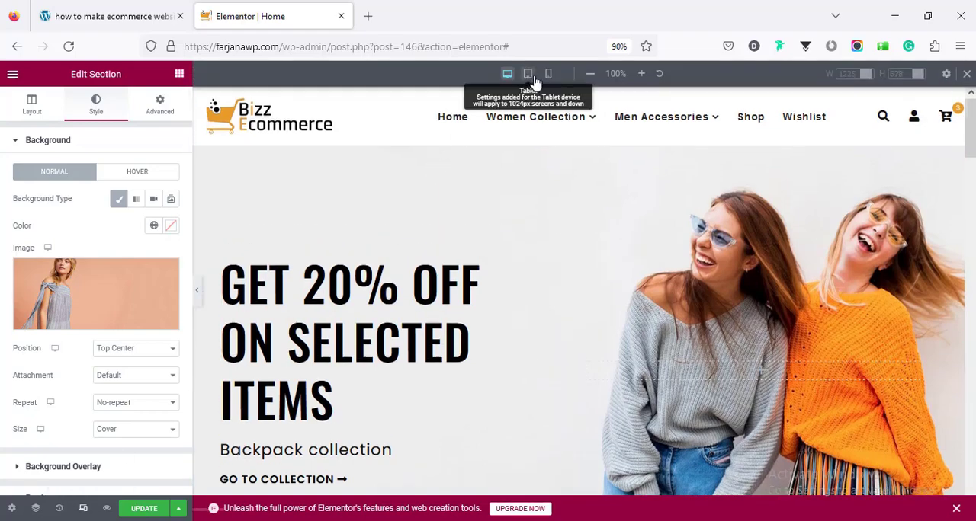
click(527, 74)
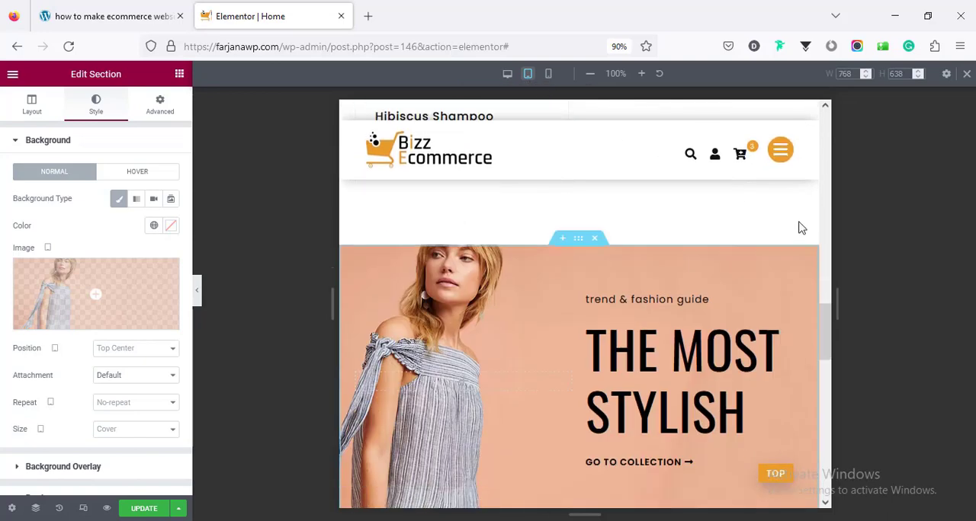
drag(828, 316, 825, 113)
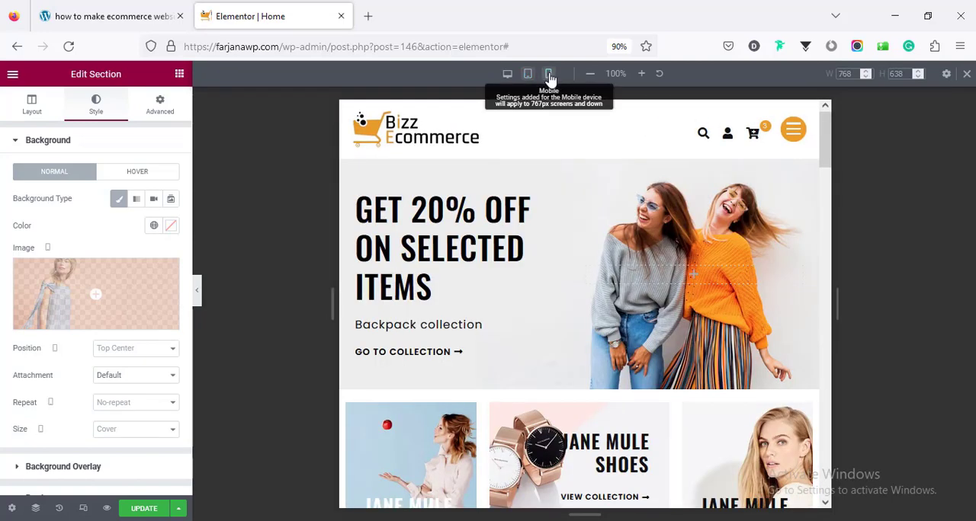
click(548, 74)
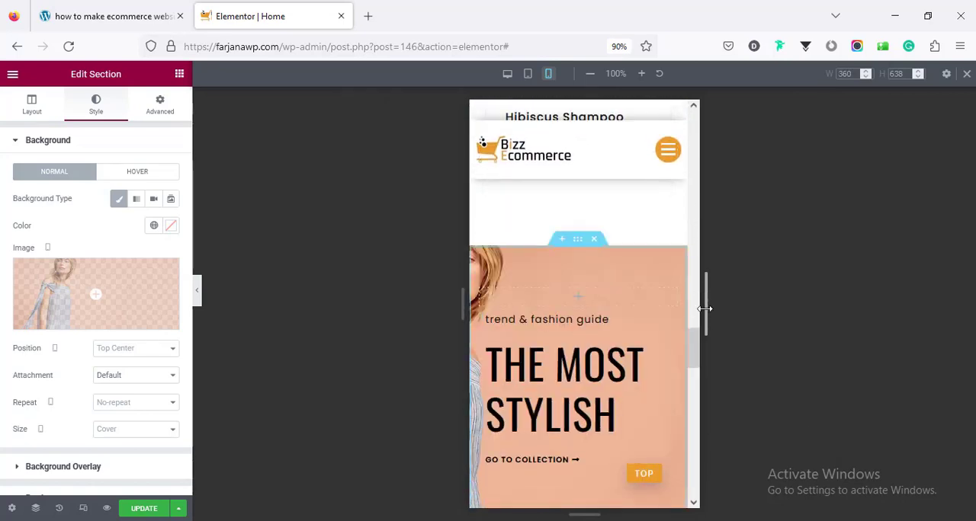
drag(695, 343, 688, 131)
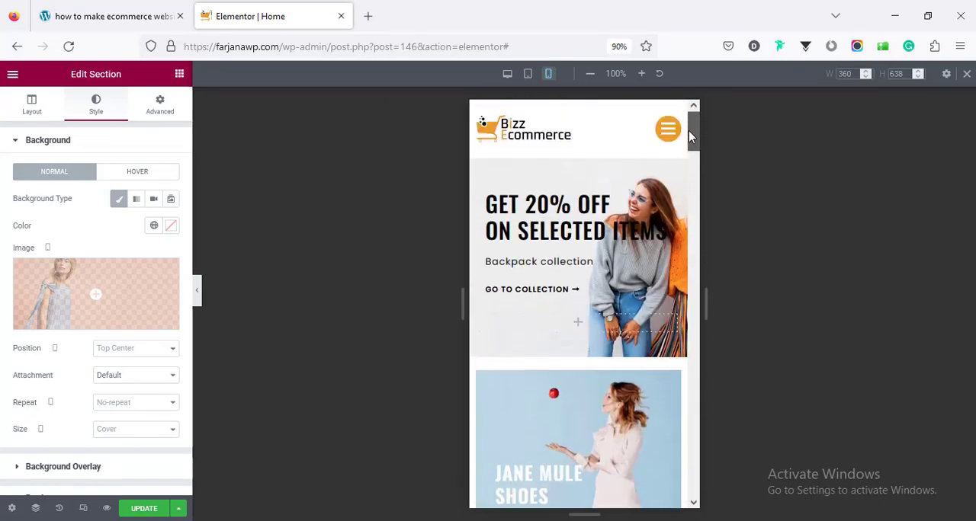
click(508, 76)
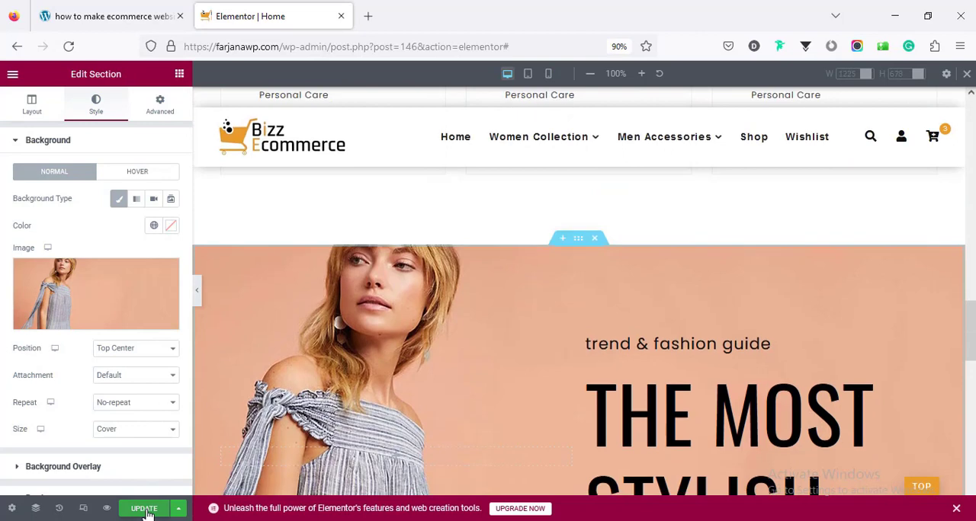
- Update the Home page and leave the editor to view its published version
click(150, 512)
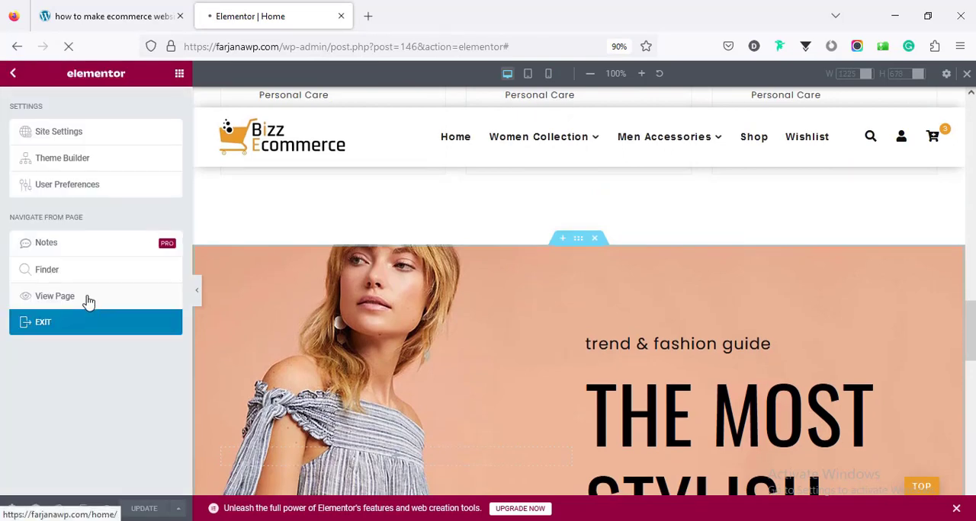
click(55, 296)
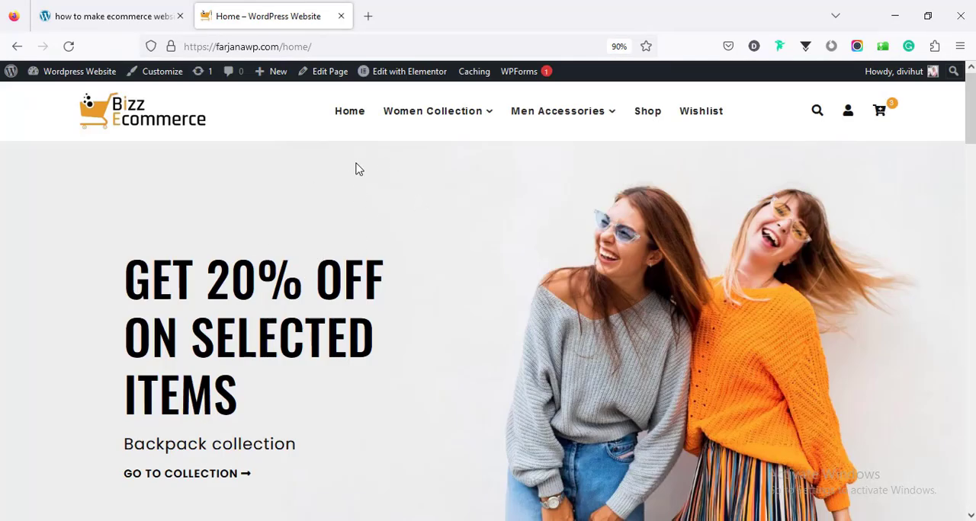
- Open the WordPress dashboard in a new browser tab and go to the Reading settings
mouse_move(75, 81)
middle_click(68, 97)
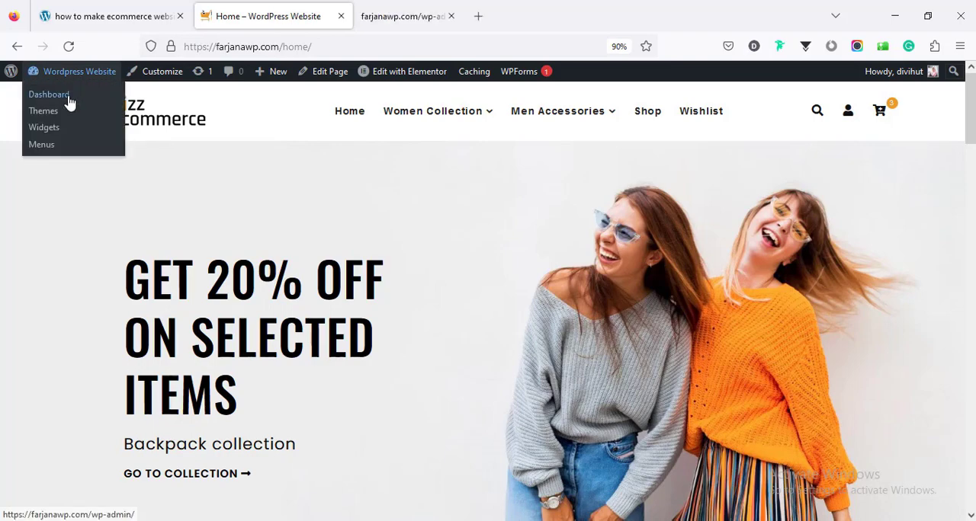
click(415, 16)
scroll(64, 468, down, 2)
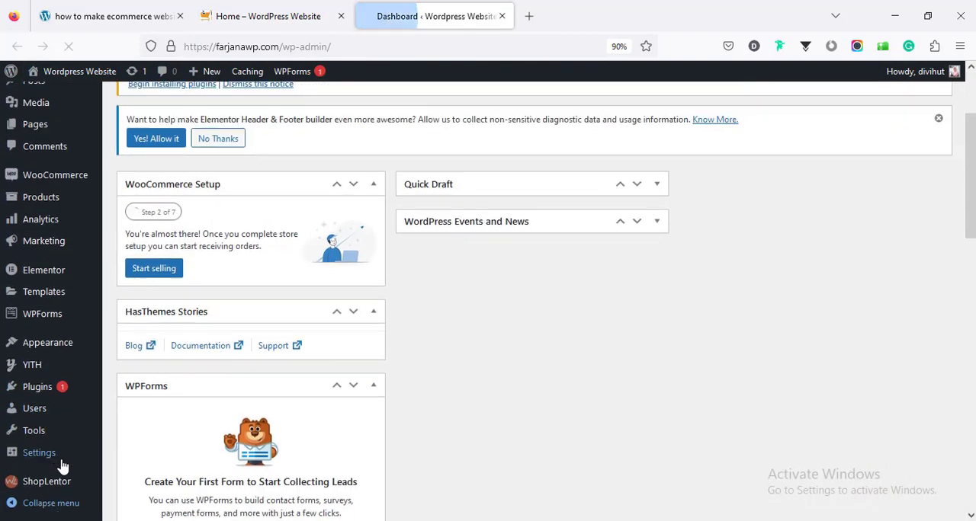
mouse_move(62, 457)
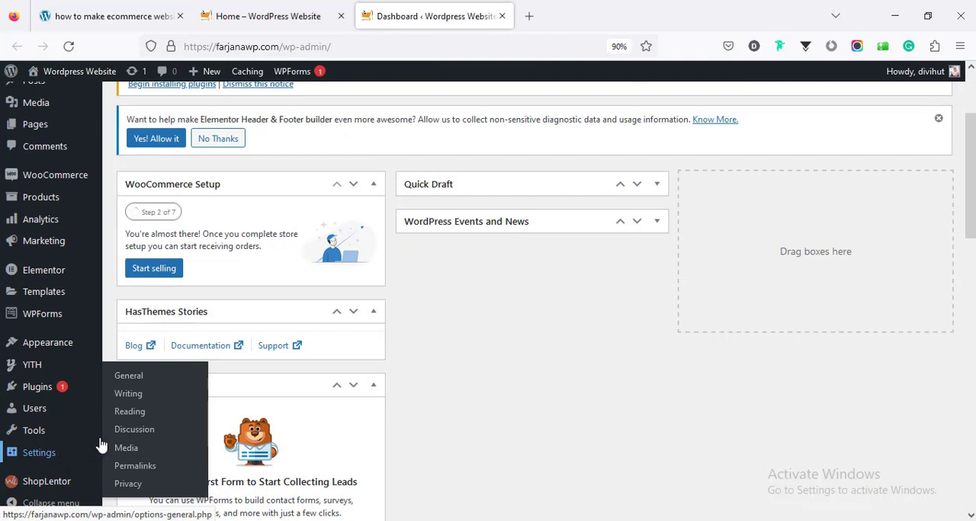
click(140, 419)
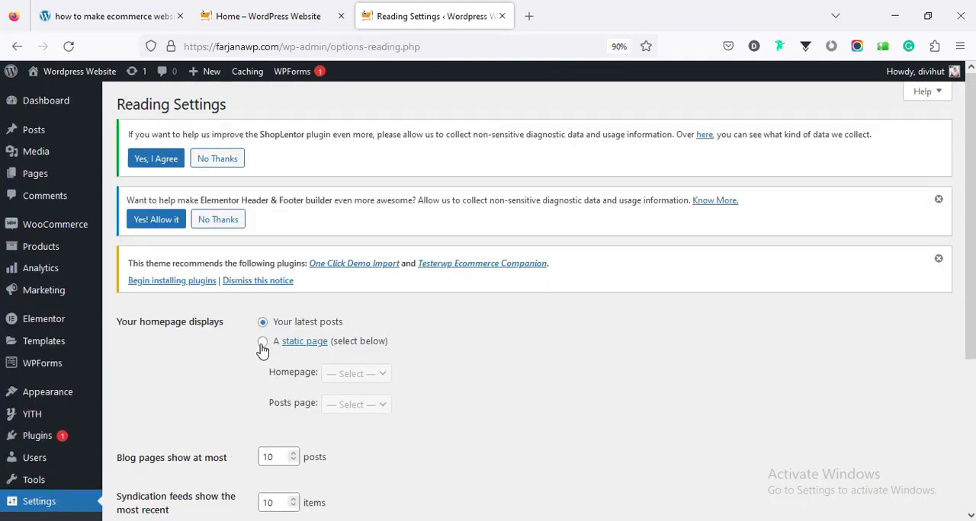
- Set the homepage to display a static page, choose Home as that page, and save the changes
click(261, 342)
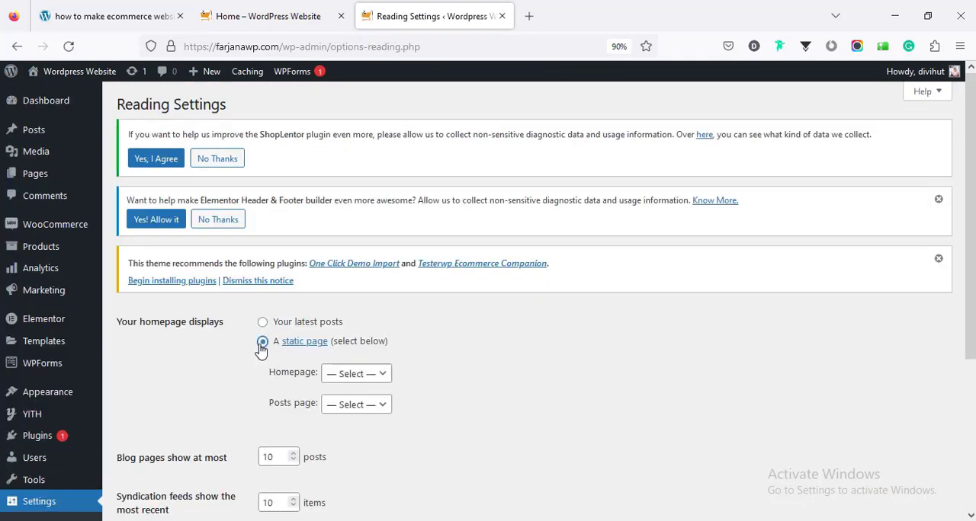
click(348, 375)
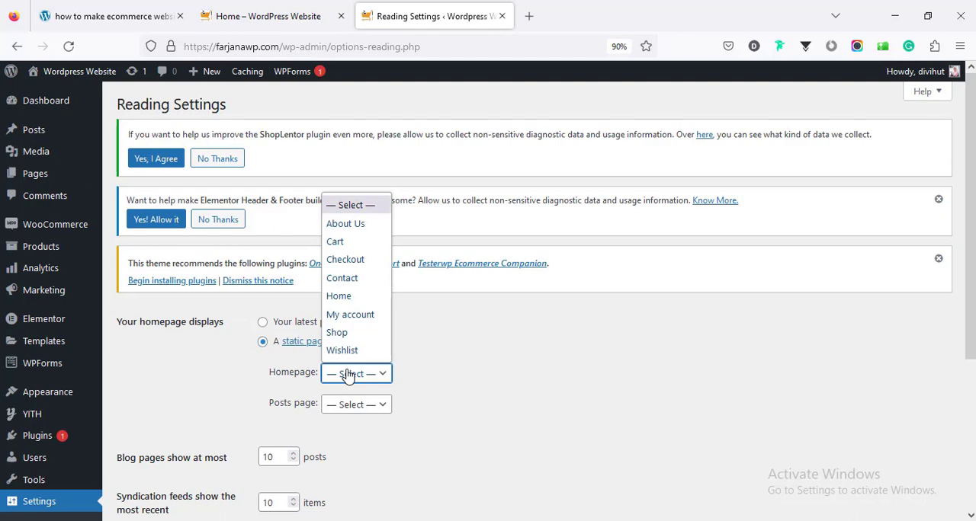
click(355, 301)
scroll(320, 400, down, 5)
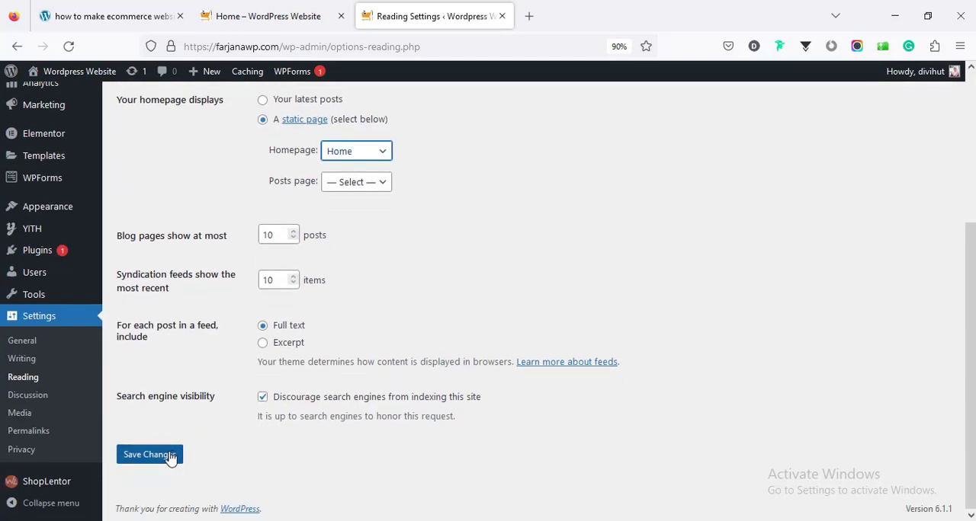
click(169, 455)
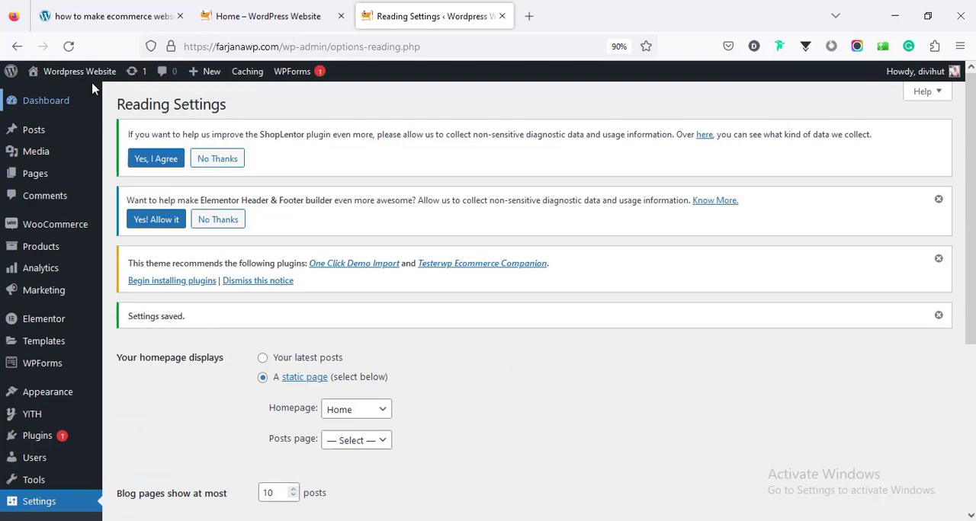
- Visit the site's front page and examine it from the hero banner down to the footer with its widgets
mouse_move(38, 74)
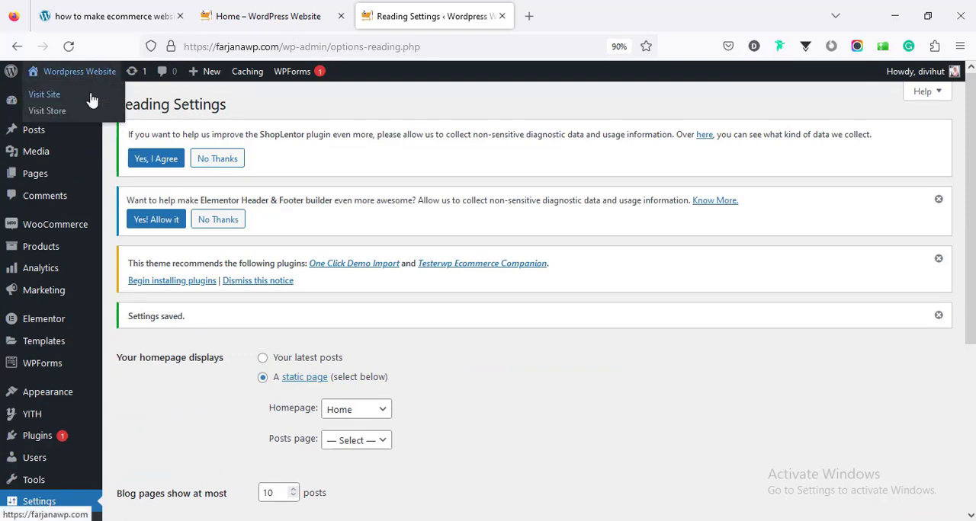
click(92, 100)
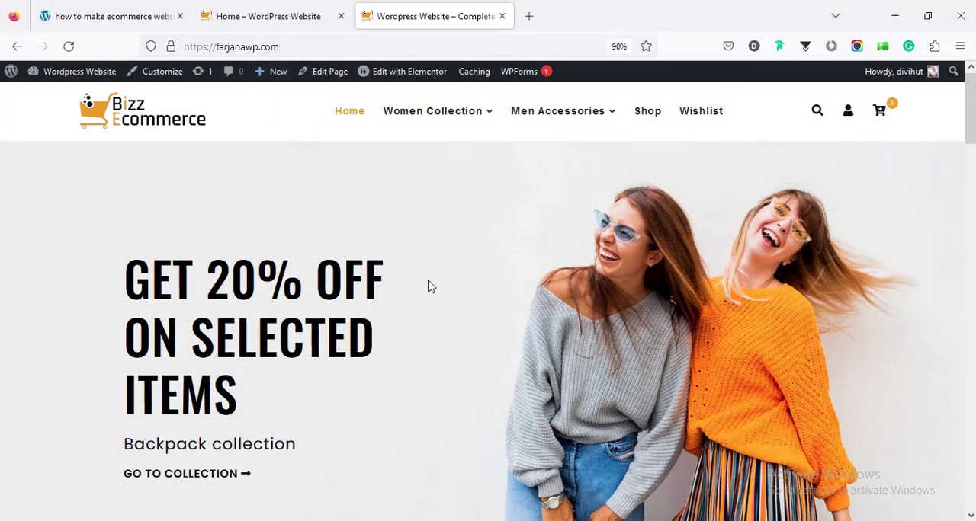
scroll(488, 304, down, 10)
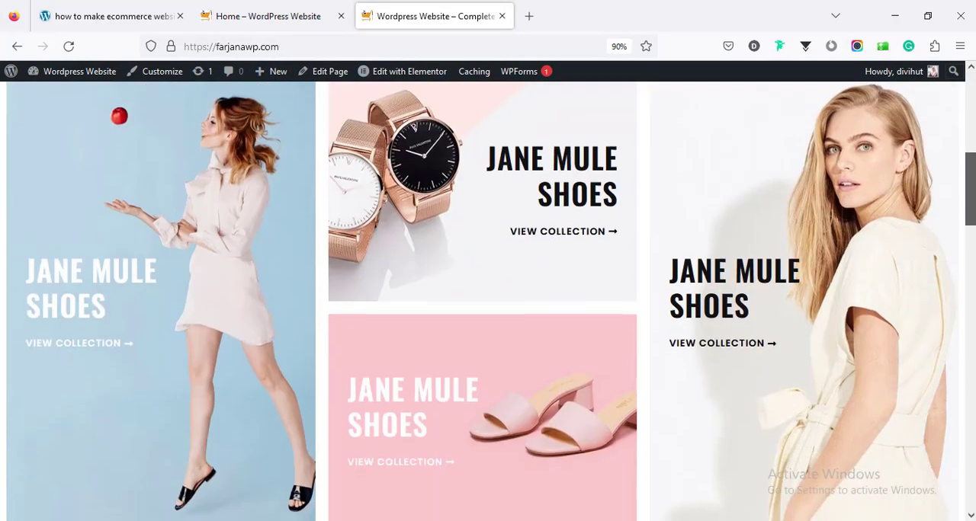
scroll(972, 455, down, 15)
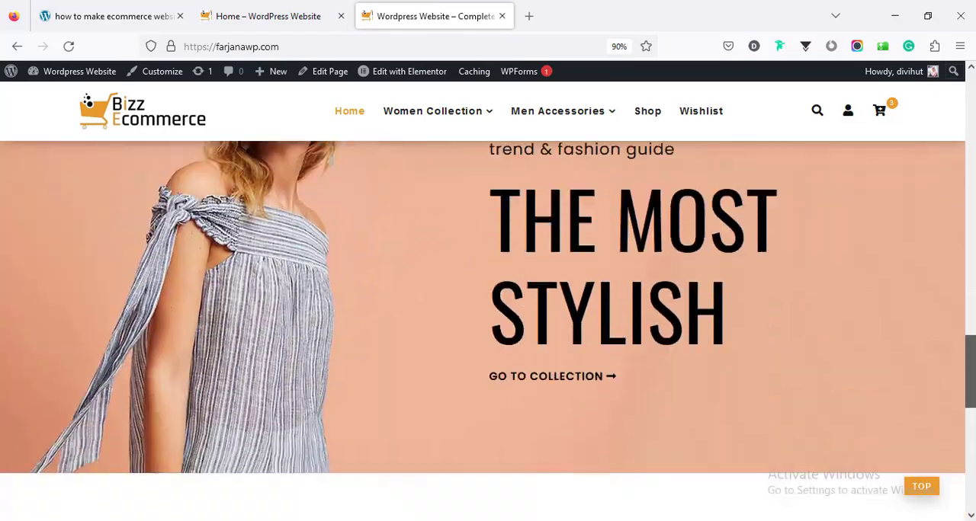
scroll(972, 442, up, 2)
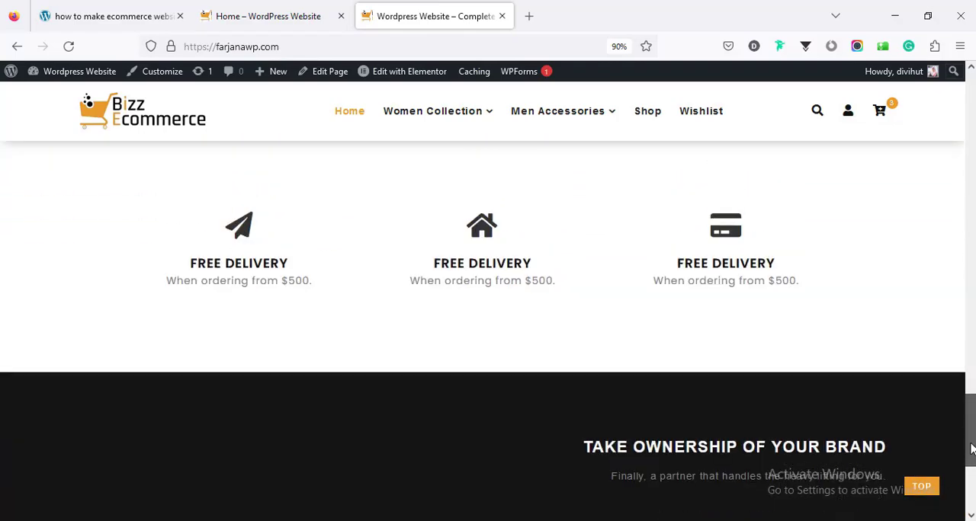
drag(972, 430, 971, 463)
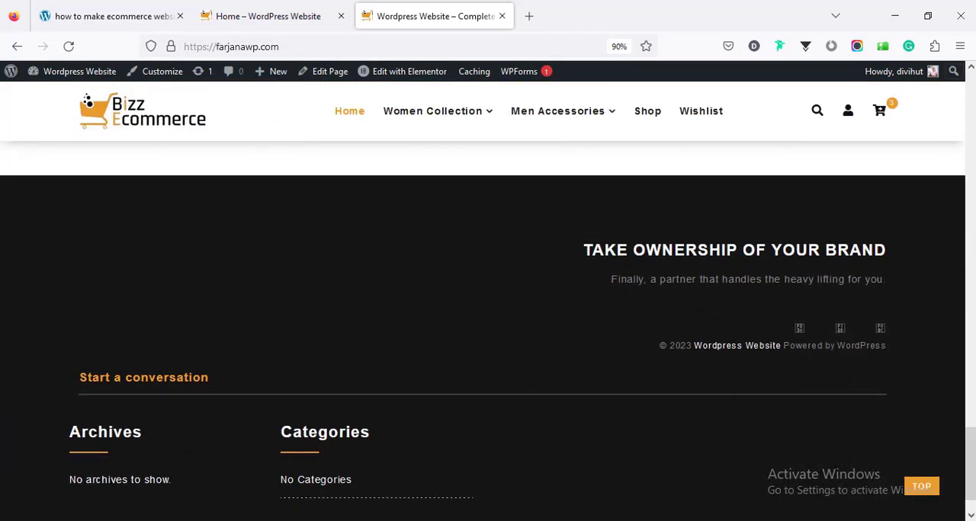
drag(971, 463, 971, 472)
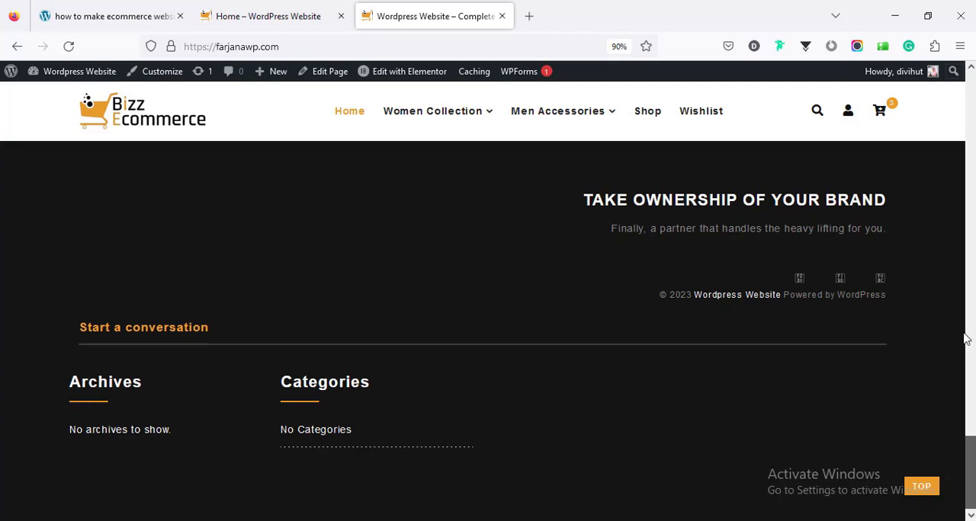
drag(967, 339, 965, 105)
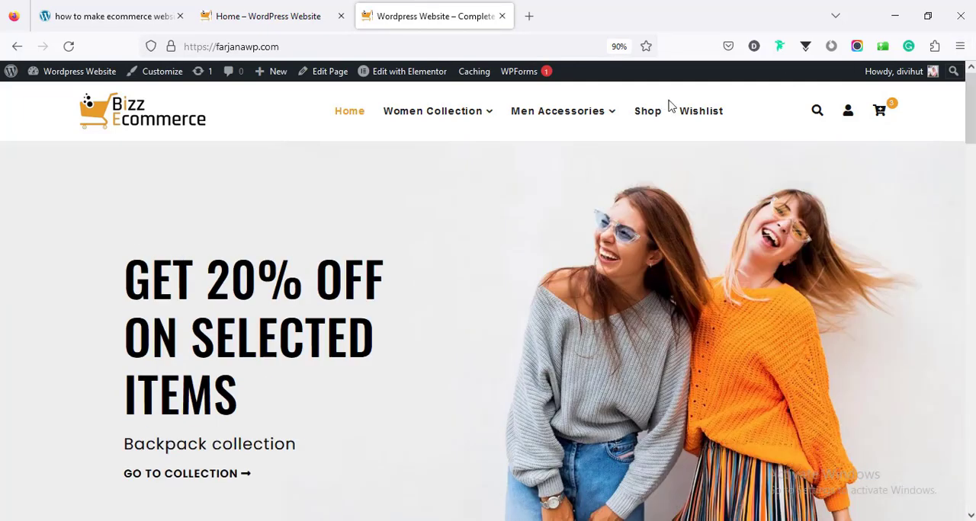
click(253, 15)
click(427, 12)
- Return to the WordPress dashboard and open the Elementor Header & Footer Builder template list
mouse_move(84, 71)
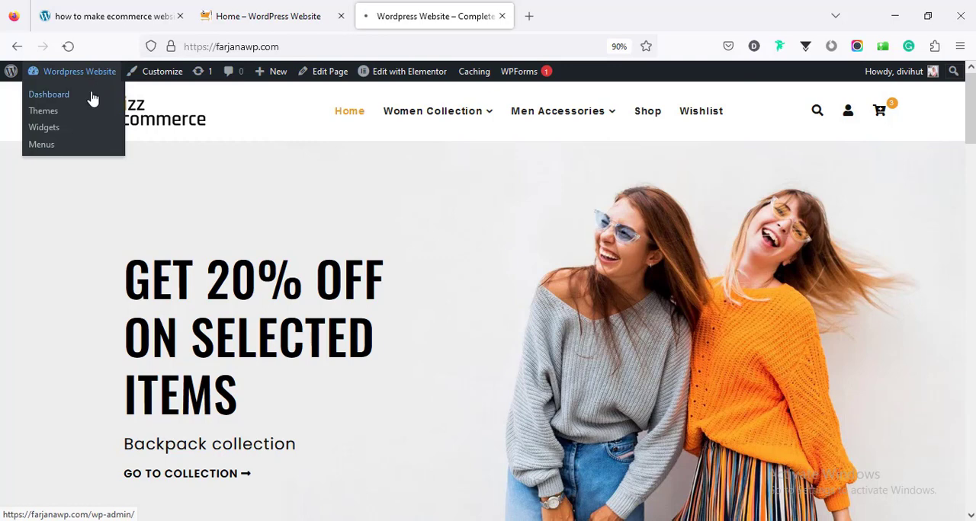
click(91, 97)
mouse_move(74, 345)
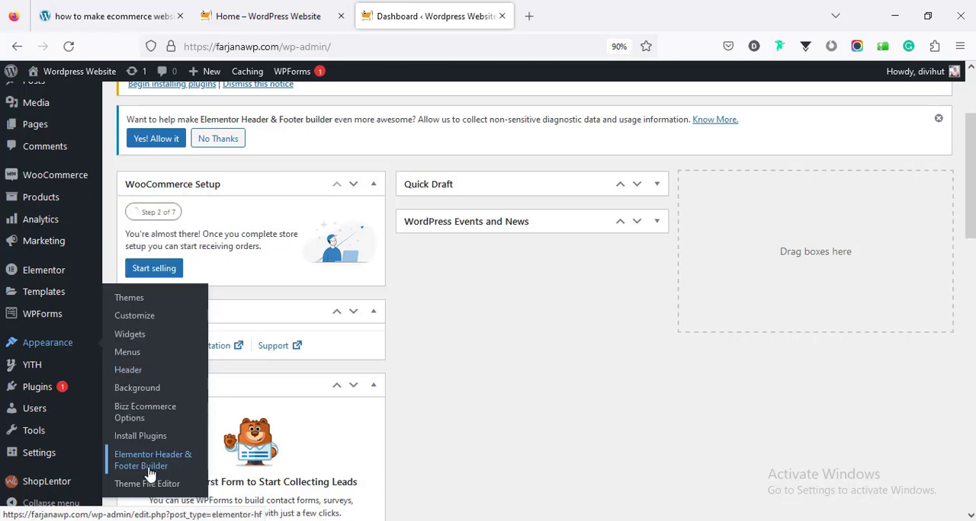
click(149, 464)
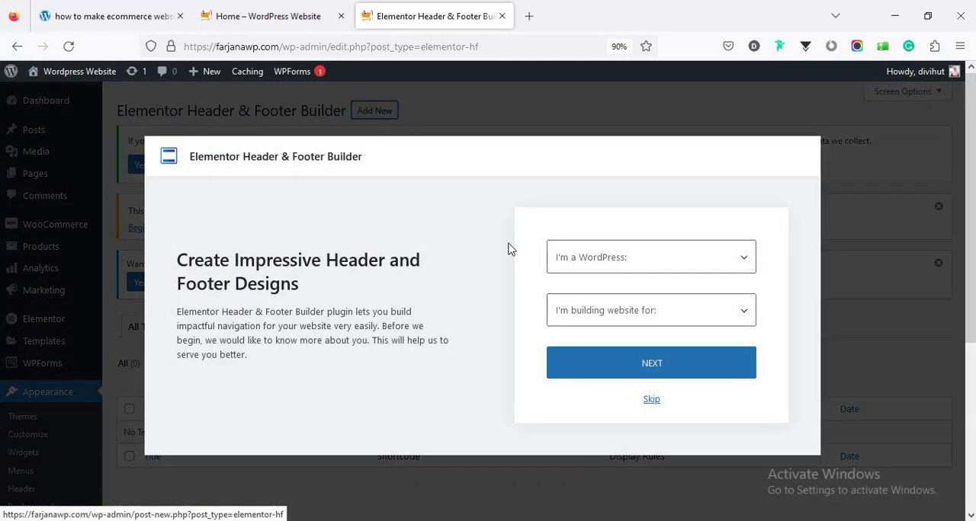
- Skip the plugin's introductory questionnaire and continue to the form for adding a new header or footer
click(570, 256)
click(530, 308)
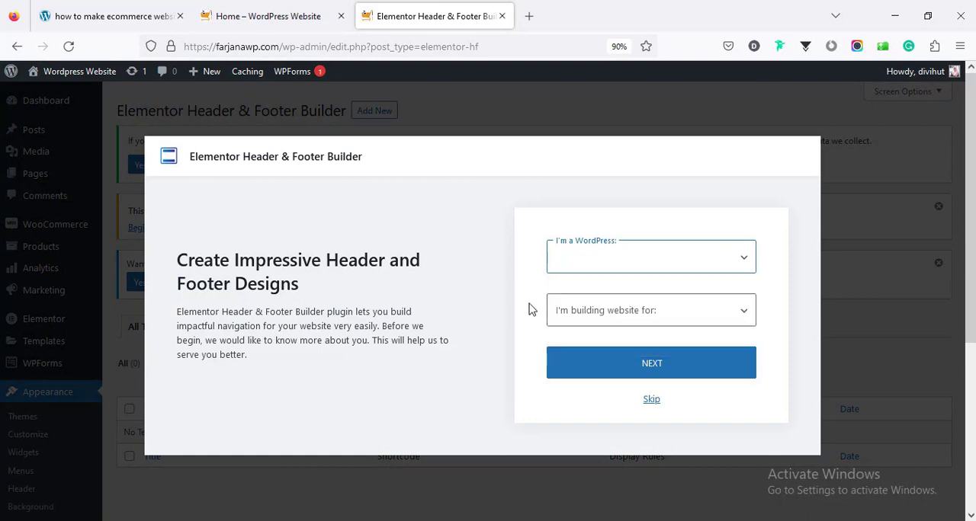
double_click(530, 308)
click(652, 402)
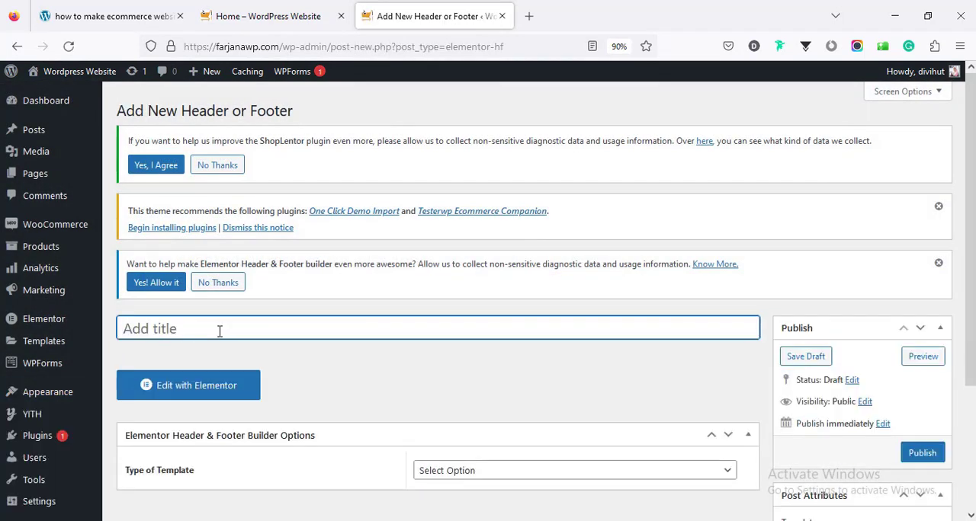
- Title the new template Footer and set its template type to Footer
text(Footer)
scroll(453, 312, down, 2)
click(455, 305)
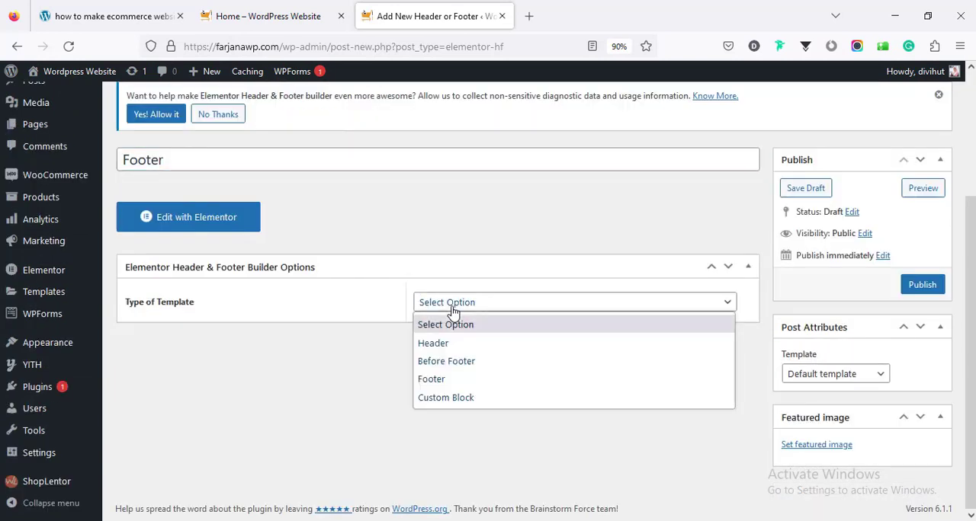
click(455, 380)
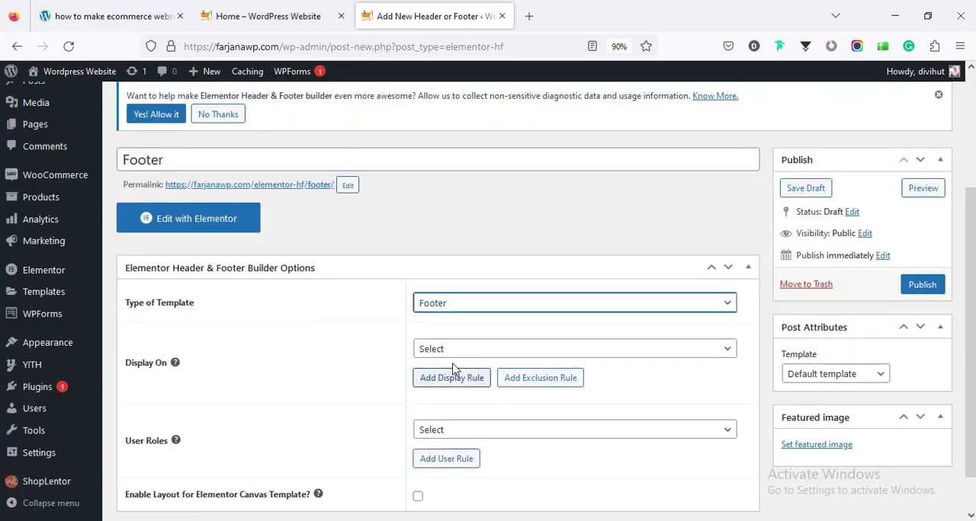
- Set the footer template to display on the Entire Website and publish it
click(447, 353)
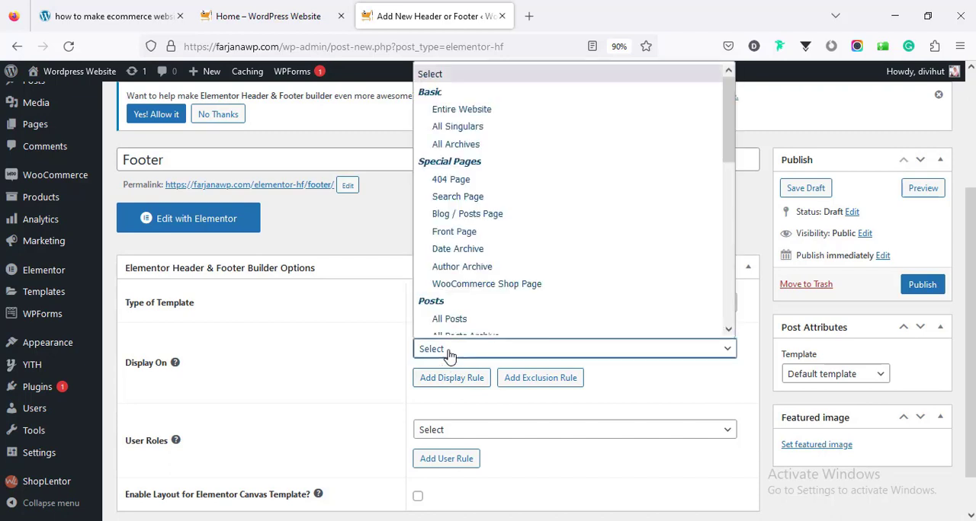
click(484, 100)
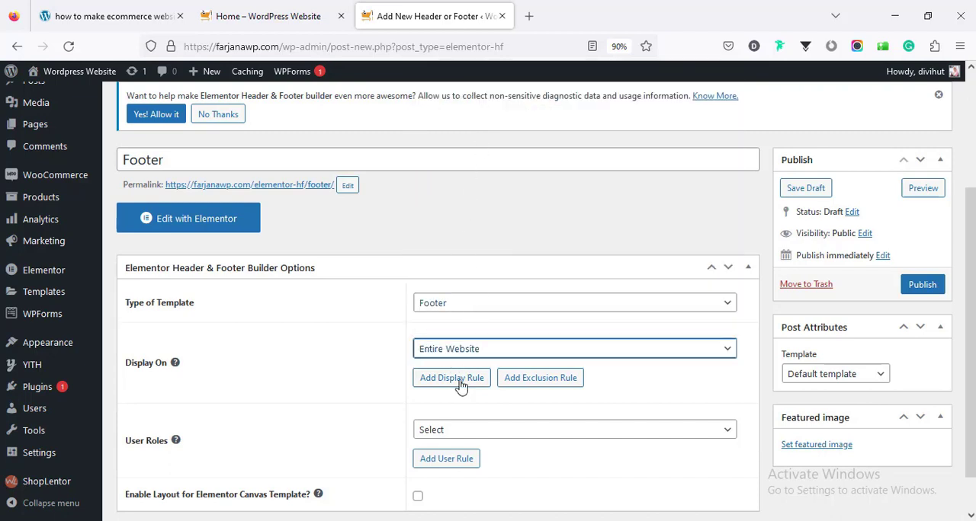
scroll(439, 428, down, 1)
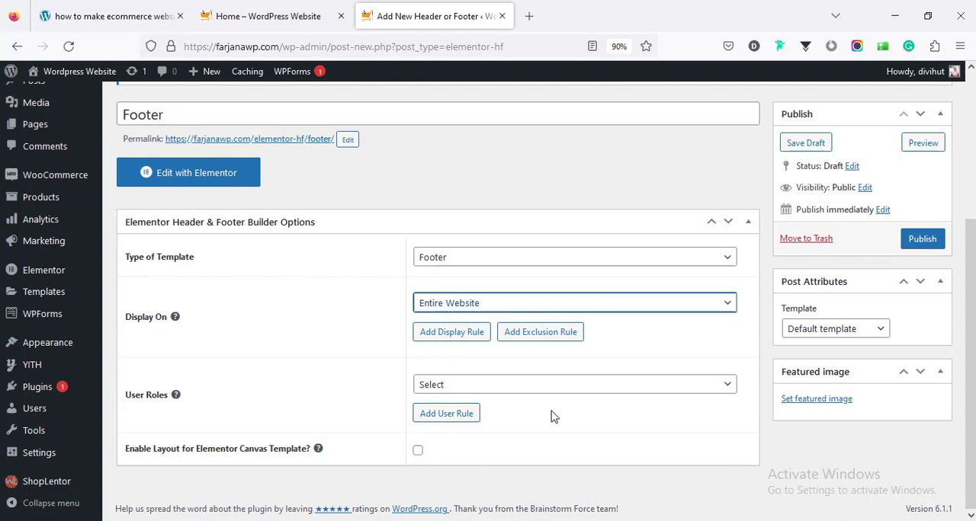
click(917, 249)
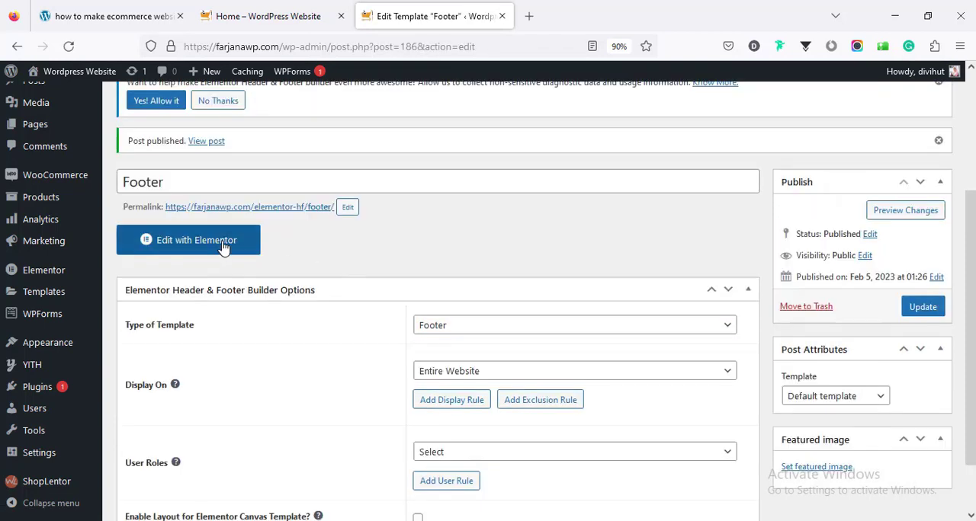
- Open the Footer template in the Elementor editor and bring up the saved templates in its library
click(223, 248)
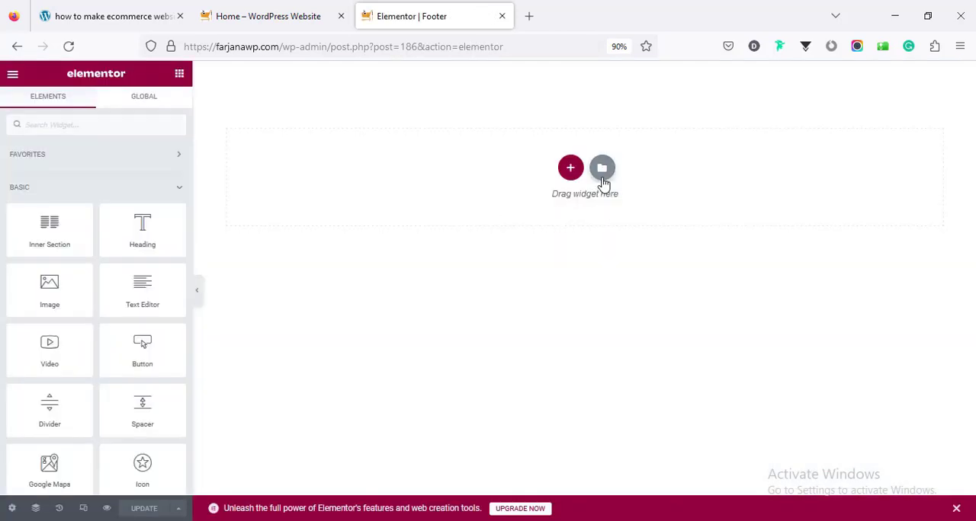
click(603, 181)
click(554, 99)
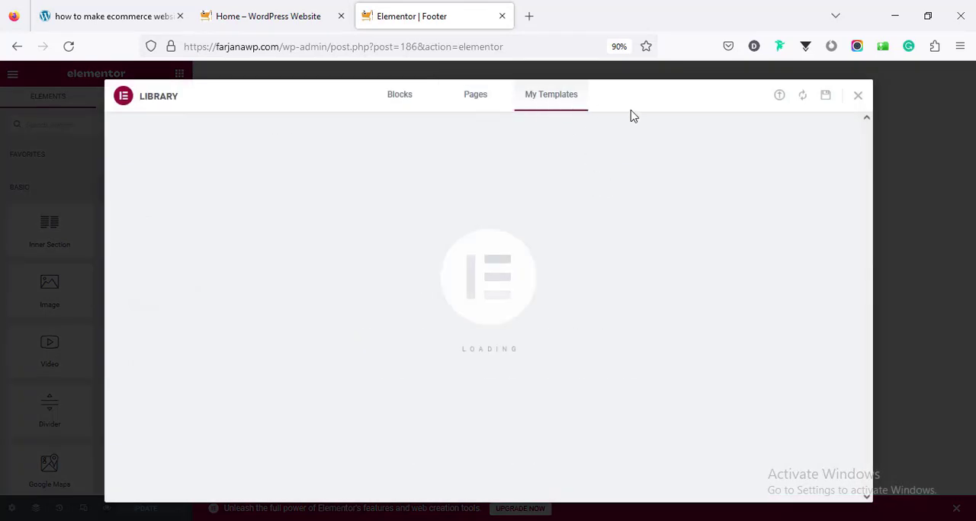
- Import footer.json from the Downloads "file" folder into the library and insert the imported footer template into the layout
click(778, 99)
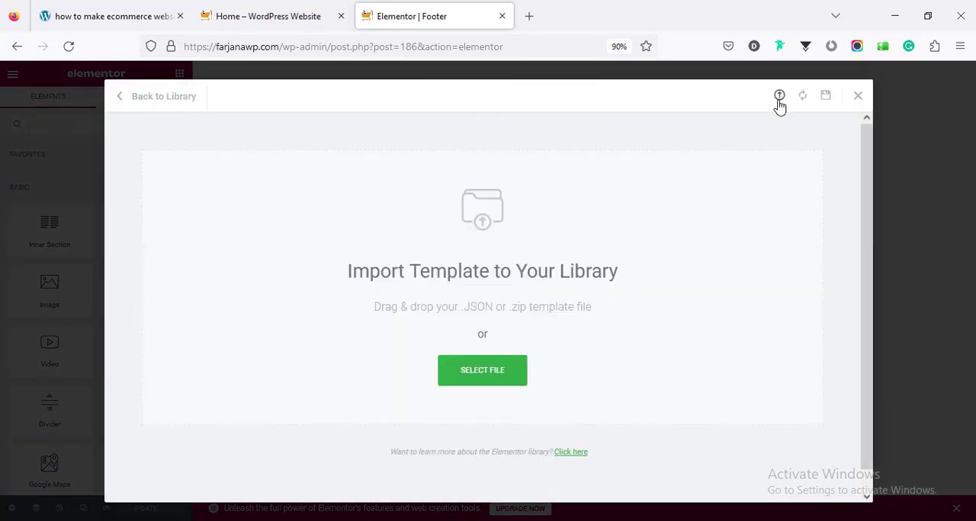
click(493, 381)
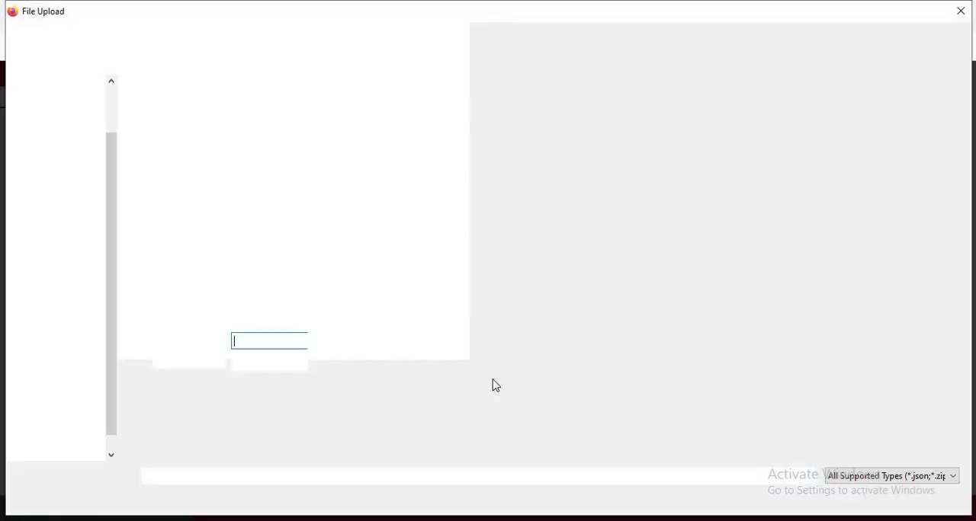
click(169, 150)
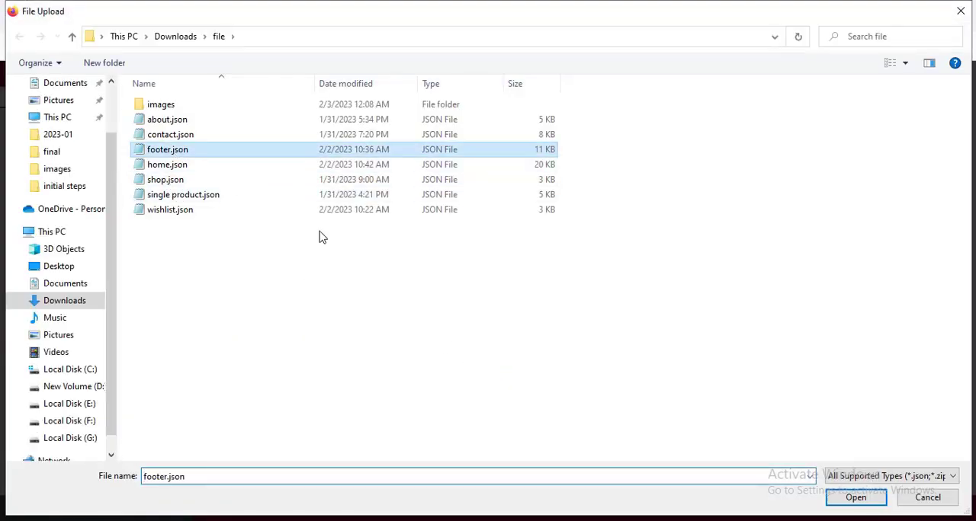
click(882, 501)
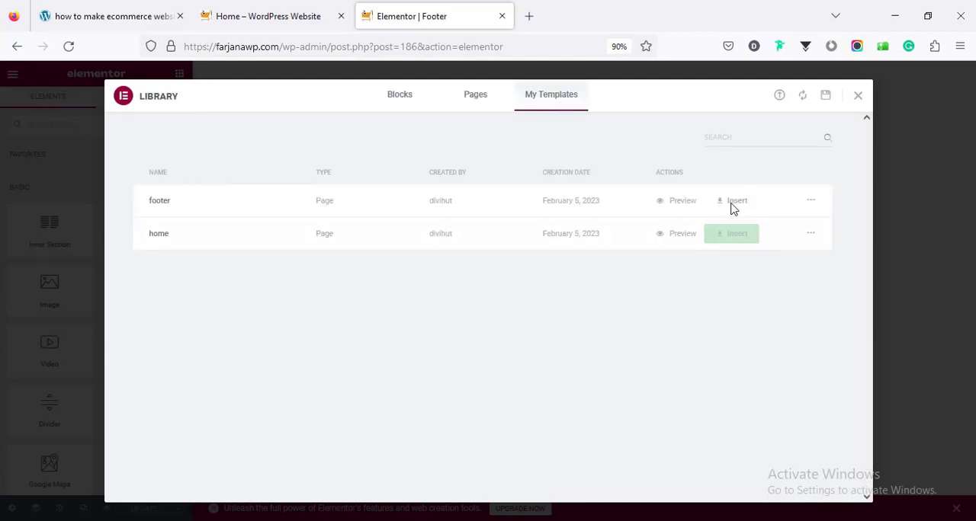
click(737, 208)
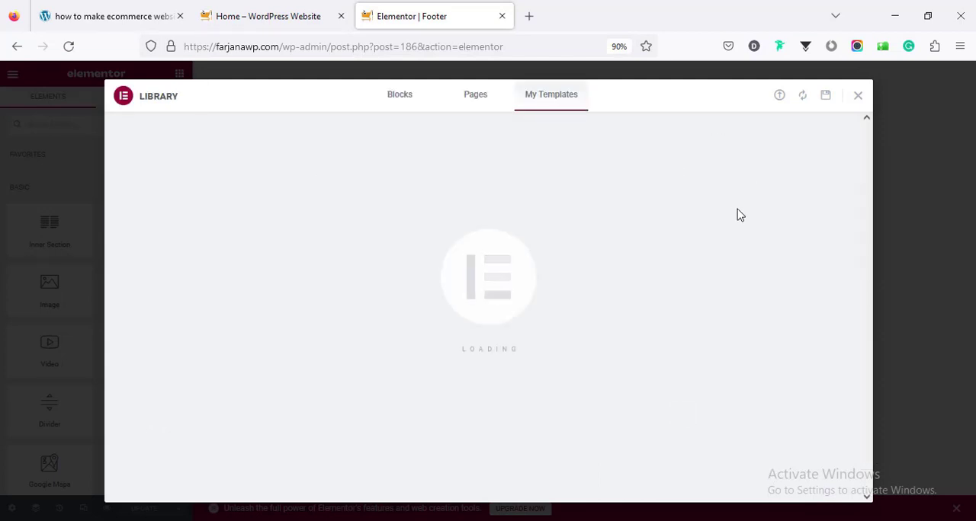
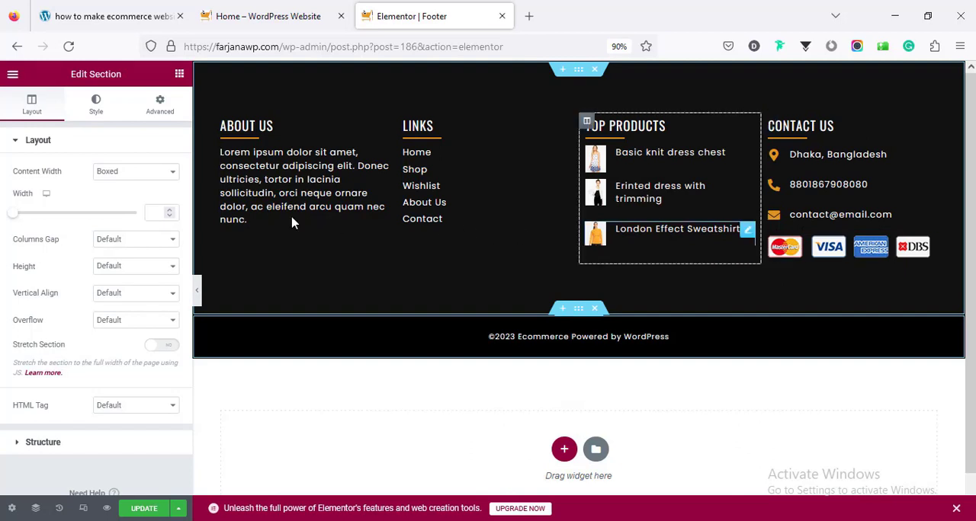
- Review the About Us paragraph and the Links list in the footer, including the About Us item's text and link address
click(305, 186)
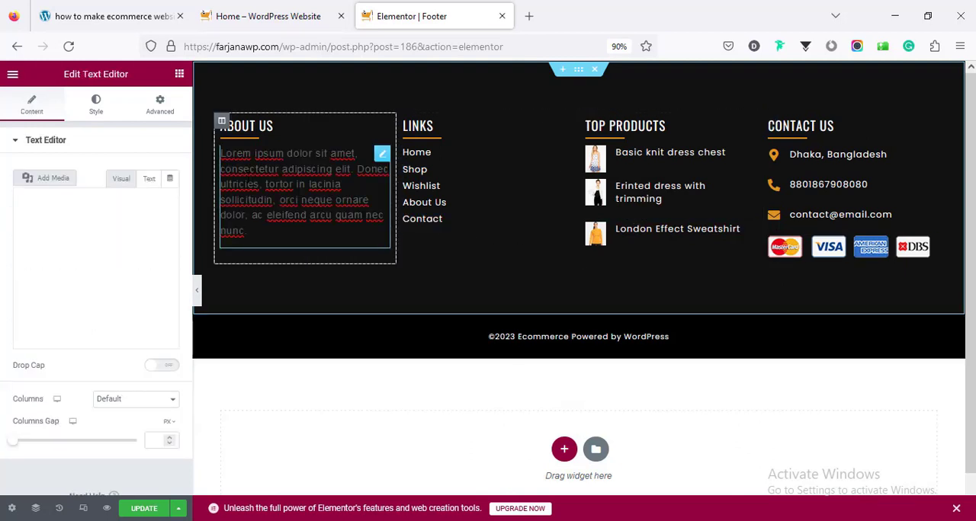
click(124, 274)
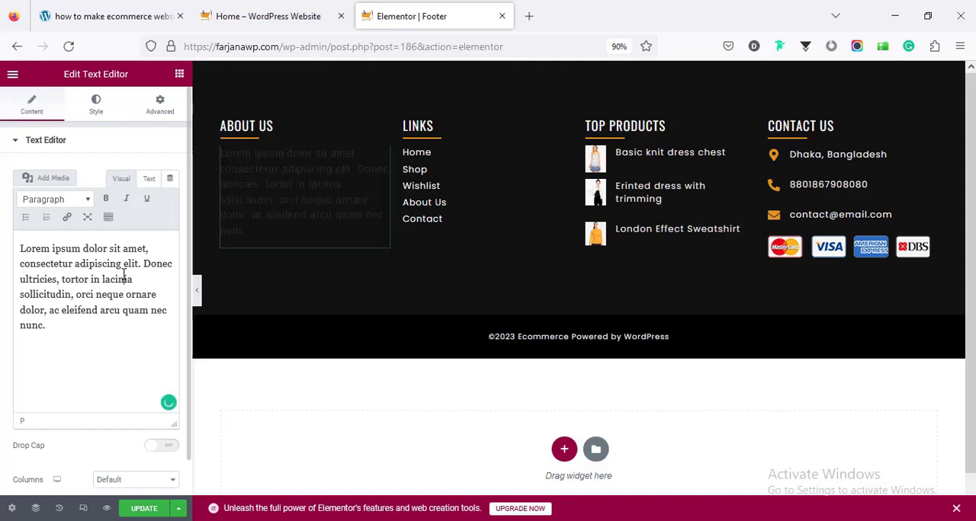
click(438, 187)
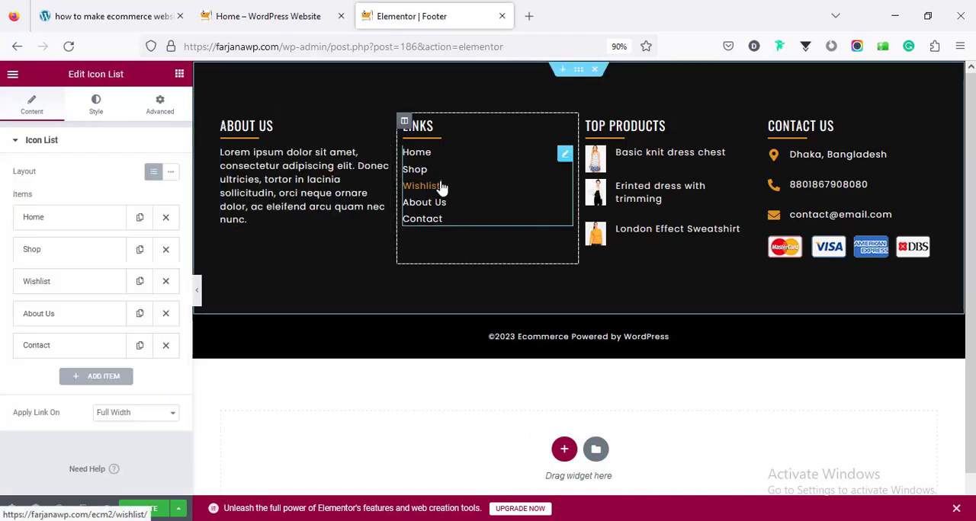
click(72, 221)
click(74, 228)
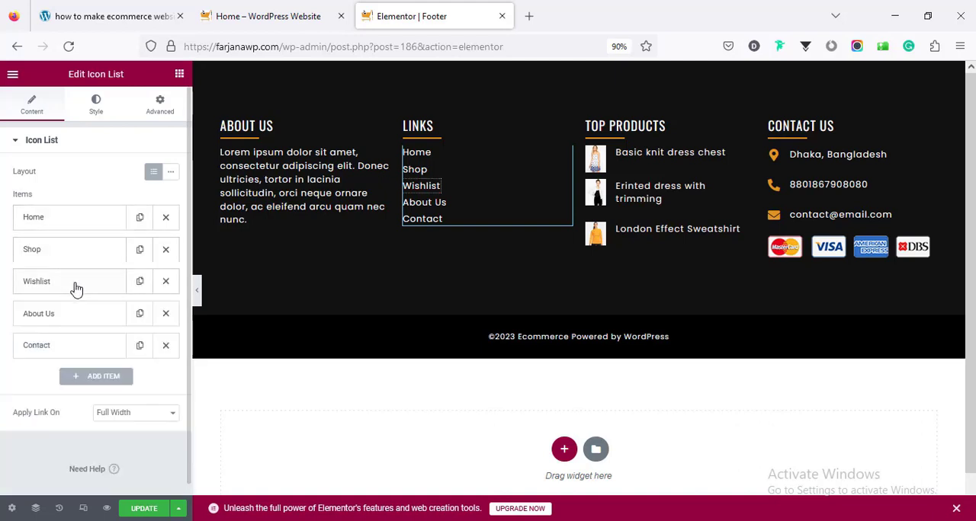
click(87, 324)
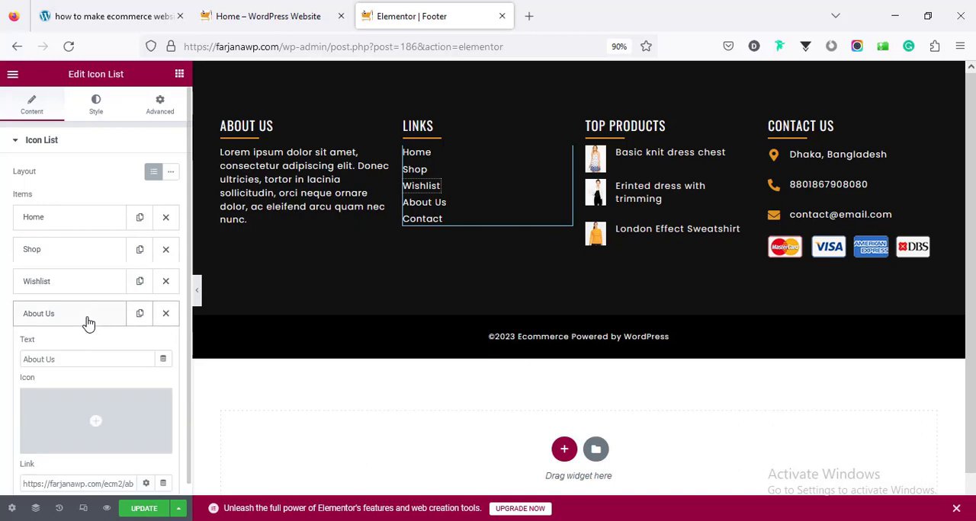
scroll(83, 353, down, 2)
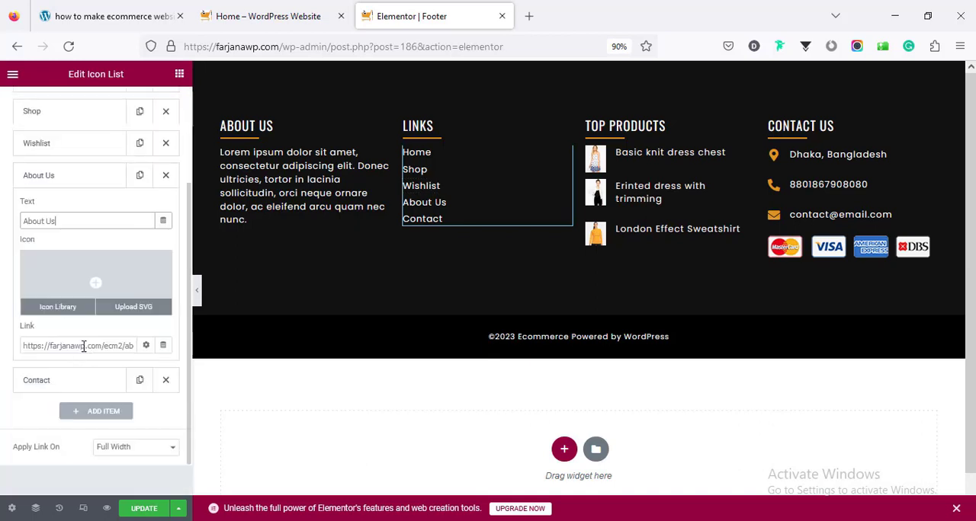
click(82, 346)
drag(96, 345, 145, 345)
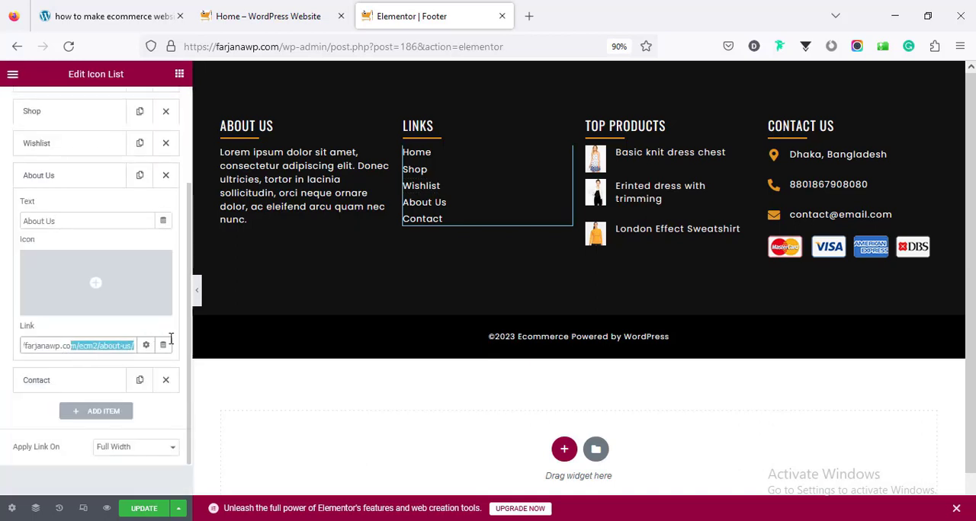
click(102, 347)
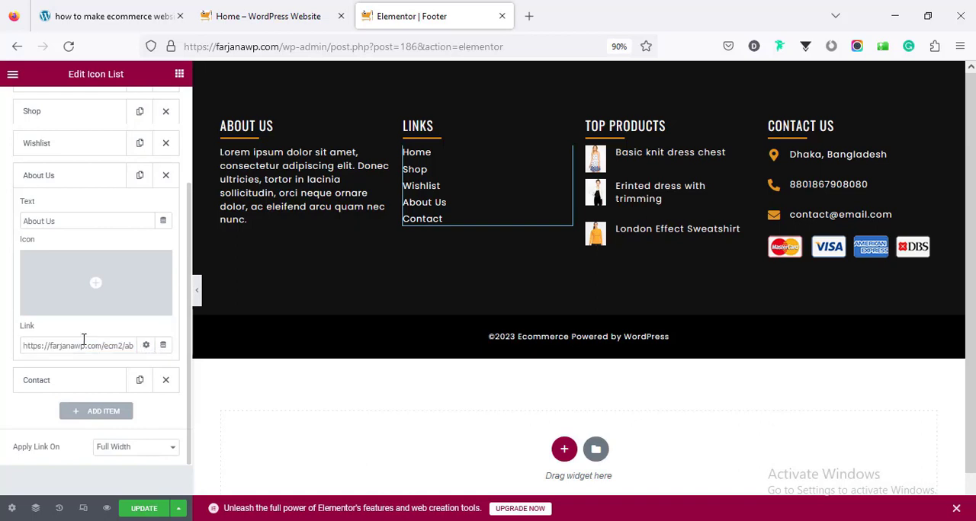
- Inspect the title and link settings of the Basic knit dress chest product and of the location entry under Contact Us
click(633, 194)
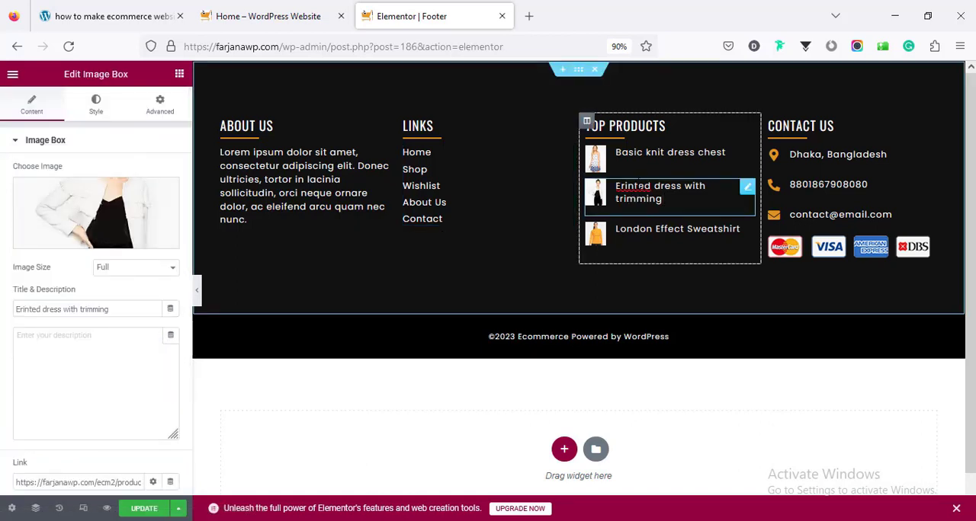
click(656, 169)
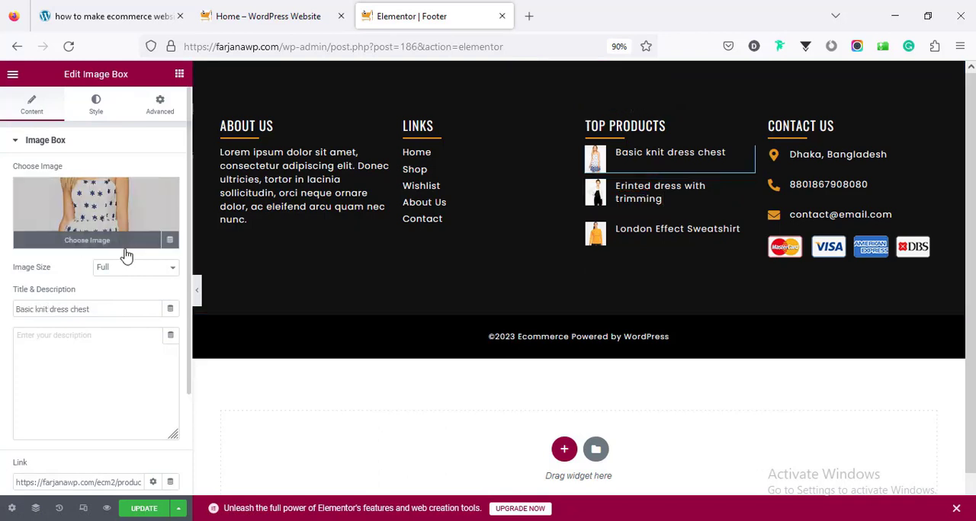
click(71, 311)
scroll(76, 319, down, 3)
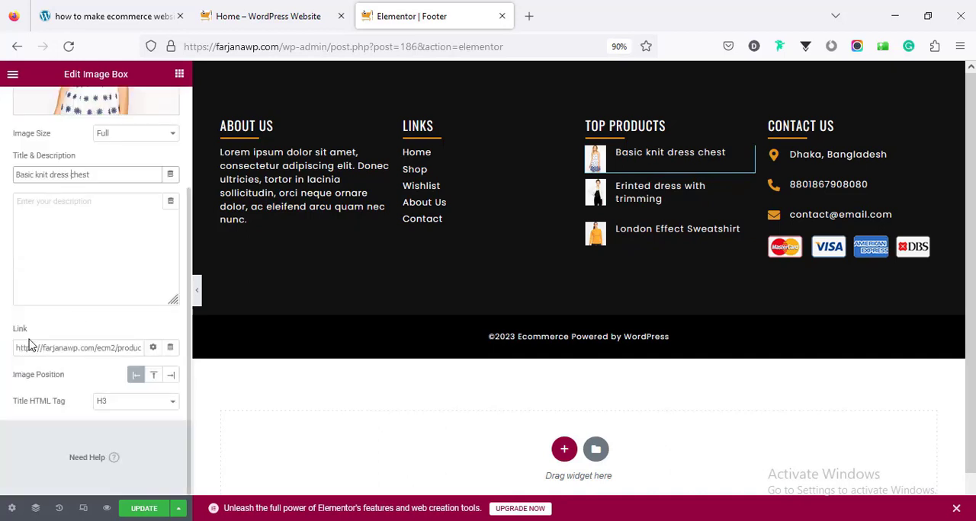
click(66, 347)
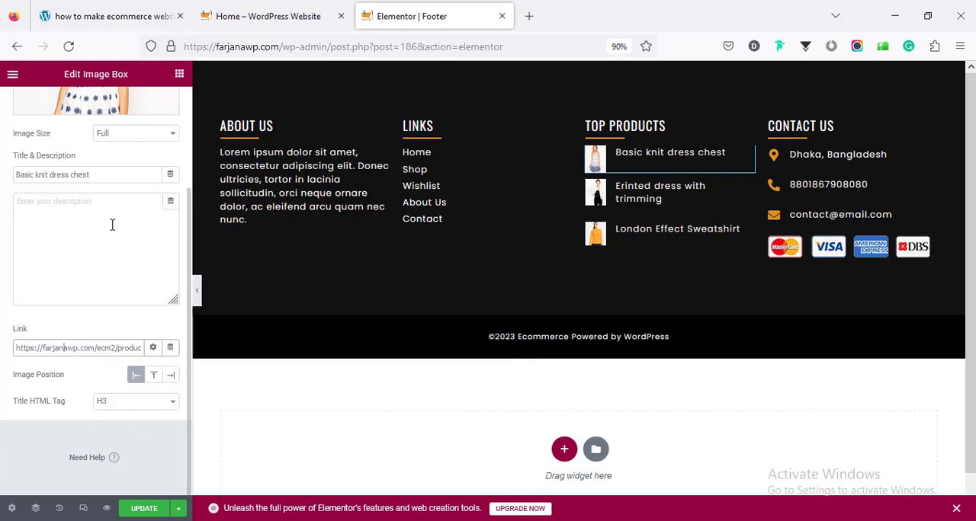
click(800, 160)
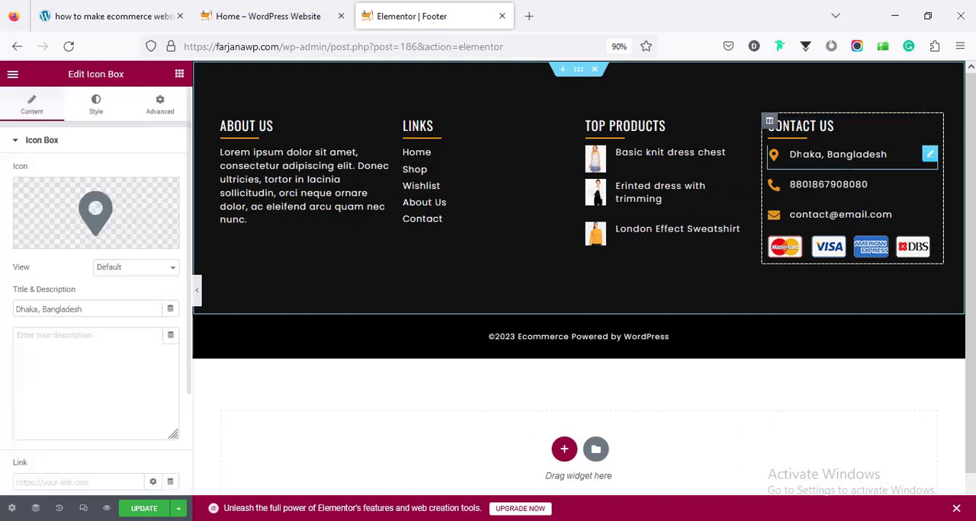
double_click(44, 311)
scroll(55, 321, down, 3)
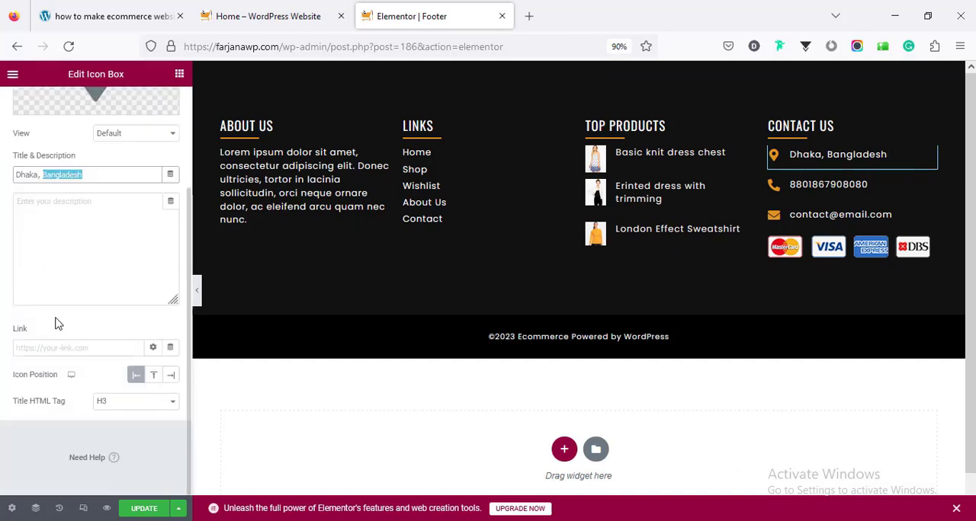
scroll(54, 320, up, 3)
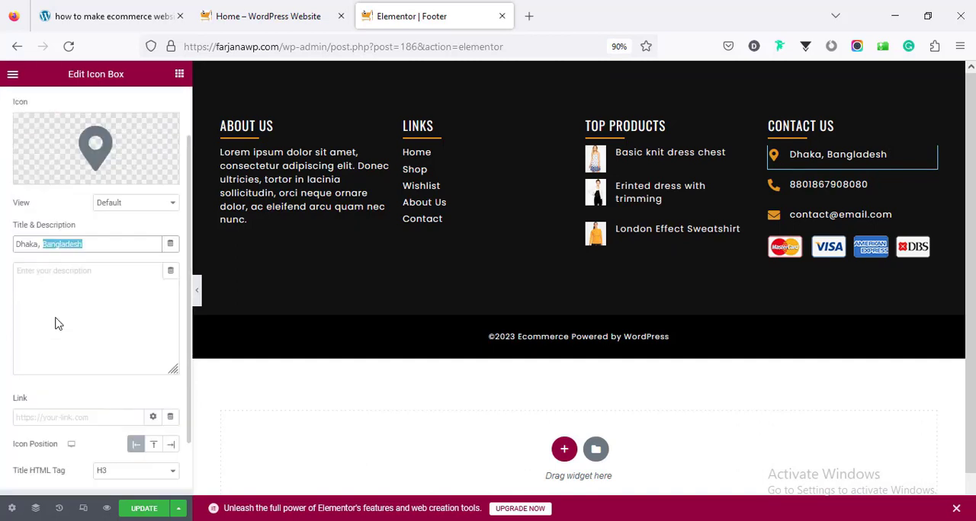
- Link the phone entry under Contact Us to a tel: address followed by the phone number copied from its title
click(778, 185)
scroll(38, 343, down, 3)
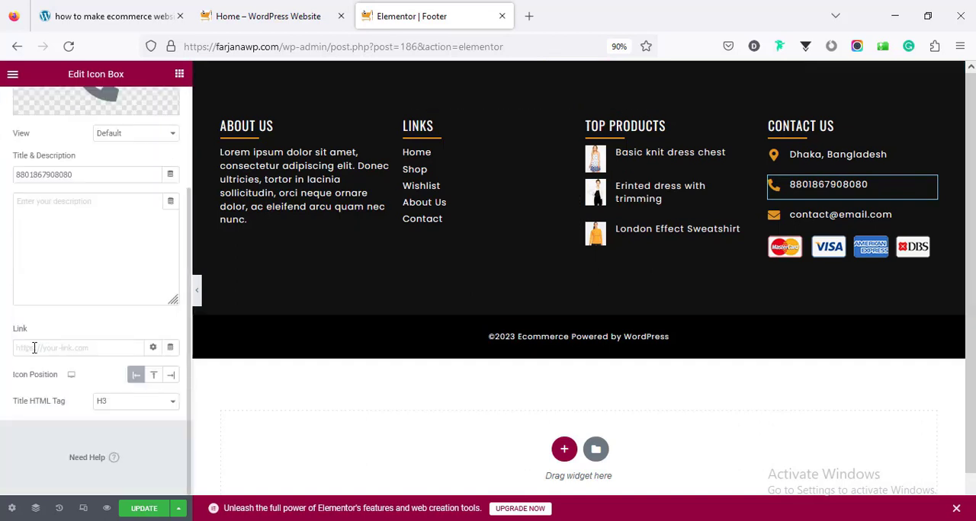
click(32, 351)
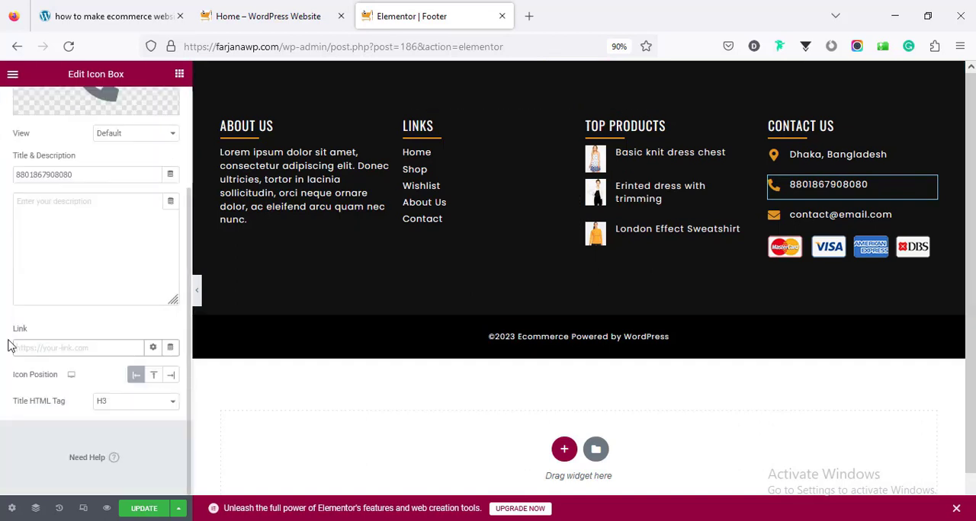
text(#)
text(el:)
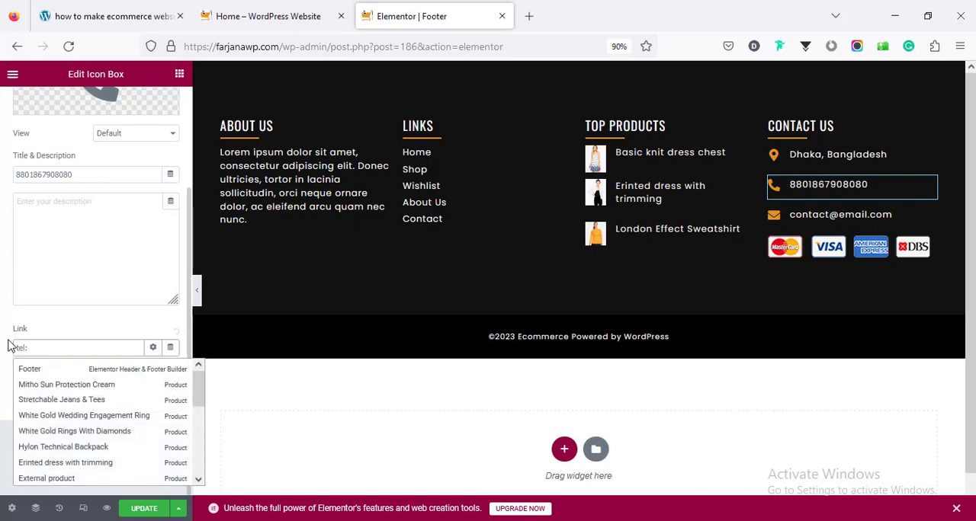
double_click(68, 174)
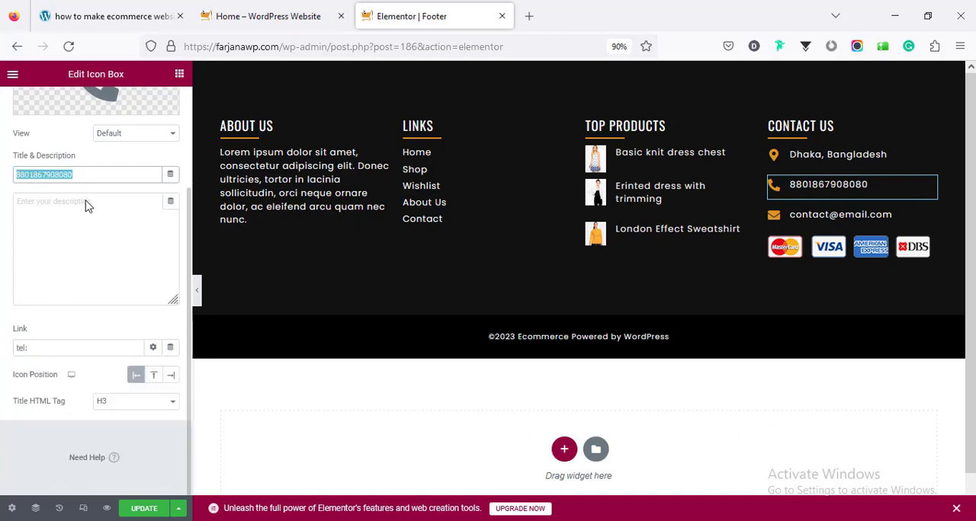
right_click(68, 176)
click(102, 261)
click(46, 347)
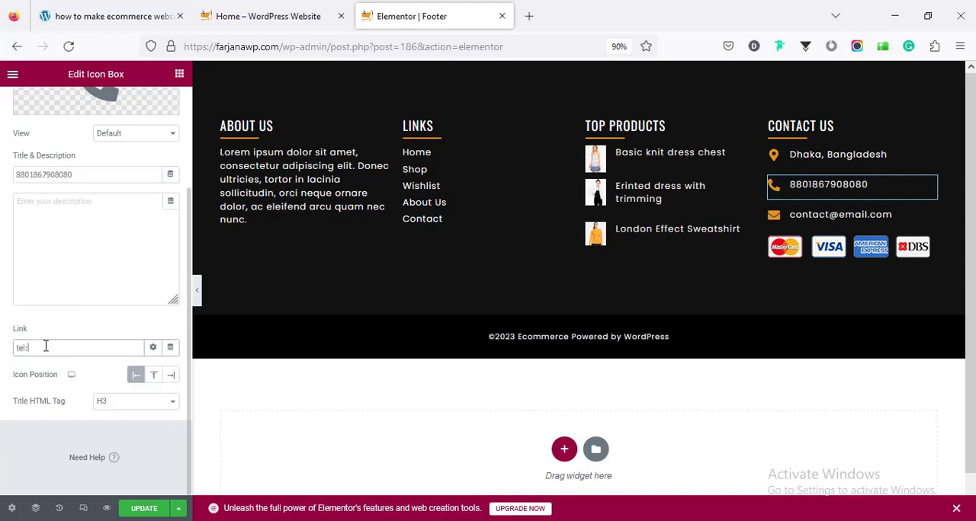
key(ctrl+v)
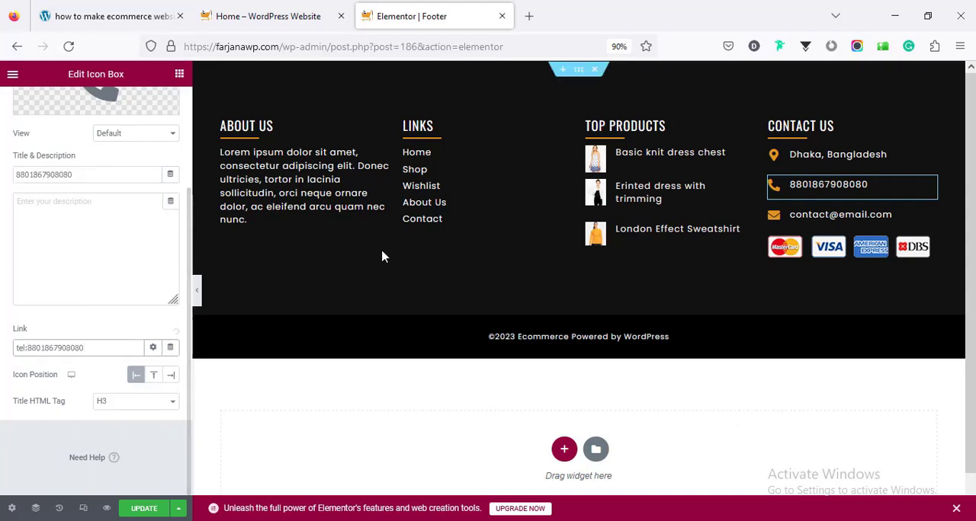
- Link the email entry under Contact Us to a mailto: address followed by the email address copied from its title
click(808, 216)
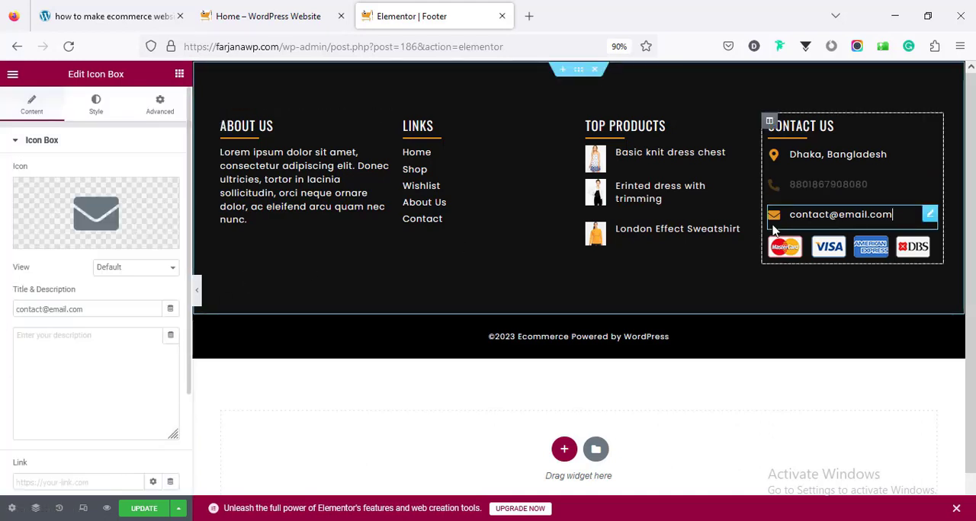
scroll(67, 316, down, 4)
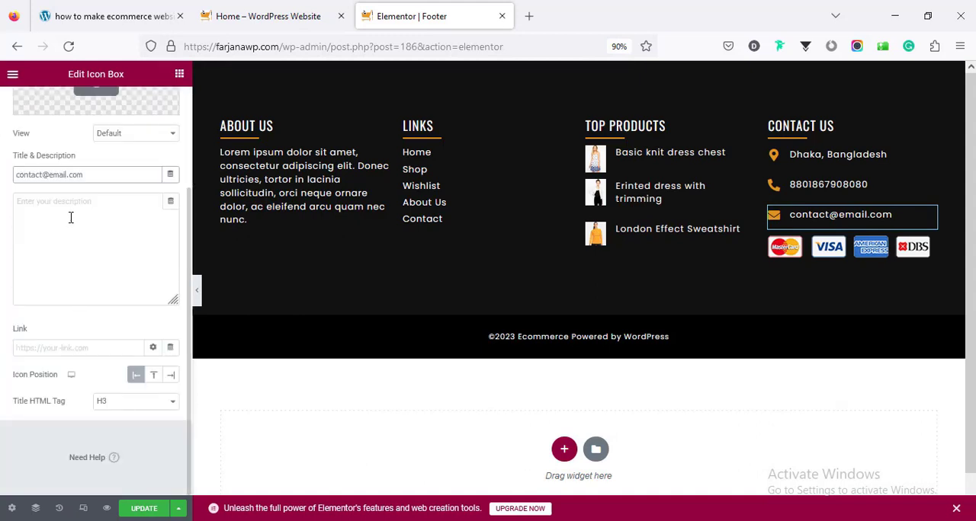
triple_click(68, 177)
right_click(68, 179)
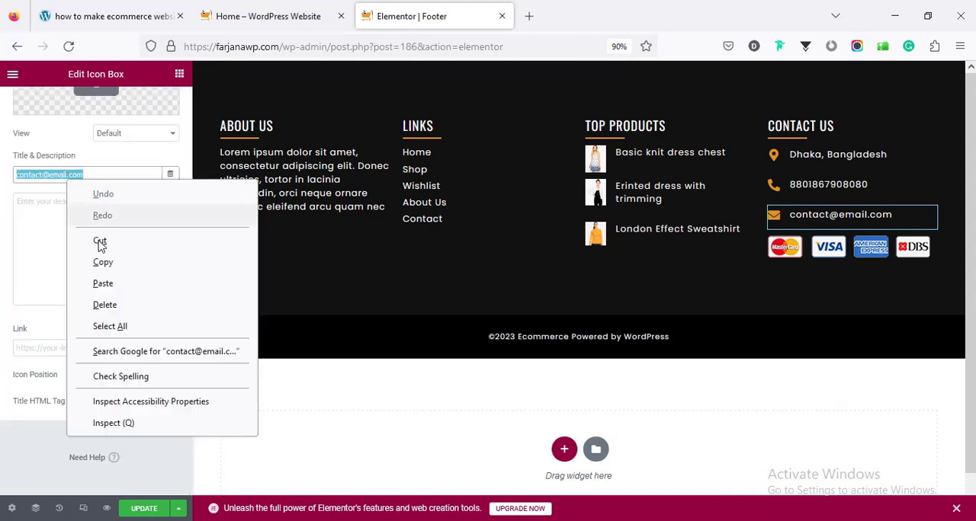
click(103, 262)
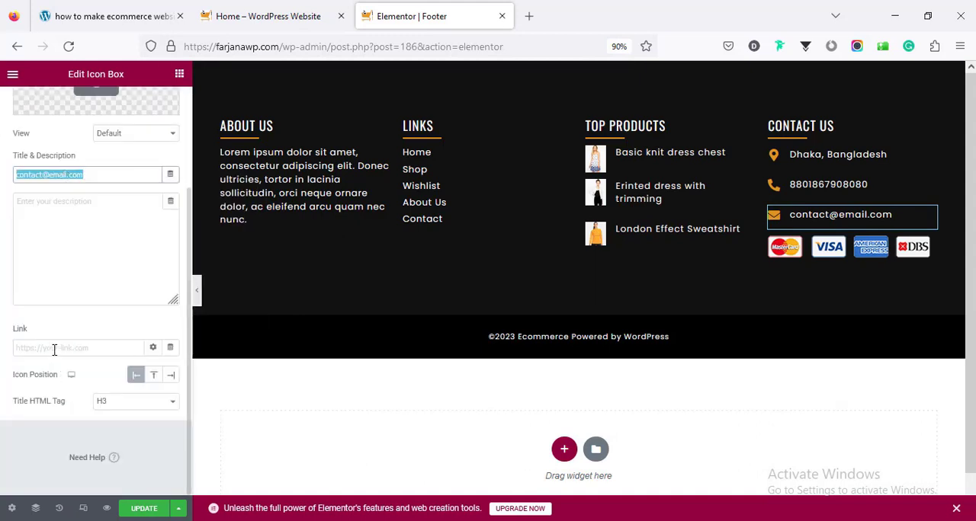
click(54, 349)
text(mailt)
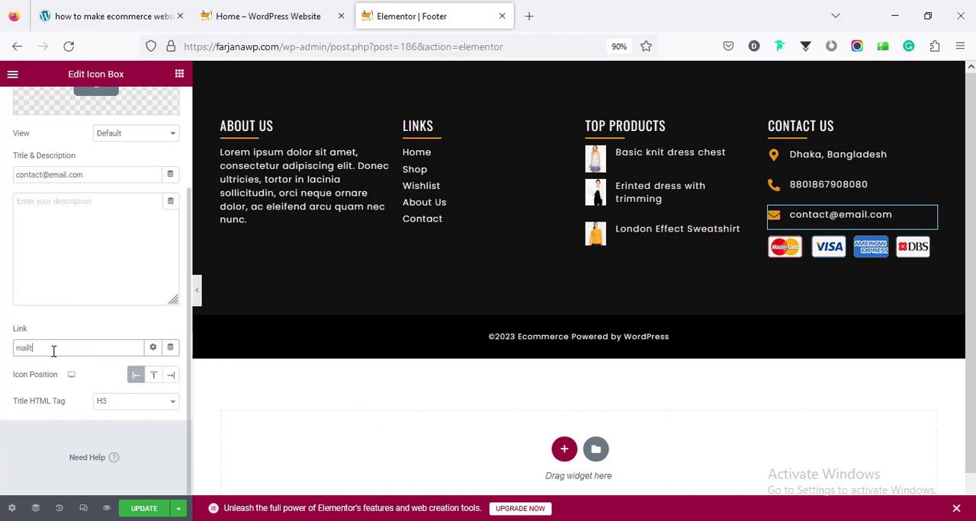
text(o:)
key(ctrl+v)
- Check the payment card image and the copyright text settings, and save the updated footer template
click(840, 262)
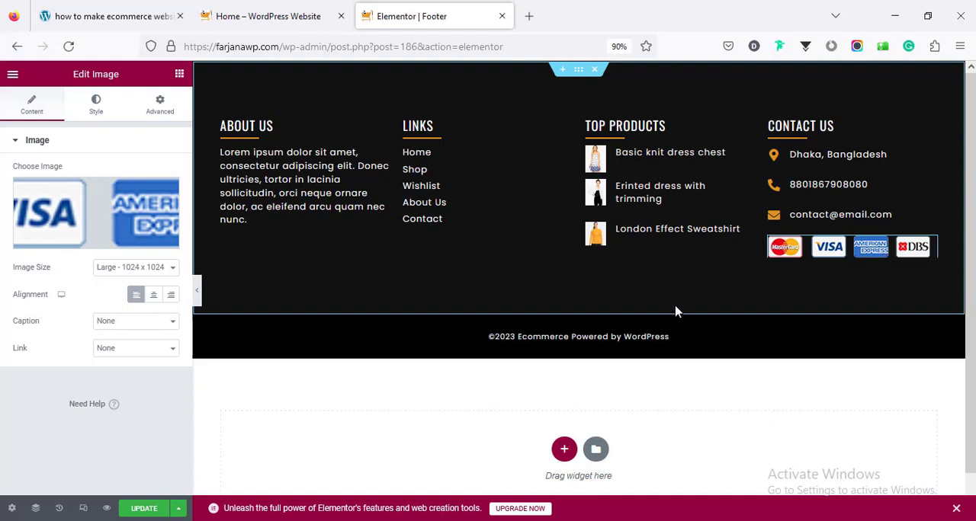
click(587, 336)
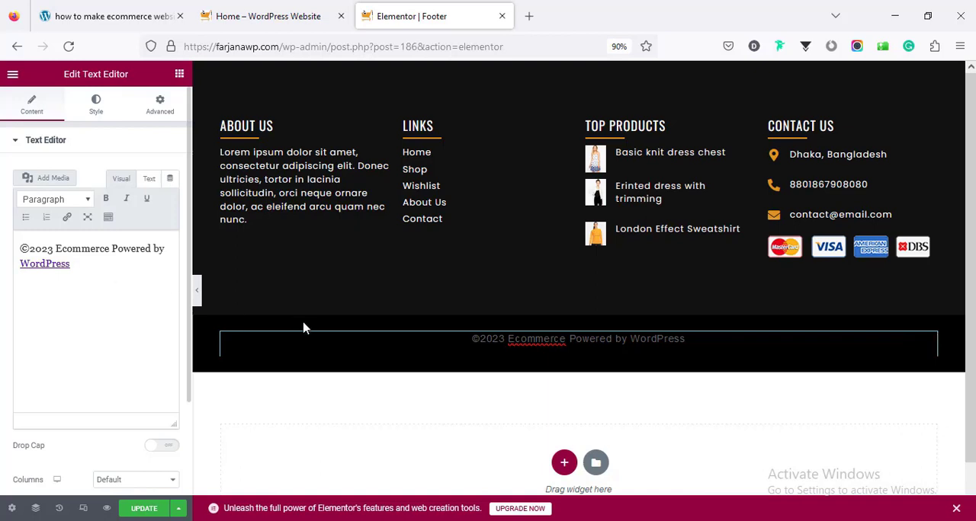
click(142, 508)
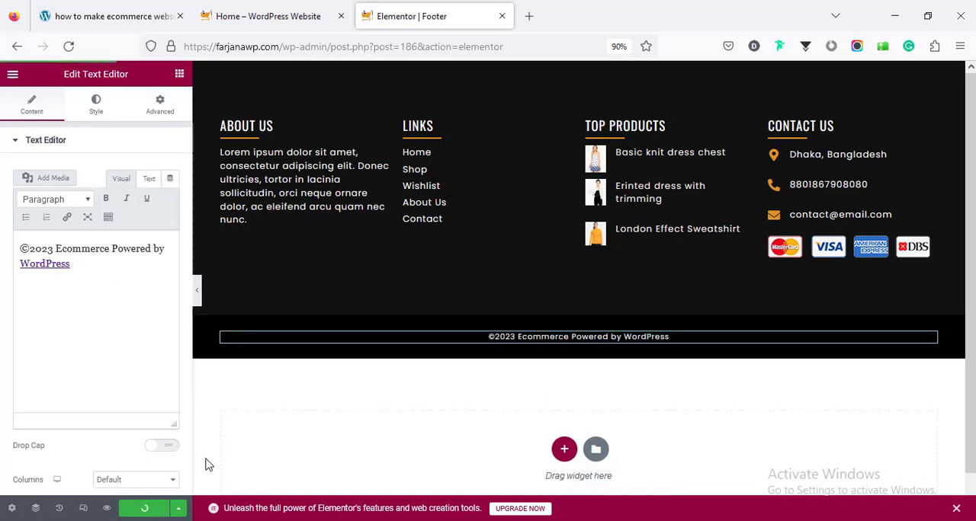
click(12, 74)
- Load the store's live home page and the Shop page, and check the custom footer at the end of each
click(258, 14)
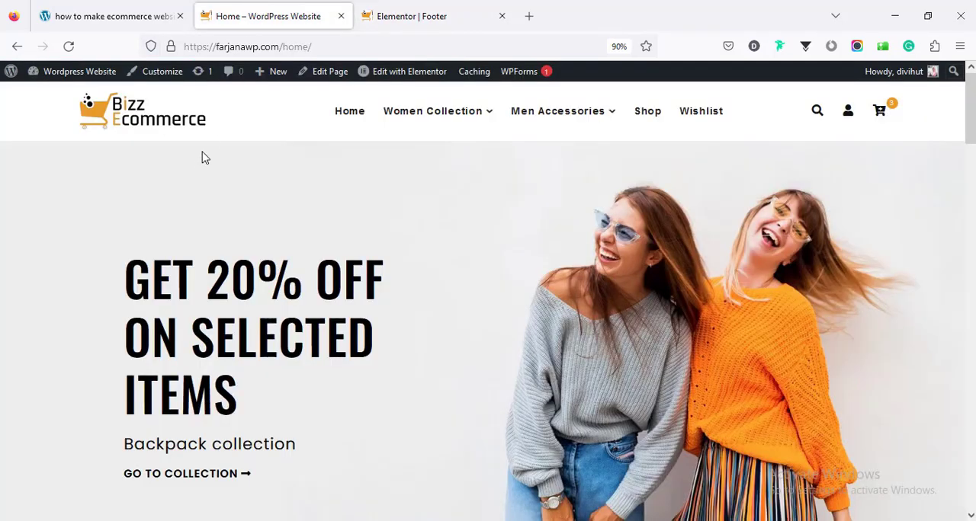
right_click(241, 162)
click(288, 183)
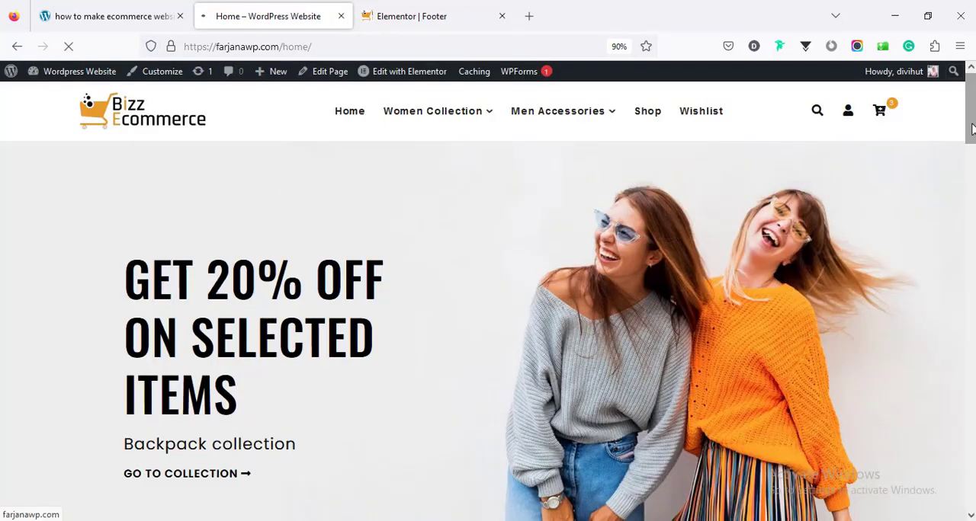
click(970, 191)
drag(970, 192, 970, 488)
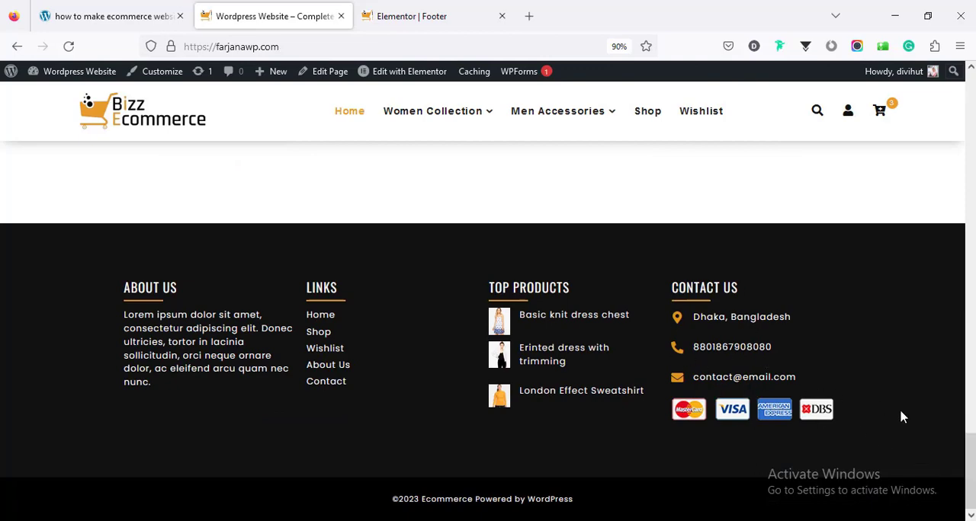
drag(970, 469, 969, 96)
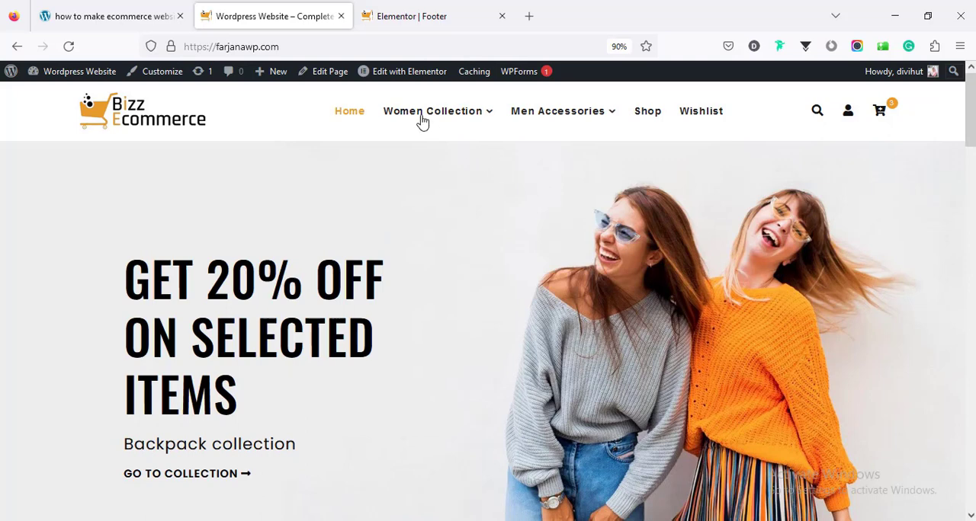
mouse_move(454, 123)
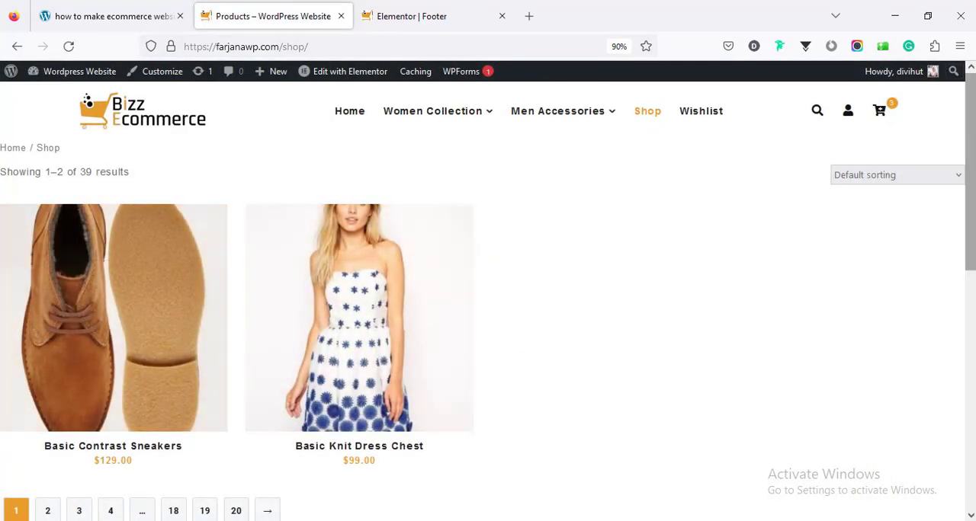
scroll(488, 304, down, 5)
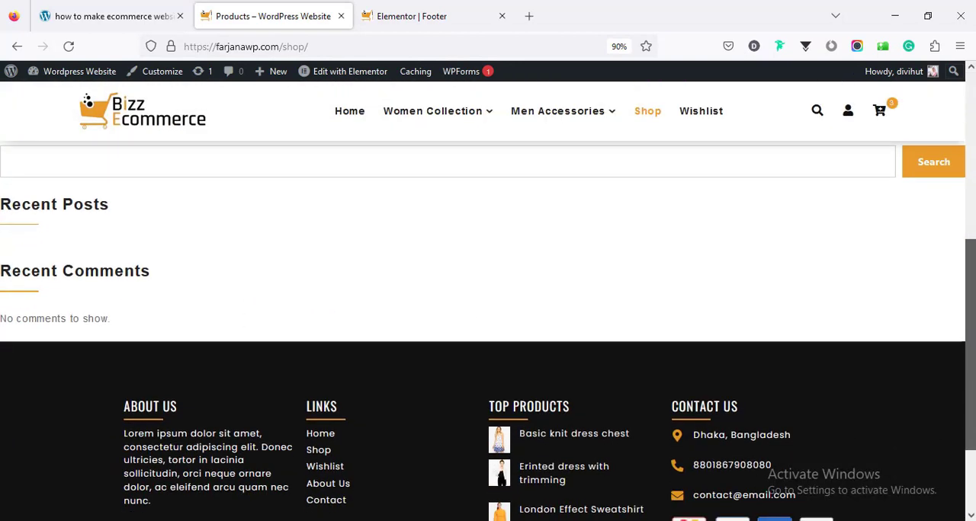
- Load the live Women Accessories category page and check its product layout and footer
scroll(824, 207, up, 5)
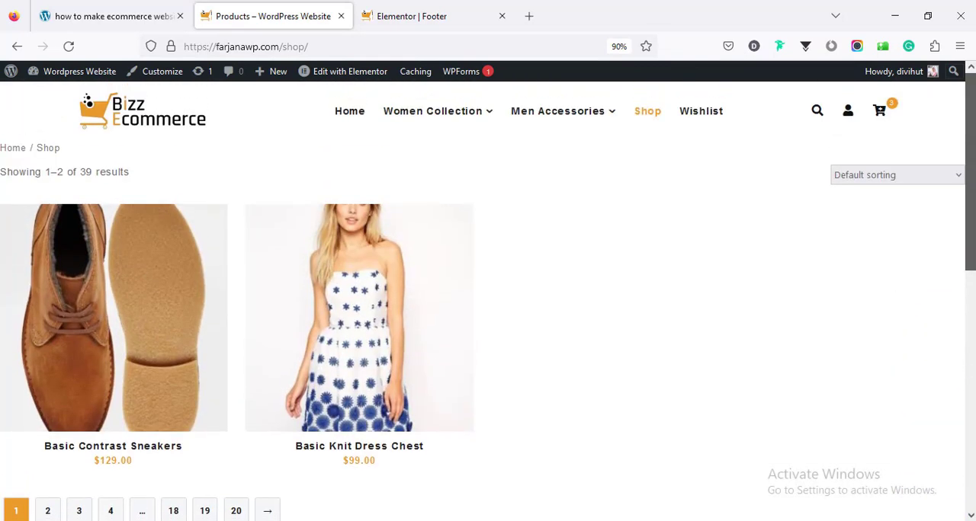
click(435, 156)
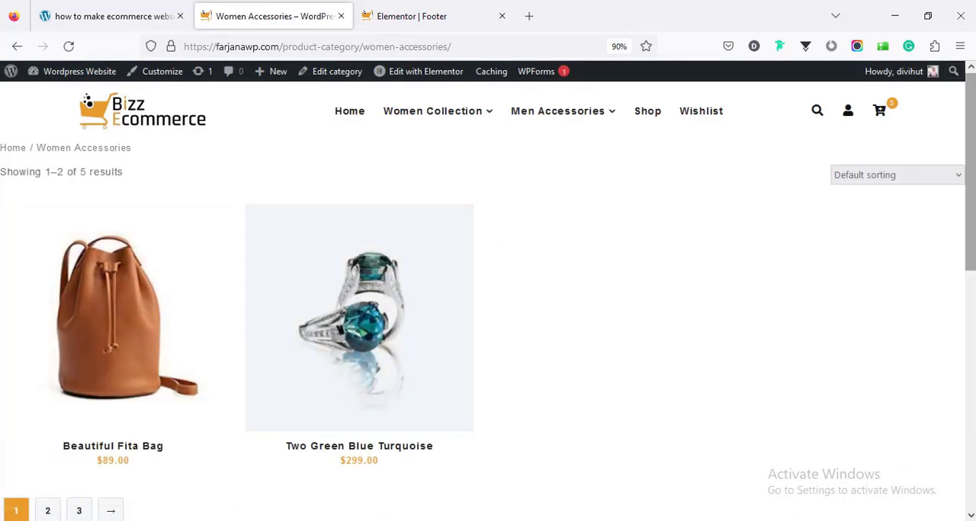
drag(970, 239, 973, 205)
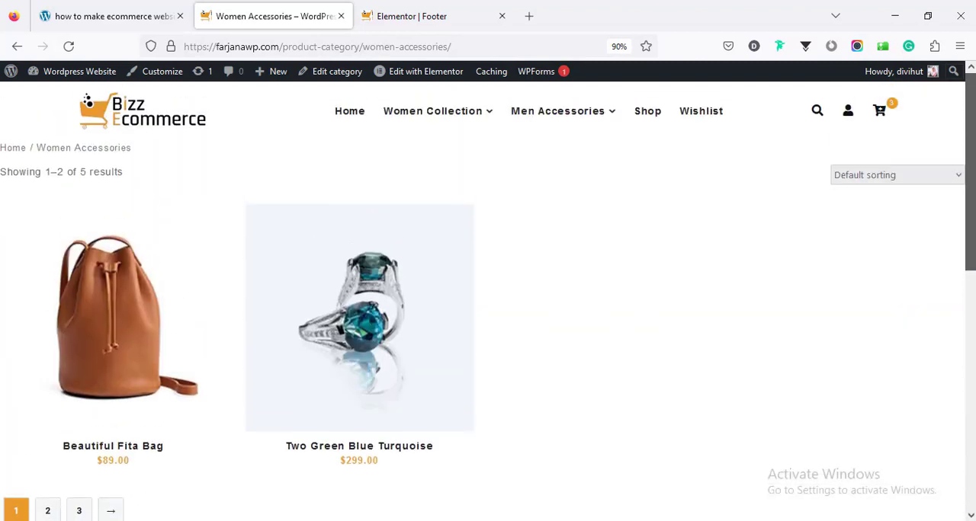
- Exit the footer template's Elementor editor, applying This Post as the exit destination
click(381, 16)
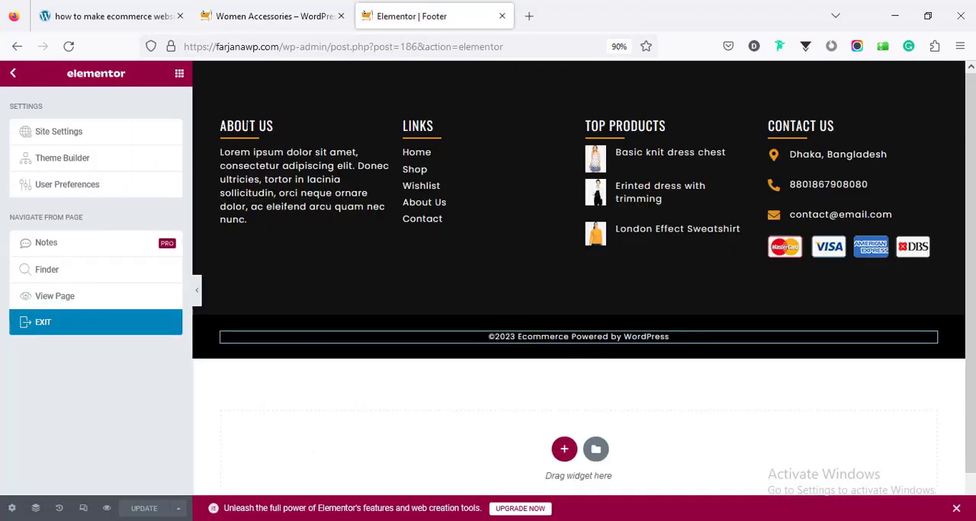
click(62, 326)
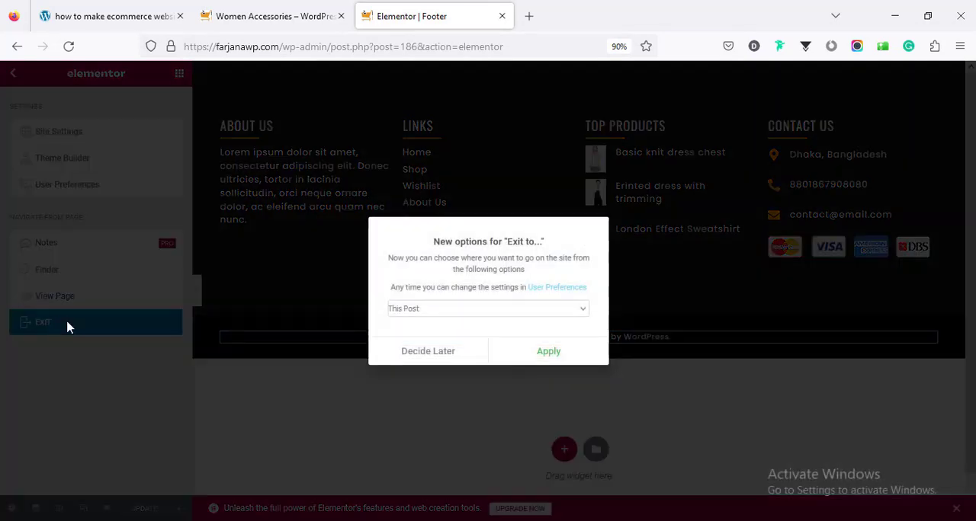
click(534, 357)
click(510, 323)
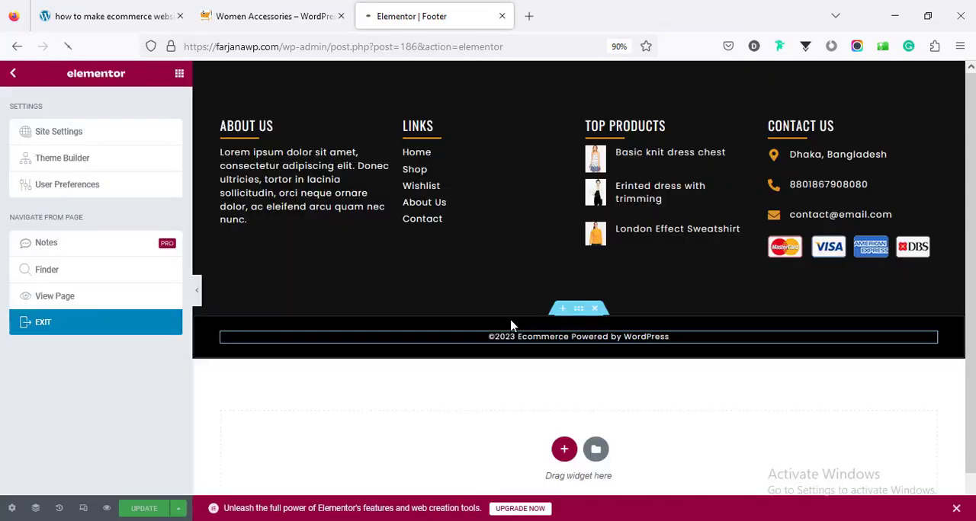
- Open ShopLentor's Template Builder in the WordPress dashboard
scroll(183, 403, down, 2)
mouse_move(67, 491)
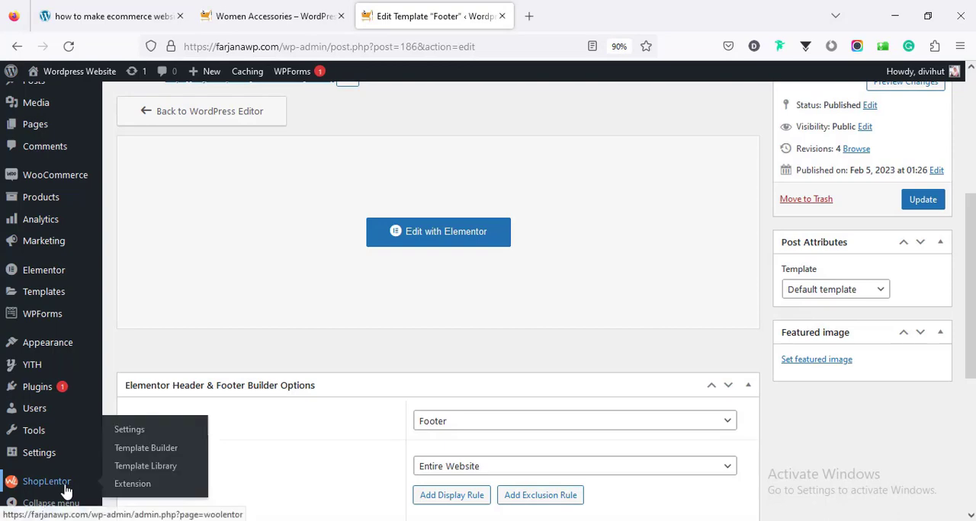
click(67, 492)
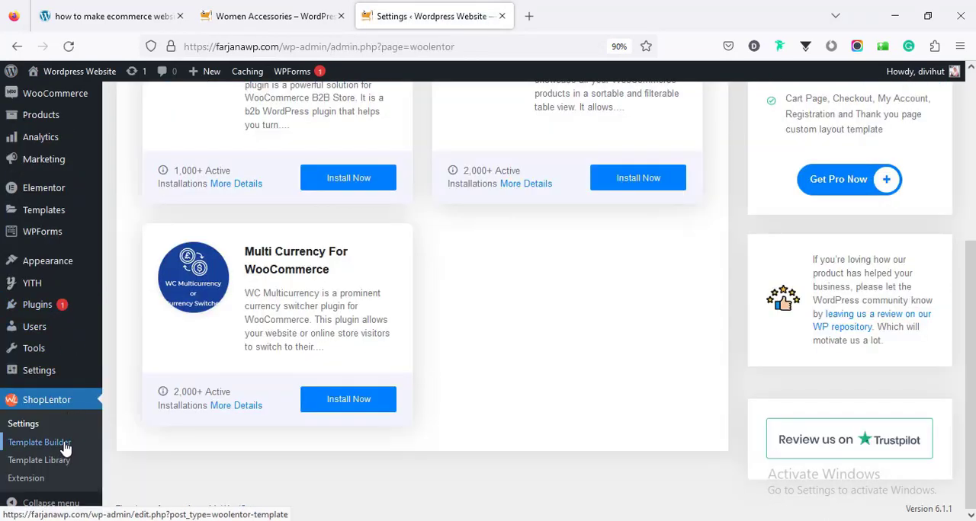
click(64, 446)
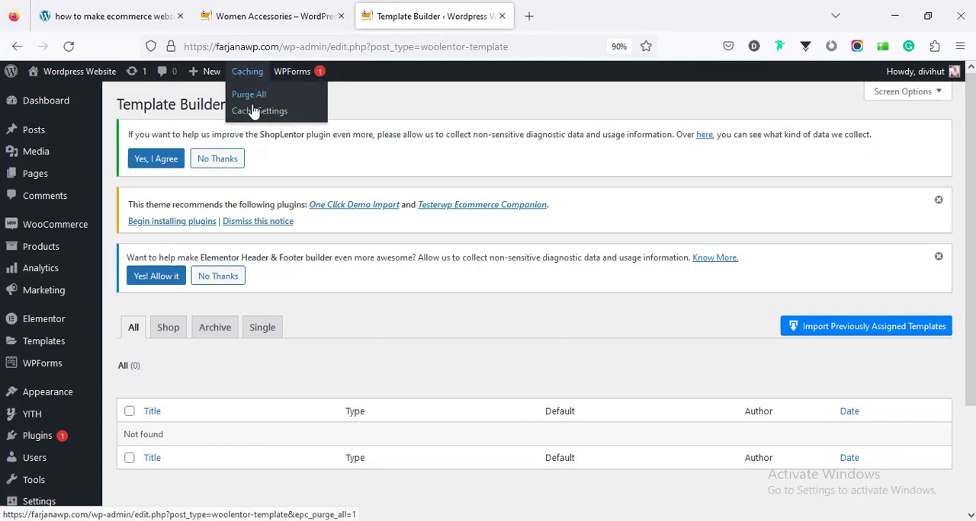
- Create and save a ShopLentor template named Shop, with type Shop and Elementor as its editor
click(239, 111)
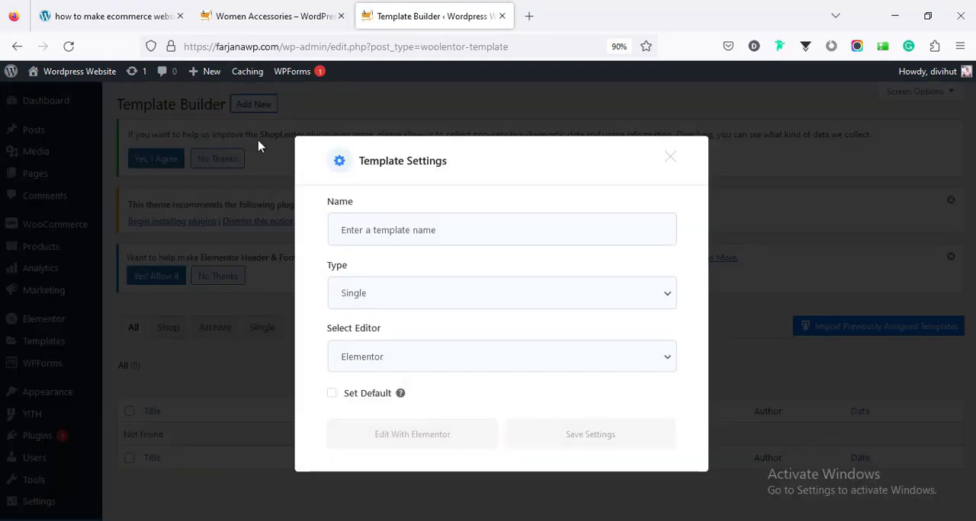
click(381, 233)
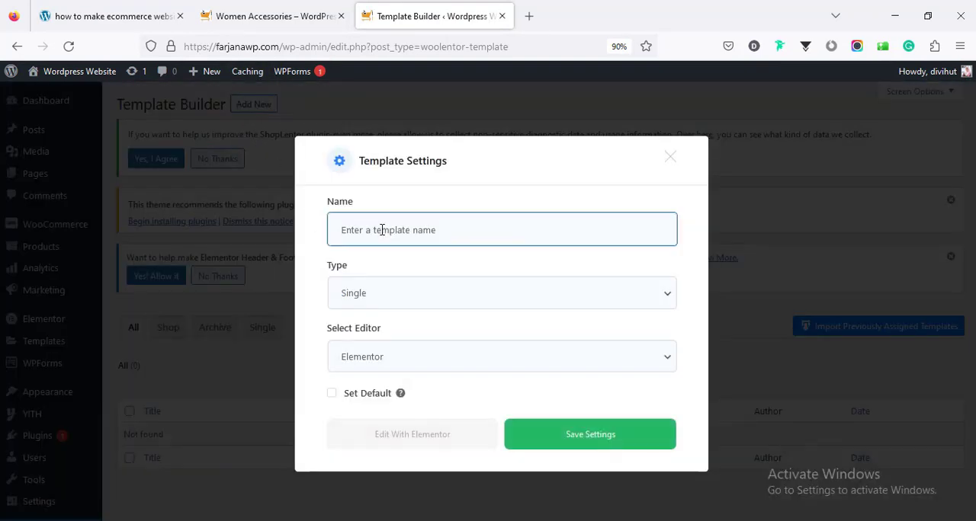
text(Shop)
click(361, 298)
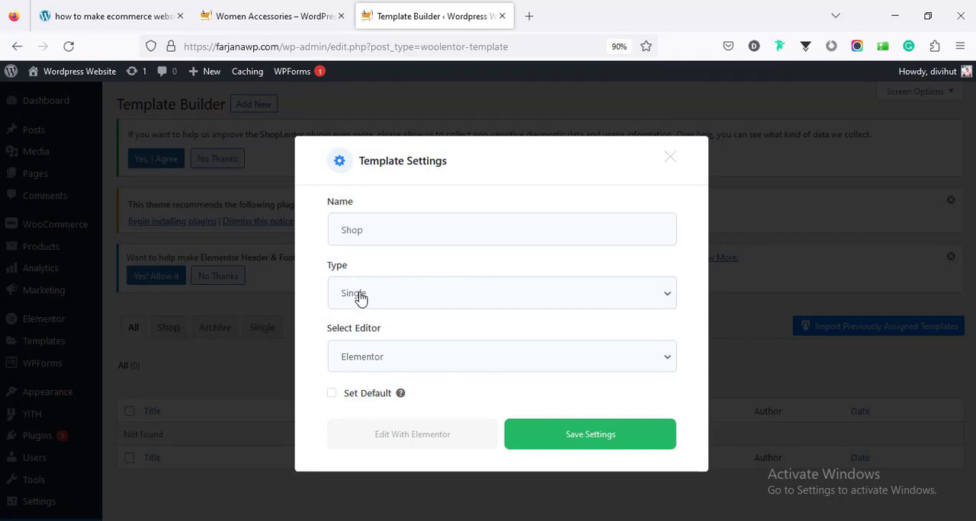
click(369, 324)
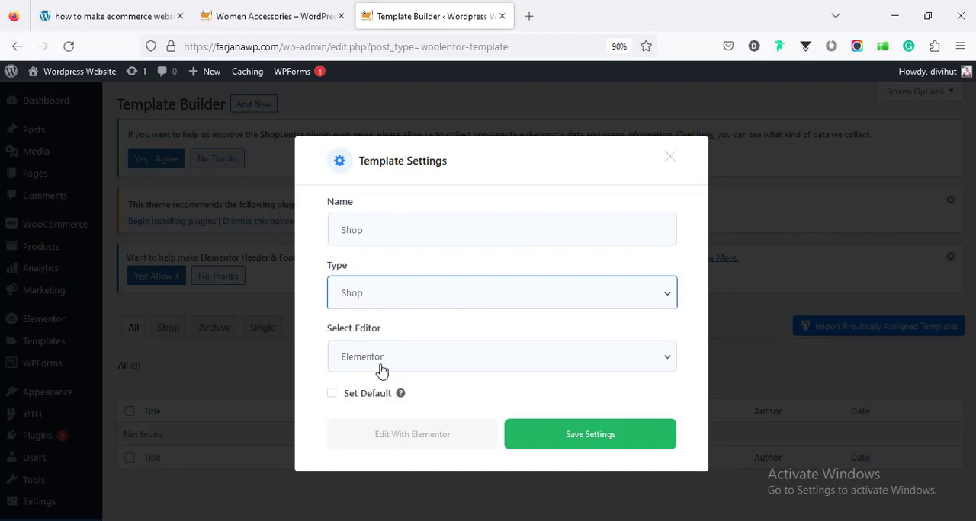
click(539, 444)
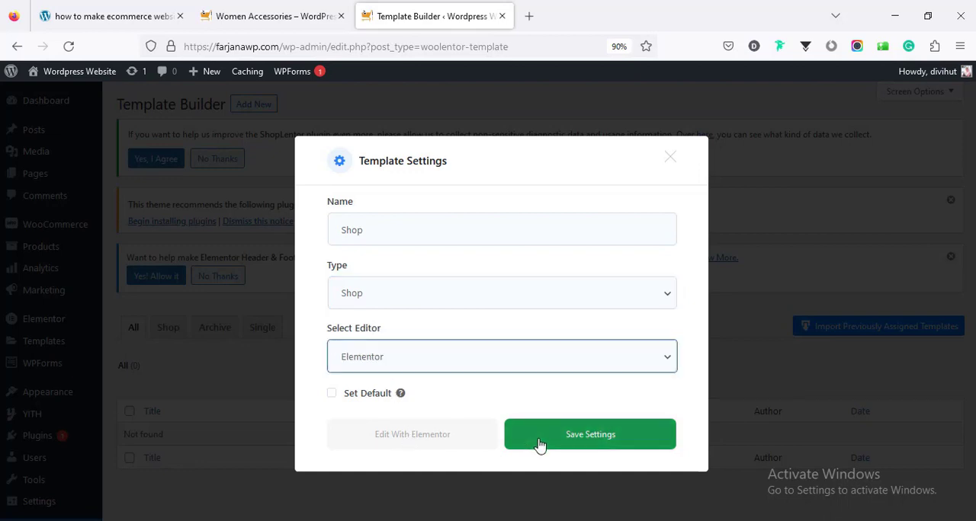
click(539, 444)
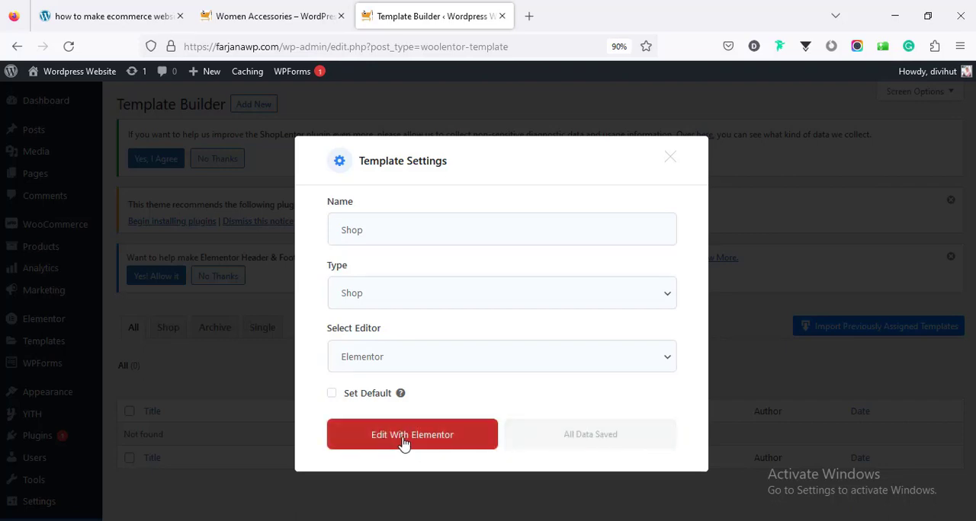
- Open the Shop template in Elementor, import shop.json into the saved templates and insert it into the layout
click(404, 443)
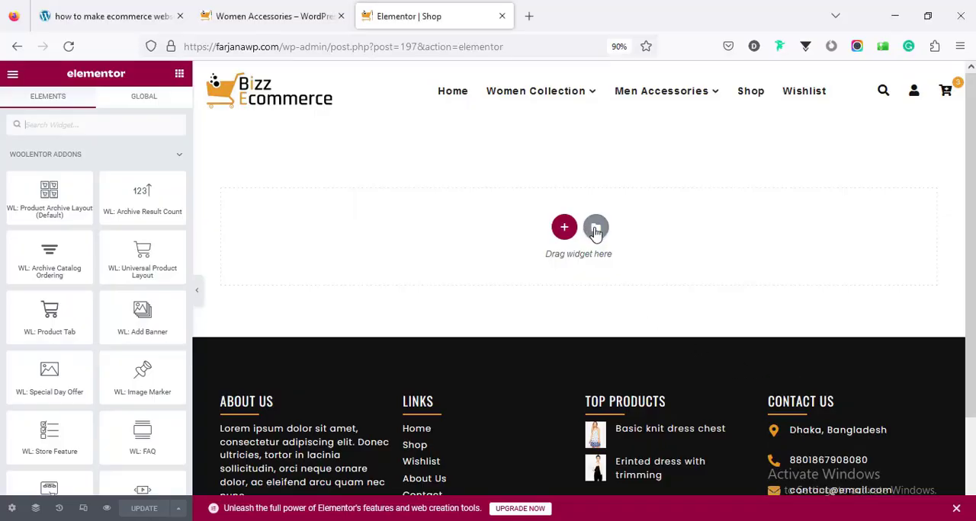
click(595, 228)
click(575, 107)
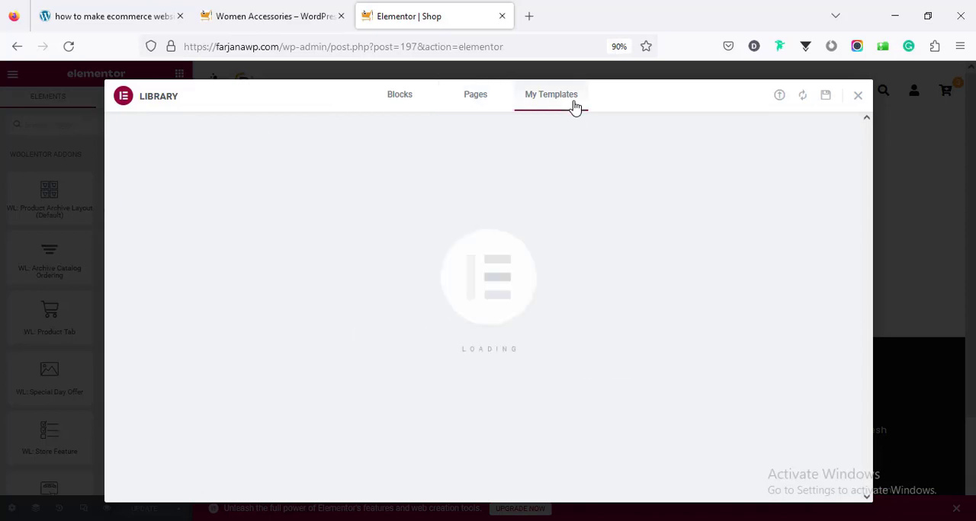
click(779, 96)
click(521, 372)
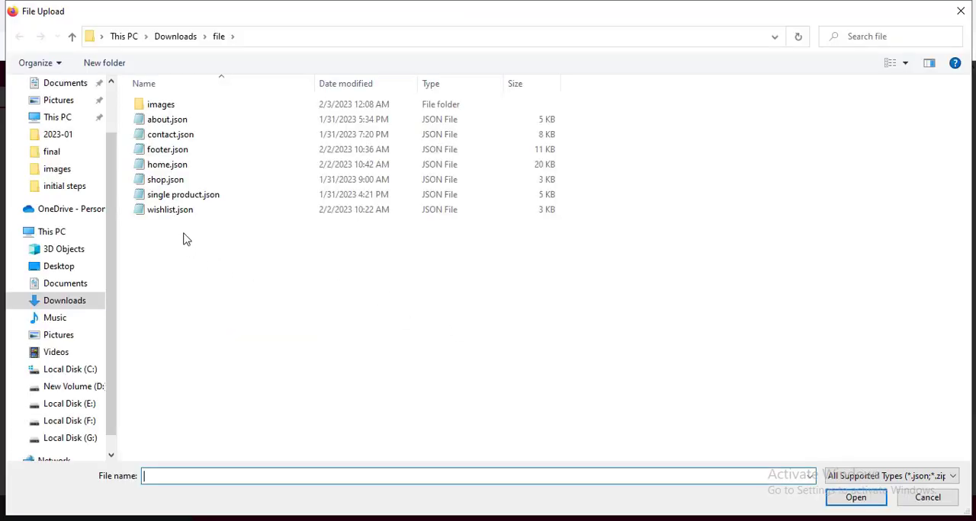
click(171, 181)
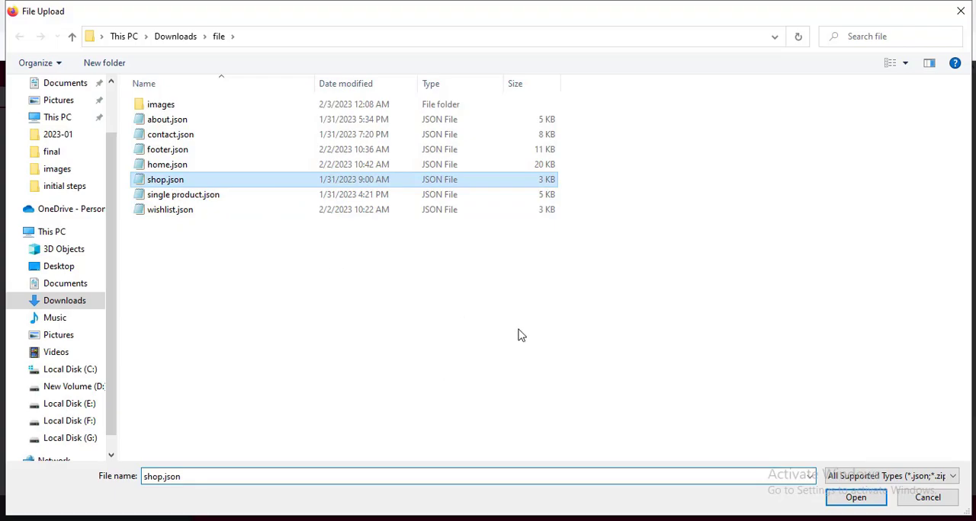
click(880, 502)
click(733, 267)
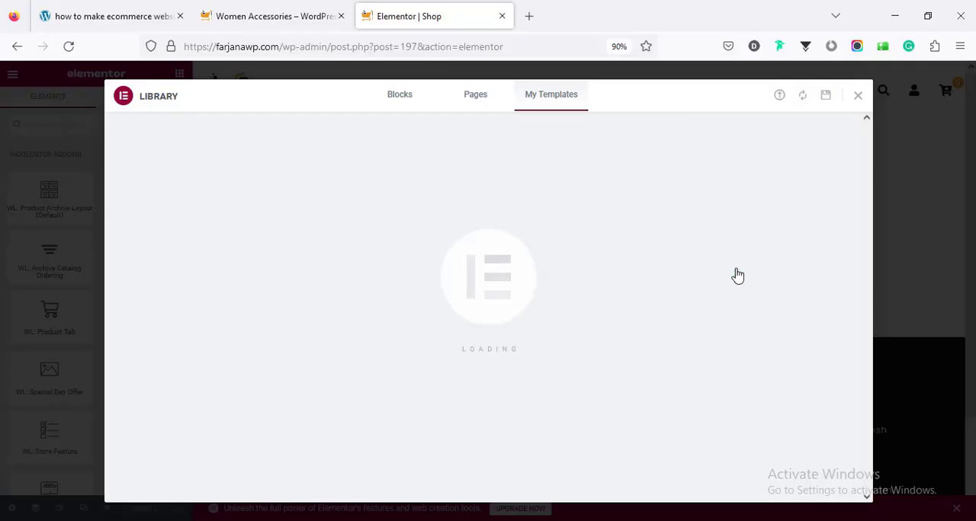
- Review the inserted product grid and the archive title settings, and save the updated Shop template
scroll(579, 279, down, 10)
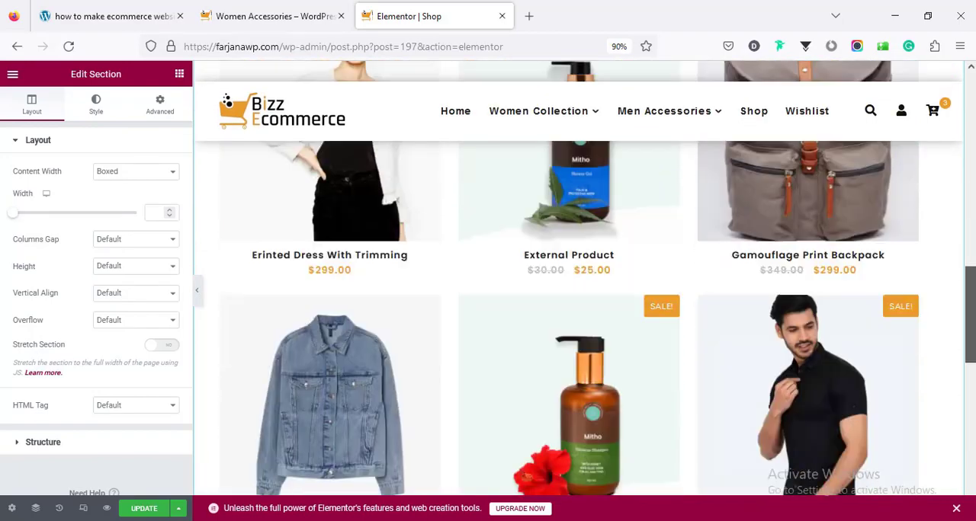
drag(969, 350, 969, 429)
scroll(901, 204, up, 15)
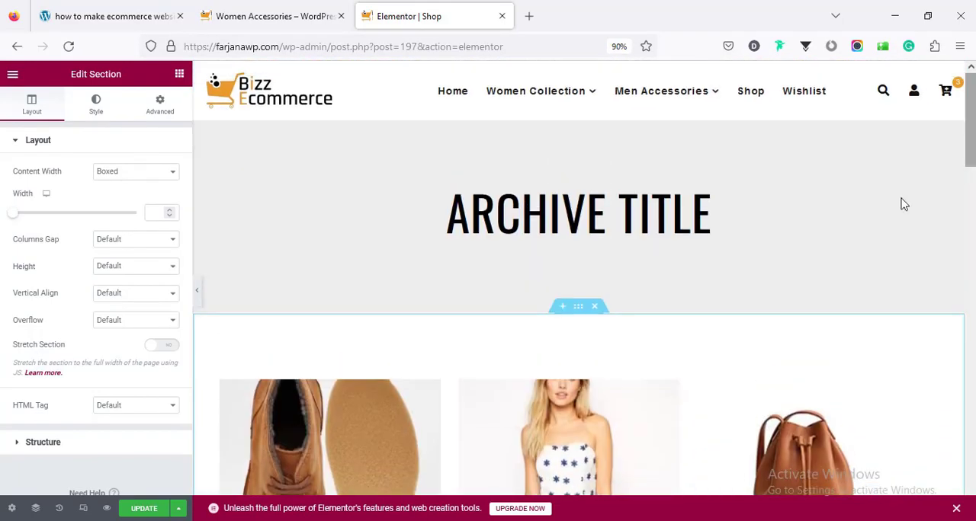
click(664, 226)
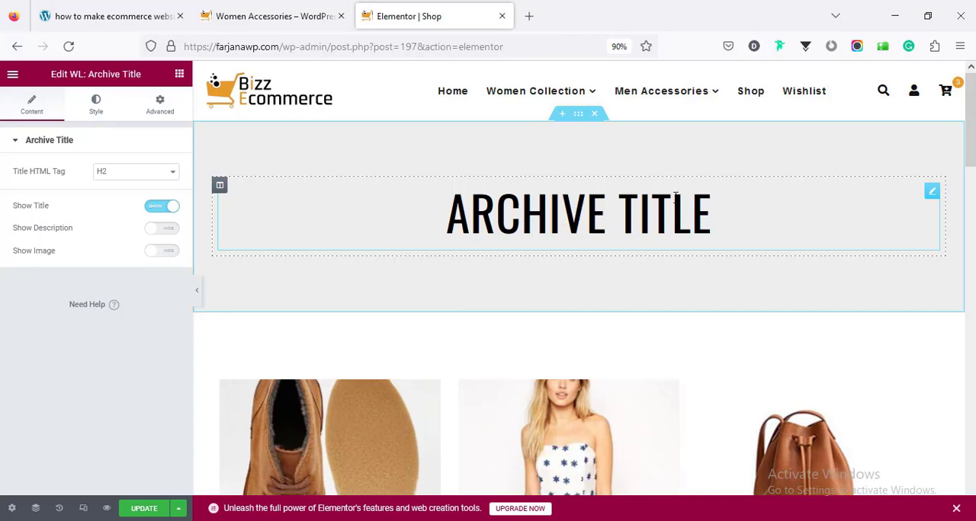
scroll(476, 263, down, 5)
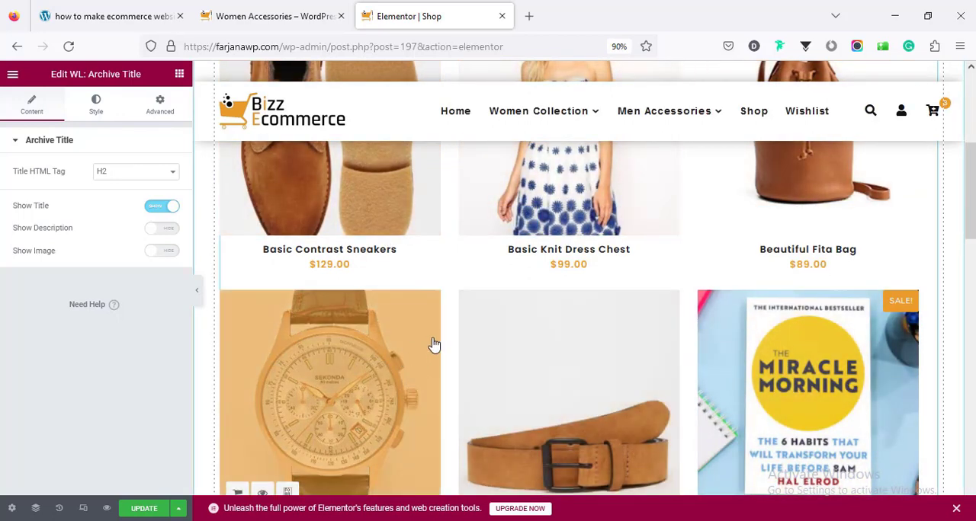
click(150, 509)
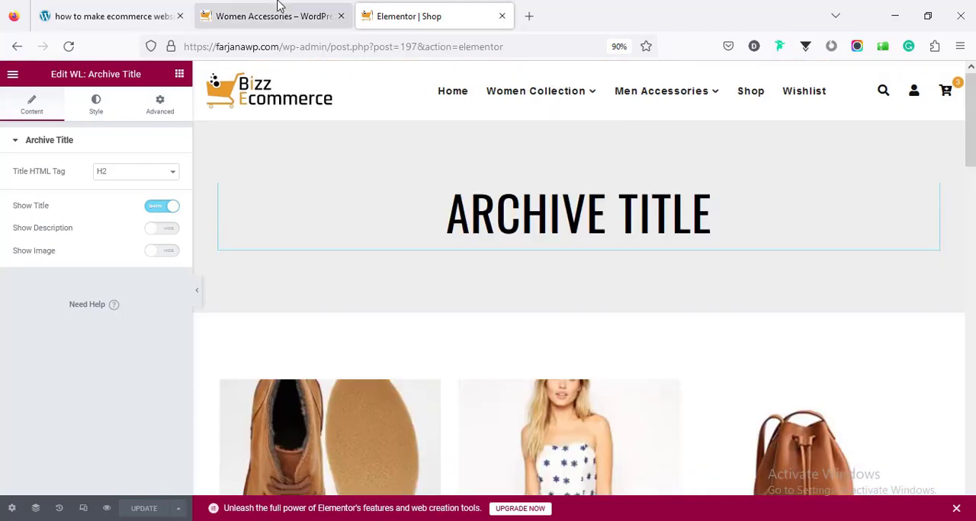
- Check the live Shop page's layout and exit the Shop template's Elementor editor
click(281, 11)
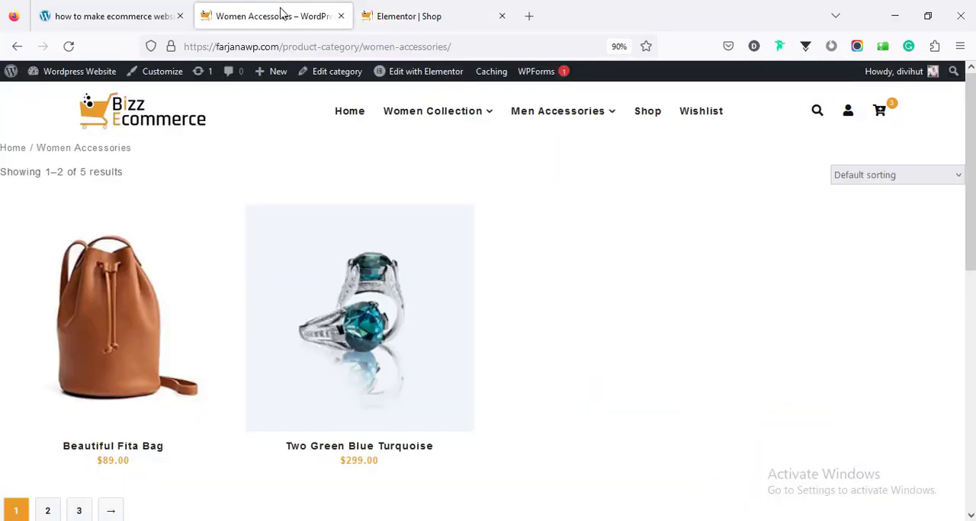
click(649, 119)
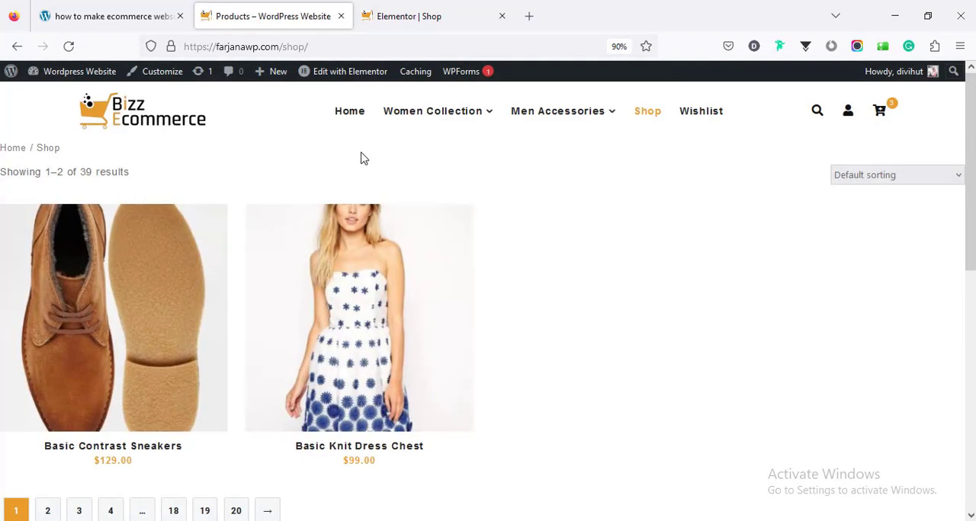
click(445, 7)
click(13, 76)
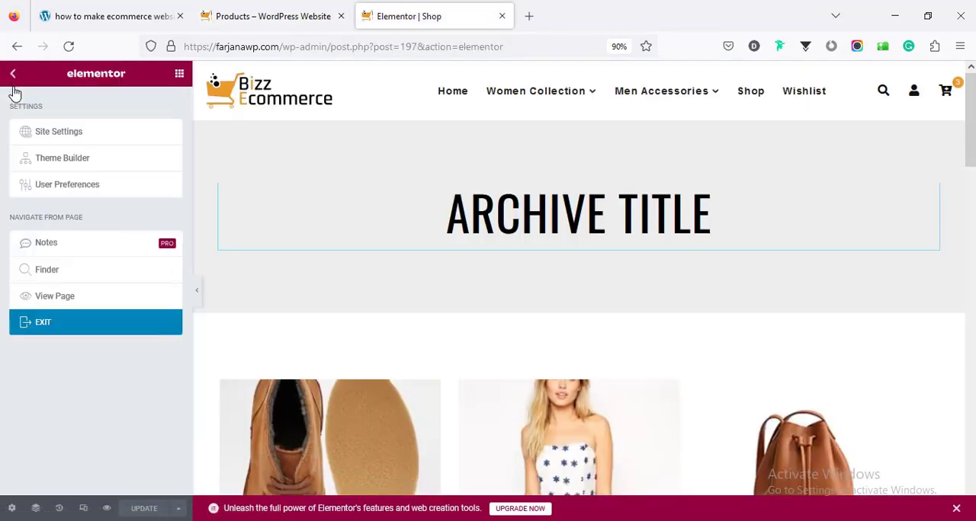
click(106, 321)
- In the ShopLentor settings, assign the WooLentor Shop template to the product shop page and product archive page, and save the changes
mouse_move(77, 486)
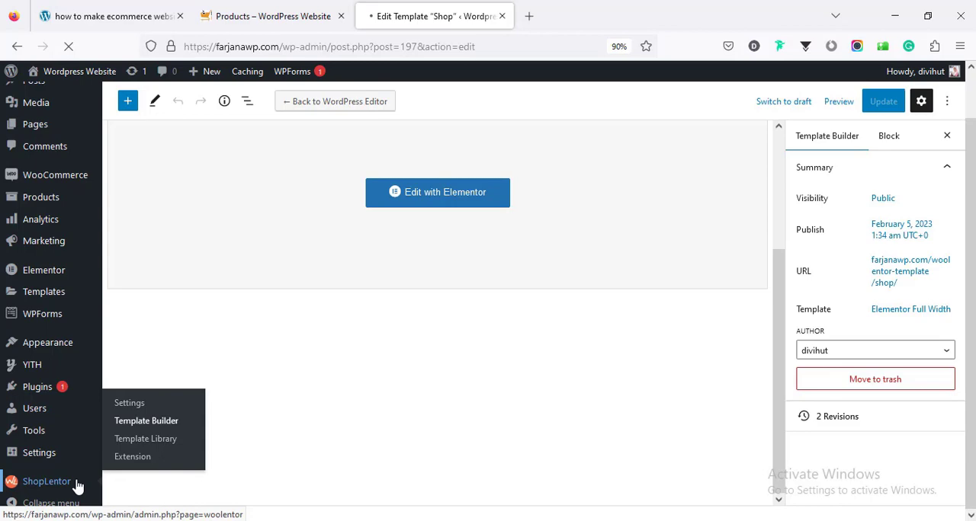
click(77, 481)
click(375, 113)
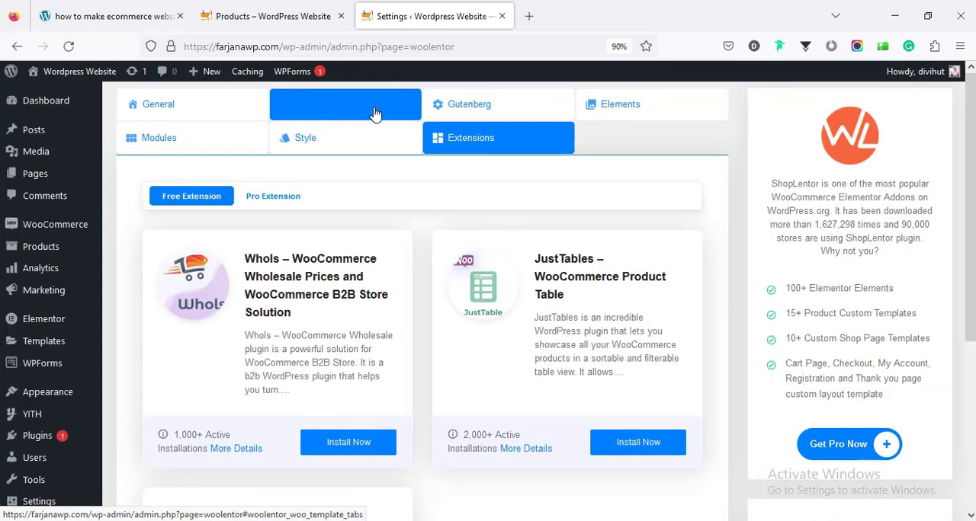
scroll(432, 311, down, 3)
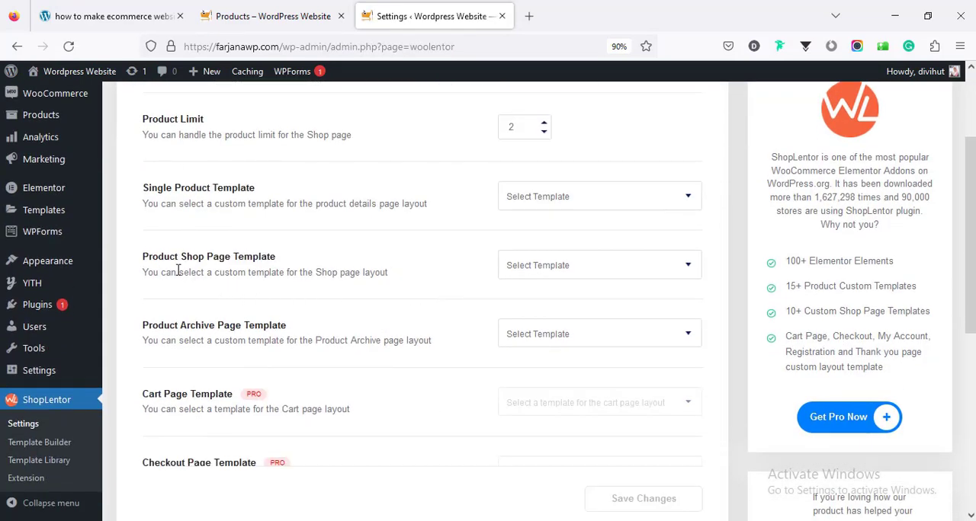
click(527, 272)
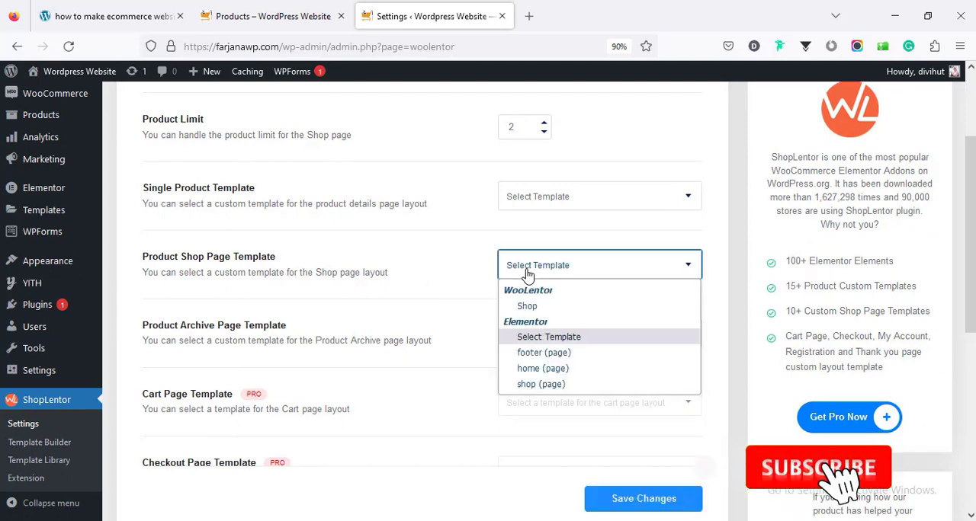
click(530, 306)
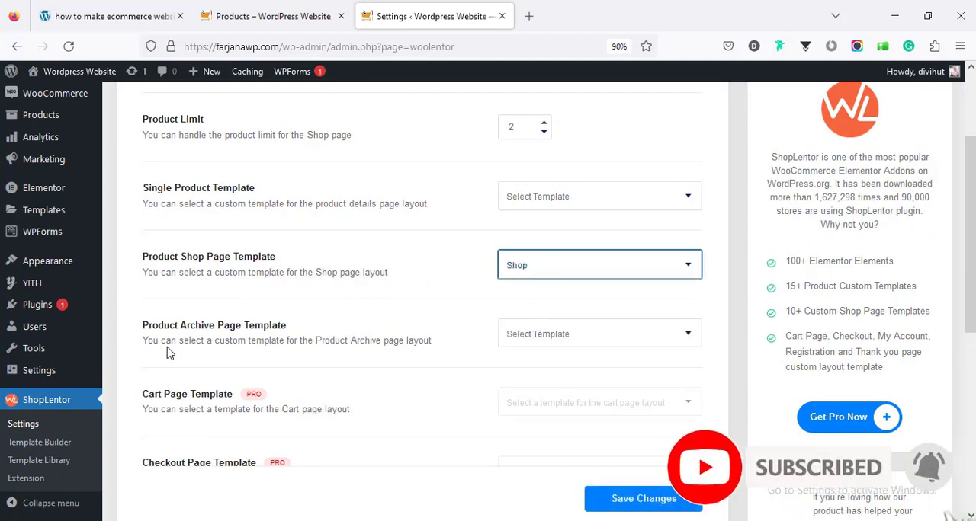
click(538, 335)
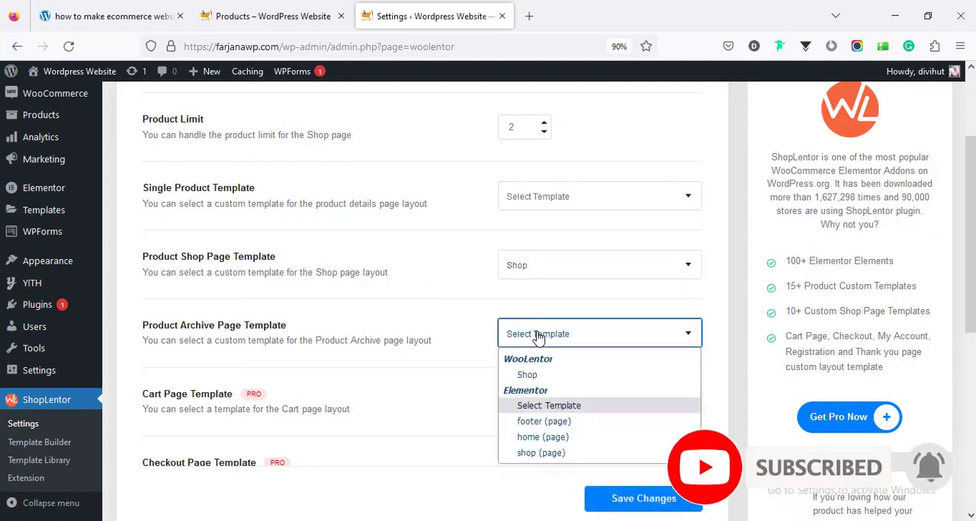
click(531, 375)
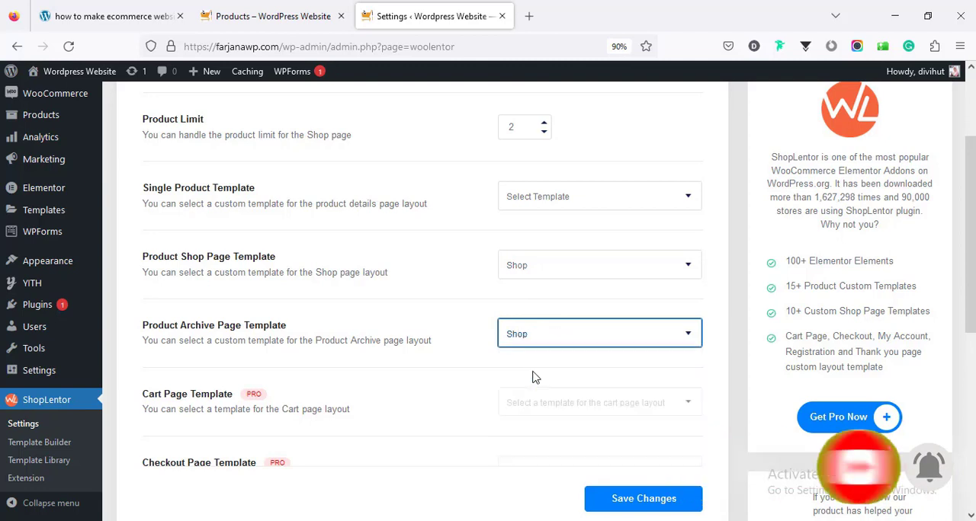
click(619, 506)
- Reload the live Shop page and examine its title banner, product grid and pagination
click(268, 16)
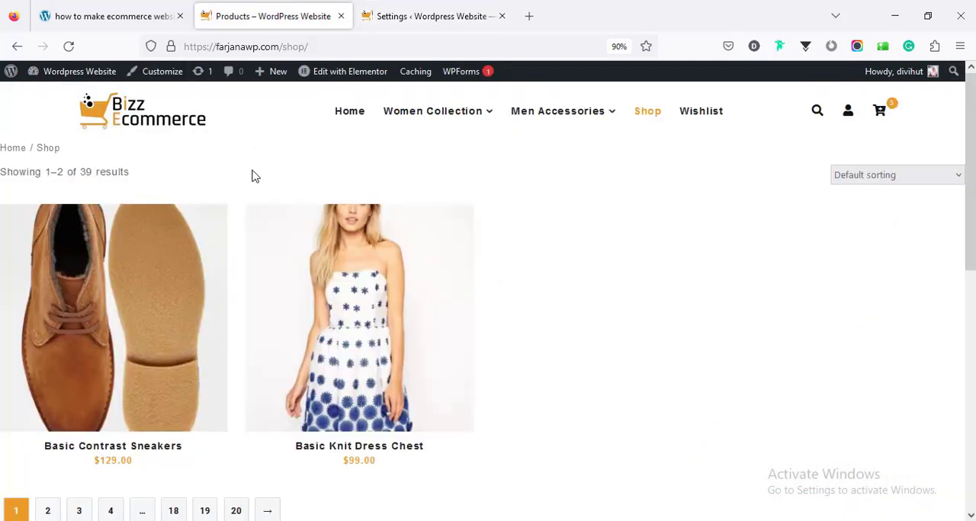
right_click(282, 164)
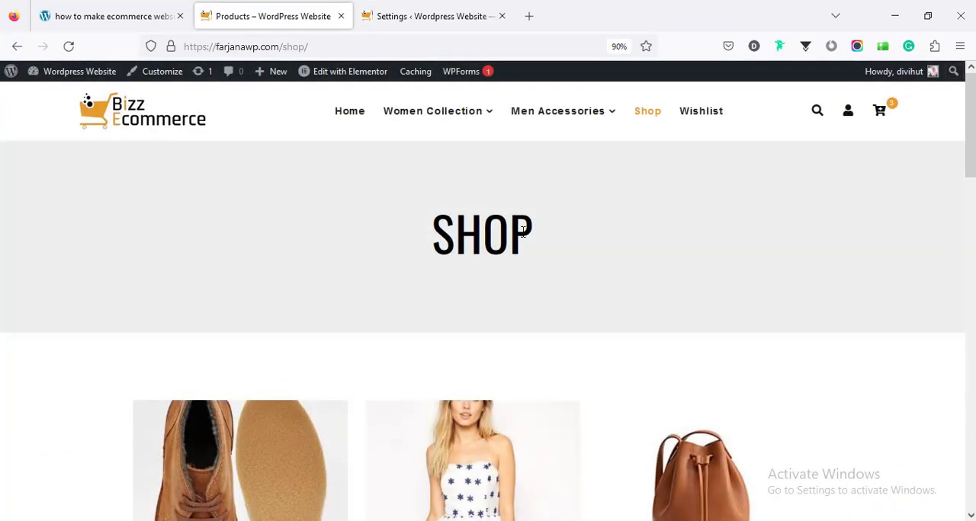
scroll(522, 231, down, 4)
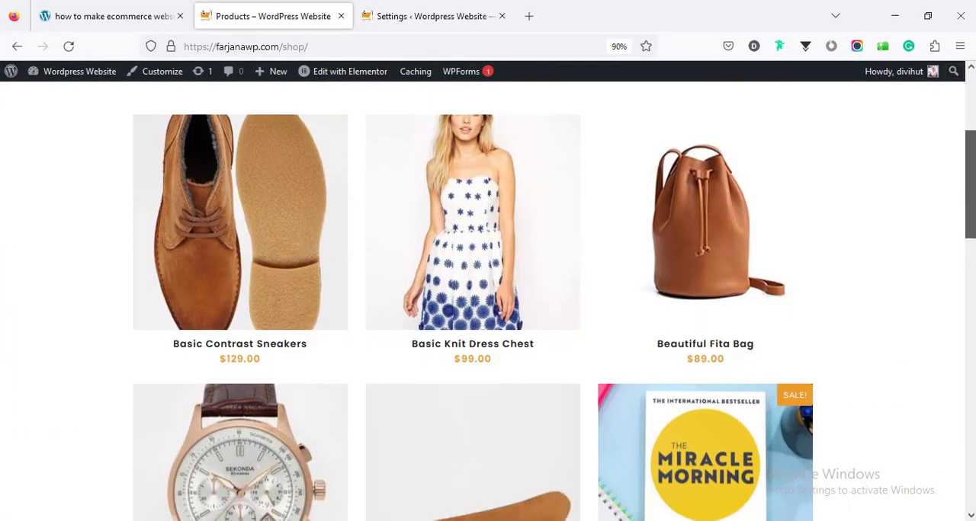
scroll(973, 418, down, 10)
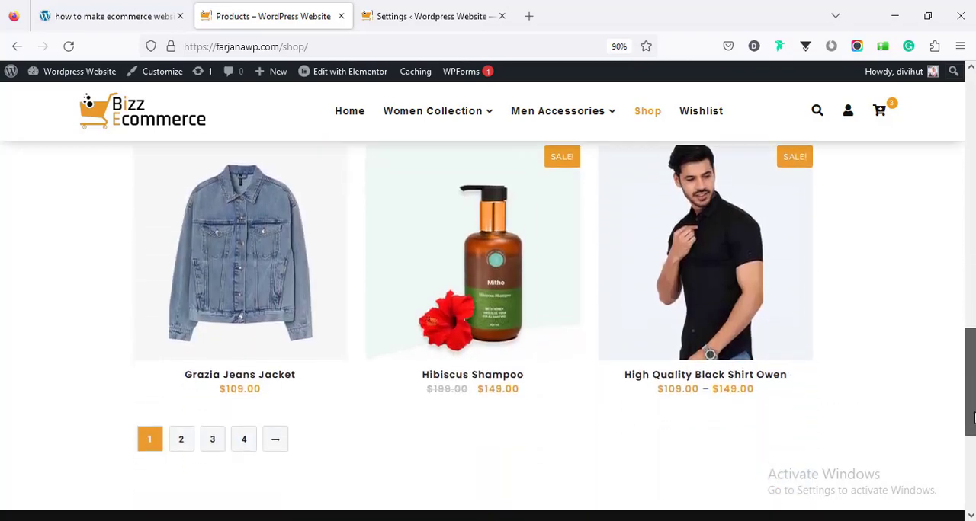
scroll(973, 417, down, 2)
drag(973, 427, 973, 174)
scroll(972, 183, down, 3)
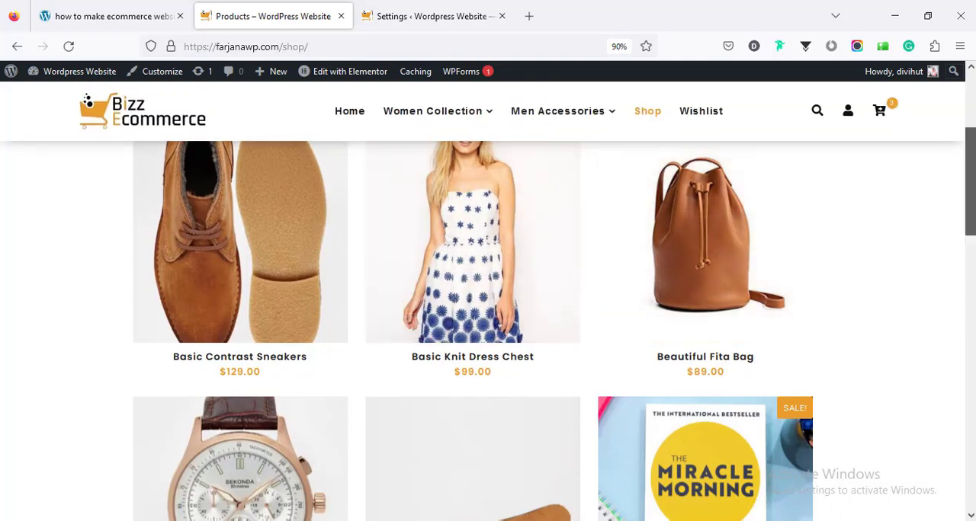
drag(972, 236, 960, 422)
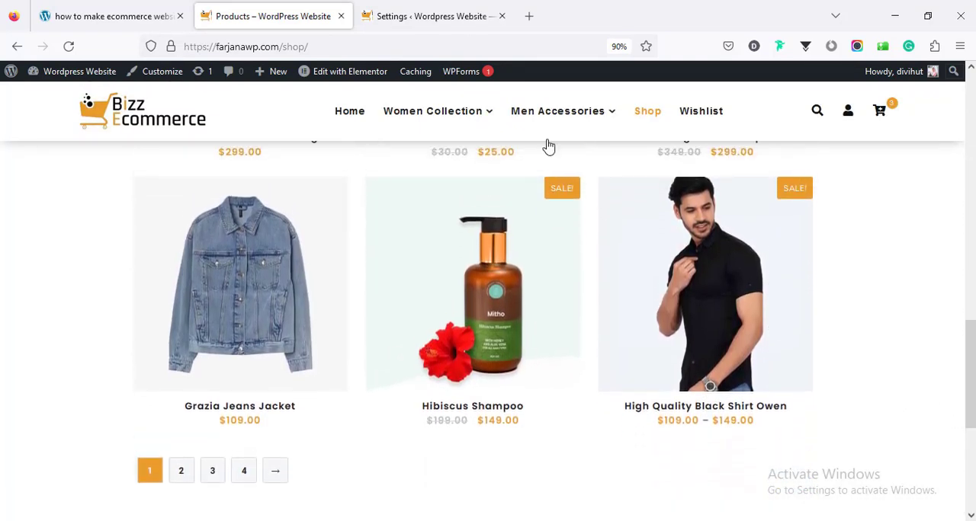
- Reopen the Shop template in Elementor from the Template Builder and review the product archive layout's content and style options
click(415, 16)
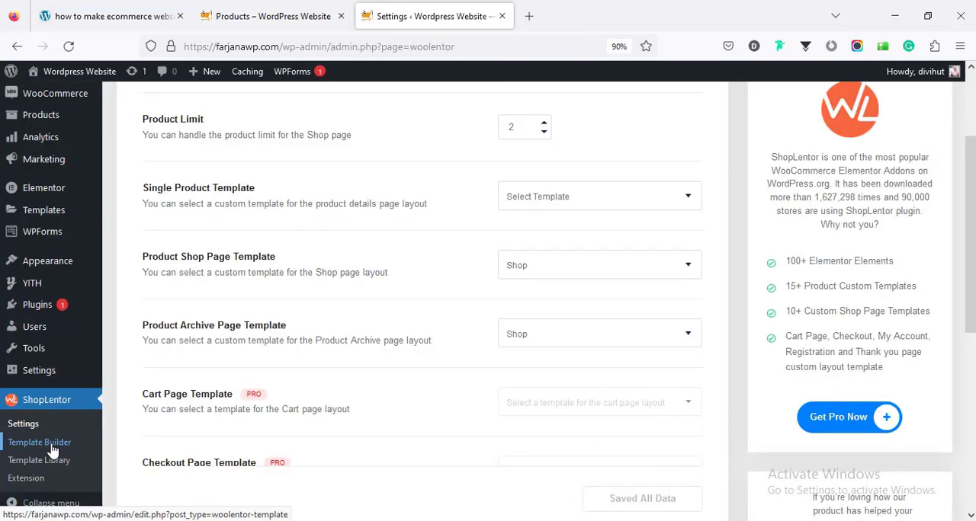
click(50, 448)
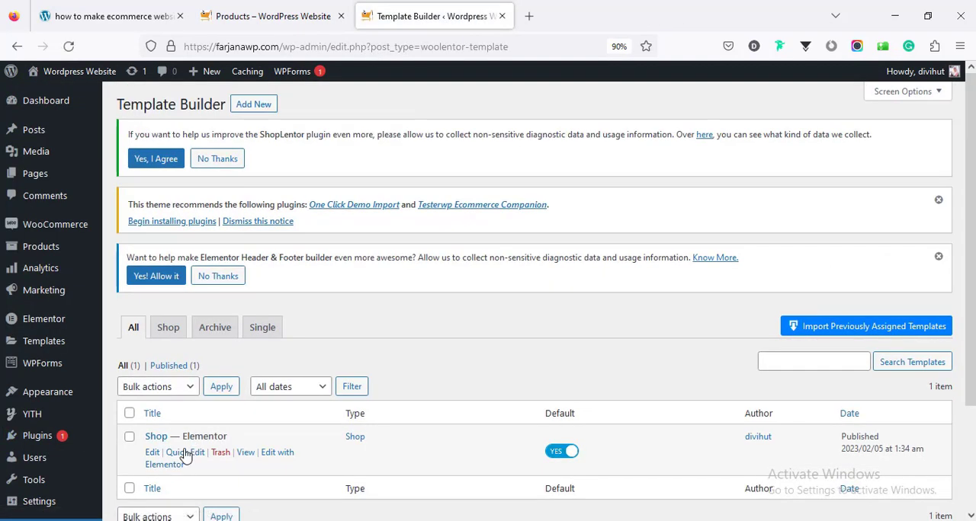
click(274, 454)
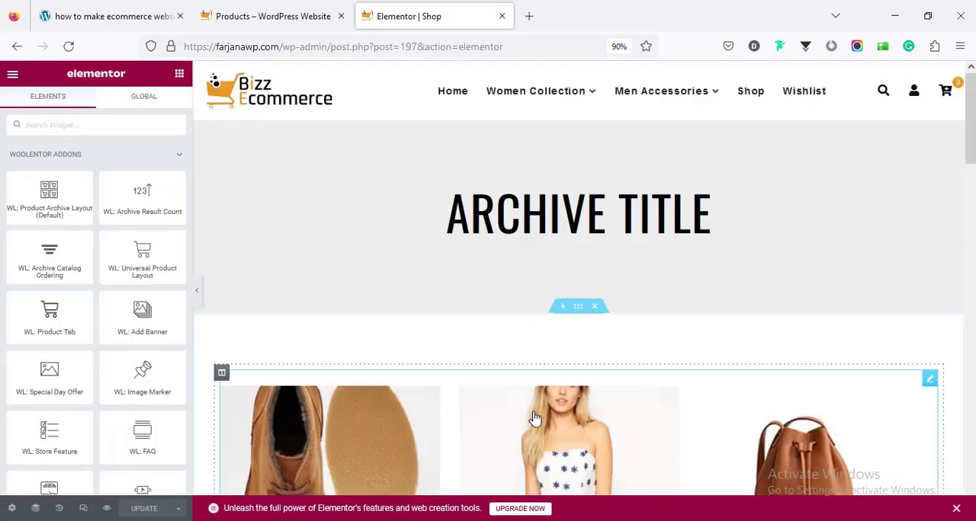
click(536, 419)
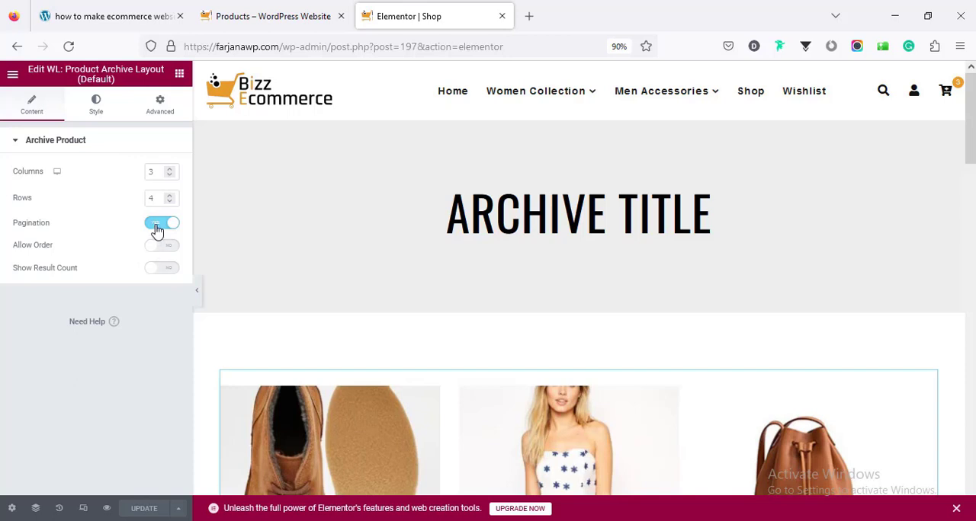
click(104, 110)
scroll(139, 282, down, 3)
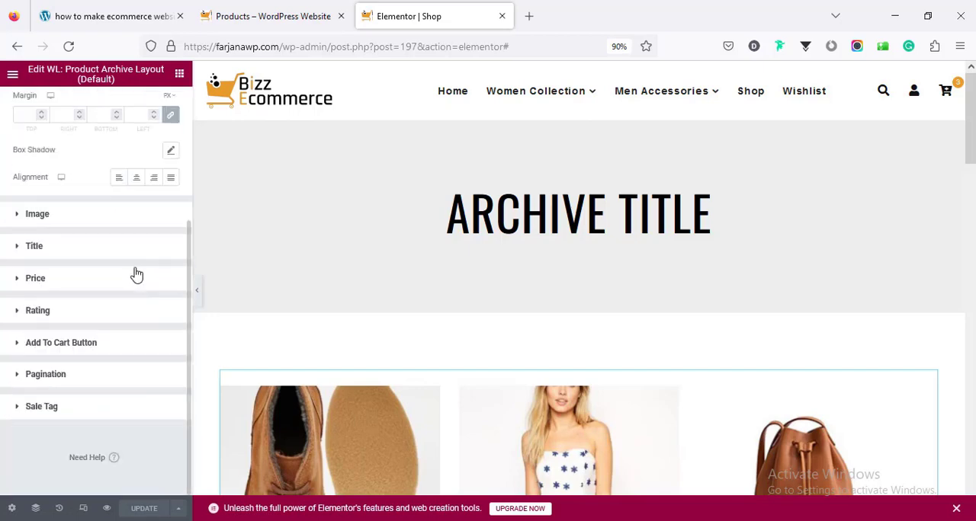
scroll(579, 305, down, 2)
scroll(579, 305, down, 5)
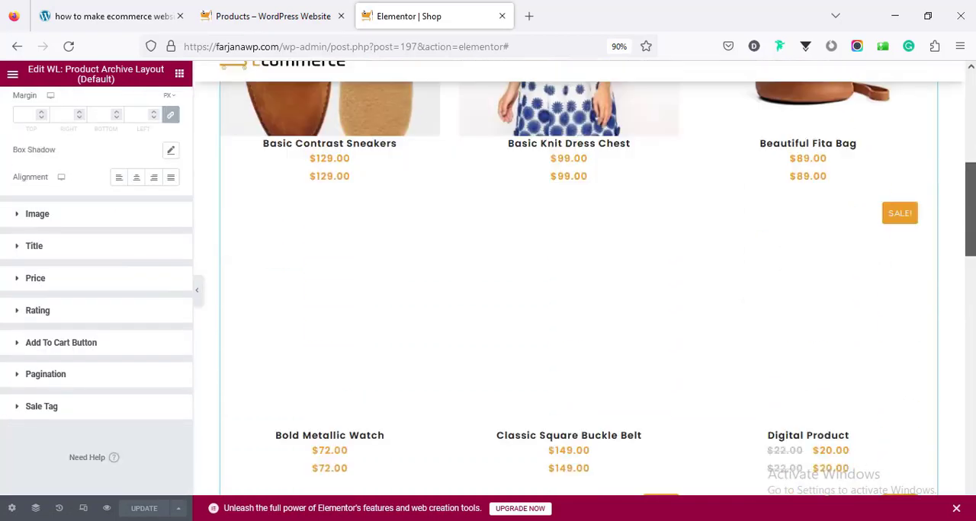
scroll(351, 261, up, 2)
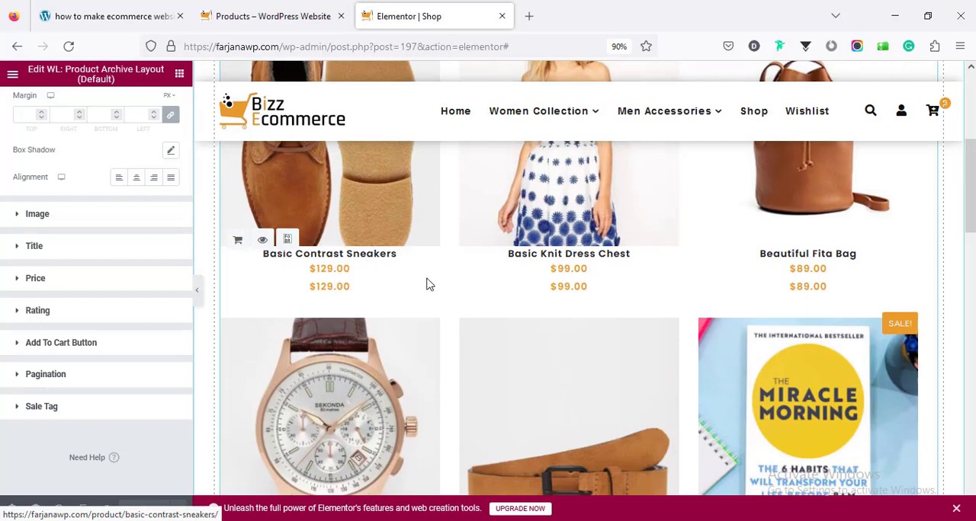
scroll(524, 280, down, 10)
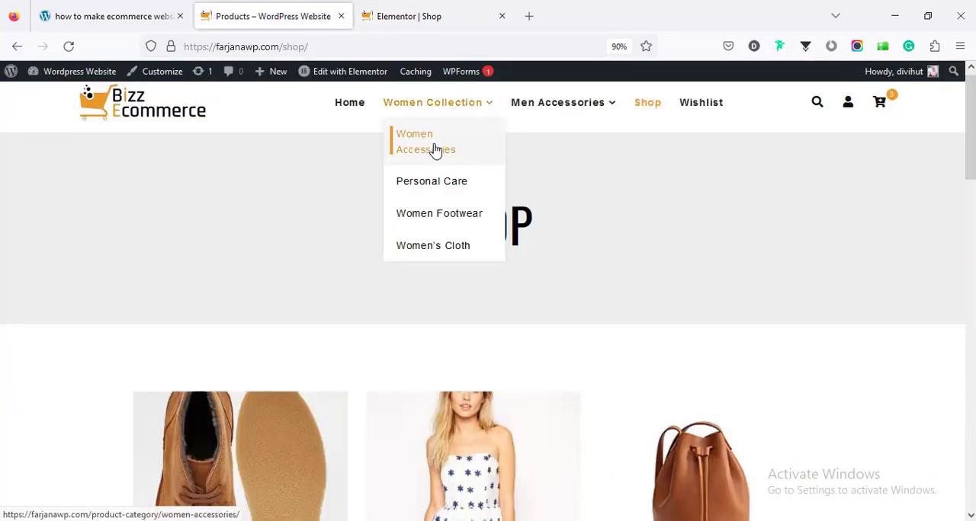
- Open the Women Accessories category page on the live site and check its archive title and product layout
click(435, 150)
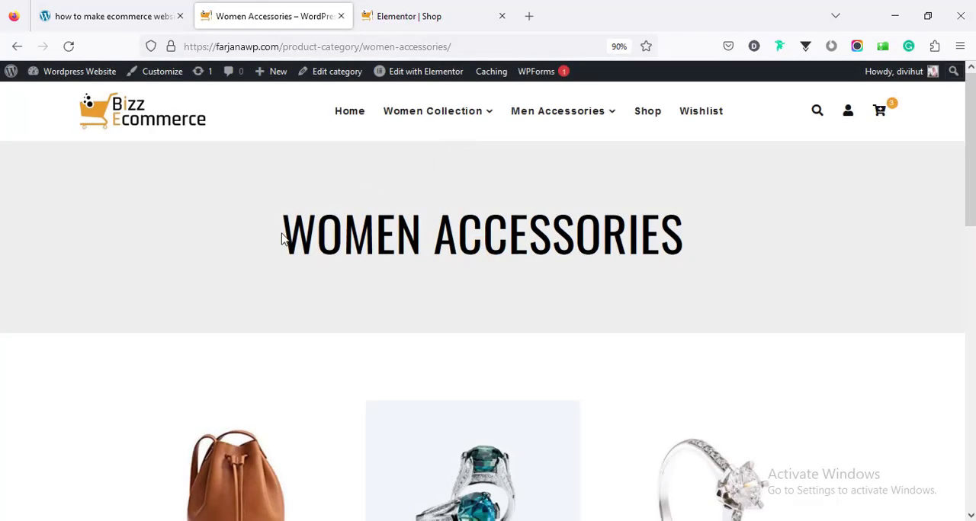
triple_click(285, 238)
click(936, 174)
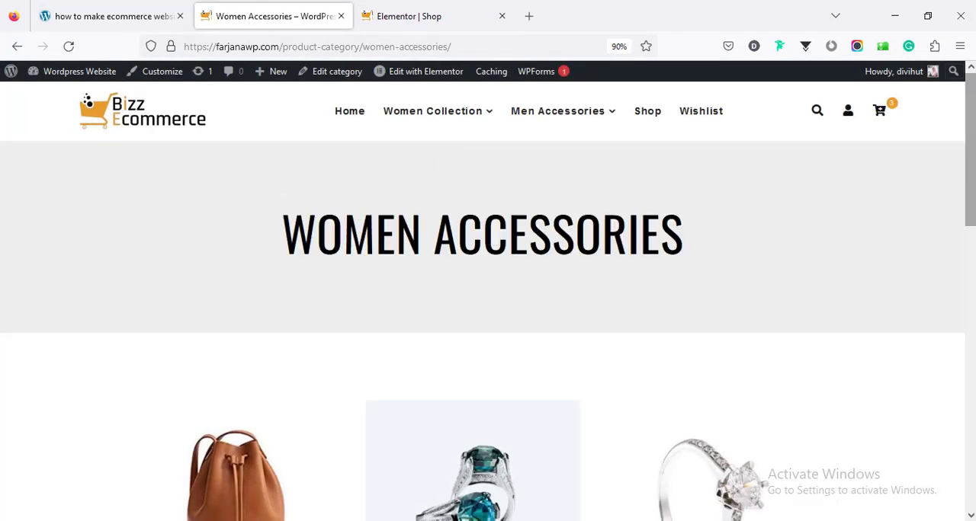
mouse_move(969, 172)
mouse_down()
mouse_move(968, 294)
mouse_move(950, 336)
mouse_move(971, 167)
mouse_up()
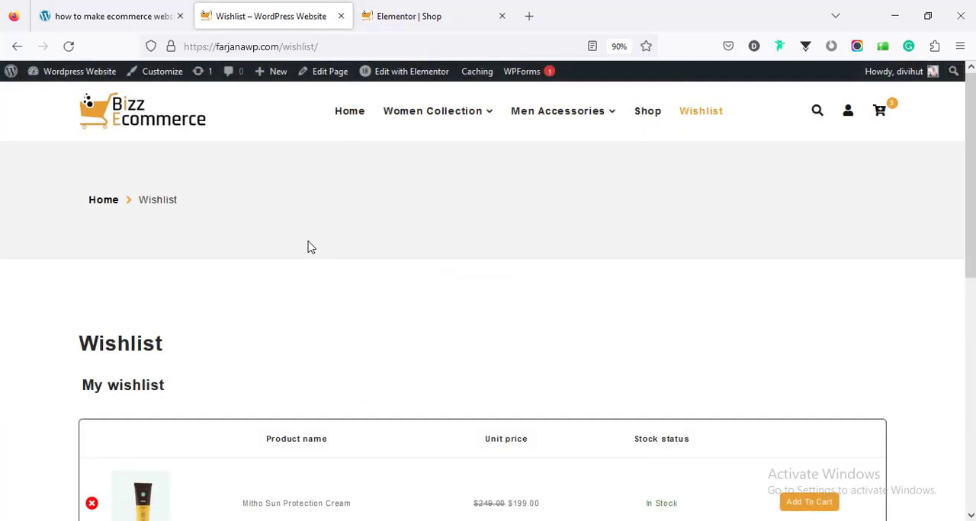
- Open the Wishlist page in Elementor and set its page layout to Elementor Full Width
scroll(307, 247, down, 5)
scroll(316, 246, up, 5)
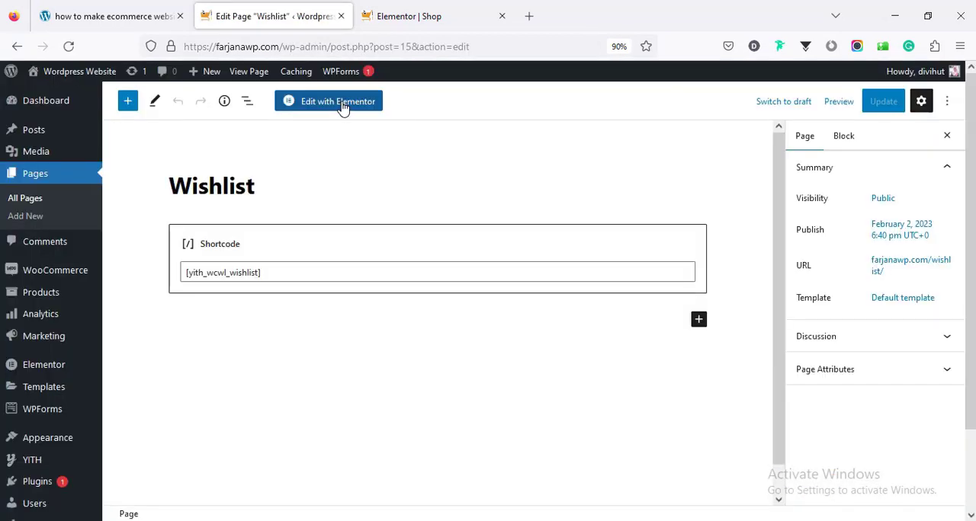
click(342, 109)
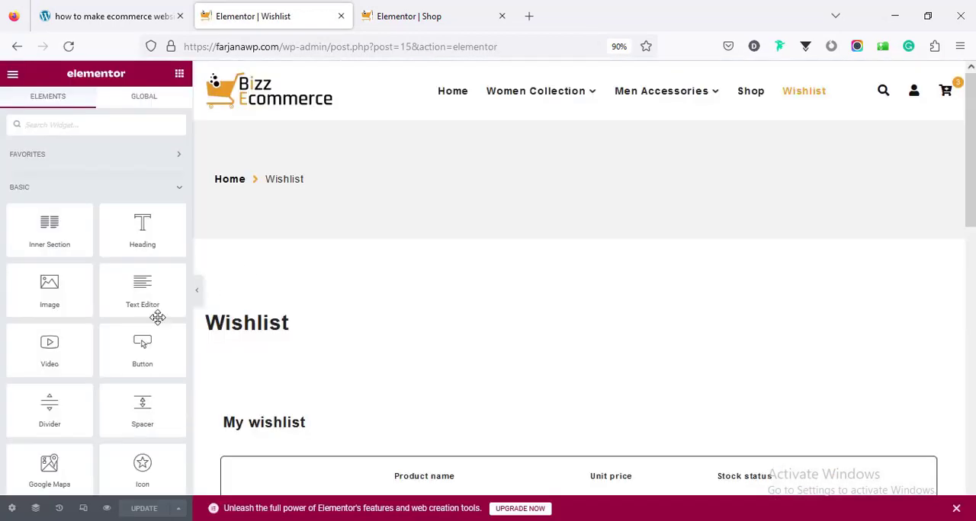
click(17, 506)
click(160, 383)
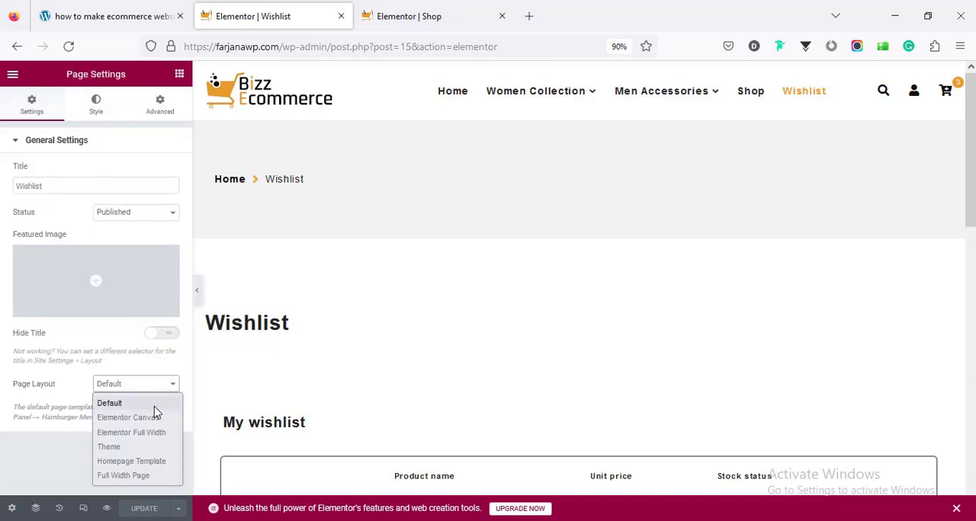
click(157, 433)
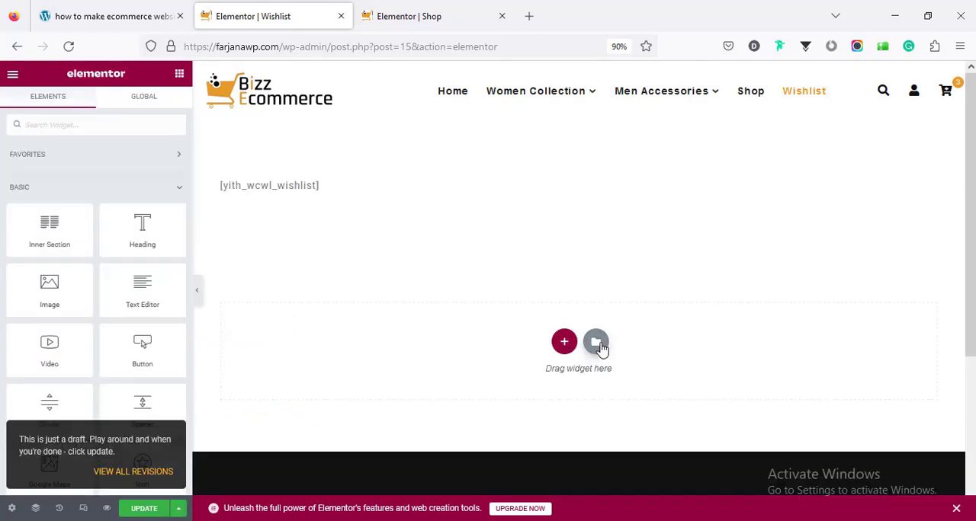
- Import wishlist.json into the saved templates and insert the wishlist template into the Wishlist page
click(600, 347)
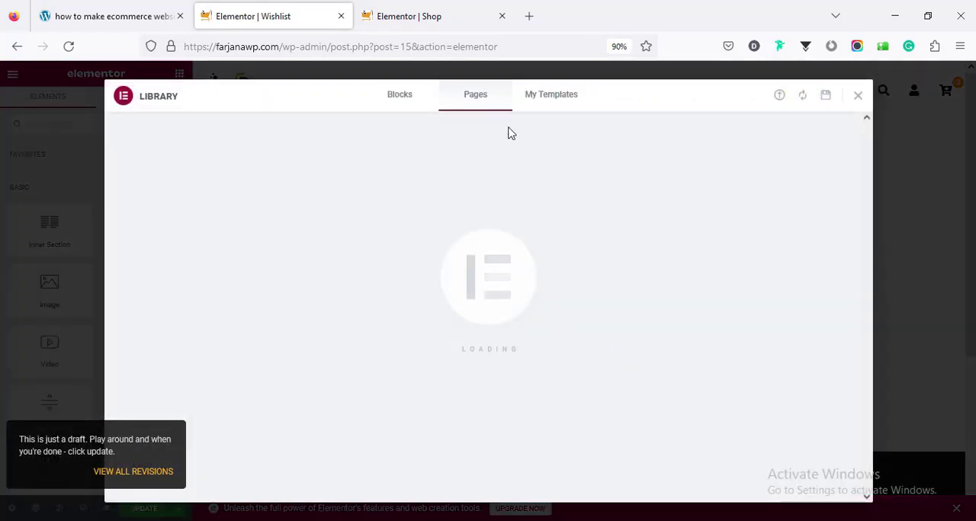
click(542, 111)
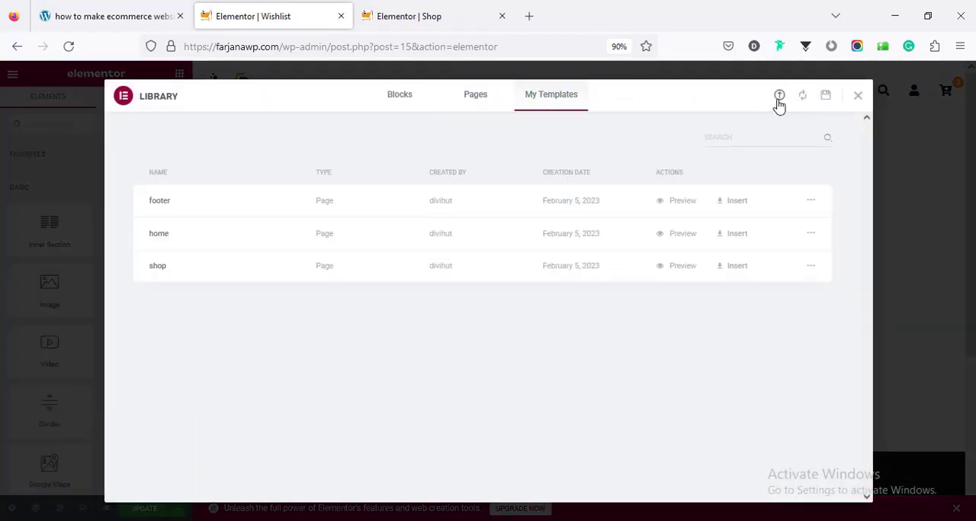
click(778, 98)
click(463, 373)
click(191, 212)
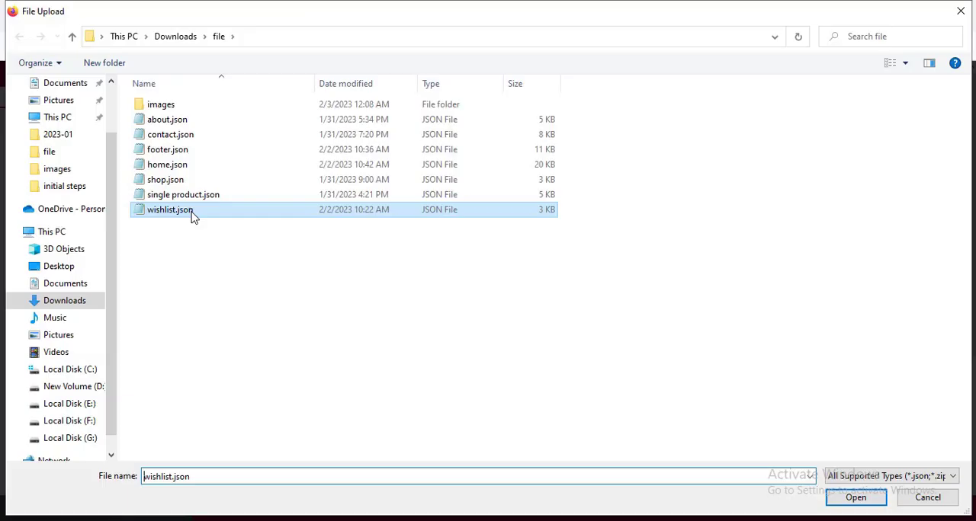
click(844, 499)
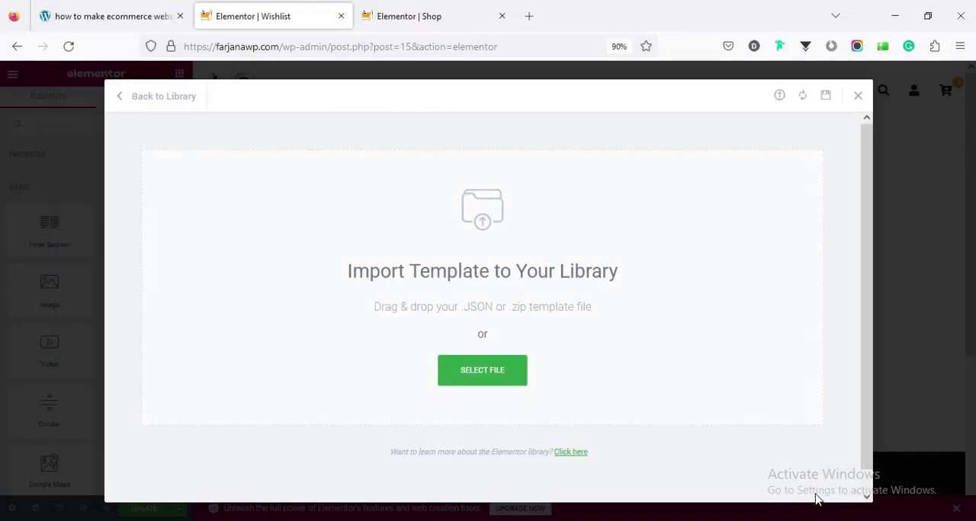
click(748, 313)
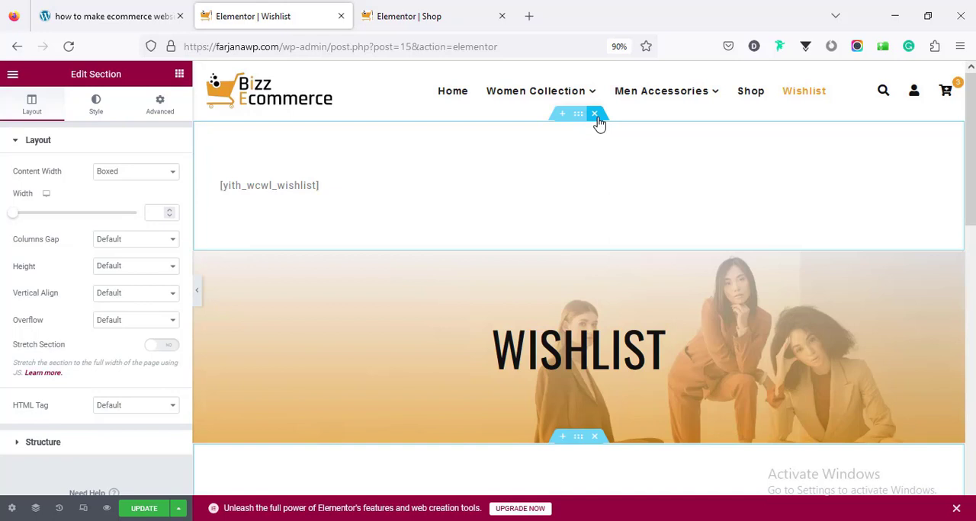
- Delete the original wishlist shortcode section above the Wishlist banner and update the page
click(594, 114)
scroll(966, 220, down, 4)
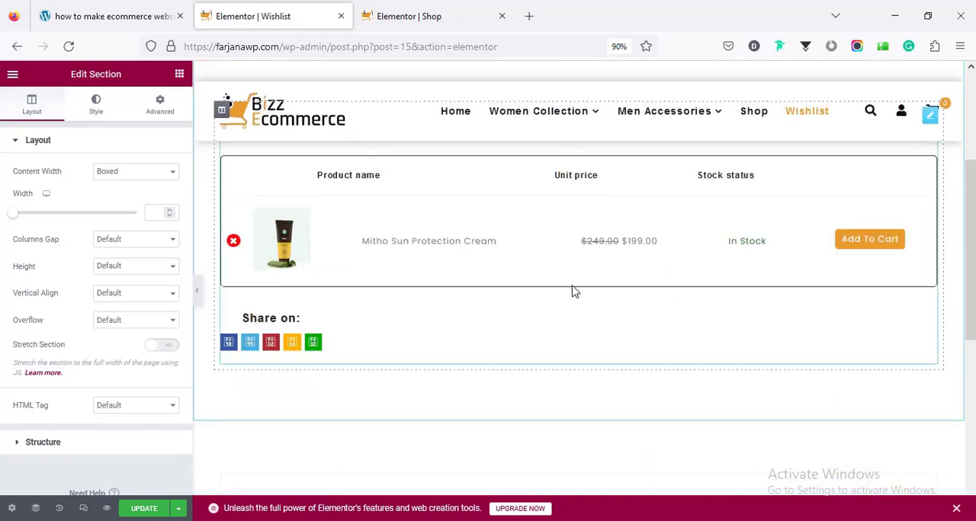
click(145, 510)
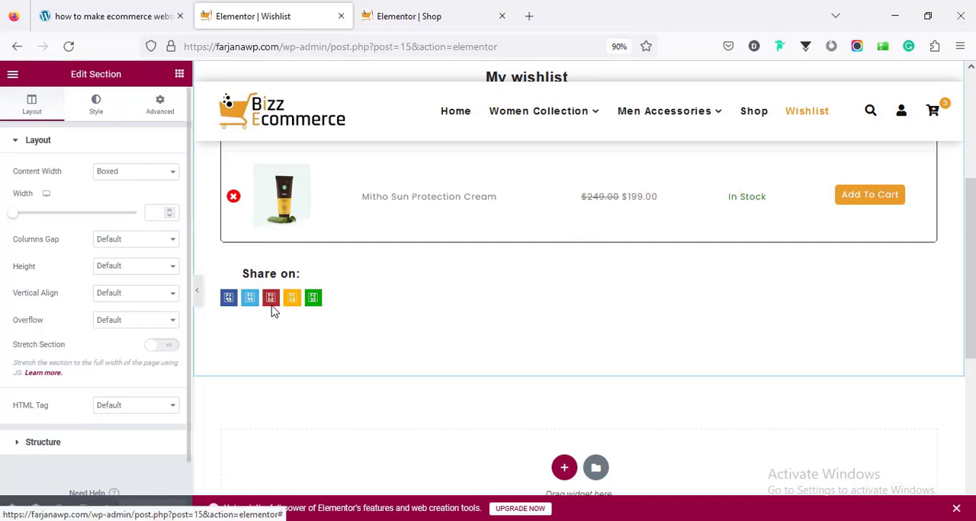
- Open the Wishlist page on the live site and check its banner, product table and share links
scroll(331, 390, up, 4)
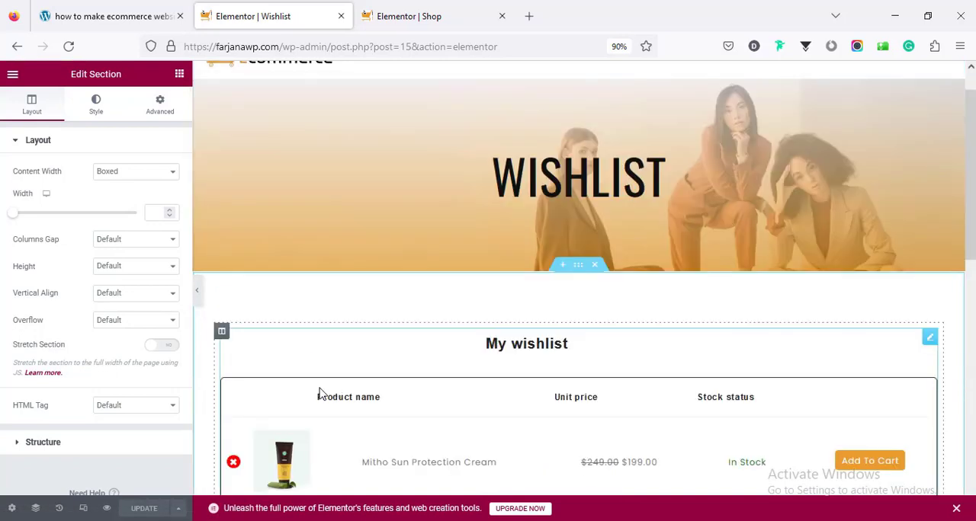
click(12, 73)
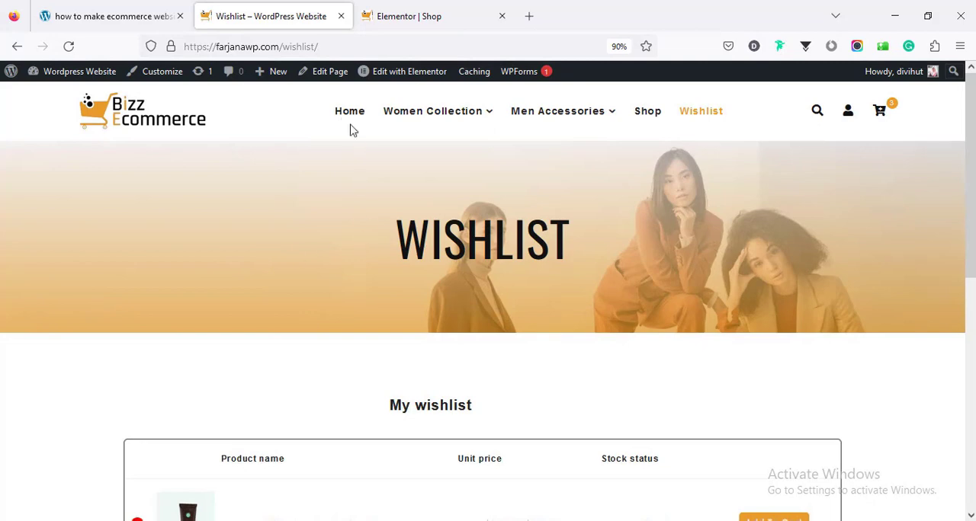
scroll(968, 175, down, 3)
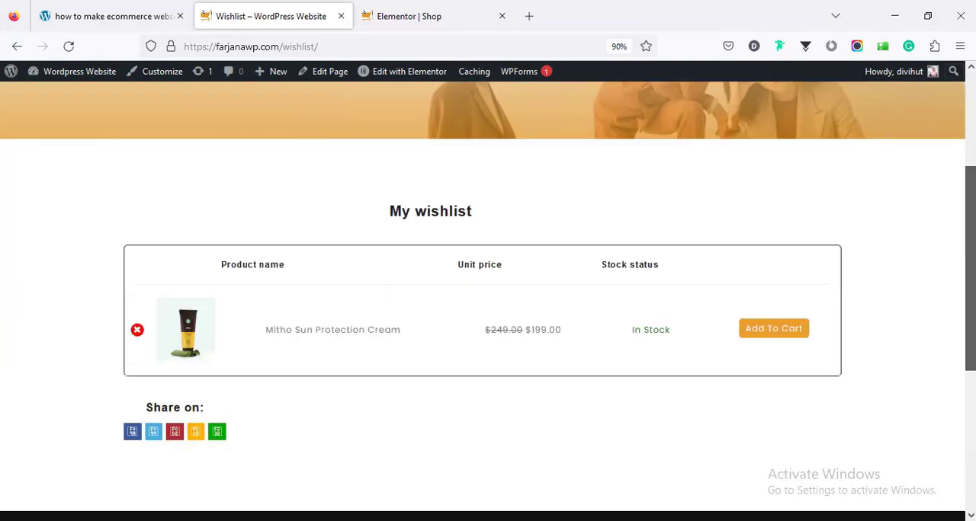
scroll(968, 305, down, 5)
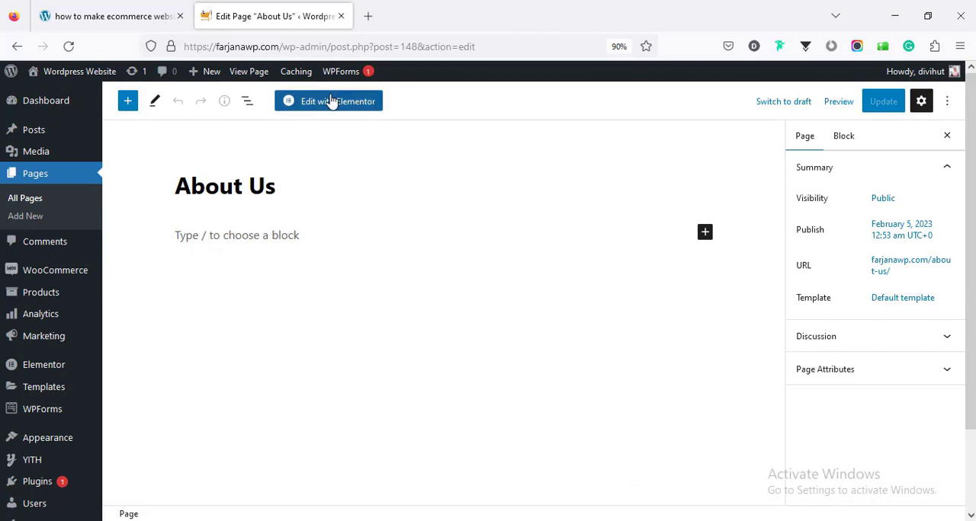
- Open the About Us page in Elementor and set its page layout to Elementor Full Width
click(334, 108)
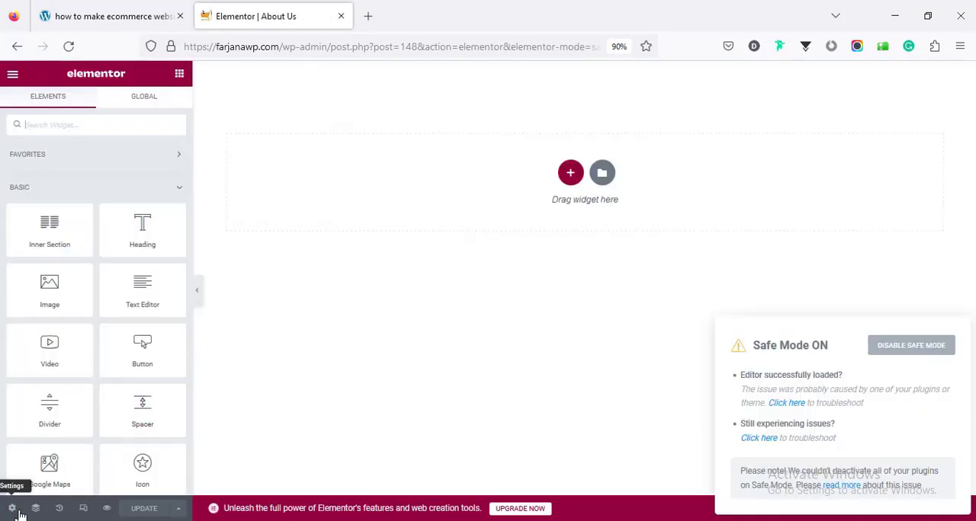
click(15, 507)
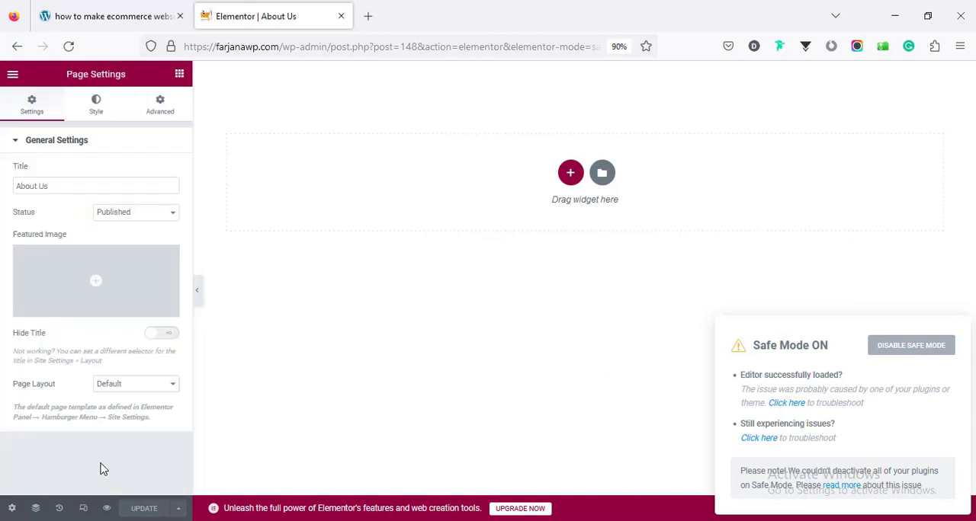
click(136, 386)
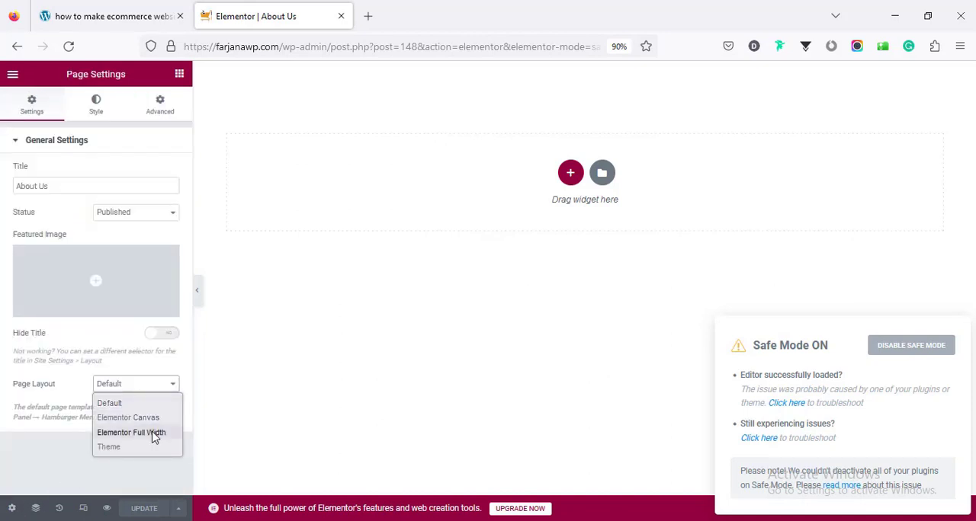
click(155, 433)
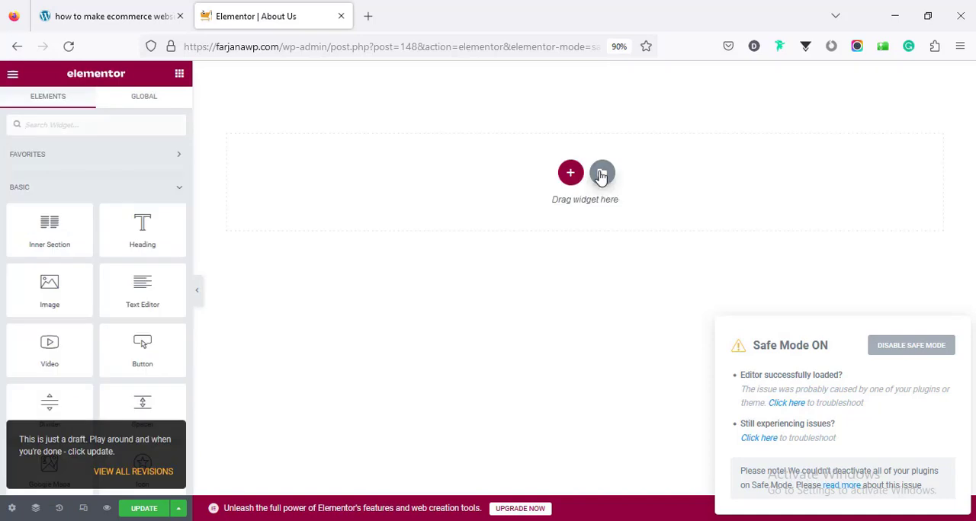
- Import about.json into the saved templates and insert the About template into the About Us page
click(602, 173)
click(548, 113)
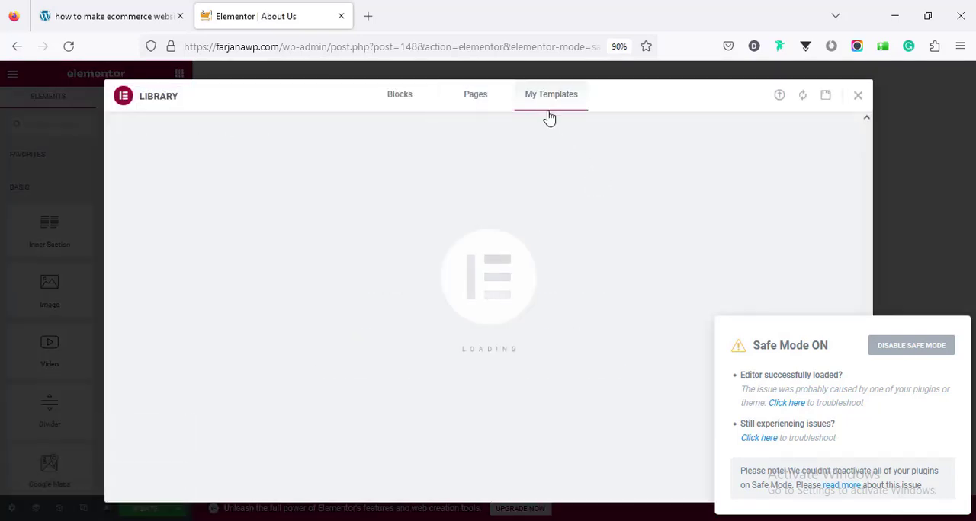
click(783, 100)
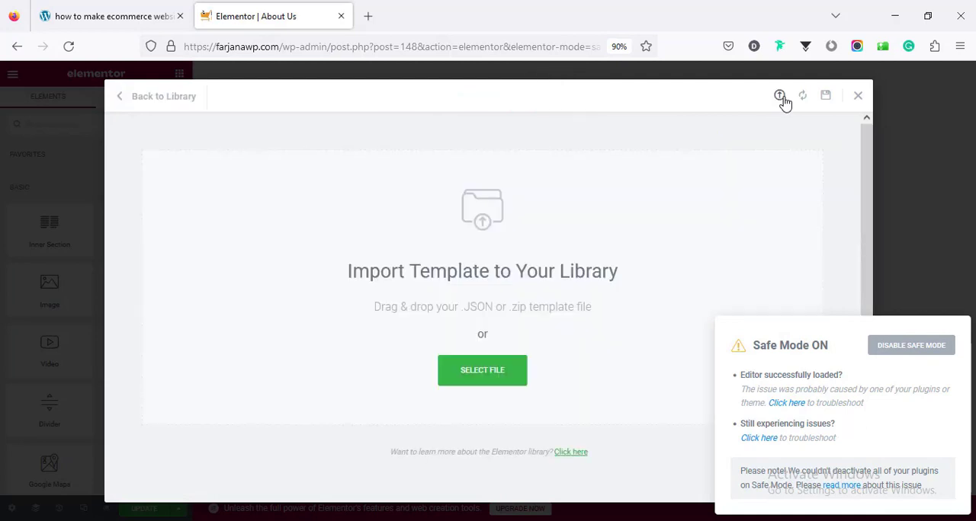
click(482, 371)
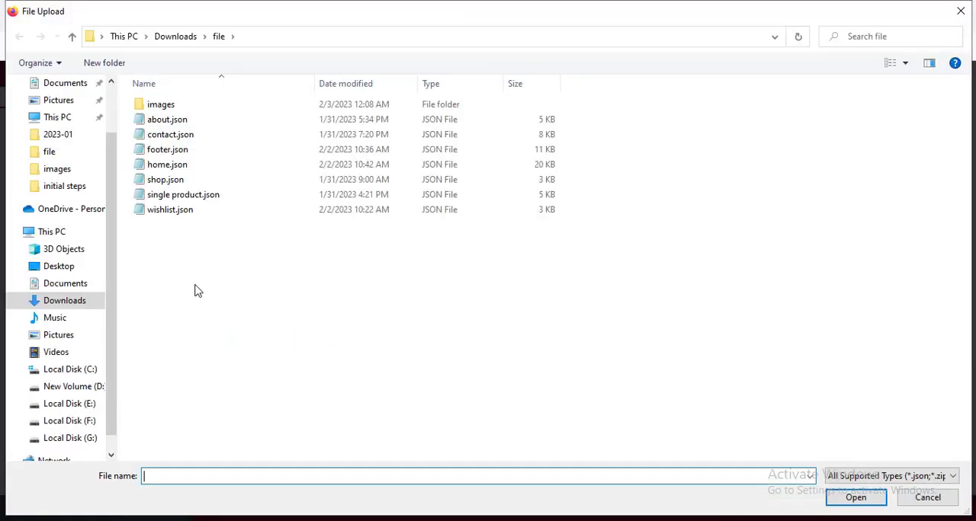
click(182, 122)
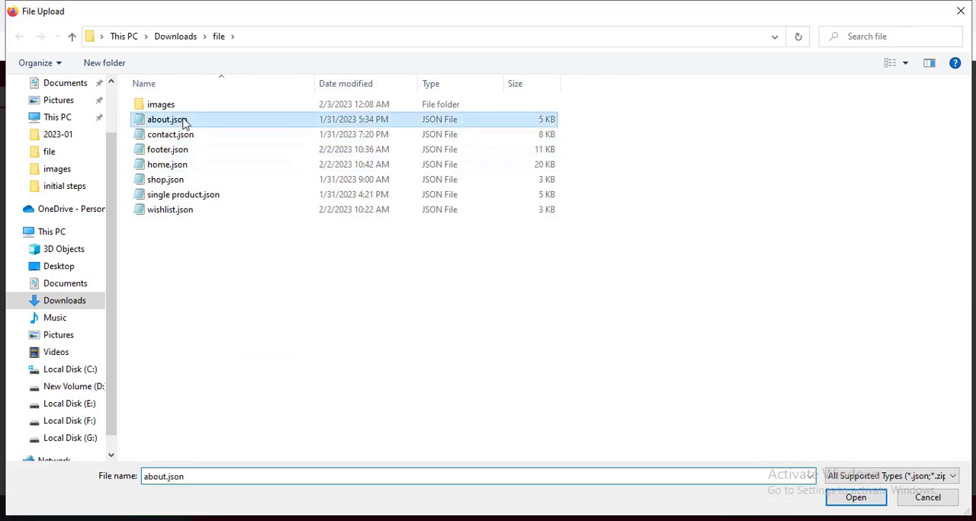
click(834, 497)
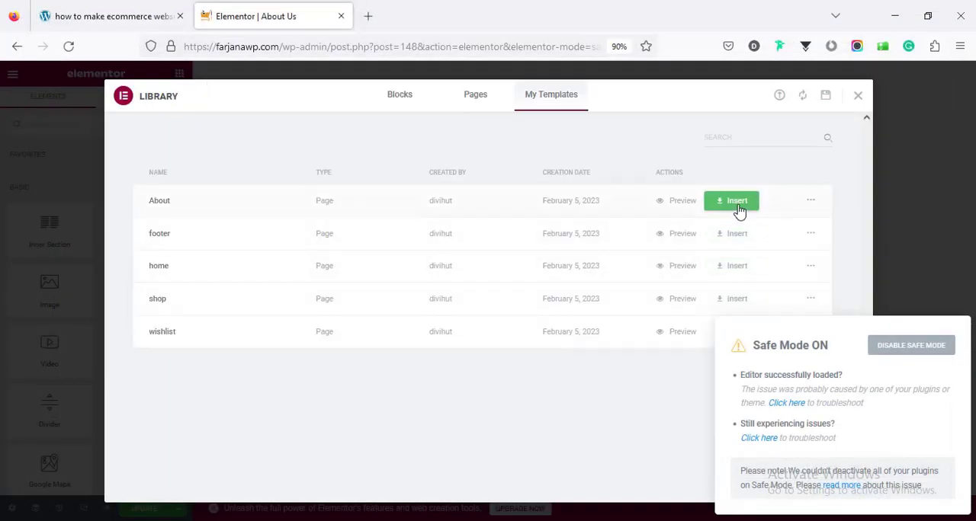
click(736, 202)
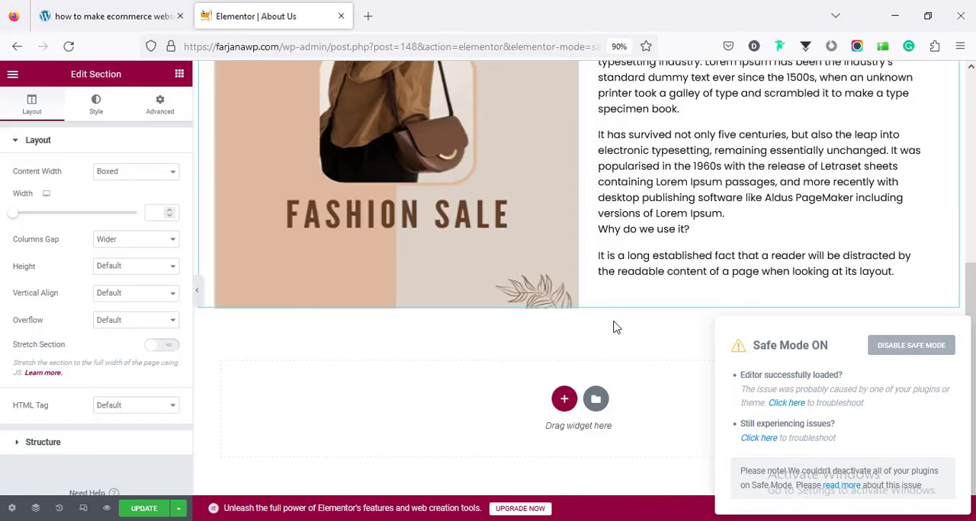
- Examine the About Us banner and the two-column section with the promotional image and company text
scroll(615, 327, up, 3)
scroll(615, 327, up, 1)
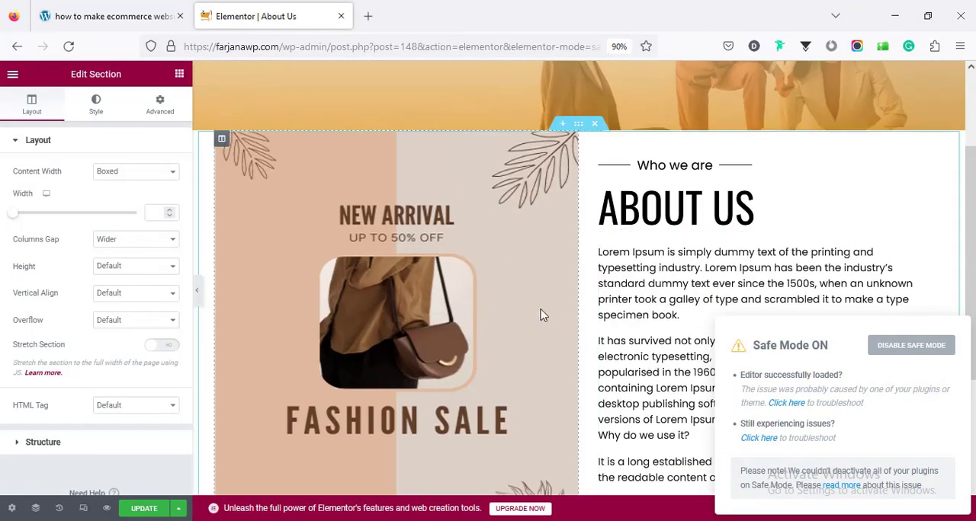
scroll(541, 312, up, 4)
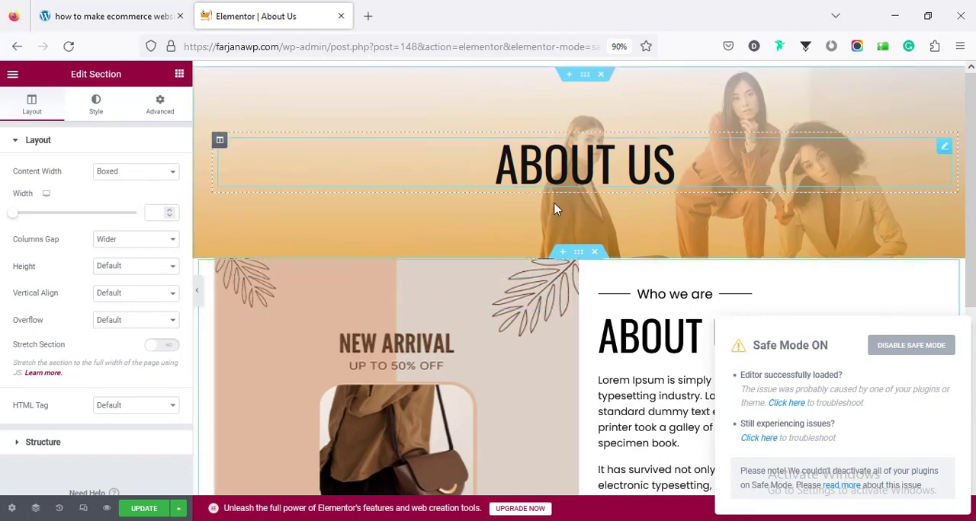
scroll(578, 215, down, 4)
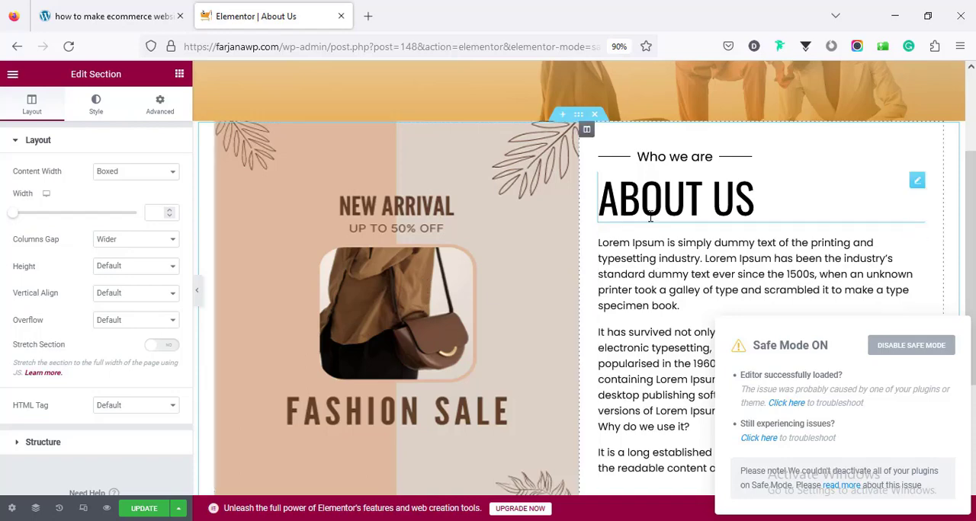
scroll(592, 424, down, 1)
scroll(593, 424, down, 5)
scroll(584, 358, up, 6)
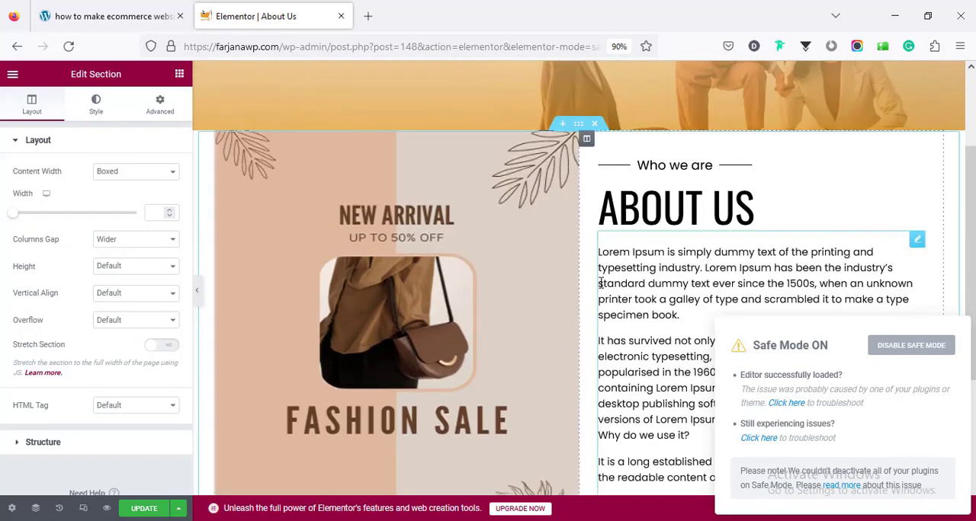
scroll(600, 282, down, 5)
scroll(601, 283, up, 5)
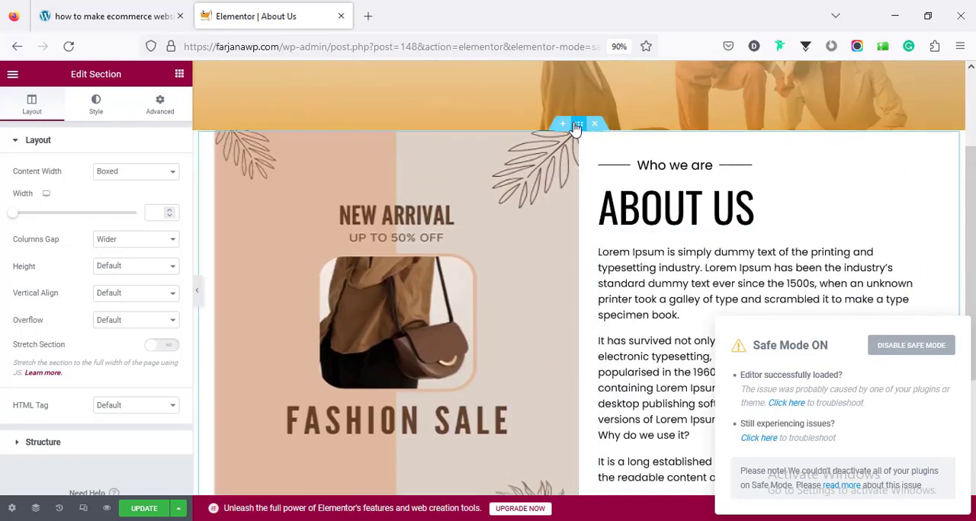
- Set the top and bottom margins of the section holding the promotional image and About Us text to 70 px
click(92, 107)
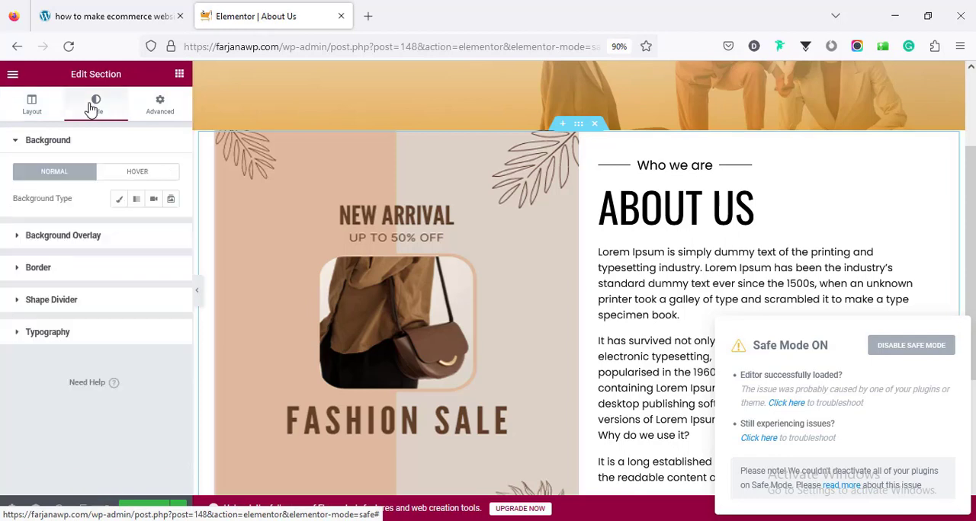
click(161, 104)
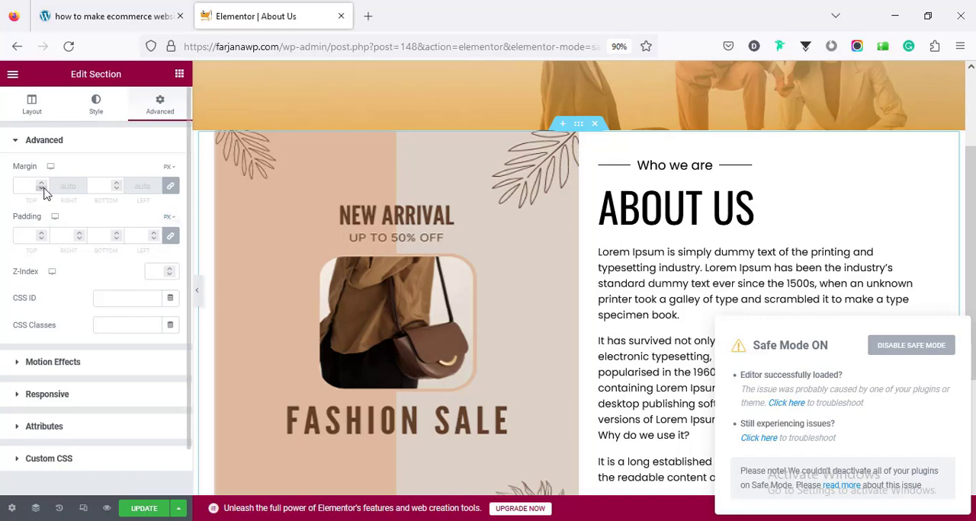
scroll(480, 343, down, 2)
scroll(439, 329, up, 1)
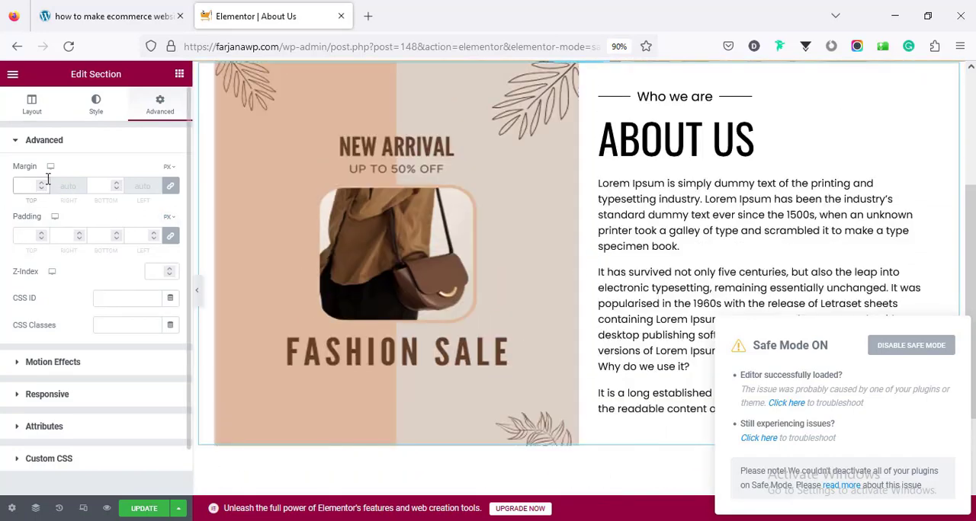
click(25, 186)
text(50)
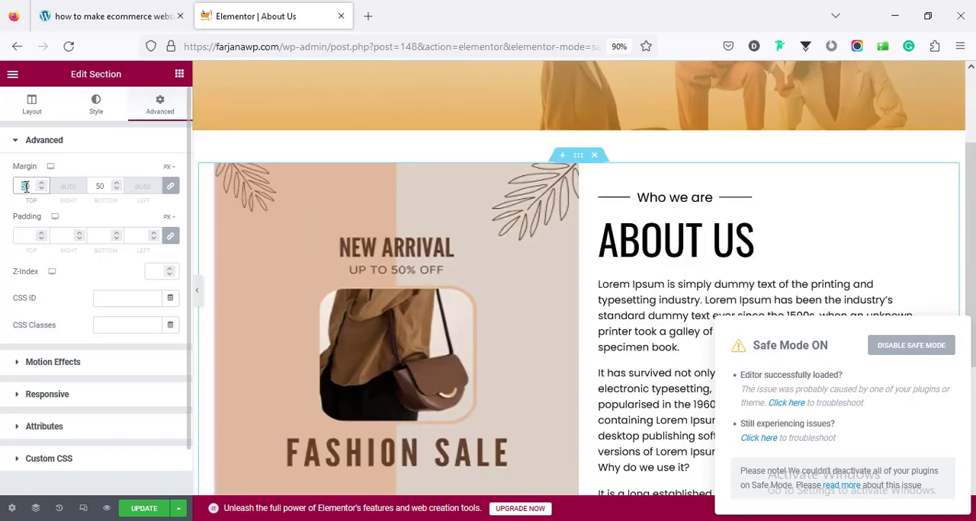
text(70)
scroll(439, 287, down, 1)
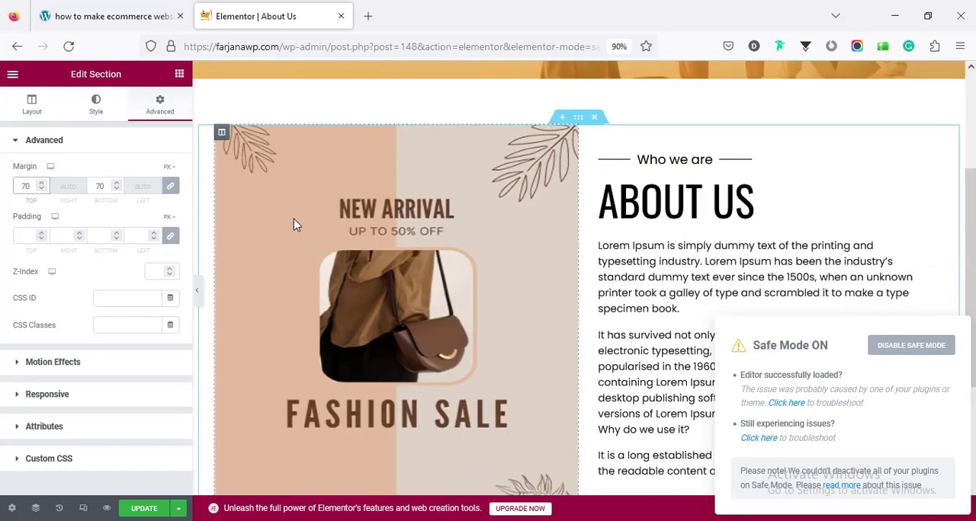
- Review the image column's background style, the About Us paragraph's text content and the "Who we are" divider's settings
click(221, 133)
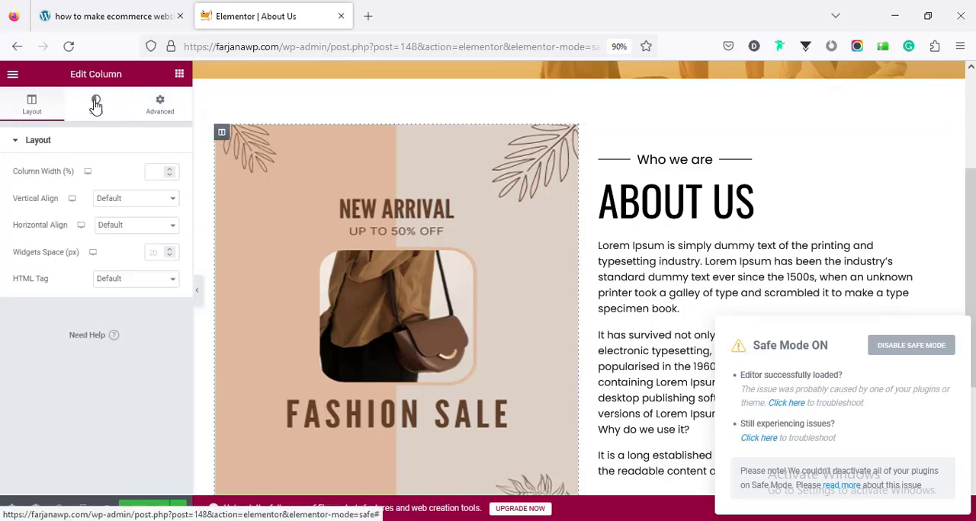
click(96, 105)
mouse_move(109, 297)
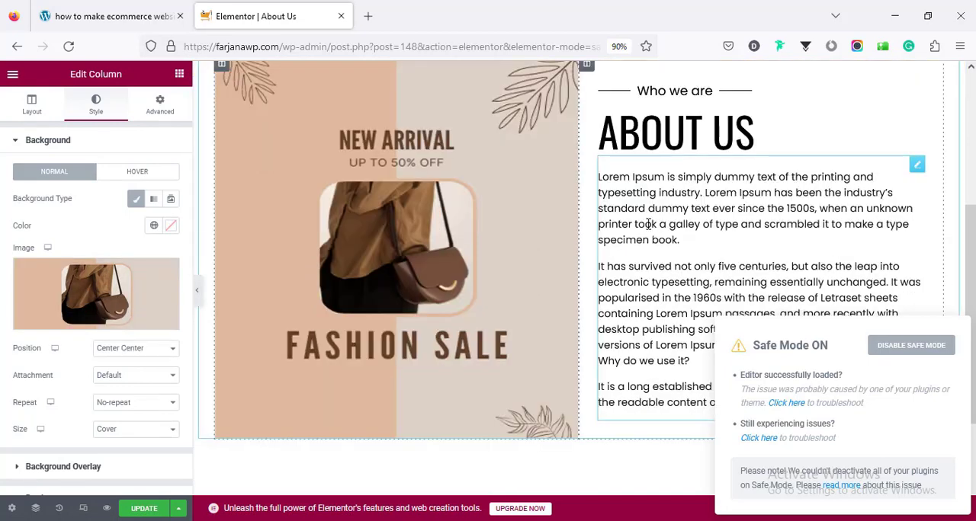
click(648, 221)
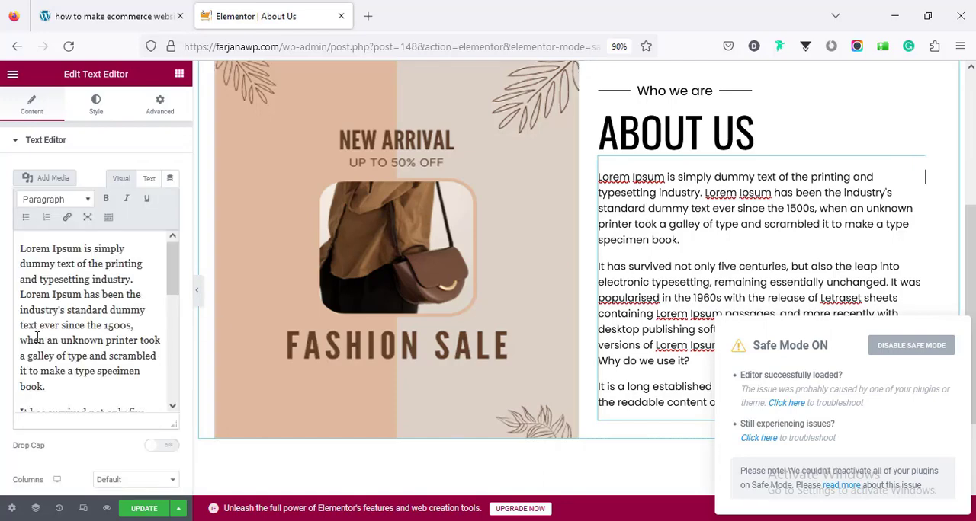
drag(168, 270, 169, 295)
click(683, 91)
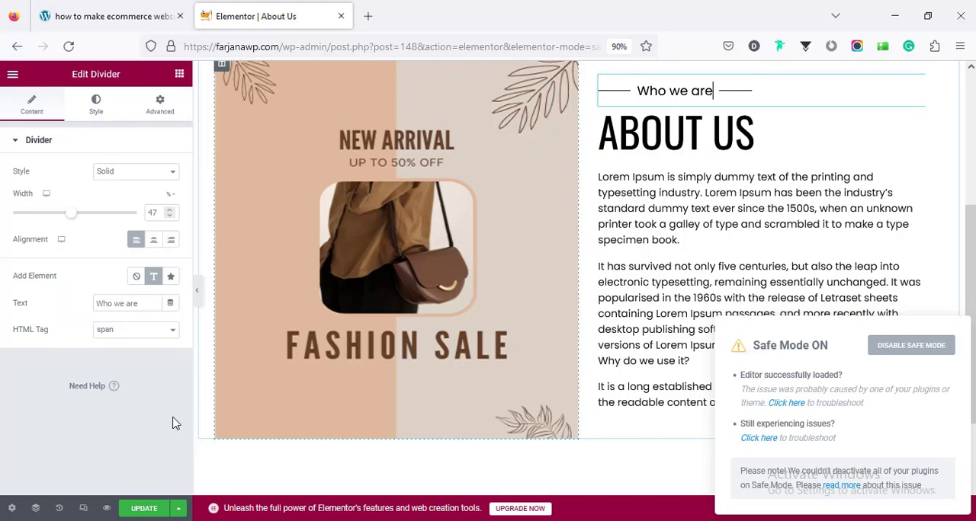
- Update the About Us page and view it on the live site down to the footer
click(144, 509)
click(13, 76)
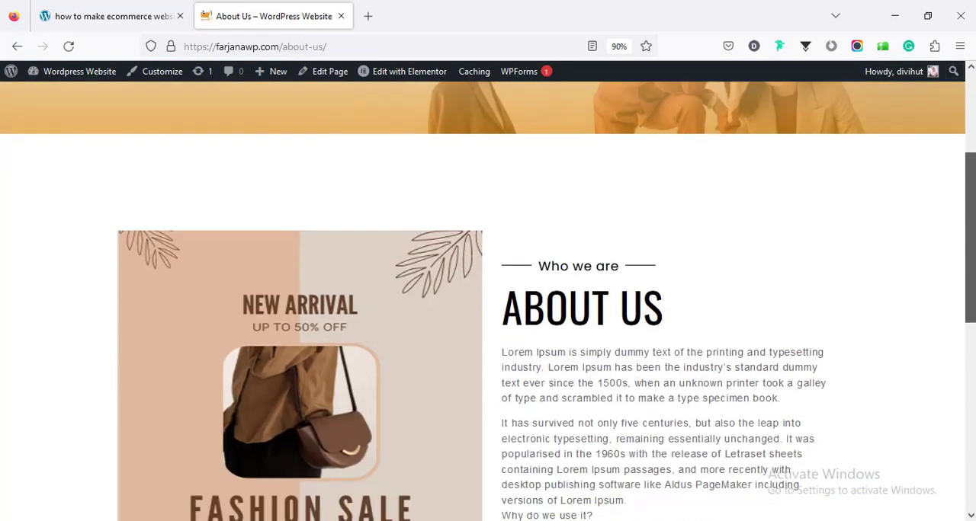
scroll(972, 358, down, 5)
drag(972, 358, 966, 448)
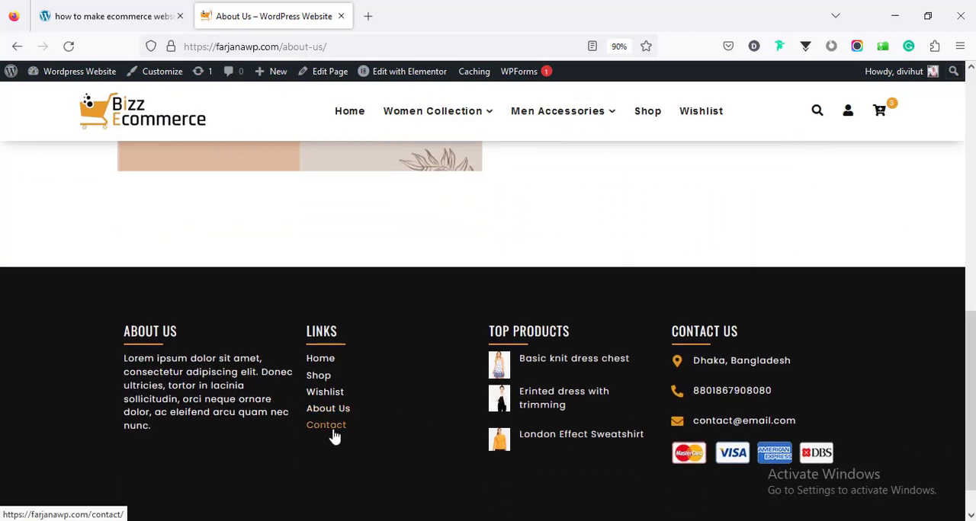
- Open the Contact page in Elementor and set its page layout to Elementor Full Width
click(333, 431)
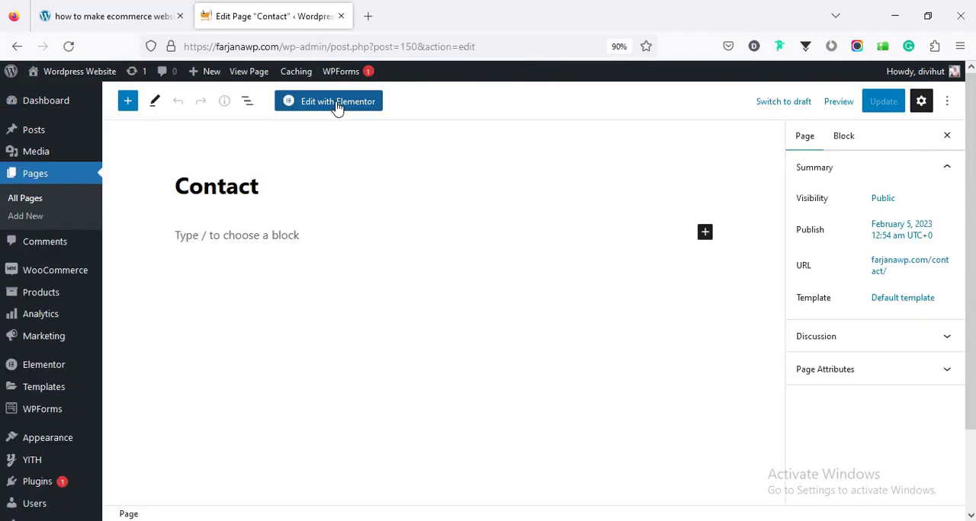
click(338, 105)
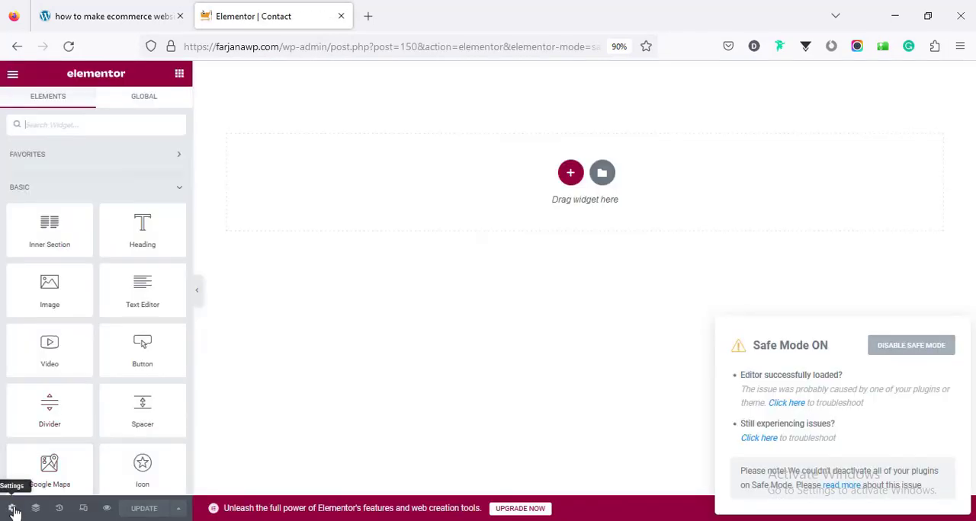
click(14, 509)
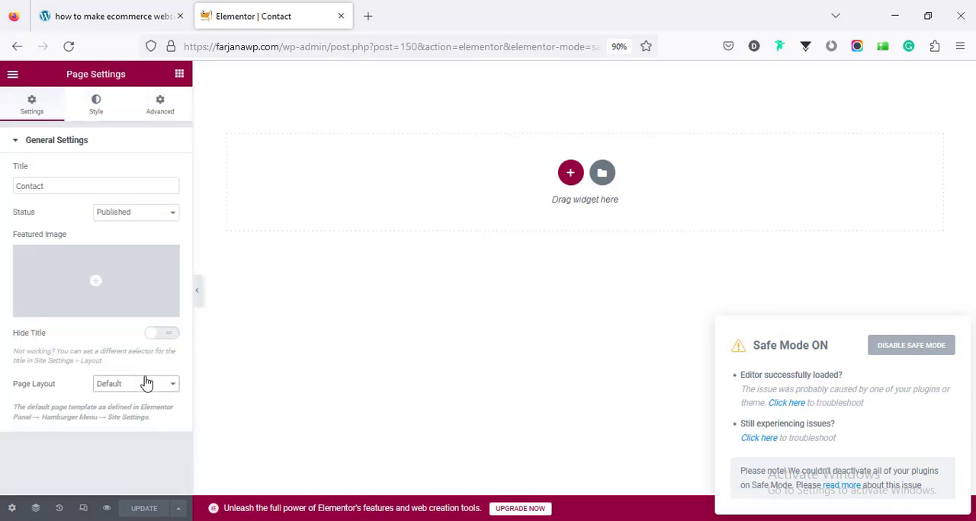
click(147, 383)
click(131, 432)
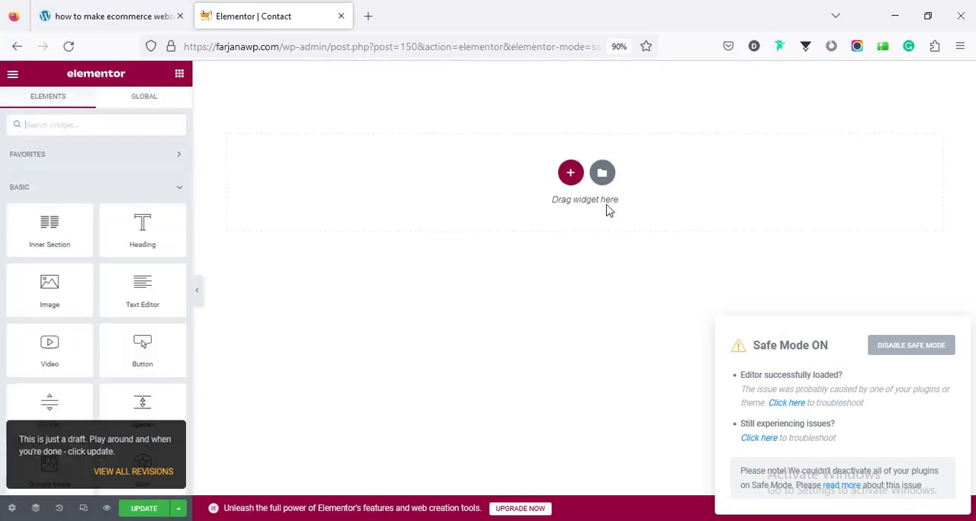
- Import contact.json into the template library and insert the contact template into the Contact page
click(603, 184)
click(566, 109)
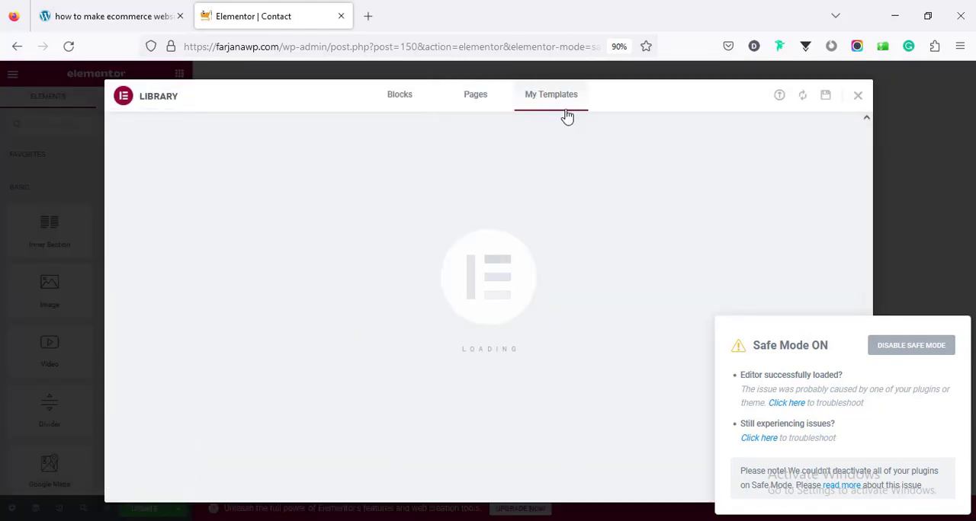
click(778, 96)
click(505, 371)
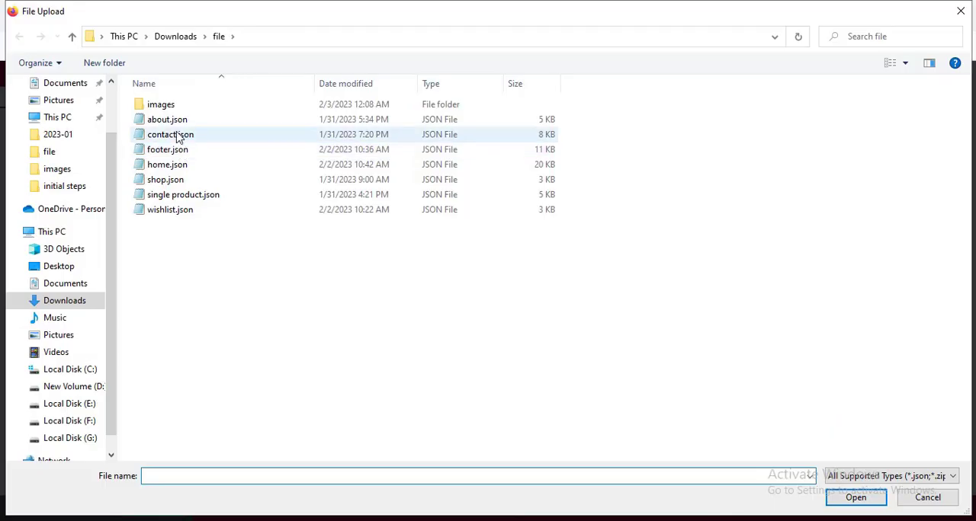
click(178, 135)
key(Return)
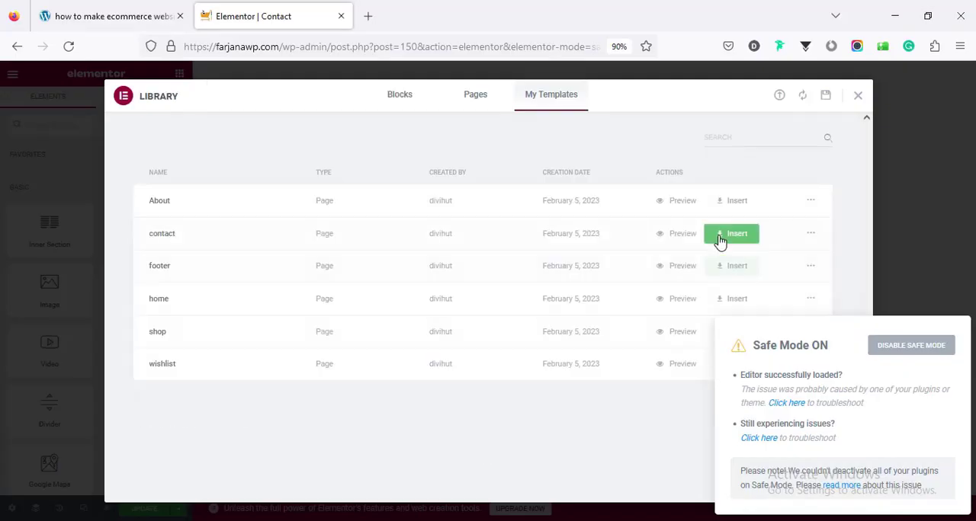
click(730, 234)
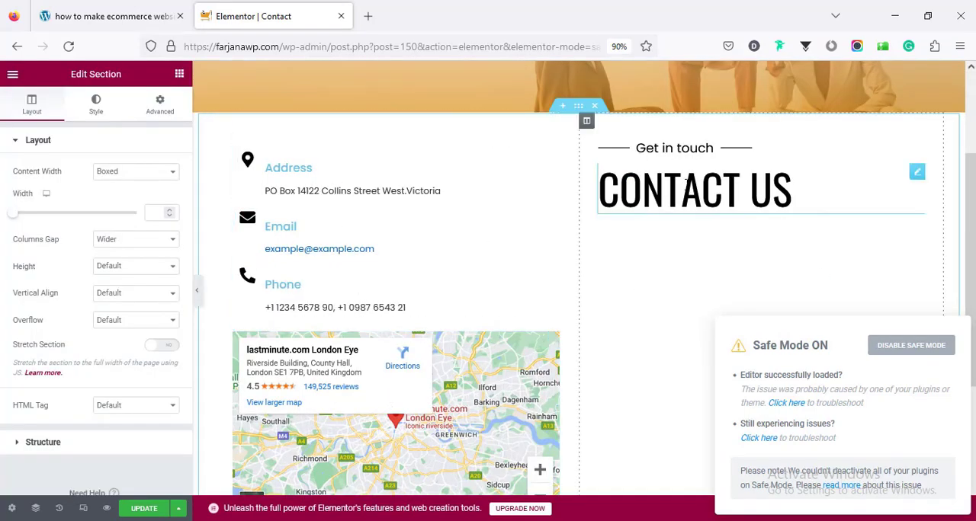
- Review the contact details section and the Address icon box's title and description text
scroll(816, 246, down, 2)
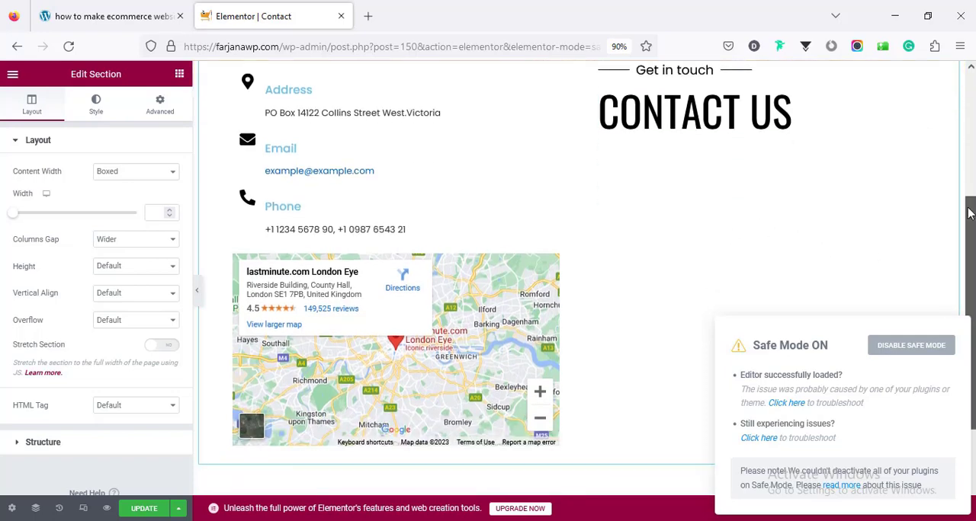
scroll(333, 192, up, 2)
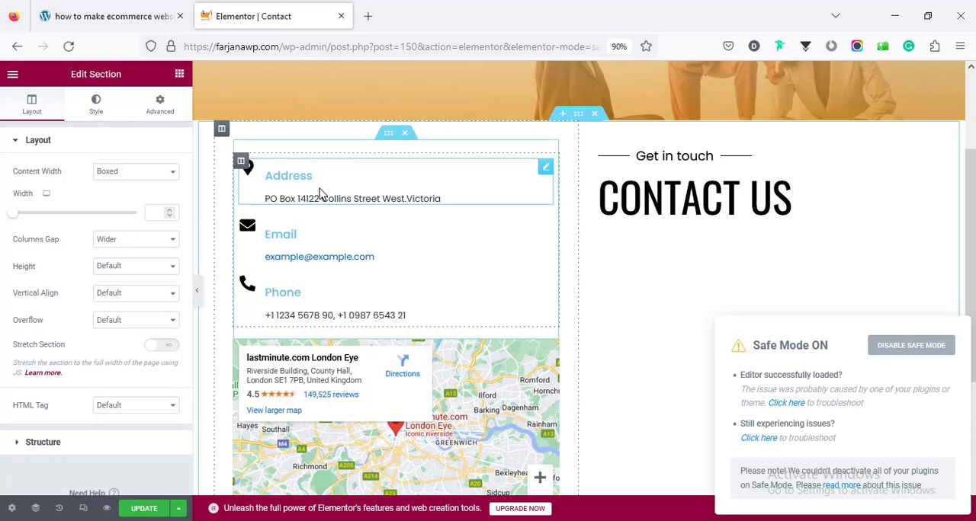
click(320, 194)
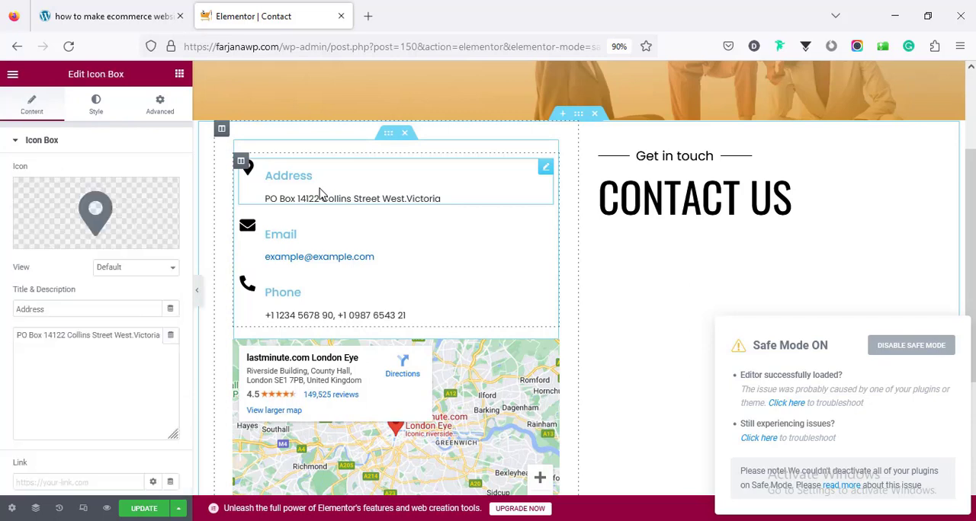
click(54, 312)
triple_click(57, 341)
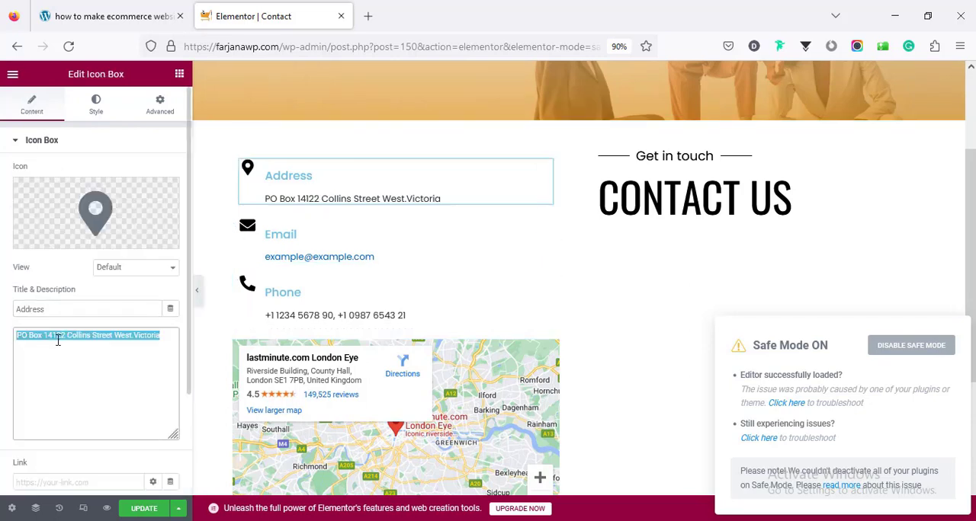
- Try #292727 as the Address icon's primary color and return it to black
click(97, 112)
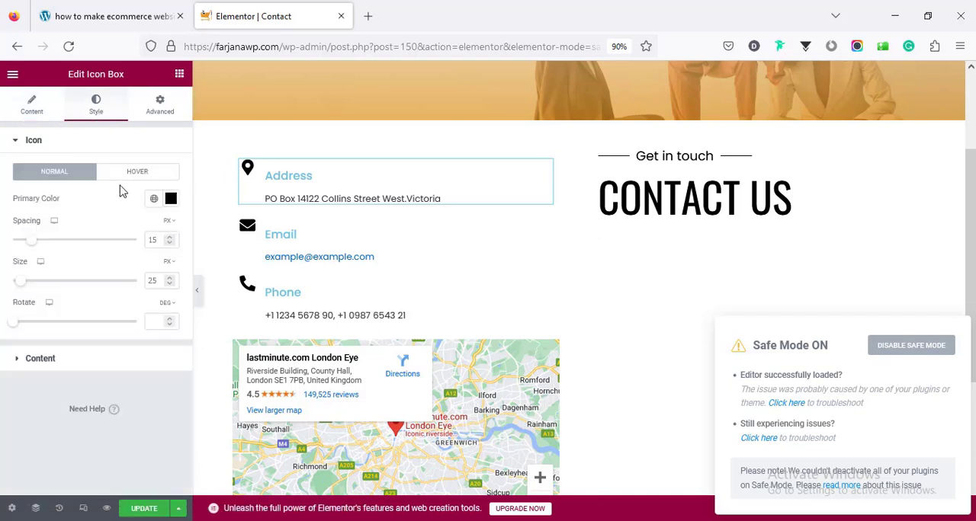
click(169, 202)
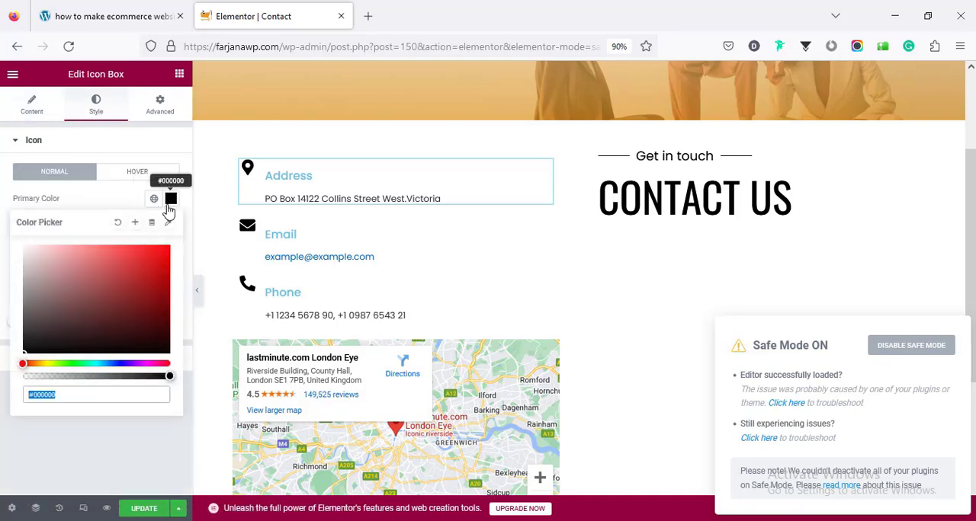
text(#292727)
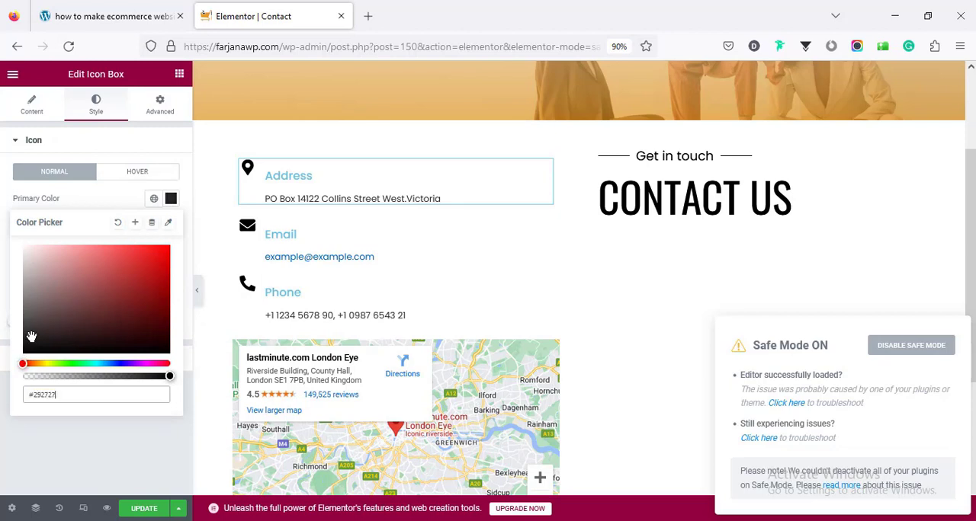
drag(29, 343, 19, 362)
click(3, 307)
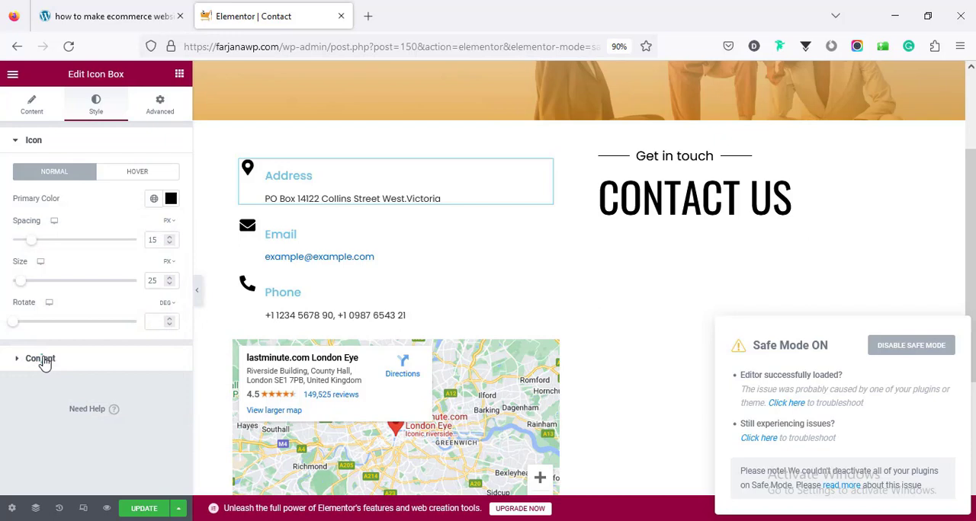
- Set the Address title color to #E79B2C and save it as a new global color named brown
click(39, 359)
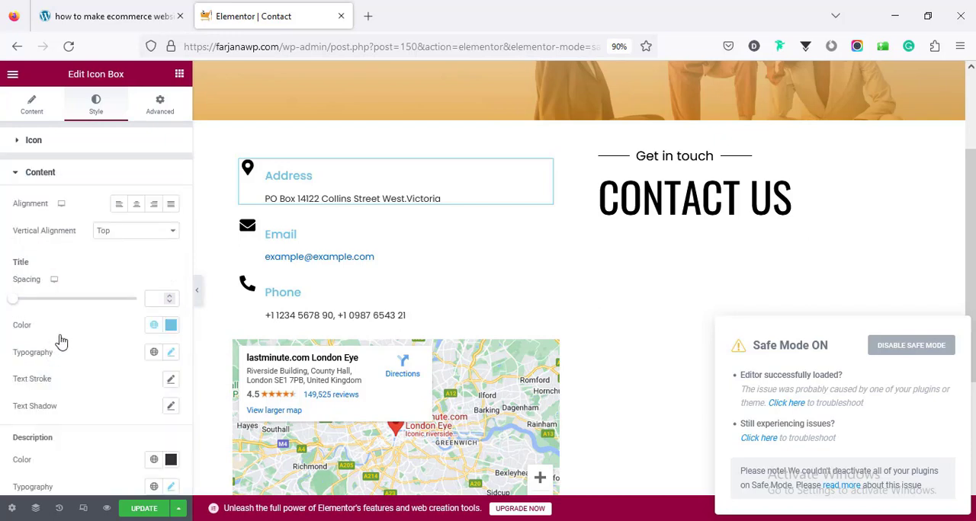
scroll(99, 328, down, 2)
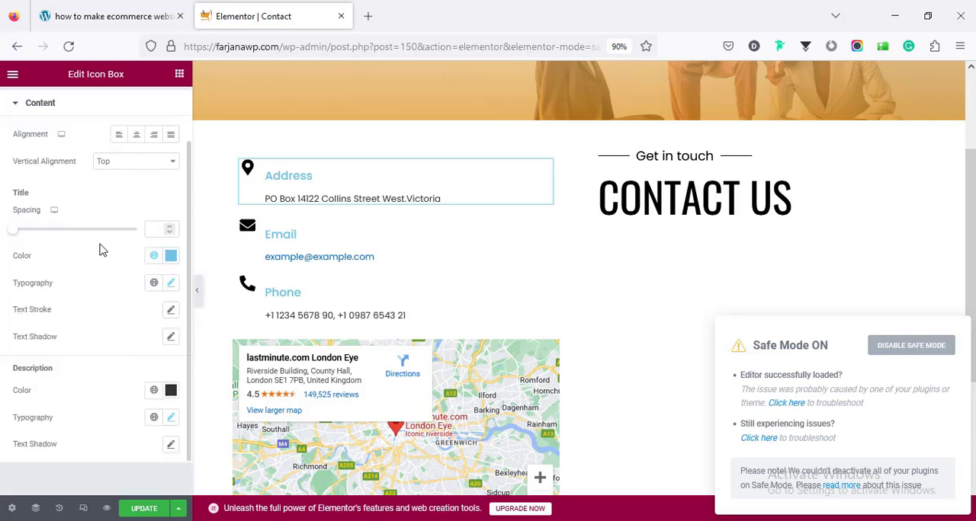
click(171, 257)
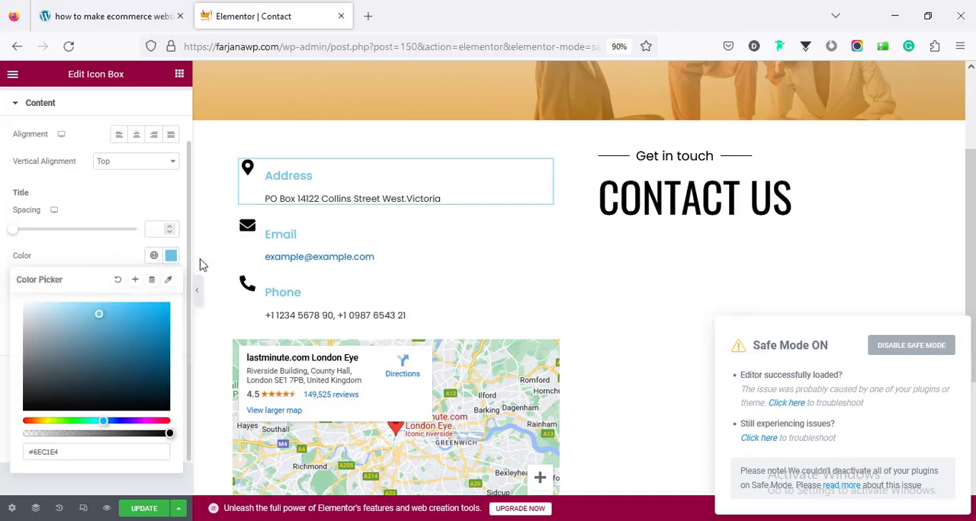
scroll(302, 282, up, 3)
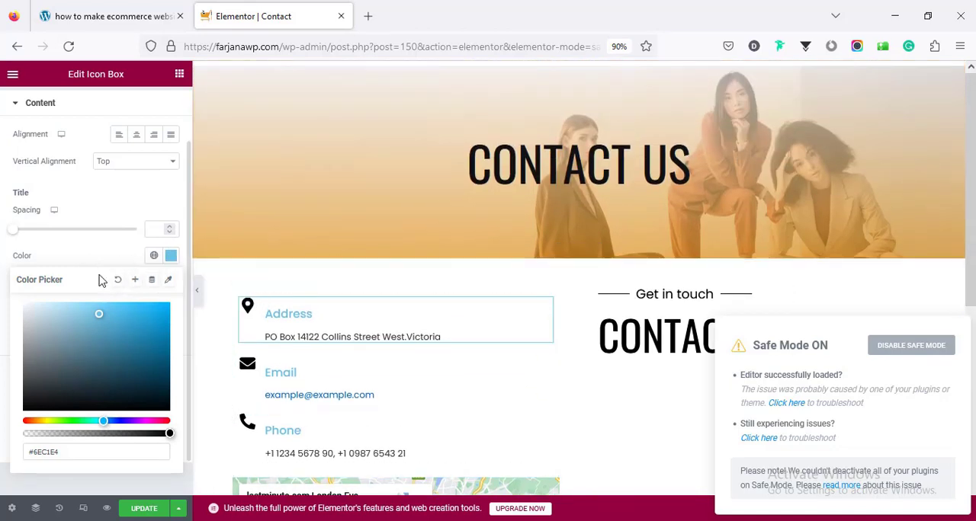
text(#e79b2c)
click(135, 280)
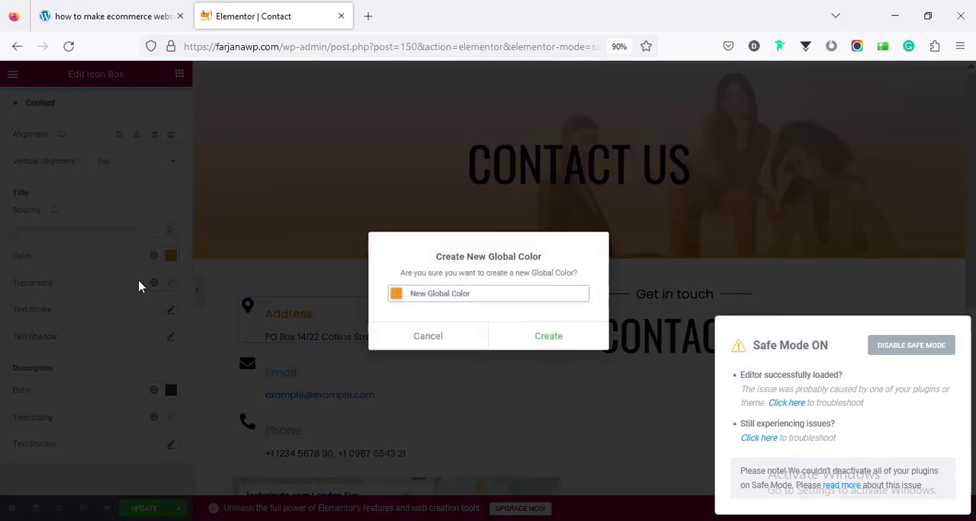
click(574, 334)
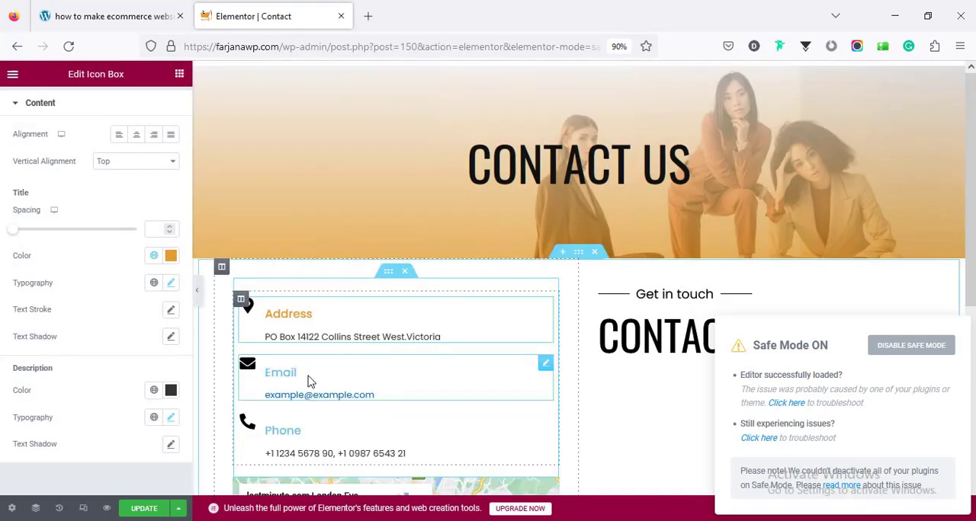
- Apply the brown global color to the Email icon box's title and look over its remaining content styles
click(309, 377)
click(118, 362)
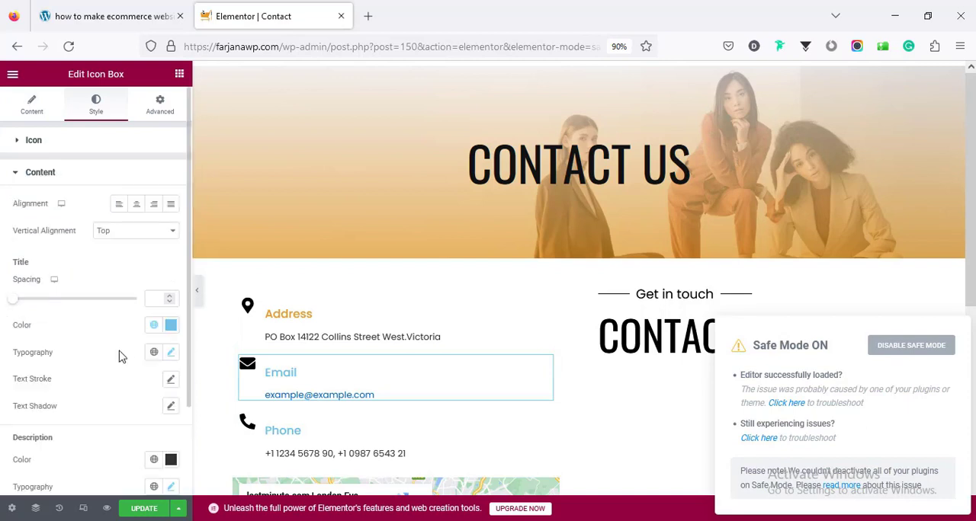
click(155, 328)
click(66, 495)
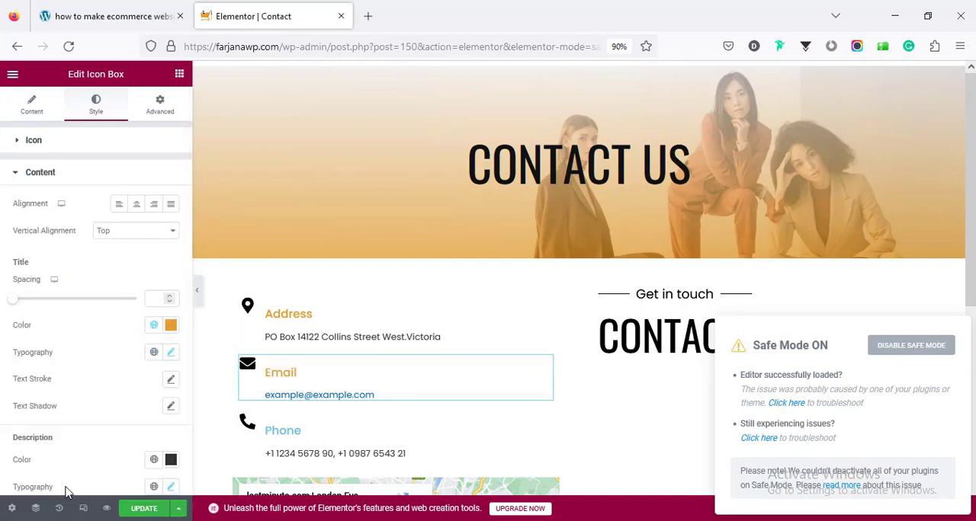
scroll(120, 381, down, 3)
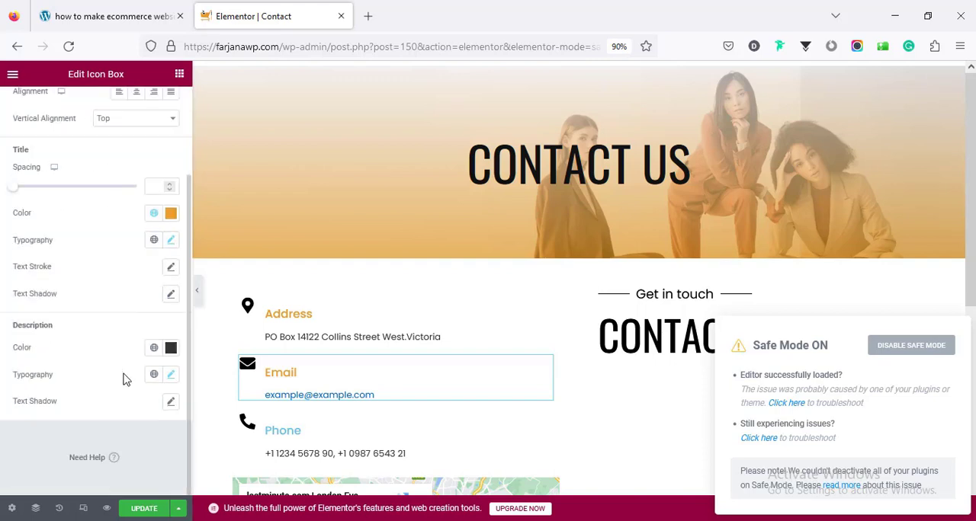
scroll(126, 380, up, 3)
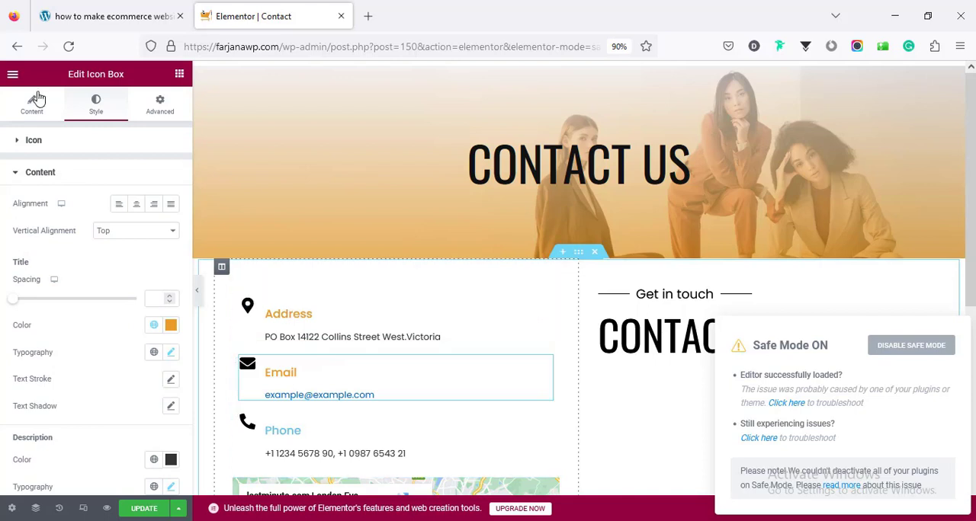
- Set the Email title color to the black global color and copy that style to the Address and Phone icon boxes
click(155, 326)
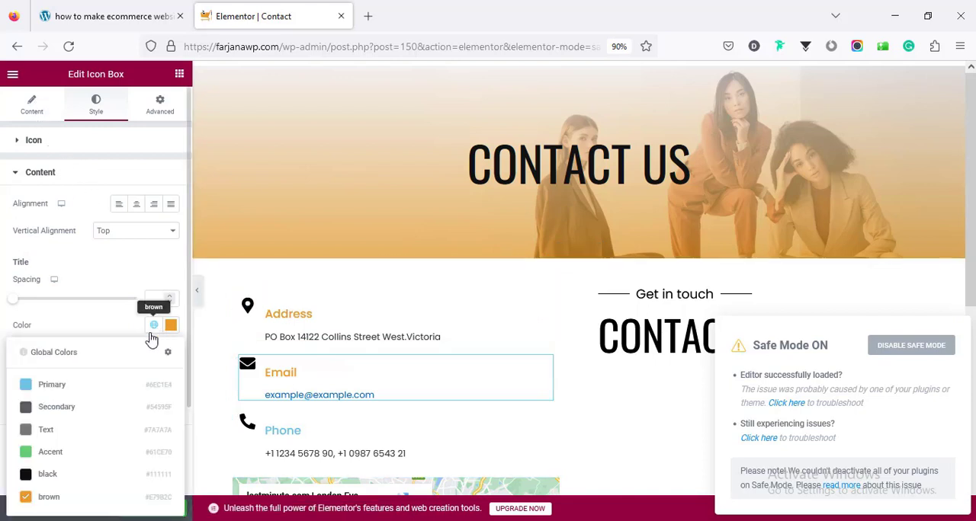
click(75, 471)
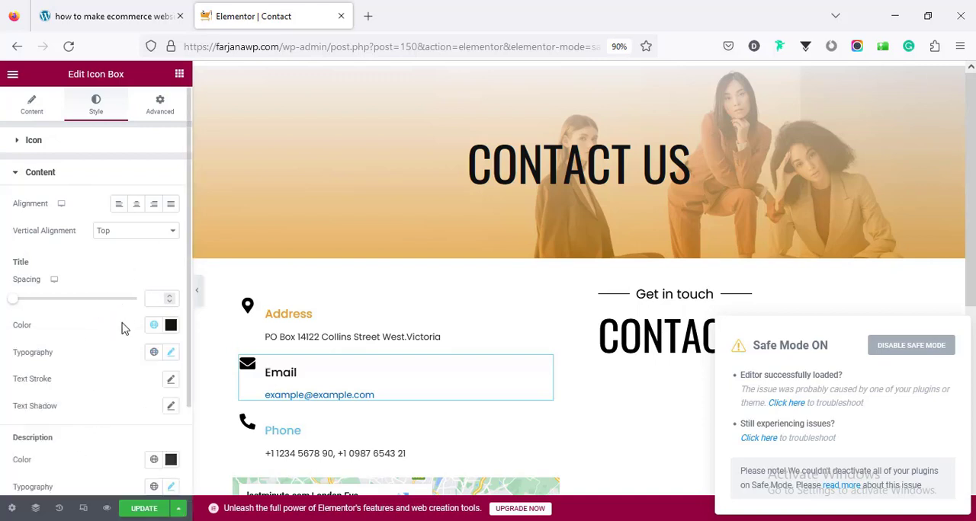
right_click(282, 366)
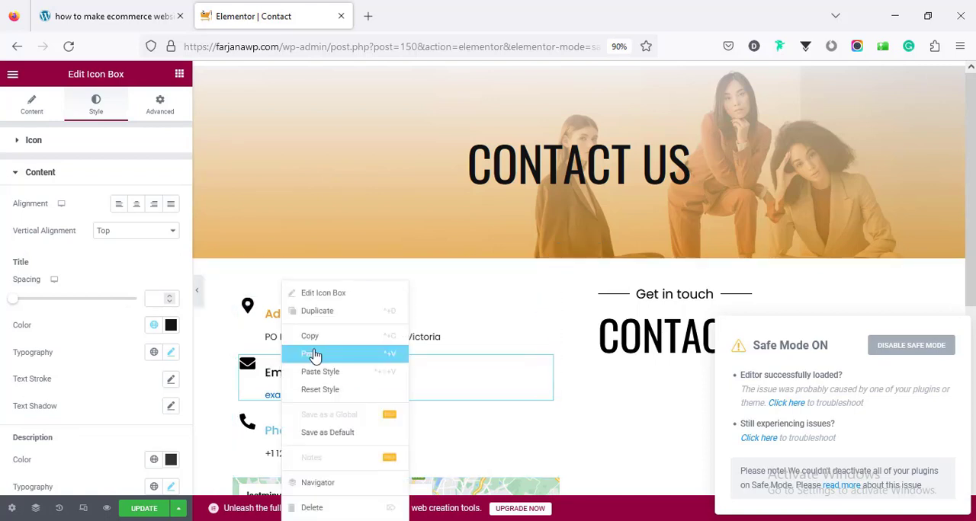
click(320, 337)
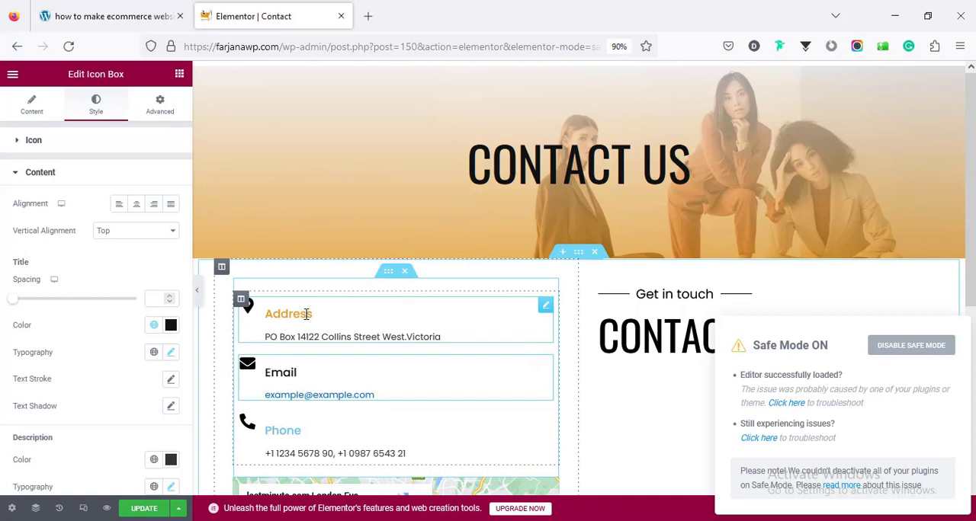
right_click(308, 323)
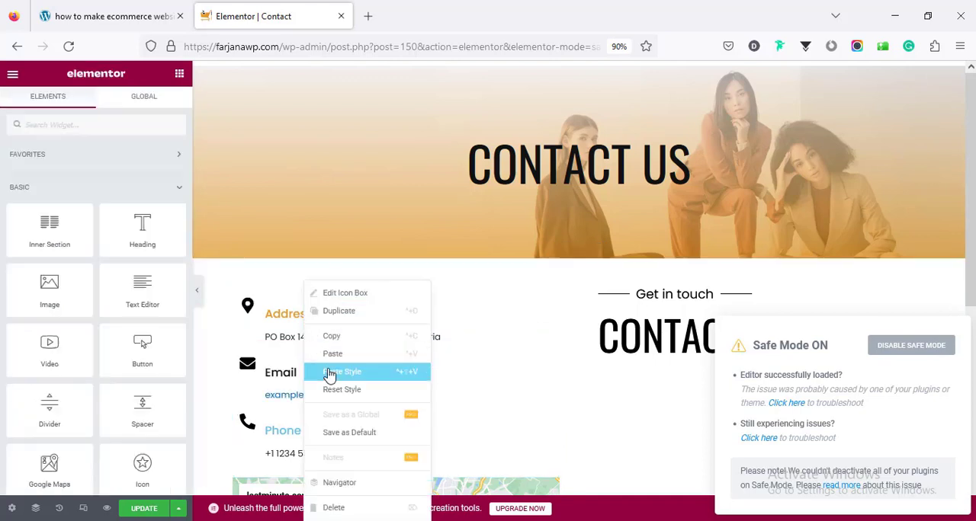
click(324, 372)
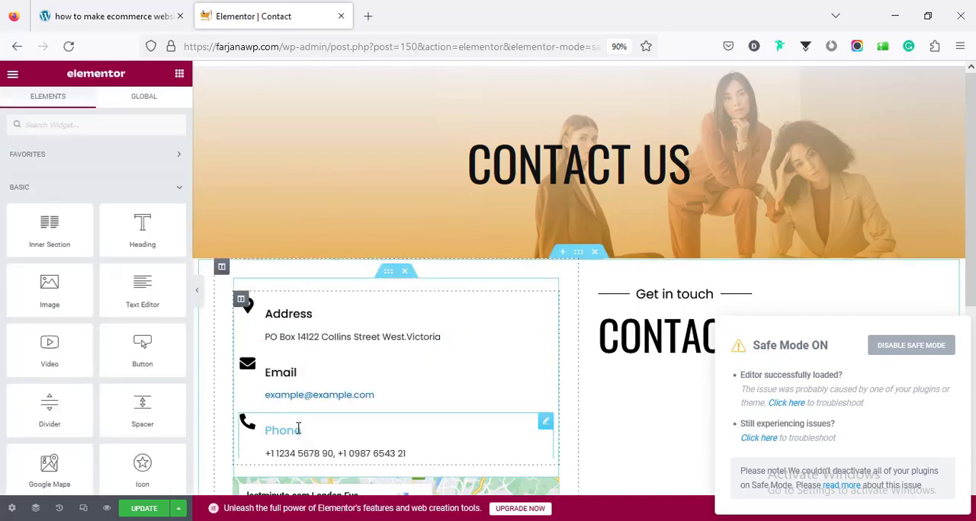
right_click(298, 429)
click(341, 379)
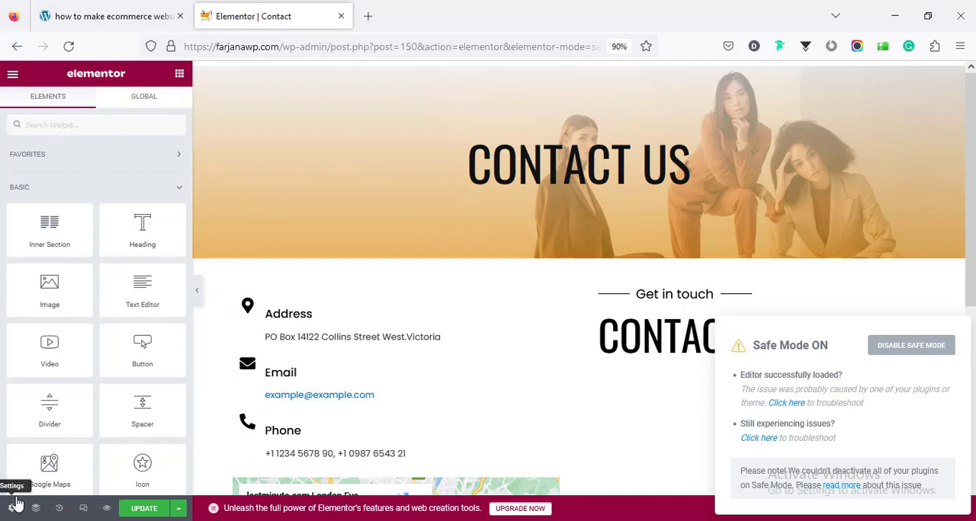
- Set the normal link color in the site-wide typography settings to the brown global color
click(14, 508)
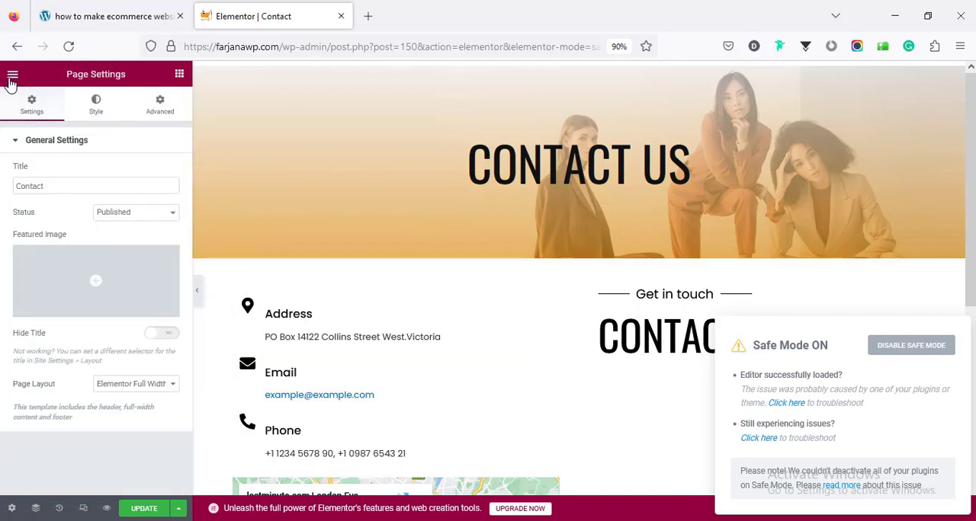
click(13, 76)
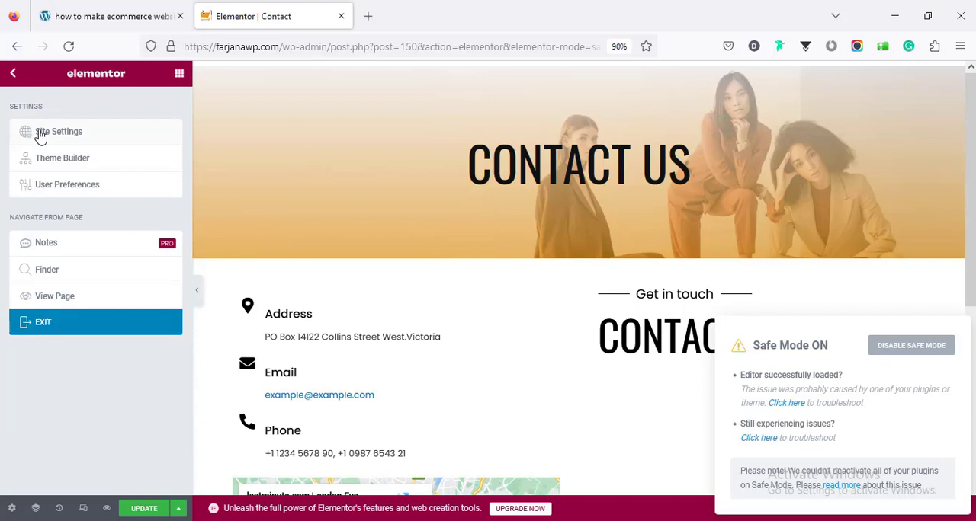
click(39, 134)
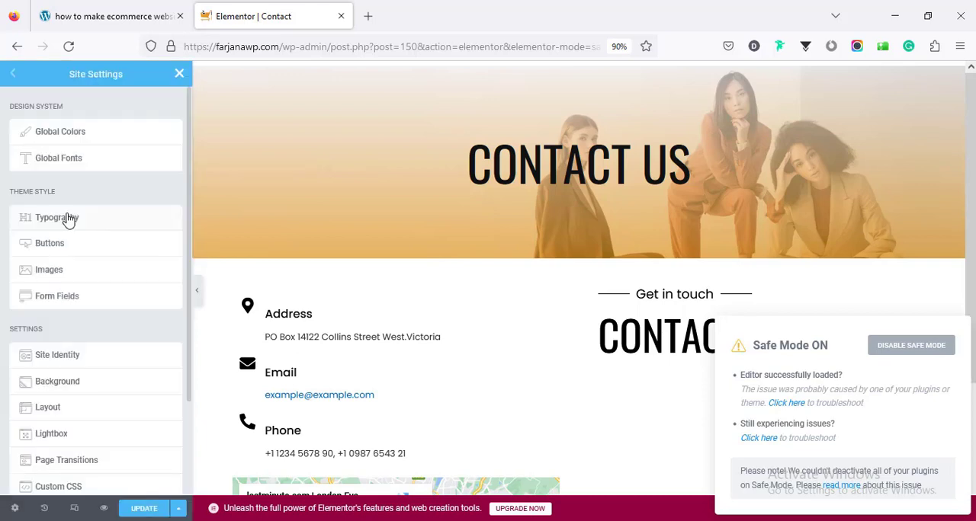
click(68, 219)
scroll(107, 359, down, 3)
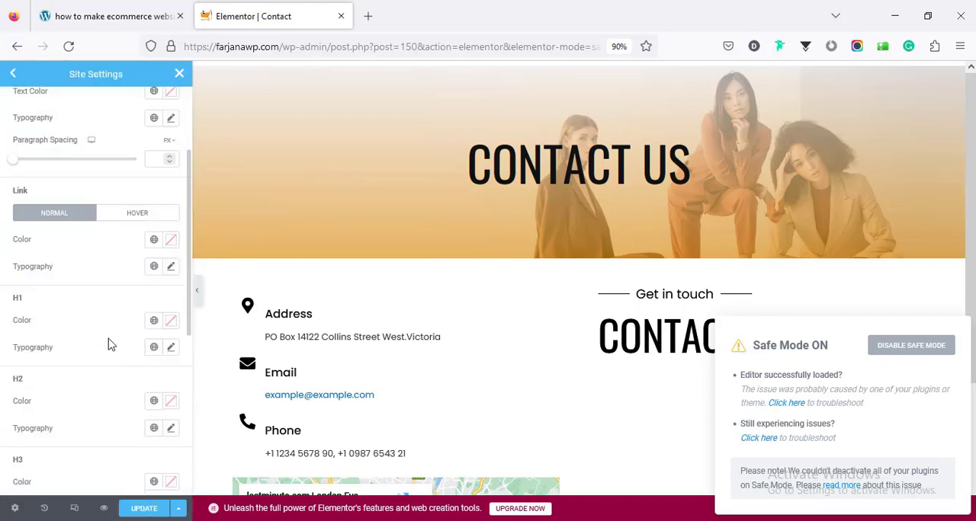
click(155, 241)
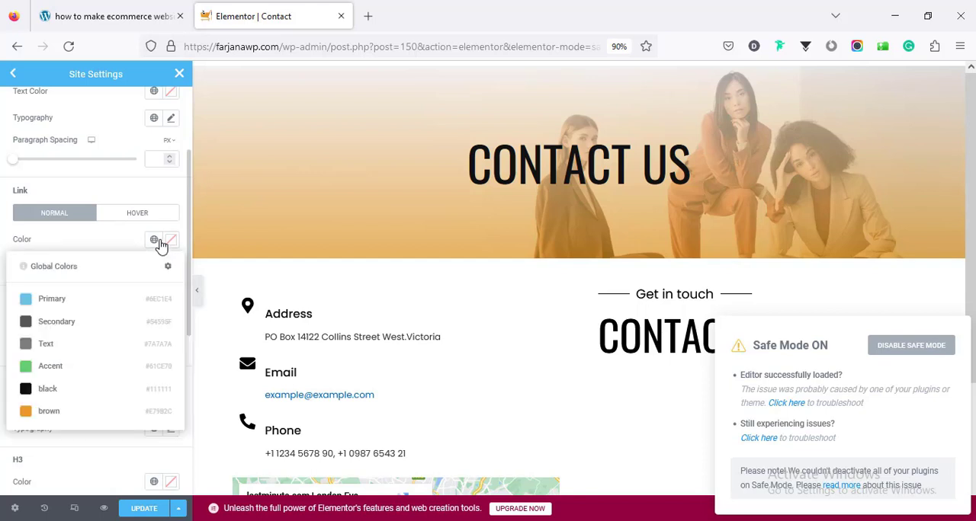
click(49, 412)
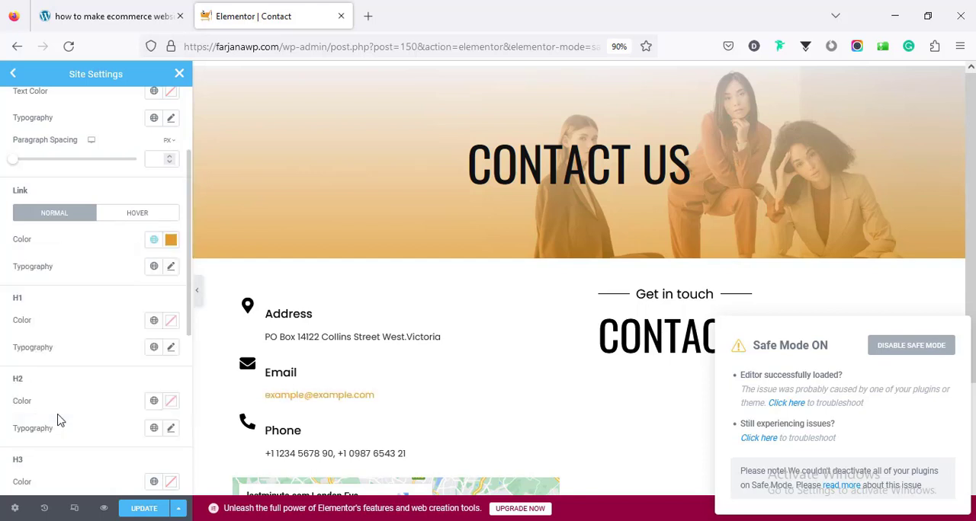
- Set the site-wide link hover color to the black global color, then update and close the site settings
click(156, 216)
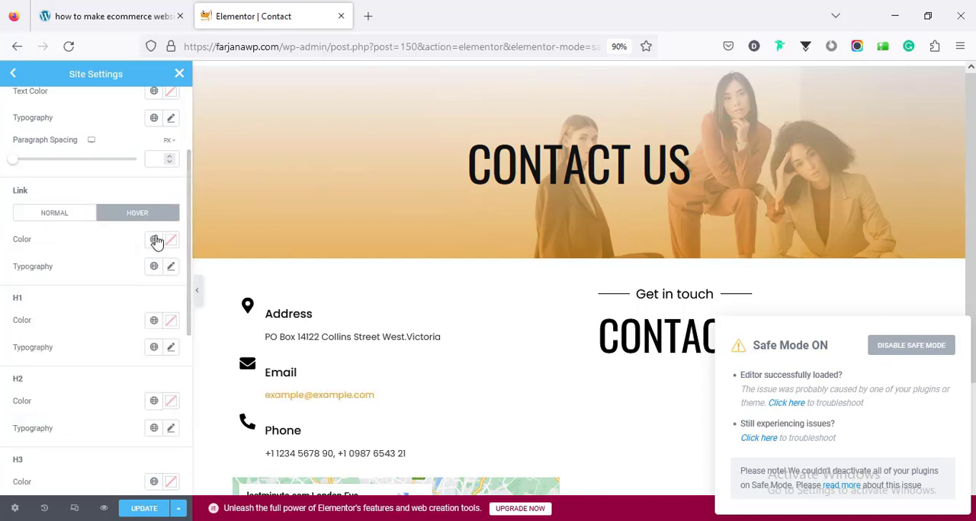
click(156, 242)
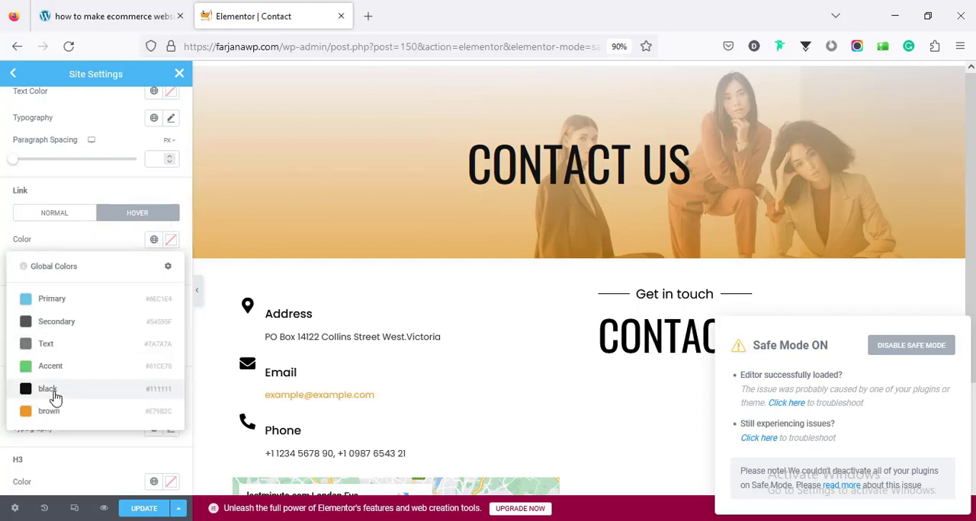
click(51, 394)
scroll(468, 350, down, 2)
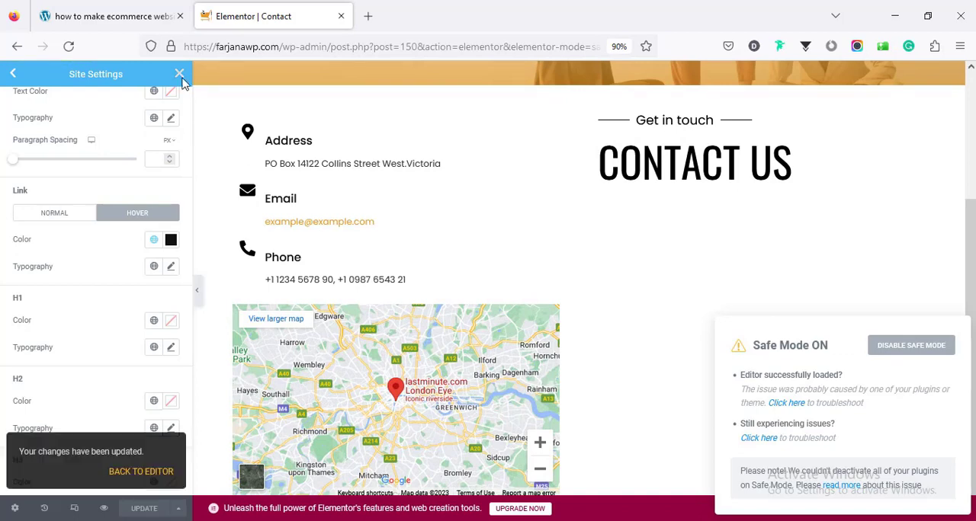
click(179, 74)
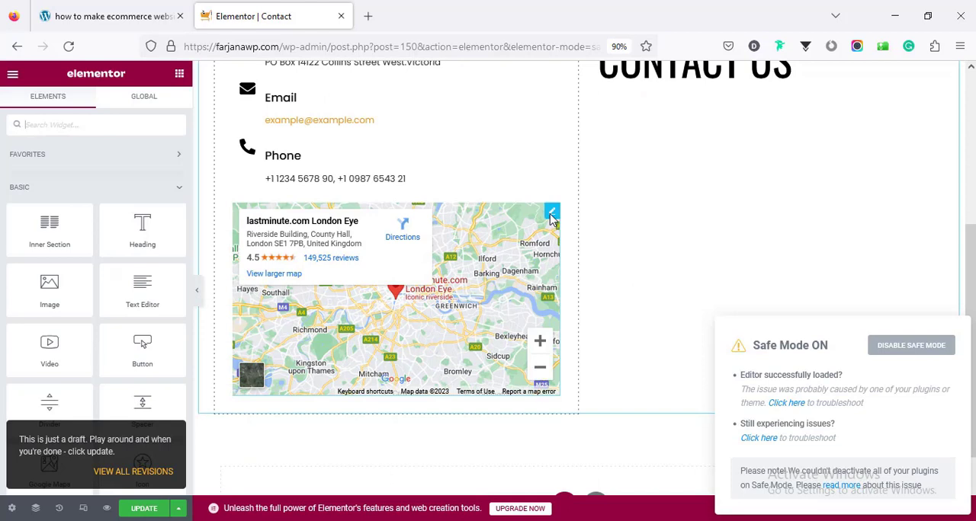
- Open the Google Maps widget for editing and select its location text
click(551, 214)
click(52, 190)
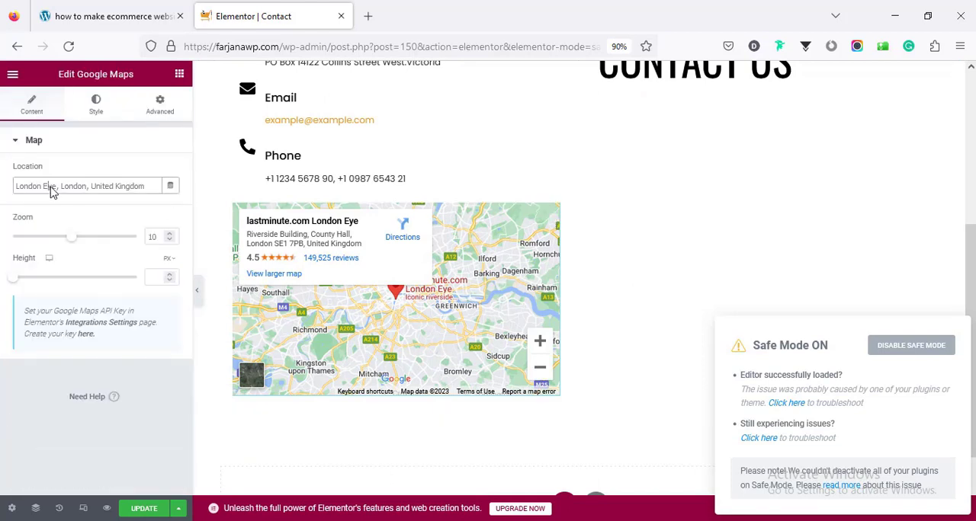
triple_click(52, 191)
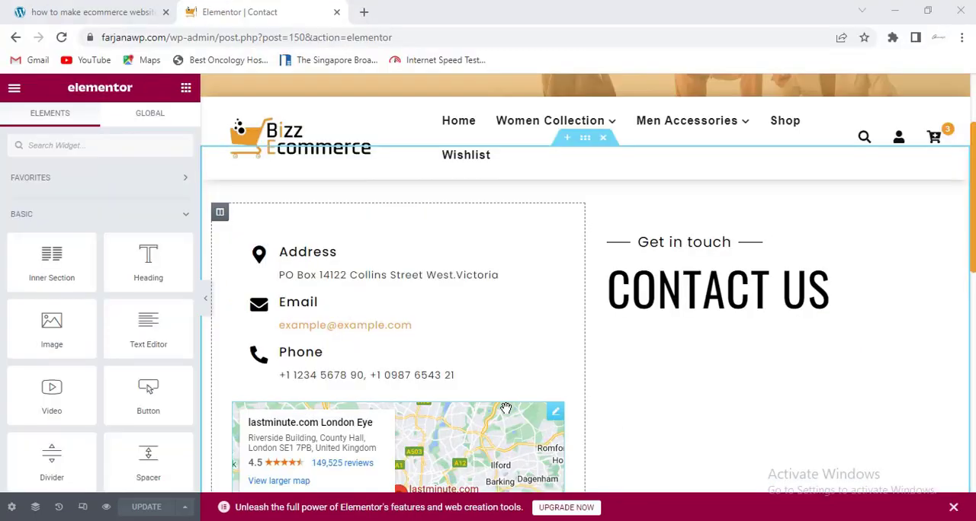
scroll(506, 410, down, 3)
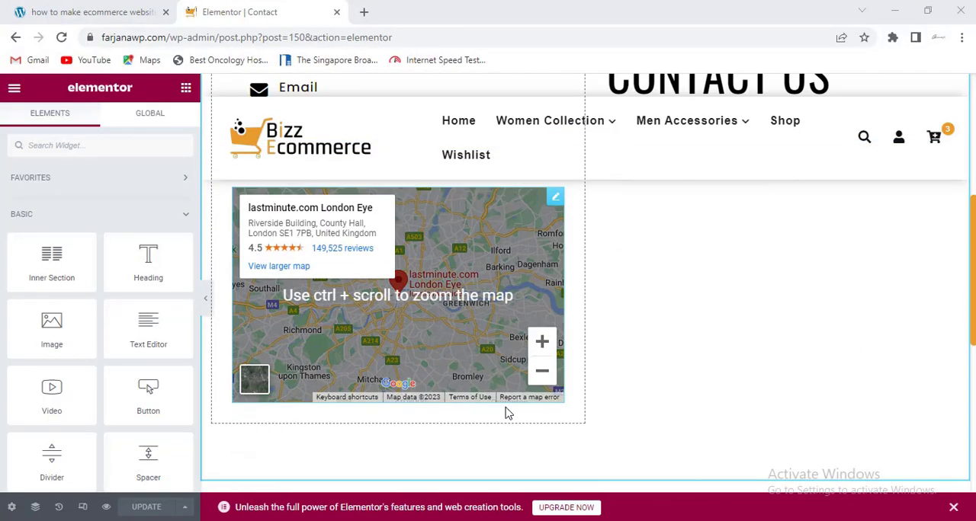
- Find the WPForms widget and place it below the Contact Us heading in the second column
scroll(645, 355, up, 2)
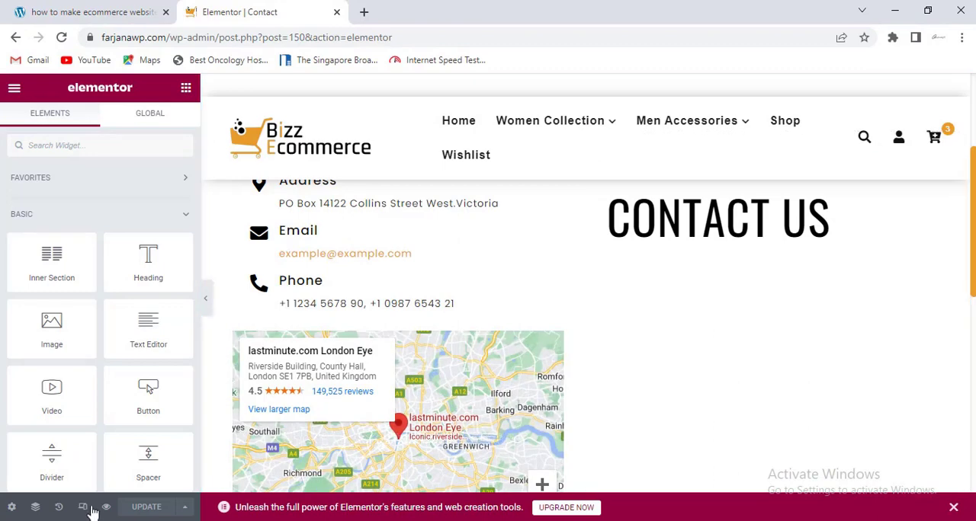
click(38, 509)
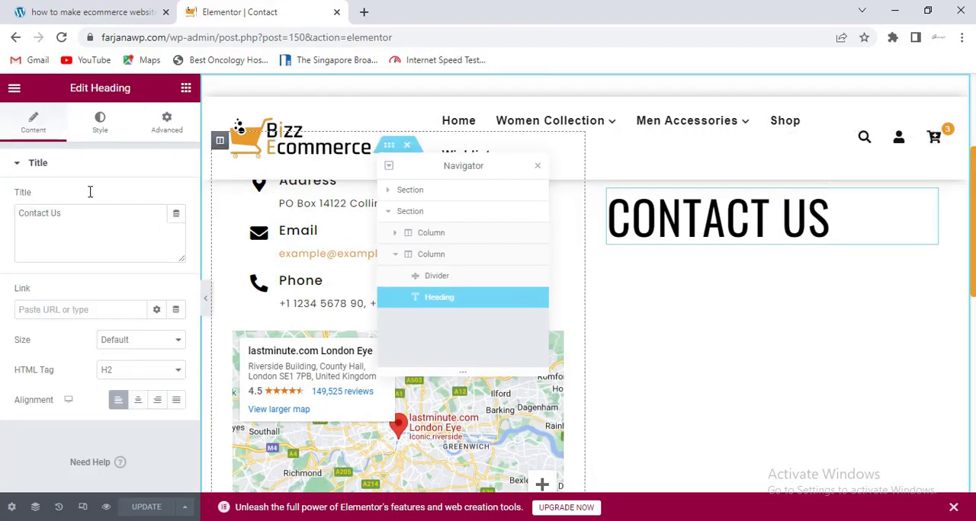
click(186, 88)
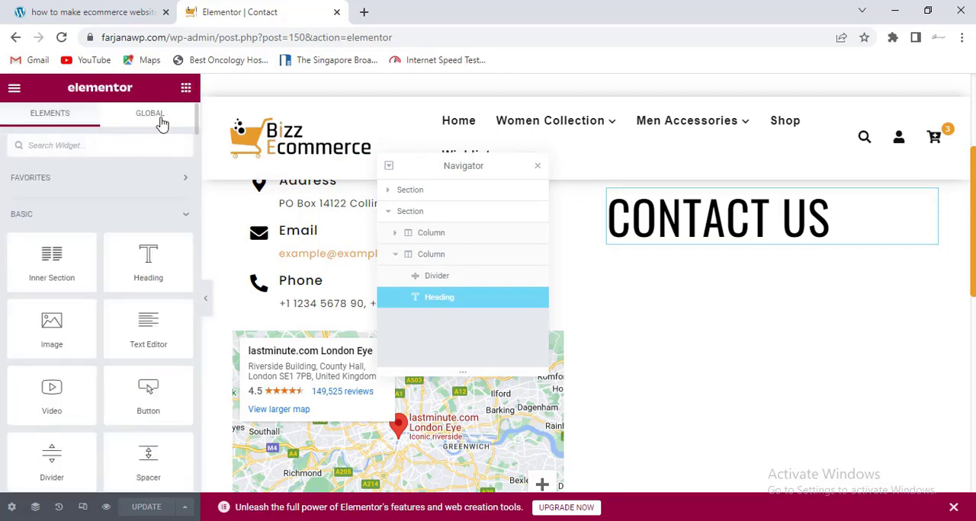
text(wp)
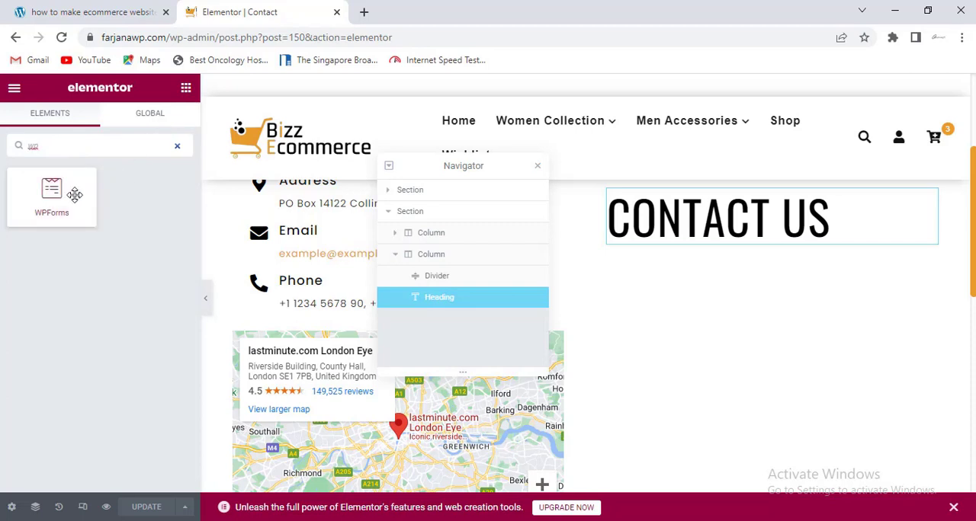
drag(74, 192, 724, 241)
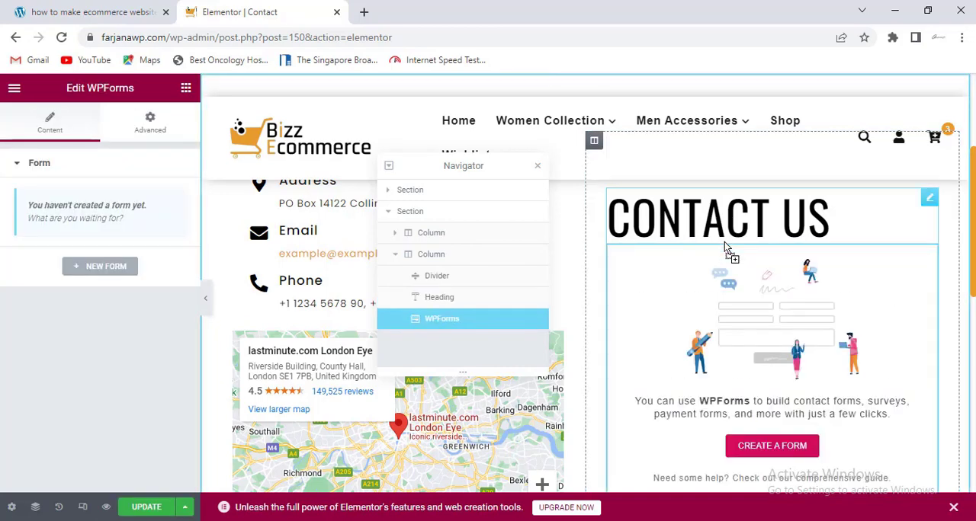
- Create a new form in the WPForms builder from the Simple Contact Form template
click(760, 448)
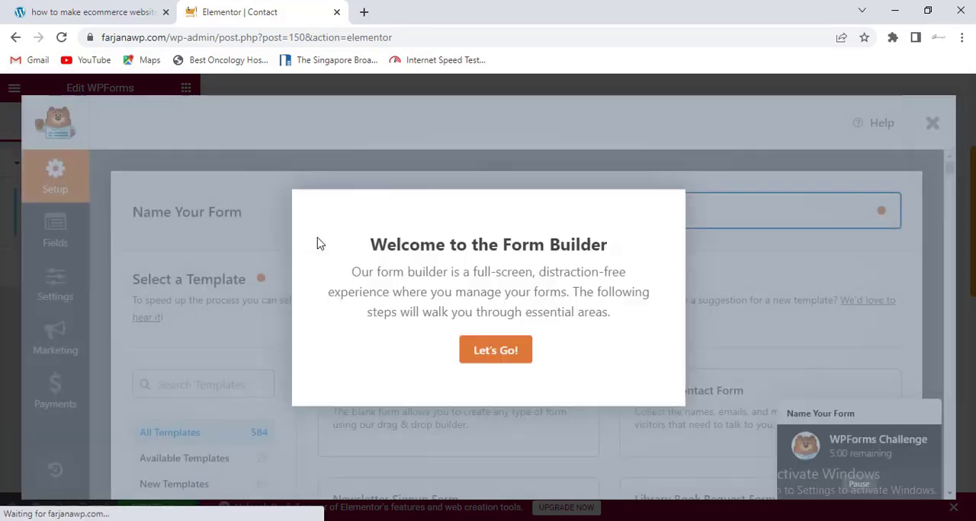
click(488, 351)
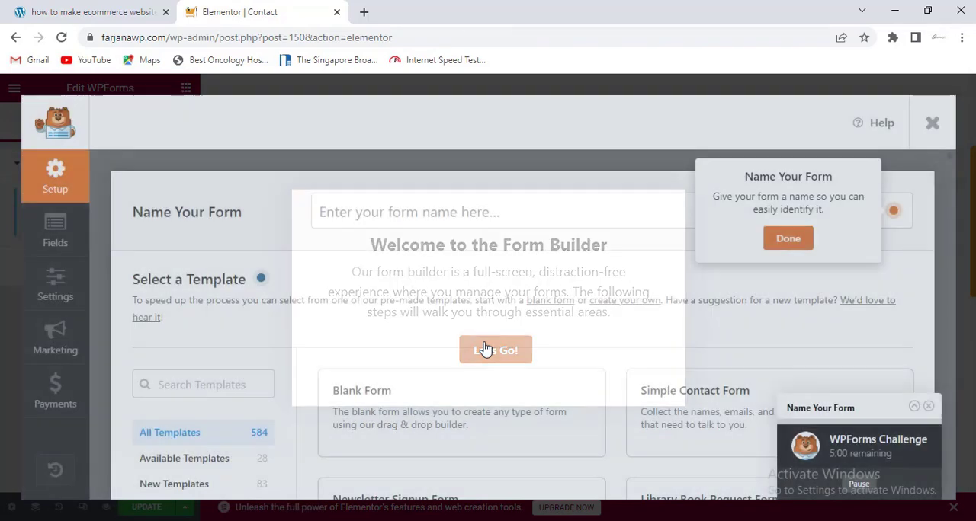
scroll(435, 334, down, 2)
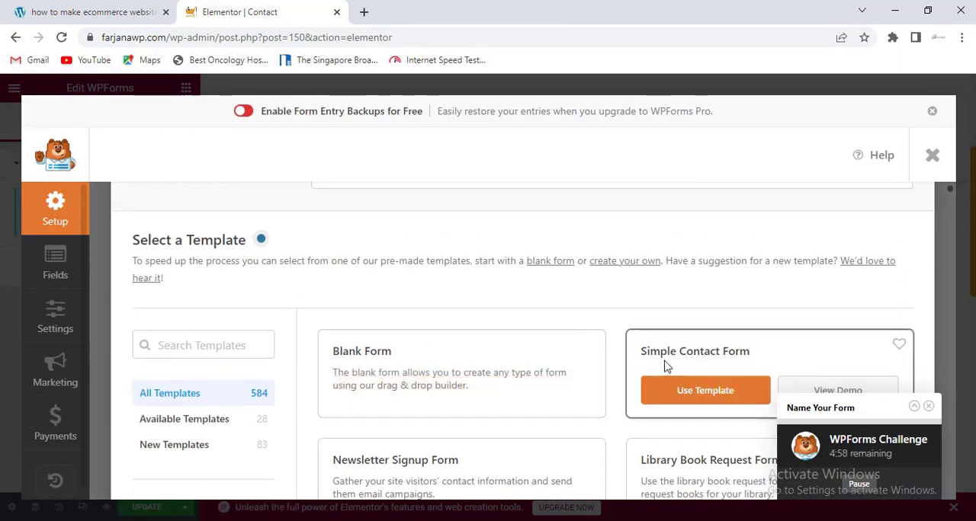
click(702, 393)
click(703, 392)
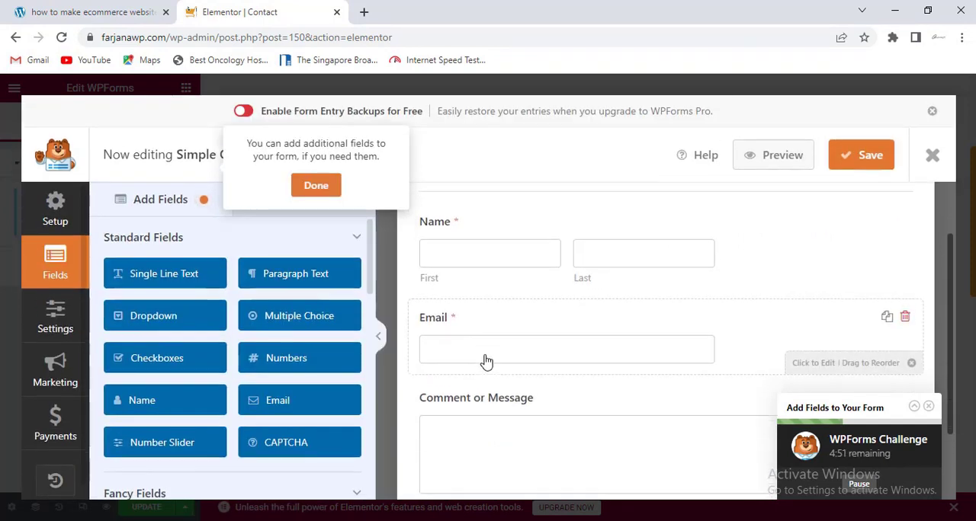
- Change the contact form's Name field format to Simple
scroll(486, 362, down, 2)
scroll(485, 359, up, 3)
click(471, 324)
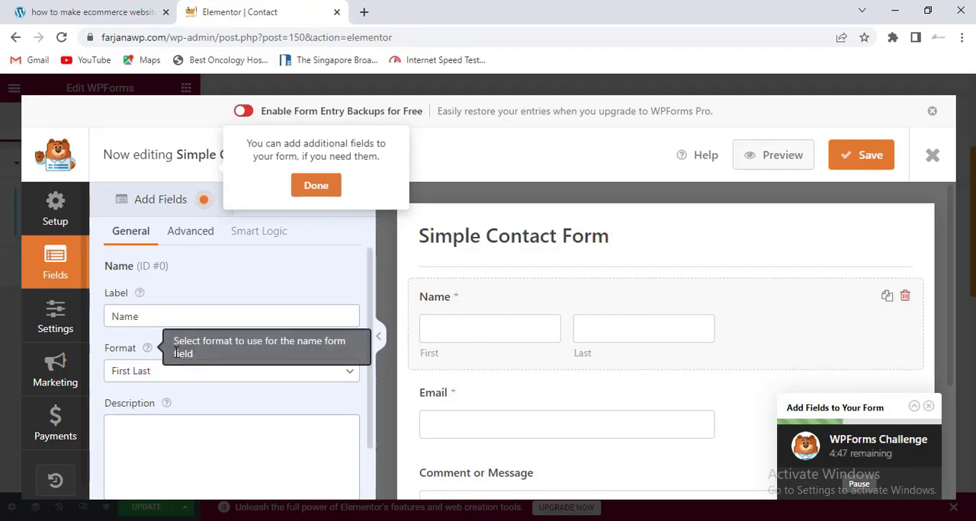
click(151, 373)
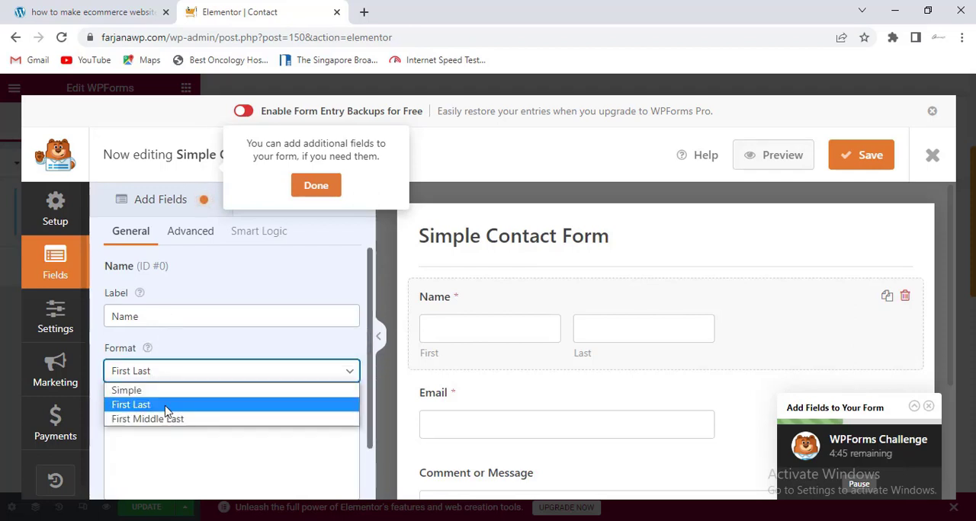
click(162, 391)
scroll(179, 374, down, 1)
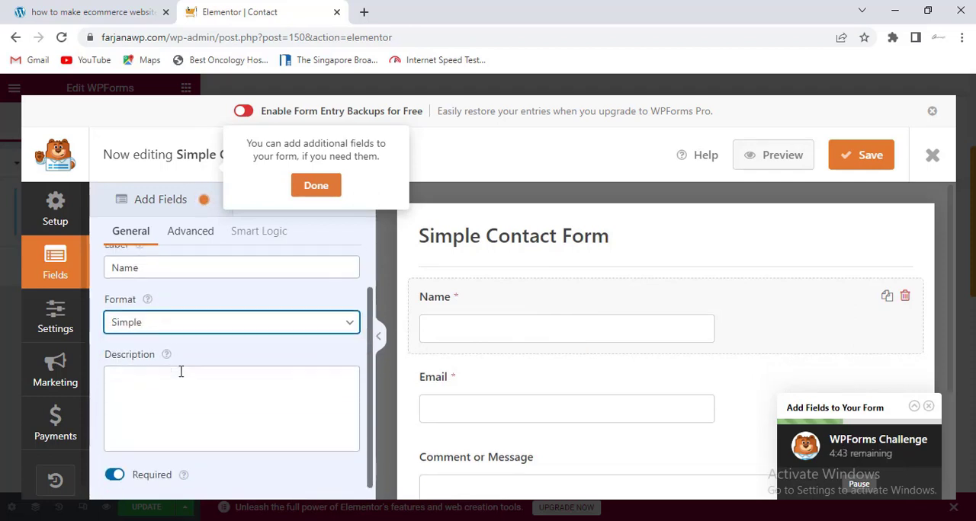
scroll(181, 373, up, 1)
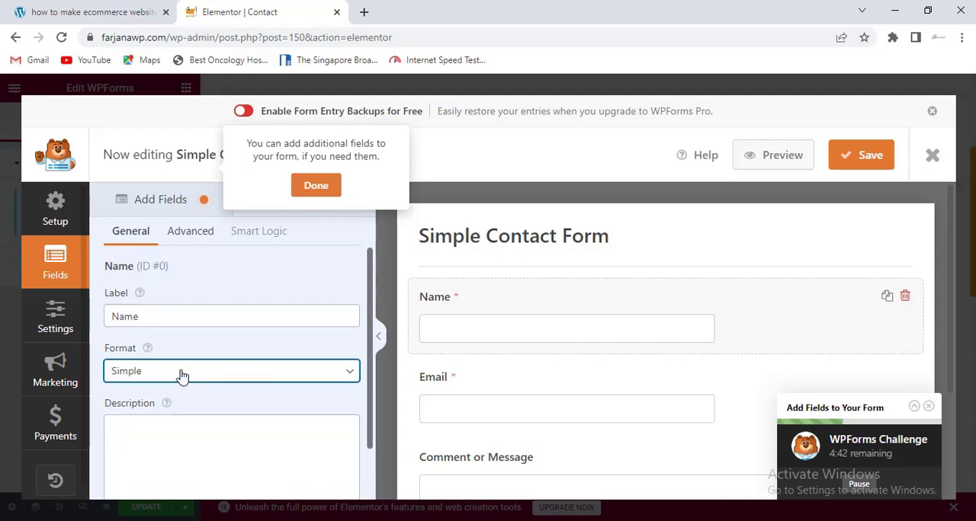
- Set the Name field's size to Large in its advanced options
click(189, 235)
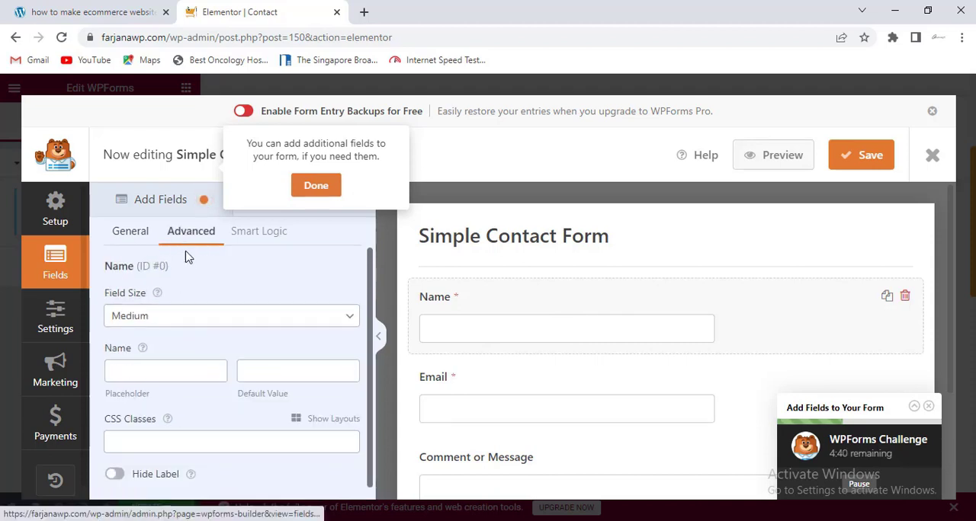
click(152, 320)
click(155, 366)
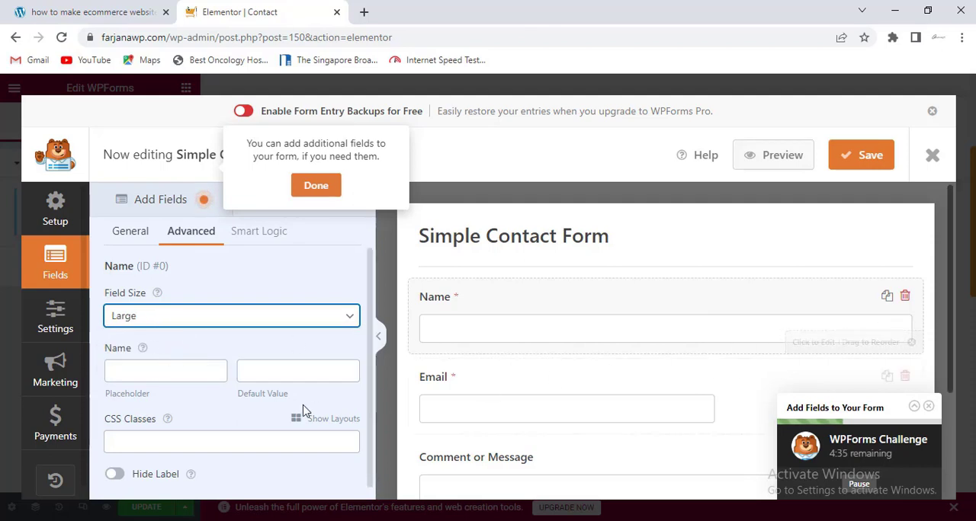
- Enter "Name" as the Name field's placeholder and hide the field's label
scroll(297, 408, down, 1)
scroll(296, 412, down, 1)
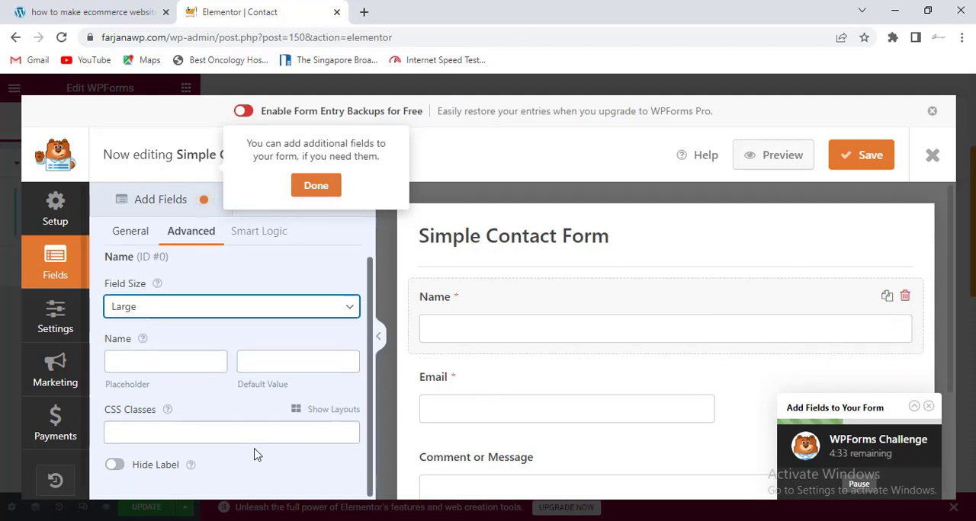
click(181, 363)
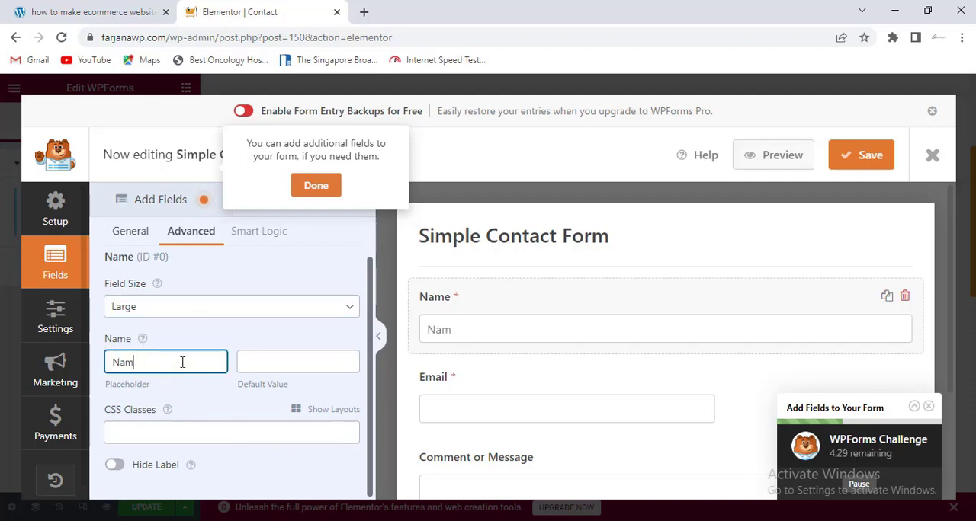
click(115, 466)
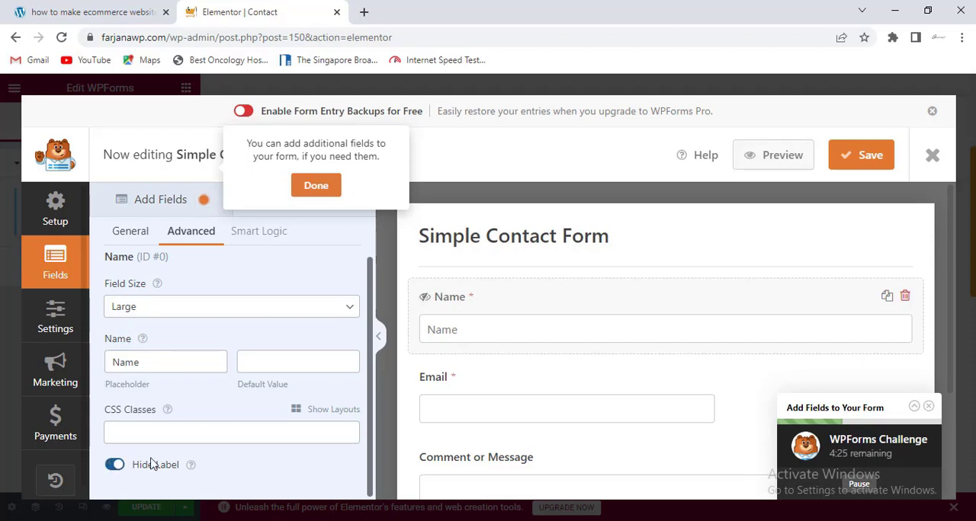
- Copy the Email field's label text and set the field's size to Large
click(527, 400)
right_click(129, 308)
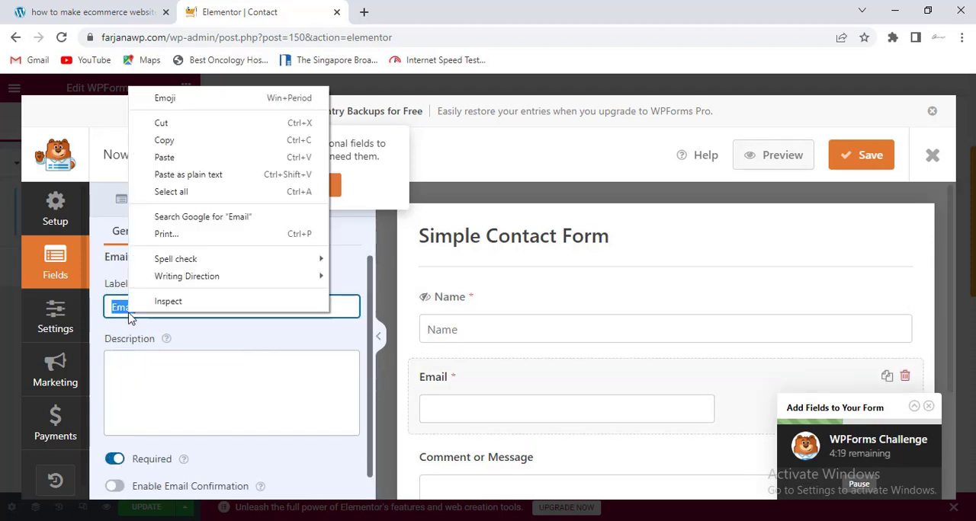
click(185, 149)
click(171, 236)
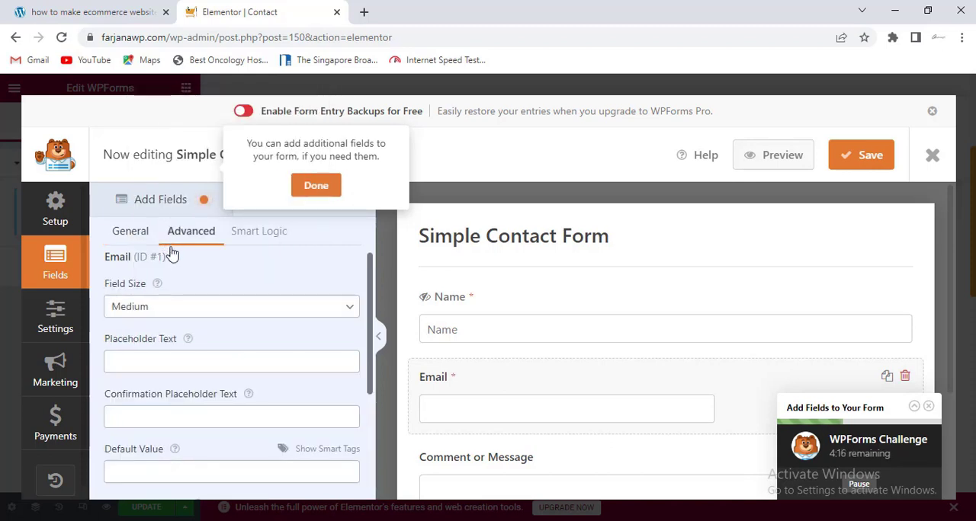
click(171, 307)
click(170, 352)
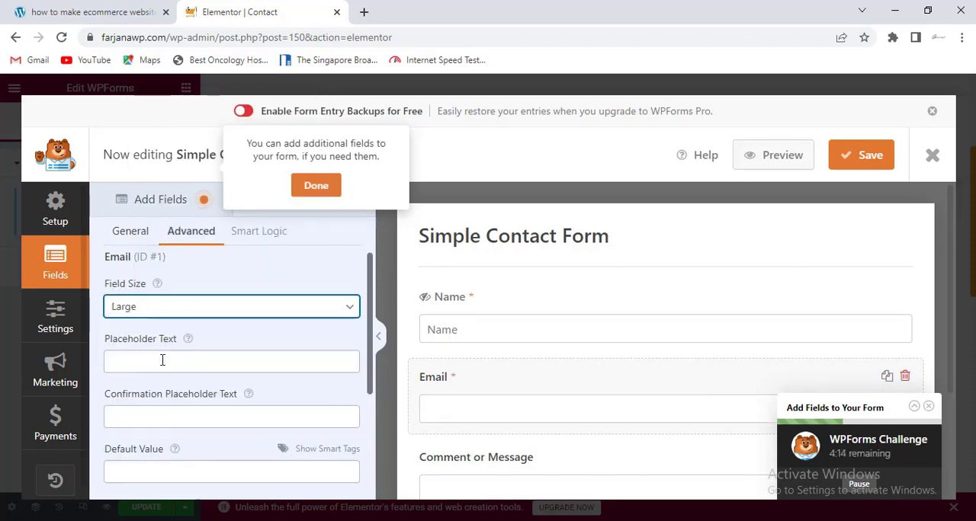
- Enter "Email" as the Email field's placeholder text and hide the field's label
click(160, 361)
text(Email)
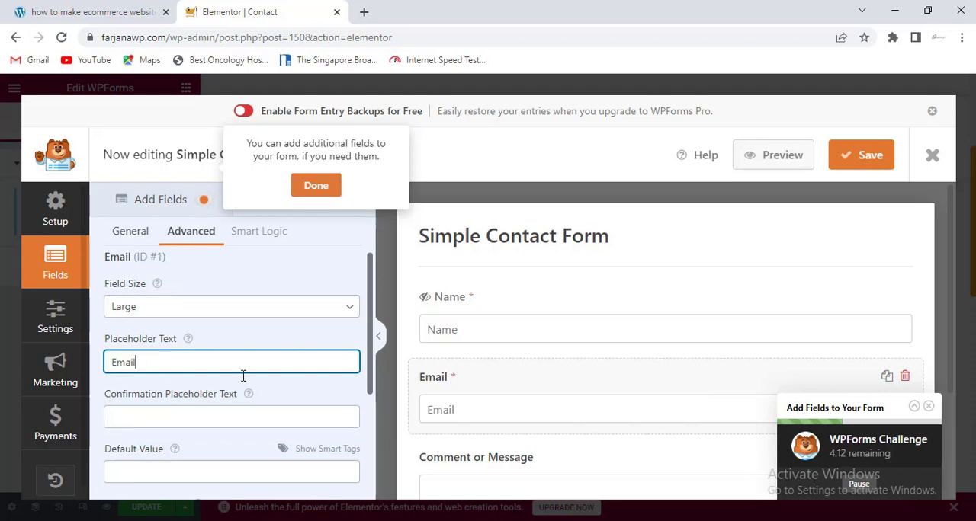
scroll(279, 407, down, 2)
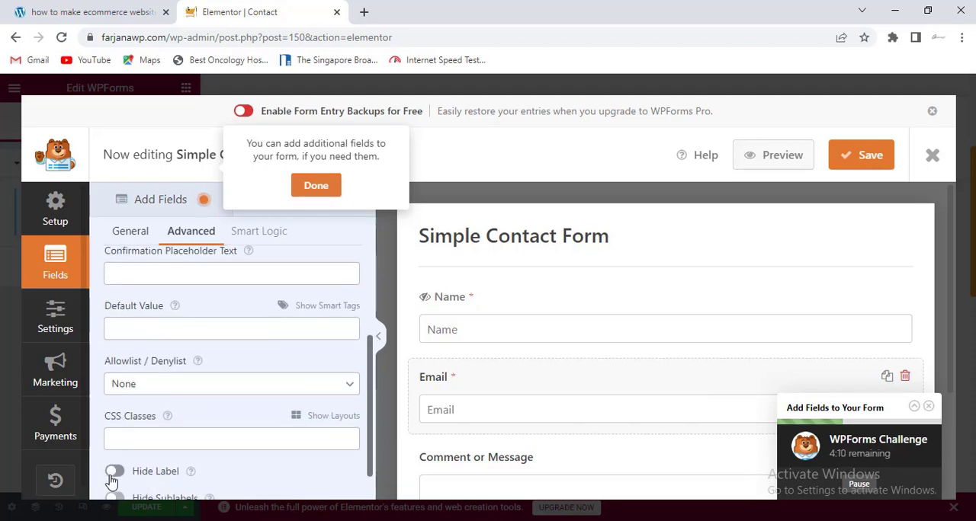
click(114, 472)
- Shorten the Comment or Message field's label to "Message"
scroll(536, 390, down, 2)
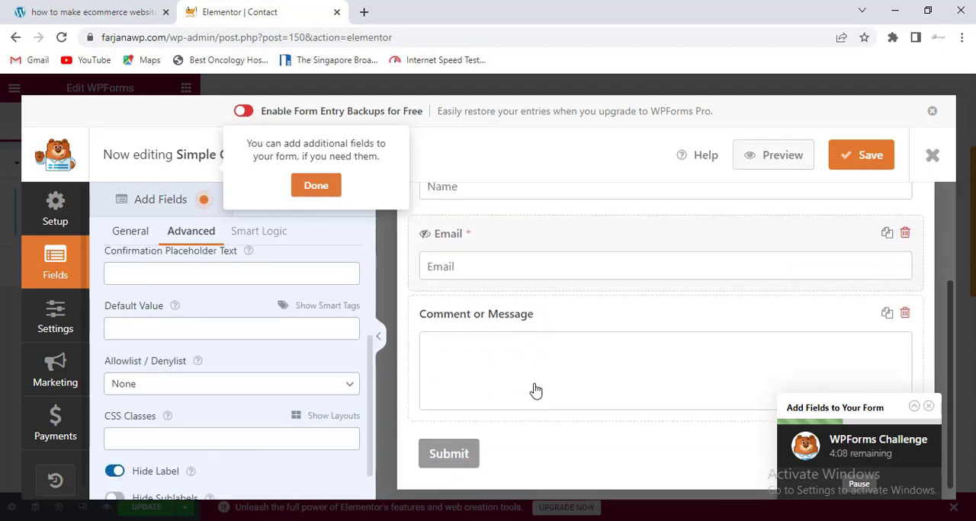
click(525, 373)
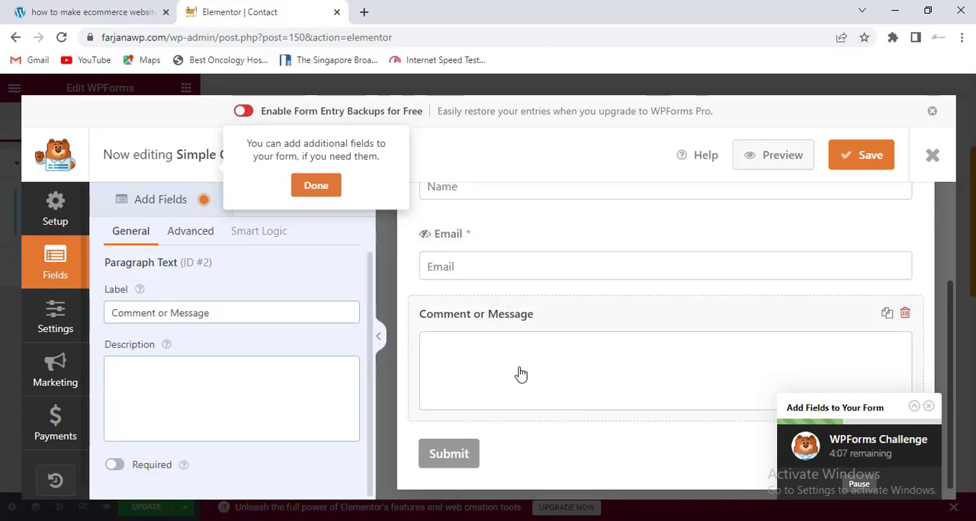
click(170, 314)
drag(166, 314, 98, 310)
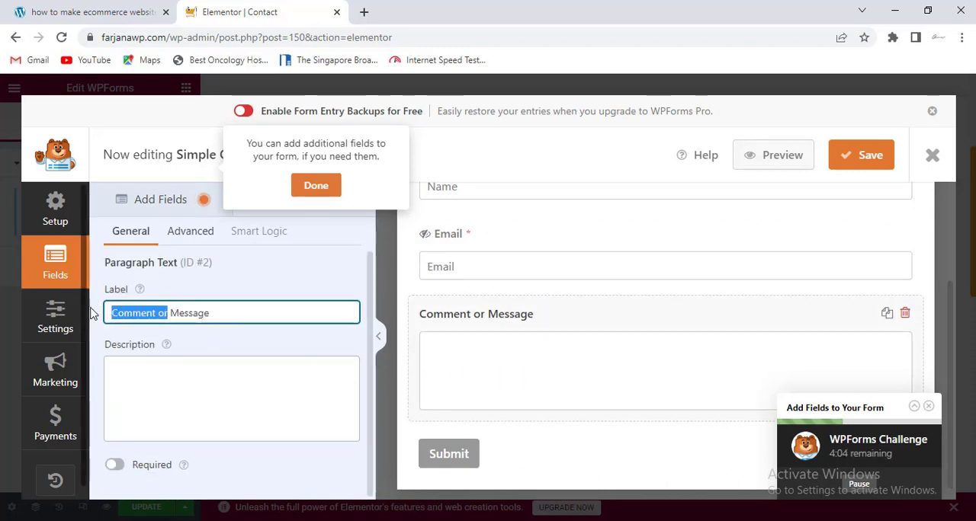
key(BackSpace)
key(BackSpace)
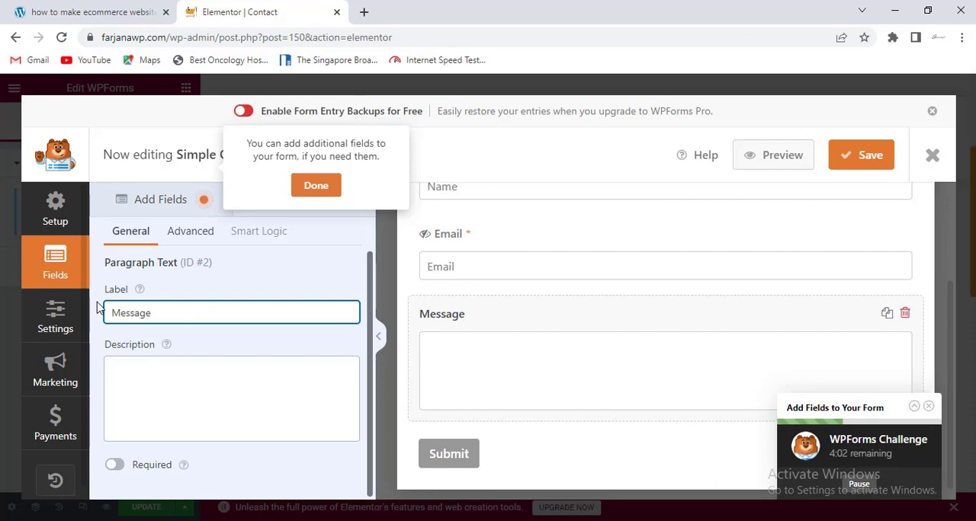
- Copy the Message field's label text and set the field's size to Large
double_click(115, 314)
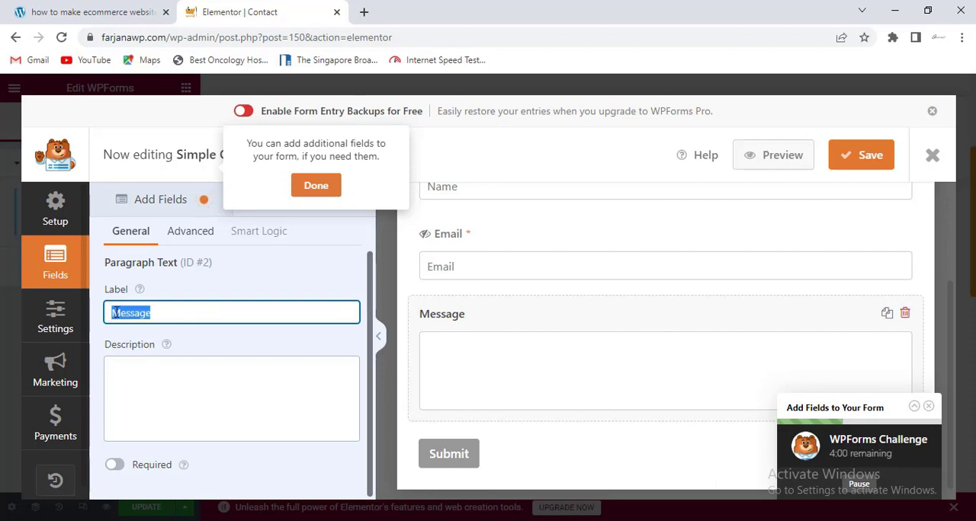
right_click(116, 312)
click(171, 139)
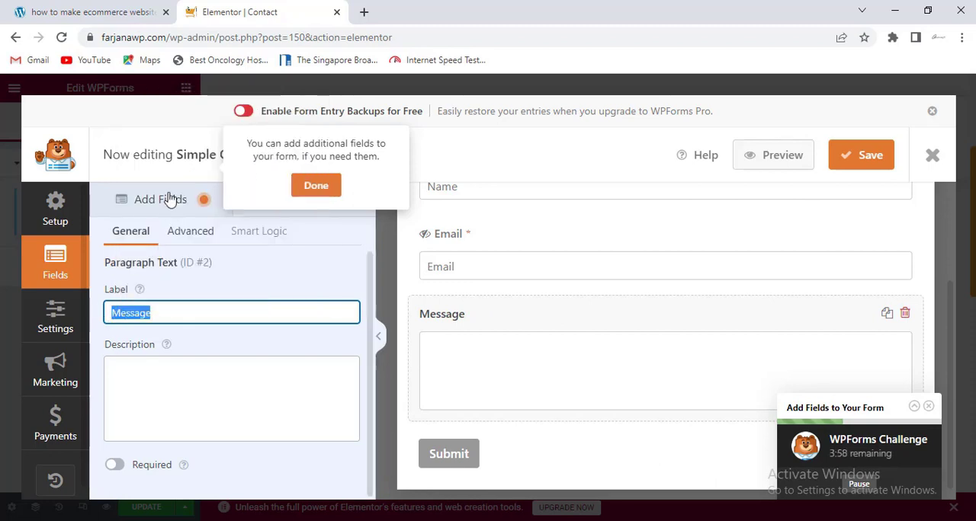
click(180, 232)
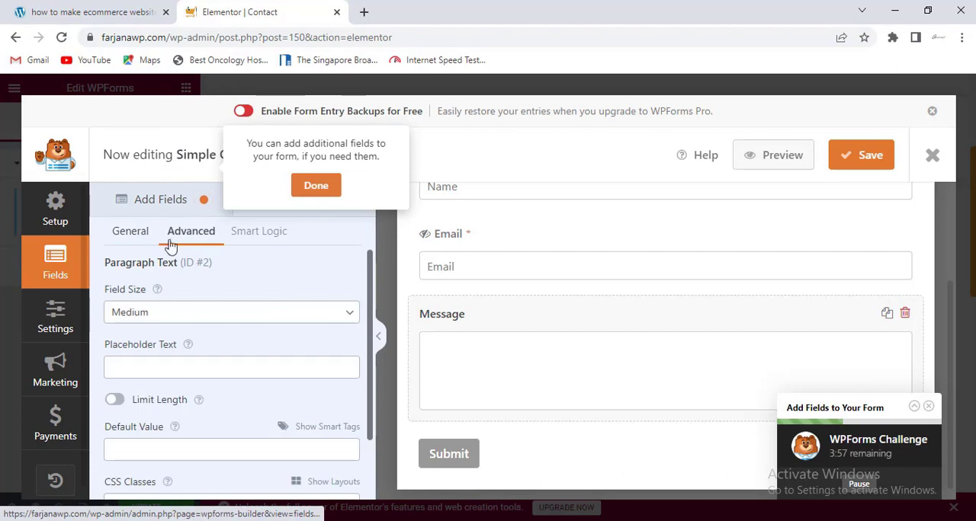
click(158, 320)
click(147, 355)
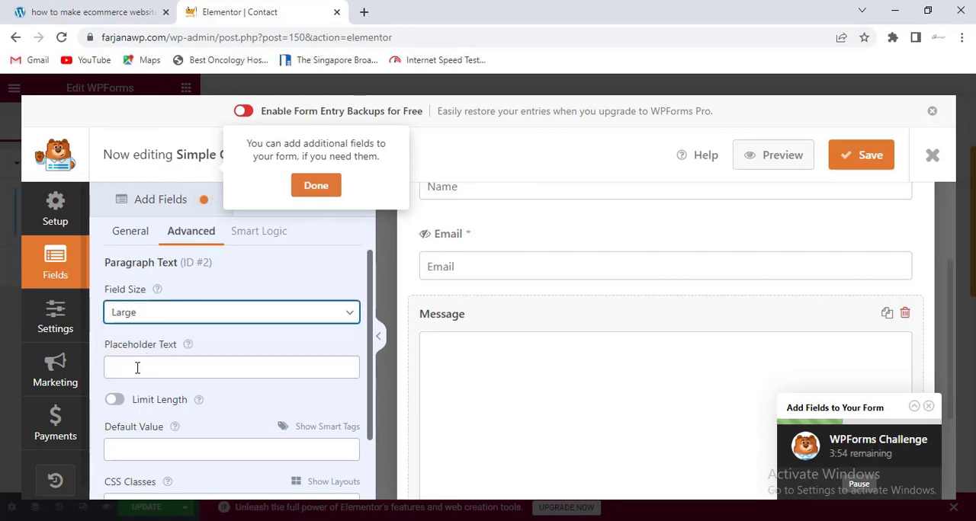
- Enter "Message" as the Message field's placeholder, hide its label, and dismiss the prompt about adding fields
click(133, 368)
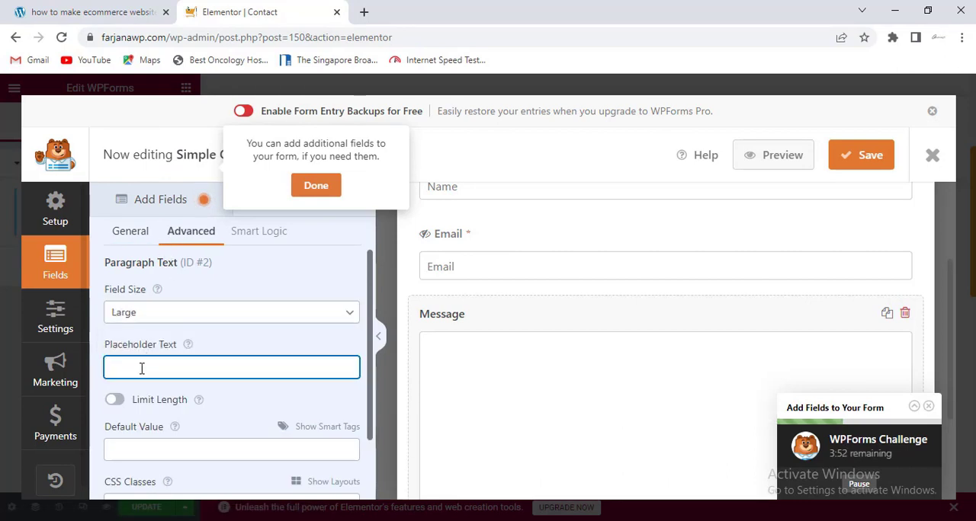
text(Message)
scroll(137, 406, down, 1)
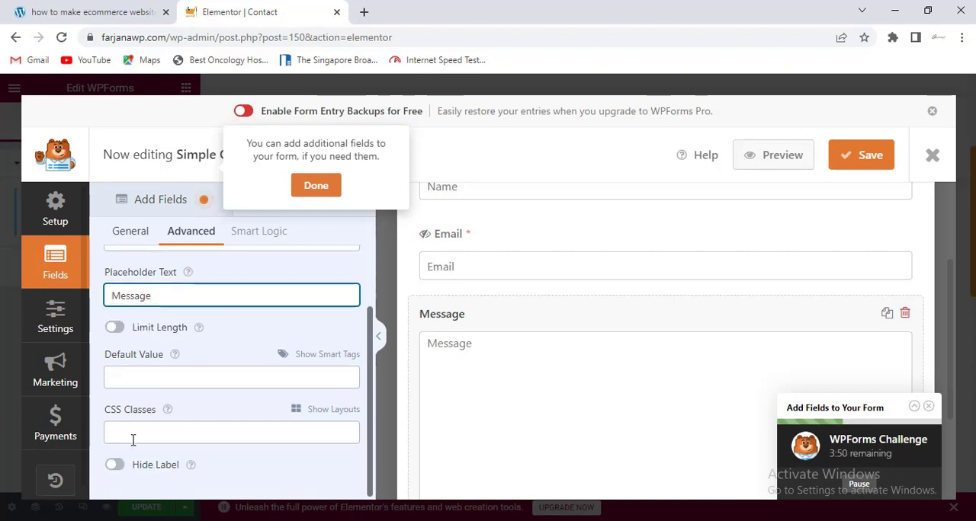
click(114, 466)
scroll(425, 363, up, 1)
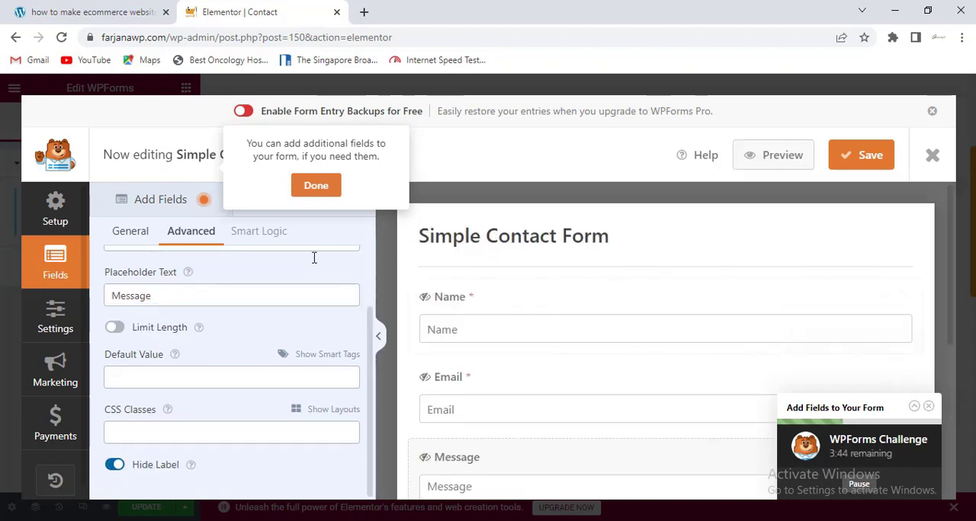
click(316, 185)
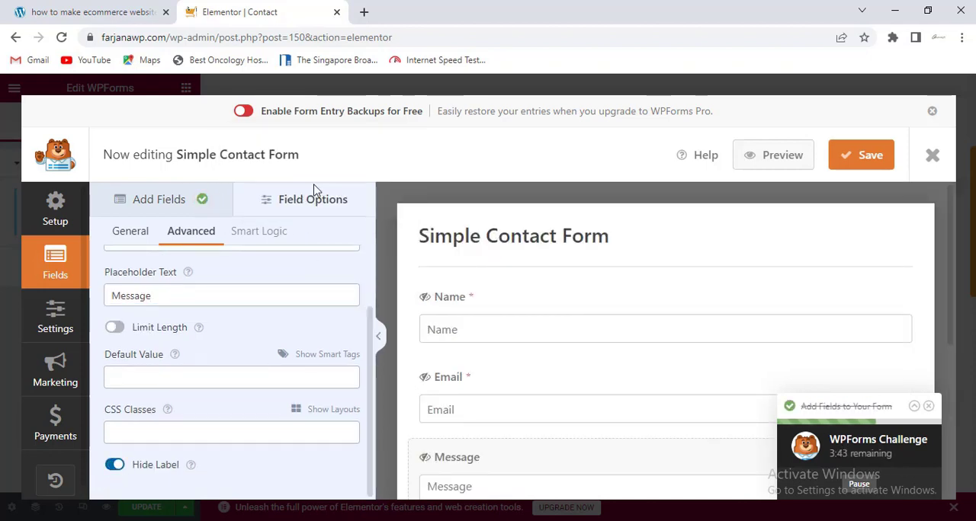
- Review the form's default notification settings, from the recipient address and subject line to the sender, reply-to and email message
click(58, 323)
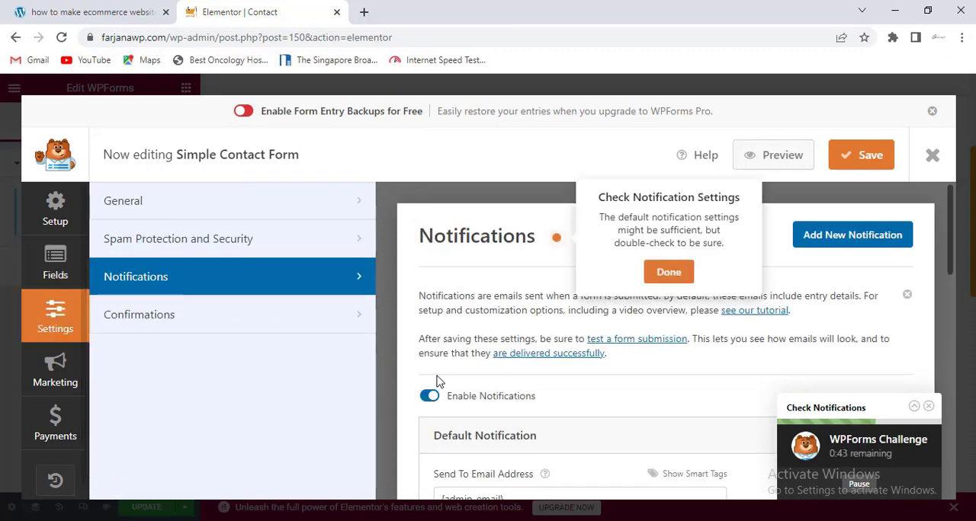
scroll(461, 357, down, 3)
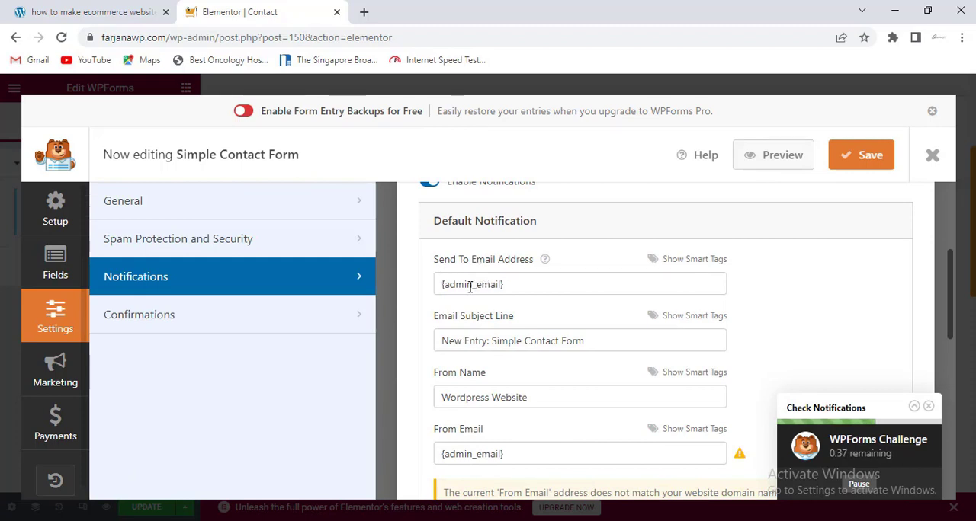
click(471, 286)
key(ctrl+a)
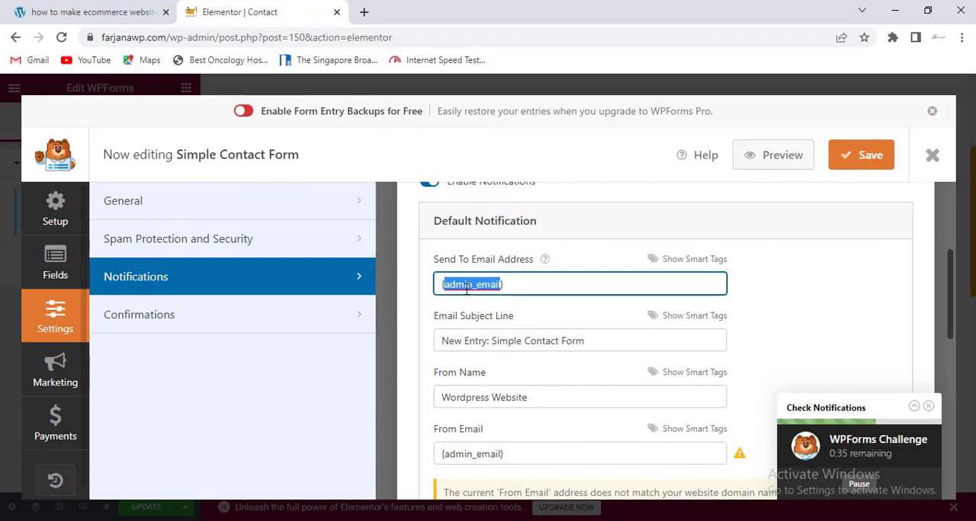
double_click(474, 341)
scroll(480, 356, down, 2)
double_click(474, 254)
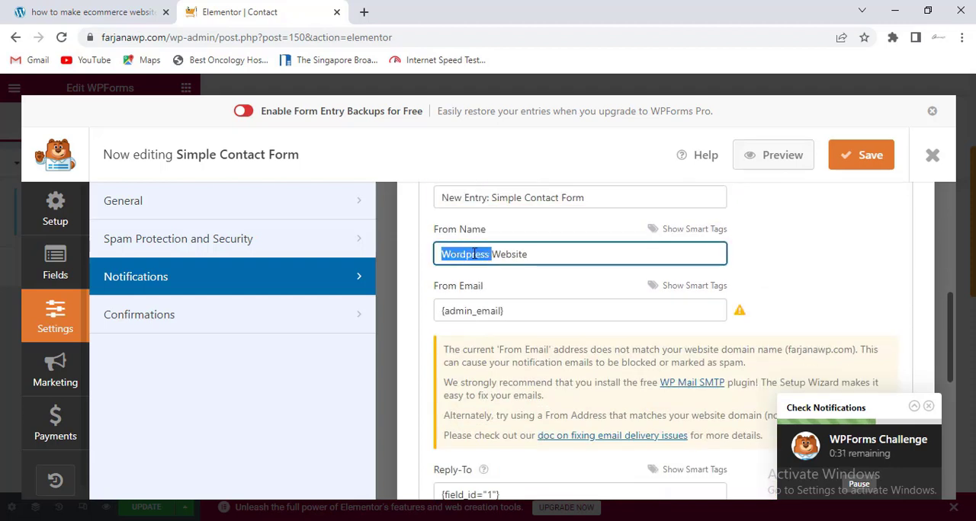
click(455, 310)
key(ctrl+a)
scroll(460, 320, down, 1)
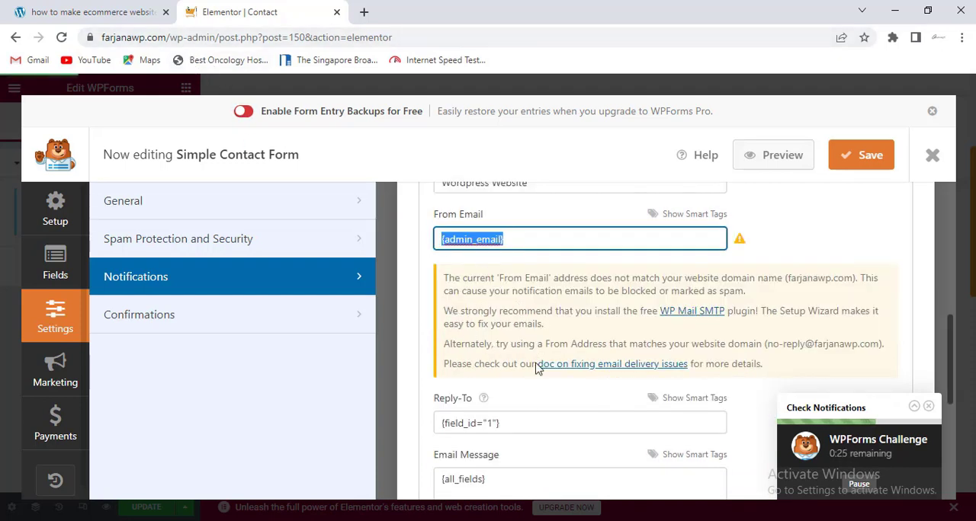
scroll(537, 355, down, 1)
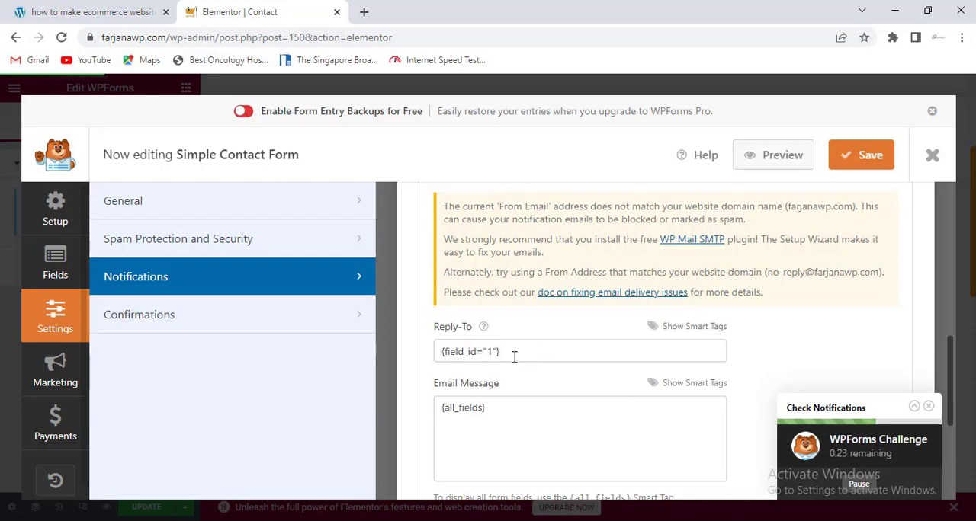
scroll(491, 348, down, 1)
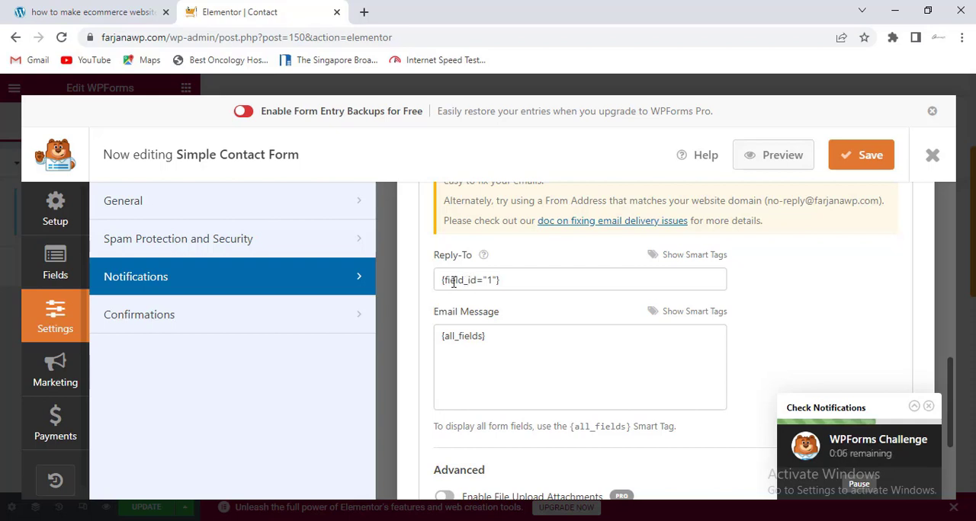
triple_click(466, 347)
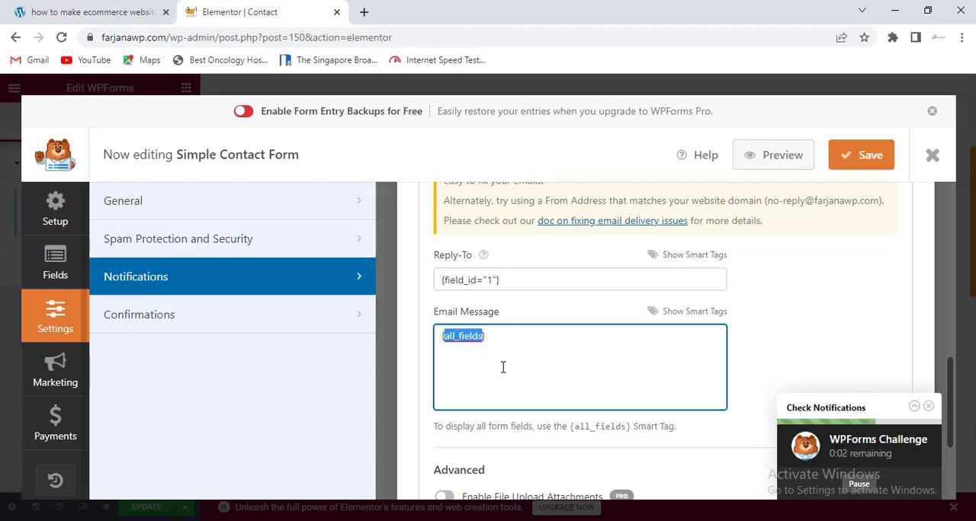
- Review the form's default confirmation settings, including the confirmation message text
click(187, 321)
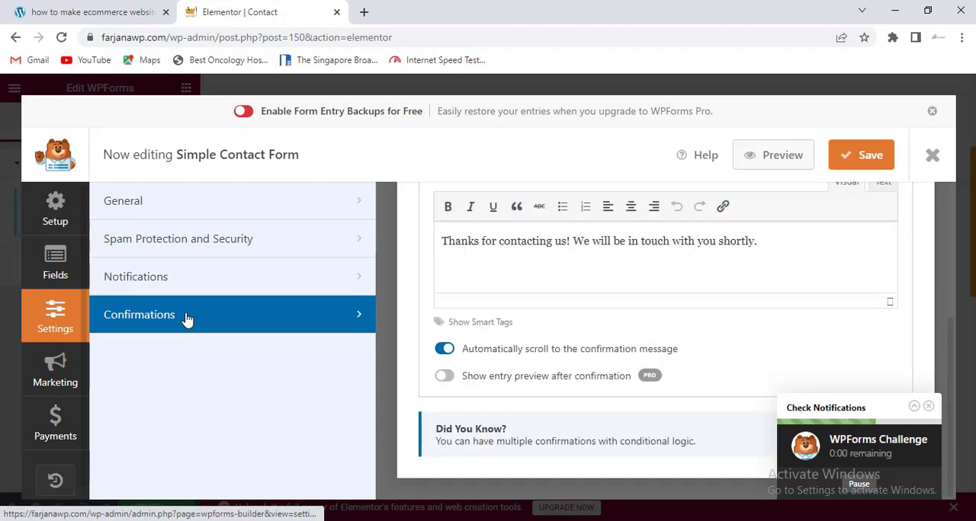
scroll(523, 366, up, 5)
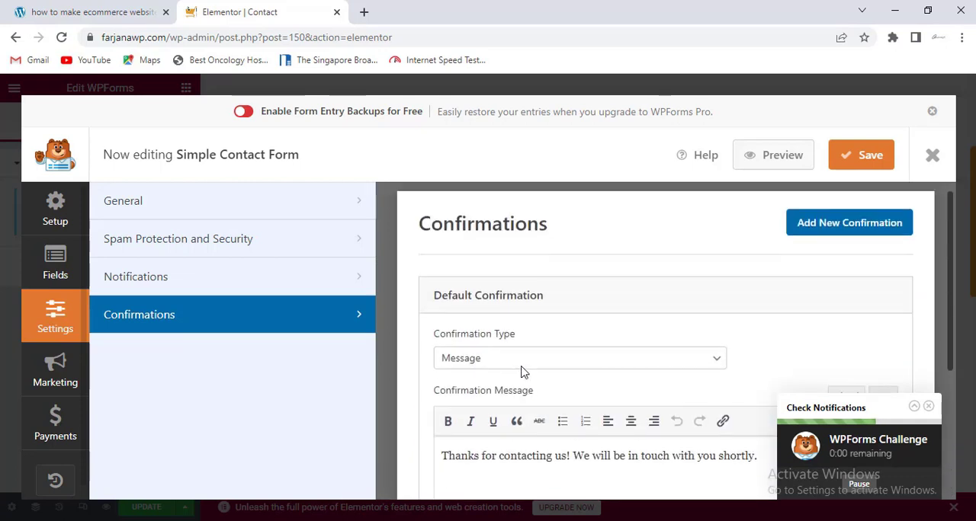
scroll(502, 367, down, 2)
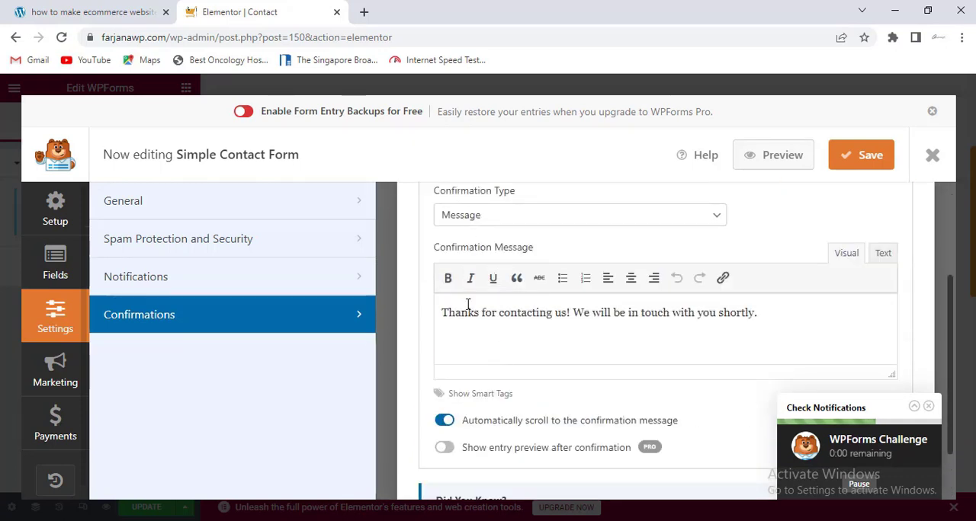
triple_click(479, 318)
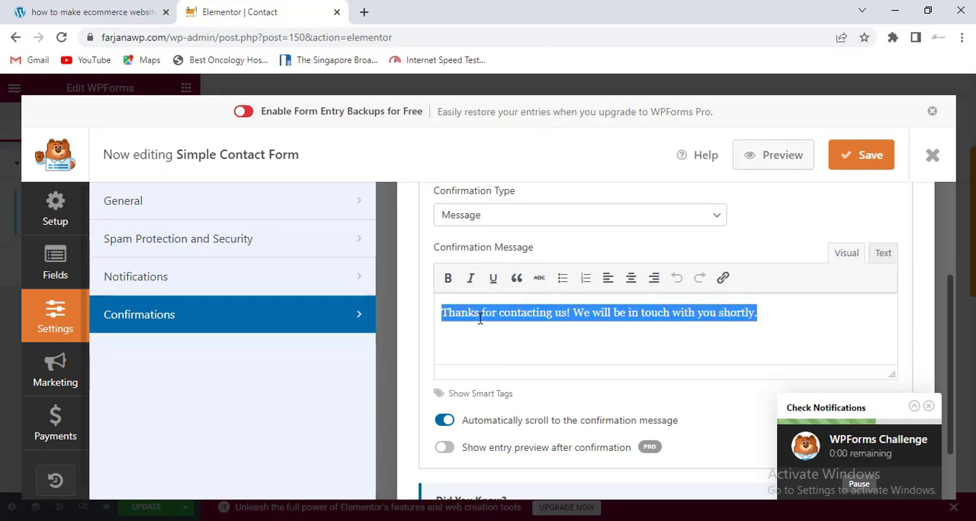
- Try Show Page as the default confirmation type and set it back to Message
click(474, 215)
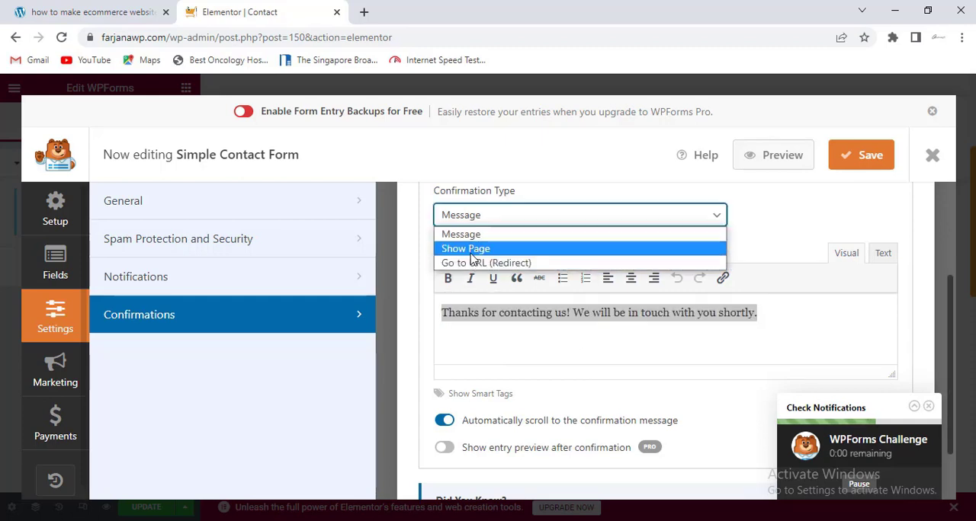
click(471, 250)
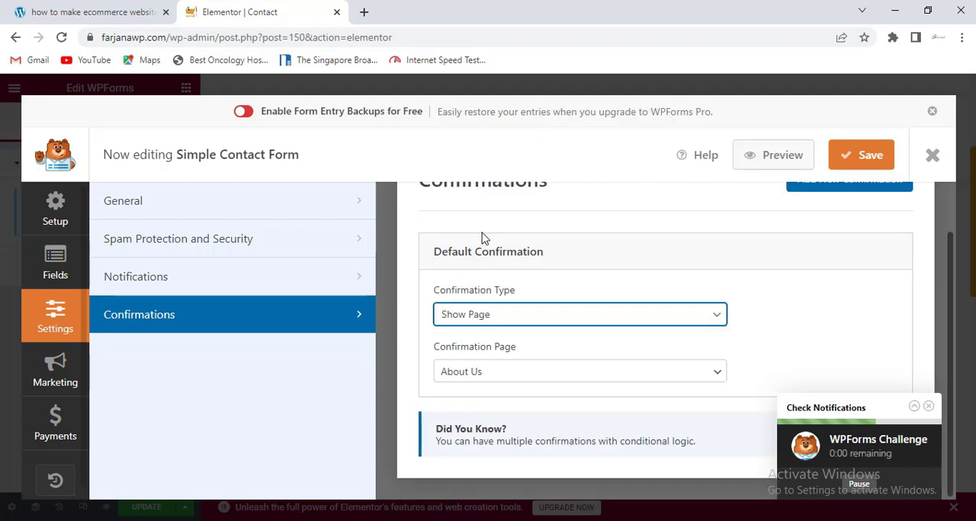
click(474, 315)
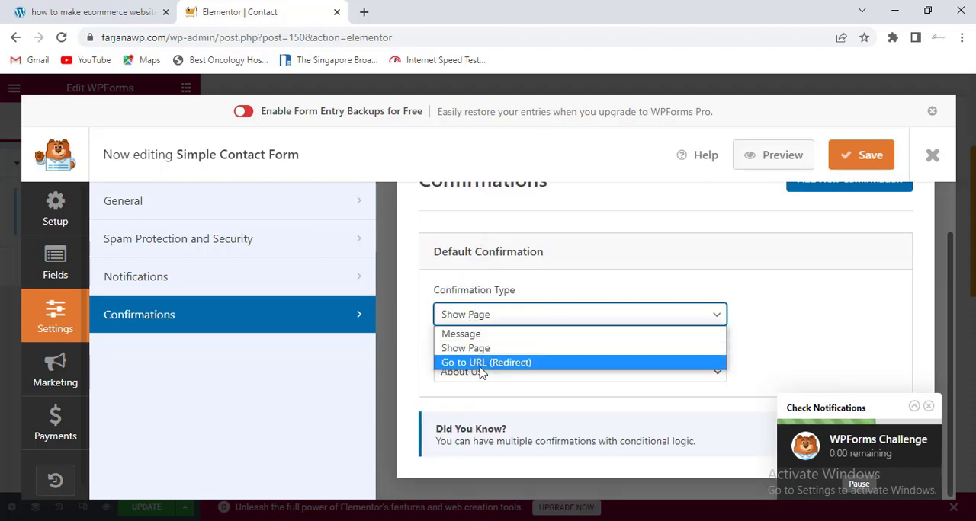
click(460, 331)
- Examine the form's general settings, checking the submit button text and its processing text
click(179, 204)
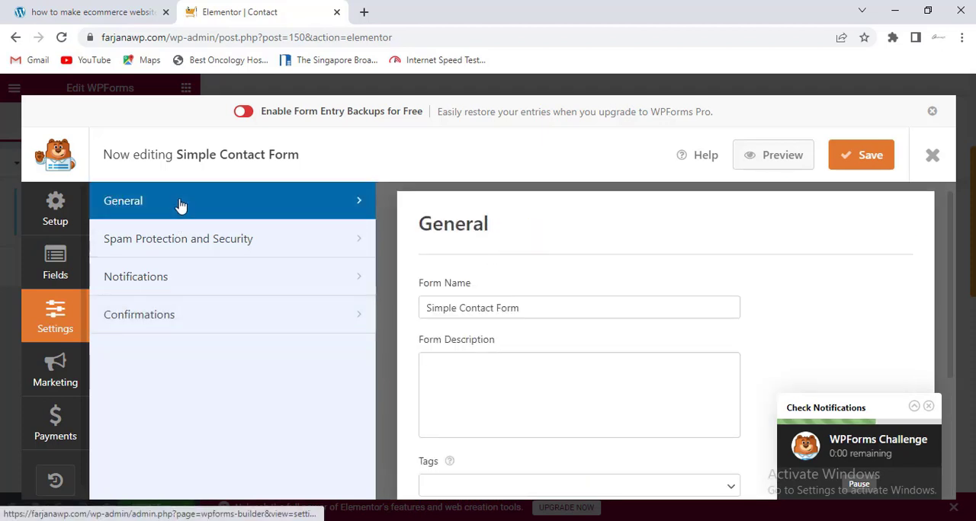
scroll(482, 307, down, 3)
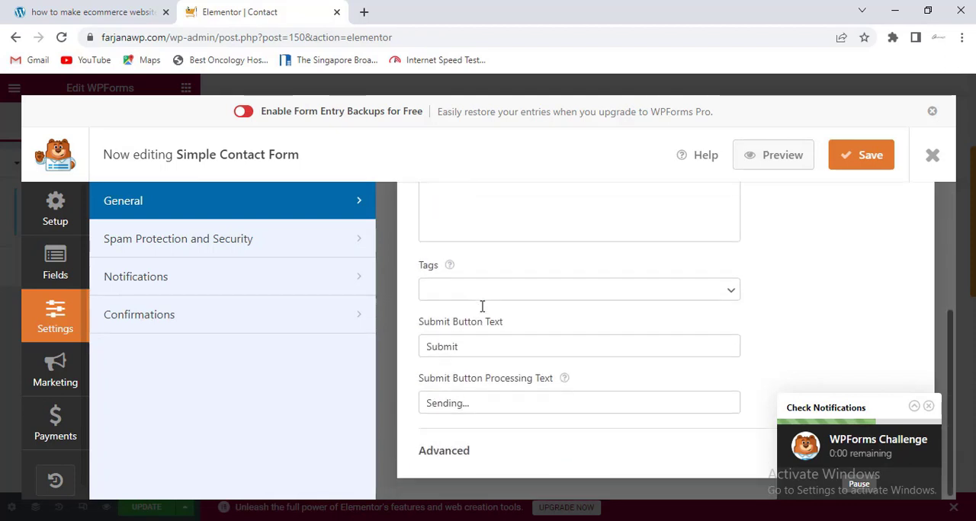
double_click(468, 348)
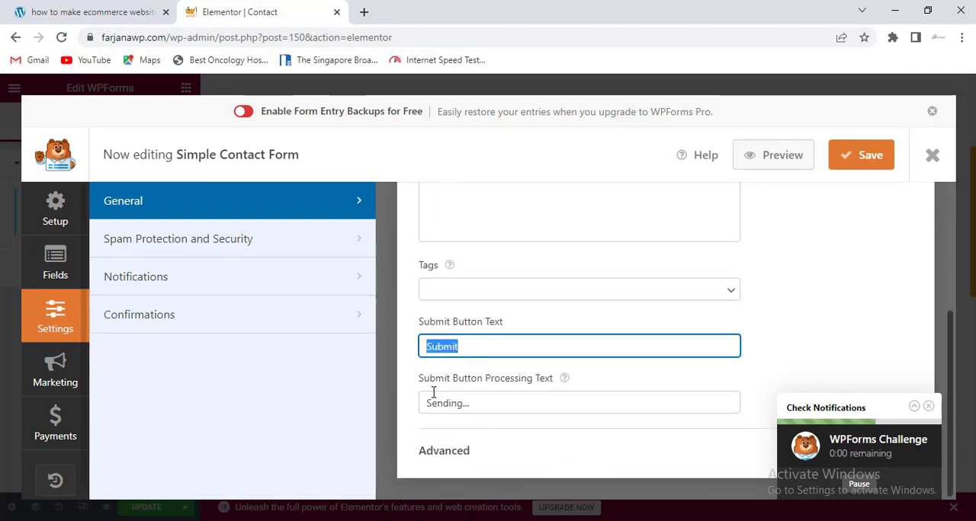
double_click(498, 404)
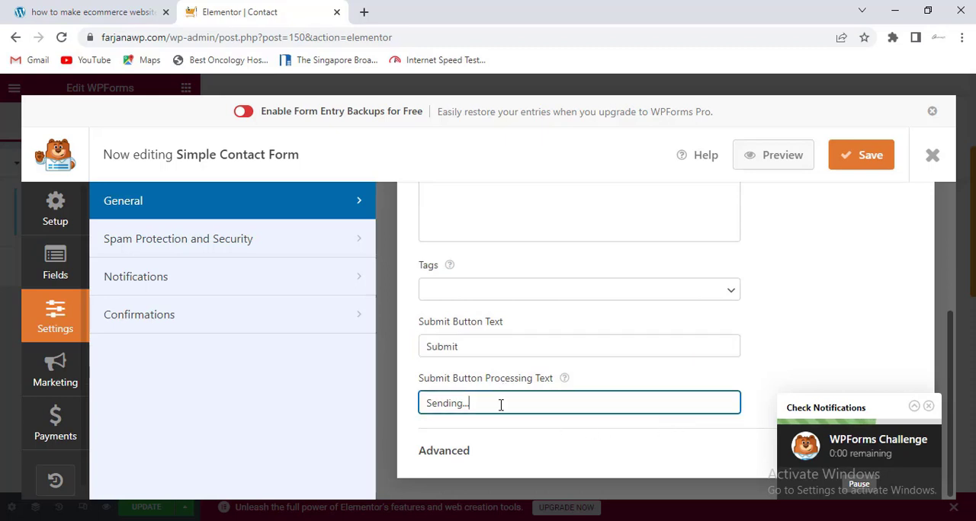
- Examine the form's spam protection and security settings, including the available filter and captcha options
click(215, 251)
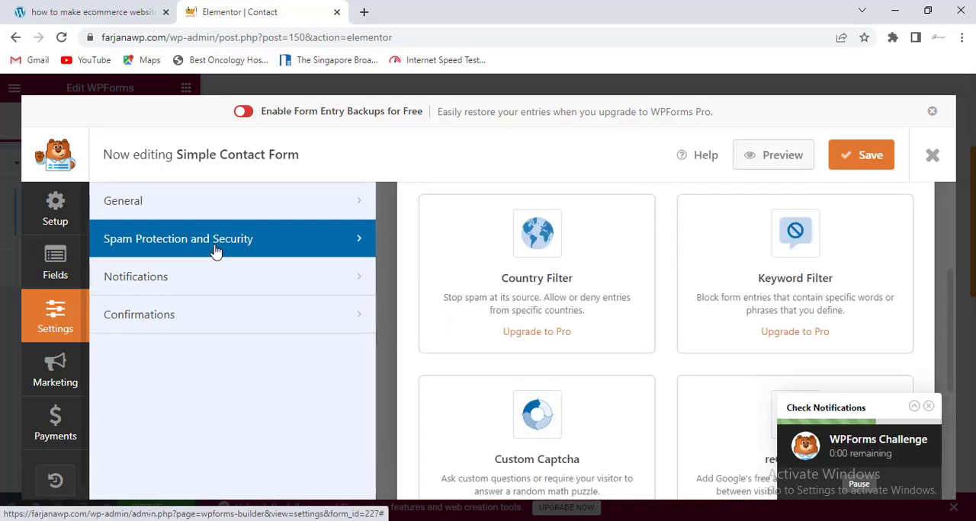
scroll(533, 329, down, 2)
scroll(533, 329, down, 2)
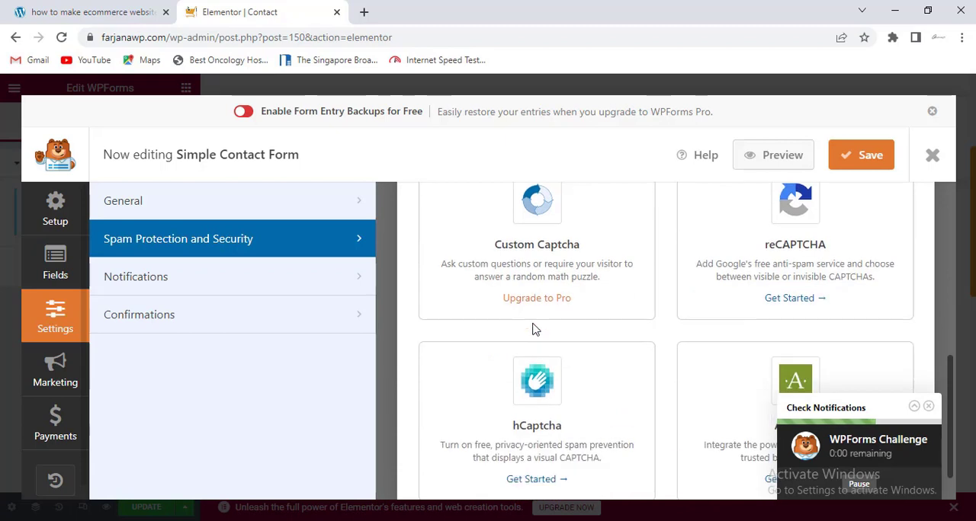
scroll(536, 330, up, 4)
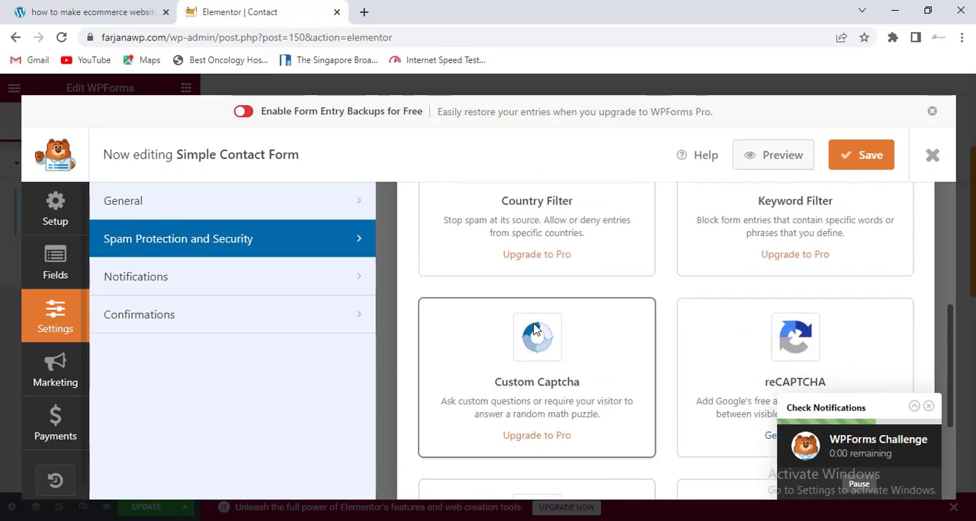
scroll(709, 363, down, 2)
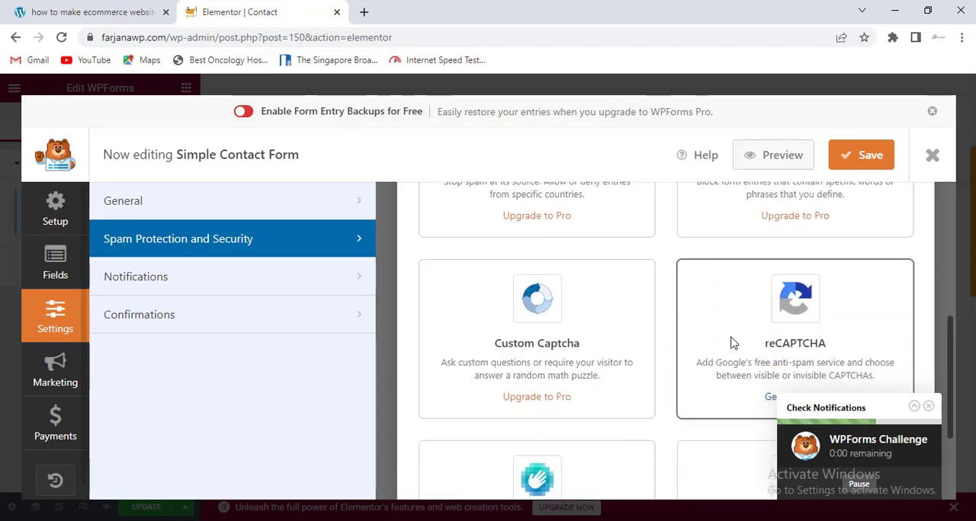
scroll(553, 351, down, 1)
scroll(555, 349, down, 2)
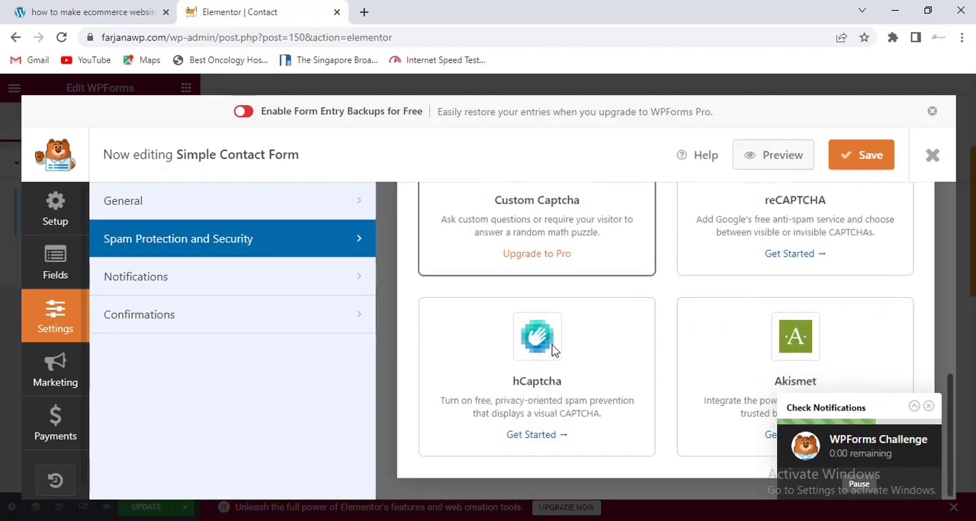
scroll(558, 349, up, 5)
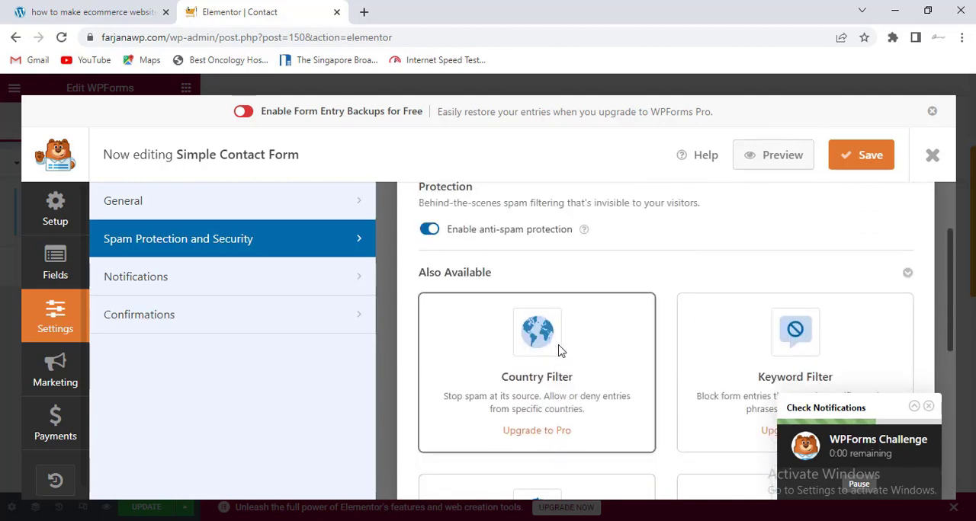
- Return to the form's confirmation settings and save the Simple Contact Form
click(339, 327)
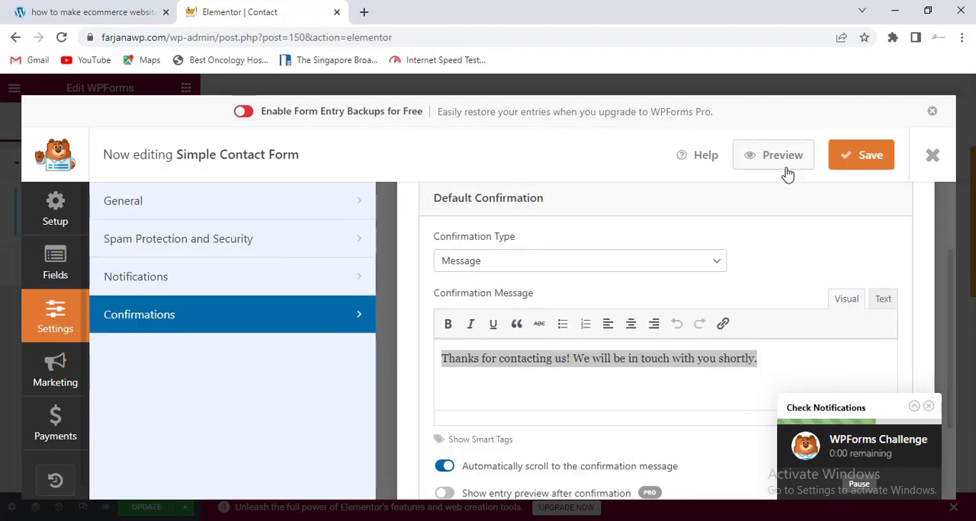
click(855, 163)
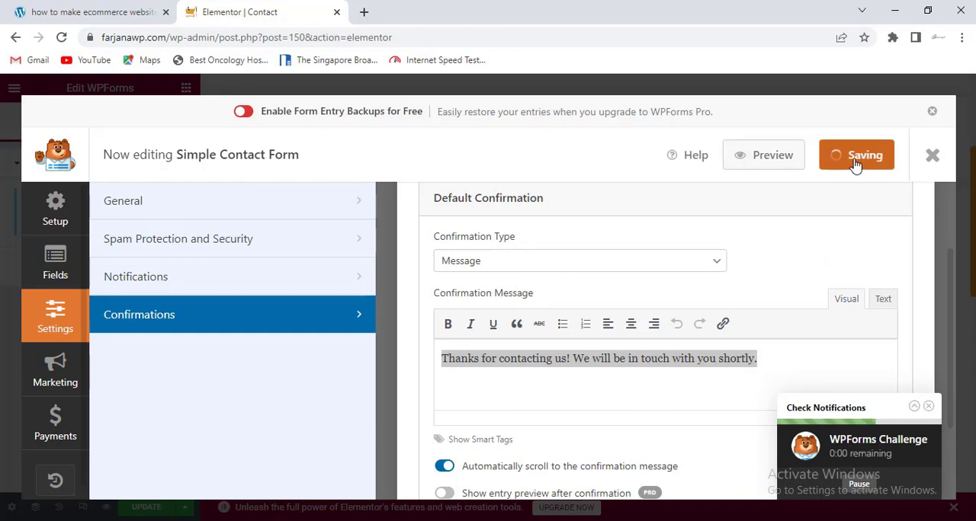
- Dismiss the entry backup banner, exit the form builder and update the Contact page
click(932, 112)
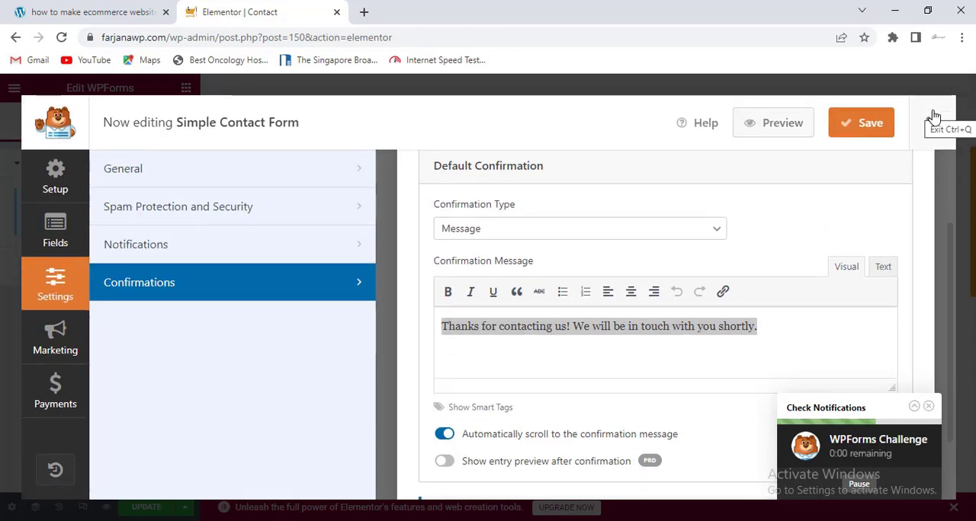
click(933, 123)
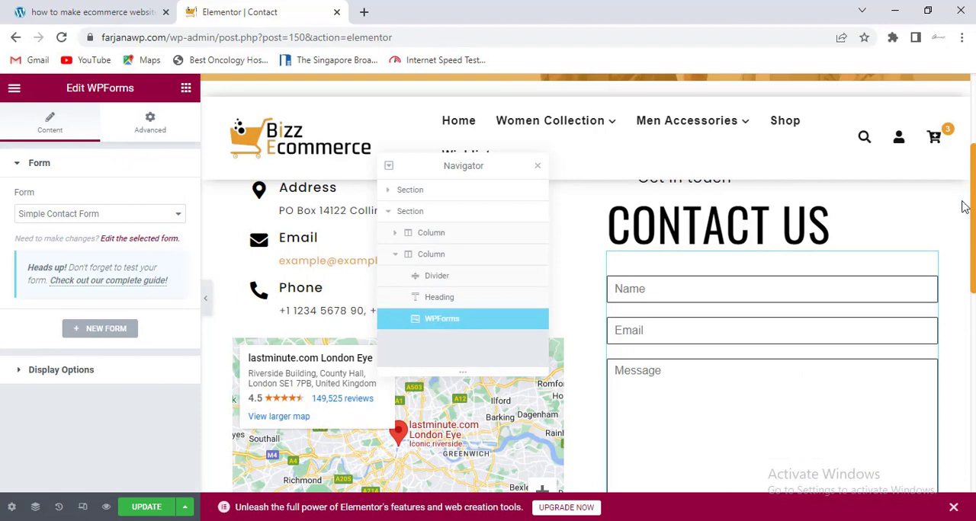
scroll(724, 283, up, 3)
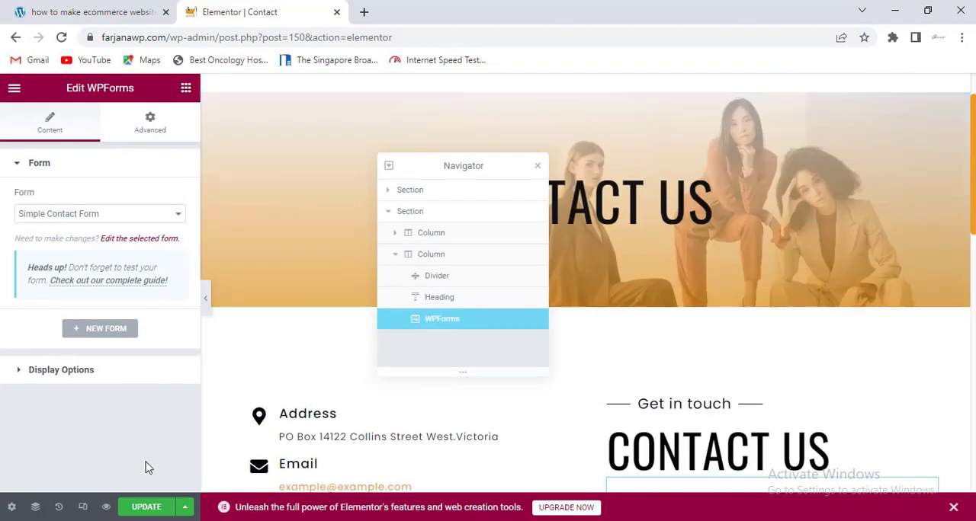
click(141, 508)
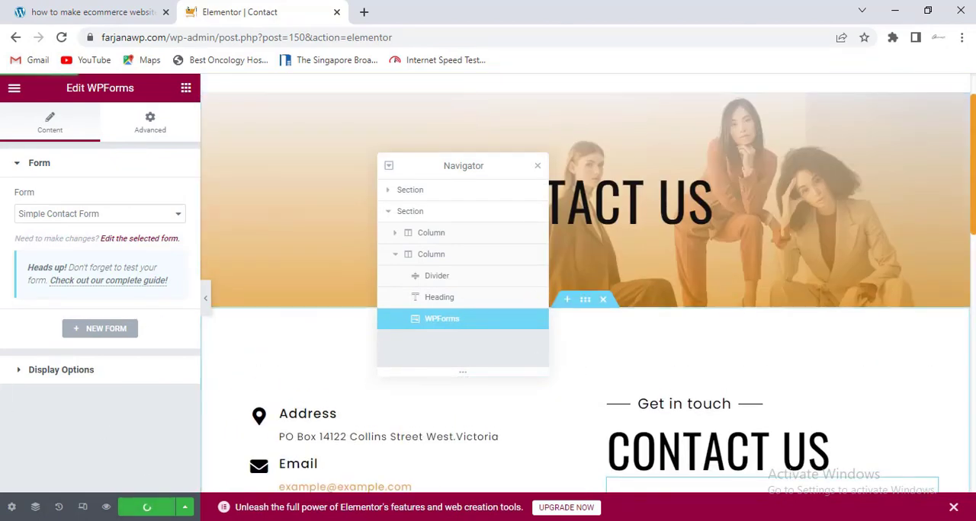
- View the published Contact page and review its banner, contact details, map and form
scroll(342, 181, down, 3)
click(15, 88)
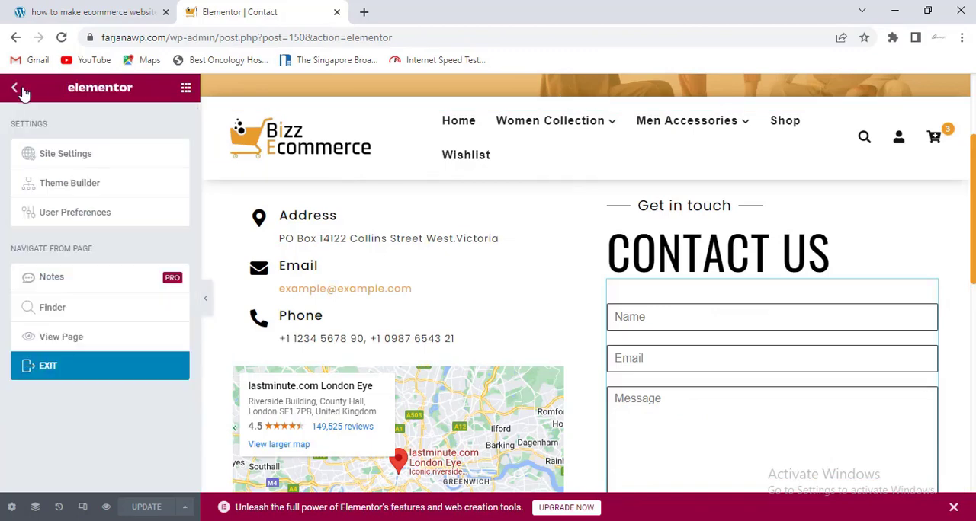
click(97, 342)
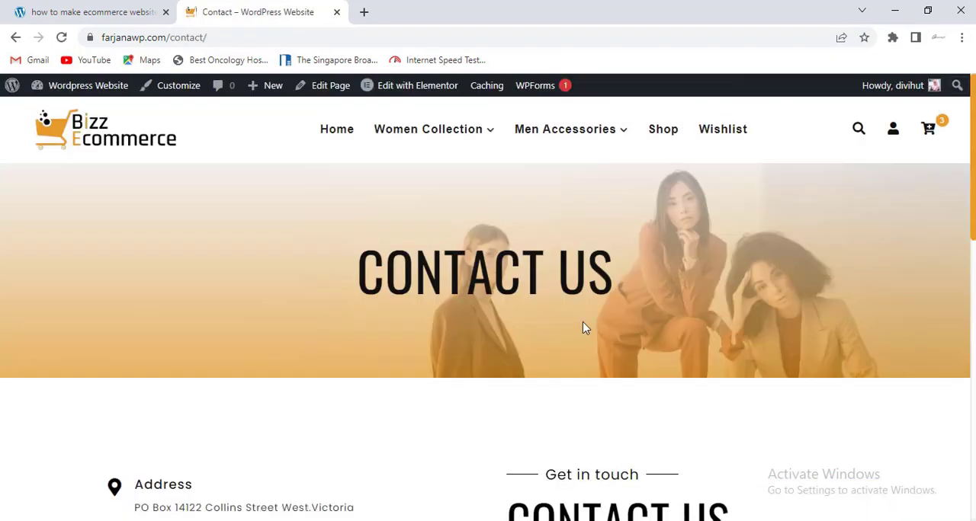
scroll(488, 298, down, 4)
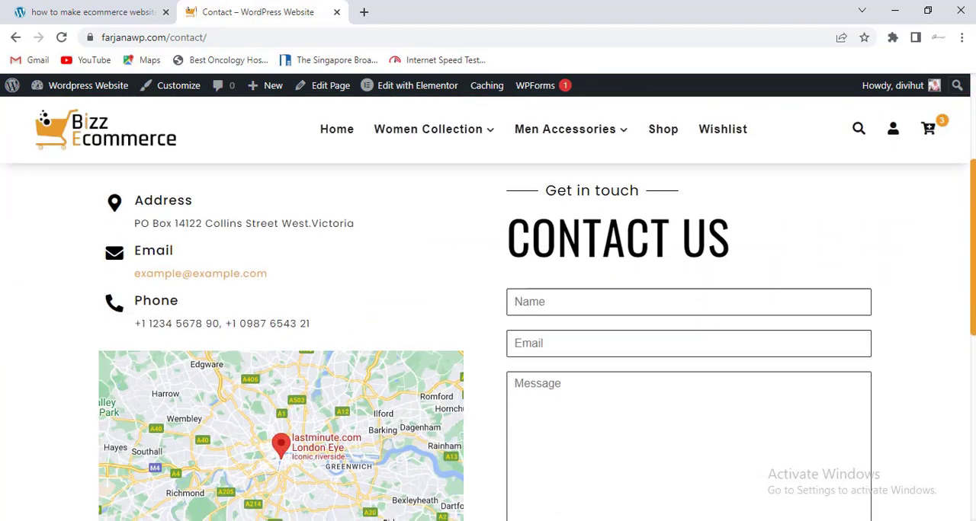
scroll(488, 340, down, 2)
scroll(974, 176, up, 6)
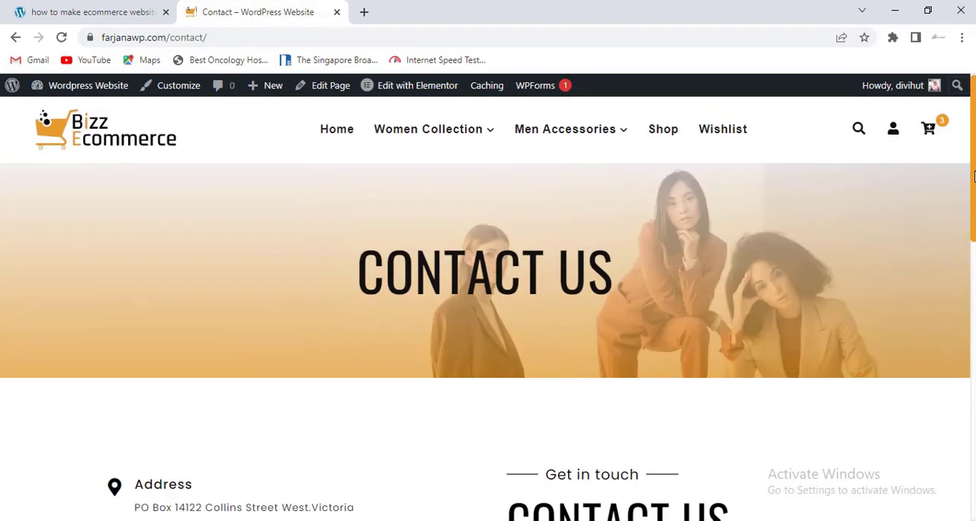
- Go to the store's home page, open the Mitho Sun Protection Cream product and review its page layout
click(136, 143)
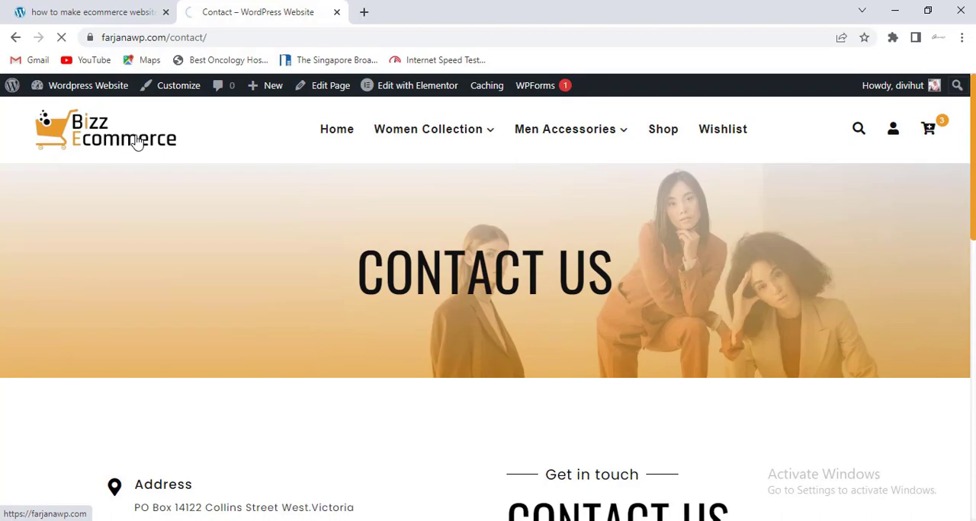
scroll(251, 256, down, 5)
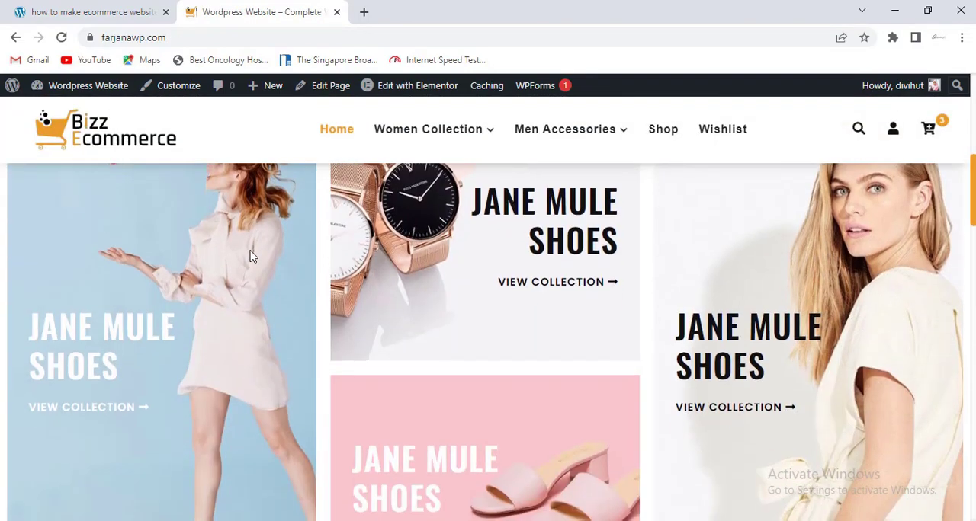
scroll(251, 257, down, 8)
click(221, 280)
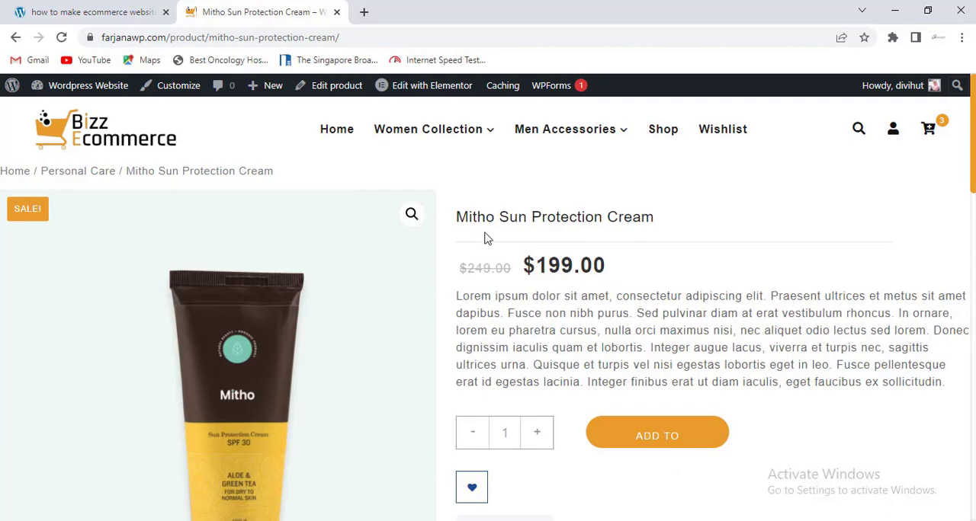
scroll(488, 305, down, 15)
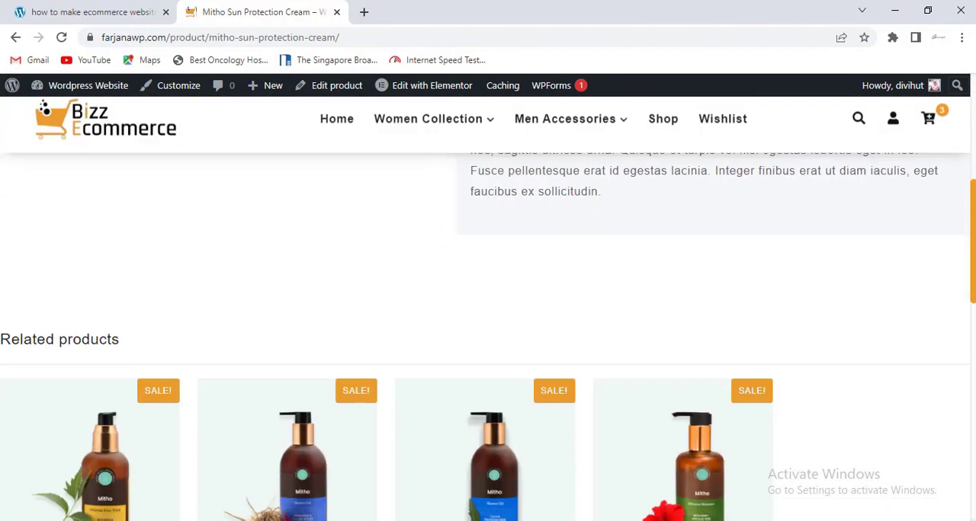
scroll(488, 305, up, 3)
scroll(488, 305, up, 10)
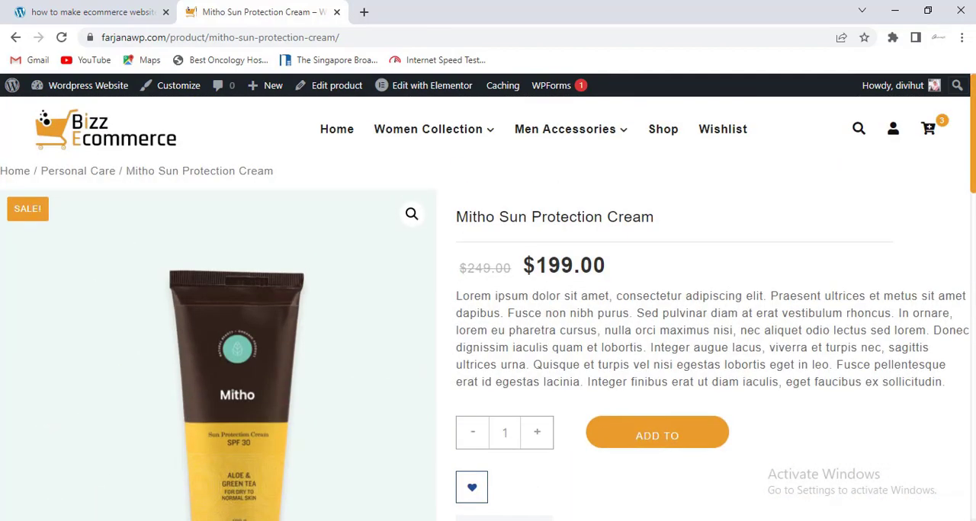
- Go to the WordPress dashboard and open ShopLentor's Template Builder
mouse_move(80, 90)
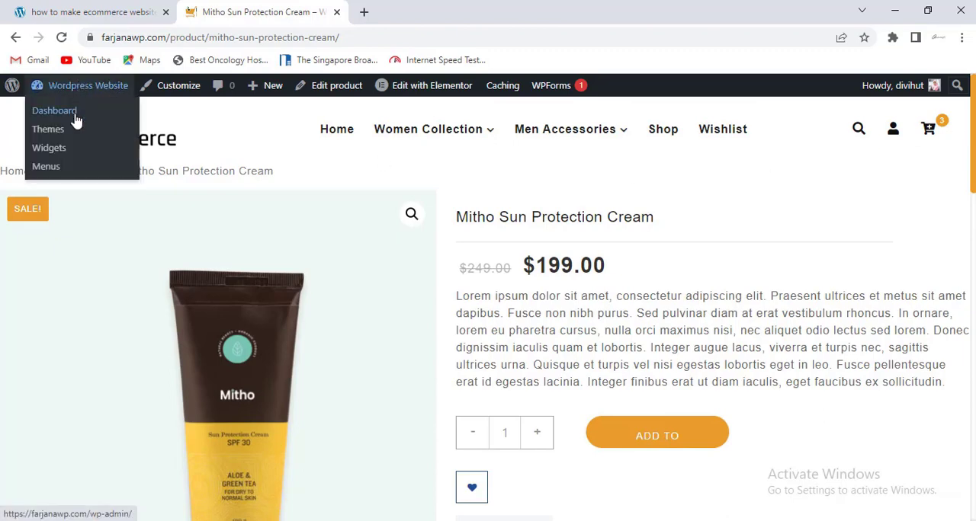
click(77, 120)
scroll(76, 510, down, 3)
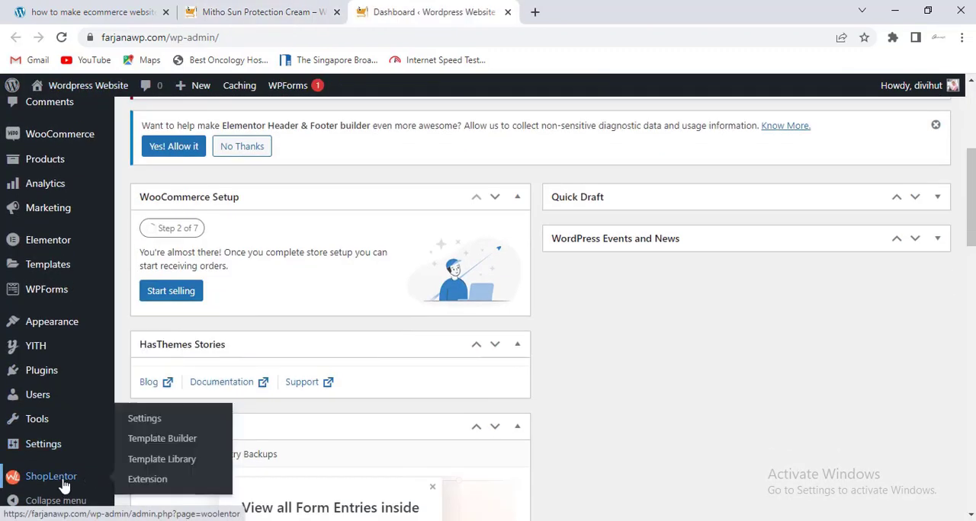
click(65, 482)
scroll(145, 462, down, 3)
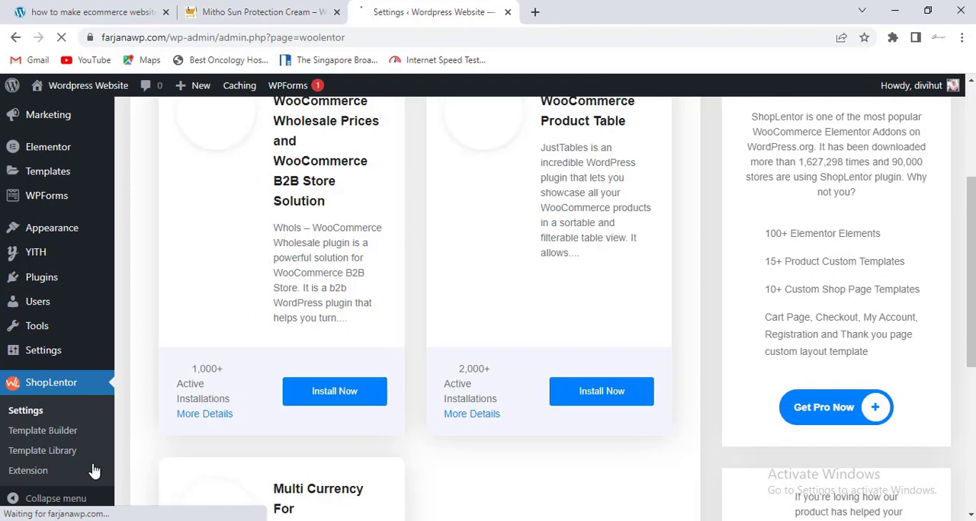
click(66, 432)
- Create and save a default template named "Single product" with type Single and Elementor as its editor
click(282, 121)
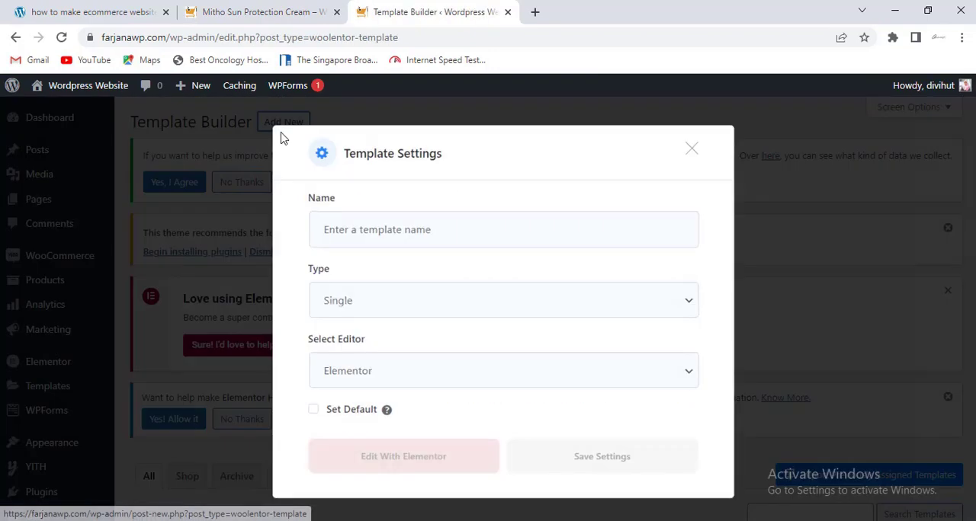
click(368, 235)
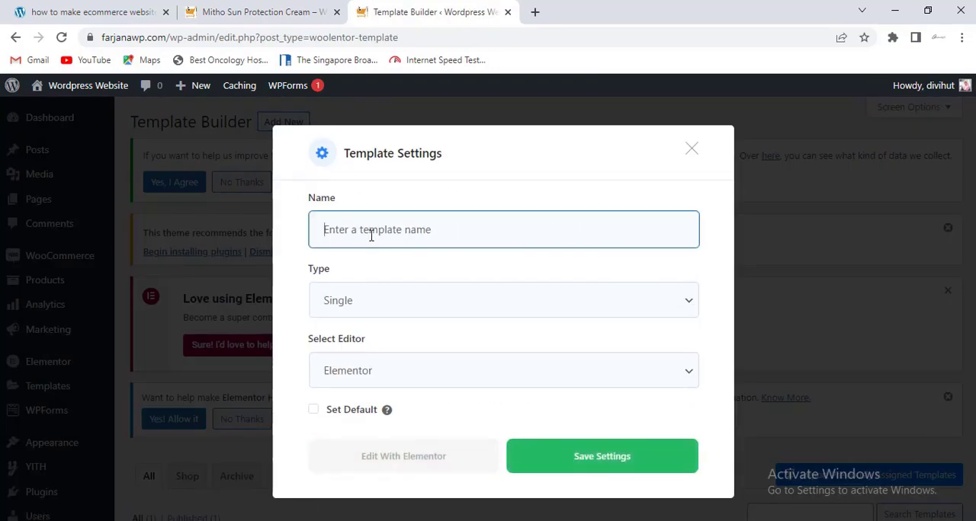
text(Single product)
click(374, 308)
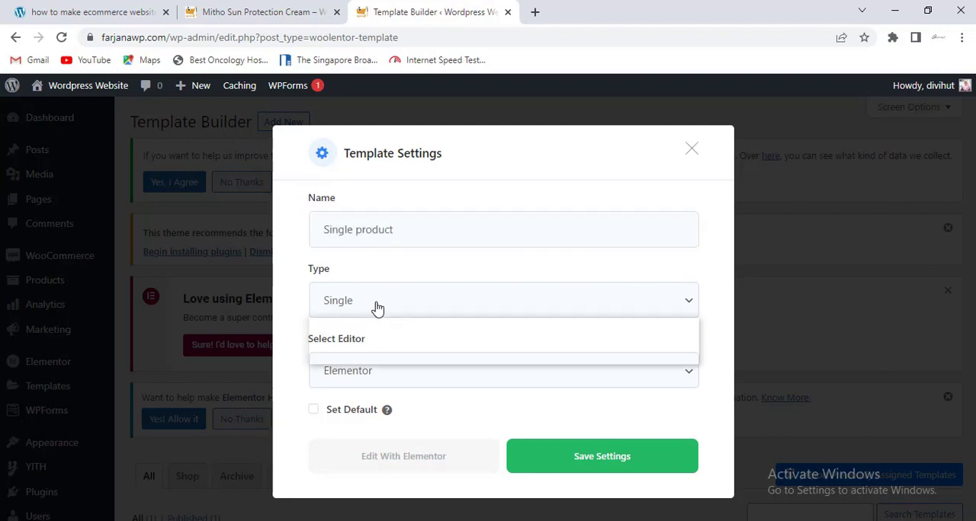
click(365, 355)
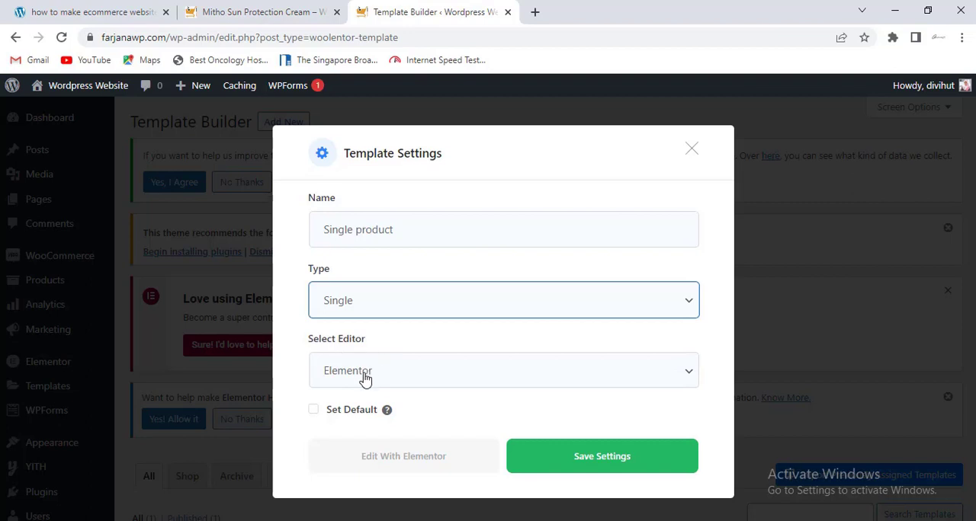
click(318, 413)
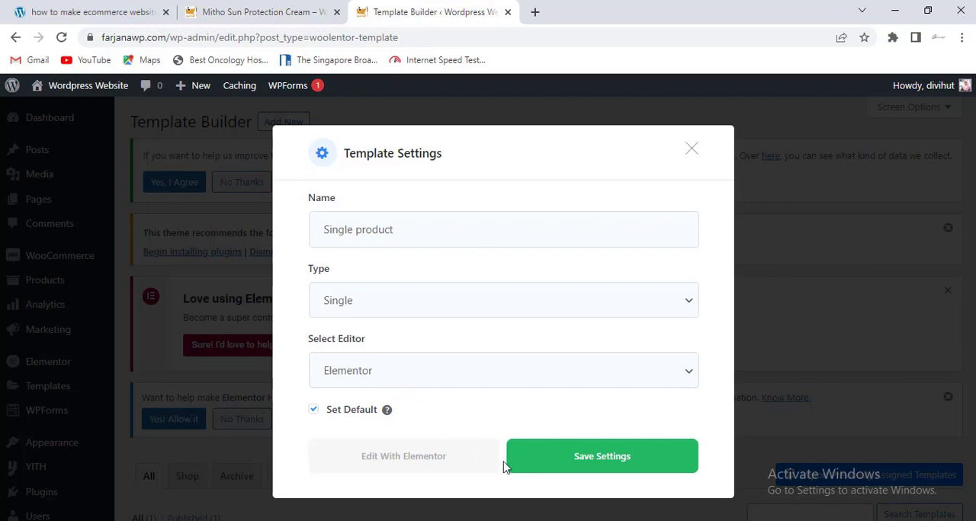
click(553, 462)
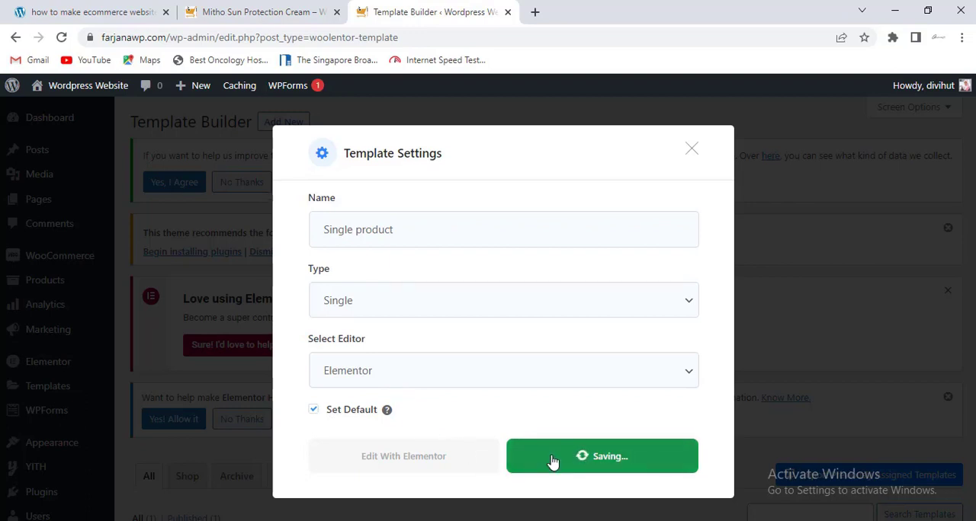
- Edit the new template with Elementor, import single product.json from the Downloads "file" folder into the library, and insert it
click(427, 462)
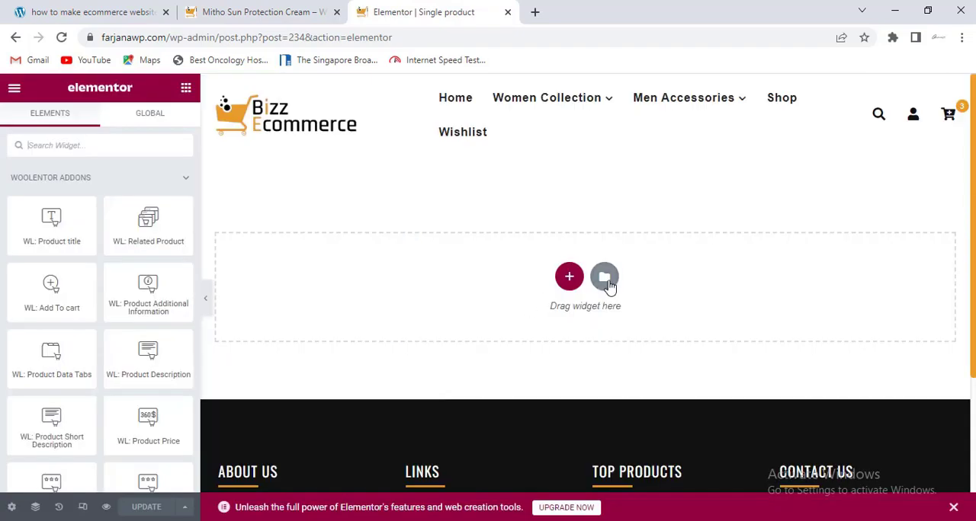
click(605, 279)
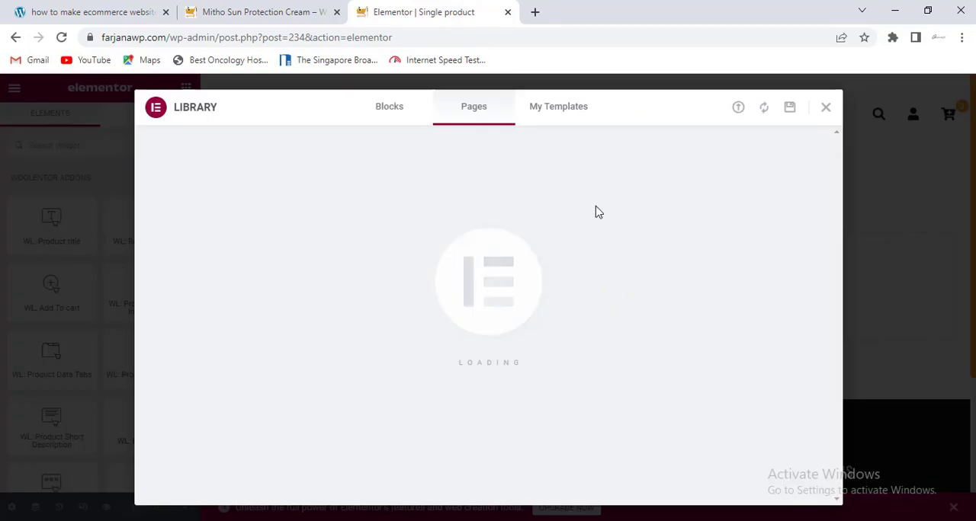
click(568, 111)
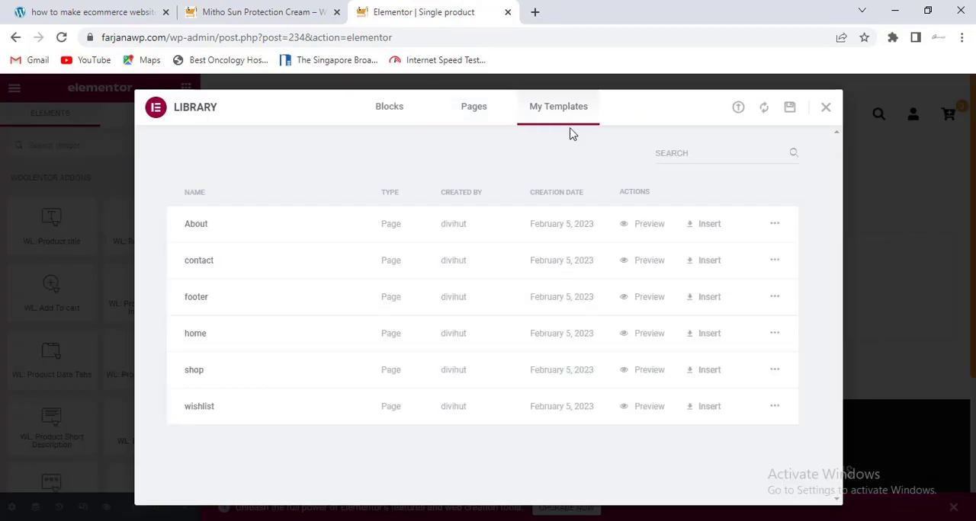
click(738, 111)
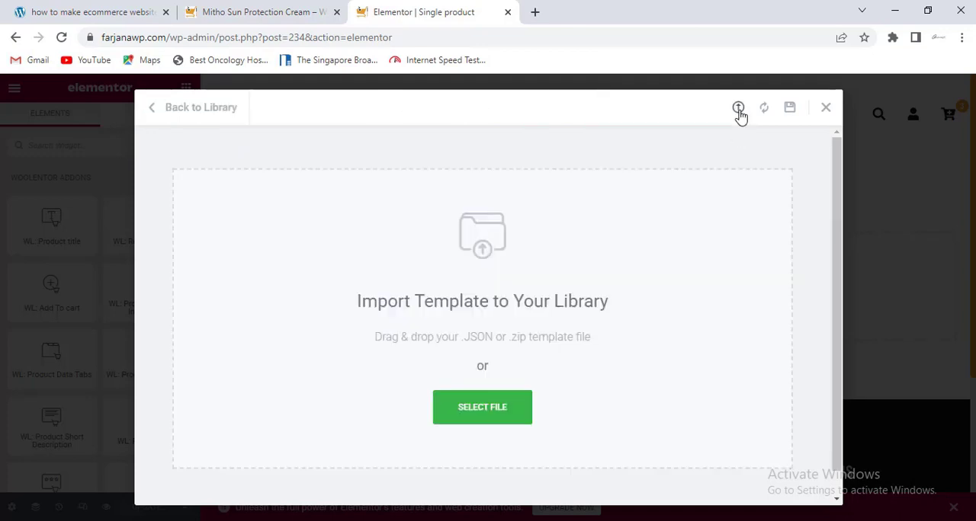
click(482, 412)
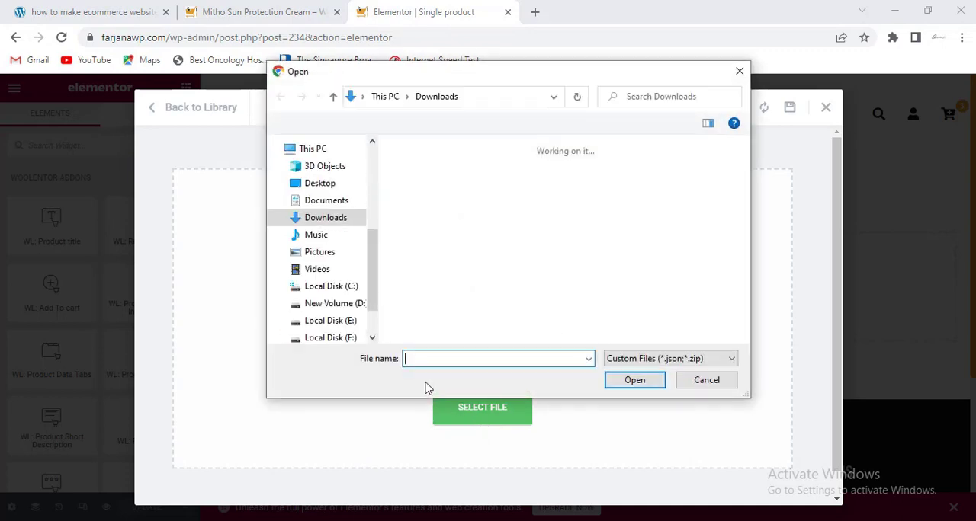
double_click(525, 198)
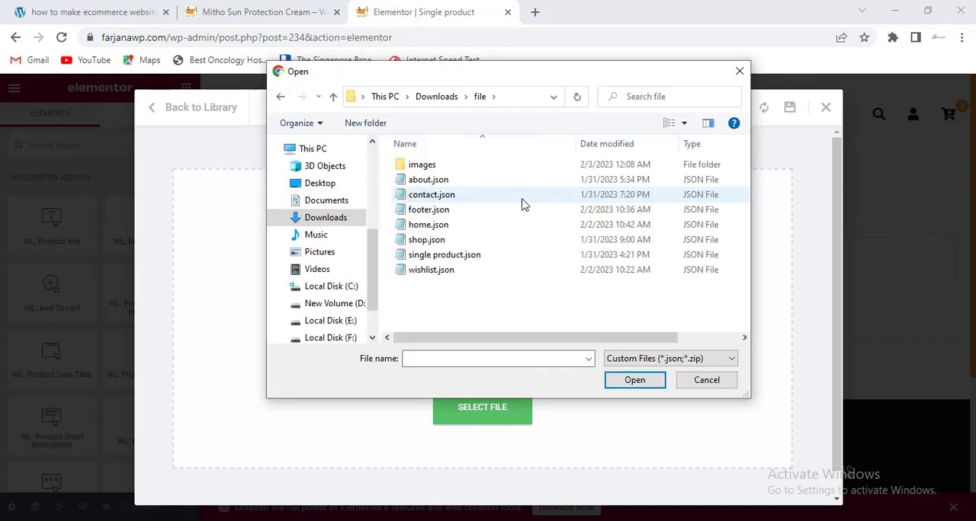
click(457, 256)
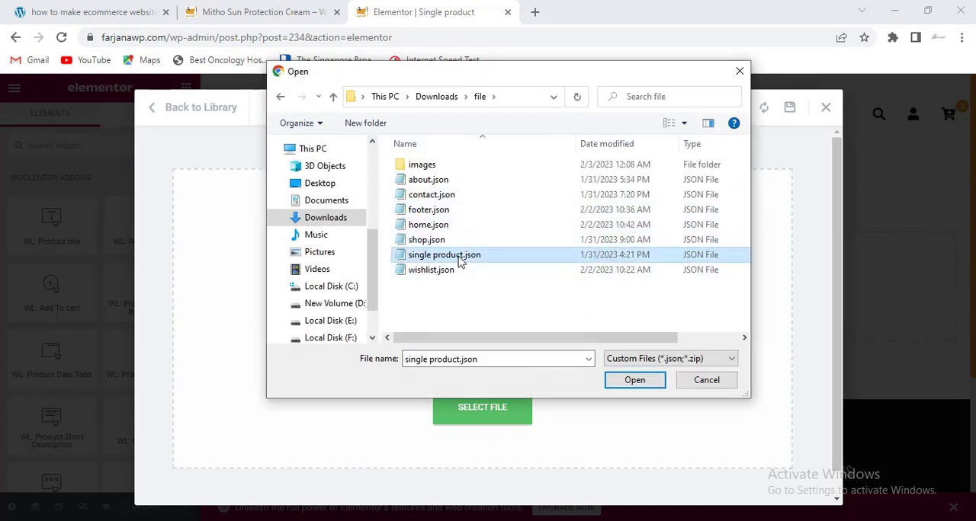
click(619, 380)
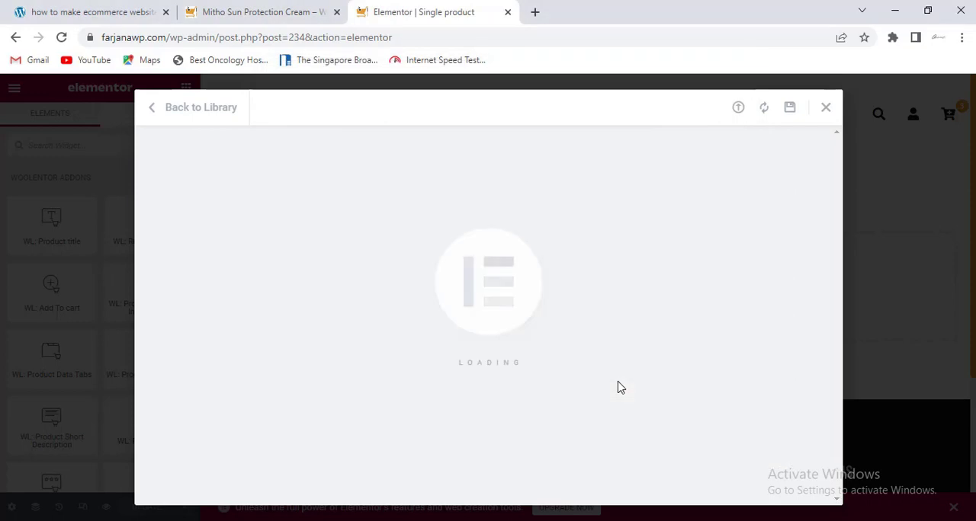
click(707, 410)
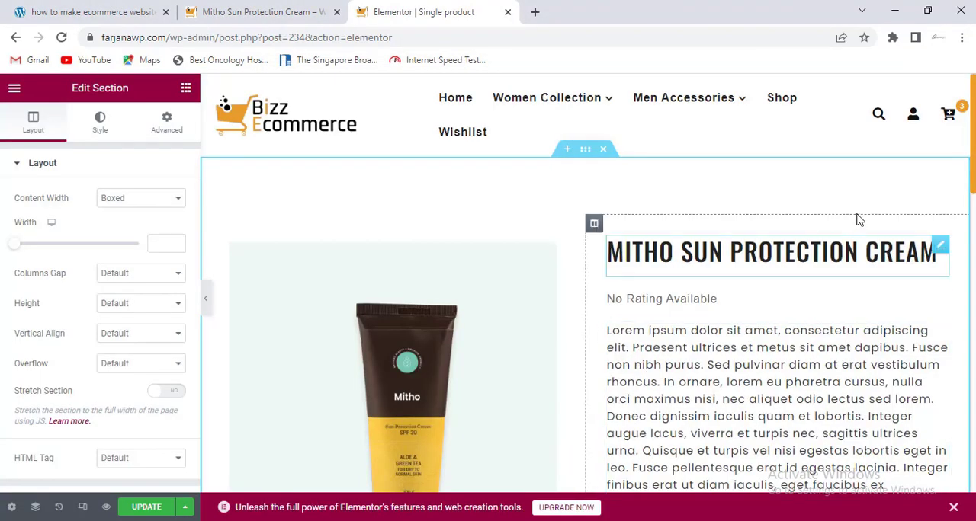
- Examine the settings of the product title, rating, price, add-to-cart and categories widgets in the imported template
scroll(920, 186, down, 1)
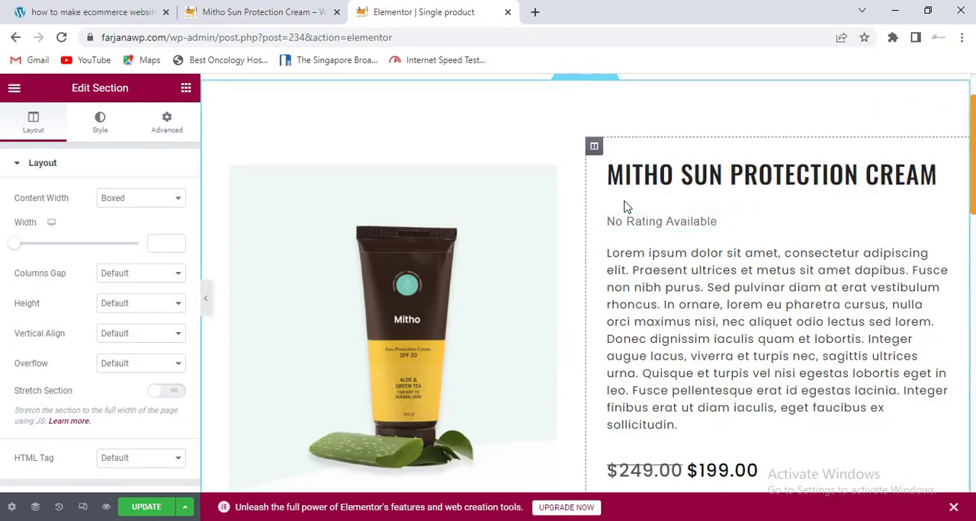
click(706, 181)
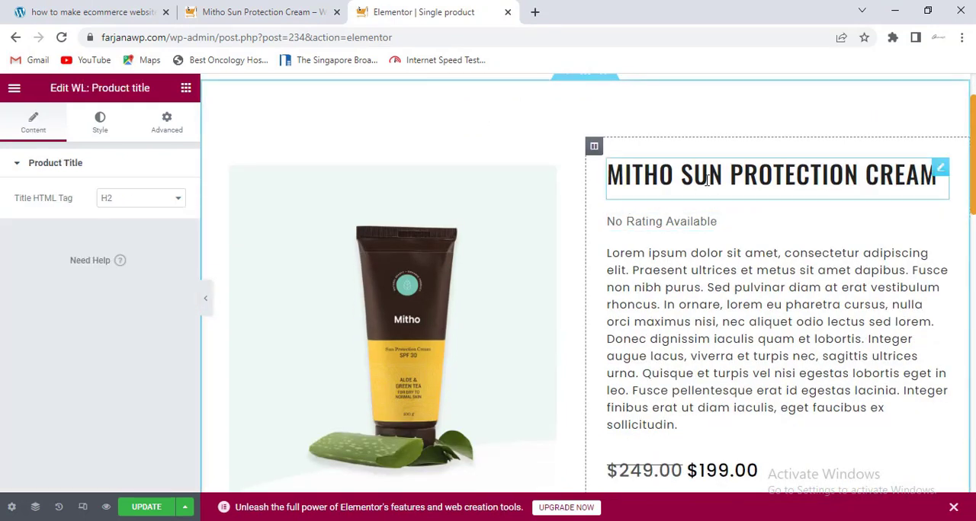
click(677, 220)
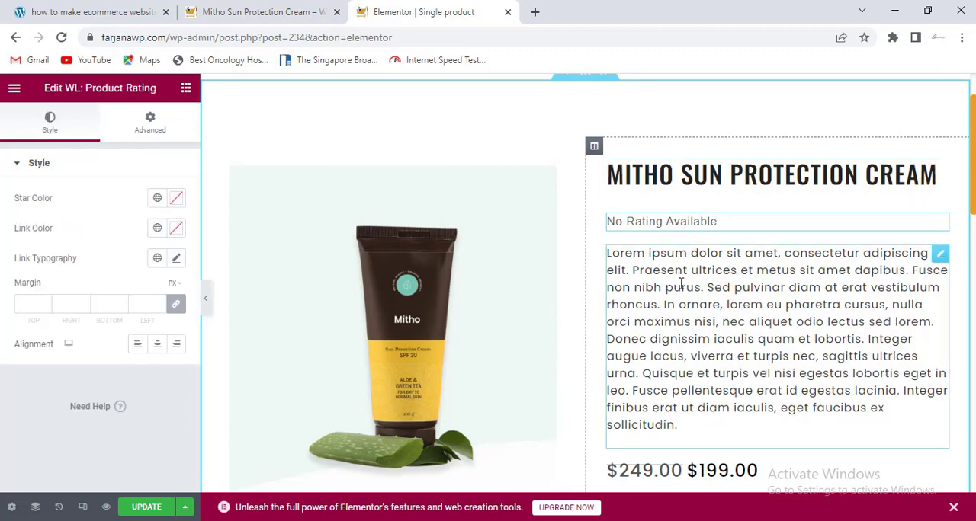
scroll(965, 268, down, 5)
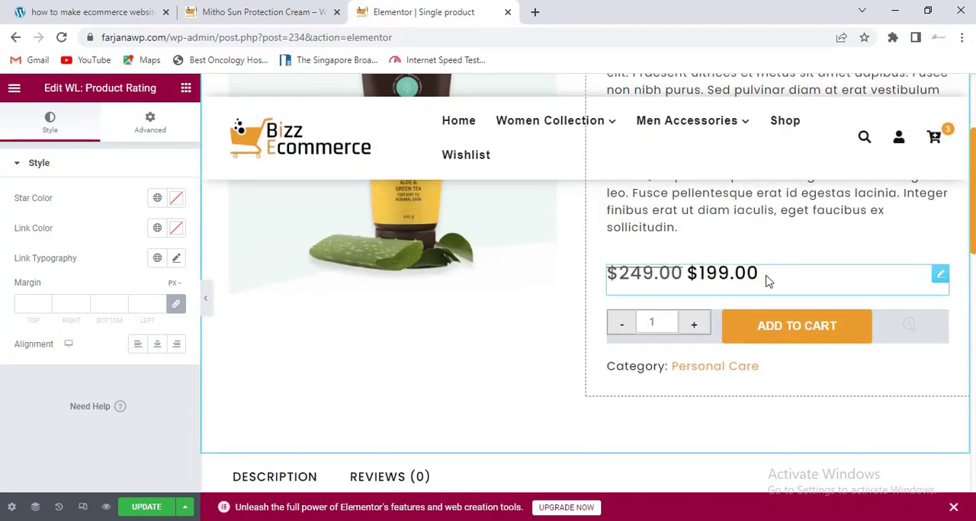
click(767, 282)
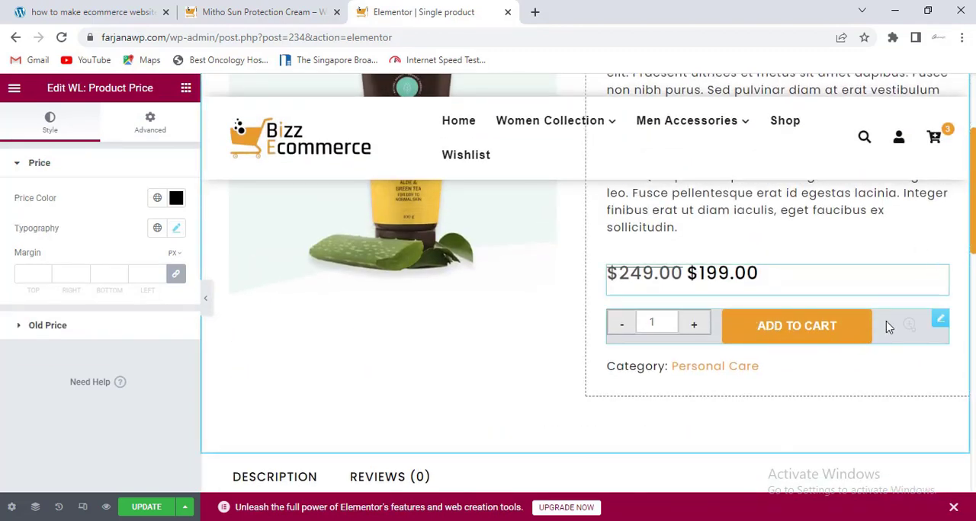
click(854, 342)
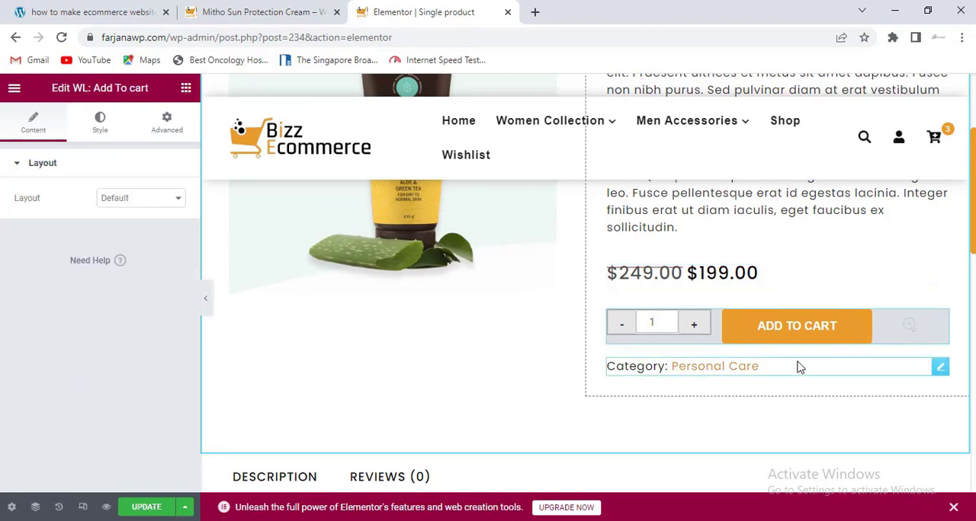
click(846, 366)
- Examine the style and advanced settings of the product data tabs, and the content settings of the related products widget
scroll(839, 366, down, 5)
scroll(582, 350, up, 3)
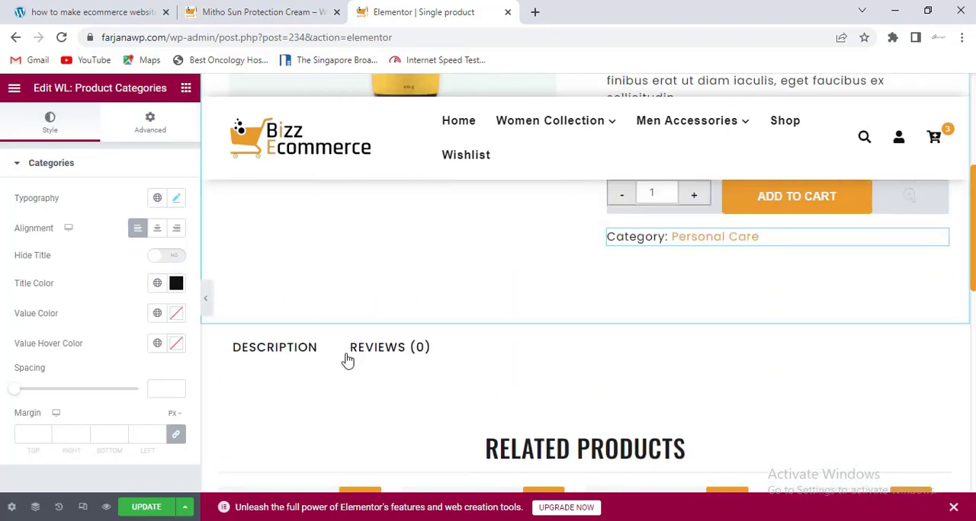
click(298, 355)
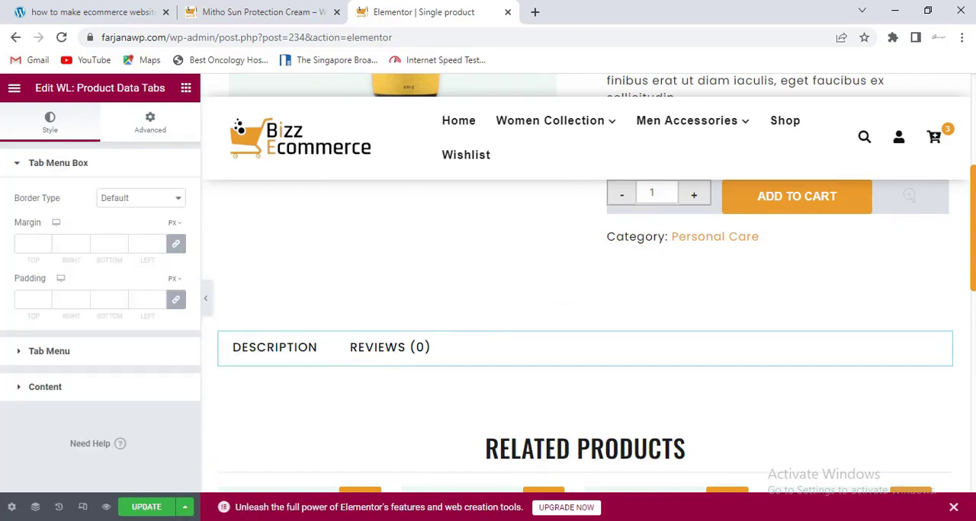
scroll(560, 323, down, 2)
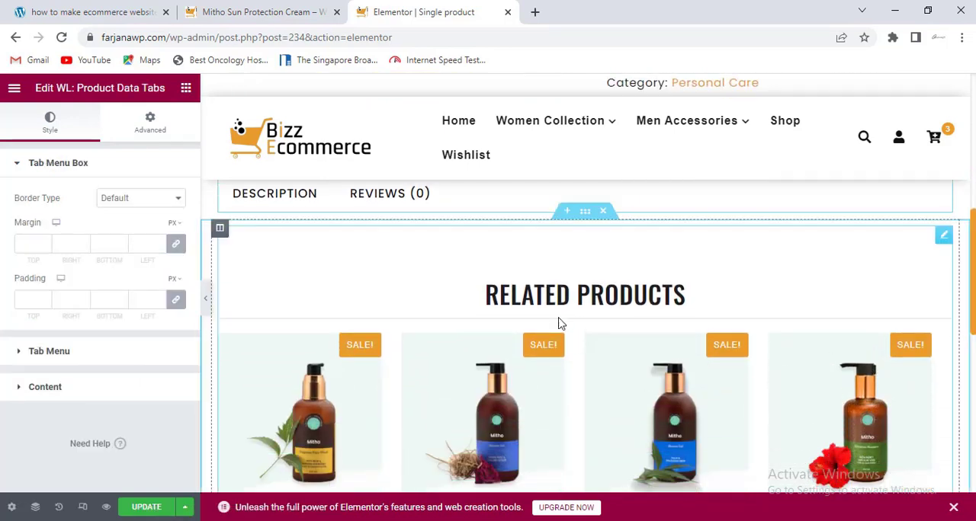
drag(972, 302, 973, 228)
scroll(811, 277, up, 2)
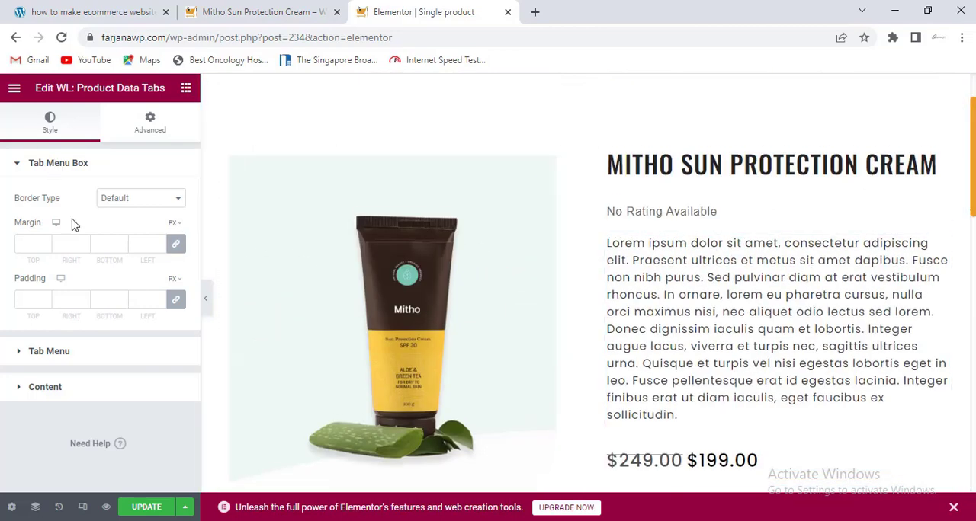
click(151, 125)
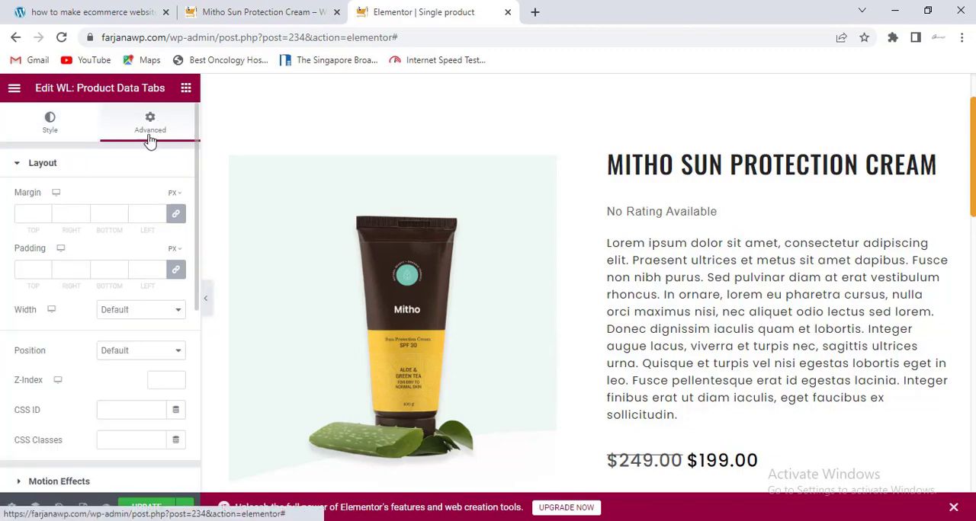
scroll(973, 162, down, 10)
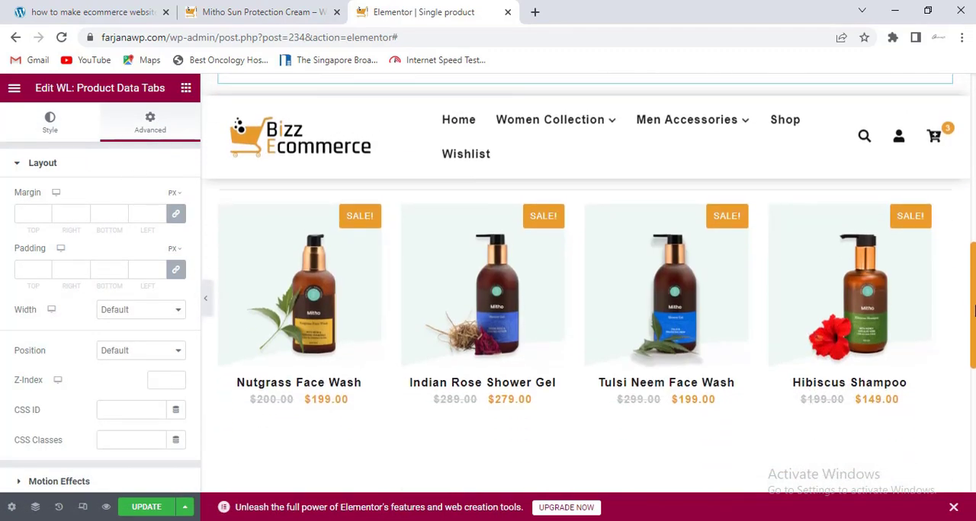
click(564, 287)
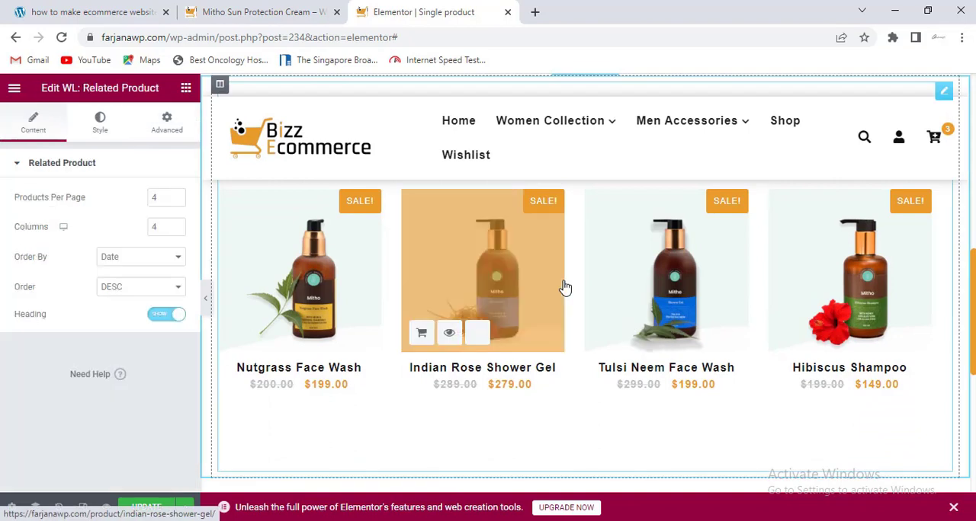
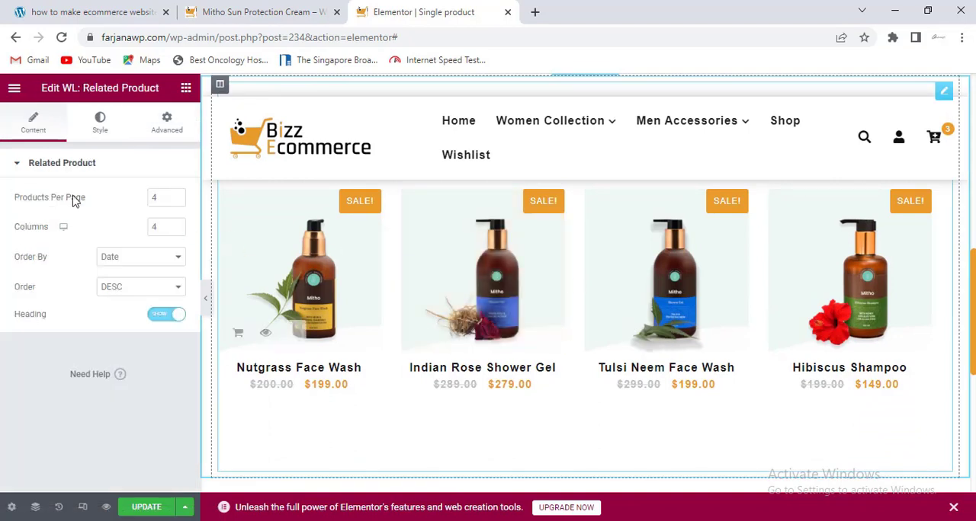
- Check the related products heading style and the product image settings, and update the single product template
click(100, 120)
scroll(428, 343, up, 2)
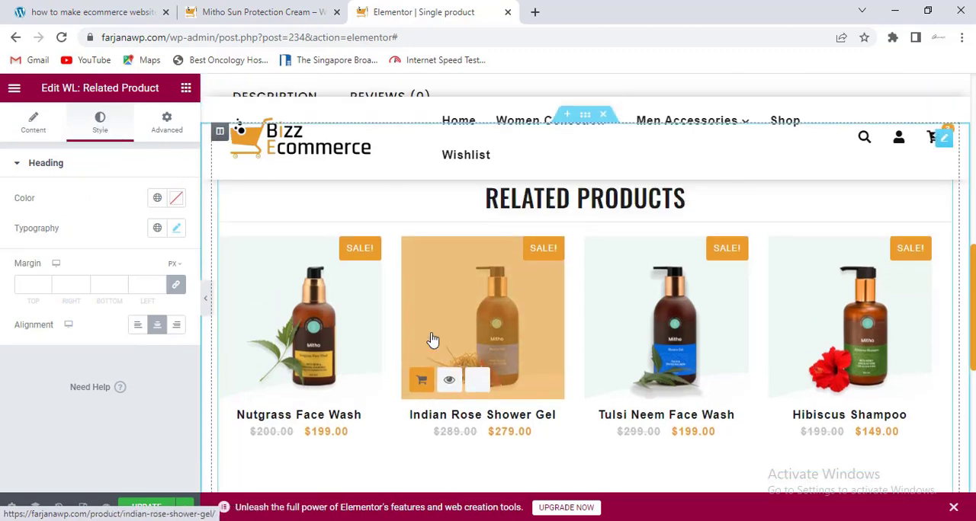
scroll(431, 338, up, 6)
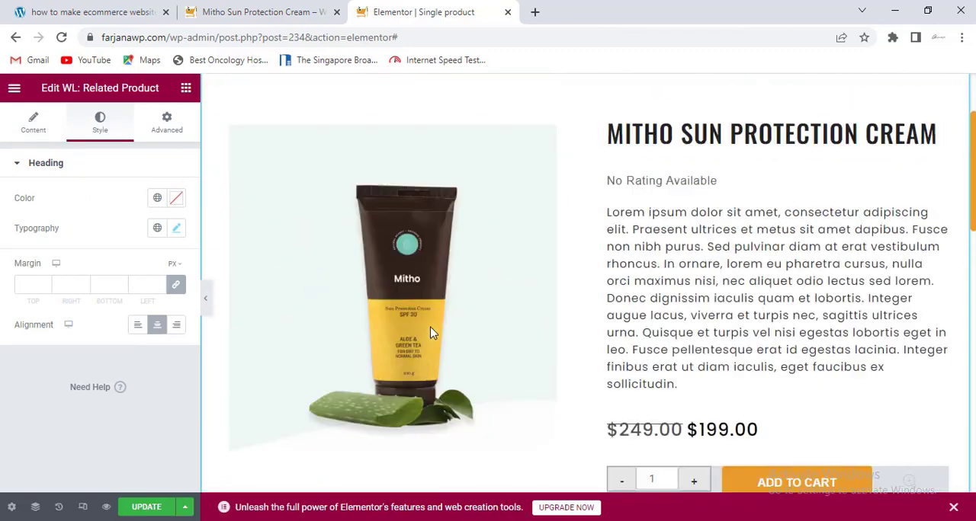
click(432, 331)
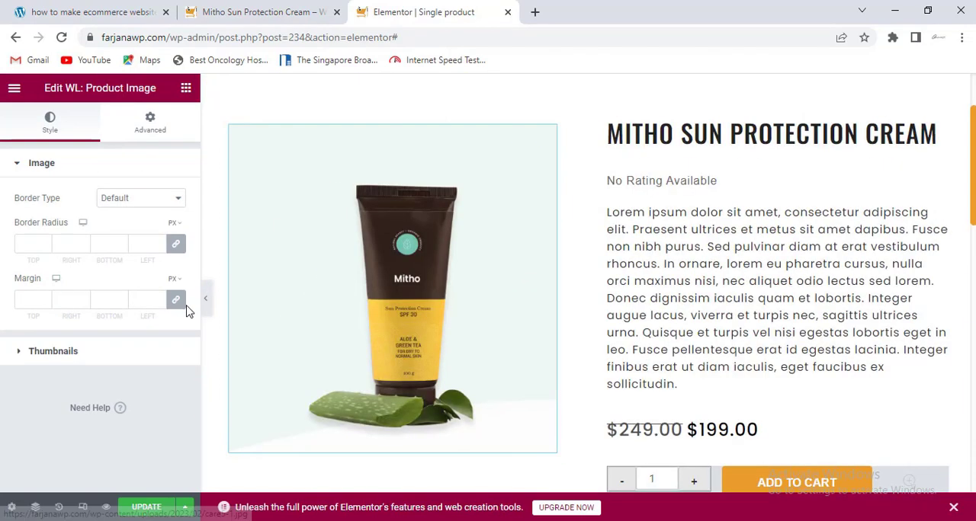
click(147, 508)
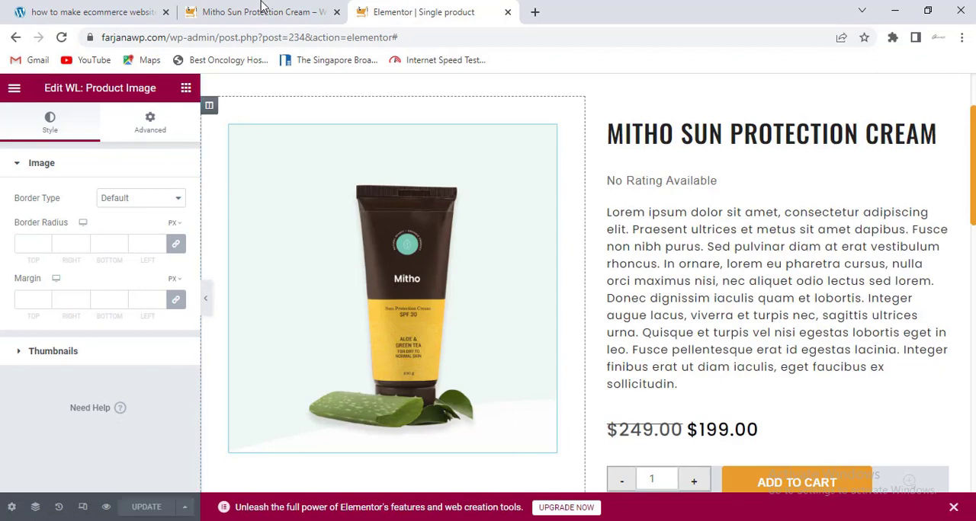
- Reload the live Mitho Sun Protection Cream page and review its layout down to the related products
click(261, 11)
right_click(258, 224)
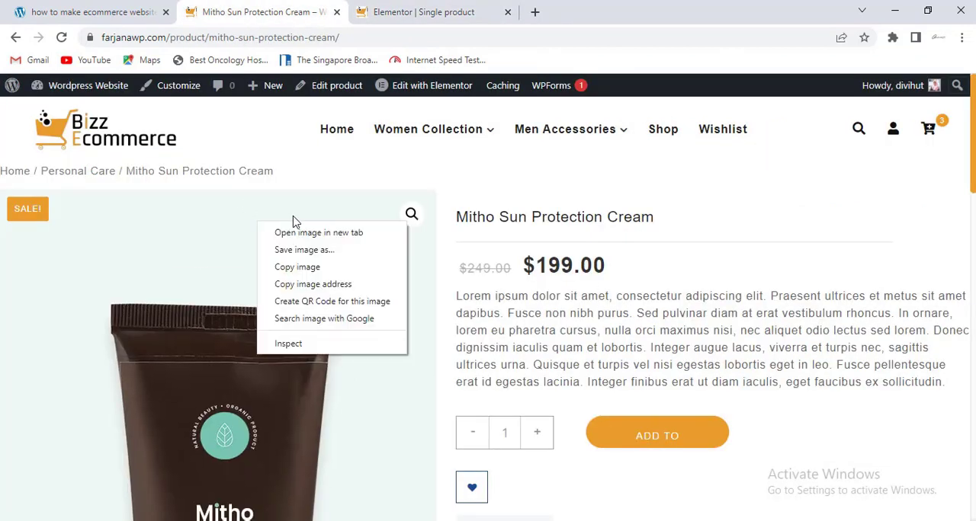
right_click(340, 178)
click(414, 216)
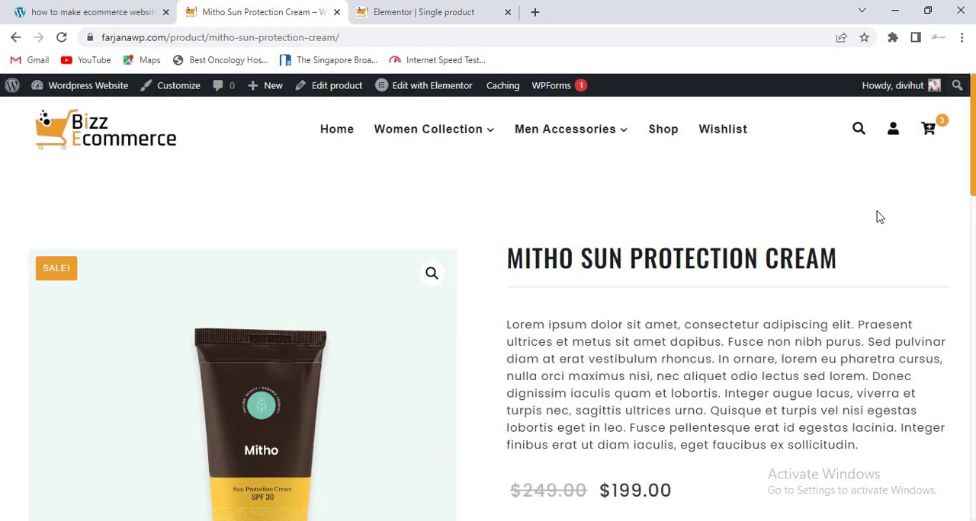
scroll(488, 305, down, 4)
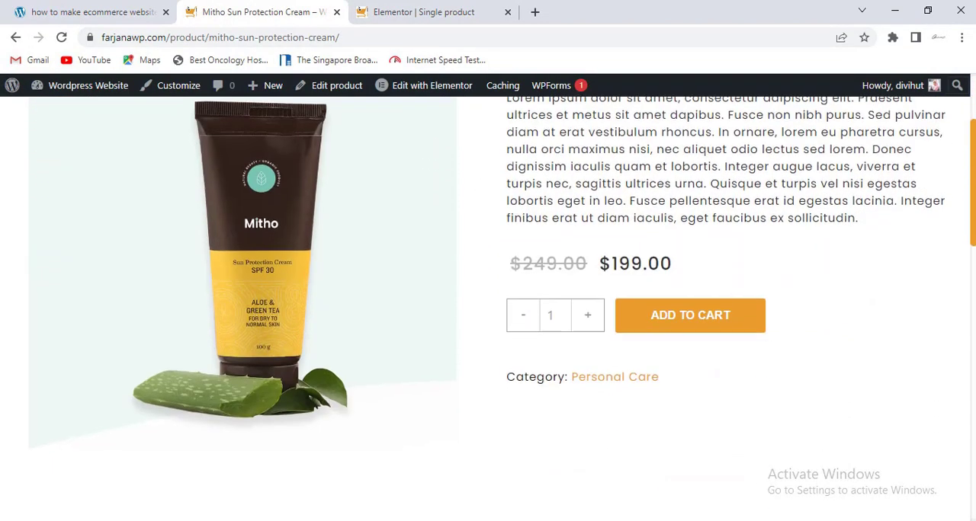
scroll(488, 305, down, 2)
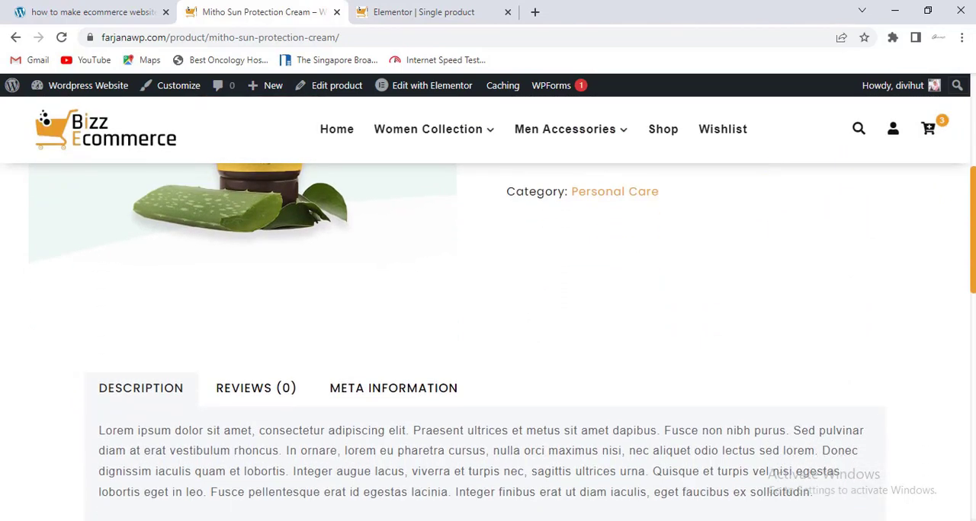
scroll(487, 343, down, 6)
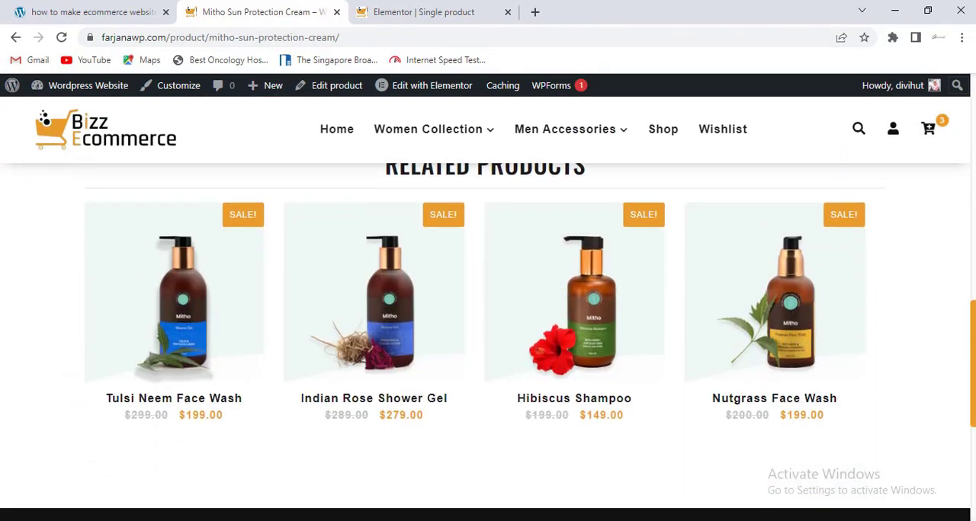
scroll(915, 244, up, 7)
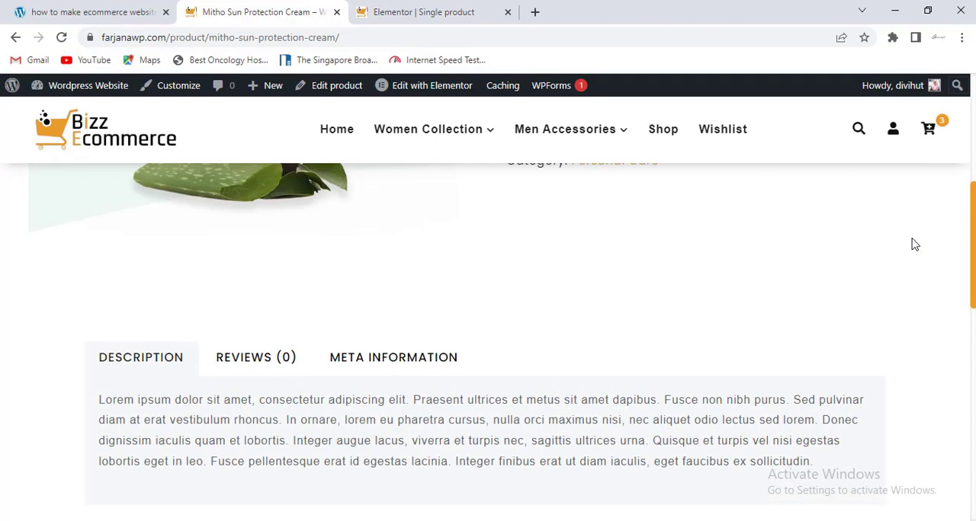
- View the product's Reviews, Meta Information and Description sections in turn
click(285, 363)
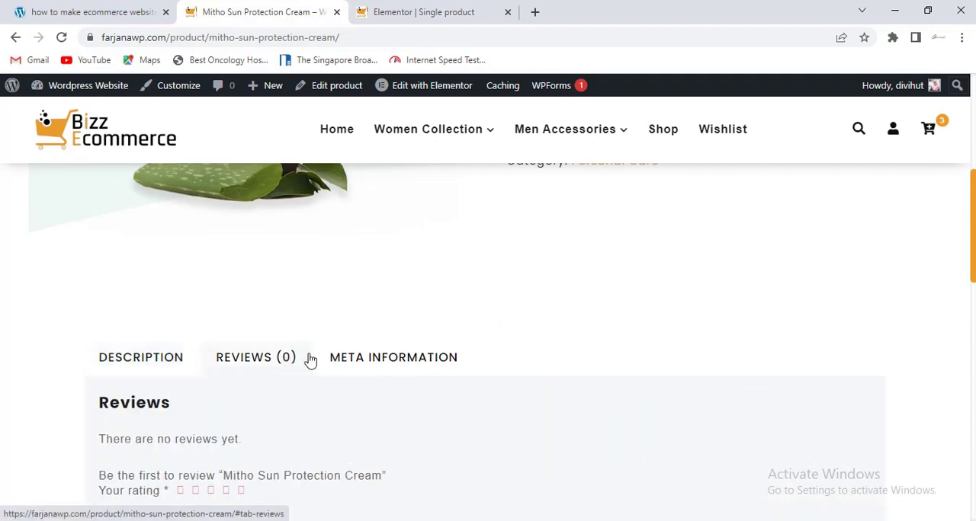
click(396, 355)
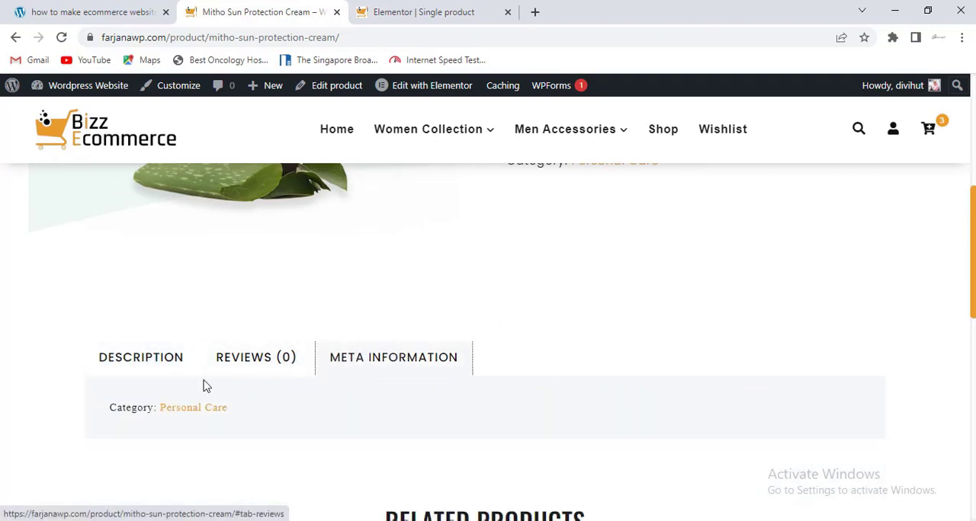
click(145, 364)
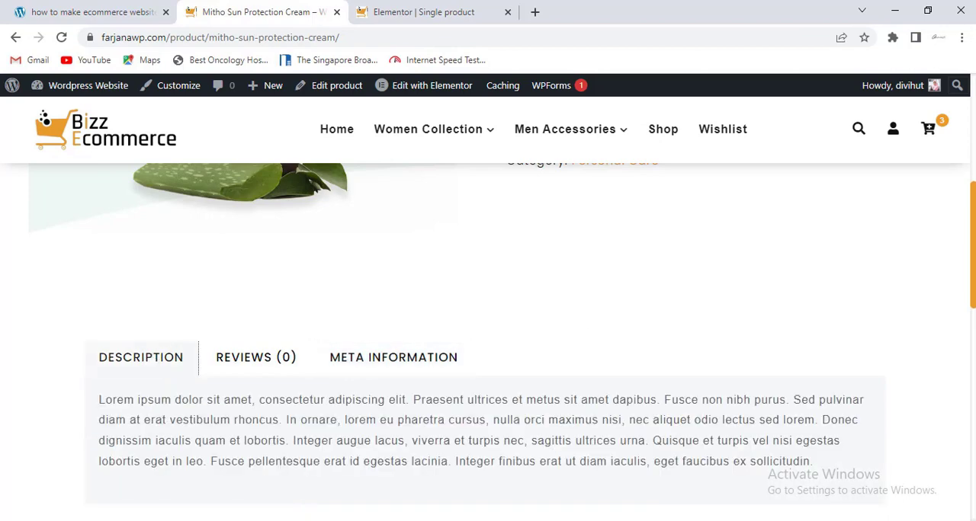
- Look over the site's home page banner and switch to the tutorial article listing the website-building steps
scroll(584, 336, up, 5)
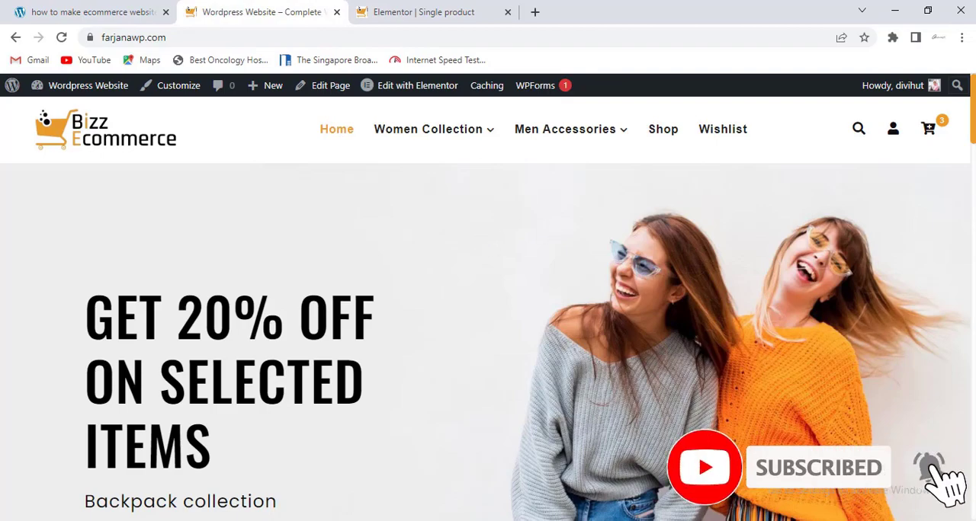
scroll(668, 233, down, 10)
scroll(488, 343, up, 10)
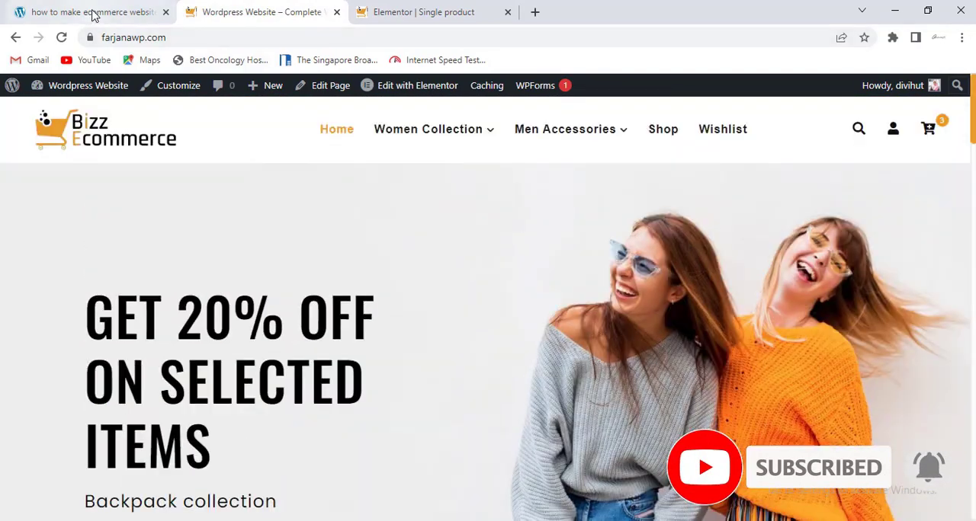
click(93, 15)
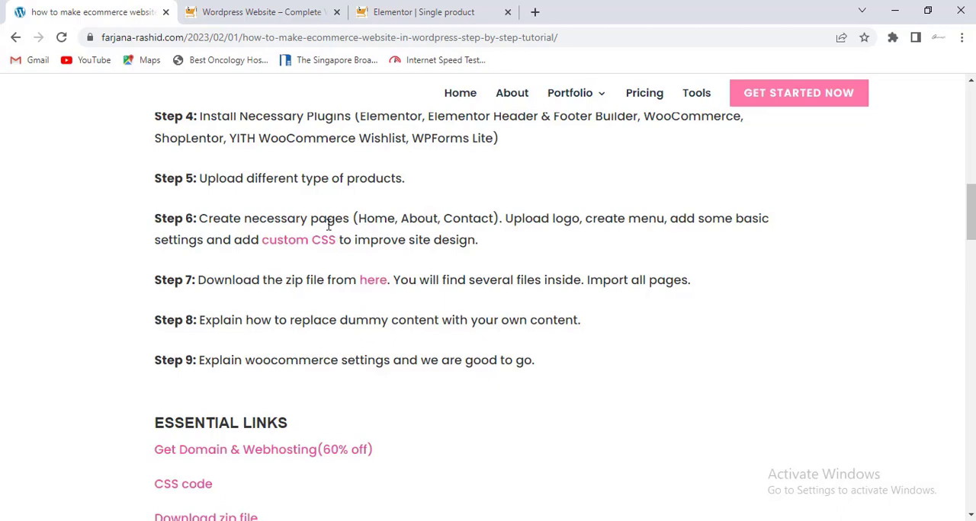
- Return to the WordPress dashboard and open the WooCommerce settings
click(281, 15)
click(388, 14)
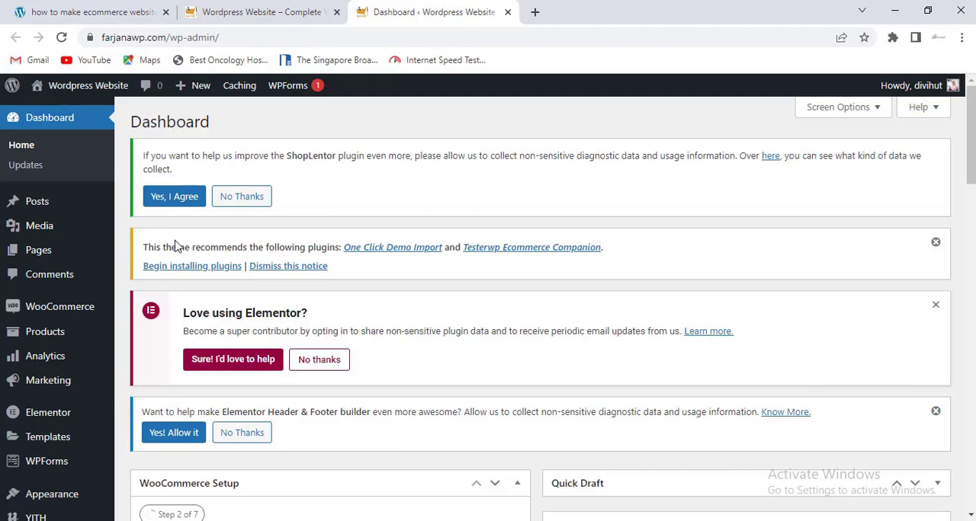
mouse_move(67, 310)
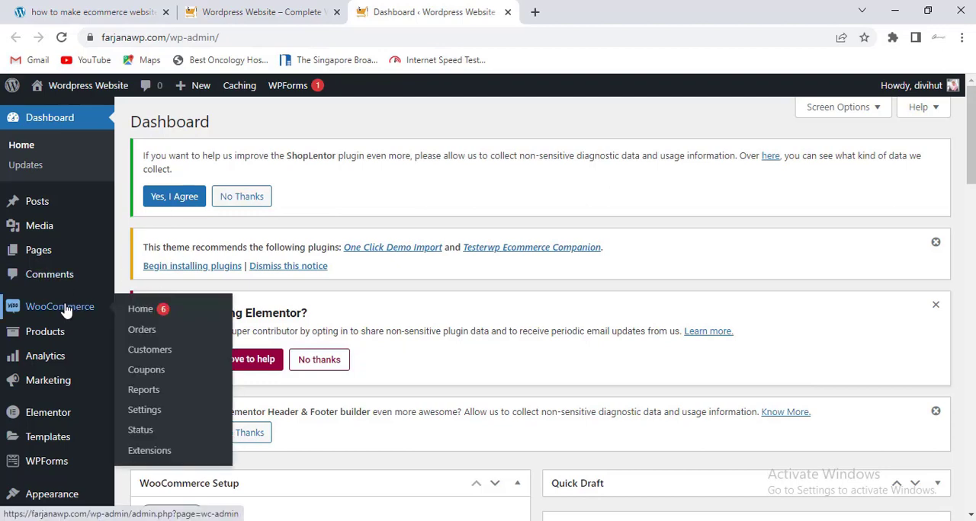
click(142, 410)
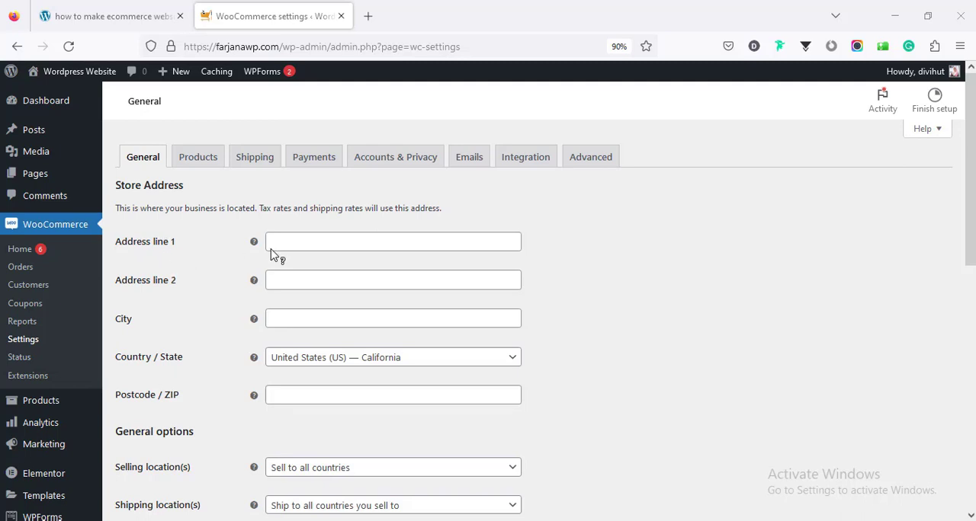
- Go through the store's address line, city and postcode fields in the general settings
click(304, 242)
click(290, 285)
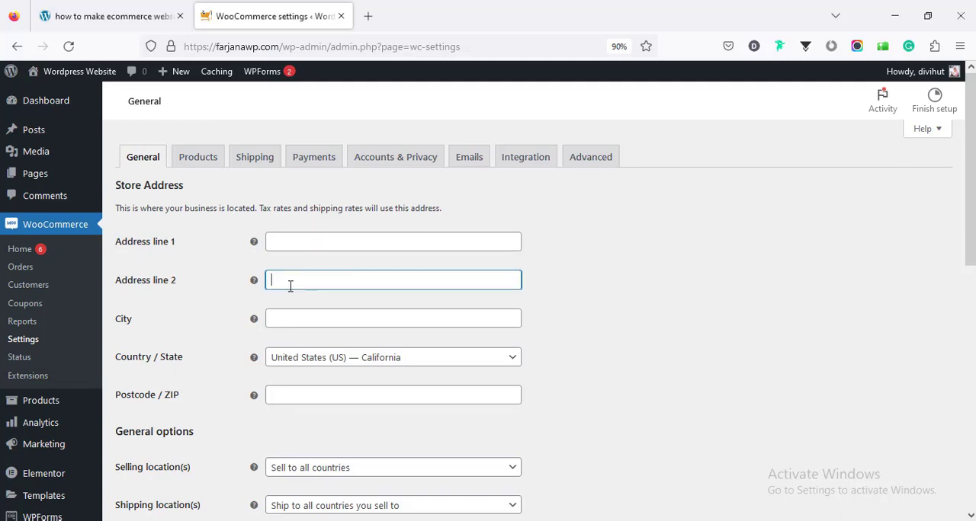
click(298, 323)
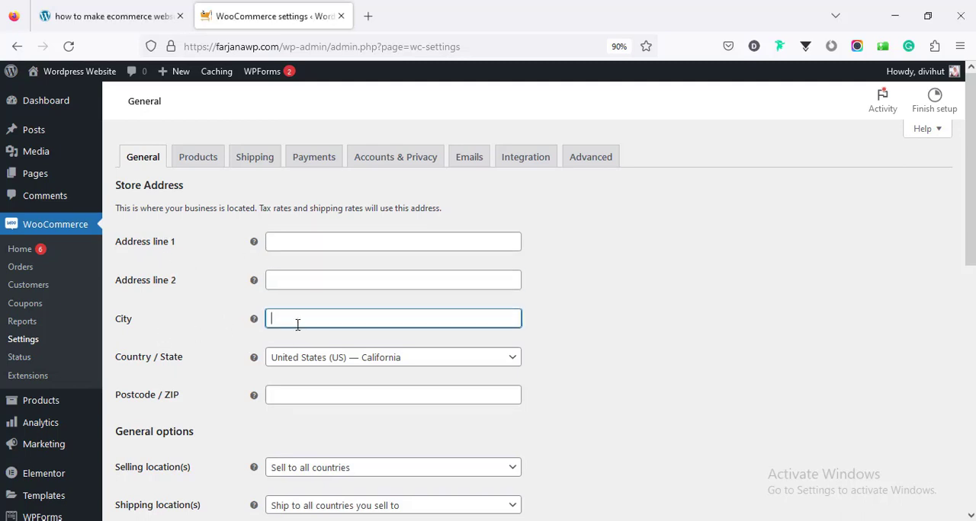
click(286, 394)
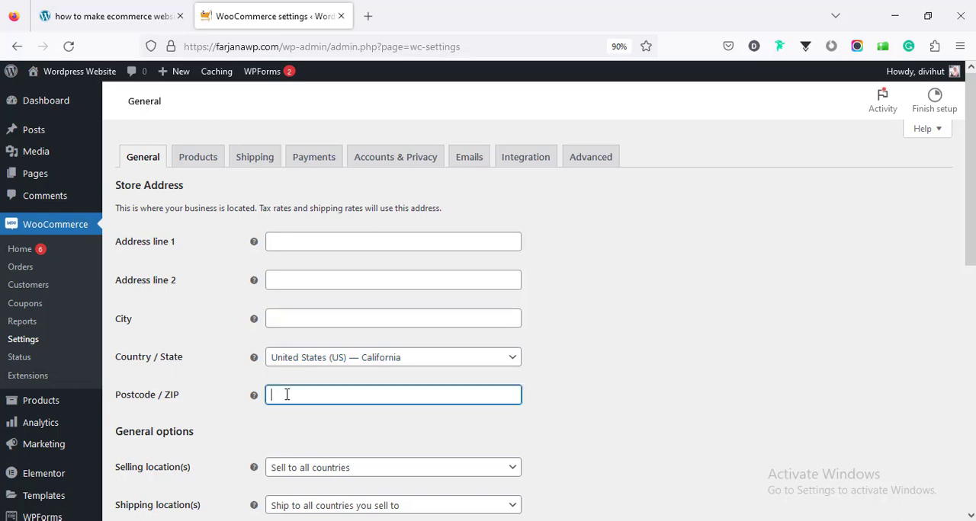
- Review the available choices for selling locations, shipping locations and default customer location
scroll(289, 391, down, 5)
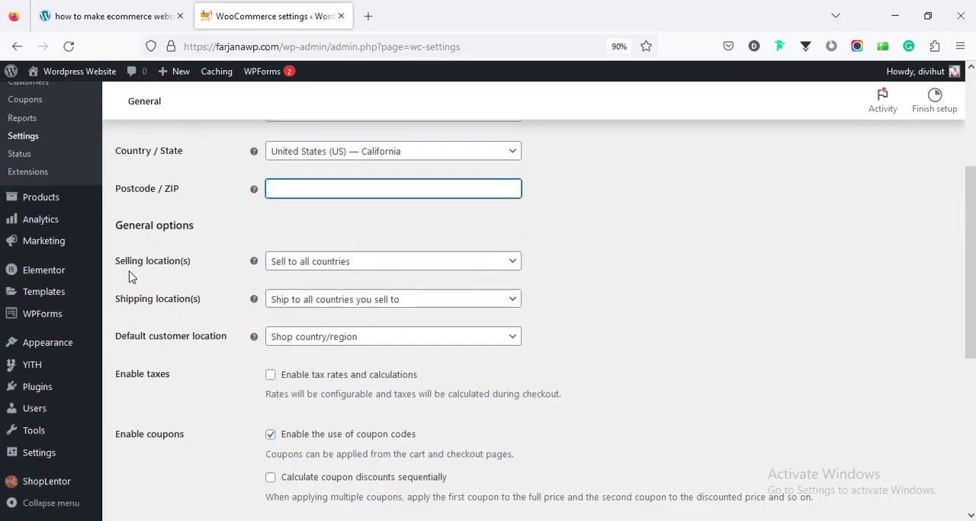
click(300, 263)
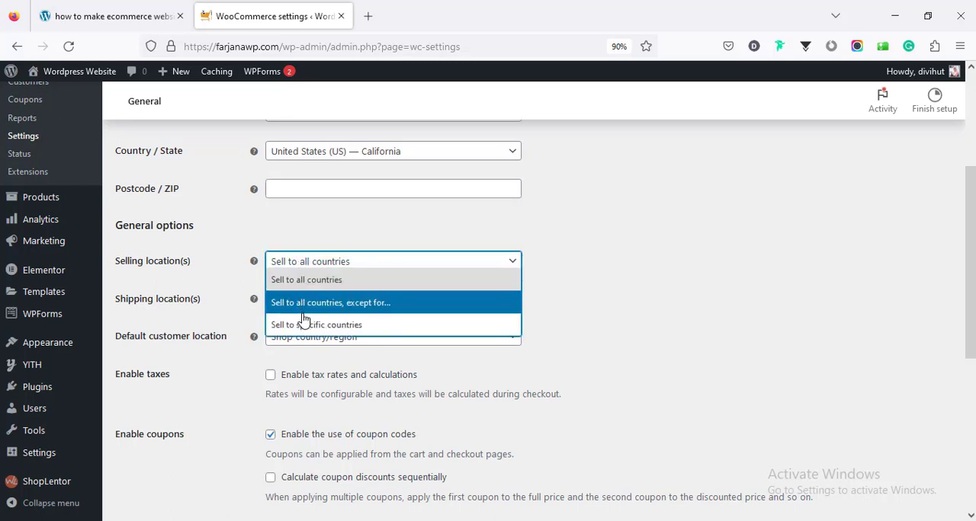
click(308, 264)
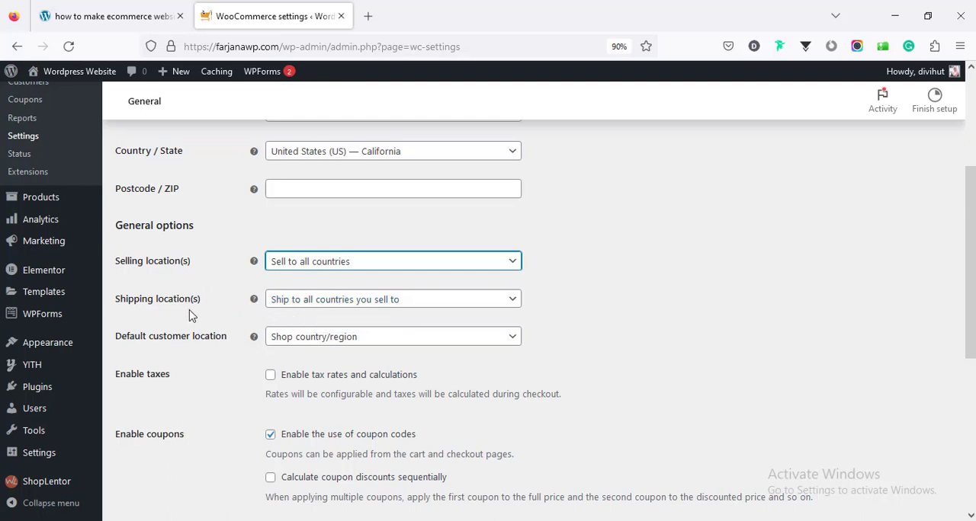
click(295, 304)
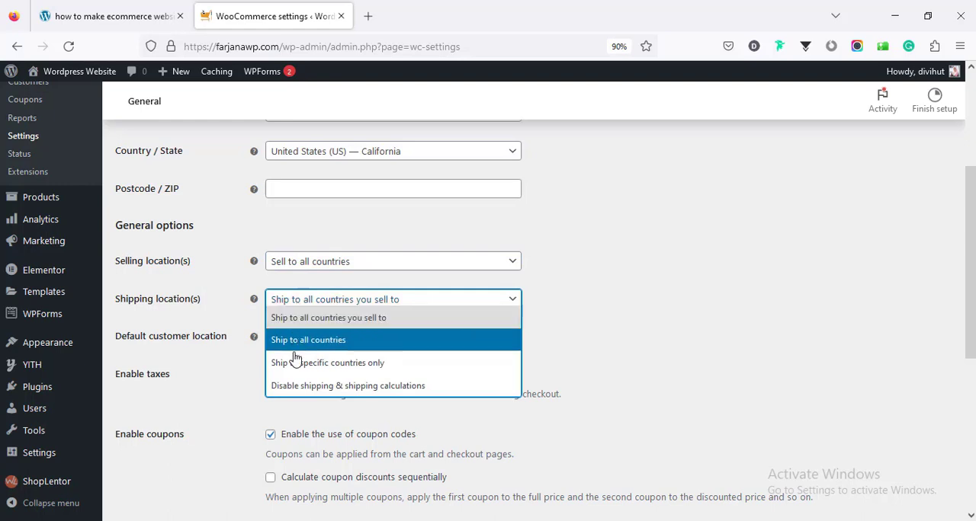
click(216, 322)
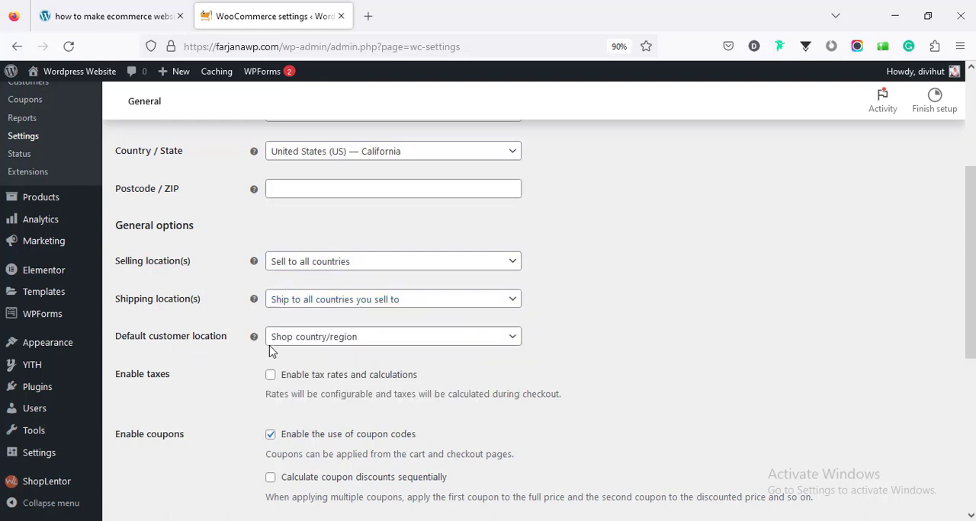
click(301, 339)
click(302, 339)
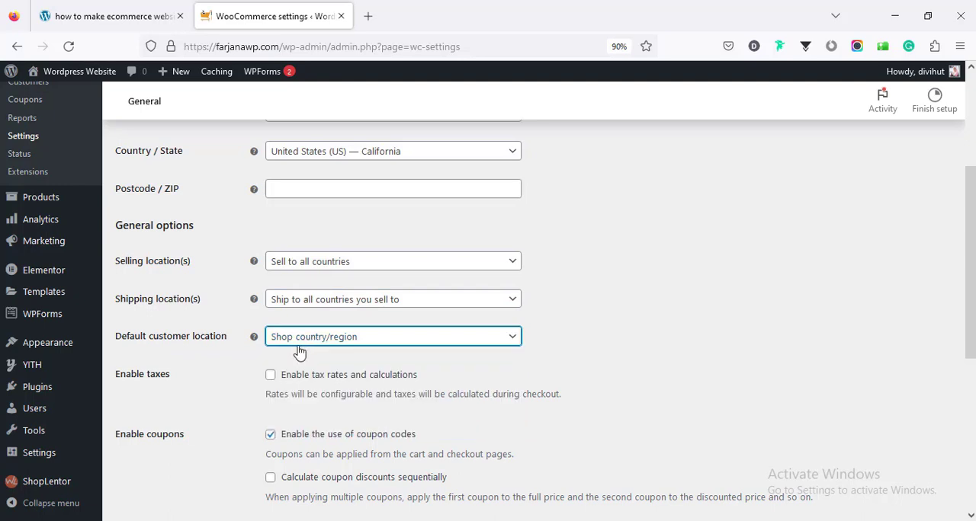
click(311, 339)
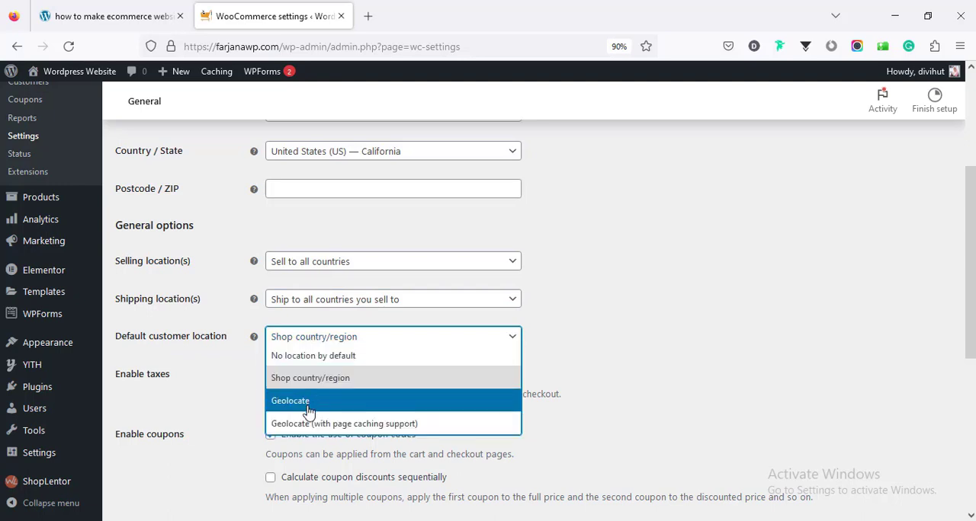
click(335, 339)
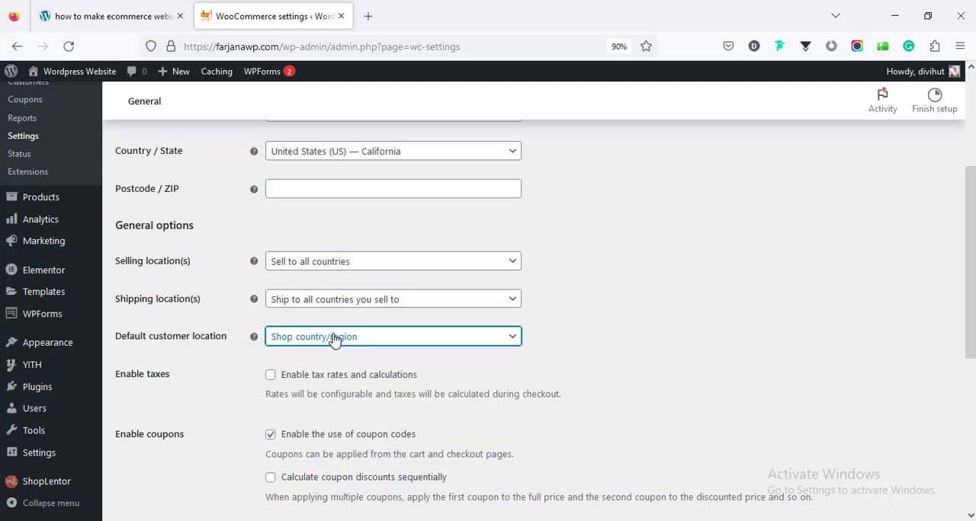
- Enable tax rates and calculations for the store and save the general settings
click(270, 375)
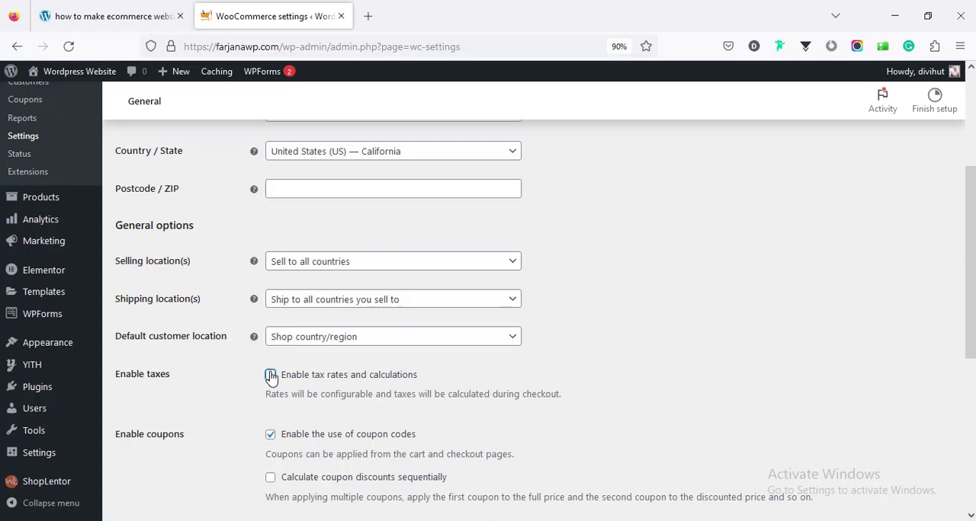
scroll(305, 381, up, 1)
scroll(305, 381, up, 5)
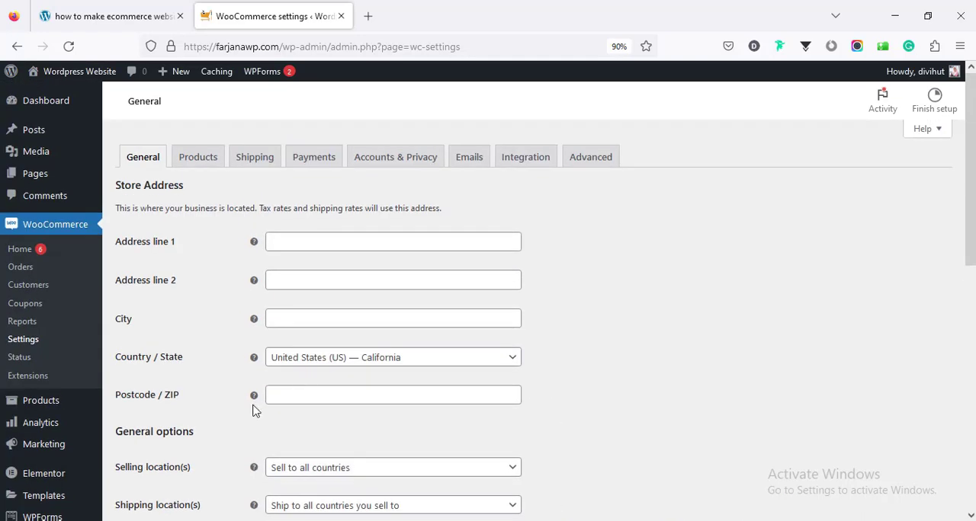
scroll(255, 410, down, 10)
click(160, 461)
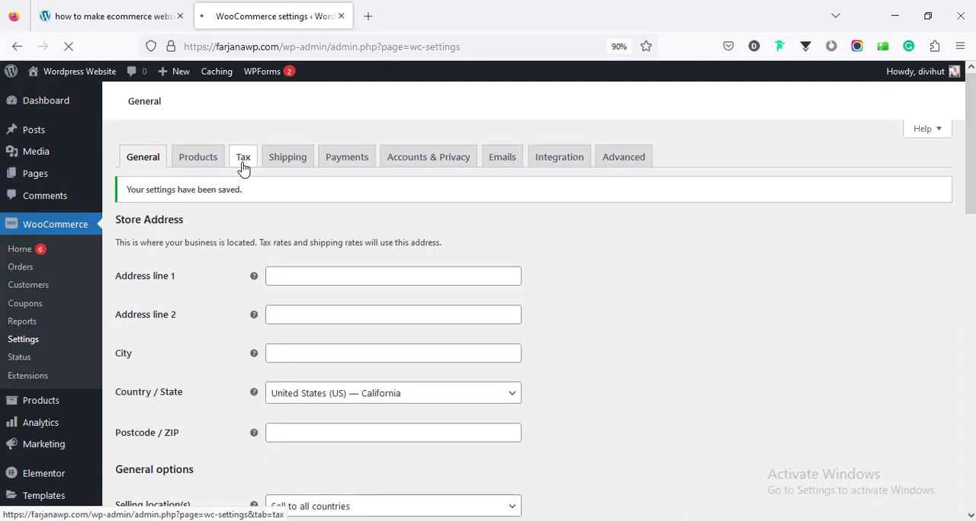
- Go through the currency, currency position, separator and decimals options and save the general settings
scroll(257, 293, down, 10)
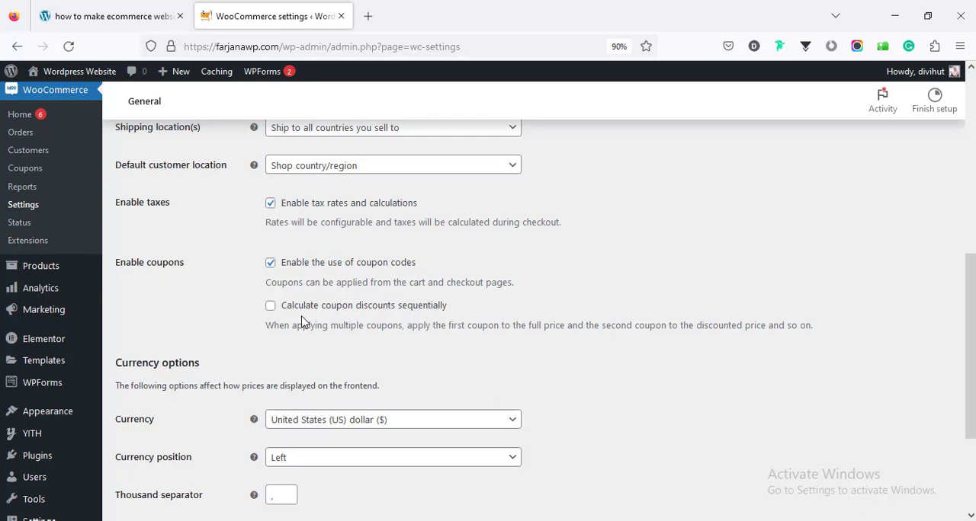
scroll(301, 321, down, 2)
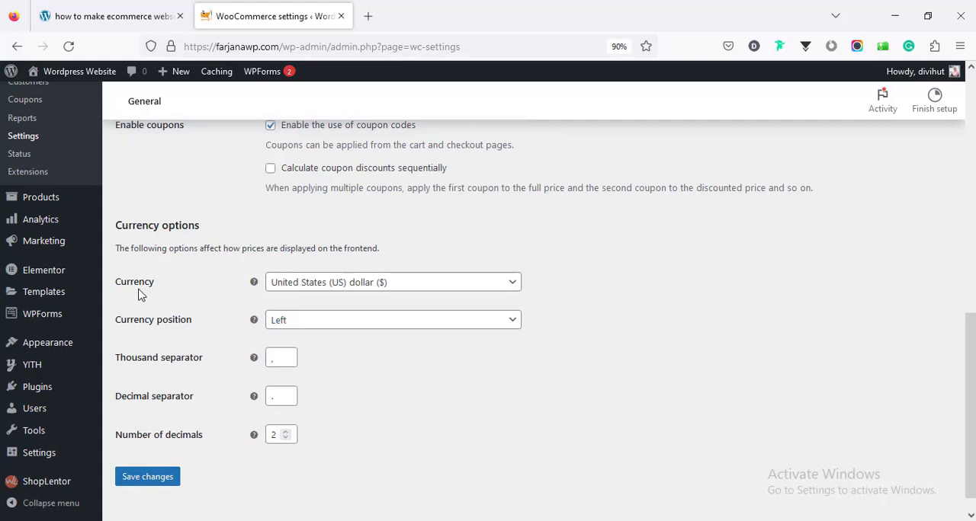
click(307, 286)
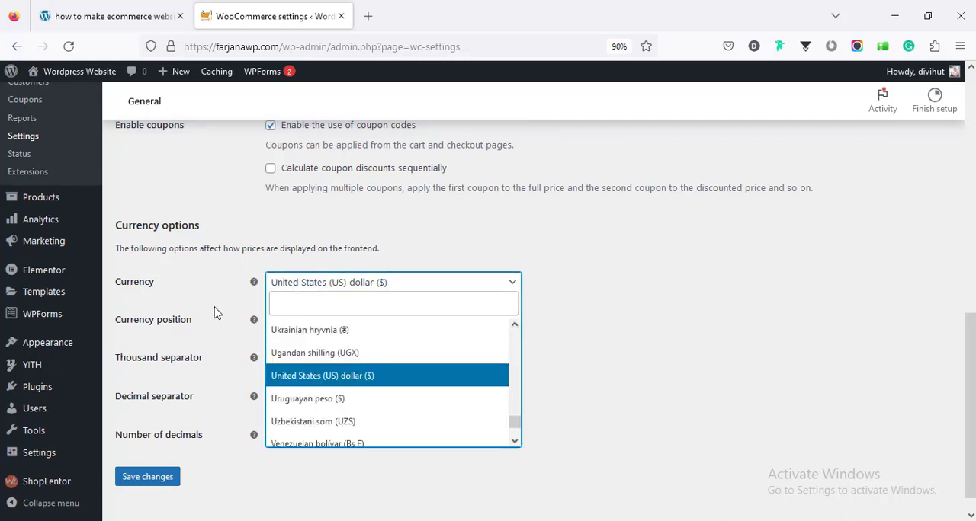
click(235, 301)
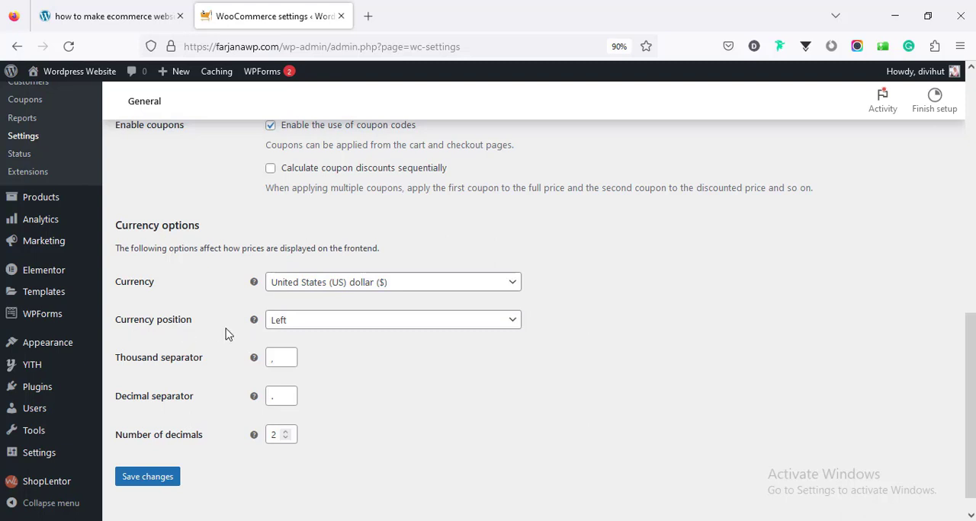
click(289, 323)
click(290, 323)
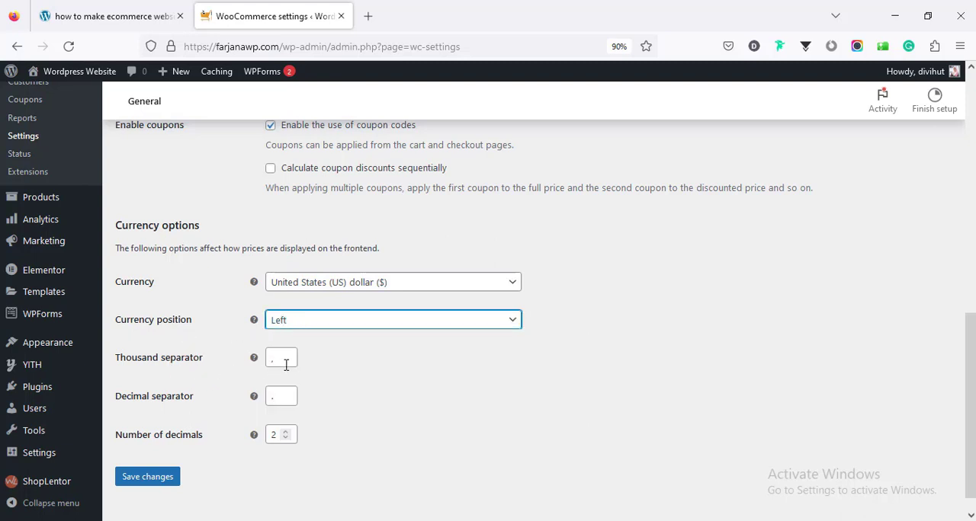
click(286, 365)
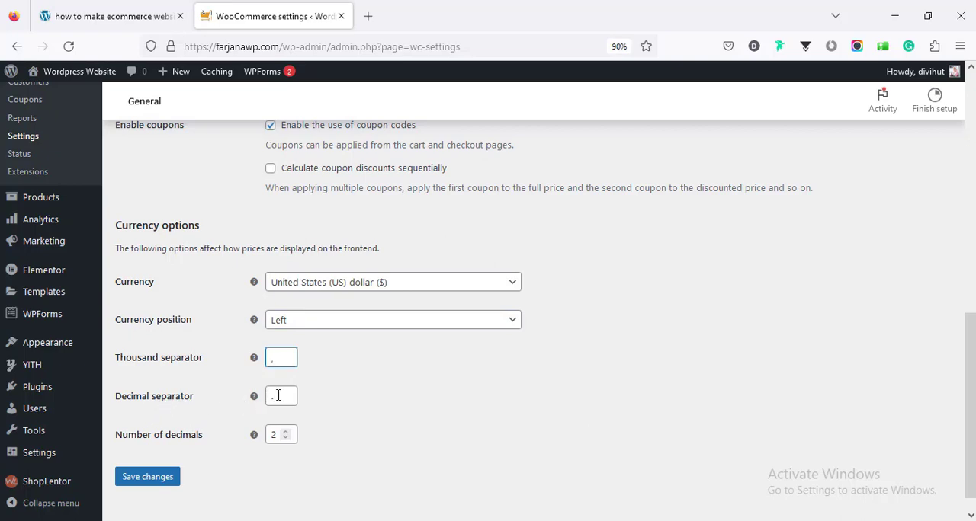
click(278, 396)
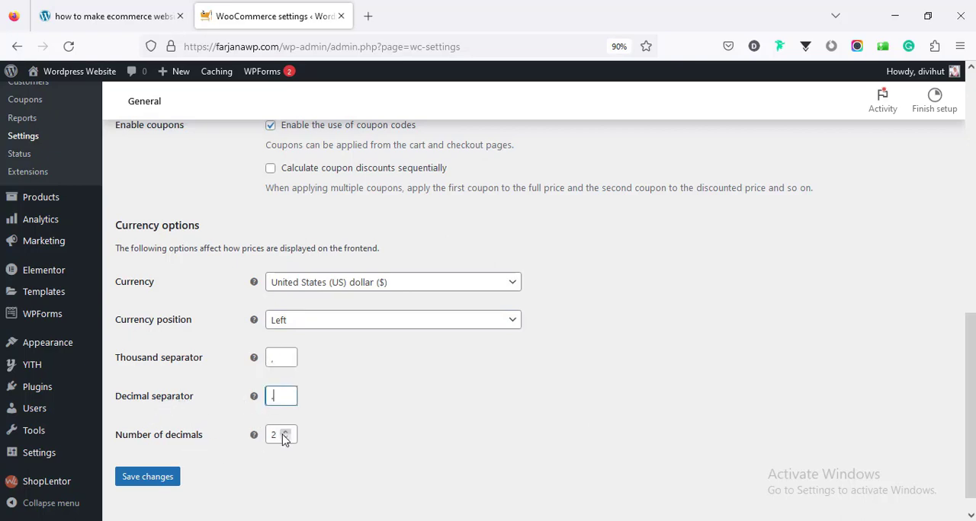
key(Return)
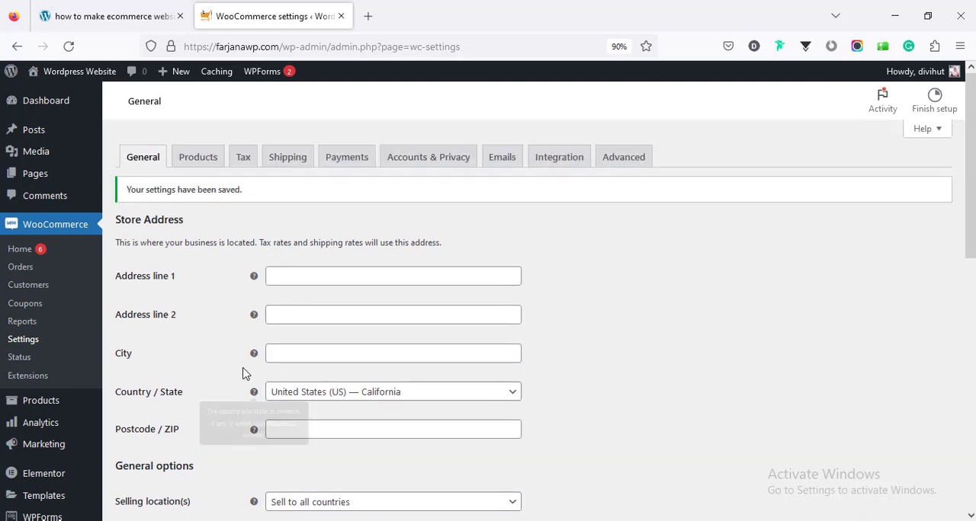
- Open the product settings and choose Shop as the shop page
click(184, 165)
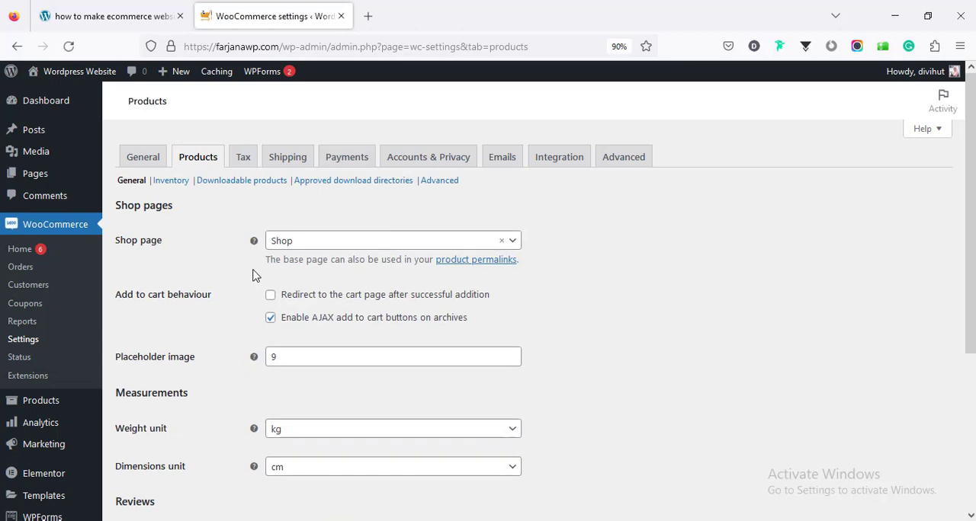
click(309, 242)
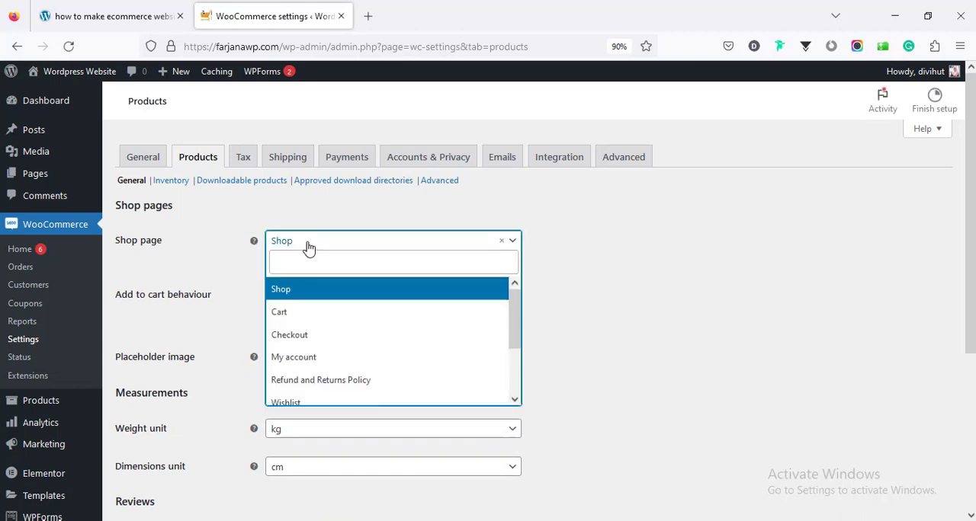
click(289, 293)
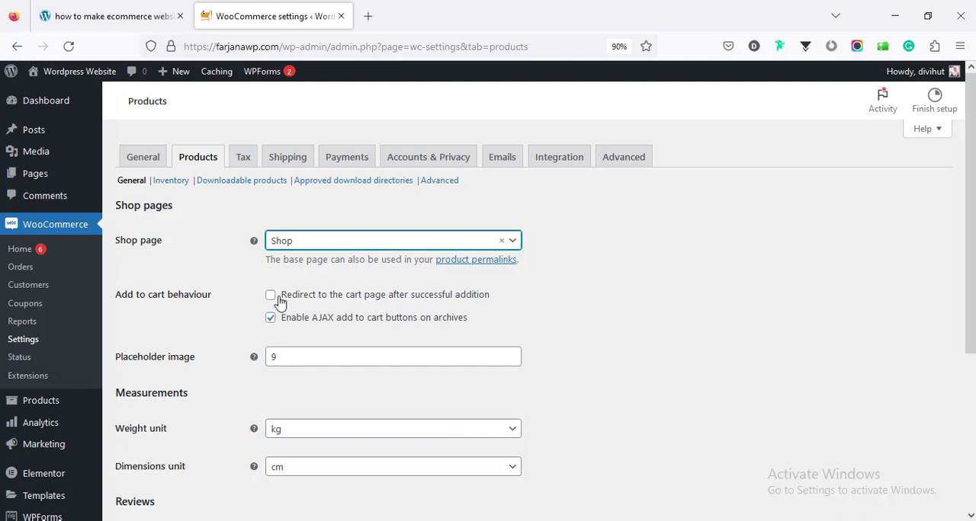
- Review the available weight and dimensions units and the review and rating options in the product settings
scroll(204, 314, down, 3)
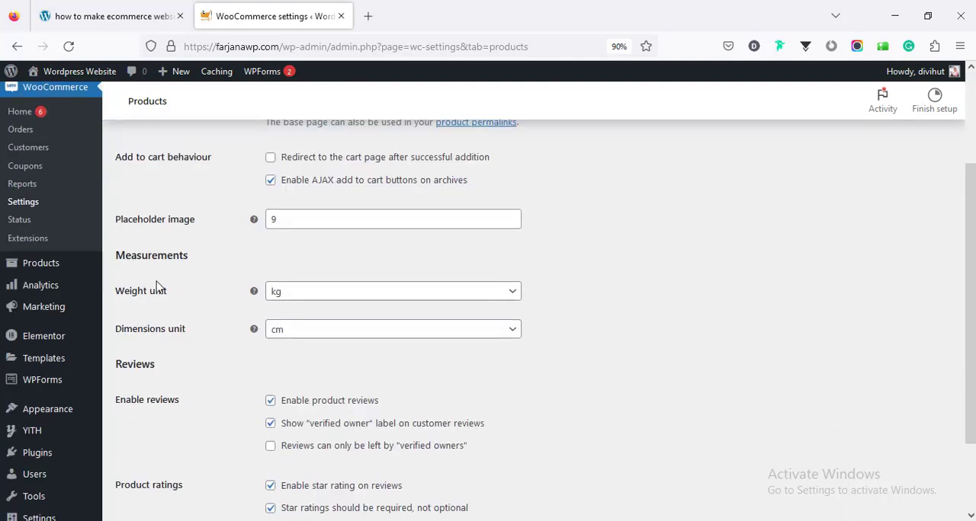
click(290, 298)
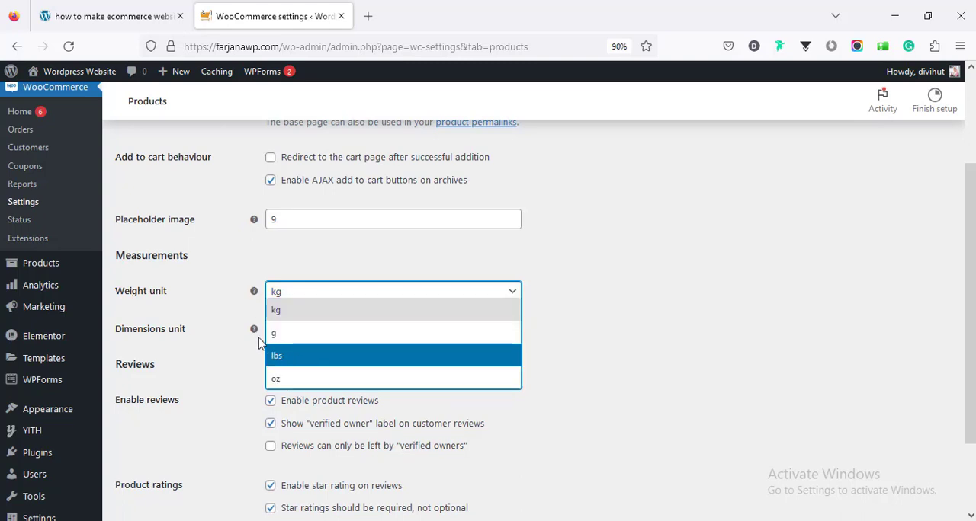
click(242, 314)
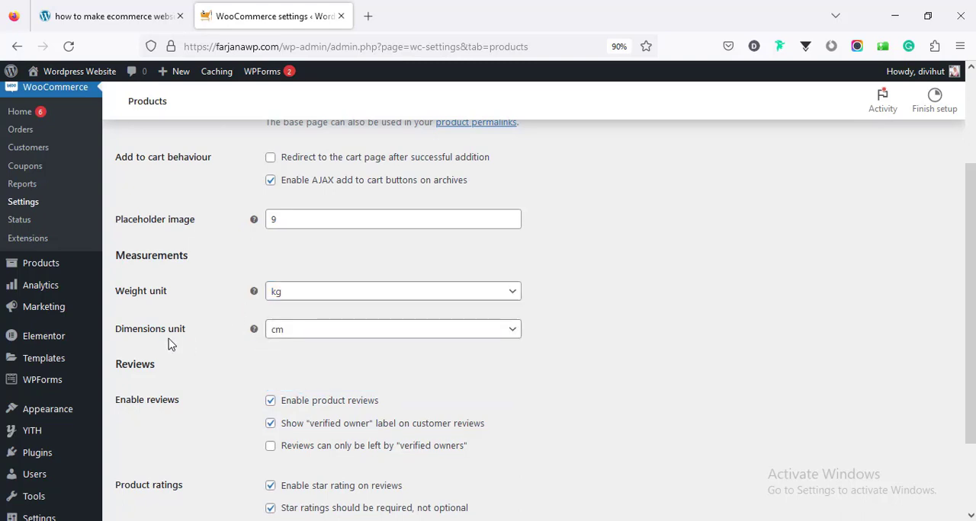
click(294, 334)
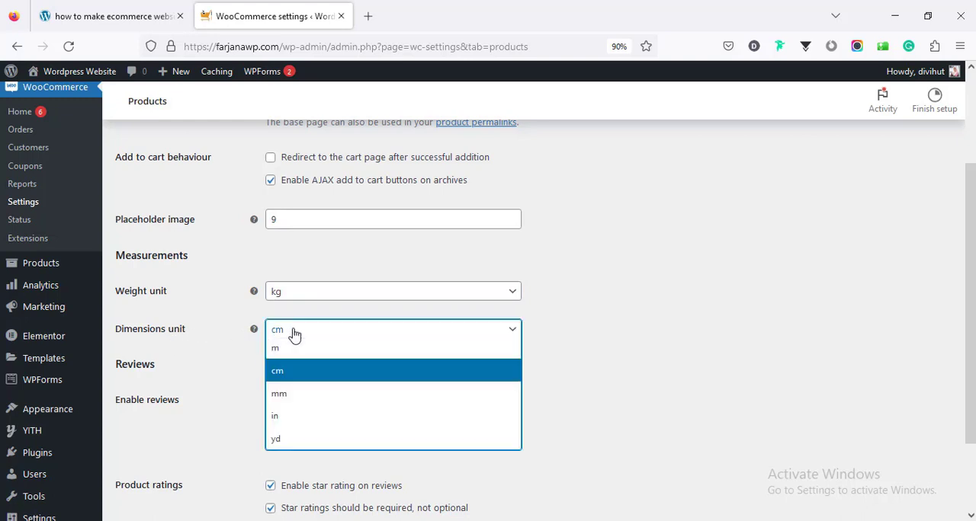
click(294, 334)
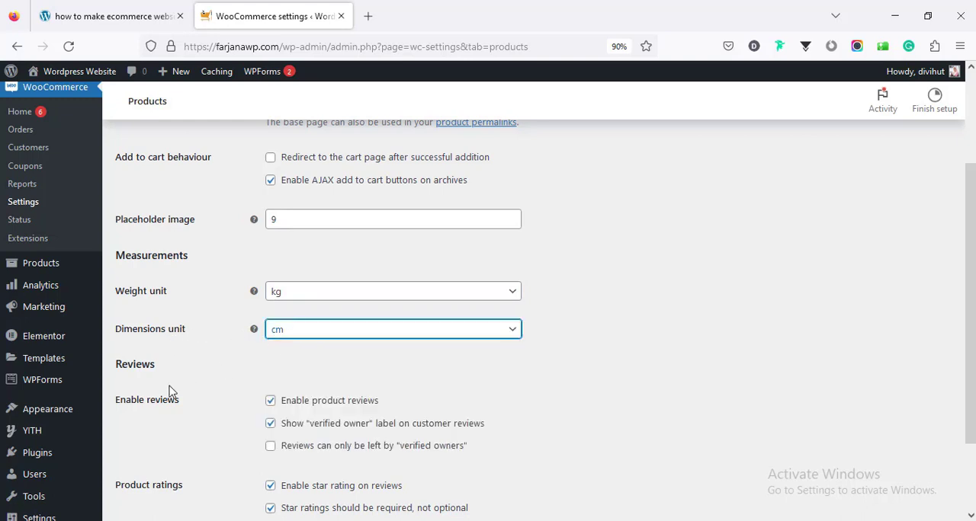
scroll(175, 389, down, 2)
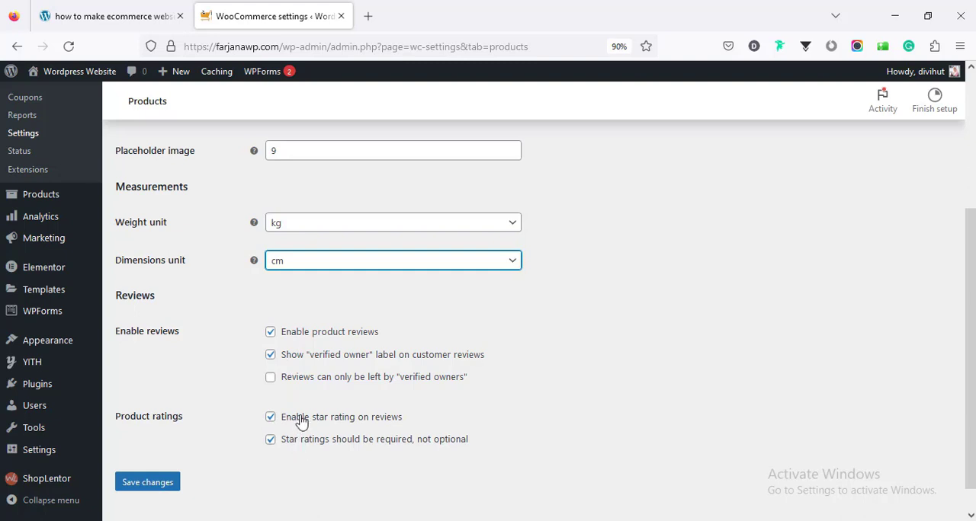
- Open the store's tax settings and look over the tax options
scroll(305, 387, up, 3)
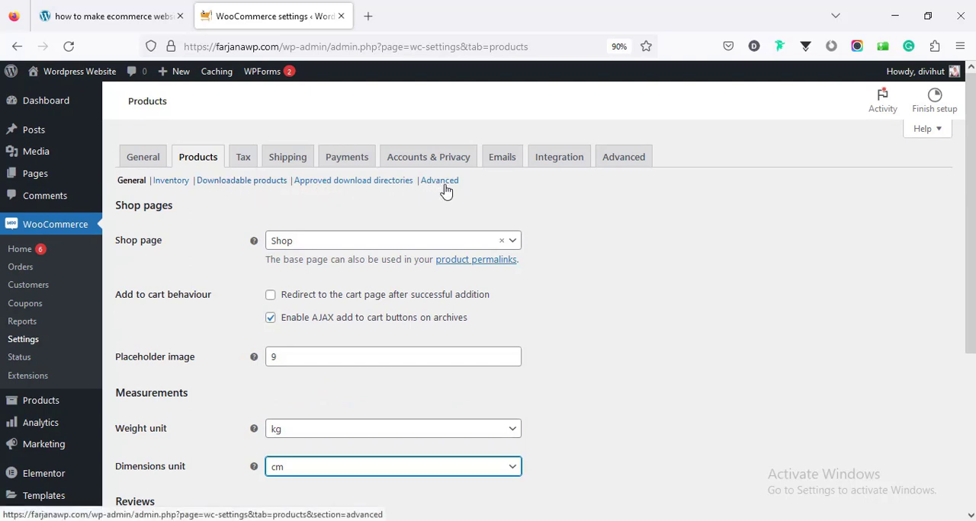
click(245, 162)
click(245, 161)
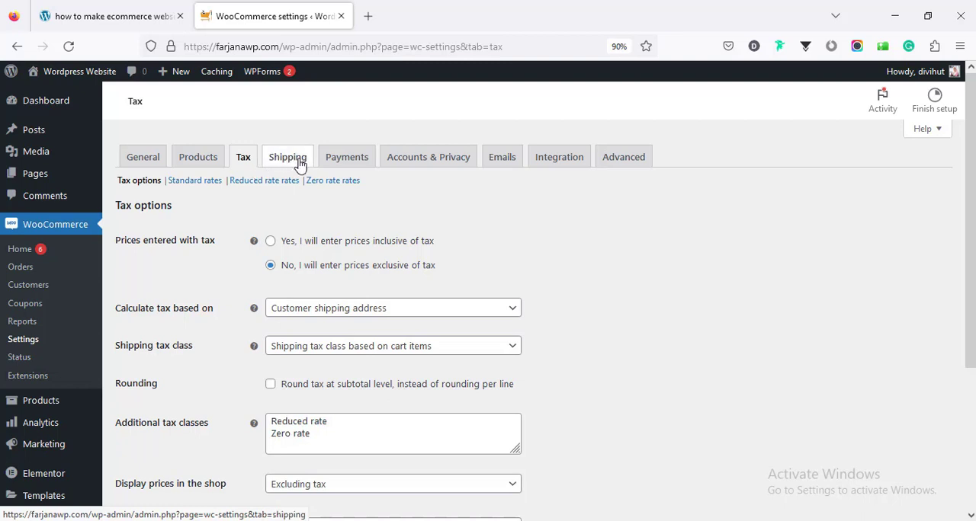
- Open the payment settings and enable cash on delivery and direct bank transfer
click(350, 165)
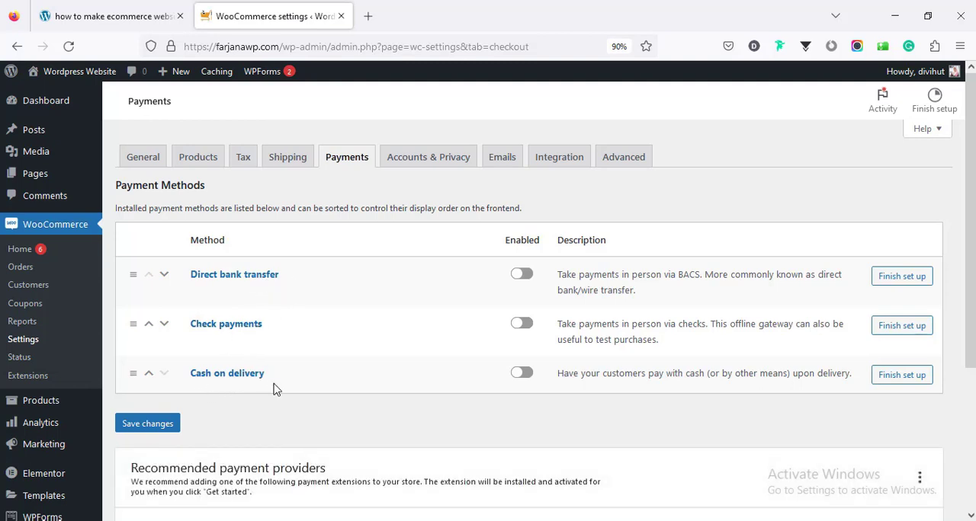
click(524, 375)
click(523, 275)
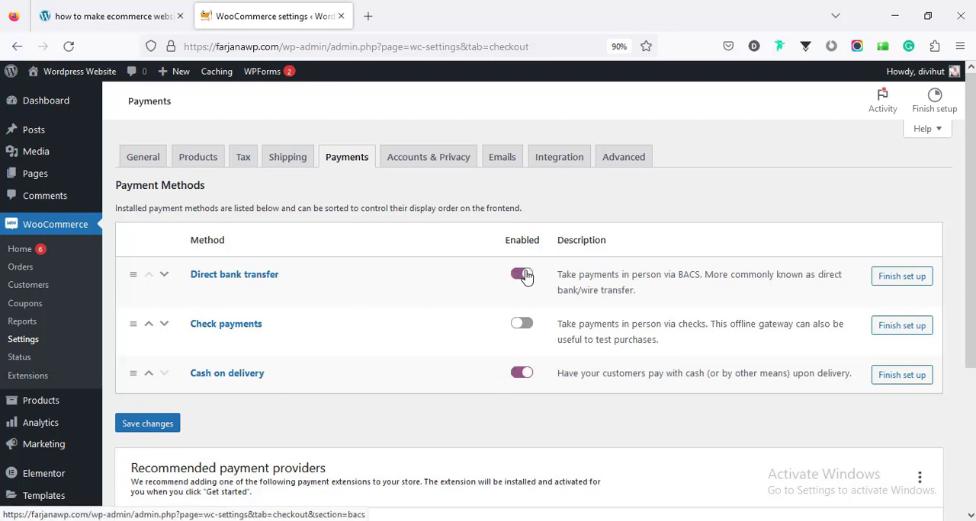
- Open the direct bank transfer setup, add a blank row to its account details and return to the payment methods
click(890, 278)
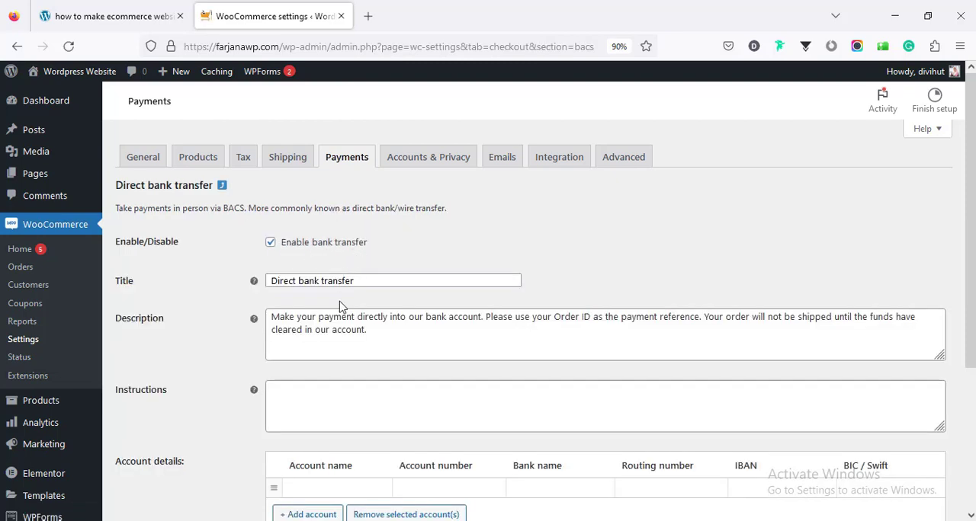
scroll(381, 312, down, 3)
click(298, 384)
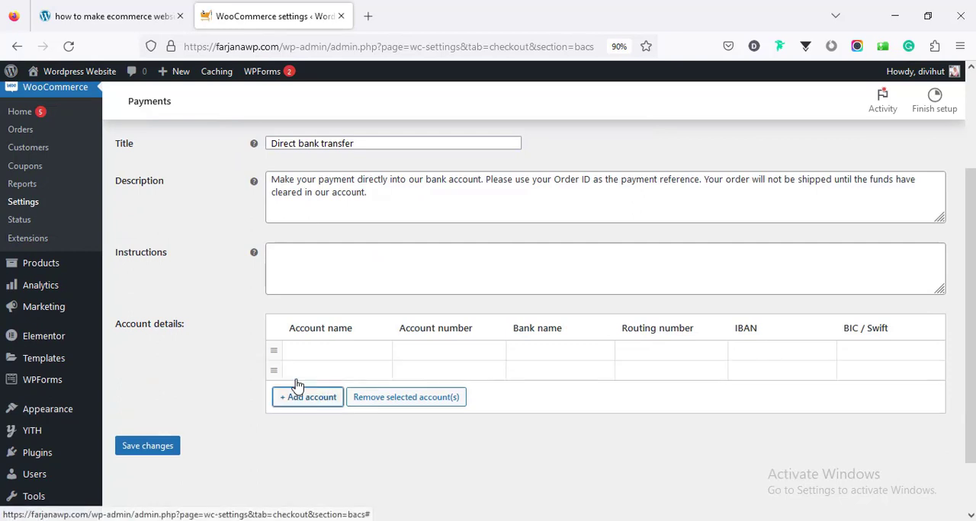
click(305, 352)
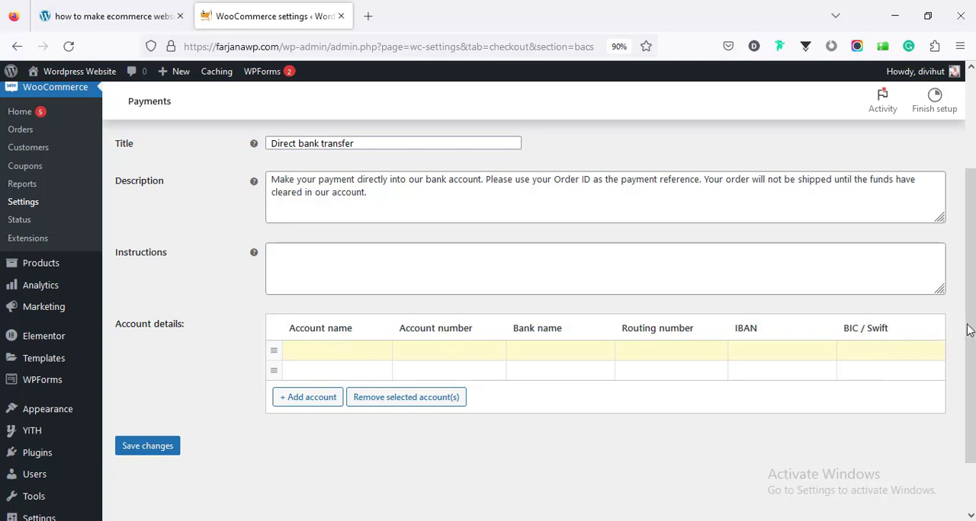
drag(968, 330, 970, 235)
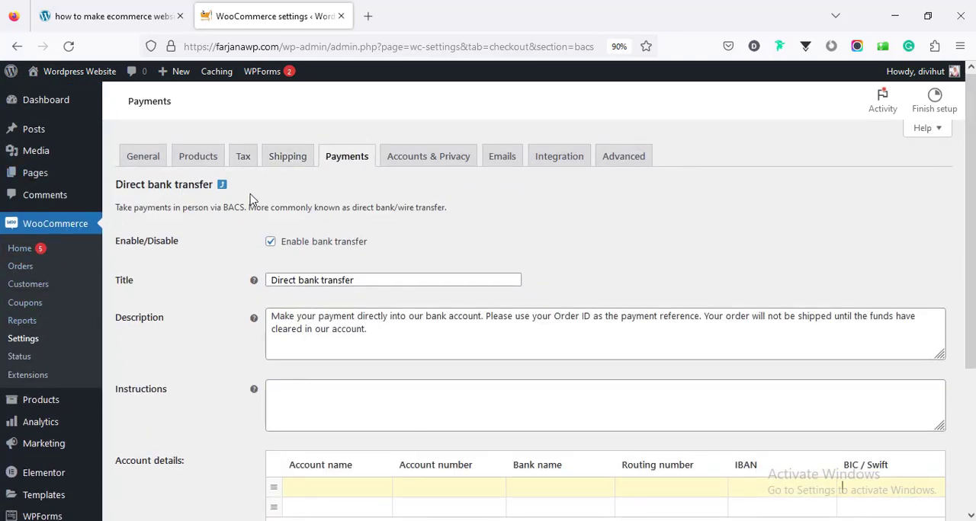
click(221, 186)
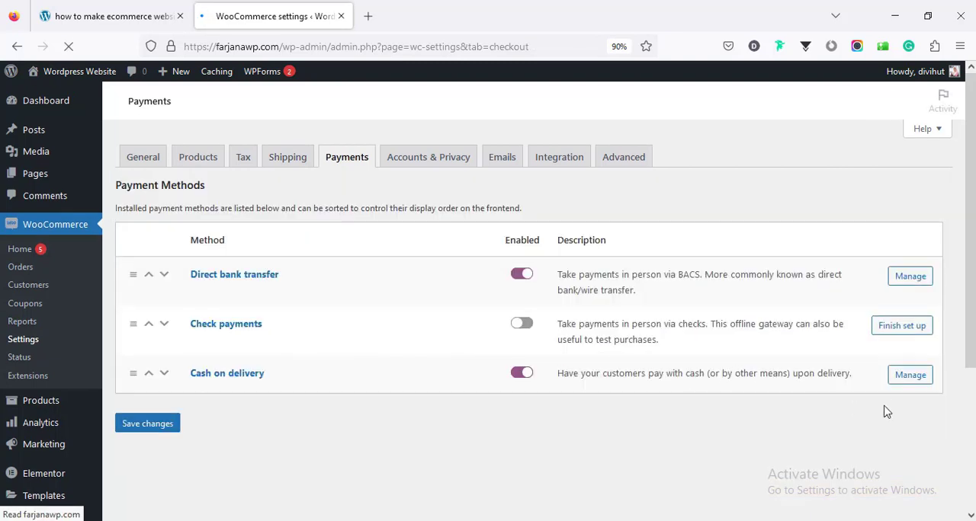
- Open the cash on delivery settings and review its title, description, instructions and virtual order option
click(909, 375)
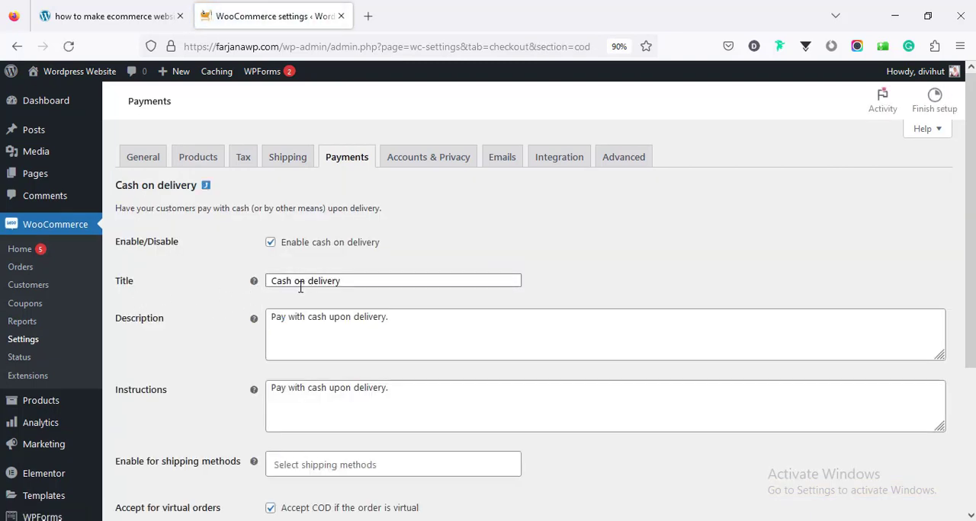
click(294, 281)
key(ctrl+a)
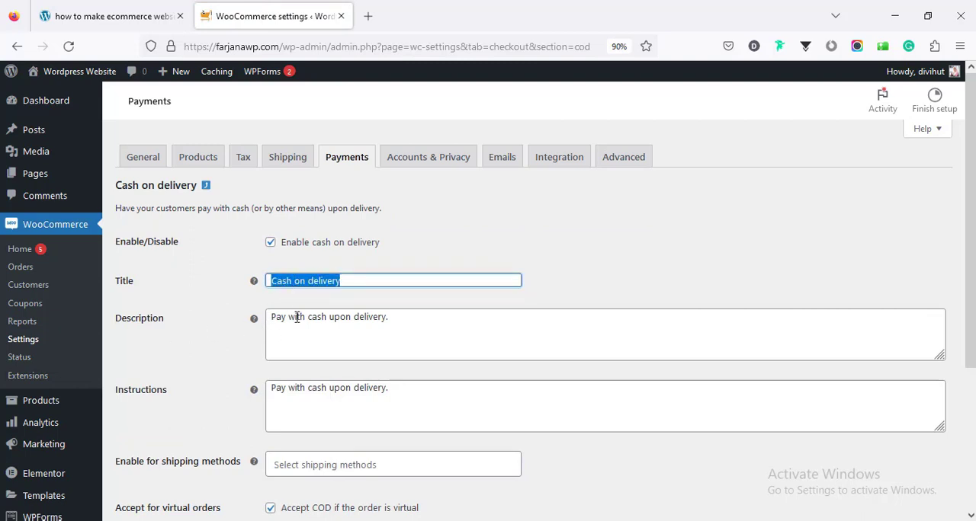
click(297, 317)
key(ctrl+a)
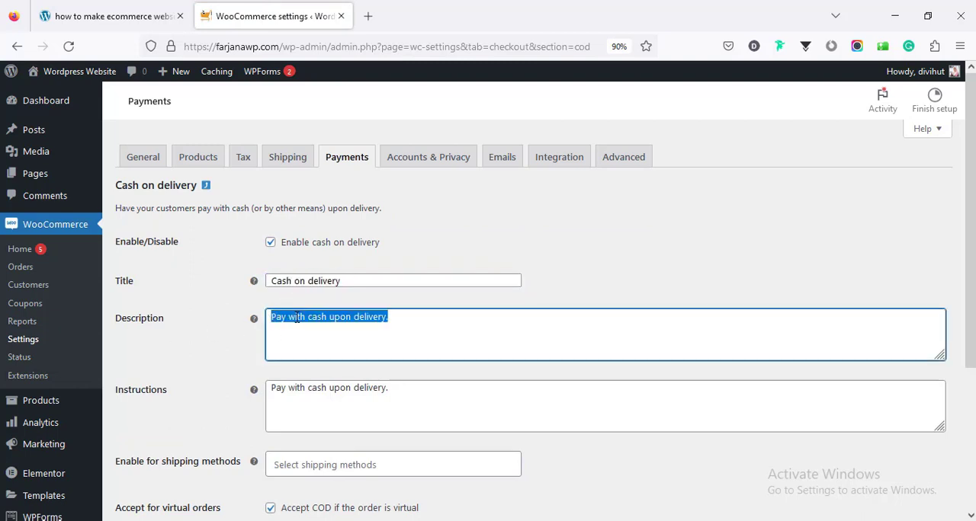
click(289, 388)
key(ctrl+a)
scroll(293, 385, down, 3)
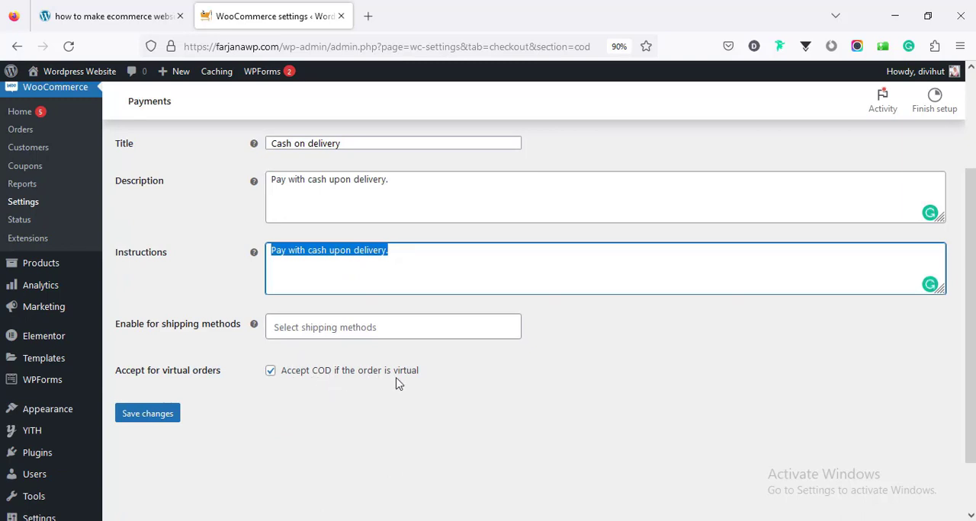
scroll(253, 335, up, 3)
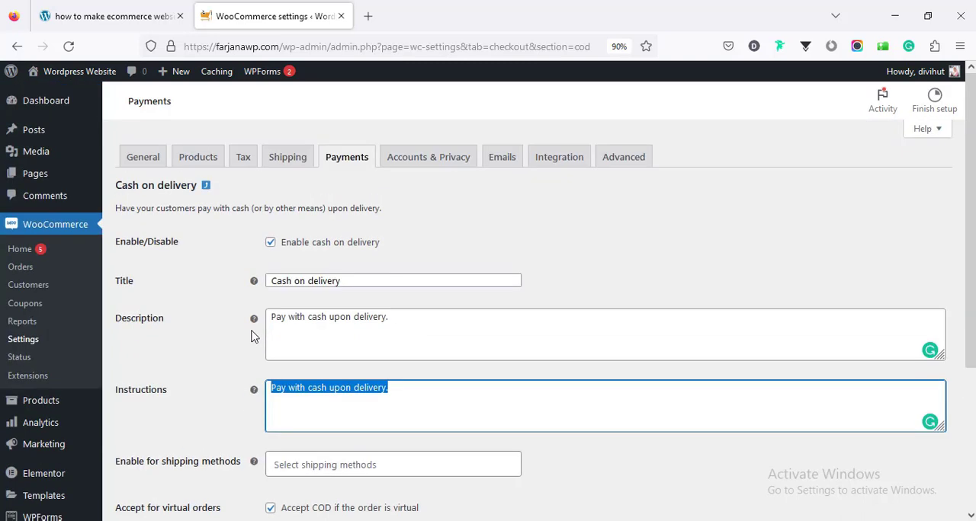
- Return to the payment methods list and open the WooCommerce catalogue of other payment providers
click(343, 164)
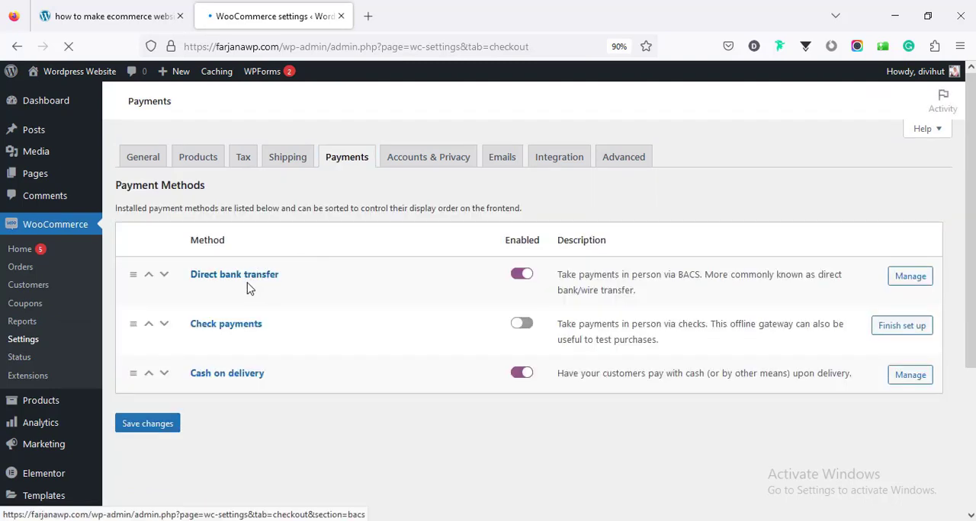
scroll(256, 385, down, 3)
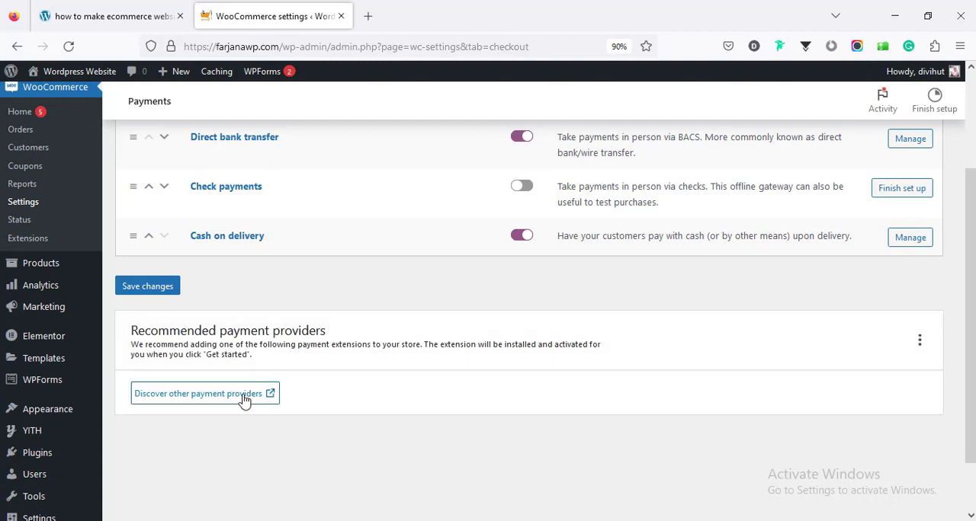
click(257, 393)
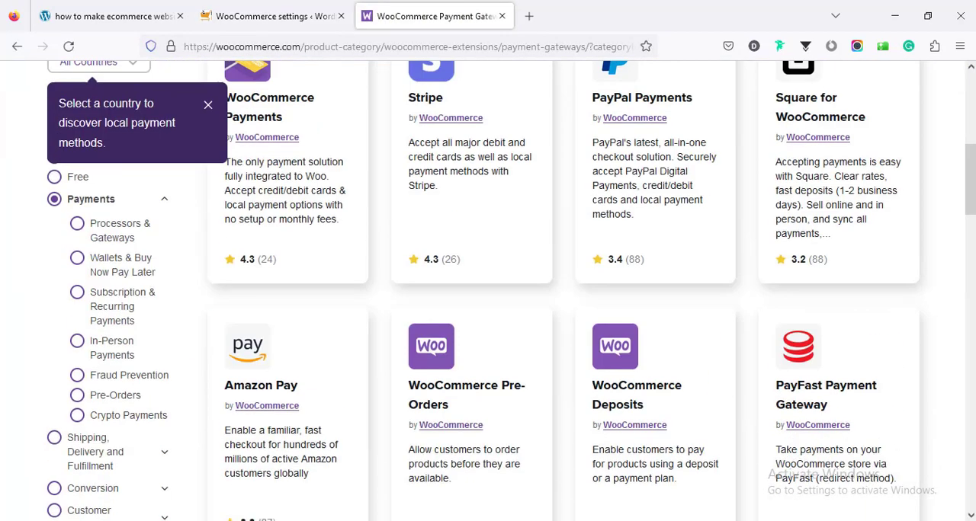
- Look through the payment extensions offered in the WooCommerce catalogue, including Stripe, PayPal Payments and Amazon Pay
scroll(558, 262, down, 3)
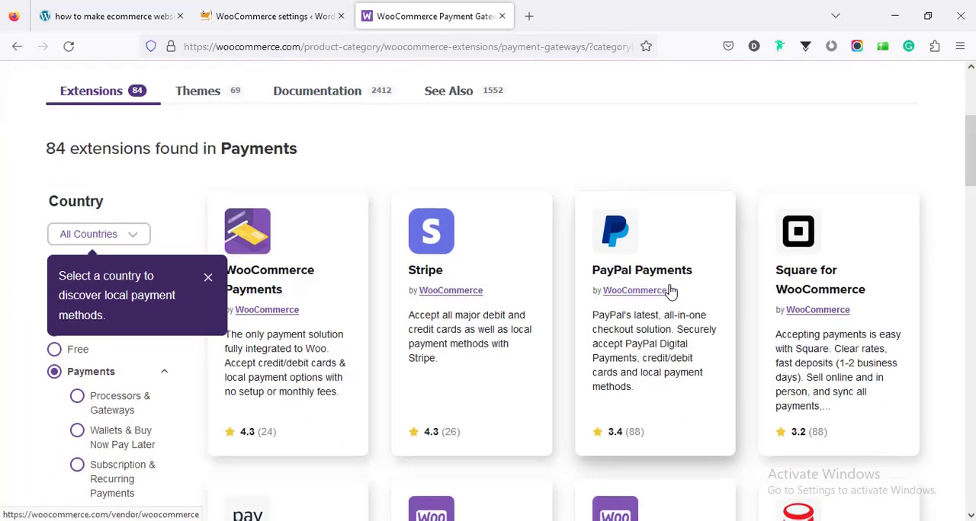
scroll(953, 267, down, 3)
scroll(564, 290, down, 10)
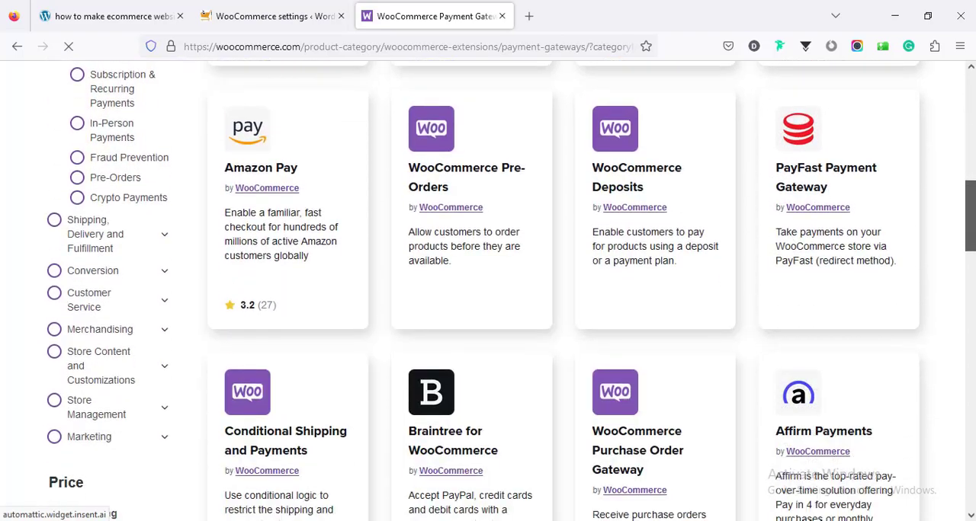
scroll(564, 290, up, 11)
scroll(511, 290, up, 2)
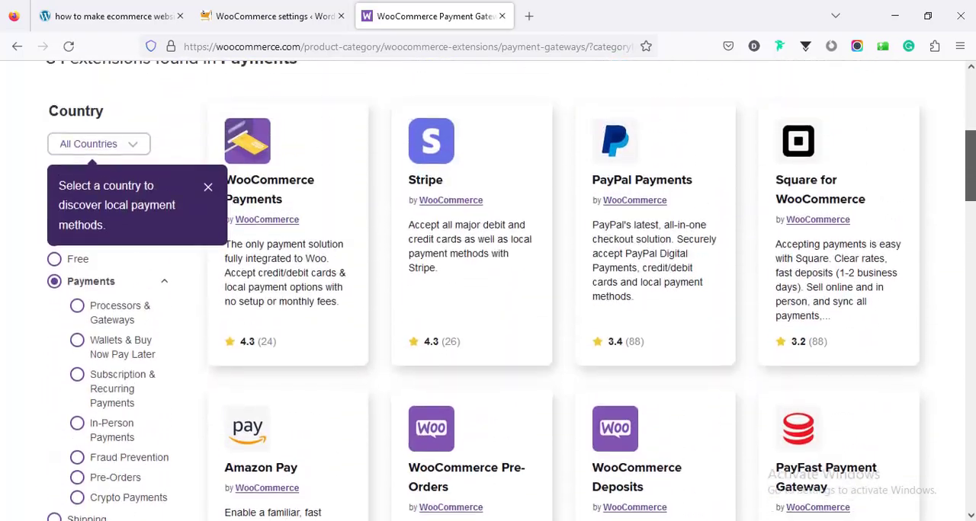
scroll(511, 290, up, 2)
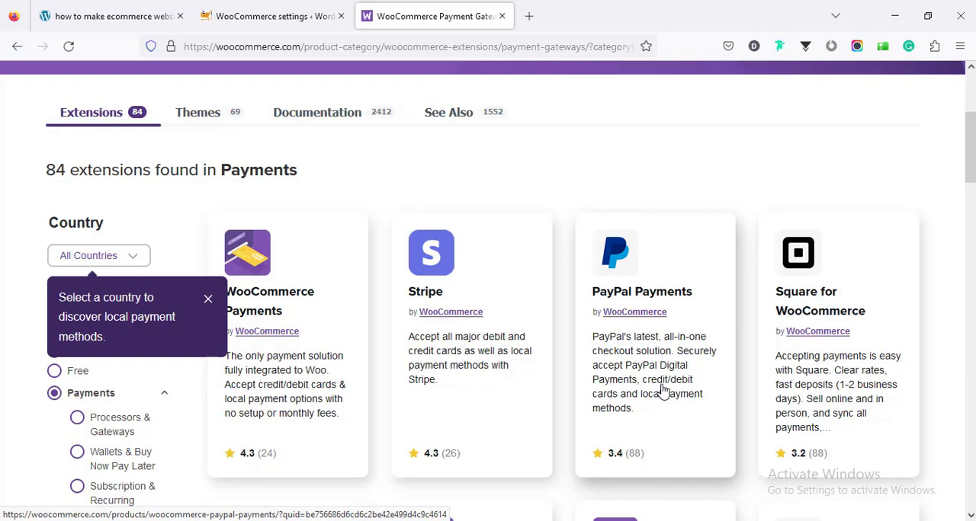
- Return to the WordPress admin, open the page for adding plugins and search for "paypal"
click(259, 17)
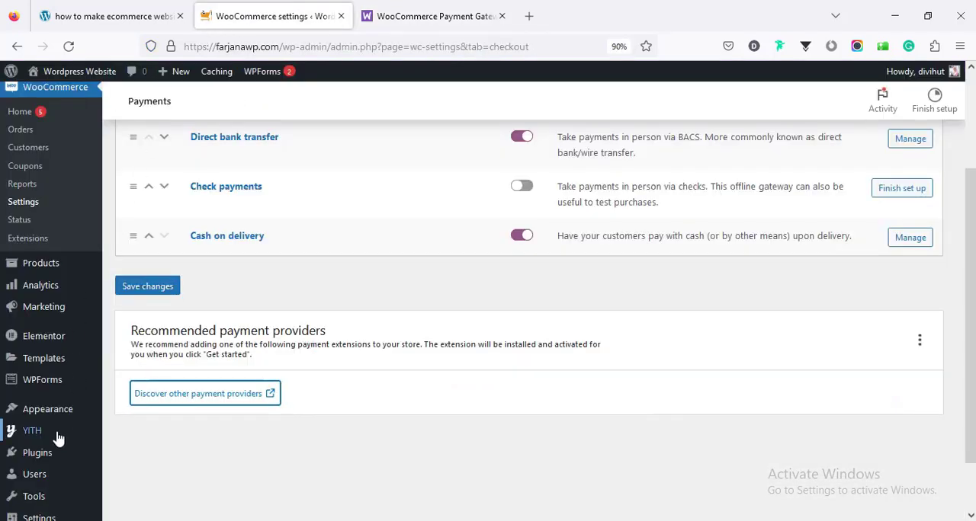
mouse_move(59, 457)
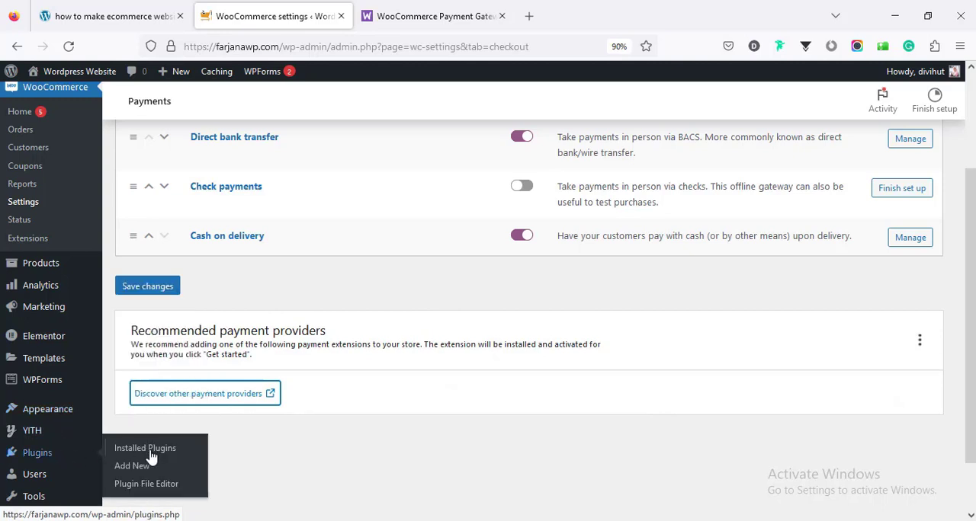
click(135, 471)
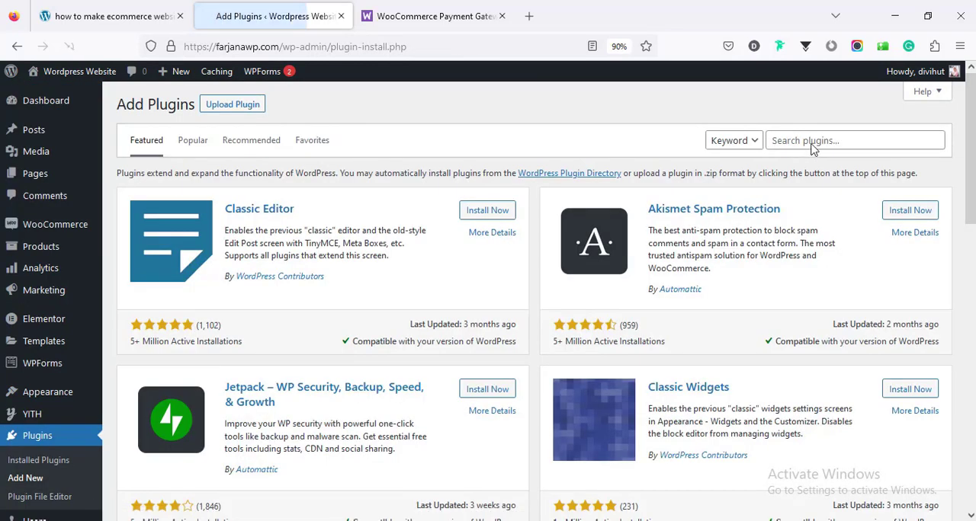
click(810, 140)
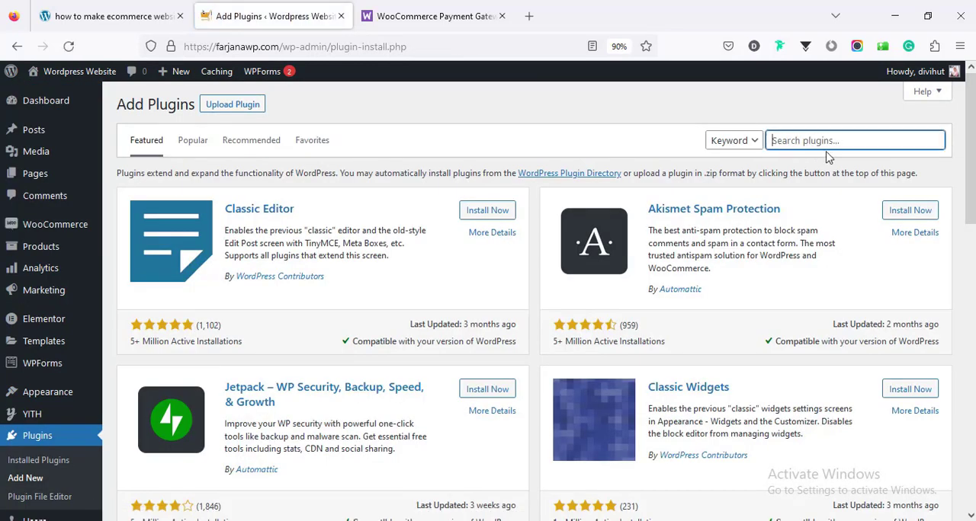
text(paypal)
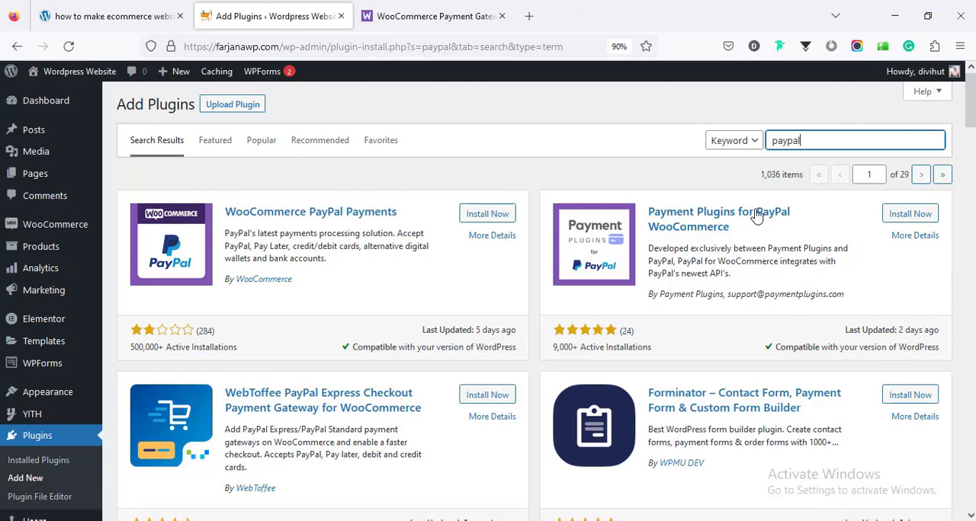
- Install and activate Payment Plugins for PayPal WooCommerce and dismiss its welcome message
click(911, 214)
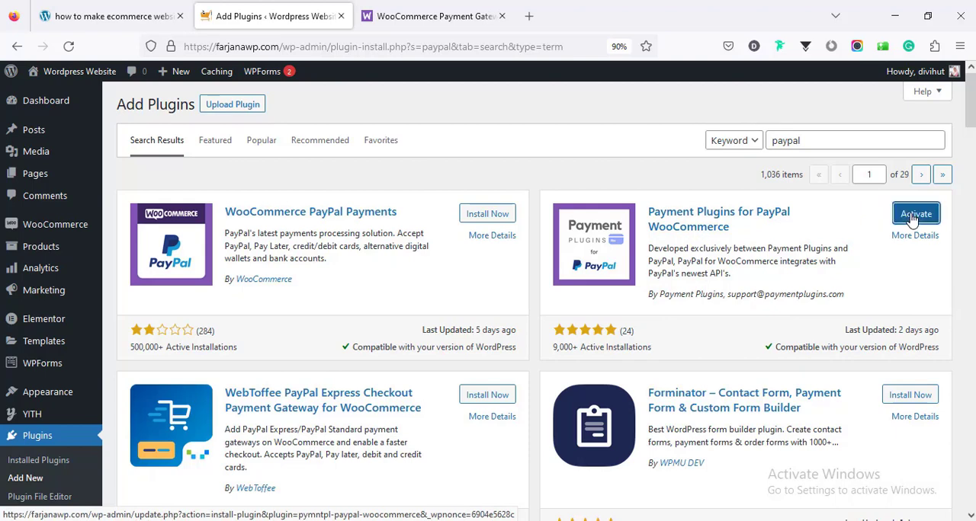
click(914, 214)
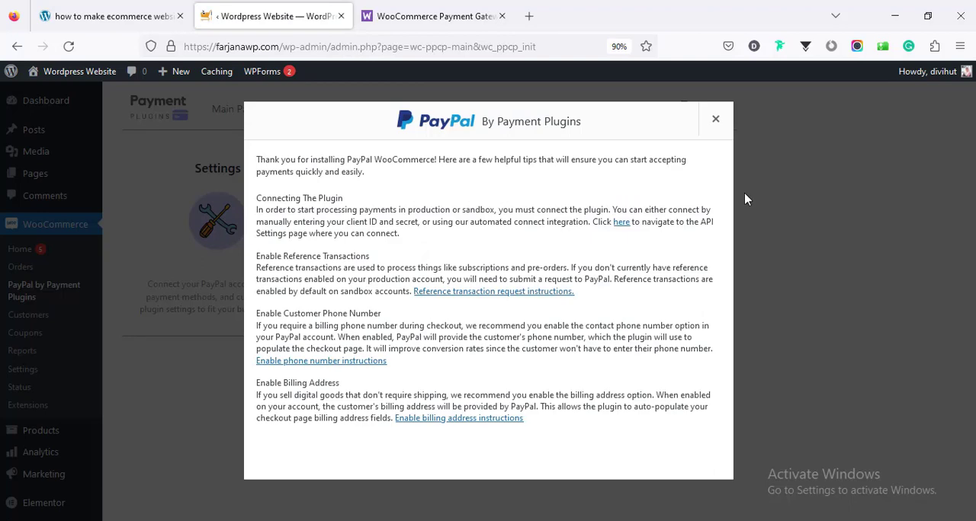
click(716, 120)
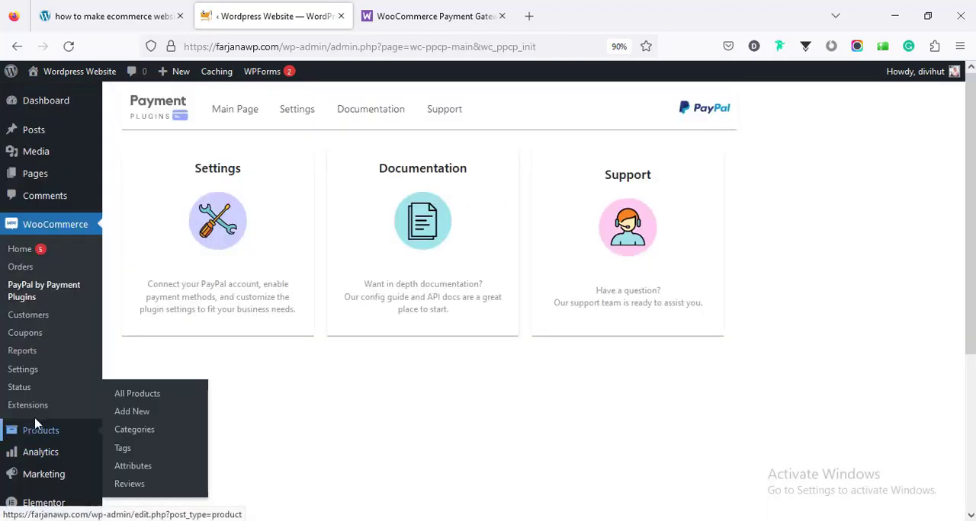
- Search the plugin directory for "stripe", then install and activate Payment Plugins for Stripe WooCommerce
scroll(30, 417, down, 3)
mouse_move(53, 419)
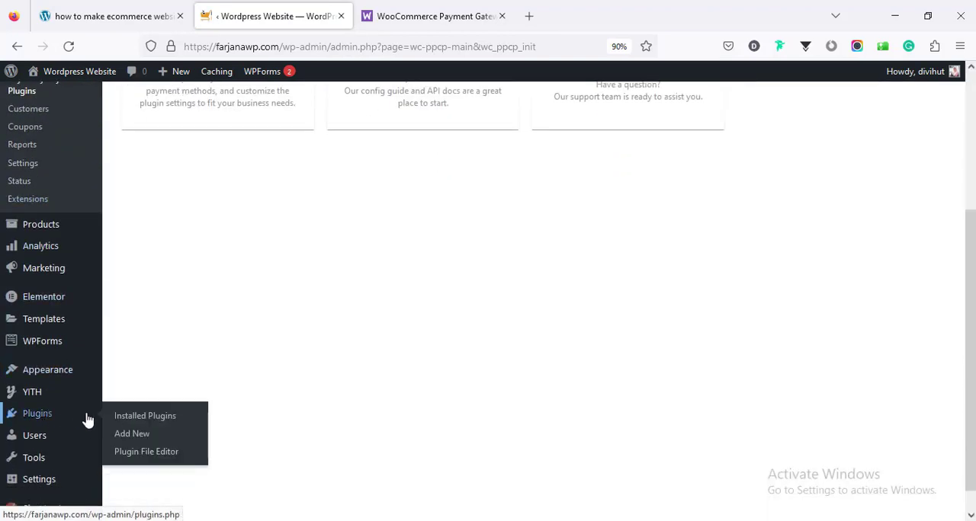
click(131, 436)
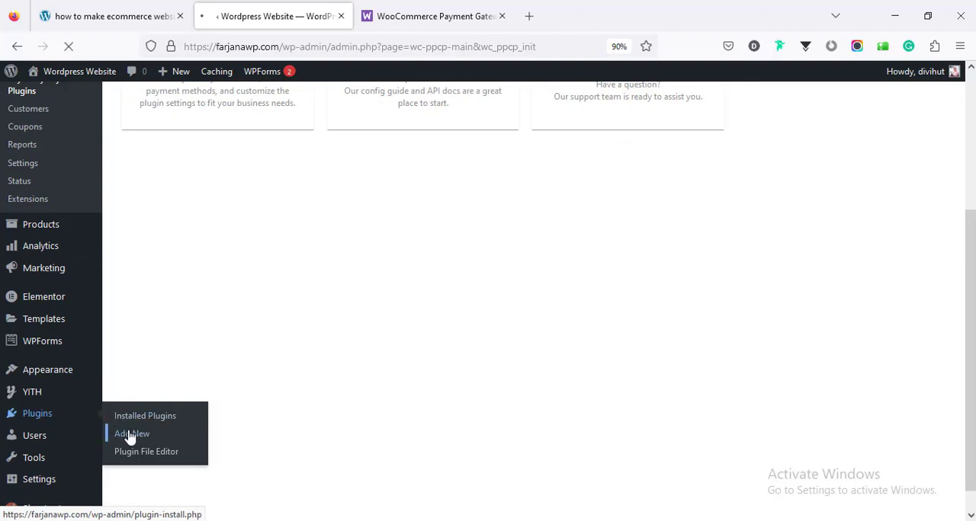
text(stripe)
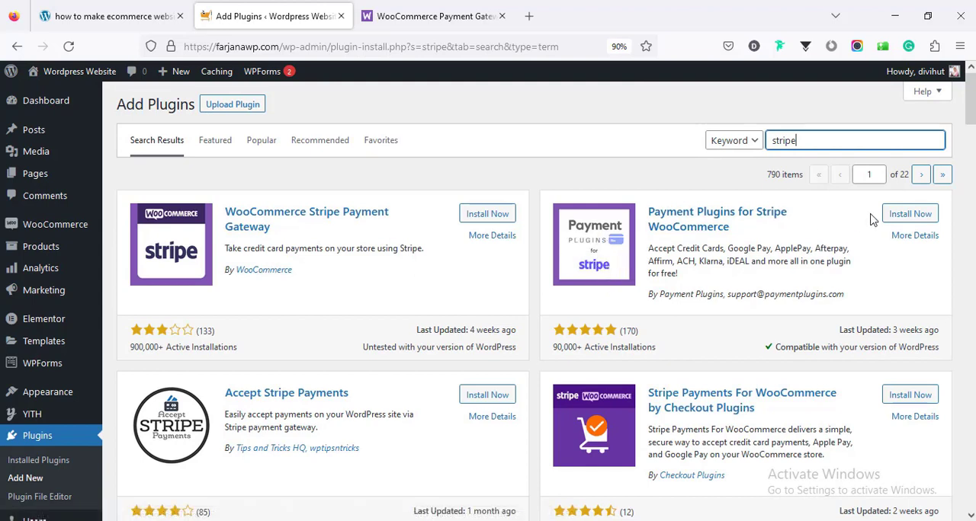
click(902, 216)
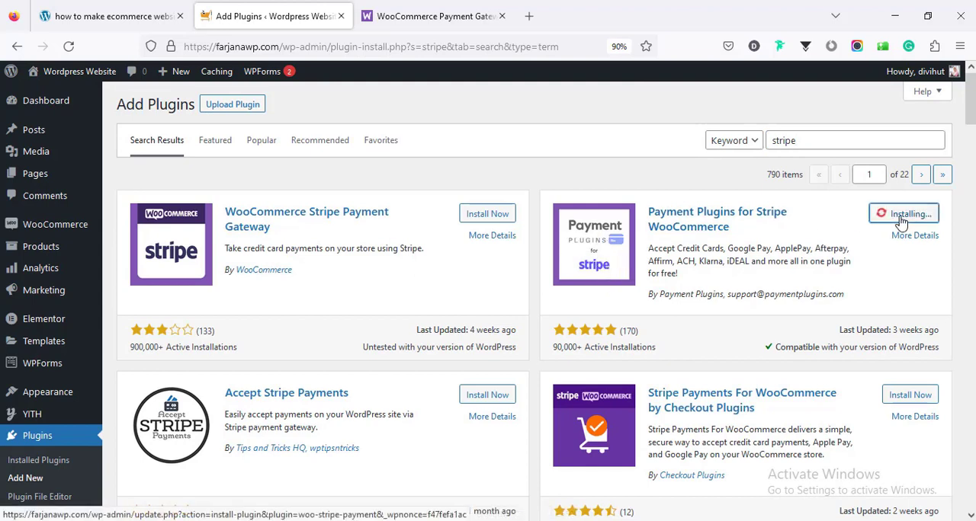
click(913, 217)
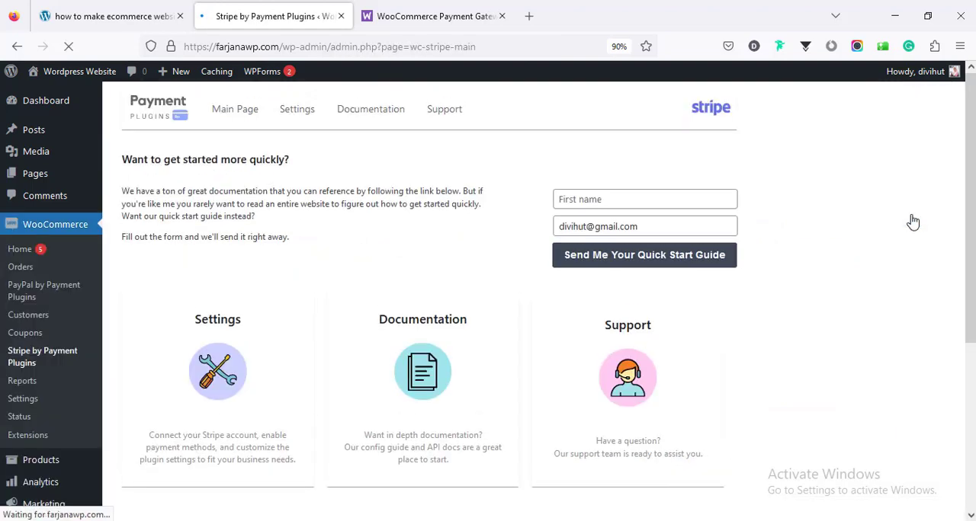
- Open the Stripe plugin's API settings and set the mode to Live
click(298, 113)
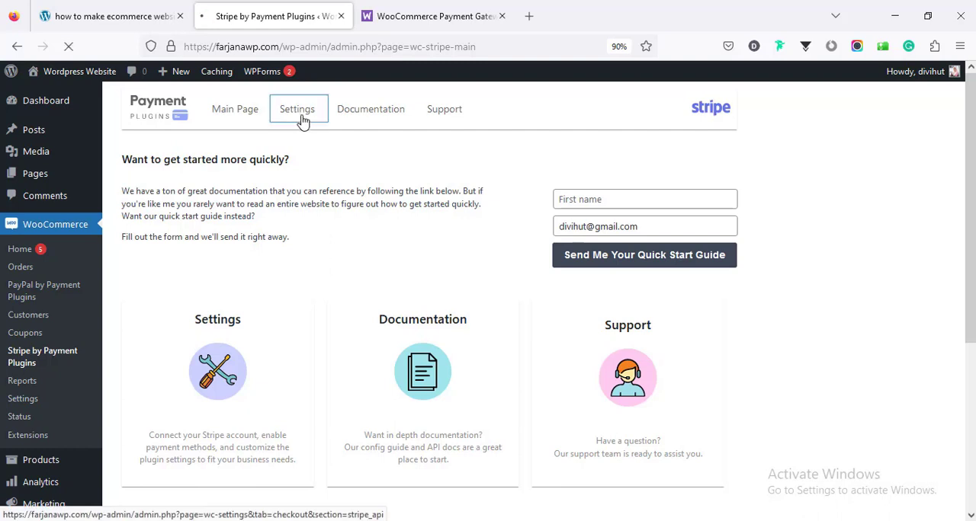
scroll(297, 252, down, 2)
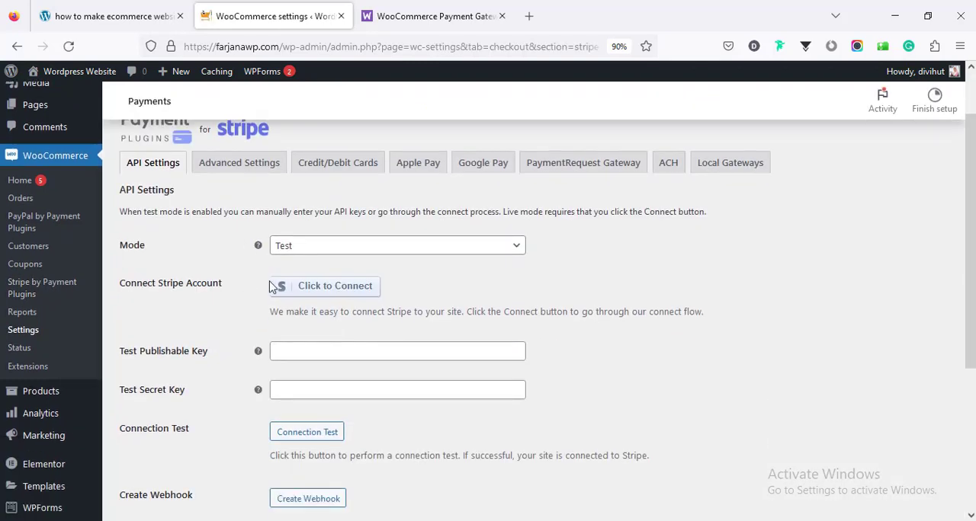
click(298, 251)
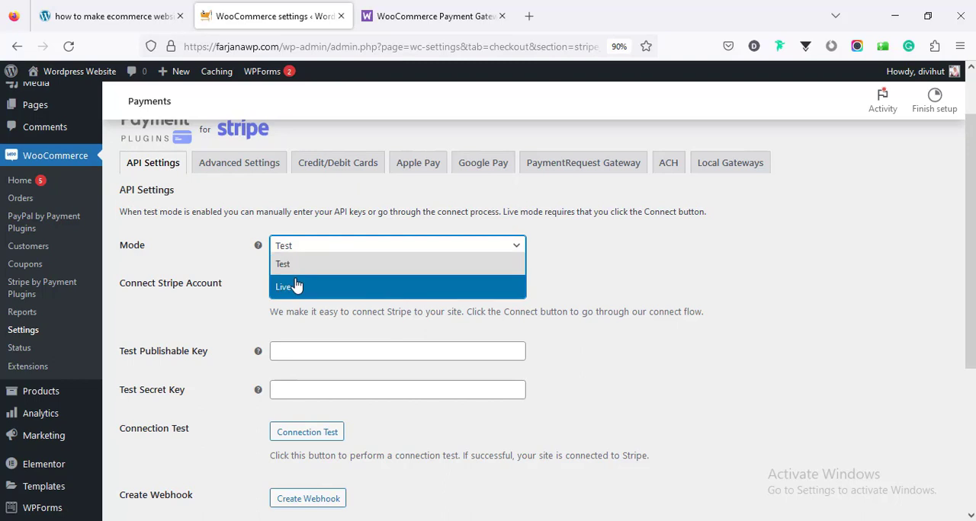
click(297, 285)
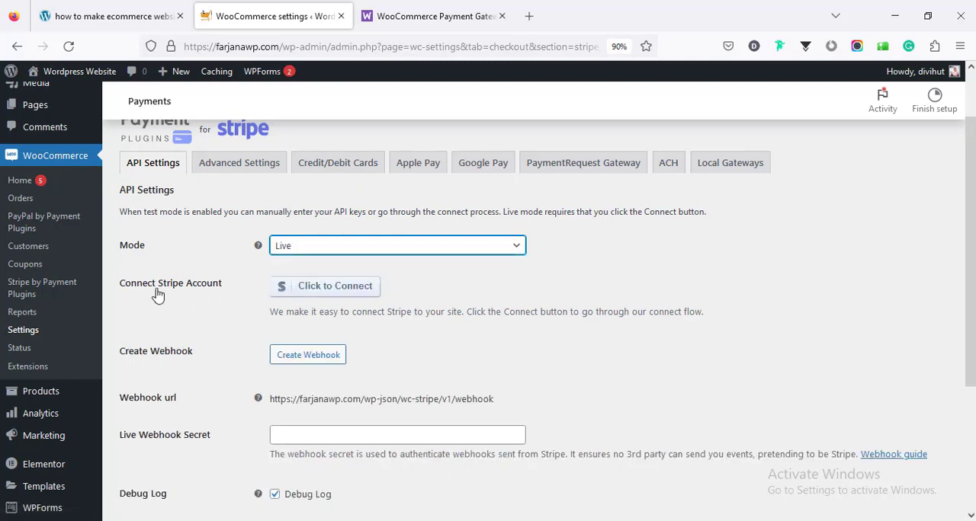
- Open the Stripe account connection page, leaving the settings unsaved, and go back to the API settings
click(317, 293)
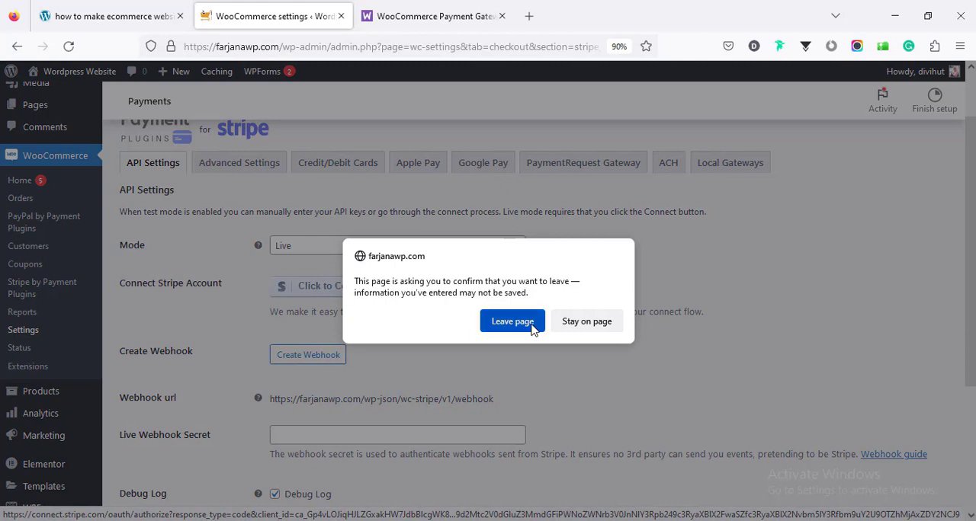
click(531, 326)
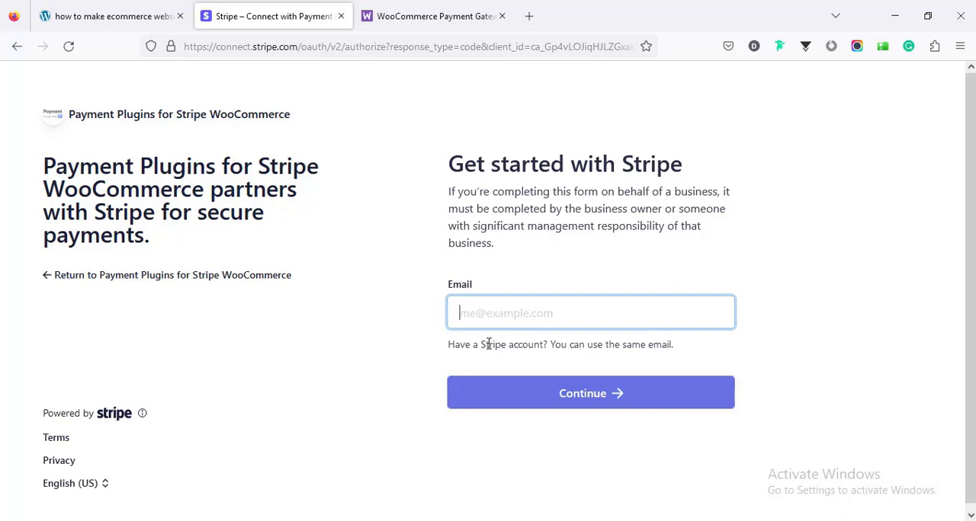
click(14, 50)
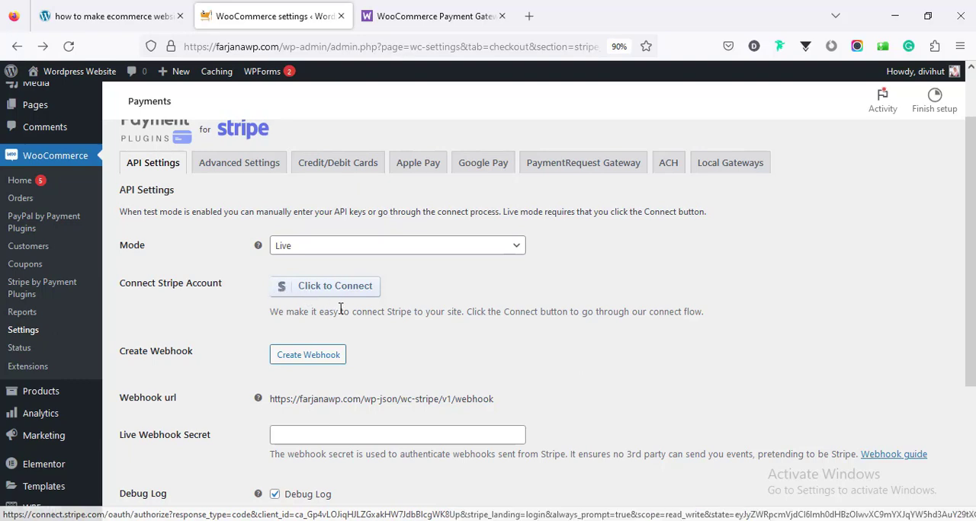
- Review the remaining Stripe API settings and the plugin's advanced settings, such as locale, installments and capture status
scroll(339, 309, down, 3)
scroll(340, 311, up, 2)
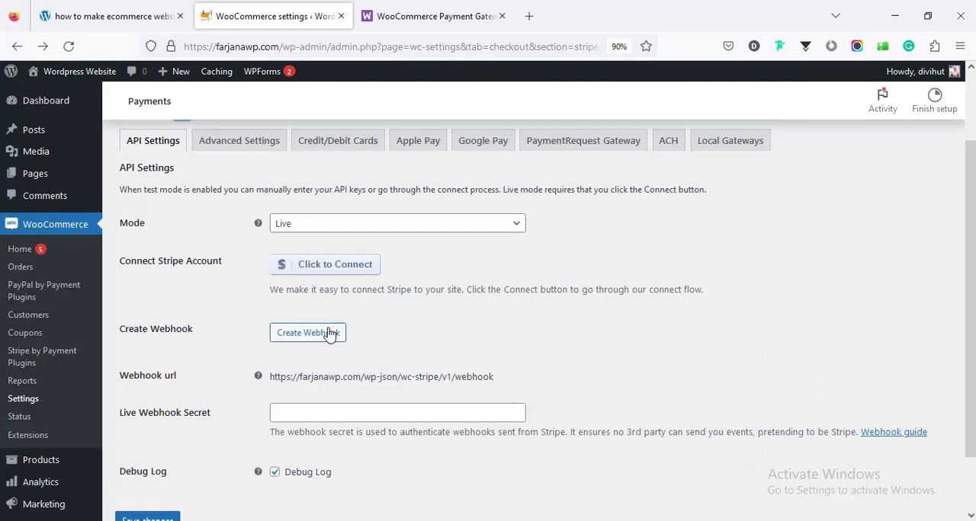
scroll(358, 347, up, 2)
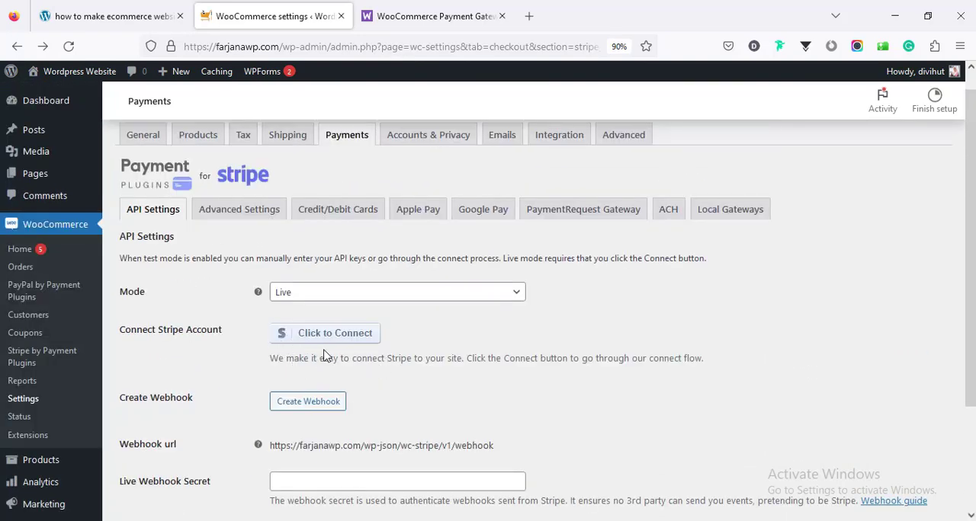
click(245, 217)
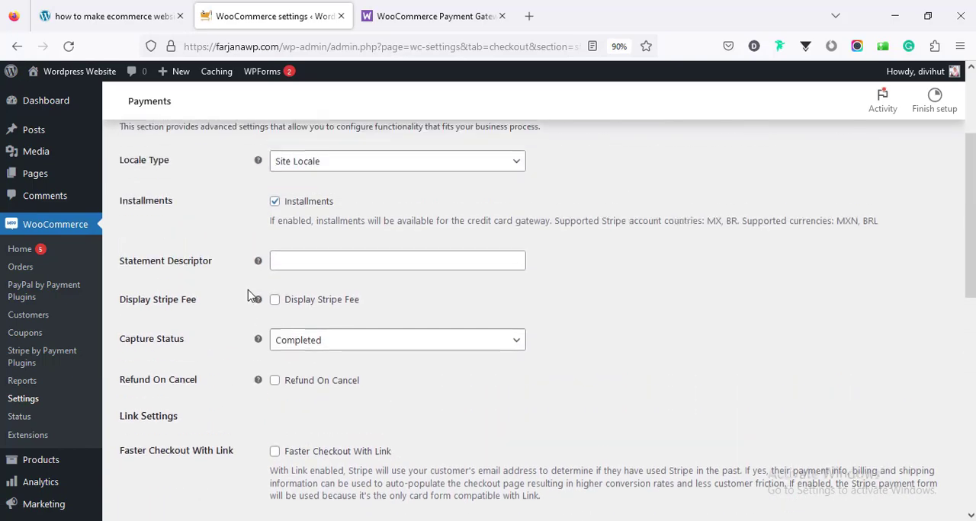
scroll(251, 296, up, 3)
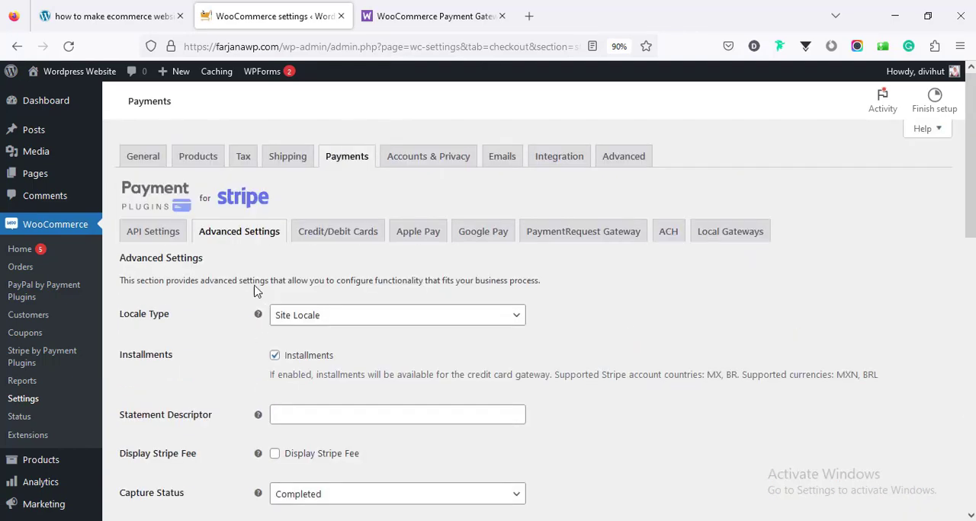
- Review Stripe's credit/debit card settings, including title, description, card display formats and accepted payment methods
click(333, 234)
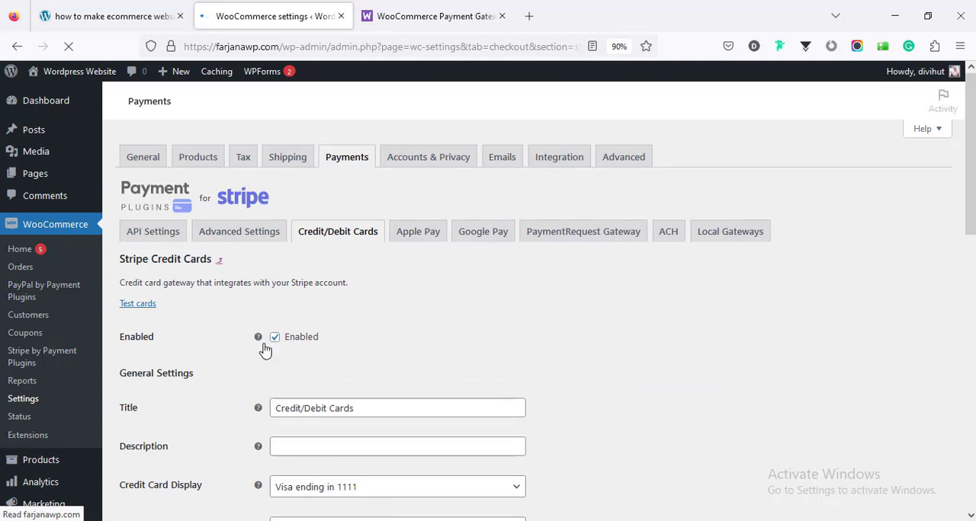
scroll(348, 357, down, 2)
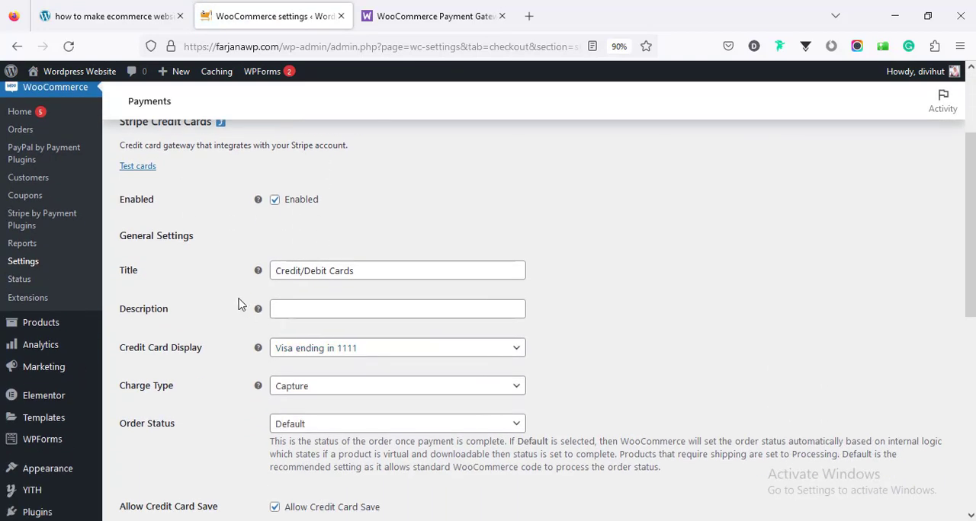
double_click(316, 271)
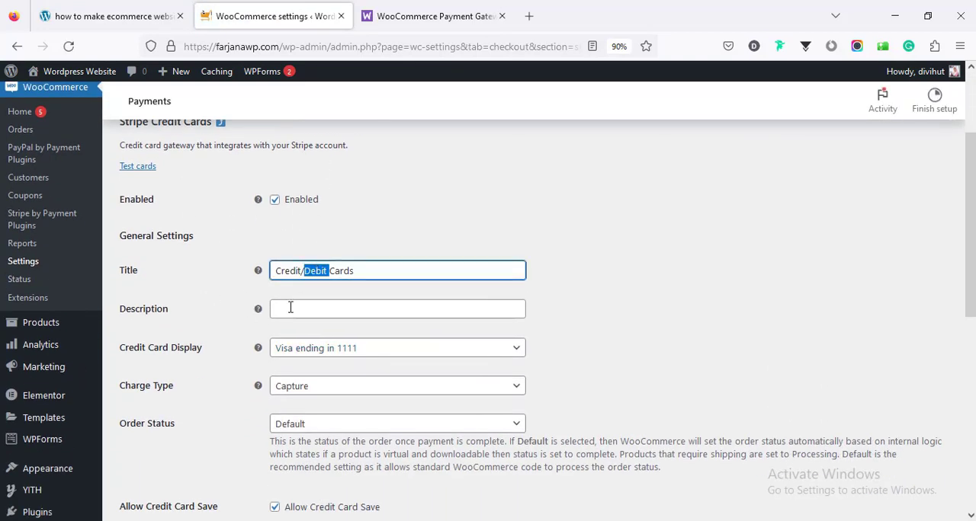
click(290, 307)
scroll(292, 313, down, 1)
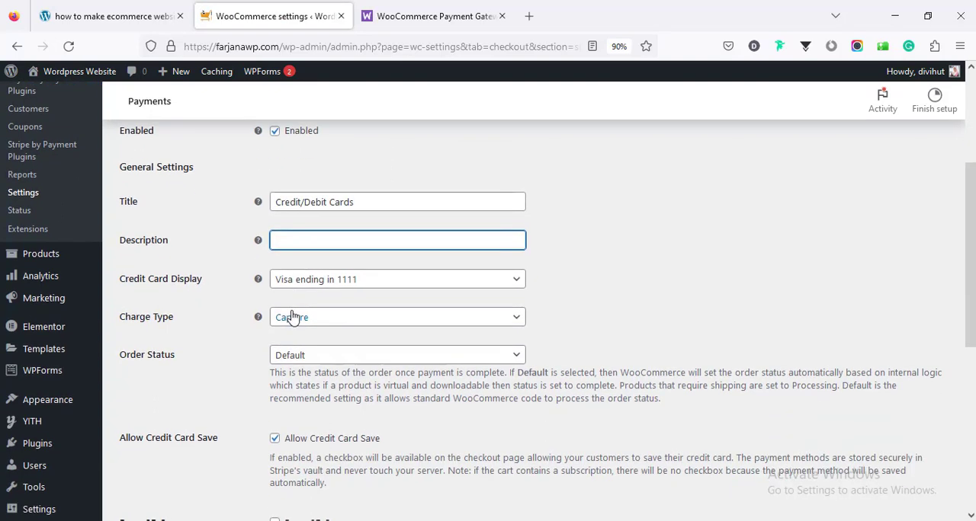
click(311, 285)
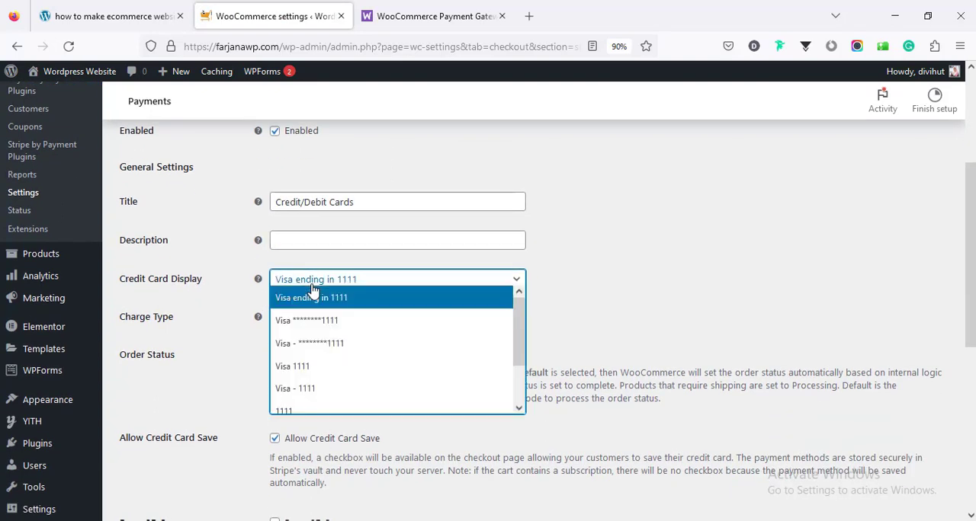
click(312, 285)
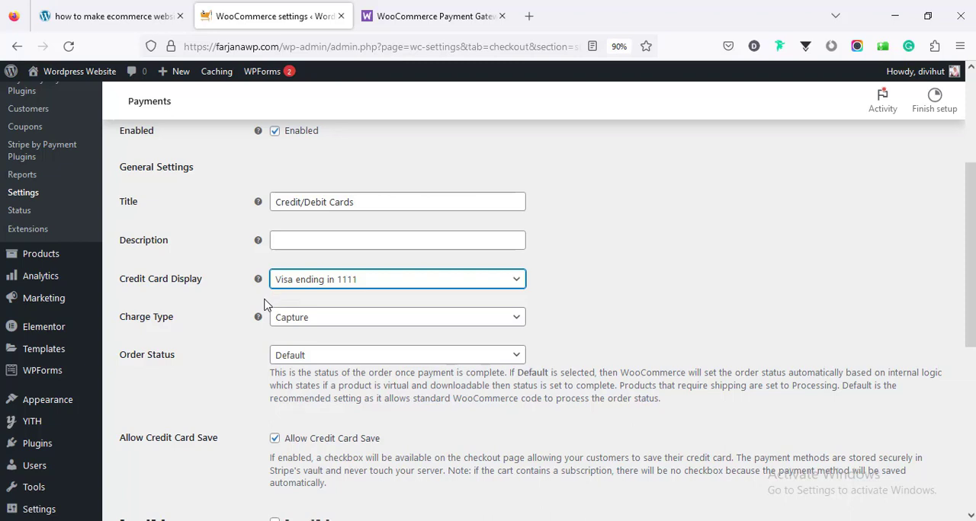
scroll(263, 321, down, 10)
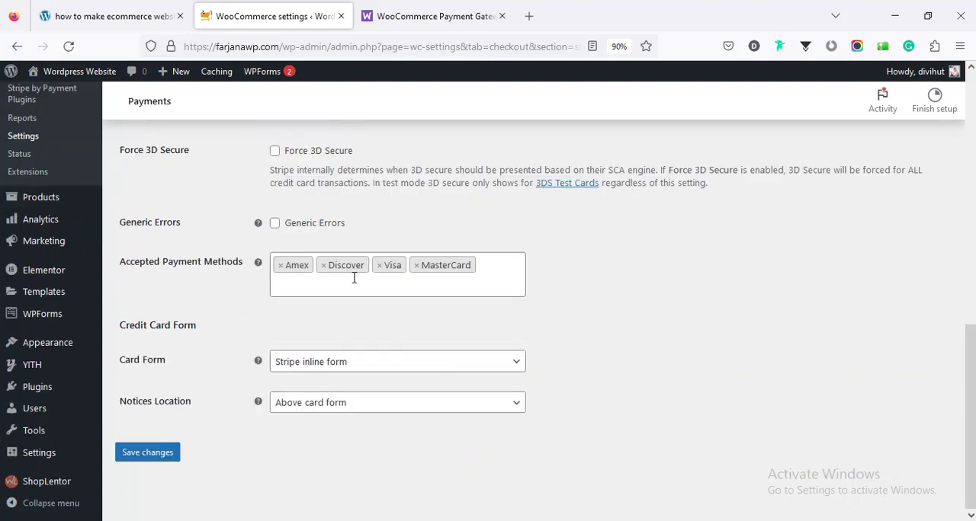
- Look through the card brands available for Stripe's accepted payment methods, leaving the current selection as it is
click(486, 261)
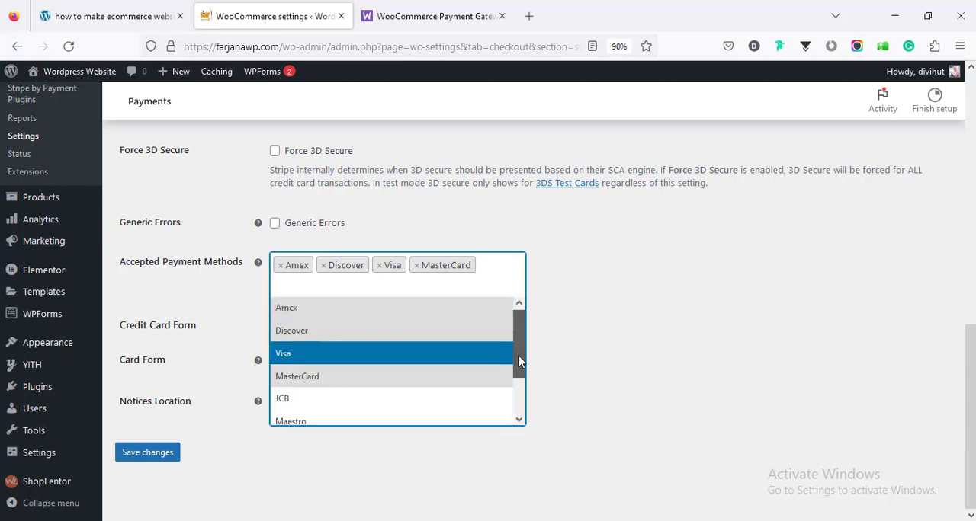
mouse_move(519, 352)
mouse_down()
mouse_move(518, 422)
mouse_move(523, 342)
mouse_up()
click(560, 317)
scroll(488, 353, up, 10)
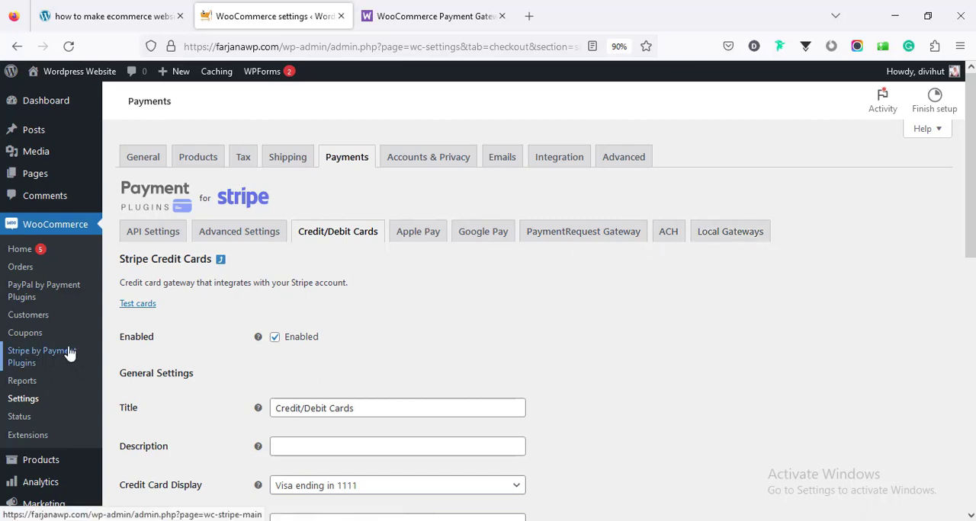
- Open the PayPal plugin's API settings, select production as the environment and look over the connection and webhook options
click(55, 294)
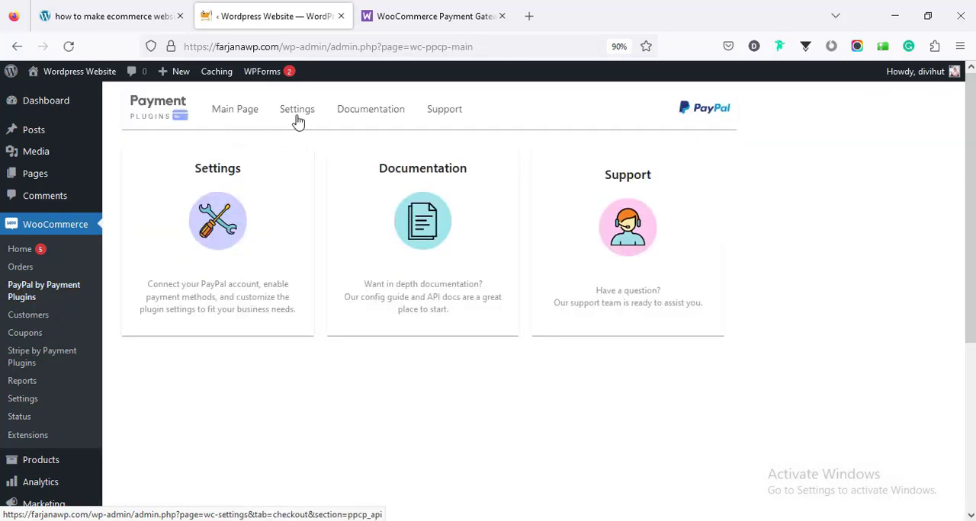
click(297, 118)
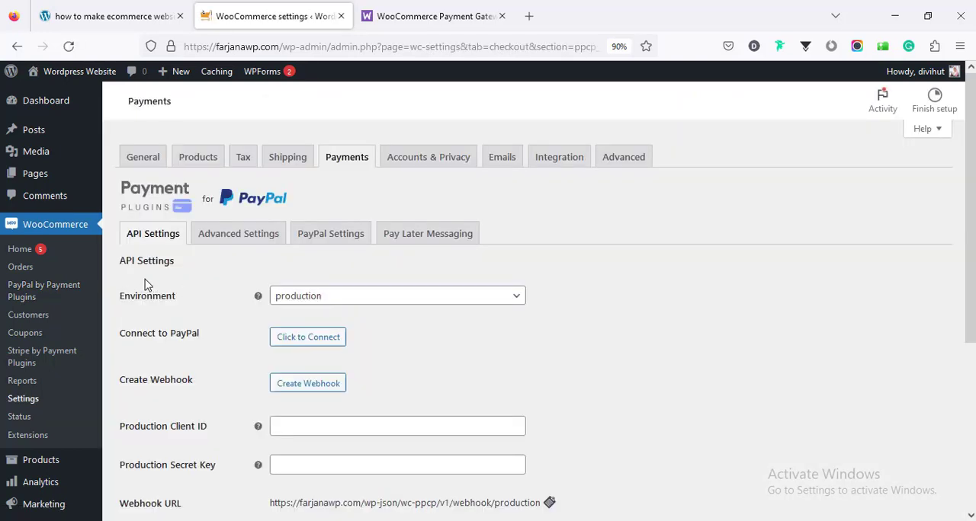
click(295, 303)
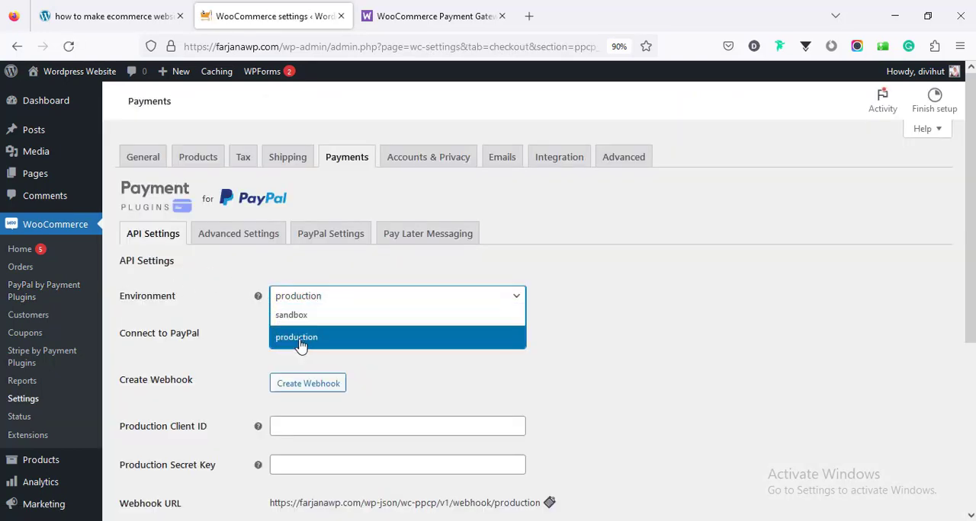
click(298, 340)
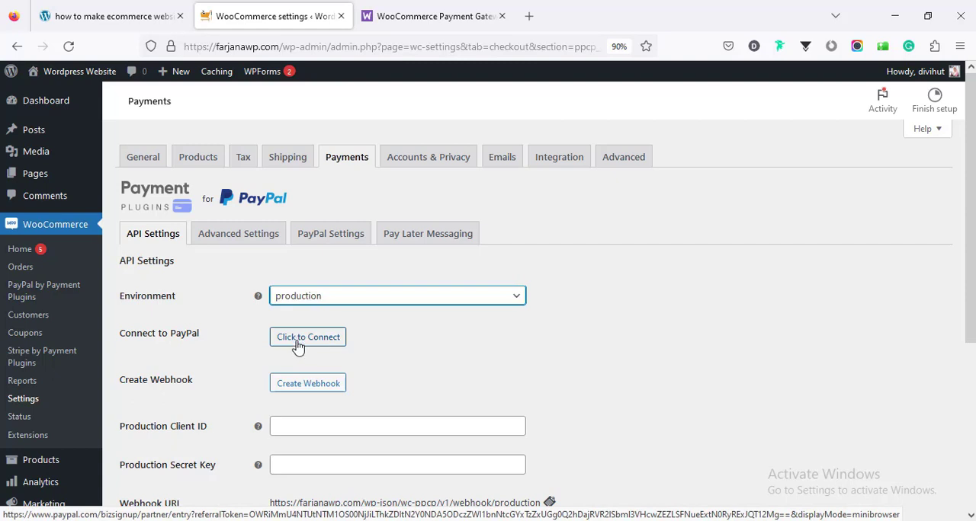
scroll(283, 369, down, 3)
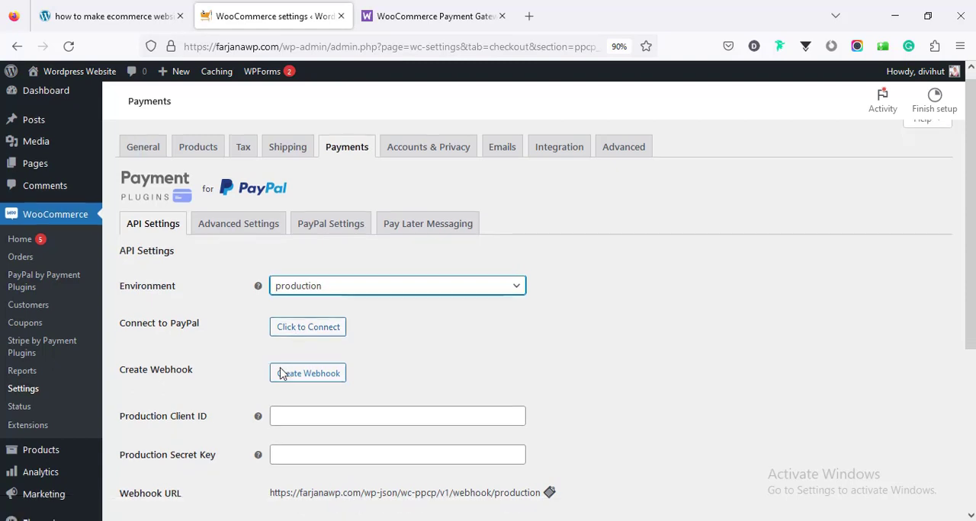
scroll(281, 367, up, 3)
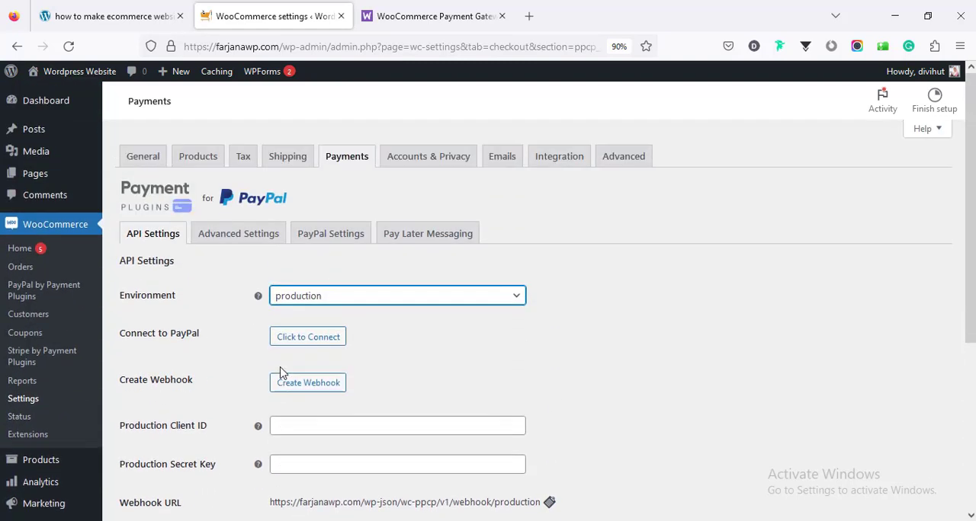
- Review the PayPal plugin's advanced settings, including display name, order prefix, locale, capture status and cart button locations
click(233, 234)
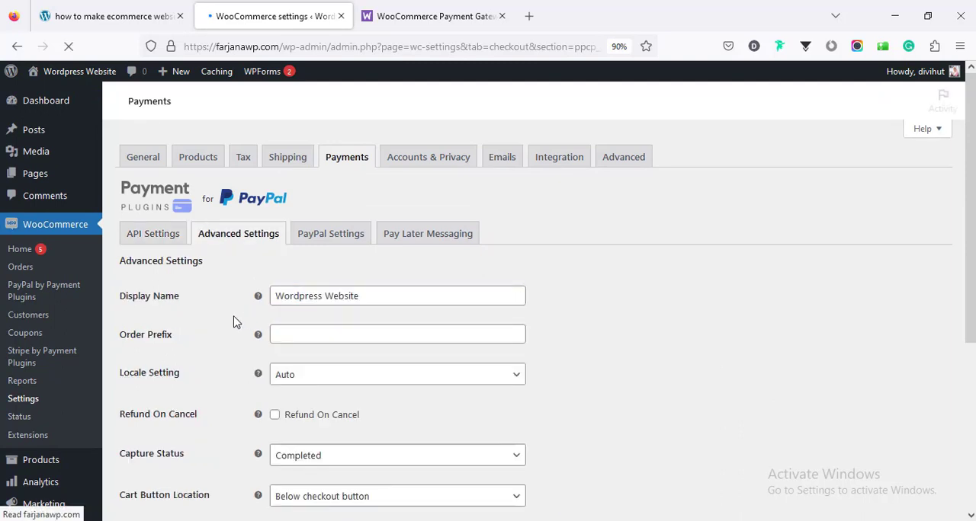
triple_click(301, 297)
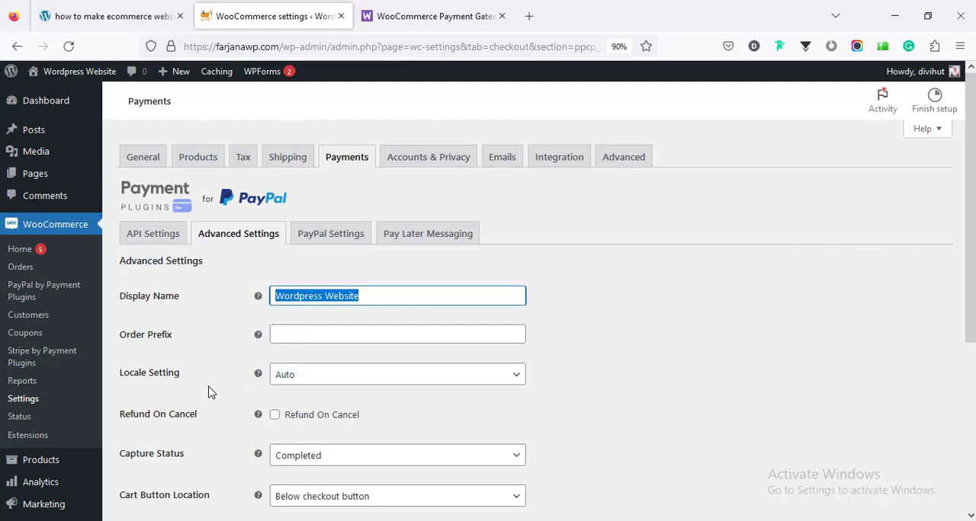
scroll(323, 378, down, 3)
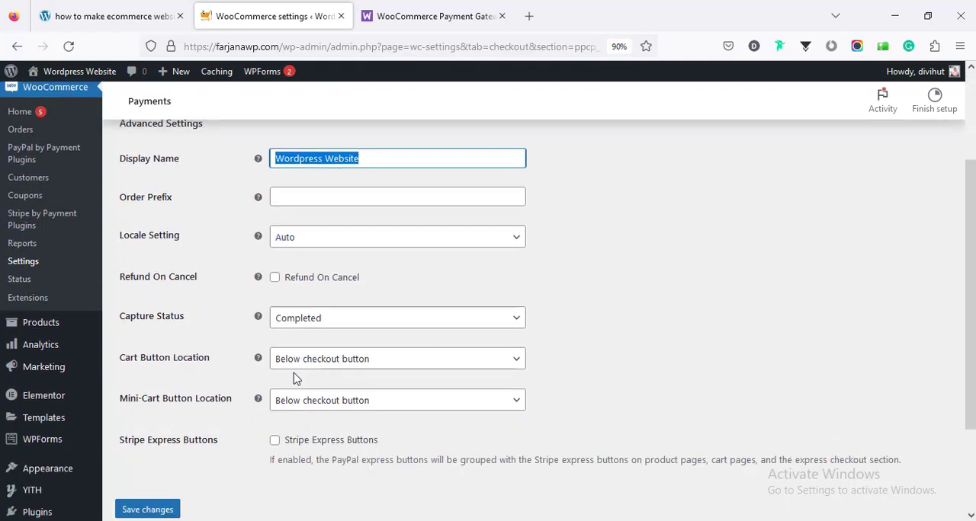
scroll(296, 379, down, 3)
scroll(294, 371, up, 6)
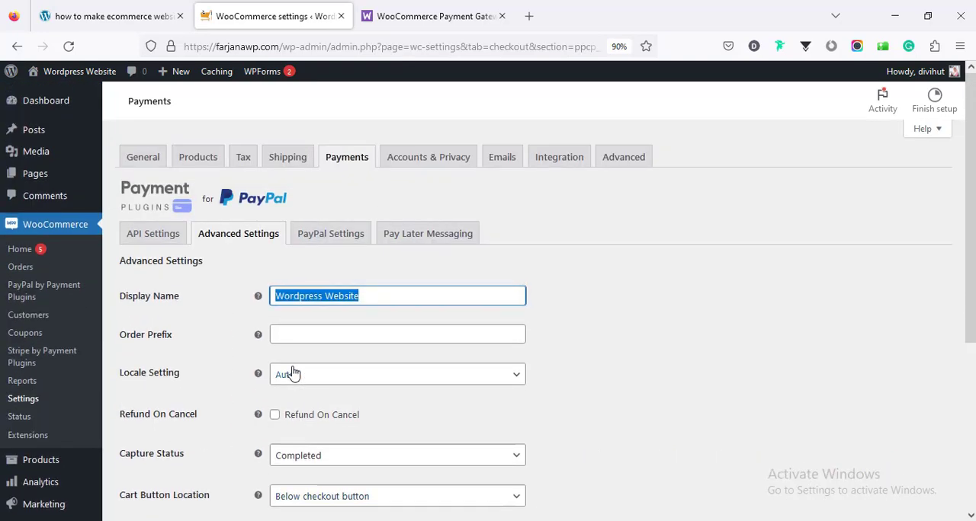
- Enable the PayPal gateway in the PayPal settings, look over its payment and button design options, and save the changes
click(320, 243)
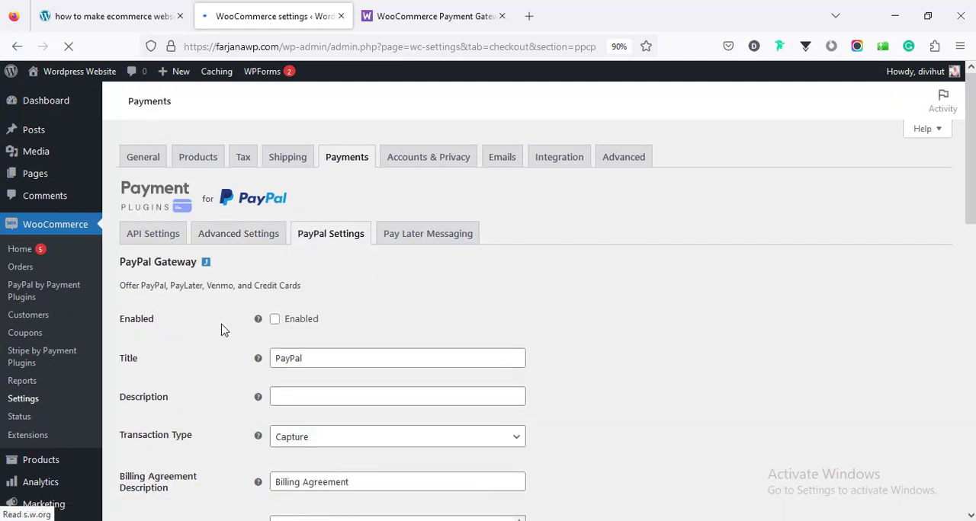
click(275, 320)
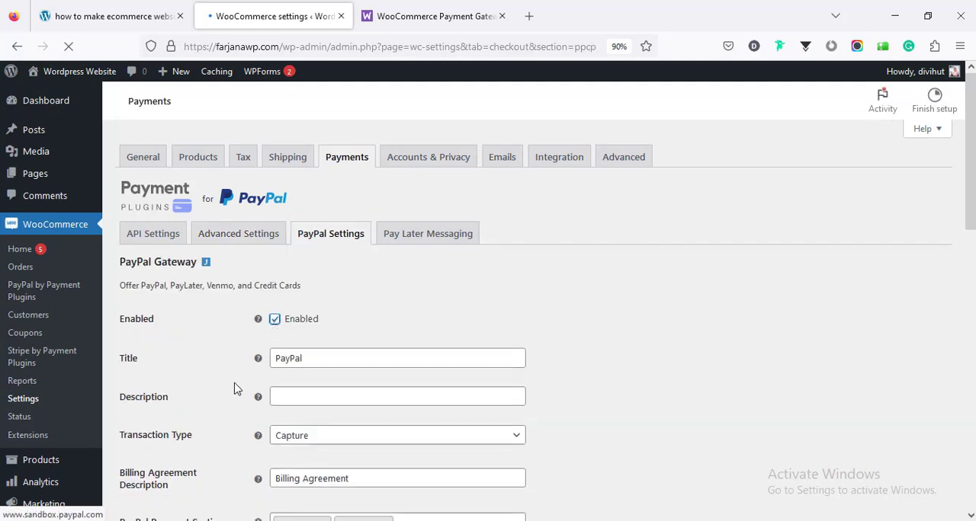
scroll(233, 394, down, 3)
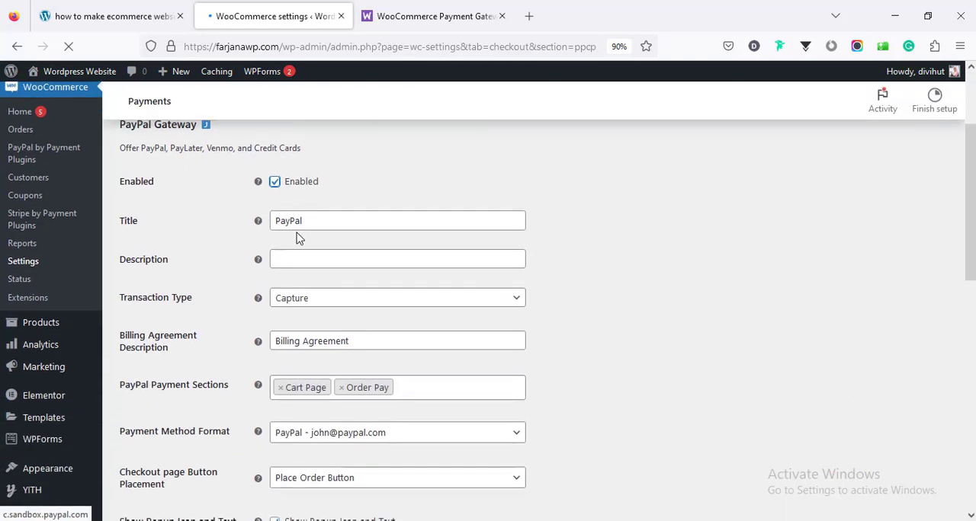
scroll(270, 381, down, 2)
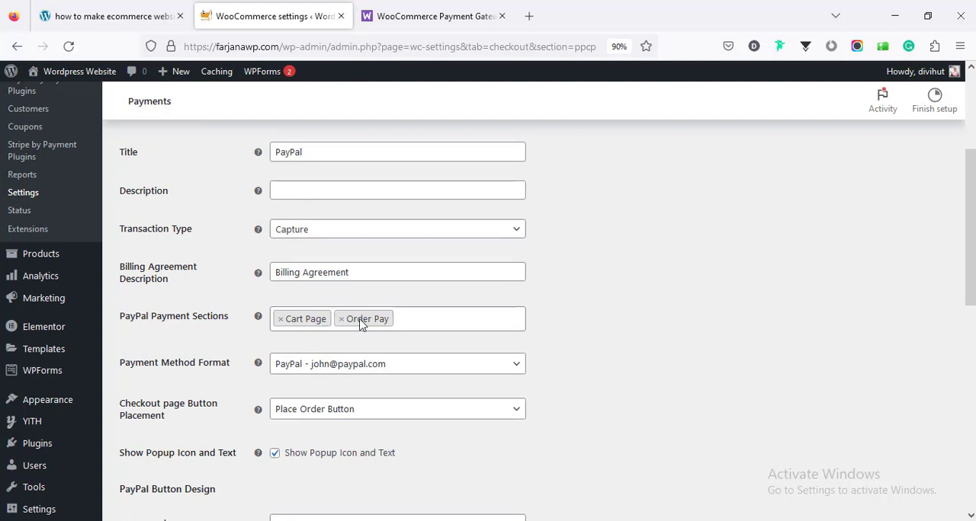
scroll(255, 421, down, 2)
scroll(252, 423, down, 10)
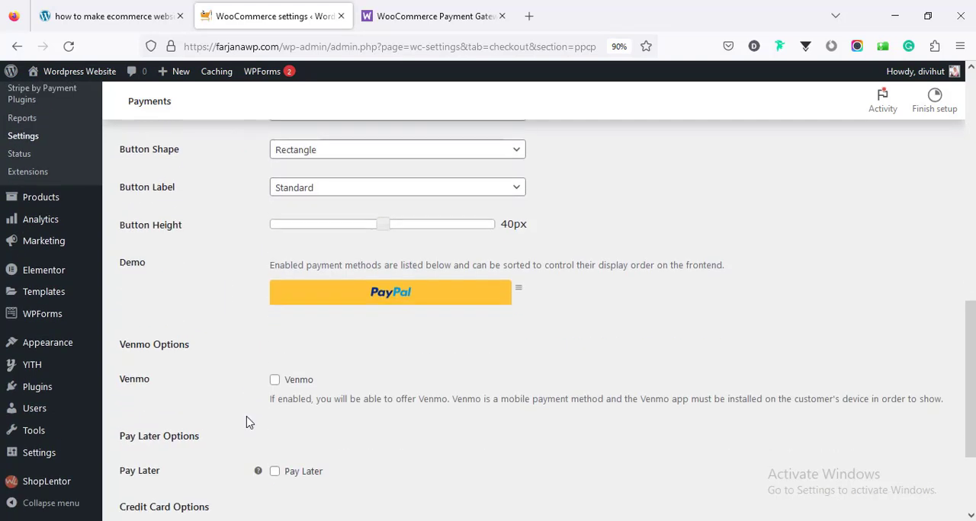
click(169, 455)
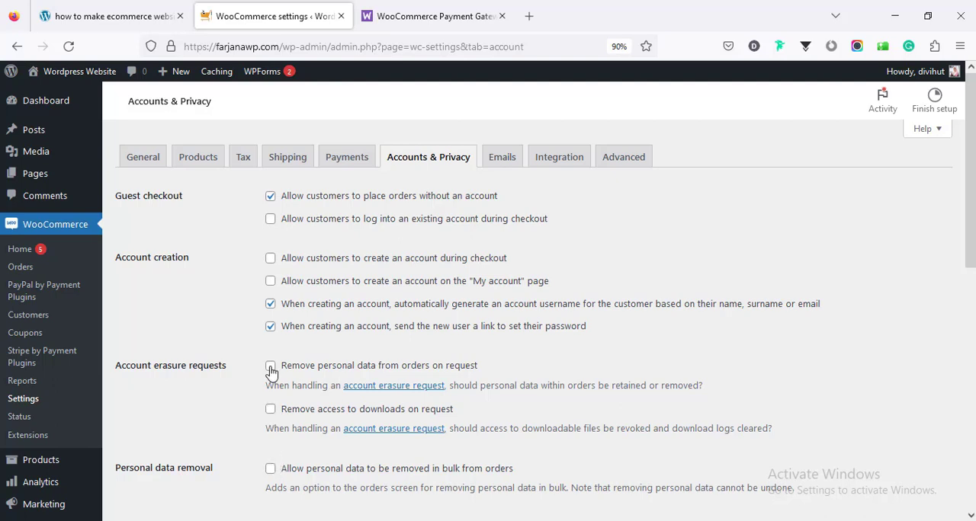
- Review WooCommerce's email notifications, sender options and email template settings, and open the integration settings
click(508, 158)
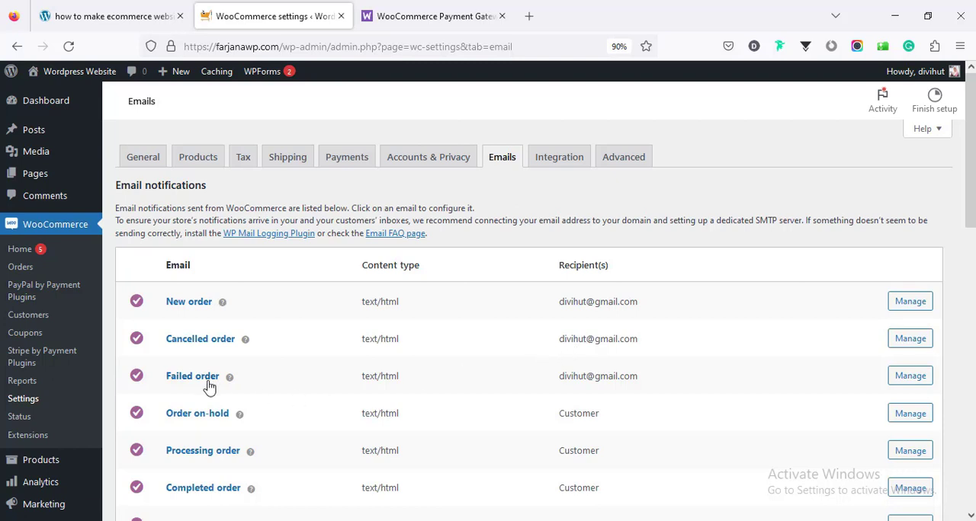
scroll(577, 366, down, 3)
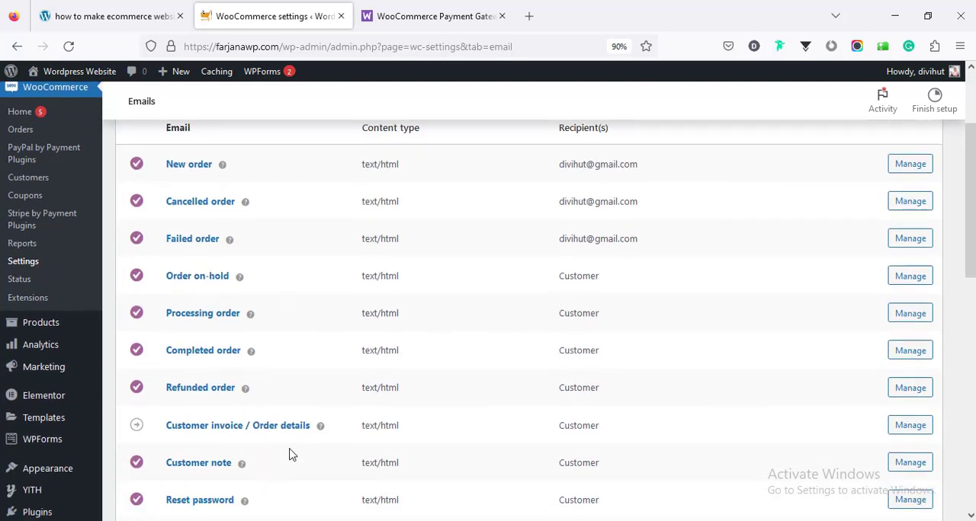
scroll(289, 450, down, 5)
scroll(296, 442, down, 3)
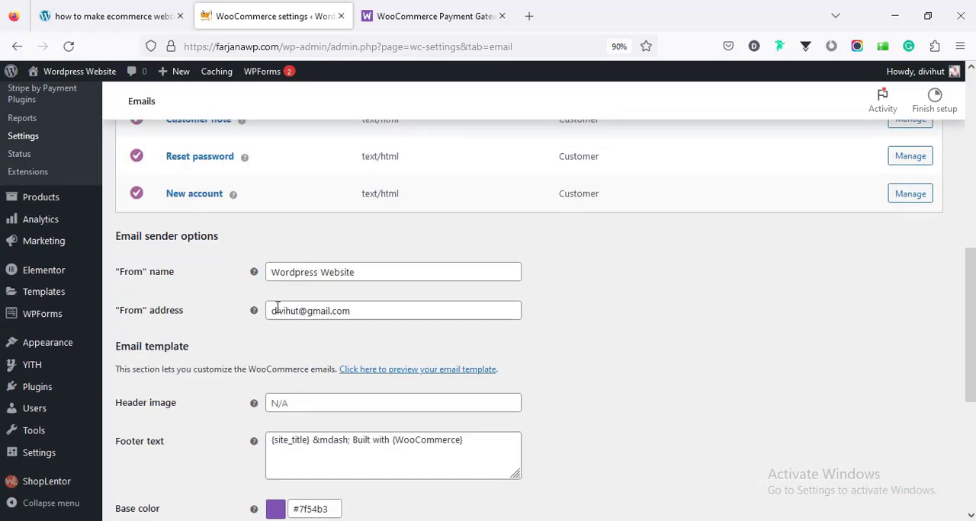
scroll(311, 341, down, 3)
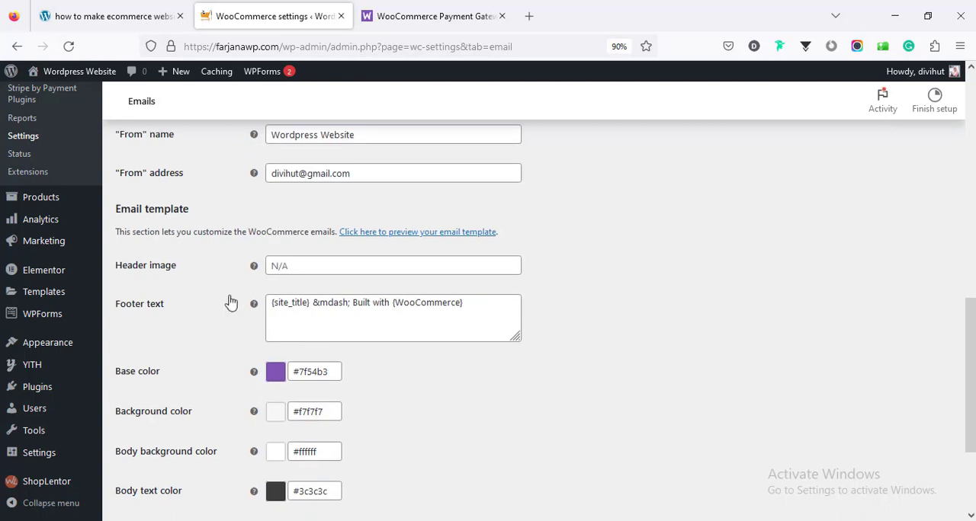
click(299, 268)
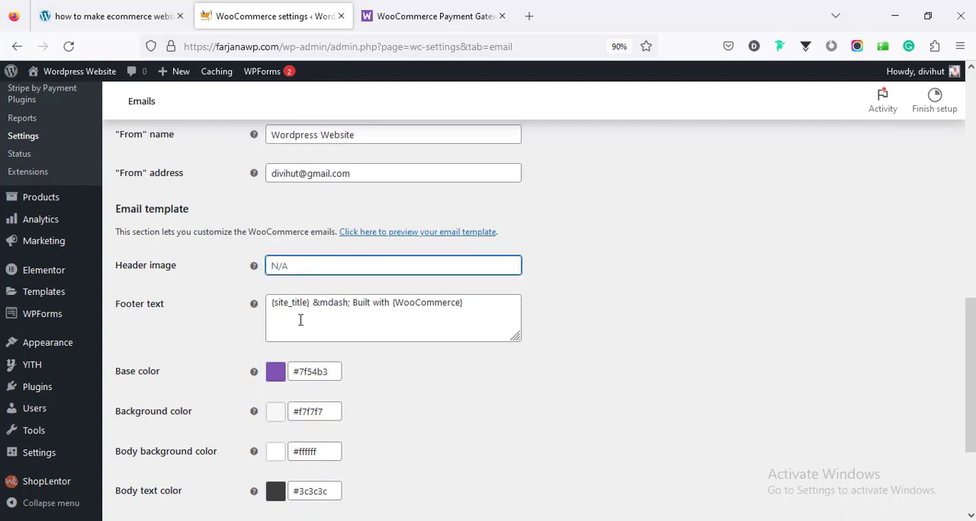
click(300, 320)
scroll(288, 385, down, 3)
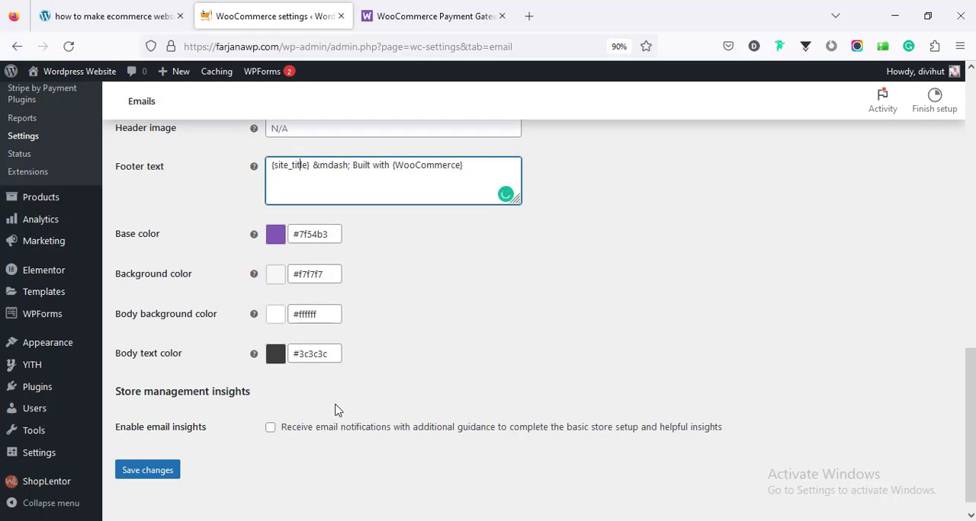
scroll(337, 410, up, 10)
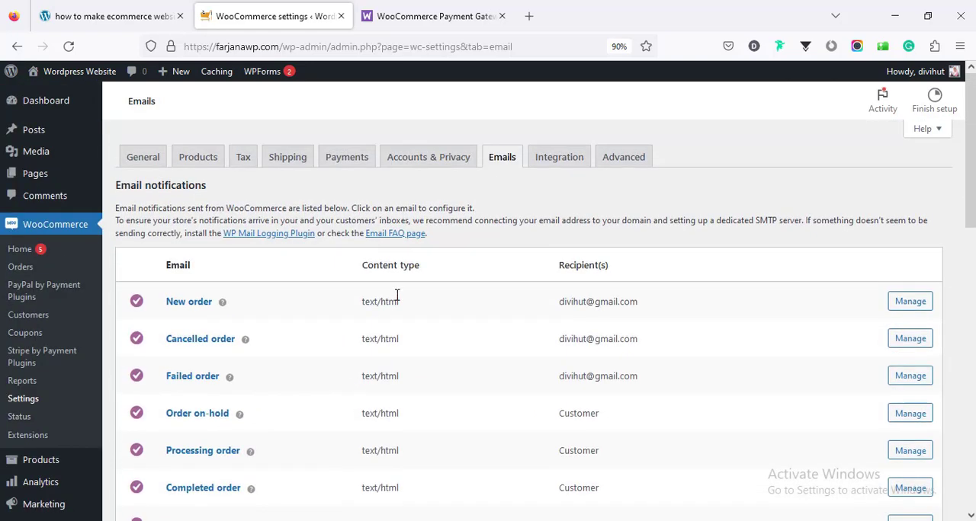
click(568, 166)
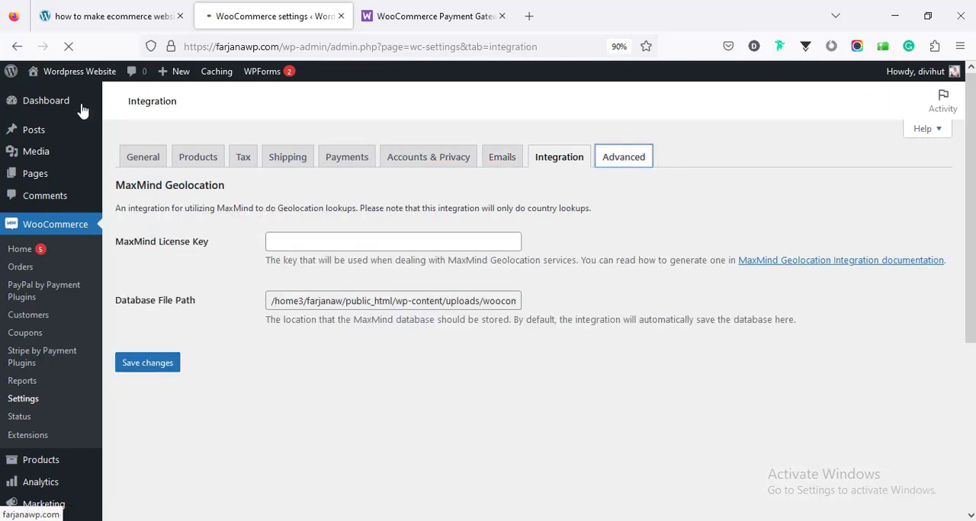
- Open the live storefront in a new browser tab and add Mitho Sun Protection Cream and Tulsi Neem Face Wash to the cart
mouse_move(86, 76)
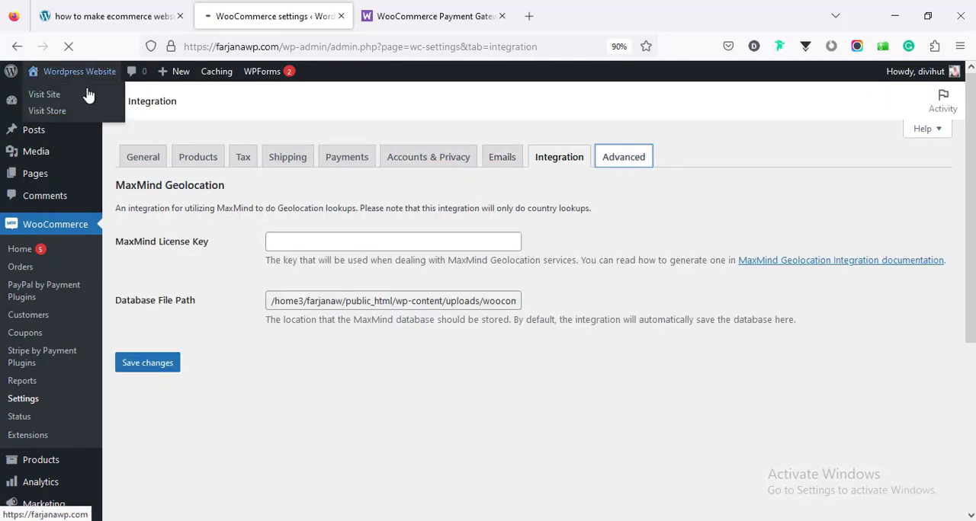
click(88, 99)
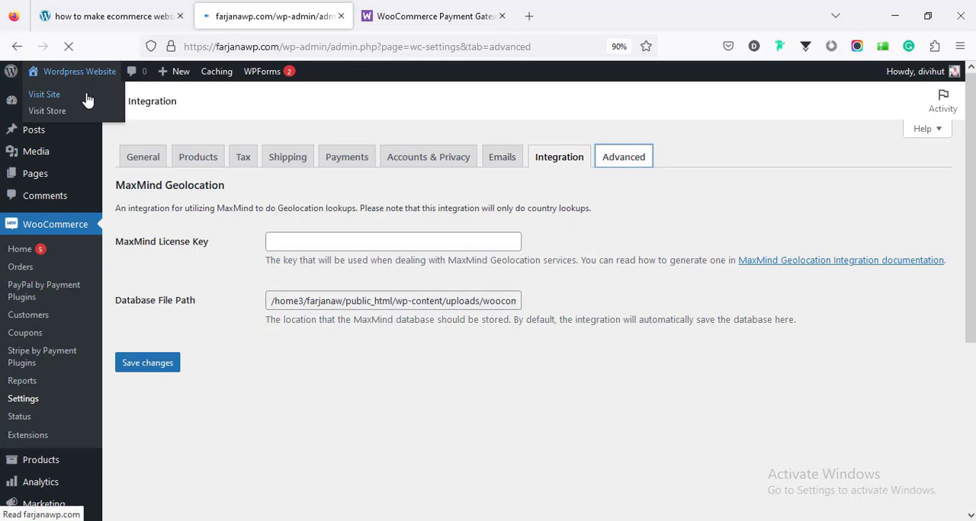
scroll(487, 304, down, 10)
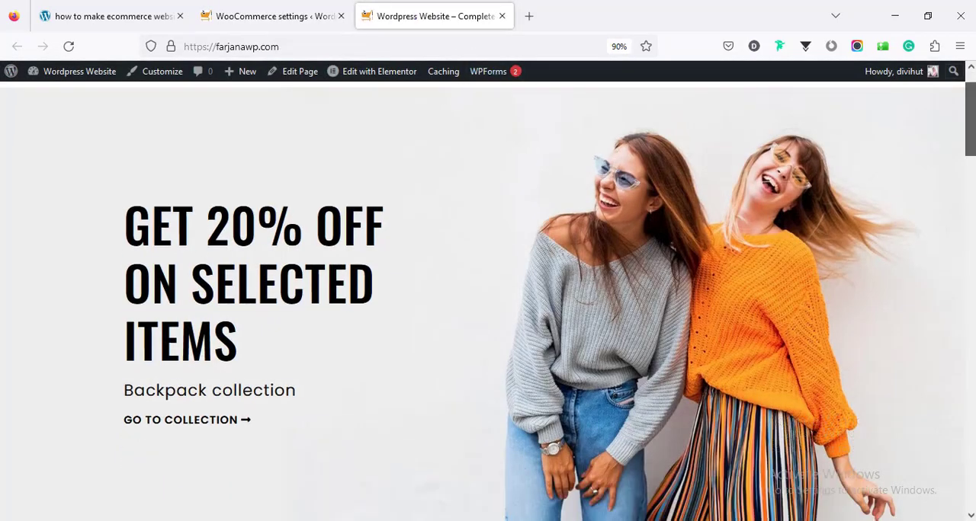
scroll(488, 305, down, 5)
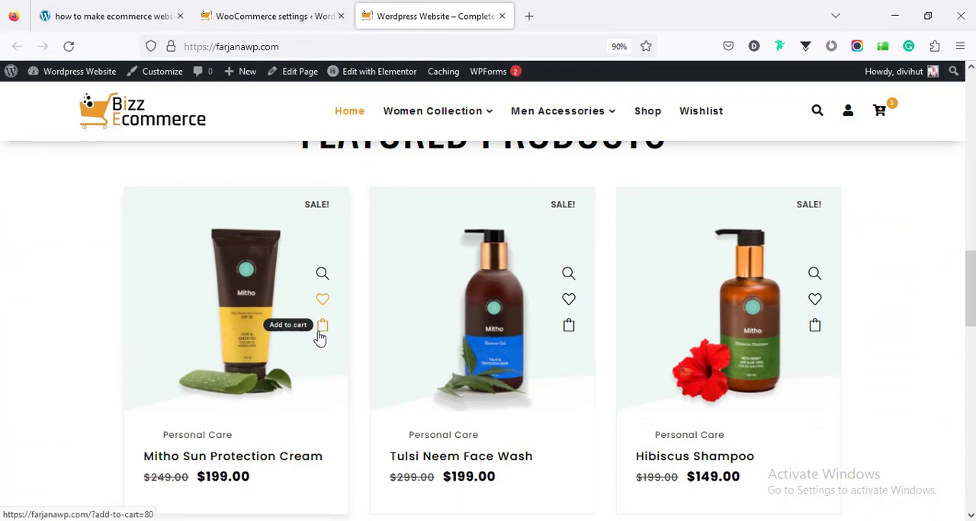
click(569, 332)
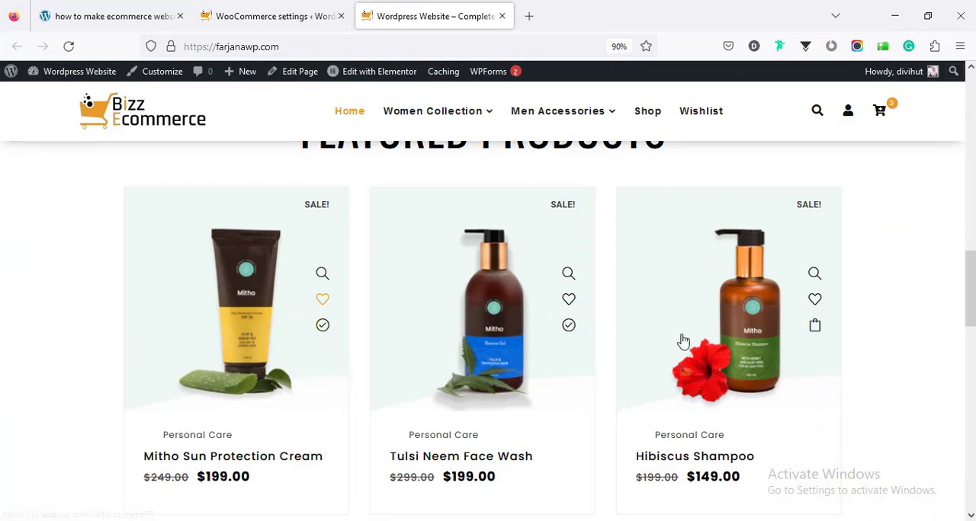
- Open the storefront's cart page and check the listed products, the coupon field and the cart totals
drag(971, 319, 971, 137)
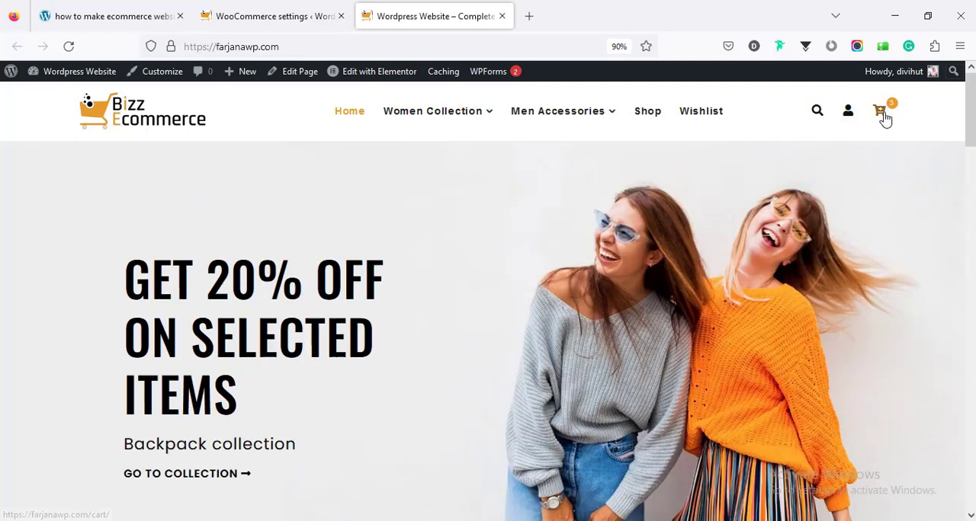
click(882, 113)
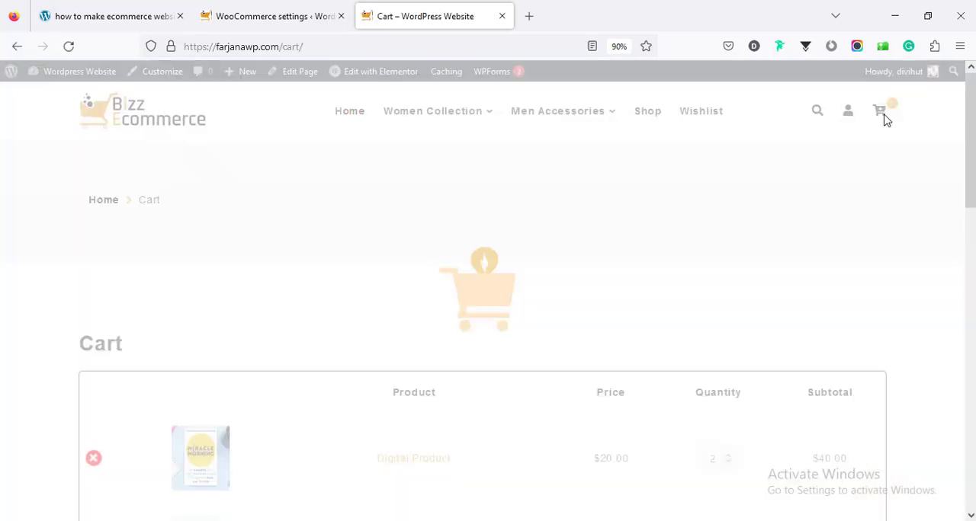
scroll(487, 297, down, 5)
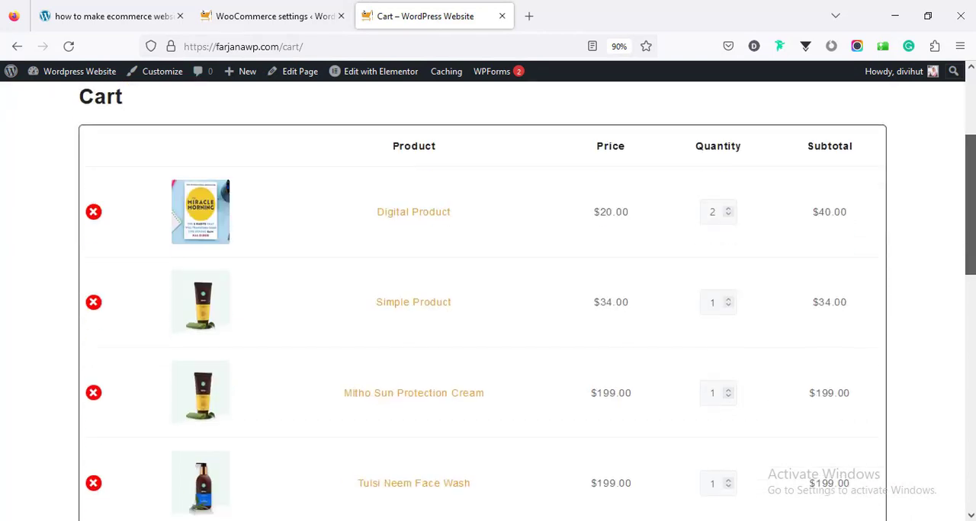
scroll(487, 331, down, 3)
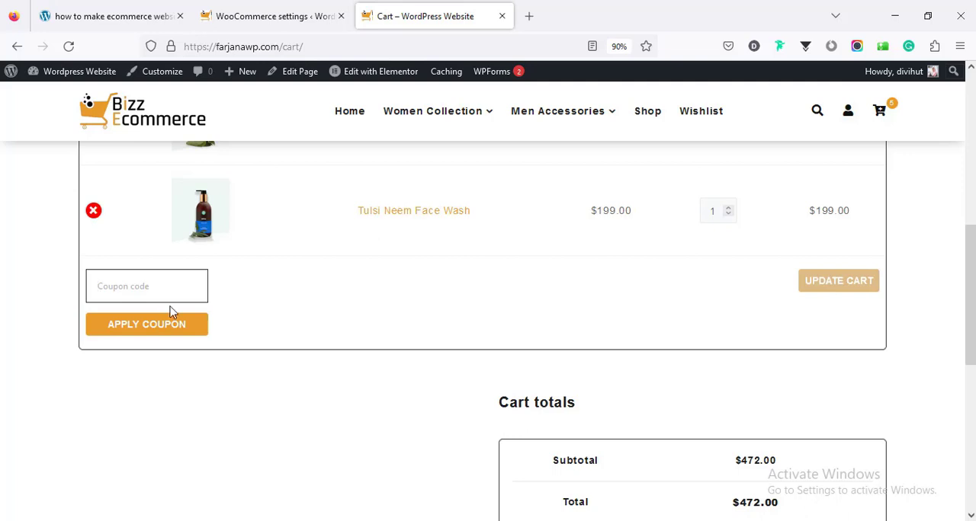
- Proceed from the cart to checkout, dismiss the Stripe alert, and look over the billing form and payment methods
scroll(846, 333, down, 3)
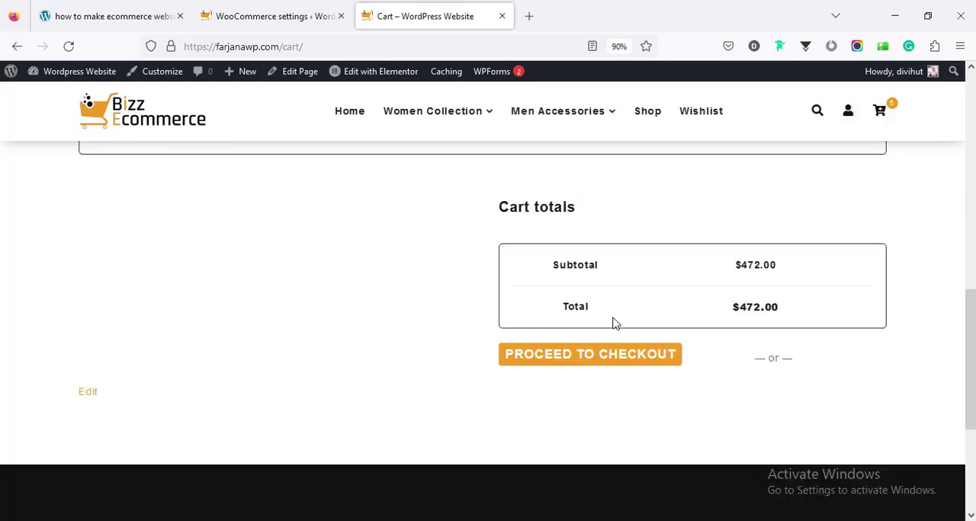
click(601, 364)
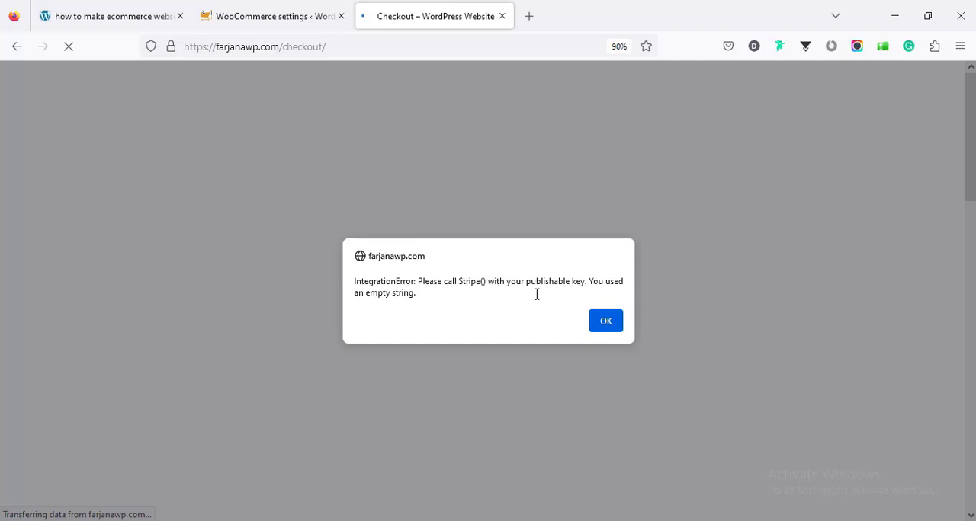
click(611, 326)
drag(971, 173, 972, 291)
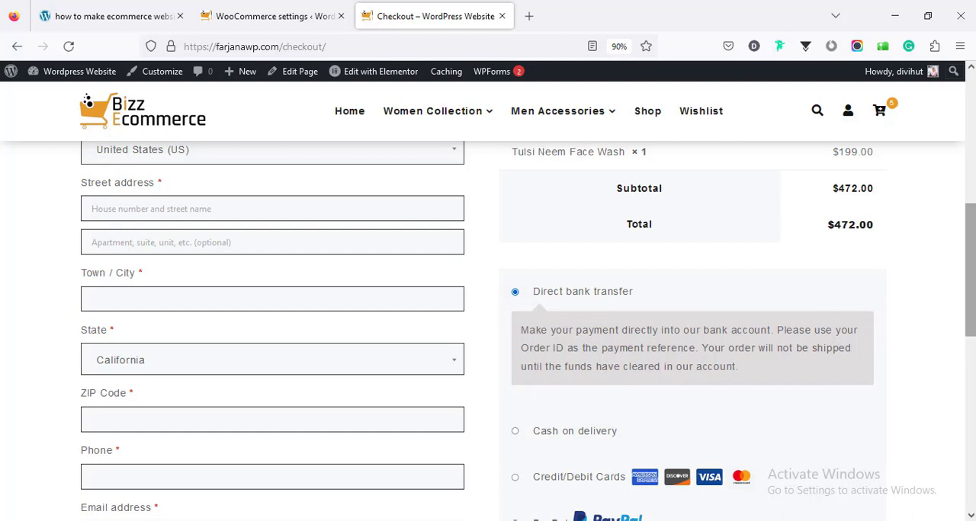
drag(971, 299, 971, 355)
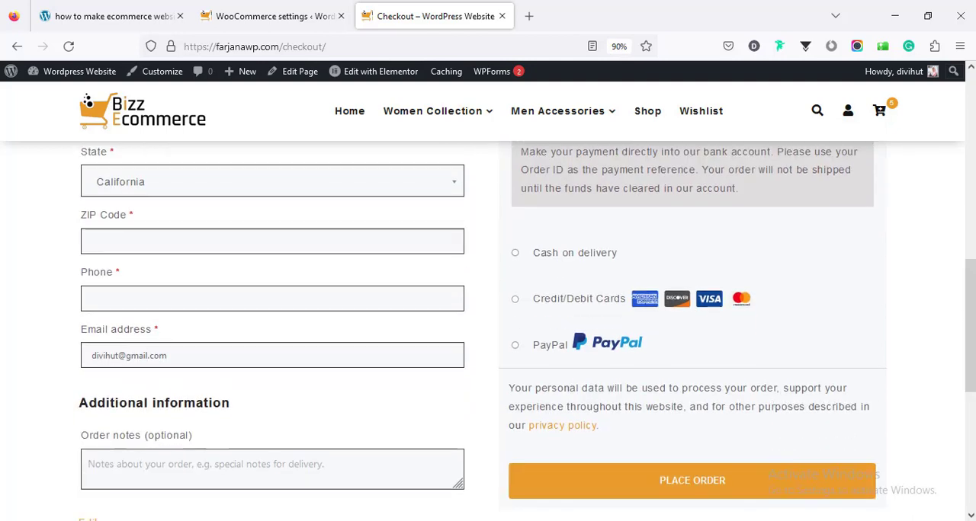
- Check what the Credit/Debit Cards and PayPal payment options show on the checkout page
click(560, 300)
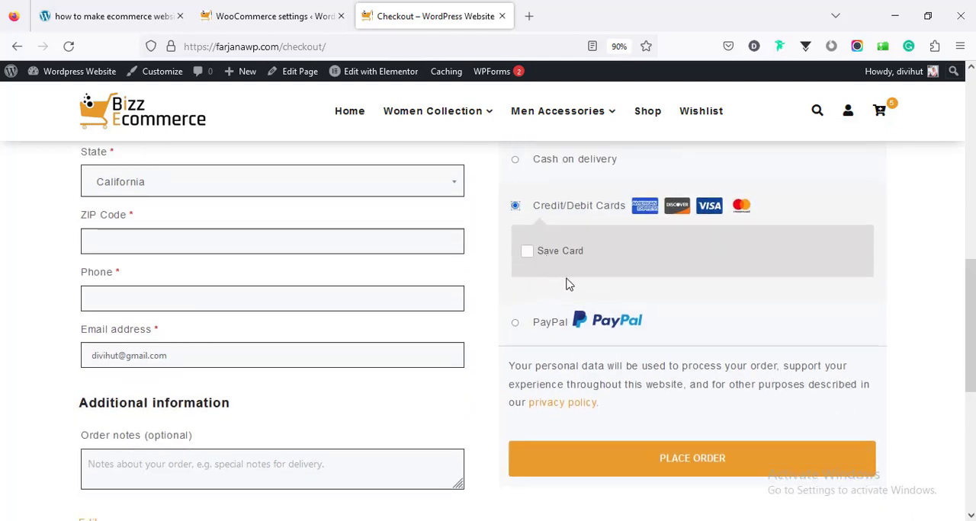
scroll(614, 296, up, 1)
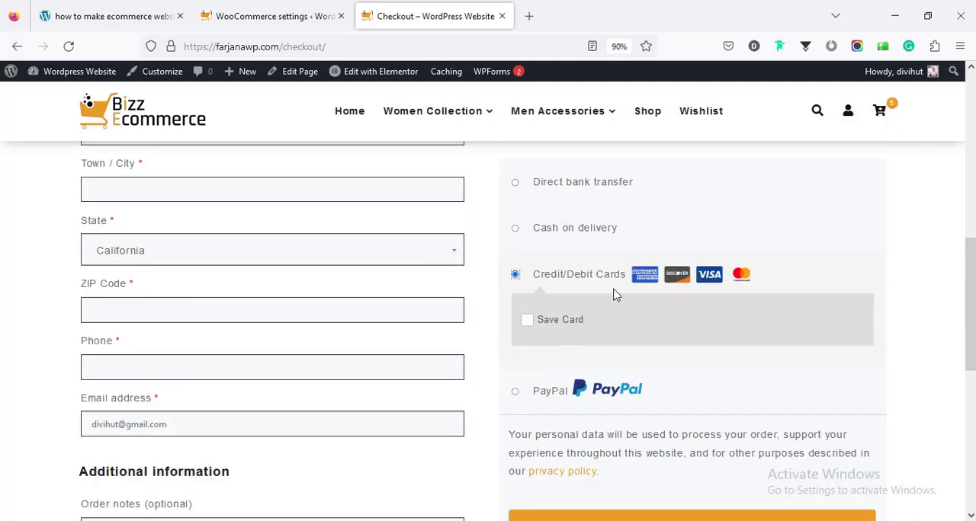
click(515, 391)
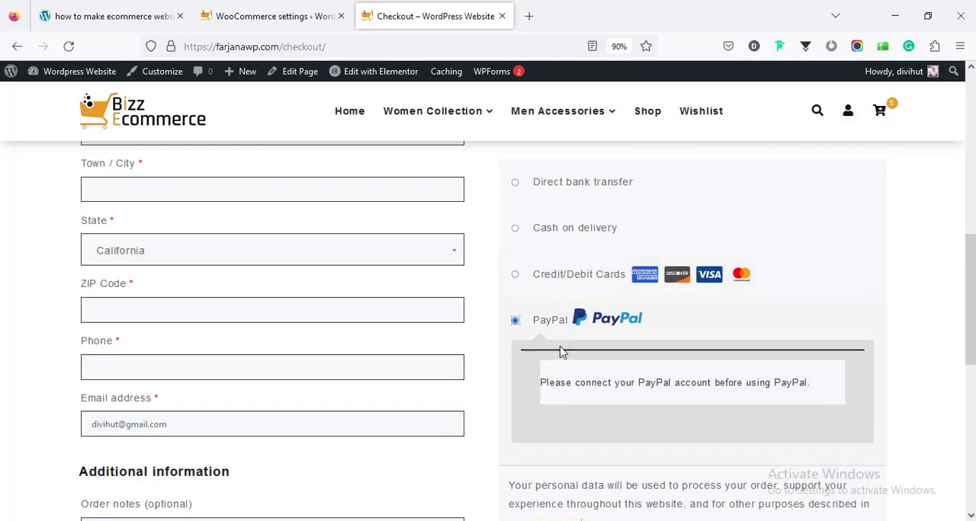
click(515, 276)
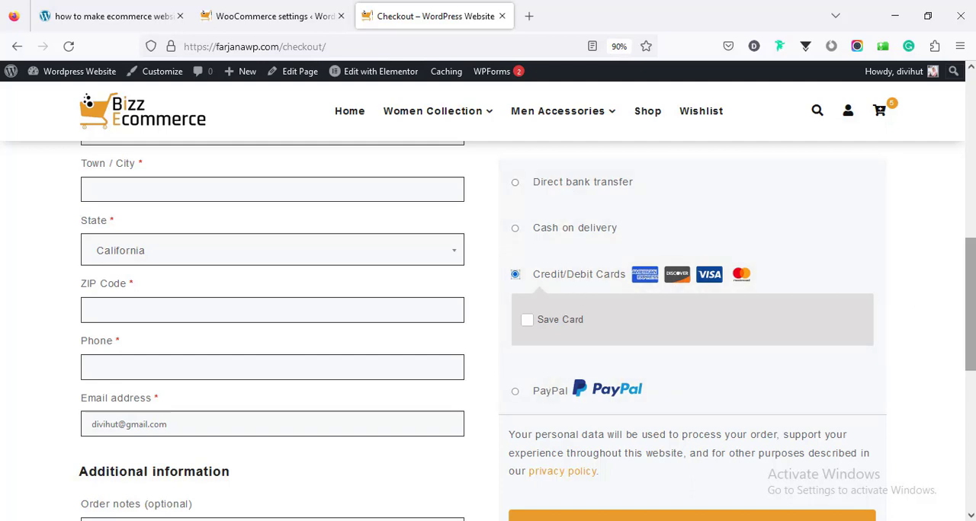
drag(970, 307, 970, 276)
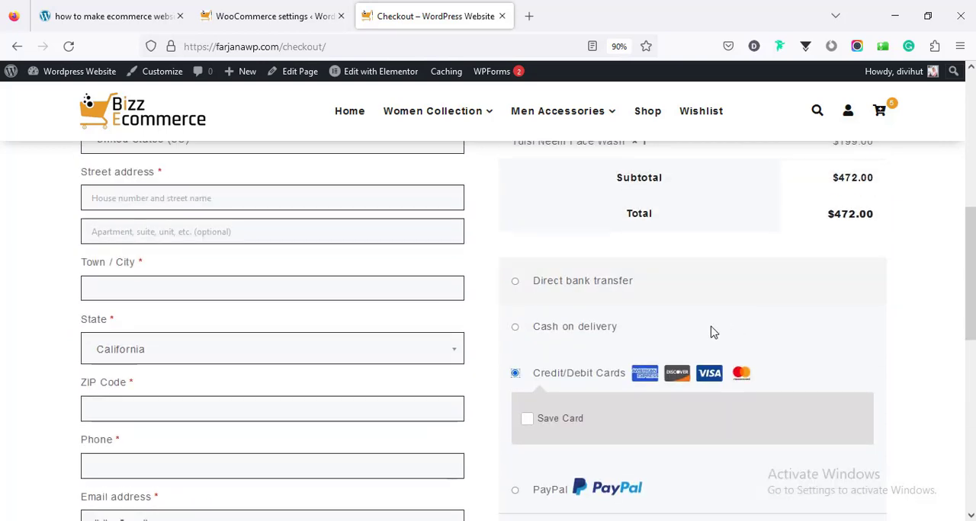
- Choose Cash on delivery, complete the required billing details with Bangladesh as the country, and place the order
click(601, 328)
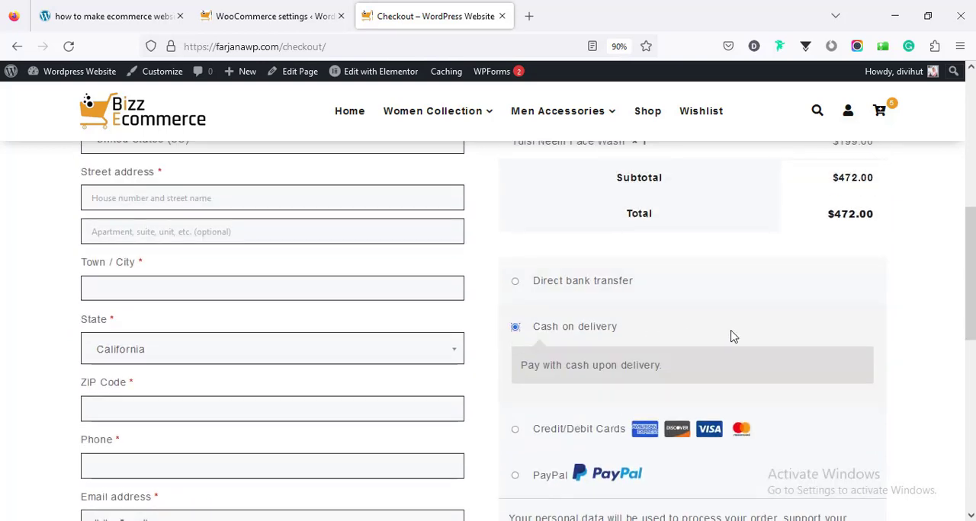
scroll(945, 328, down, 3)
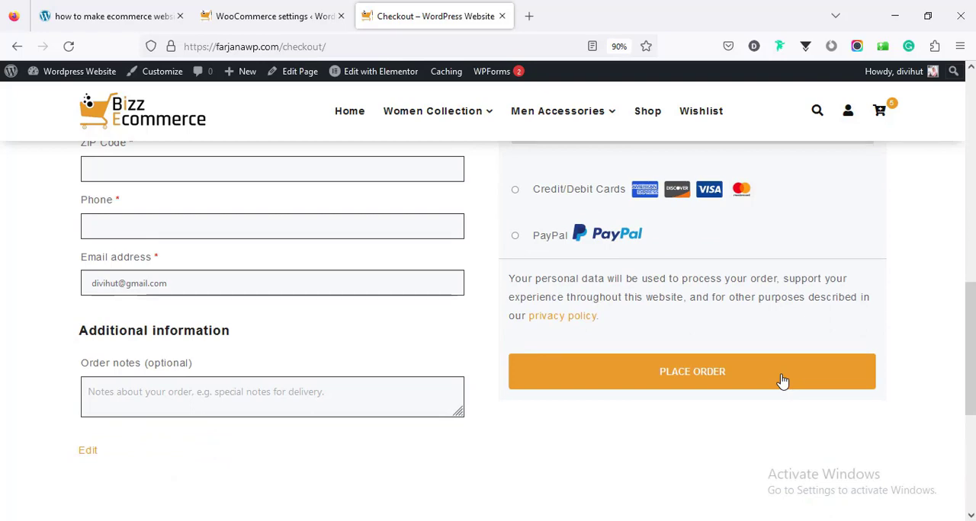
click(782, 380)
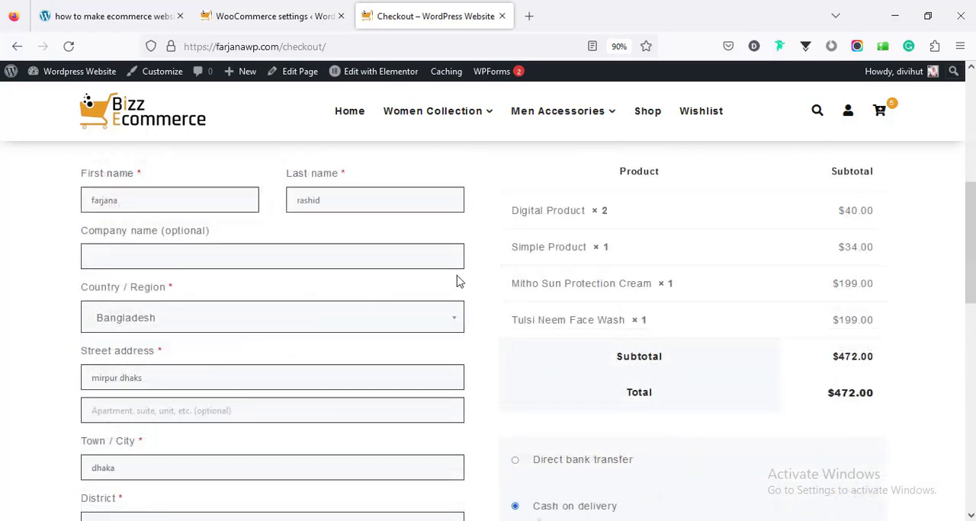
scroll(455, 279, down, 4)
scroll(518, 313, down, 3)
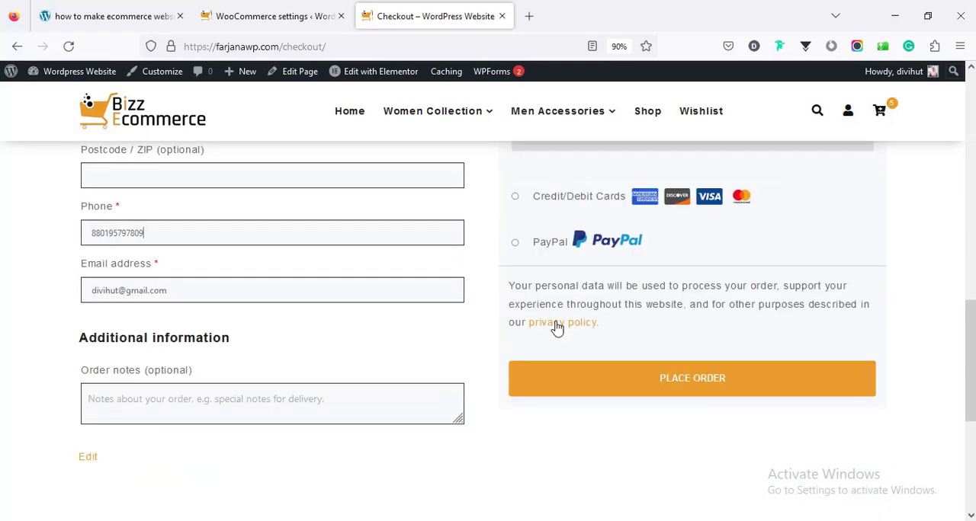
click(641, 391)
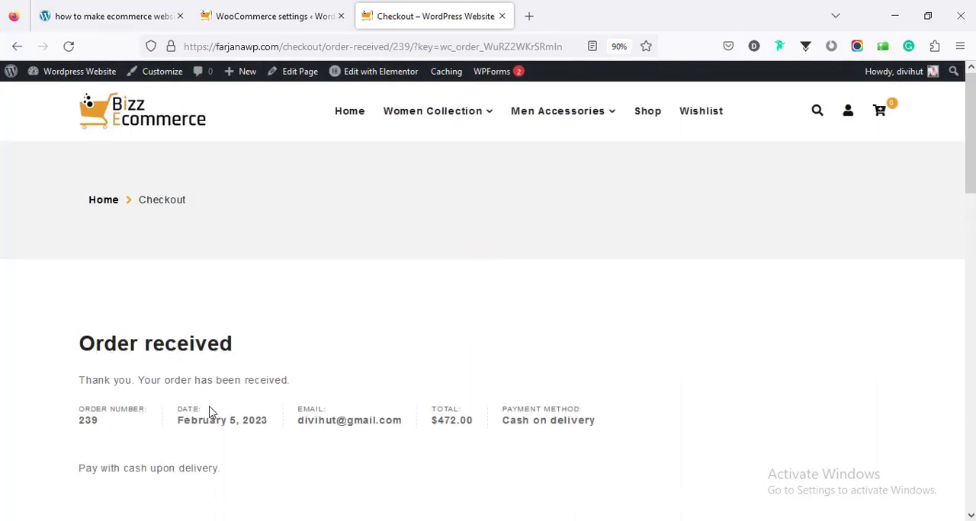
- Review the order confirmation page, including the order summary, product list, payment method and billing address
scroll(212, 404, down, 5)
scroll(215, 381, down, 5)
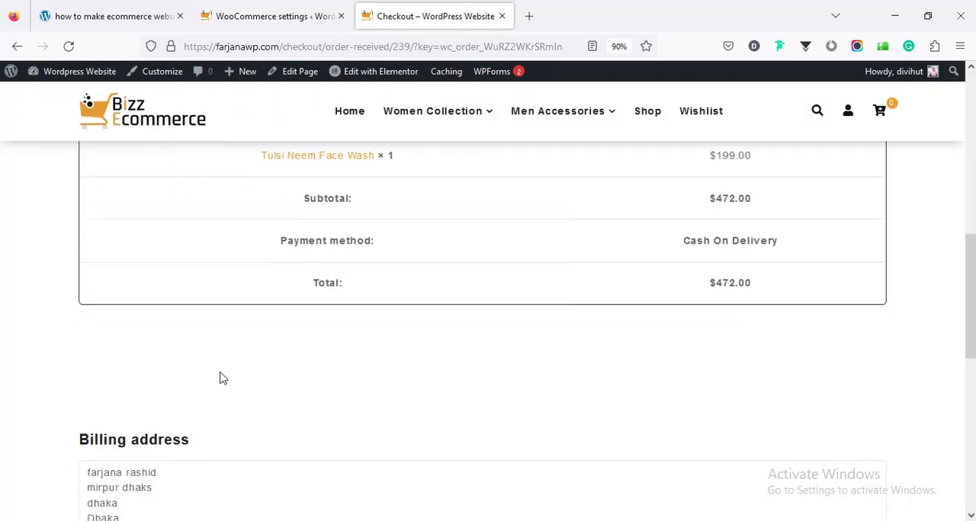
scroll(219, 378, down, 4)
scroll(219, 378, up, 10)
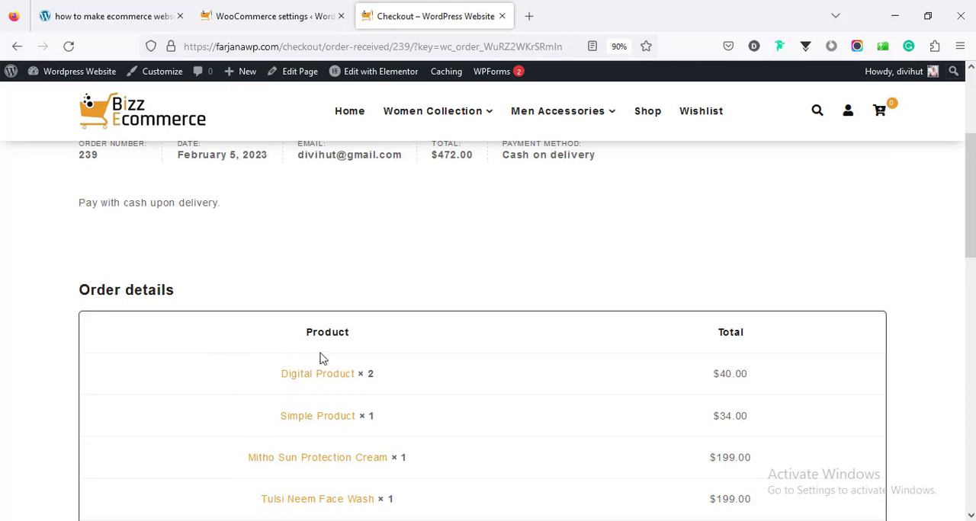
scroll(320, 359, down, 1)
scroll(321, 359, up, 4)
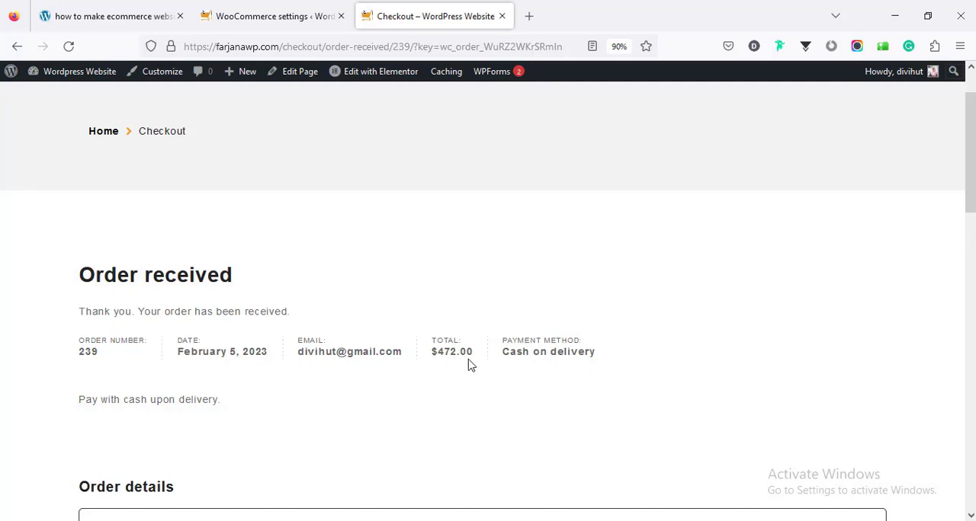
scroll(412, 397, up, 1)
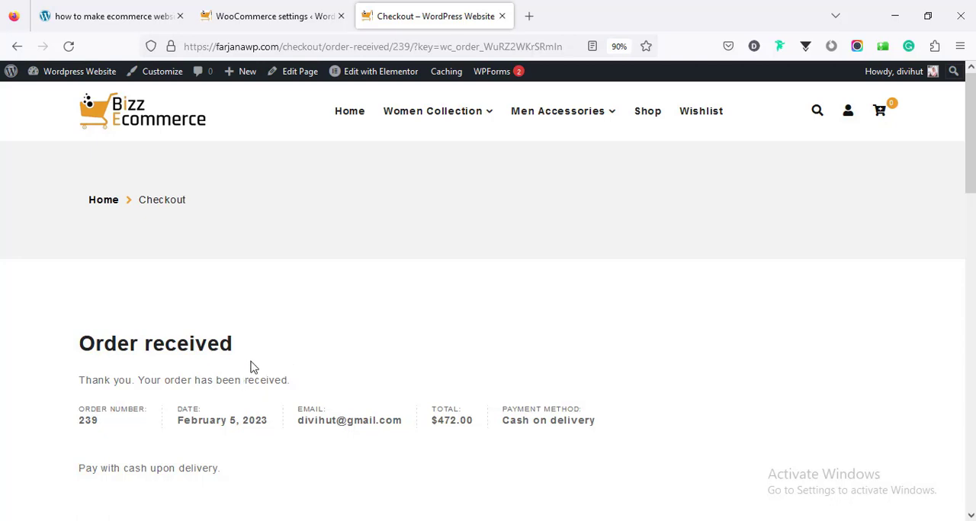
- Switch to the WordPress admin and open the newly placed order from WooCommerce's order list
click(283, 24)
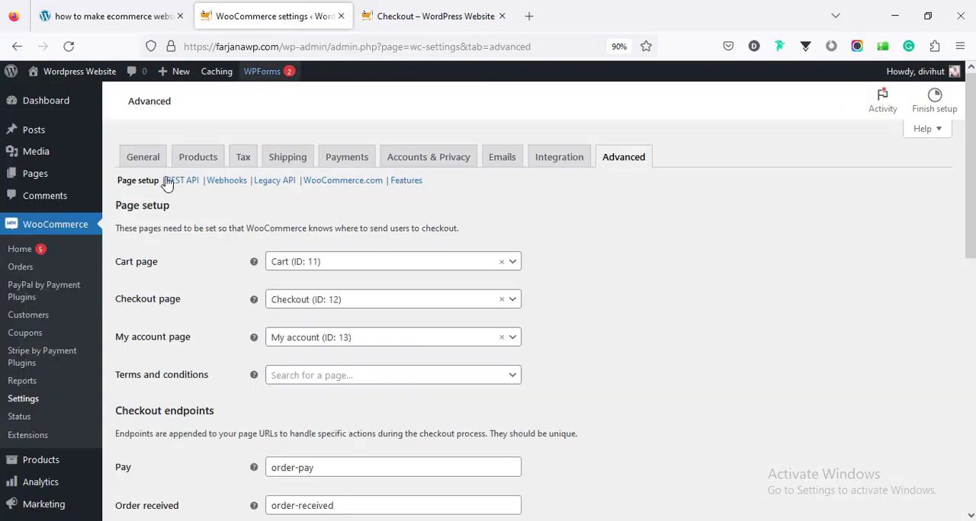
click(39, 270)
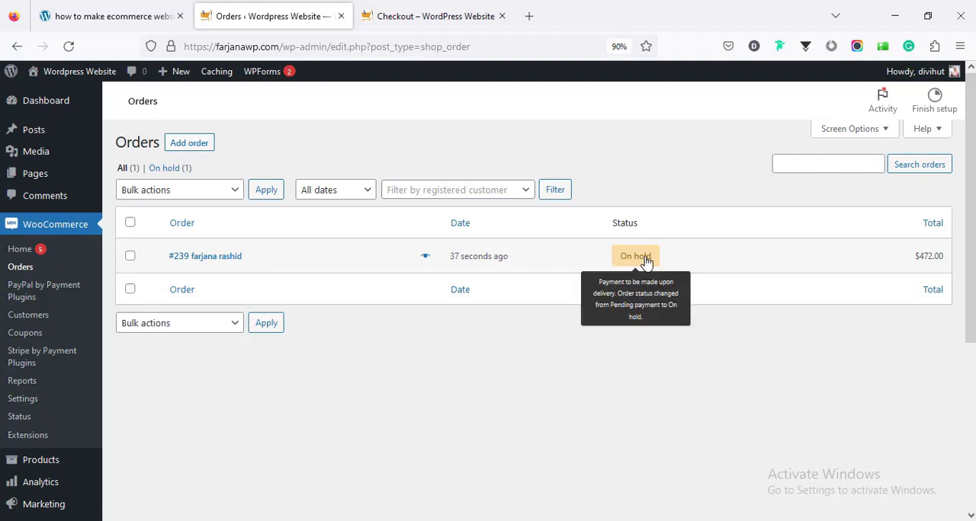
click(190, 259)
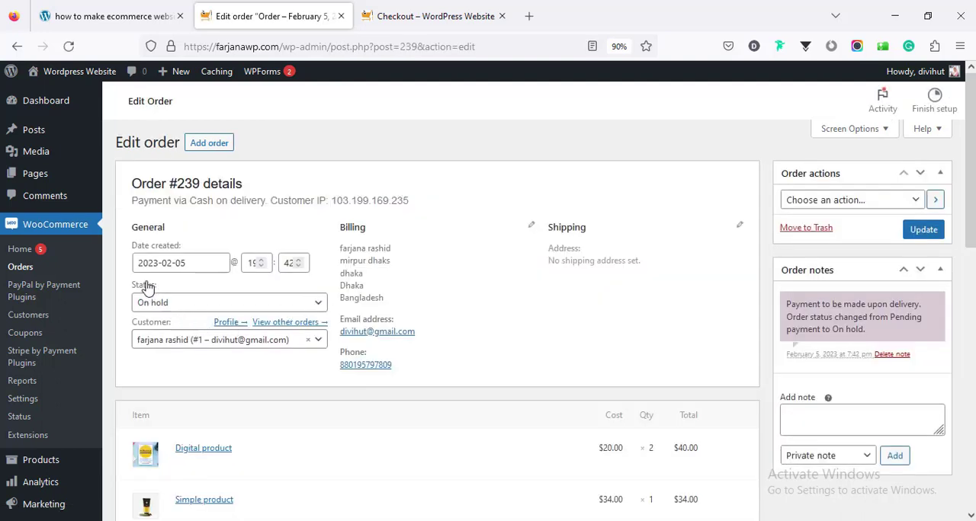
- Set the order's status to Processing and look over its item list
click(162, 304)
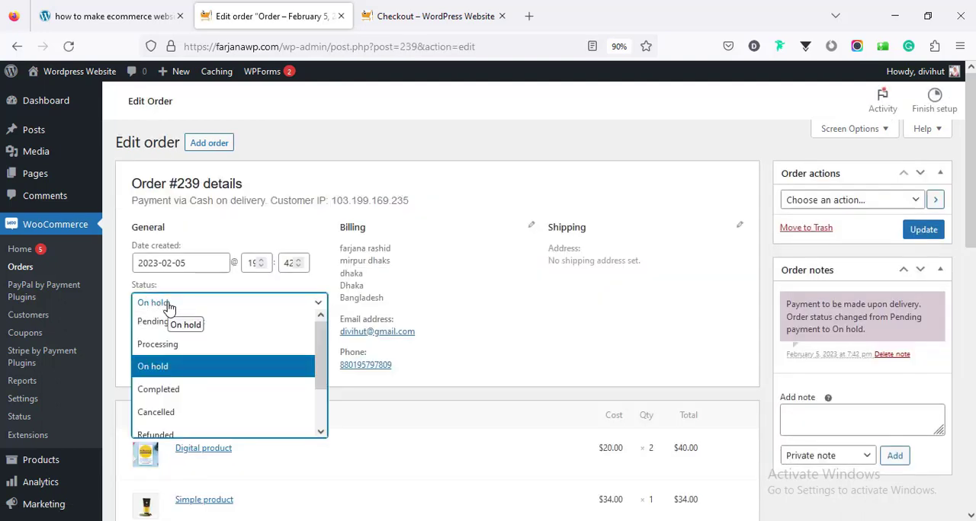
click(200, 345)
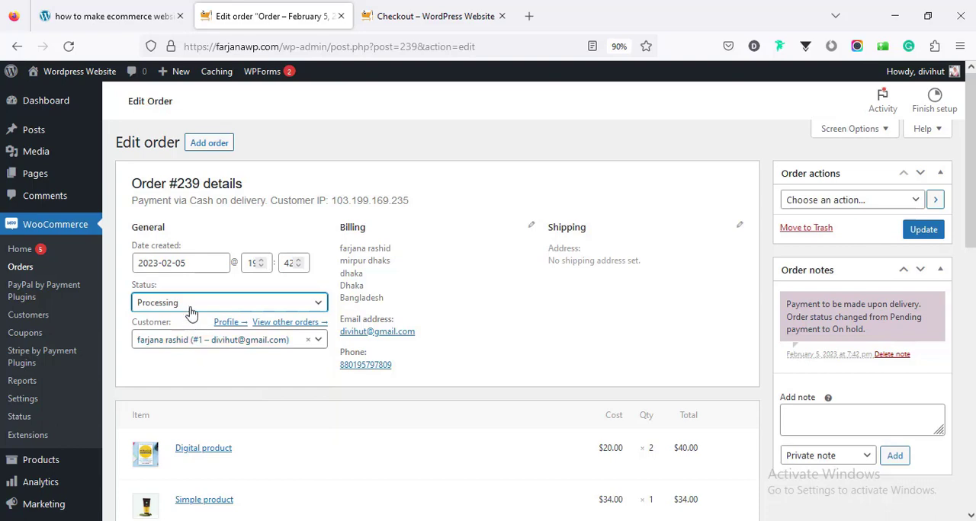
scroll(215, 341, down, 2)
scroll(217, 328, down, 2)
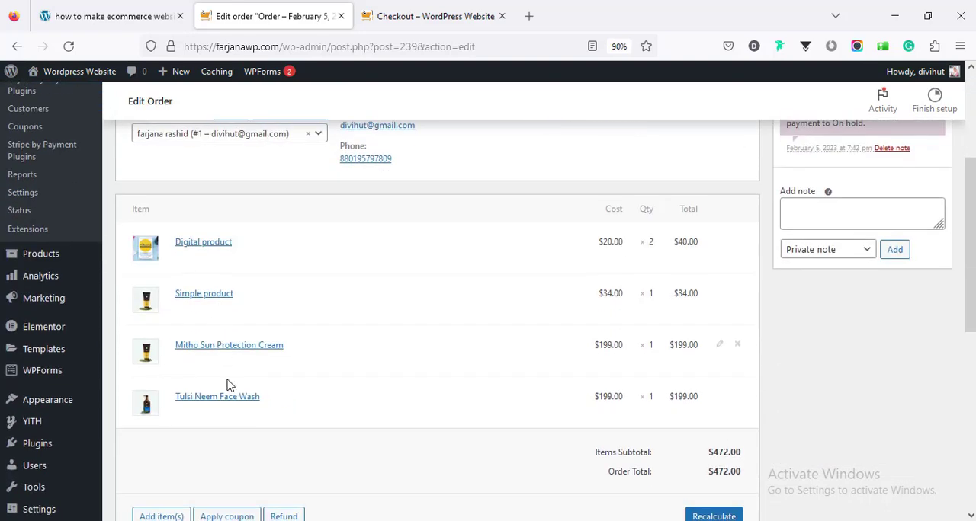
scroll(231, 383, up, 5)
- Set the order's status to Completed and update the order
click(228, 309)
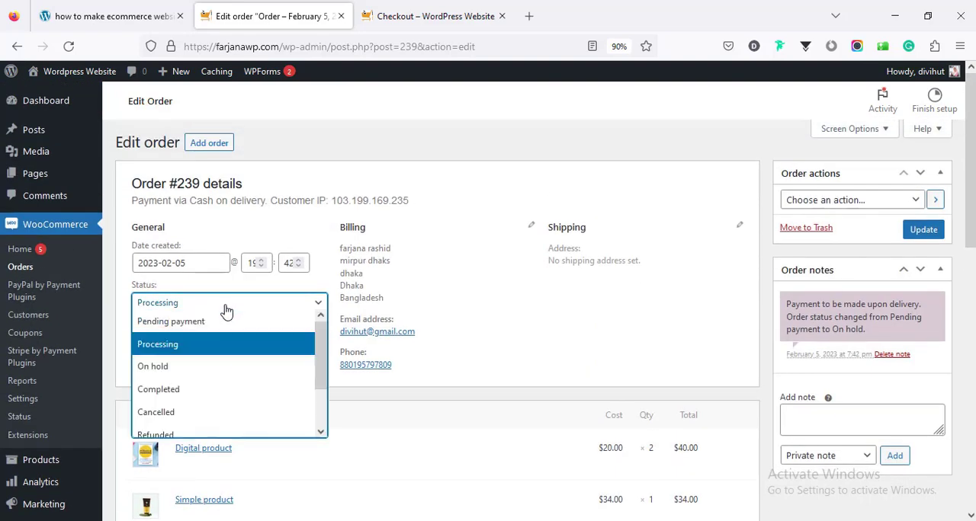
click(210, 391)
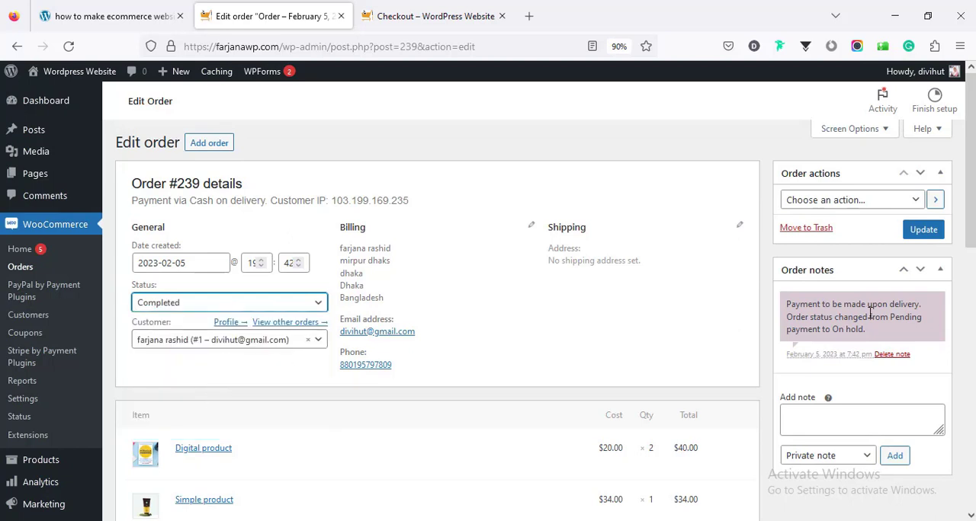
click(923, 229)
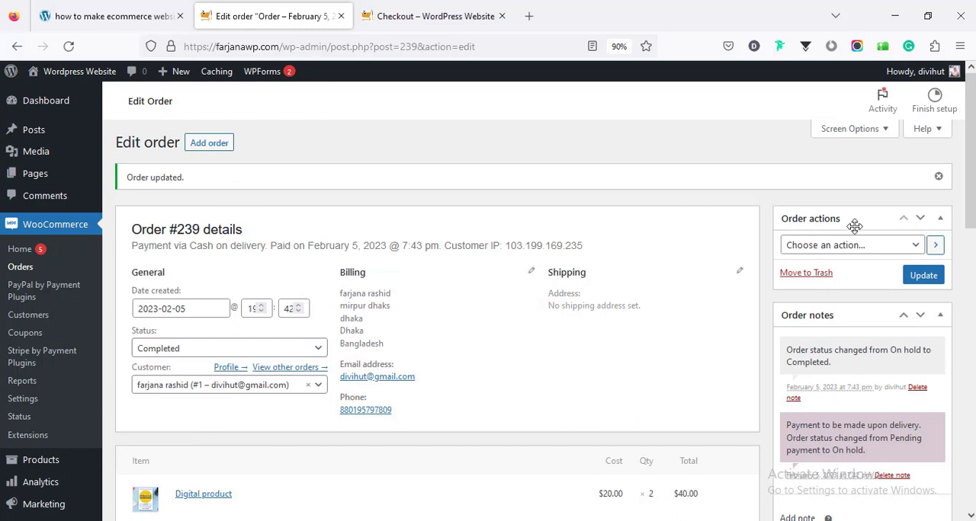
- Return to the storefront's home page, and view the project booking form on the web designer's own website
click(373, 7)
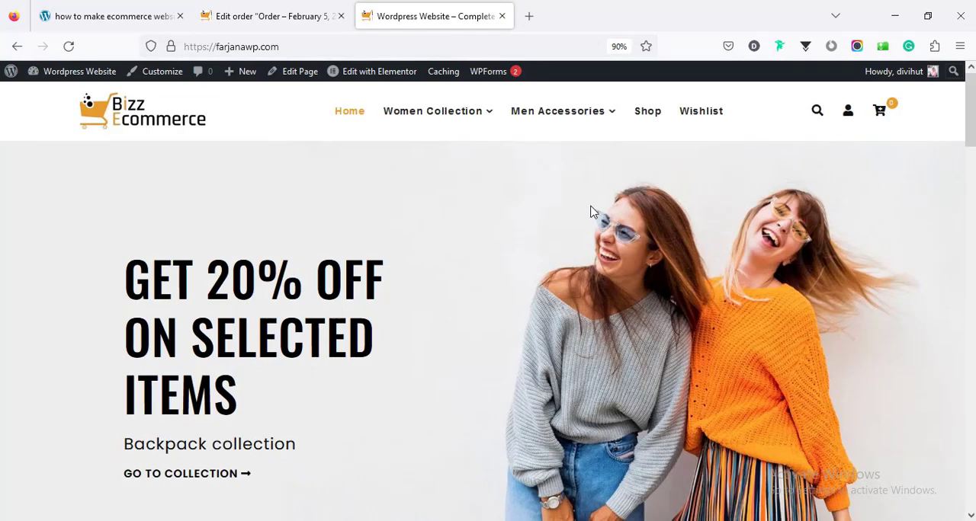
mouse_move(970, 132)
mouse_down()
mouse_move(970, 473)
mouse_move(969, 128)
mouse_up()
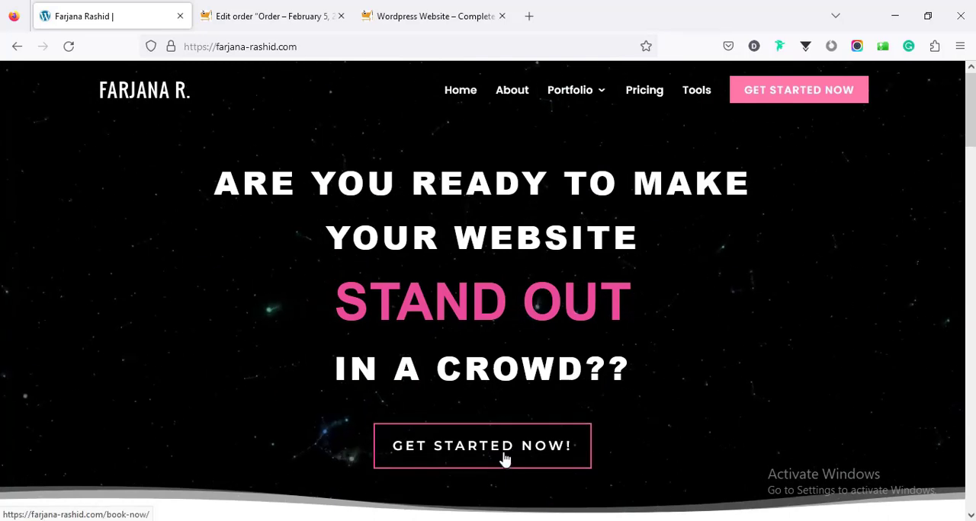
click(505, 455)
scroll(966, 358, down, 6)
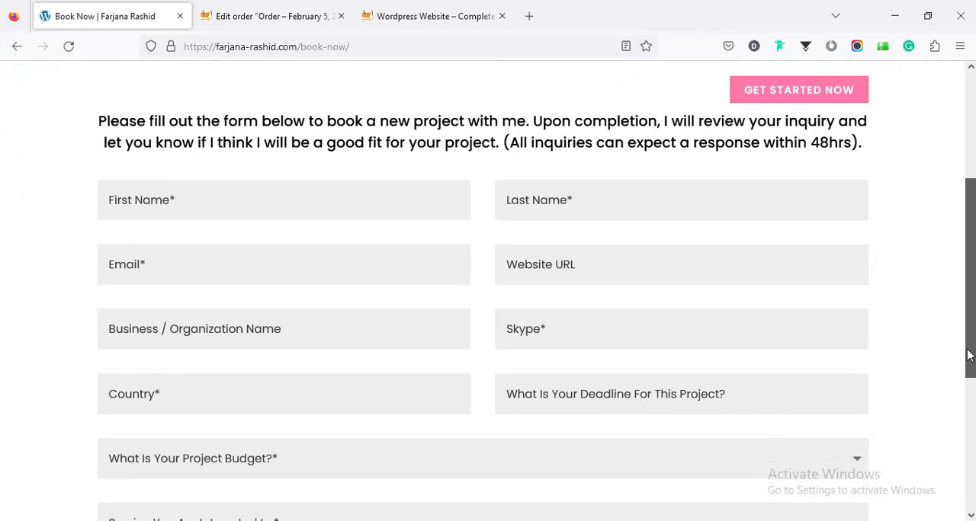